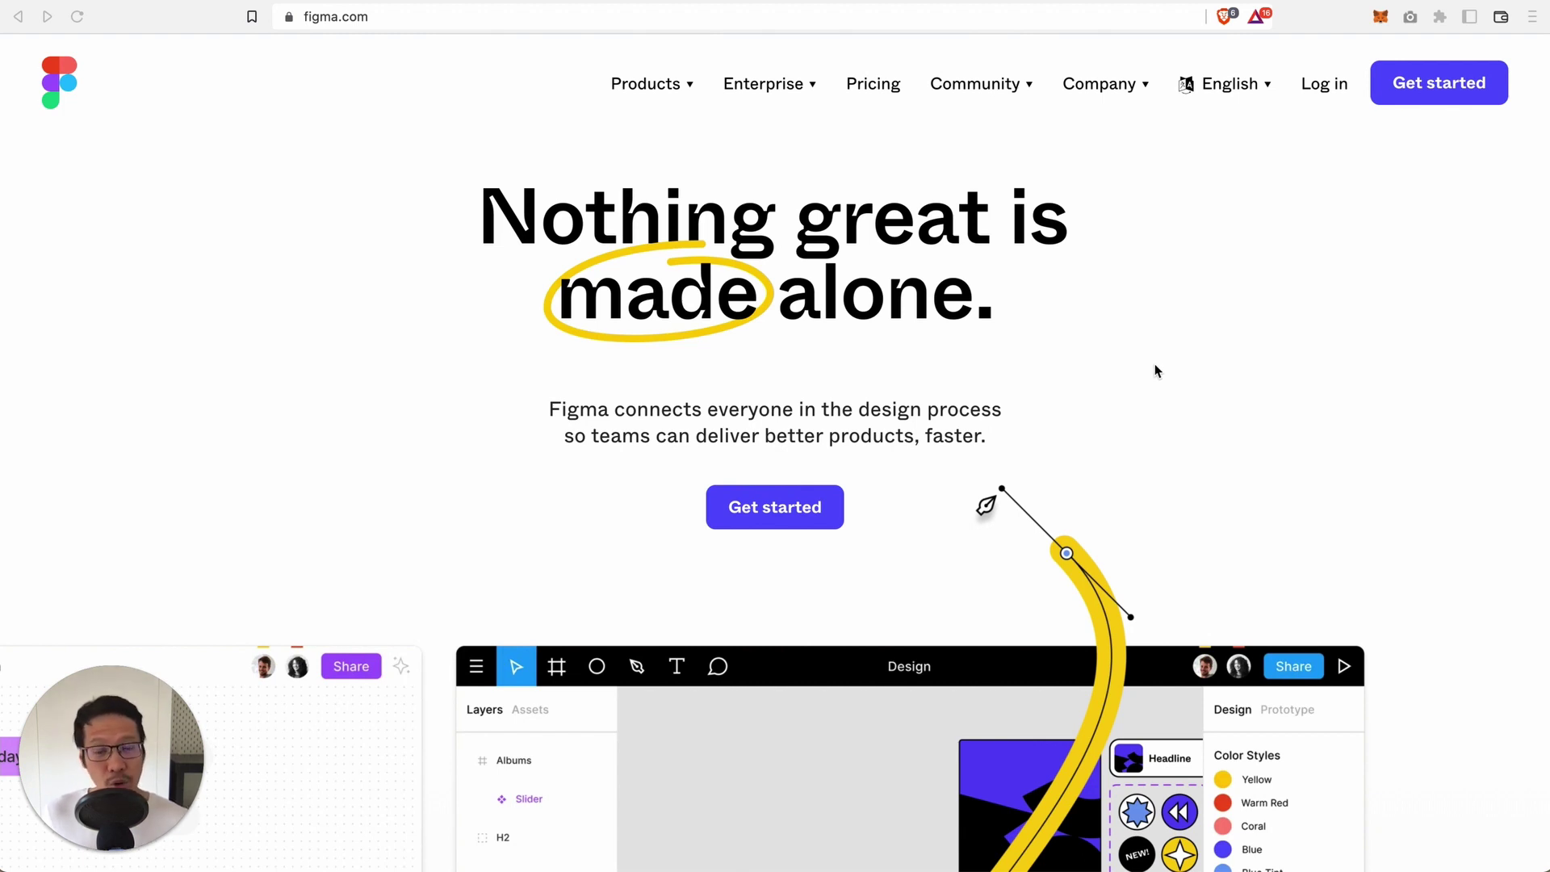
# - Go to Figma's Downloads page and find the Desktop app for macOS
pyautogui.moveTo(684, 93)
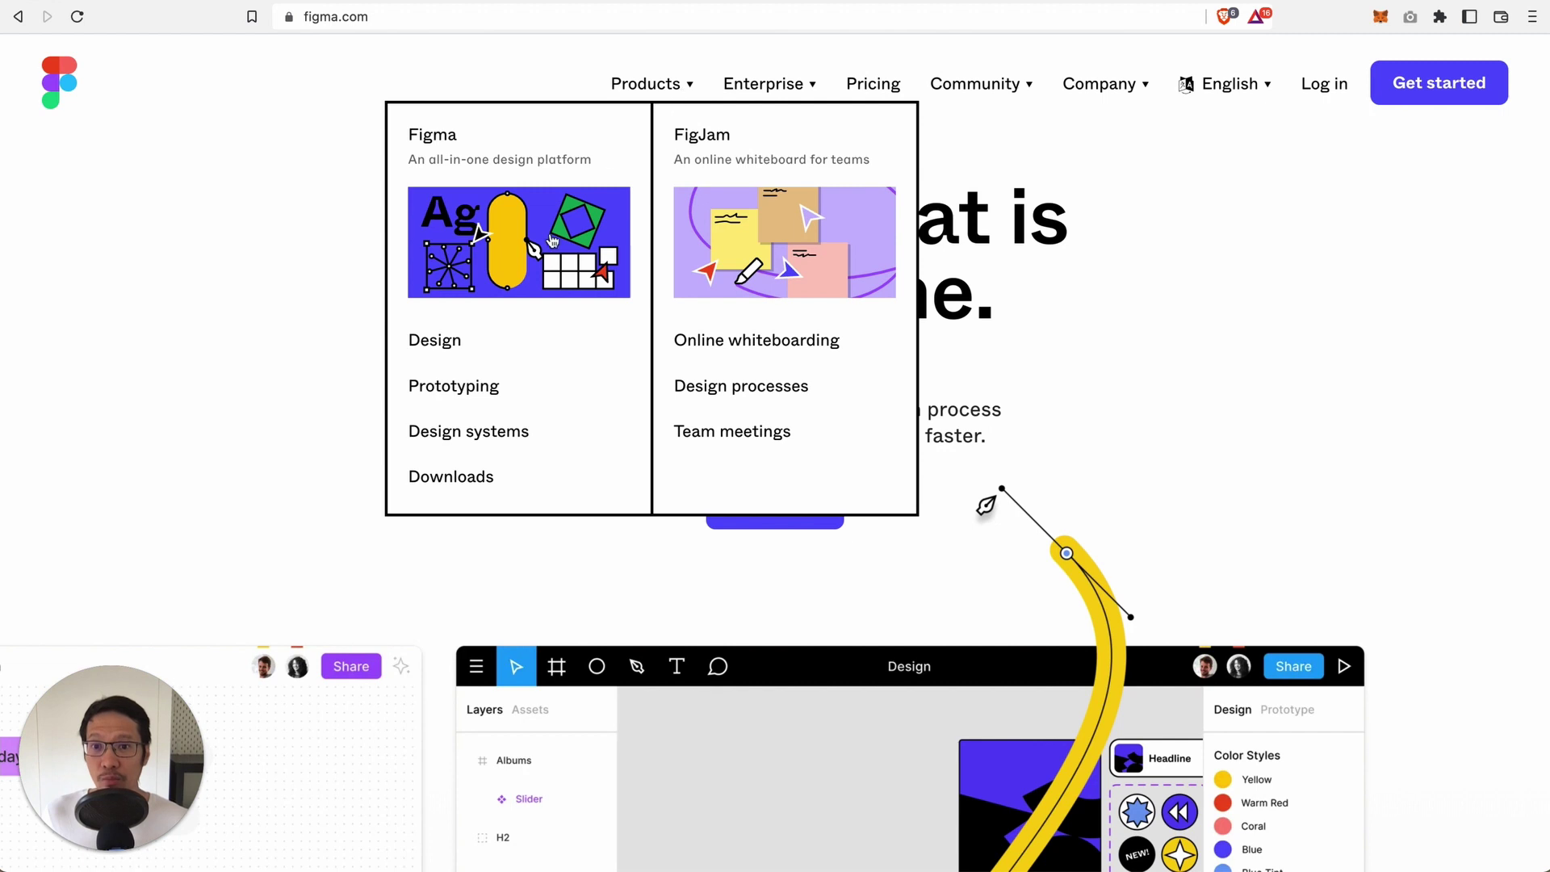
pyautogui.click(459, 478)
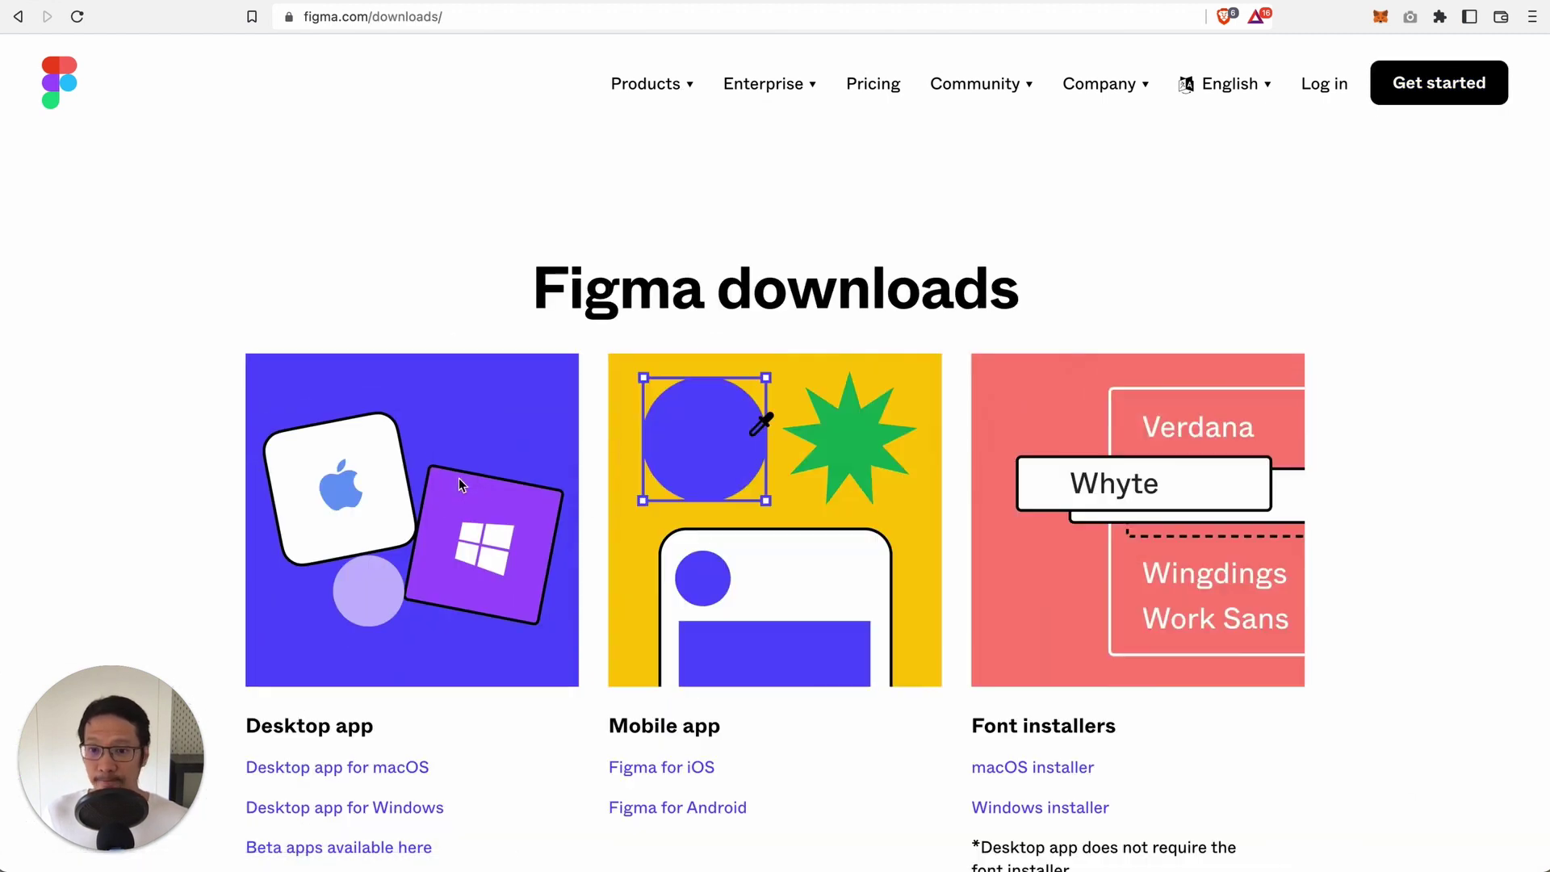
pyautogui.scroll(-5, 458, 482)
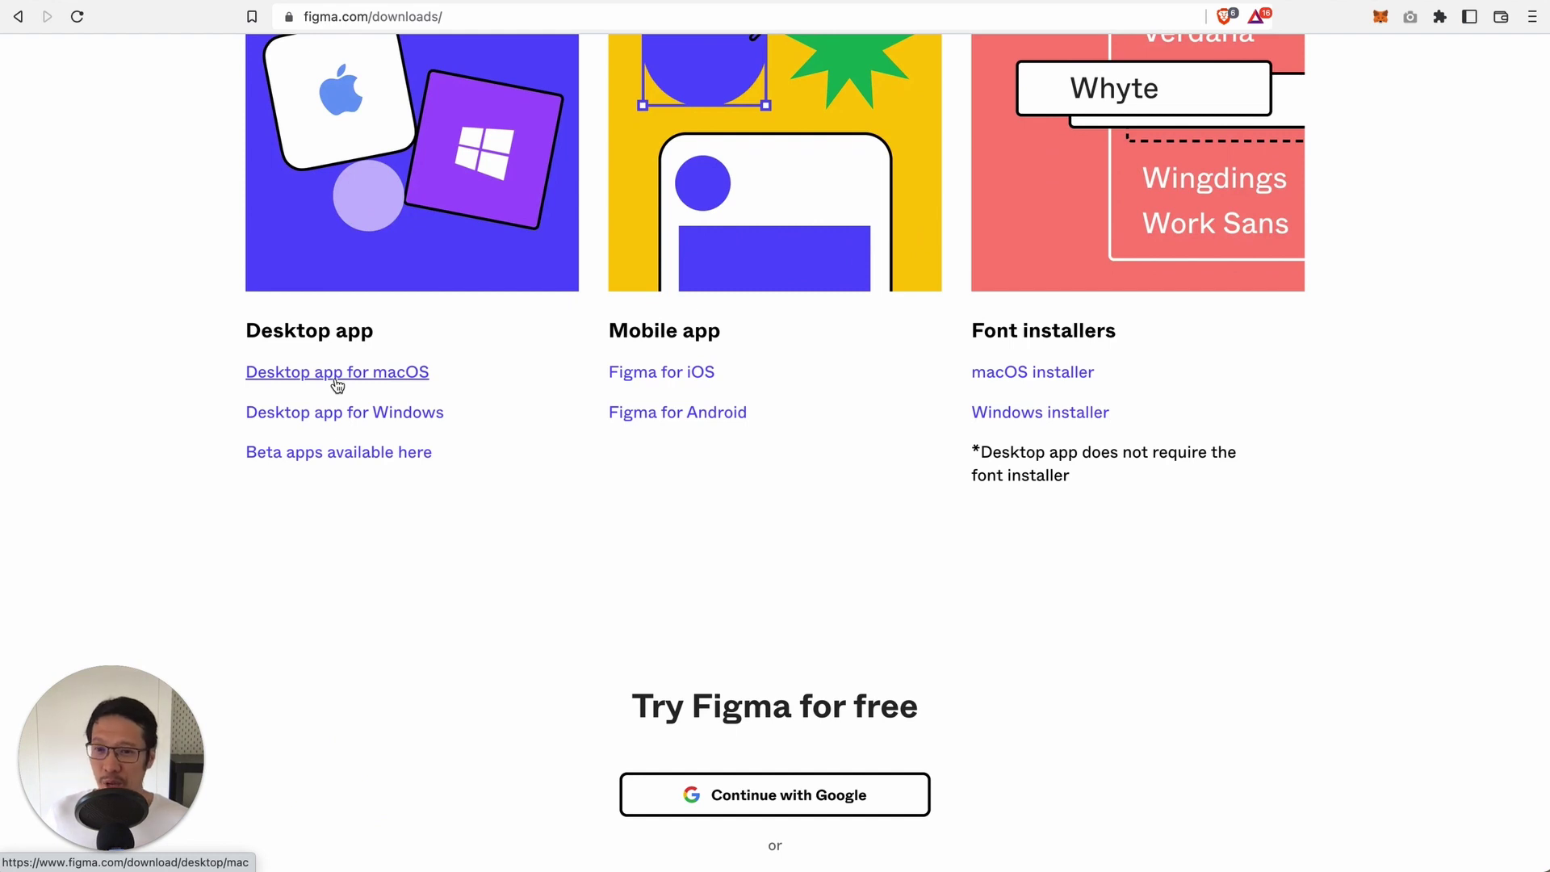
pyautogui.scroll(2, 343, 395)
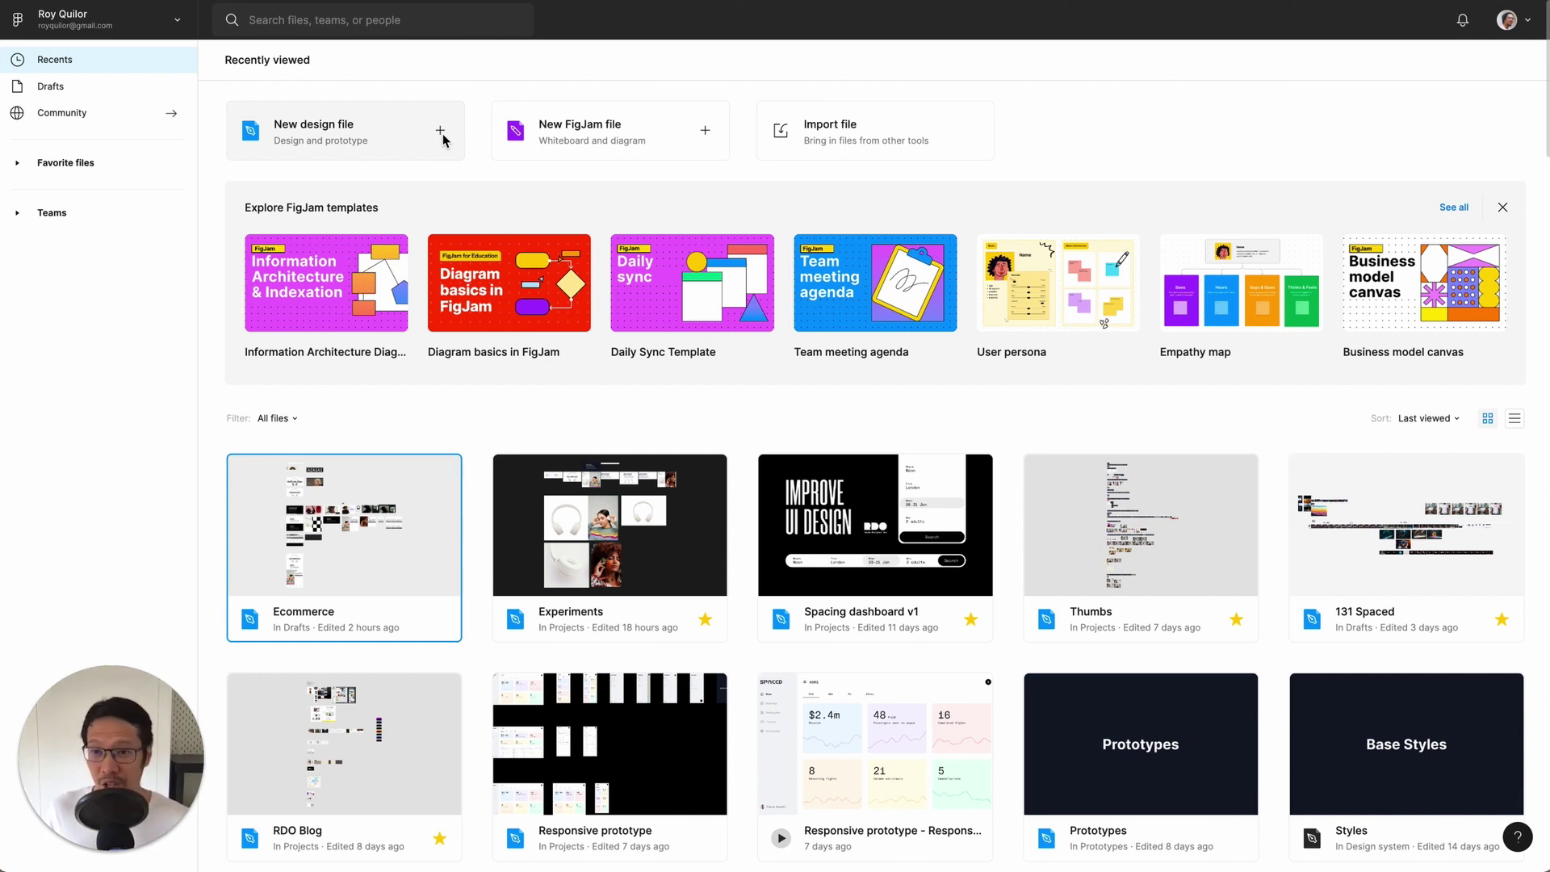
# - Search Community for 'tailwind css' and open Tailwind Labs' Official Tailwind CSS Styles file
pyautogui.click(100, 114)
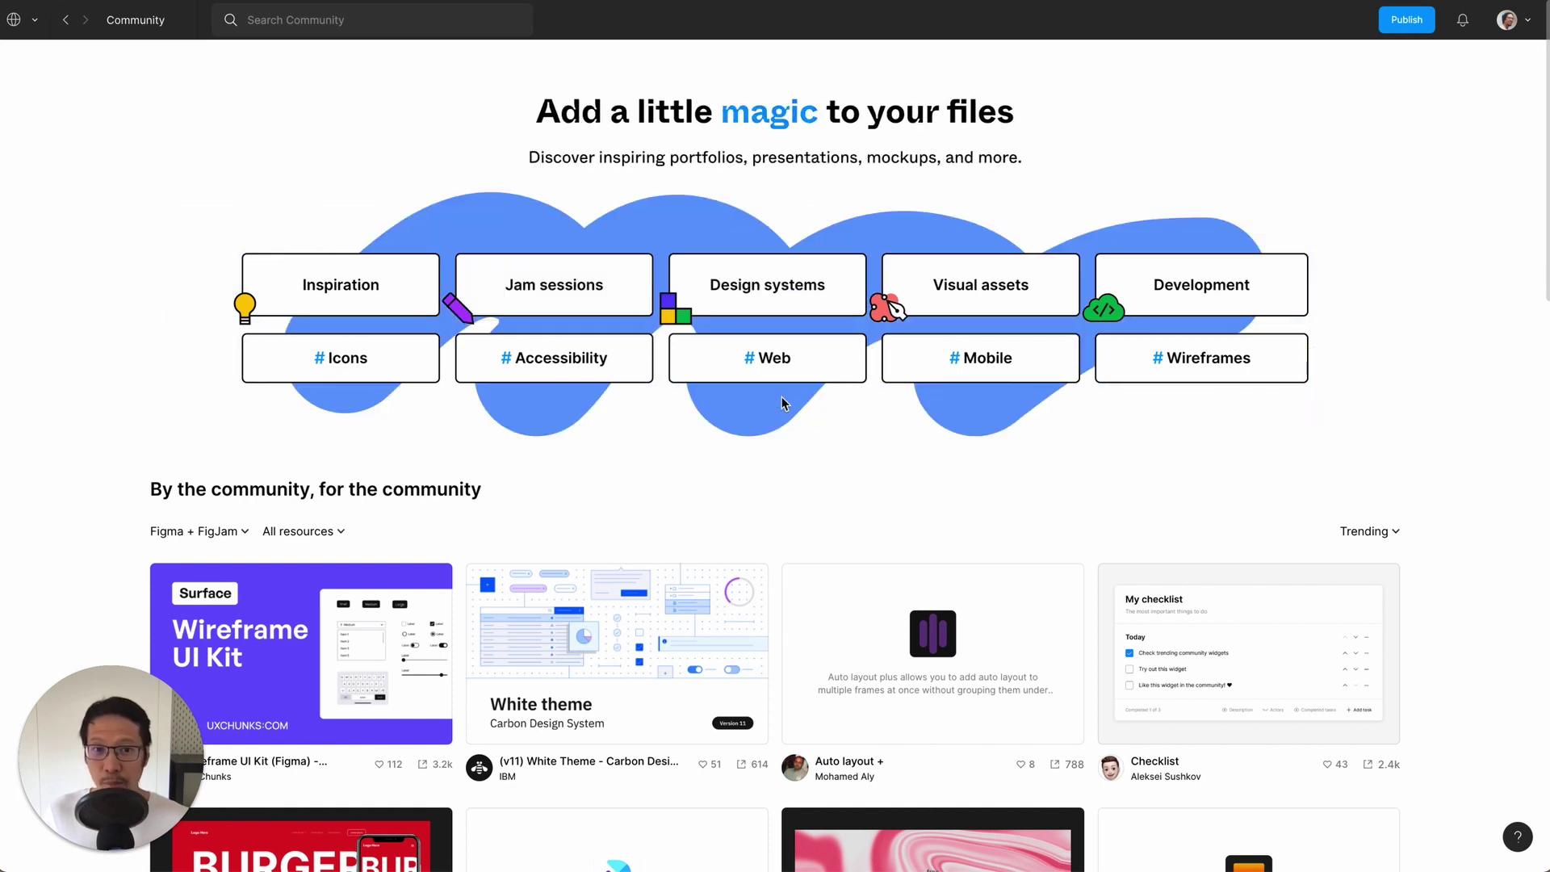
pyautogui.click(350, 24)
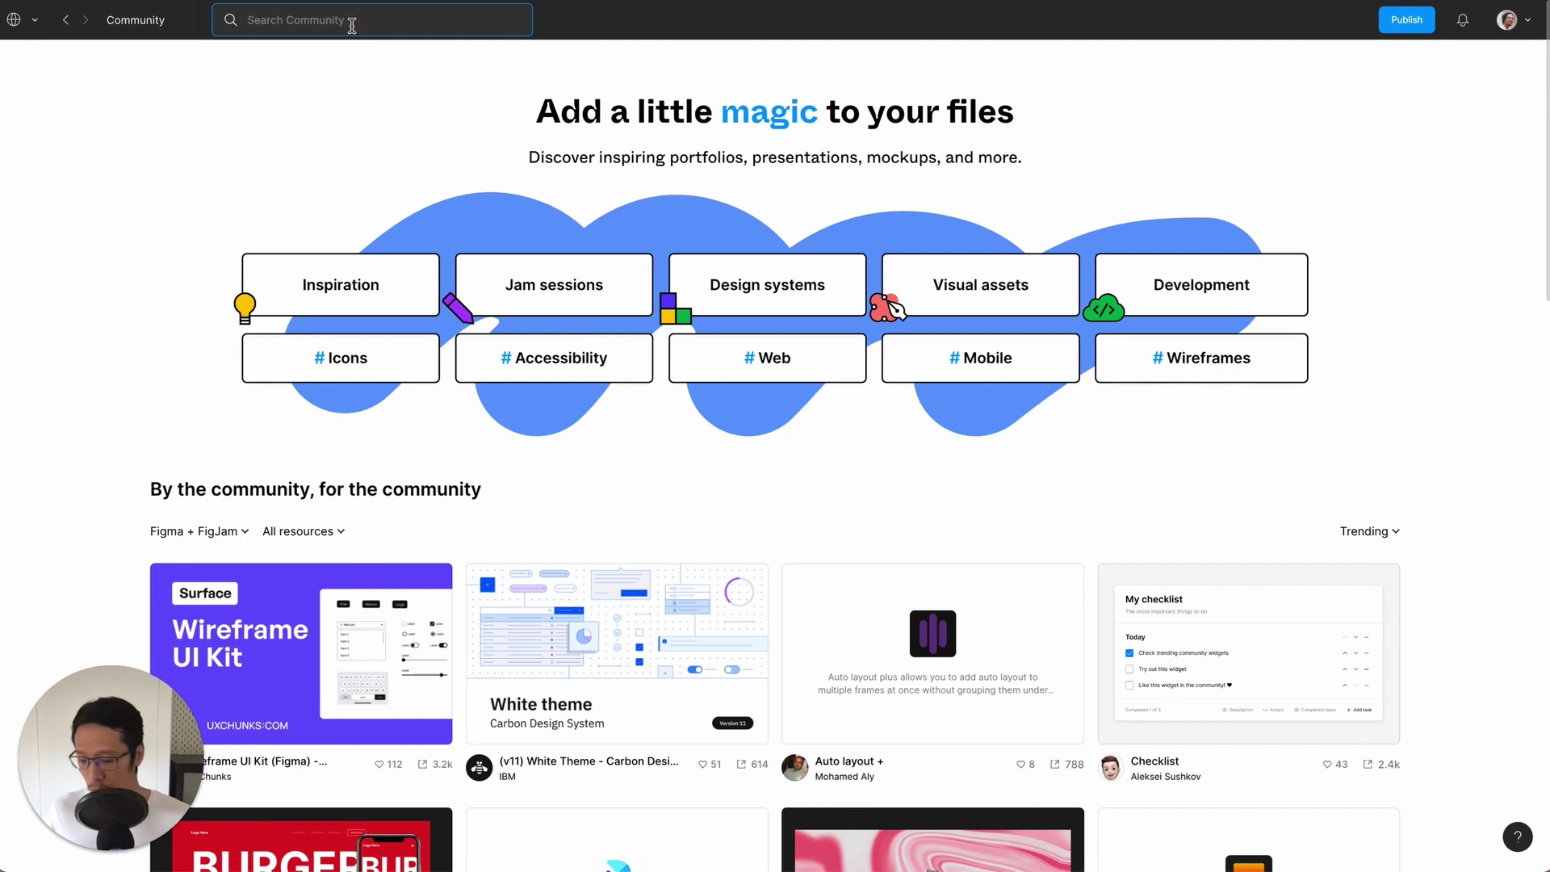
pyautogui.write('tailwind c')
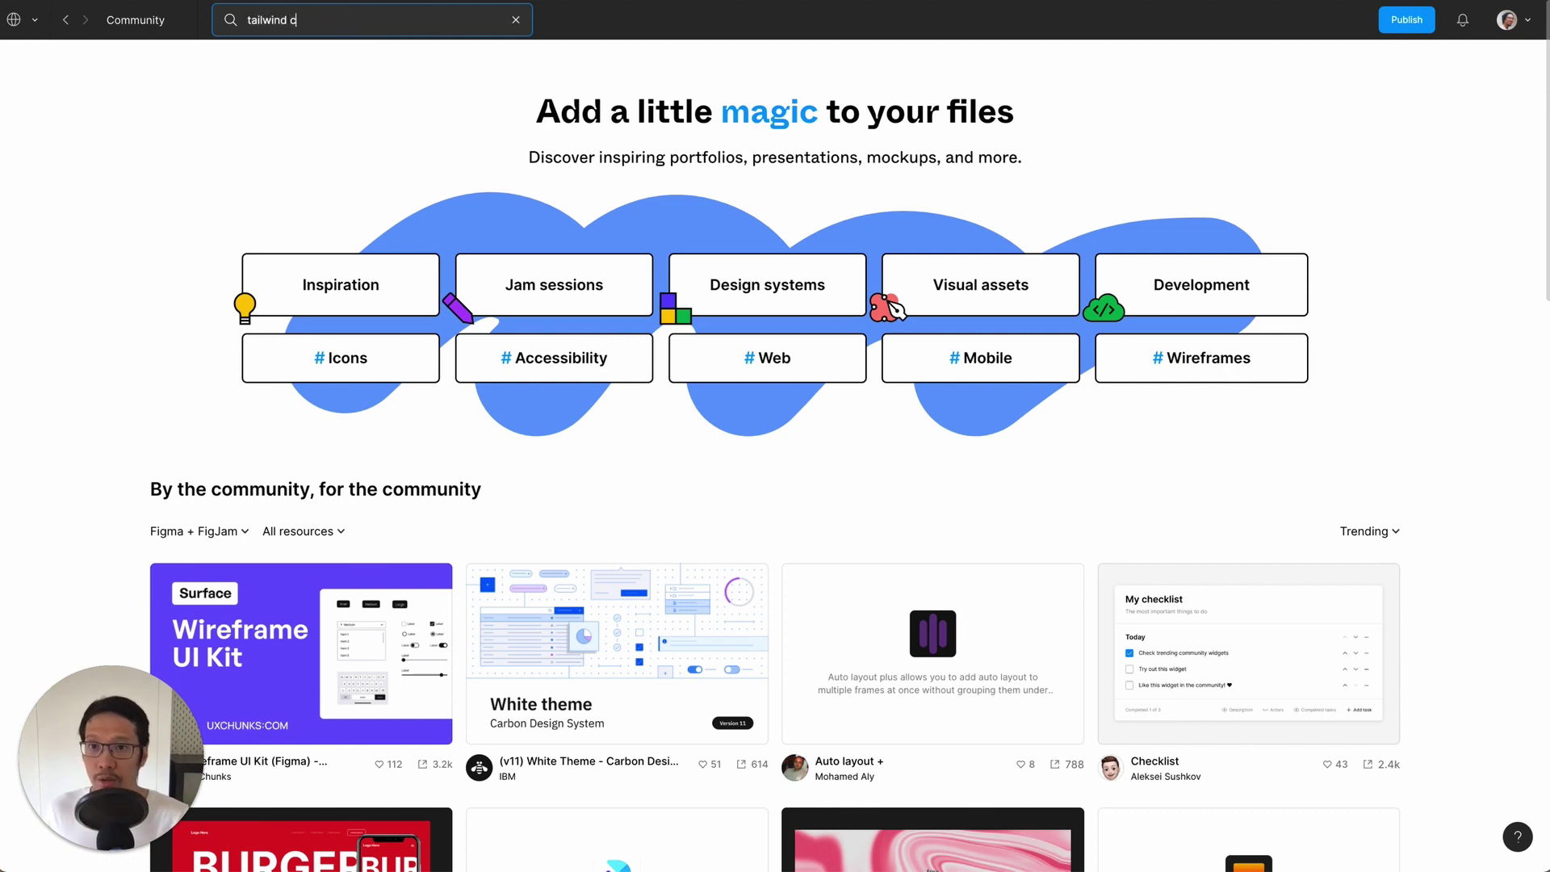
pyautogui.write('ss')
pyautogui.press('Return')
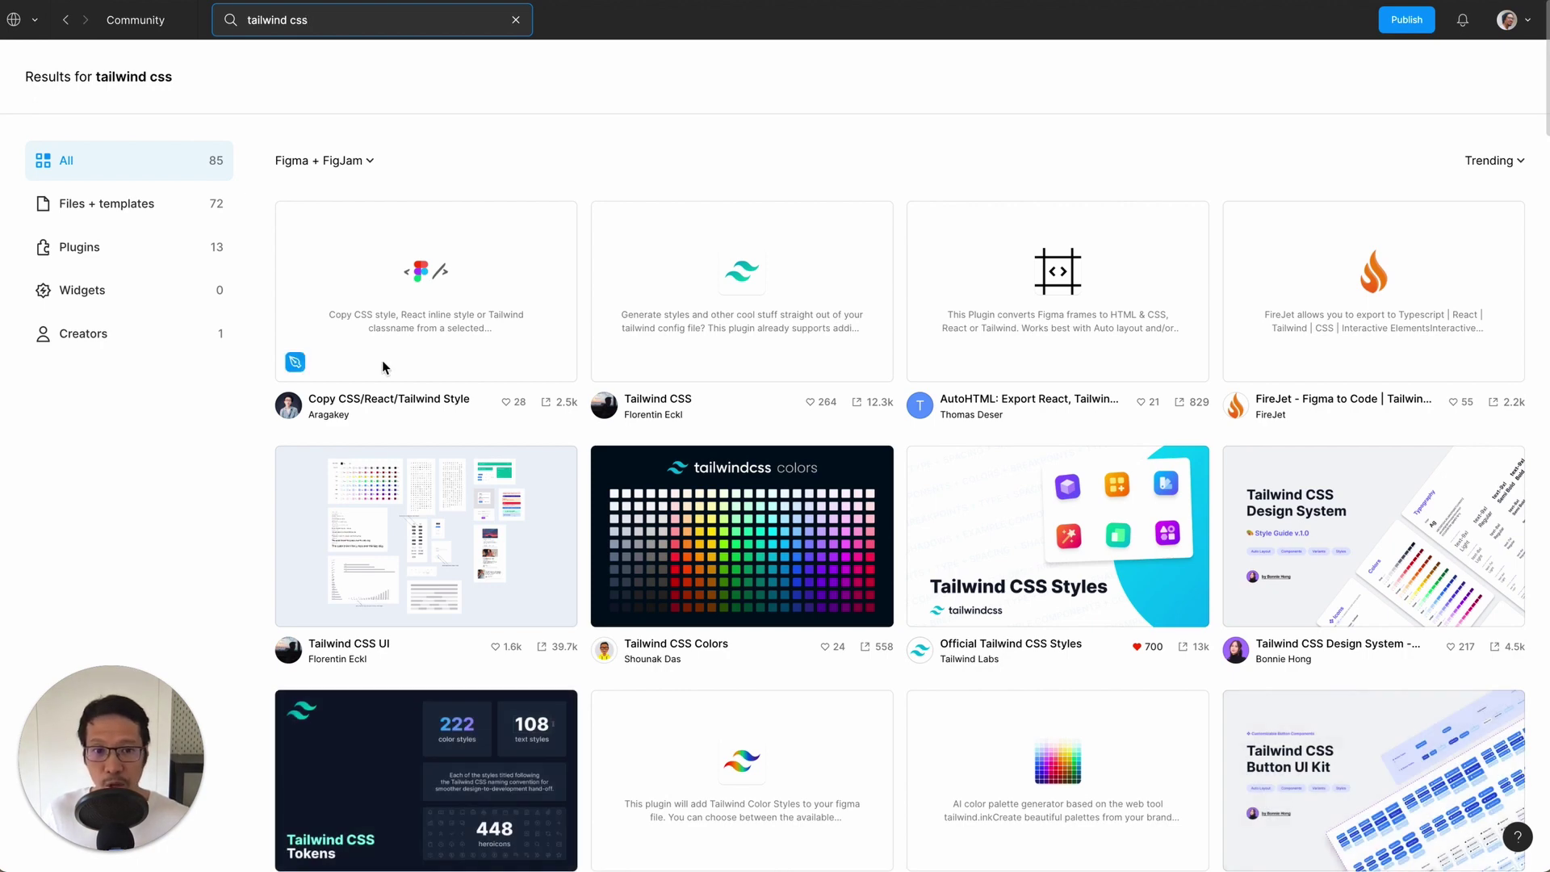
pyautogui.click(926, 607)
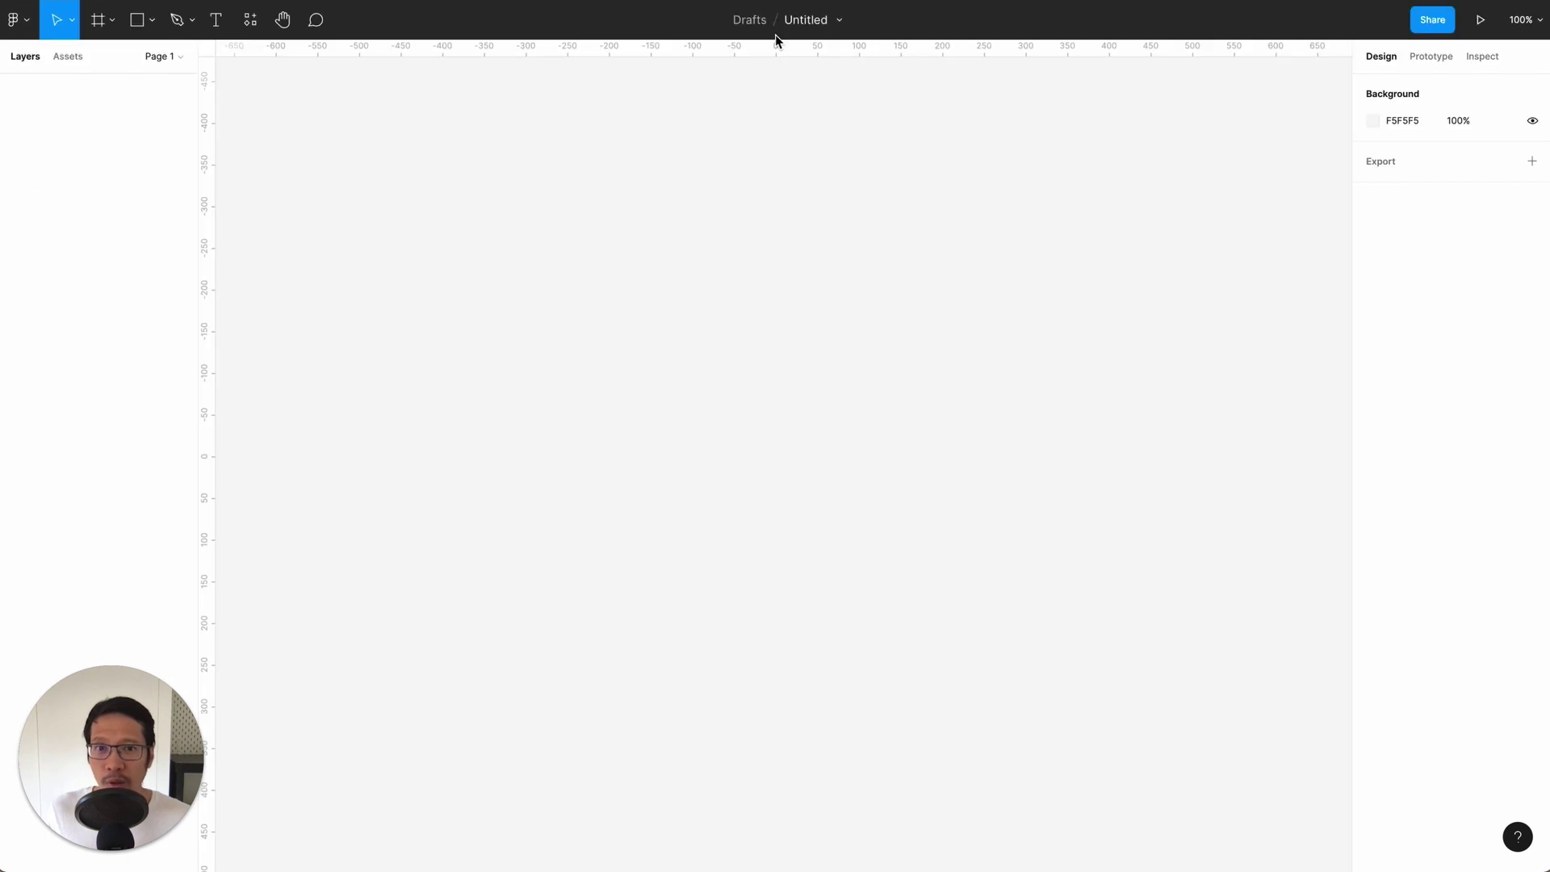
# - Rename the untitled file to 'Begiiner' and show its page list
pyautogui.click(792, 19)
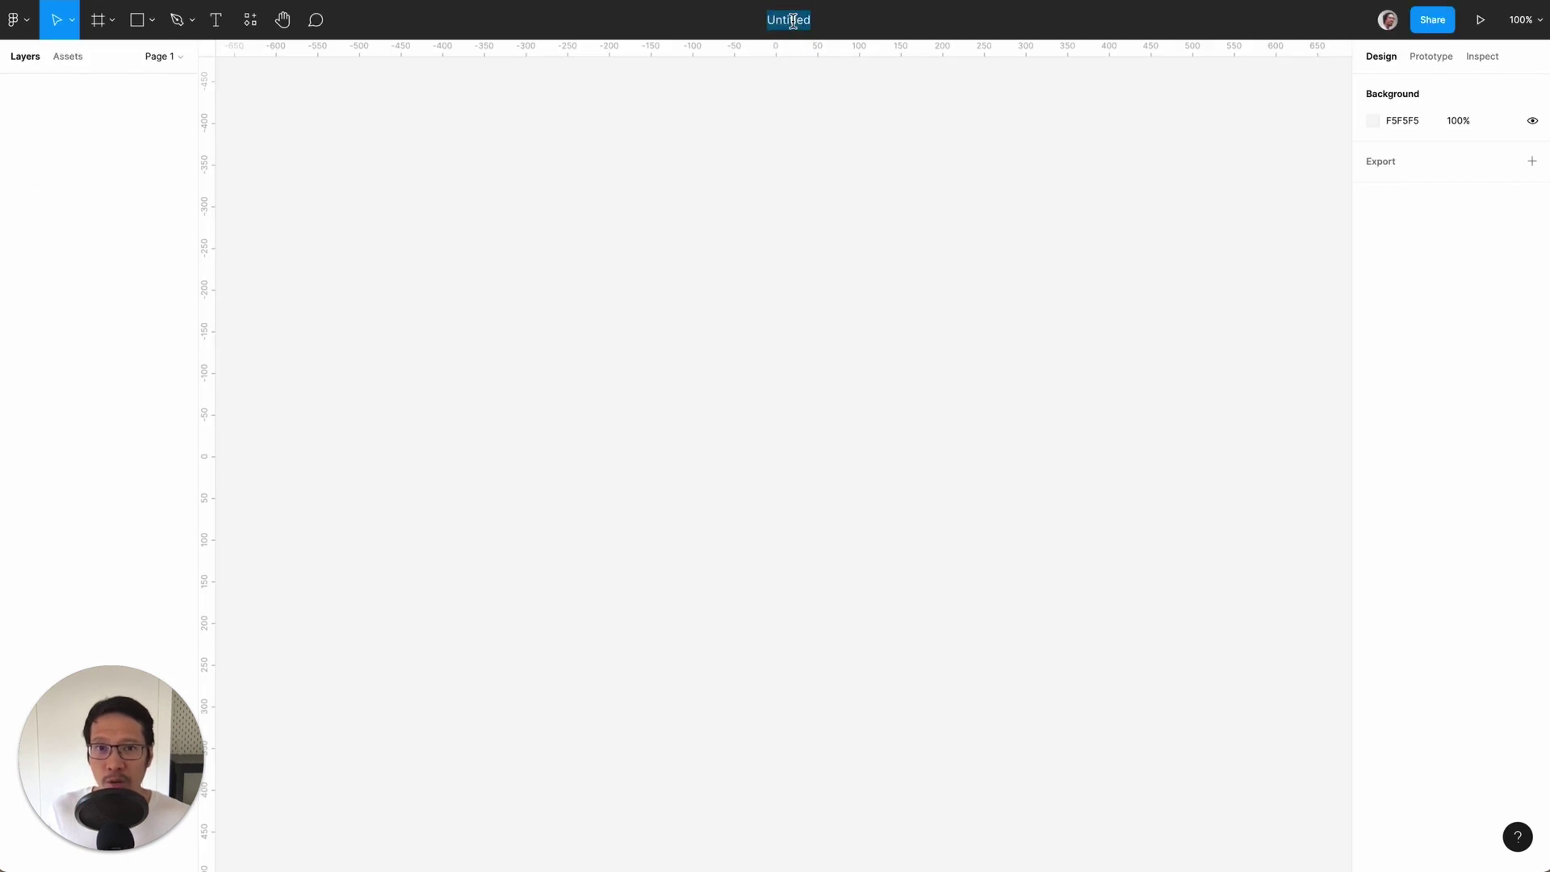
pyautogui.write('Ne')
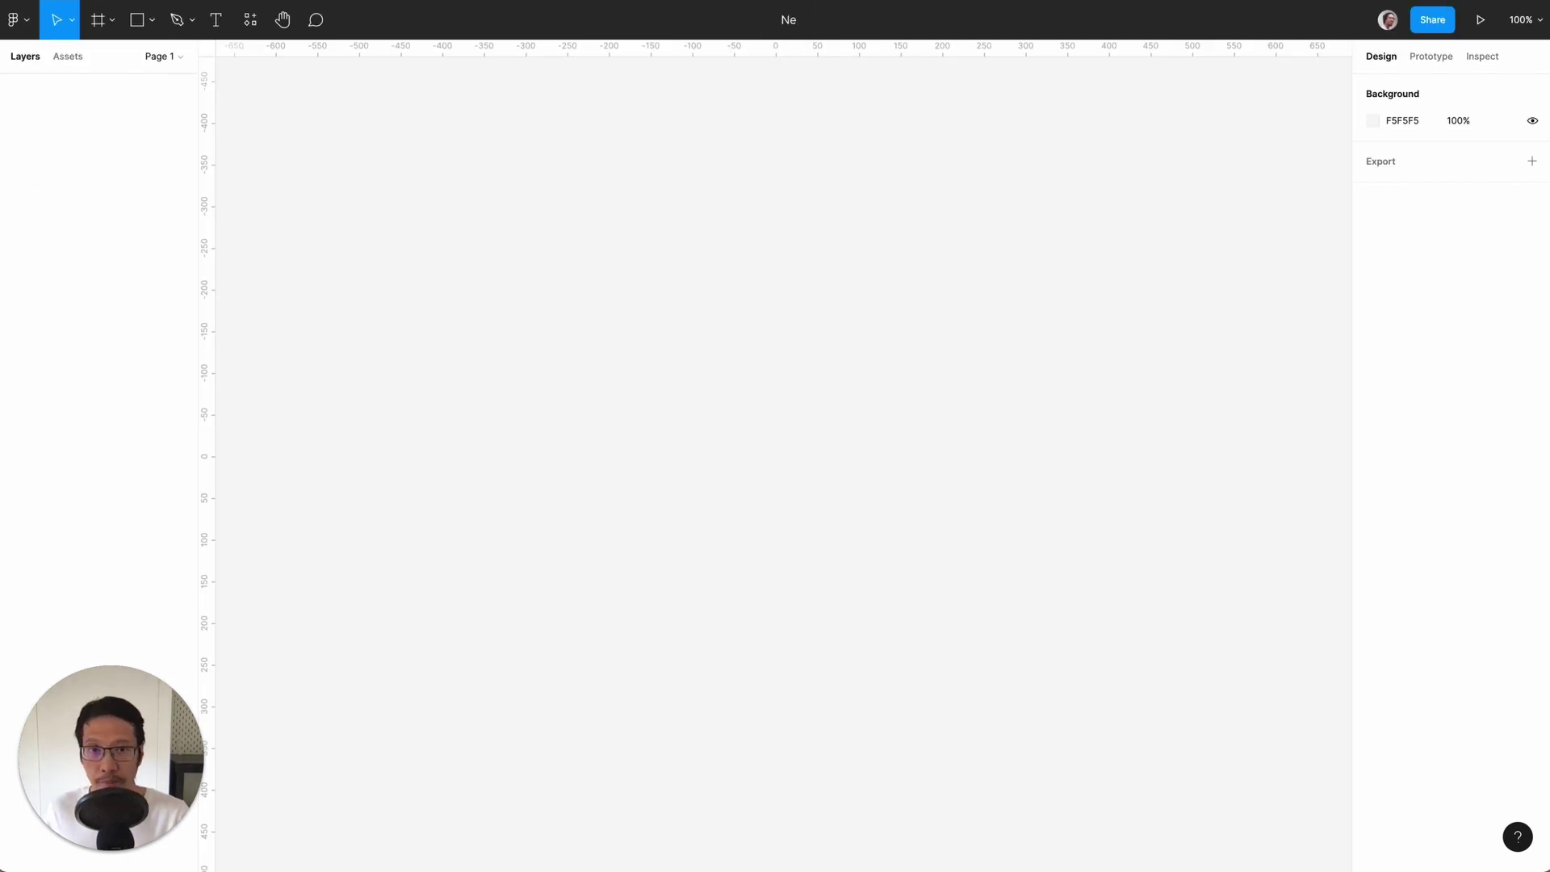
pyautogui.press('BackSpace')
pyautogui.press('BackSpace')
pyautogui.write('Begi')
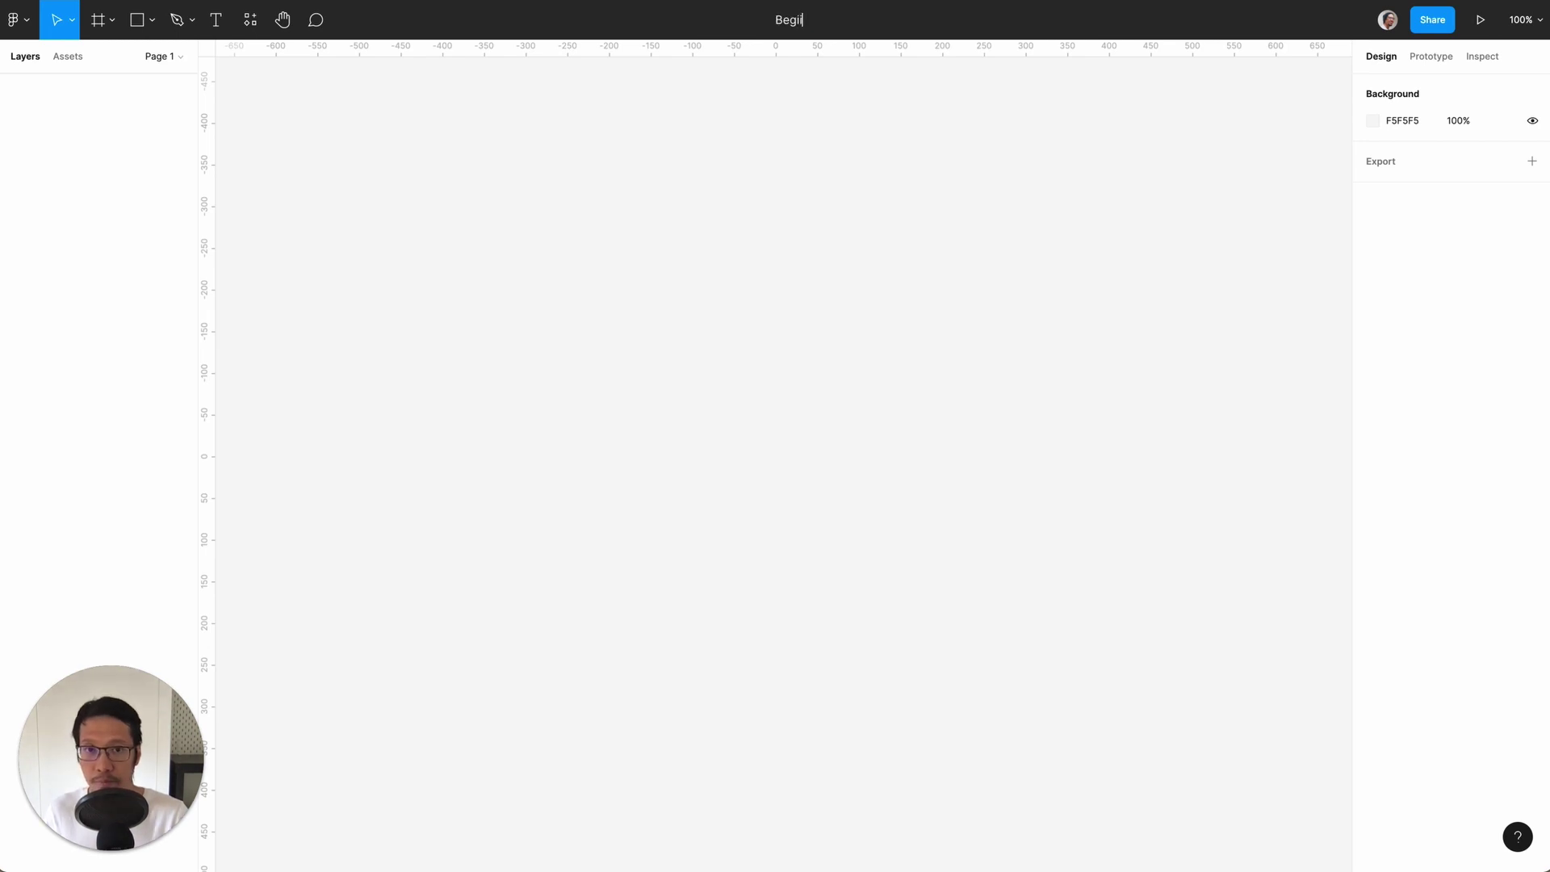
pyautogui.write('iner')
pyautogui.press('Return')
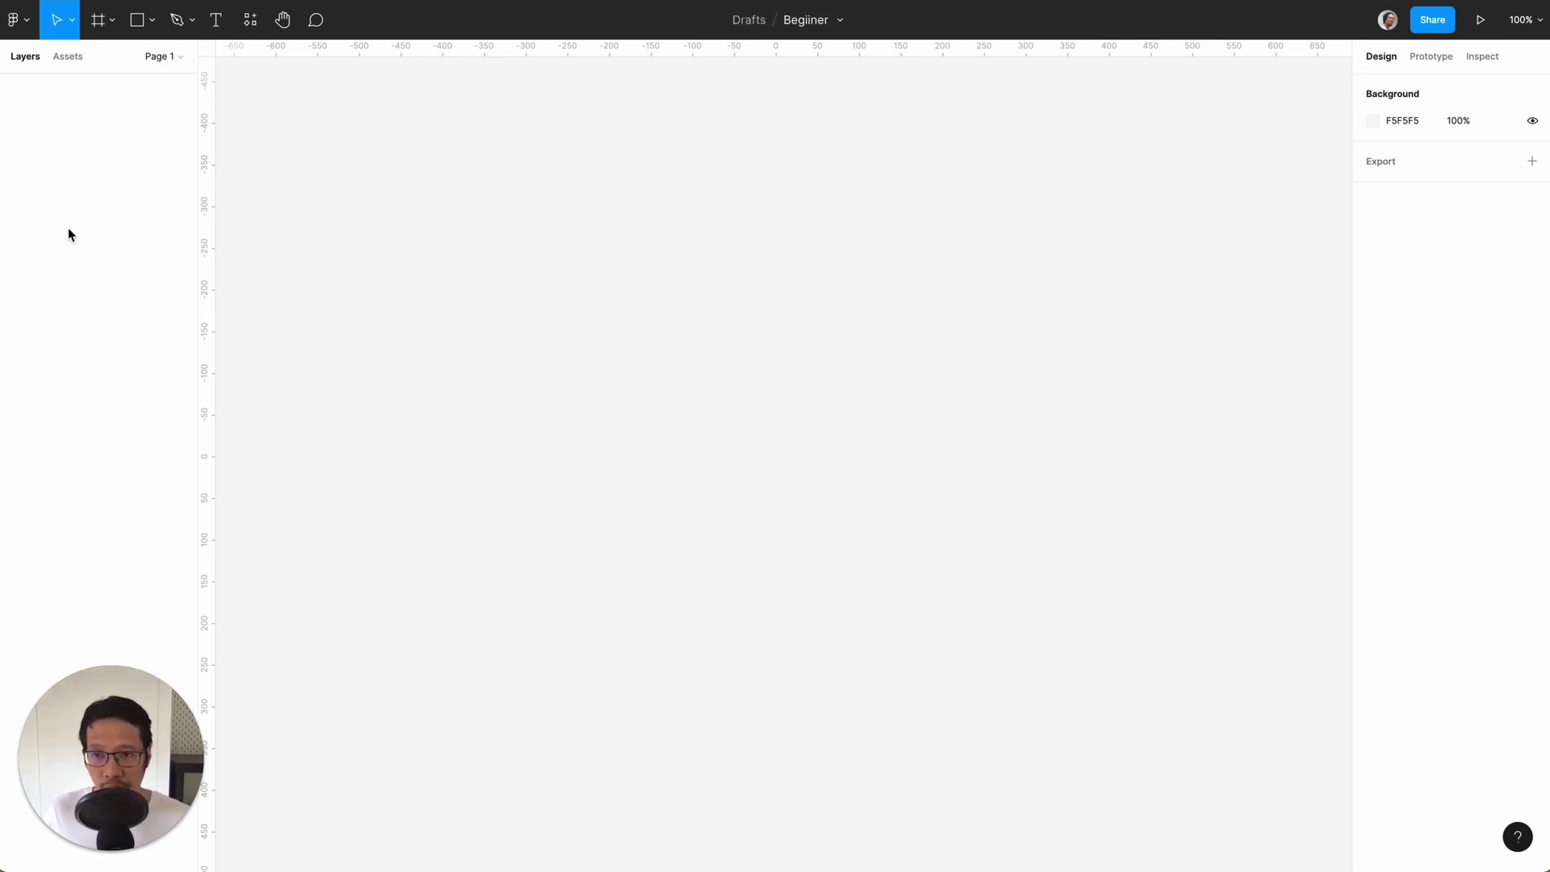
pyautogui.click(171, 56)
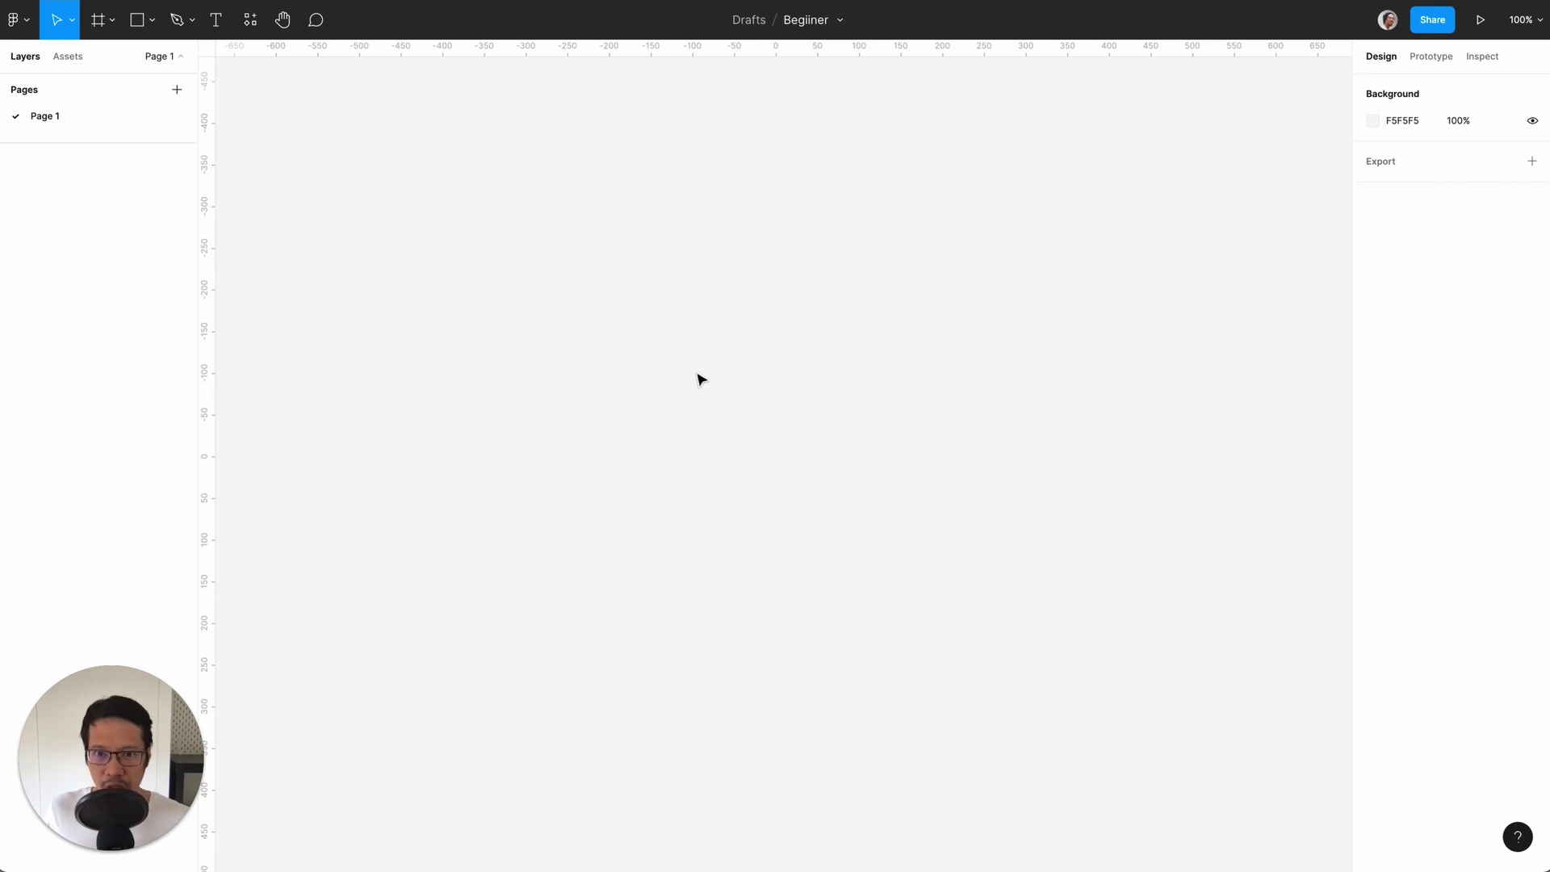
# - Place a text layer reading 'Button' on the canvas, zoom in and select it
pyautogui.press('t')
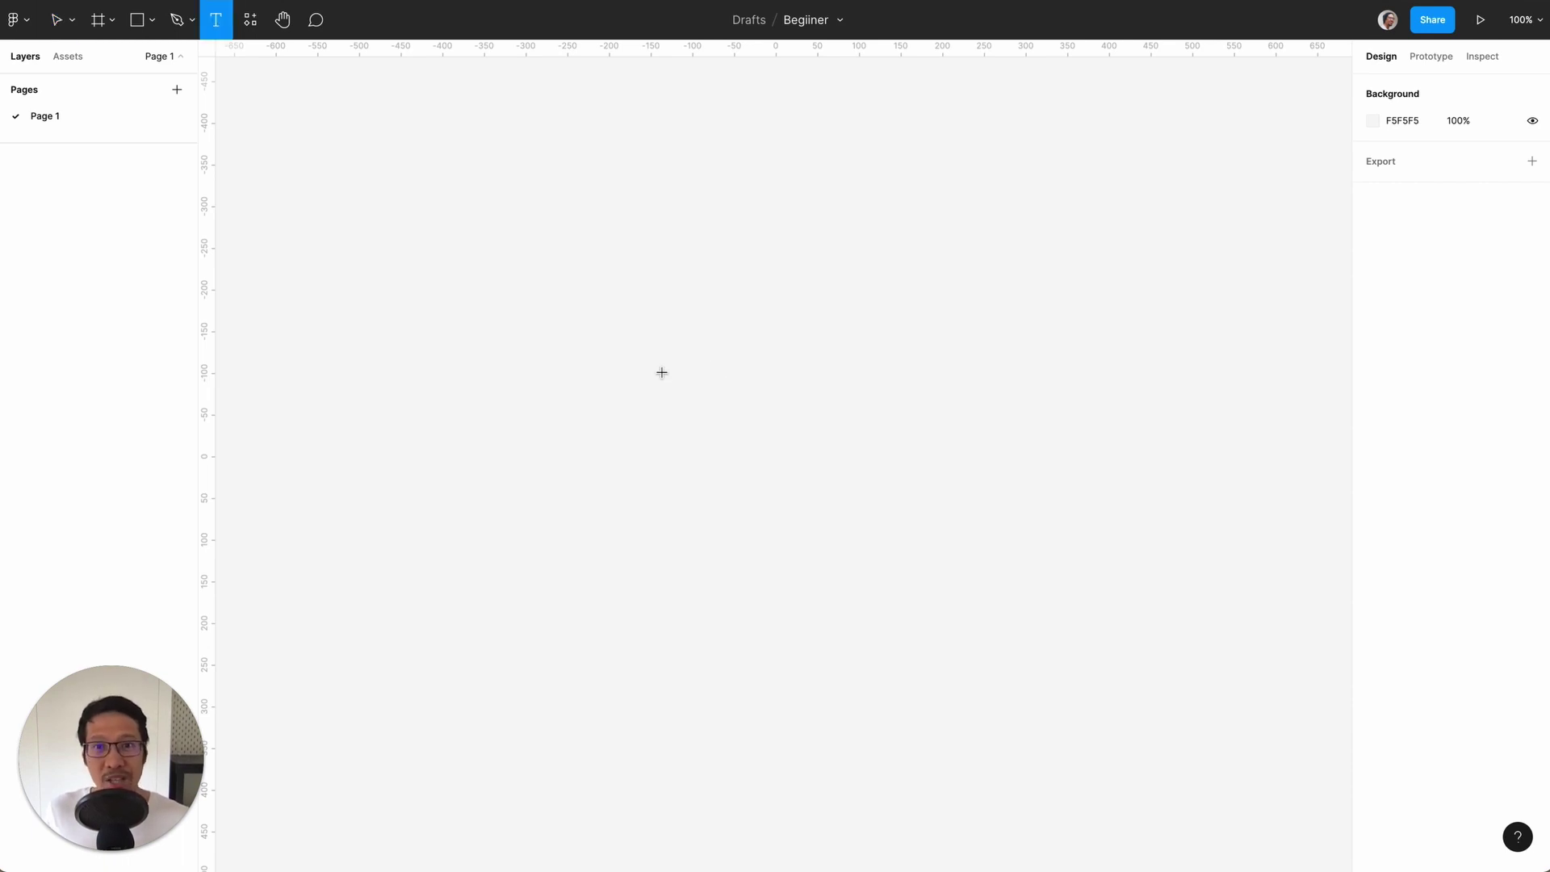
pyautogui.click(662, 372)
pyautogui.write('Button')
pyautogui.click(690, 534)
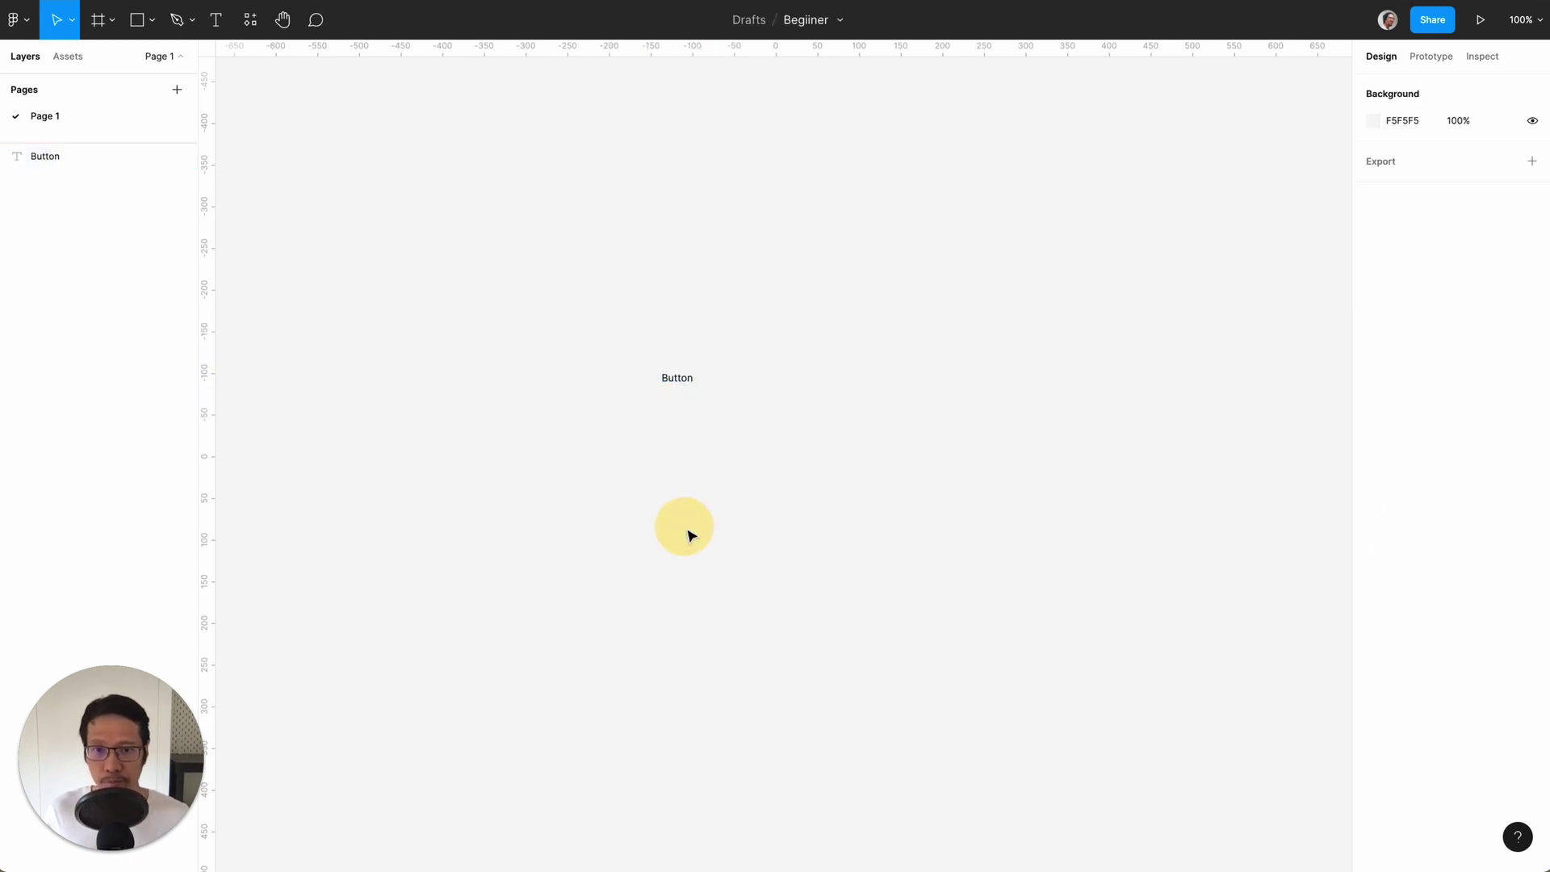
pyautogui.scroll(5, 691, 534)
pyautogui.scroll(2, 690, 535)
pyautogui.scroll(-3, 690, 535)
pyautogui.scroll(6, 691, 536)
pyautogui.scroll(2, 691, 535)
pyautogui.hscroll(-2, 690, 535)
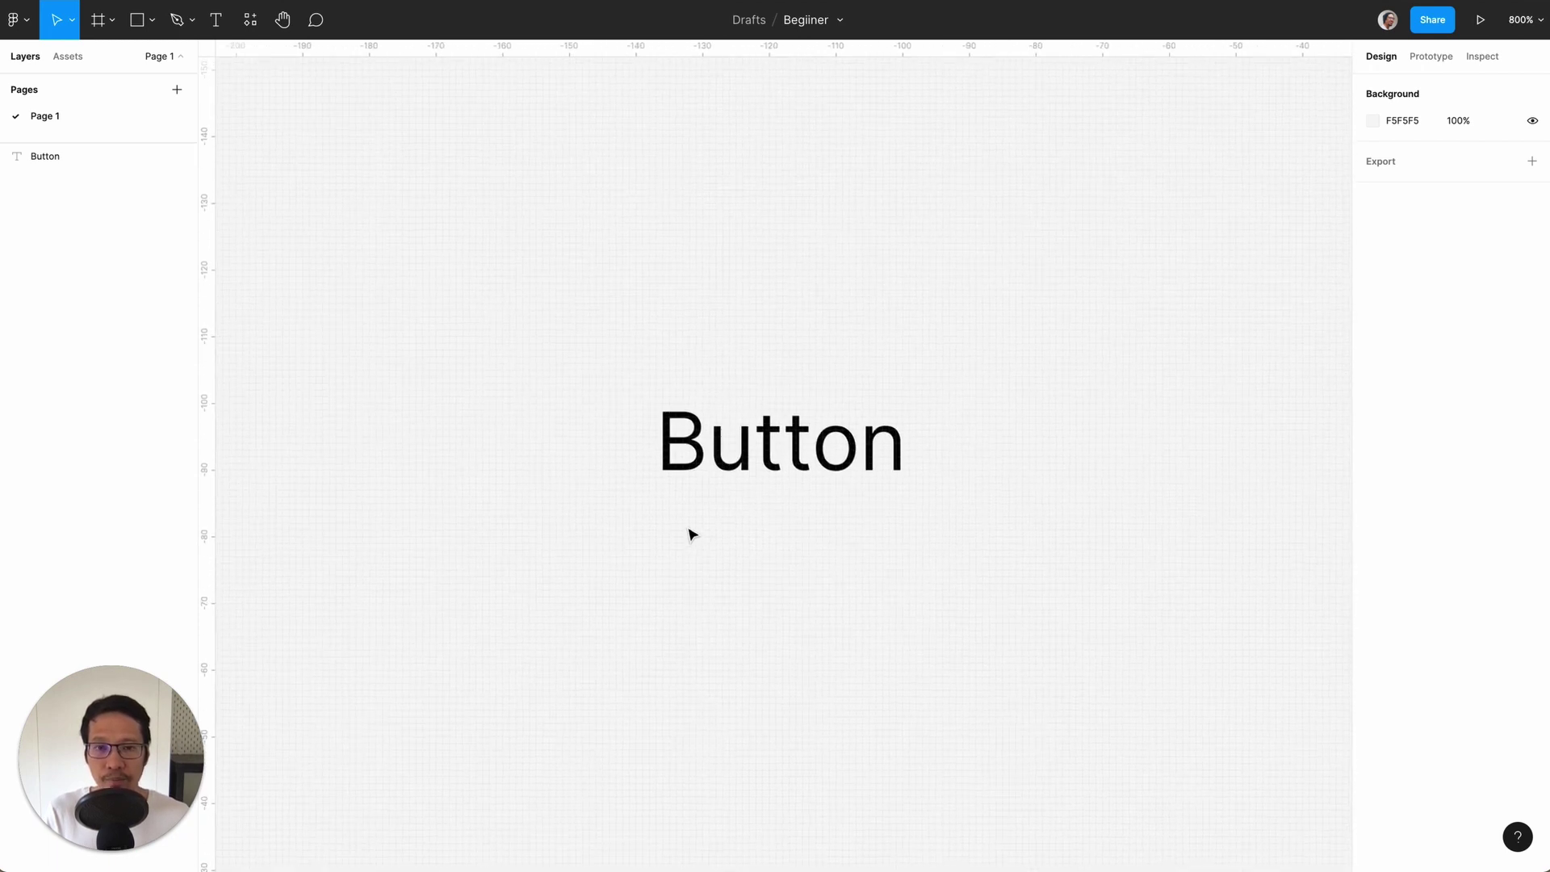
pyautogui.click(790, 462)
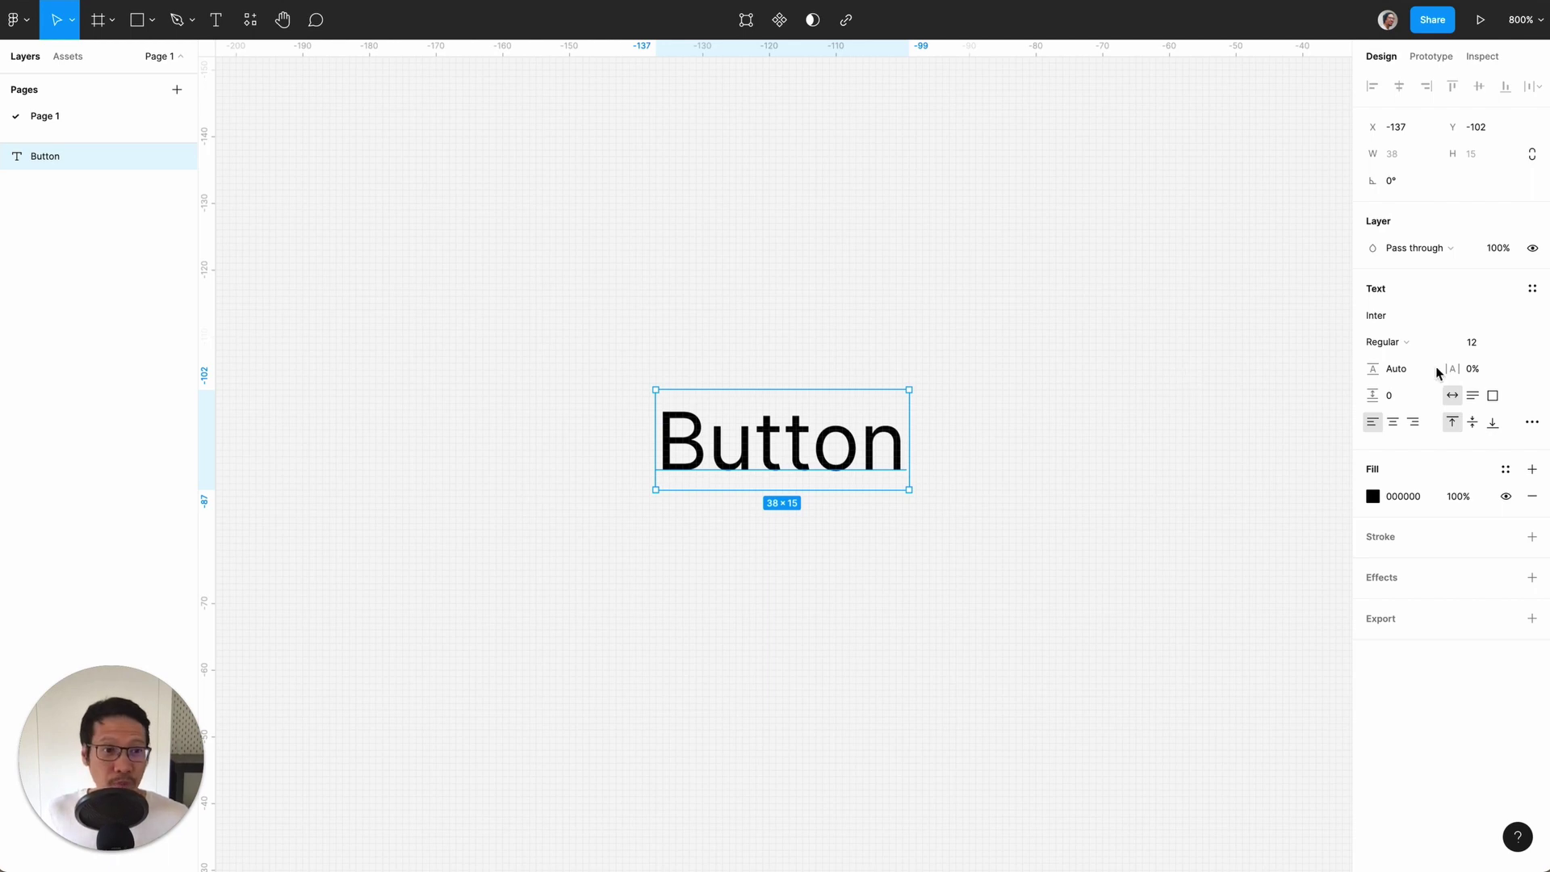
# - Set the Button text to font size 20, Medium weight and line height 20
pyautogui.click(1488, 348)
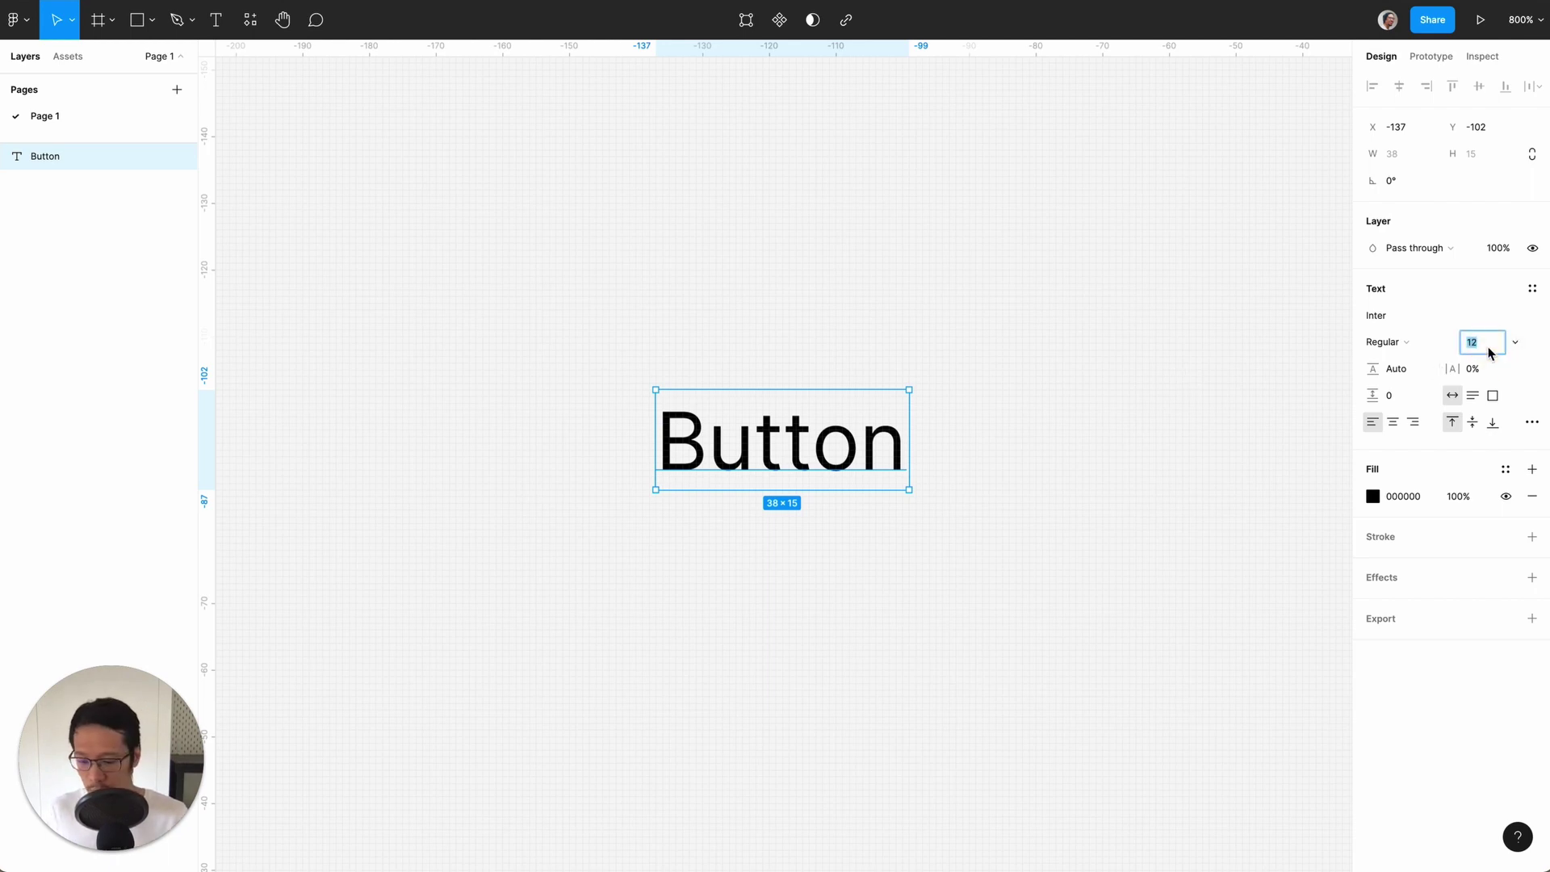
pyautogui.write('36')
pyautogui.press('BackSpace')
pyautogui.press('BackSpace')
pyautogui.write('20')
pyautogui.press('Return')
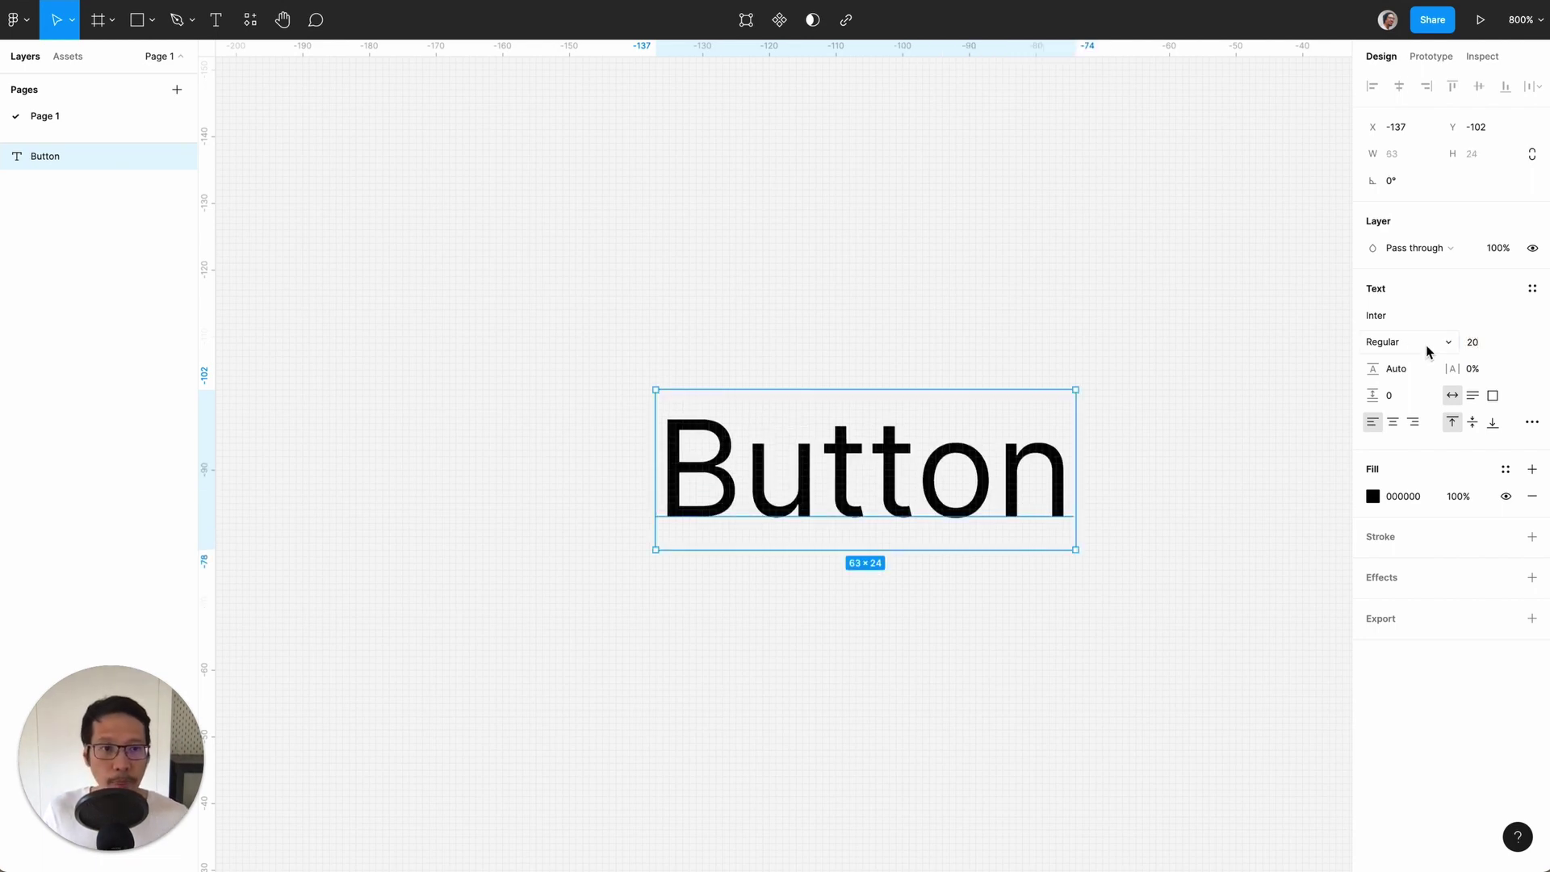
pyautogui.click(1423, 349)
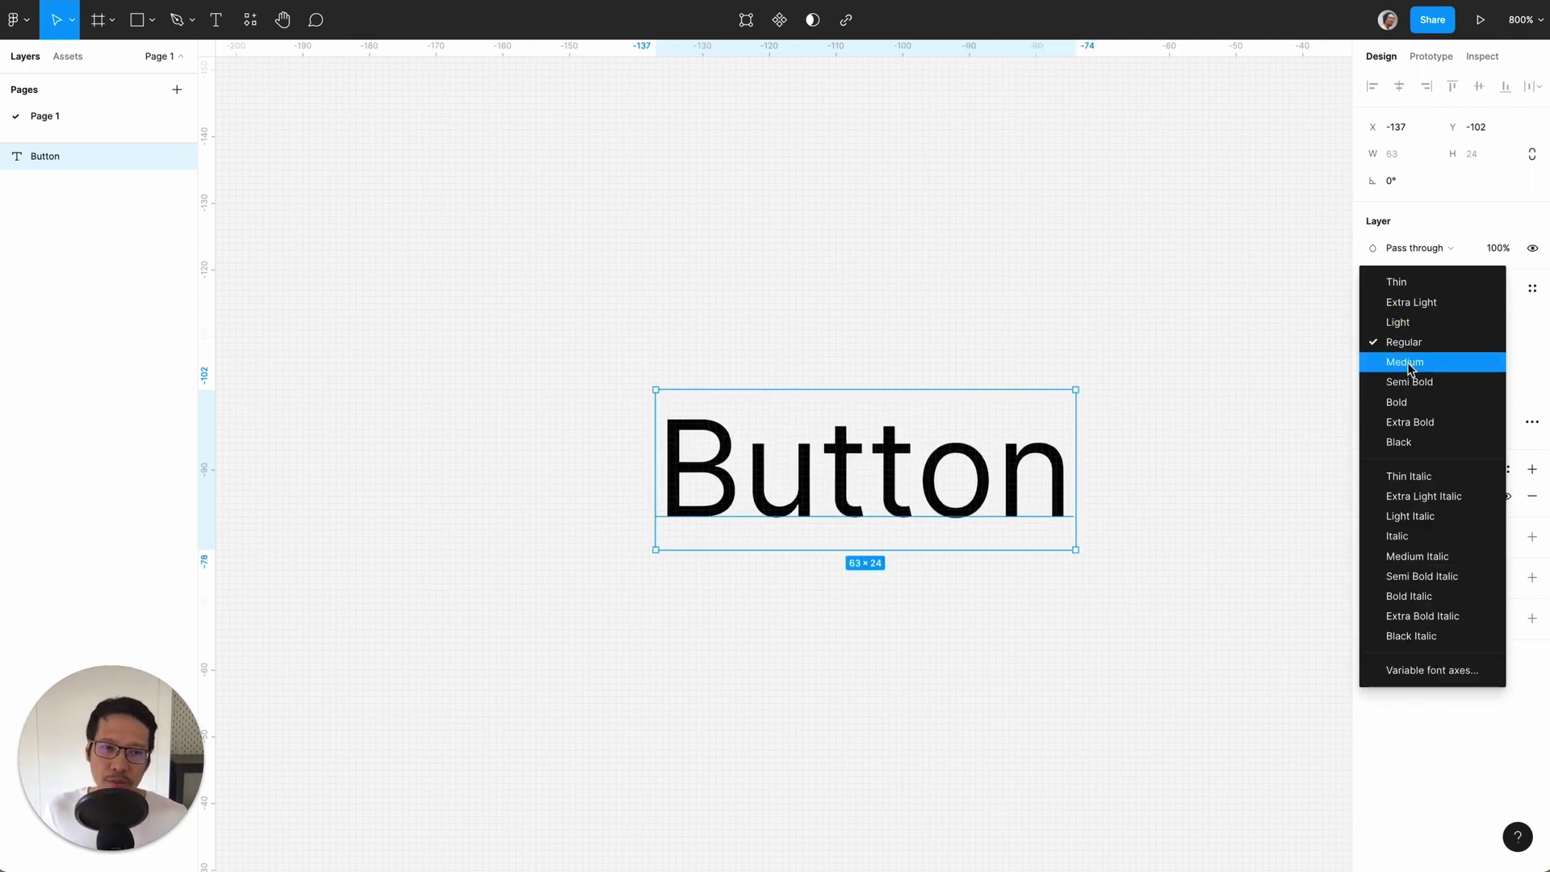
pyautogui.click(1410, 369)
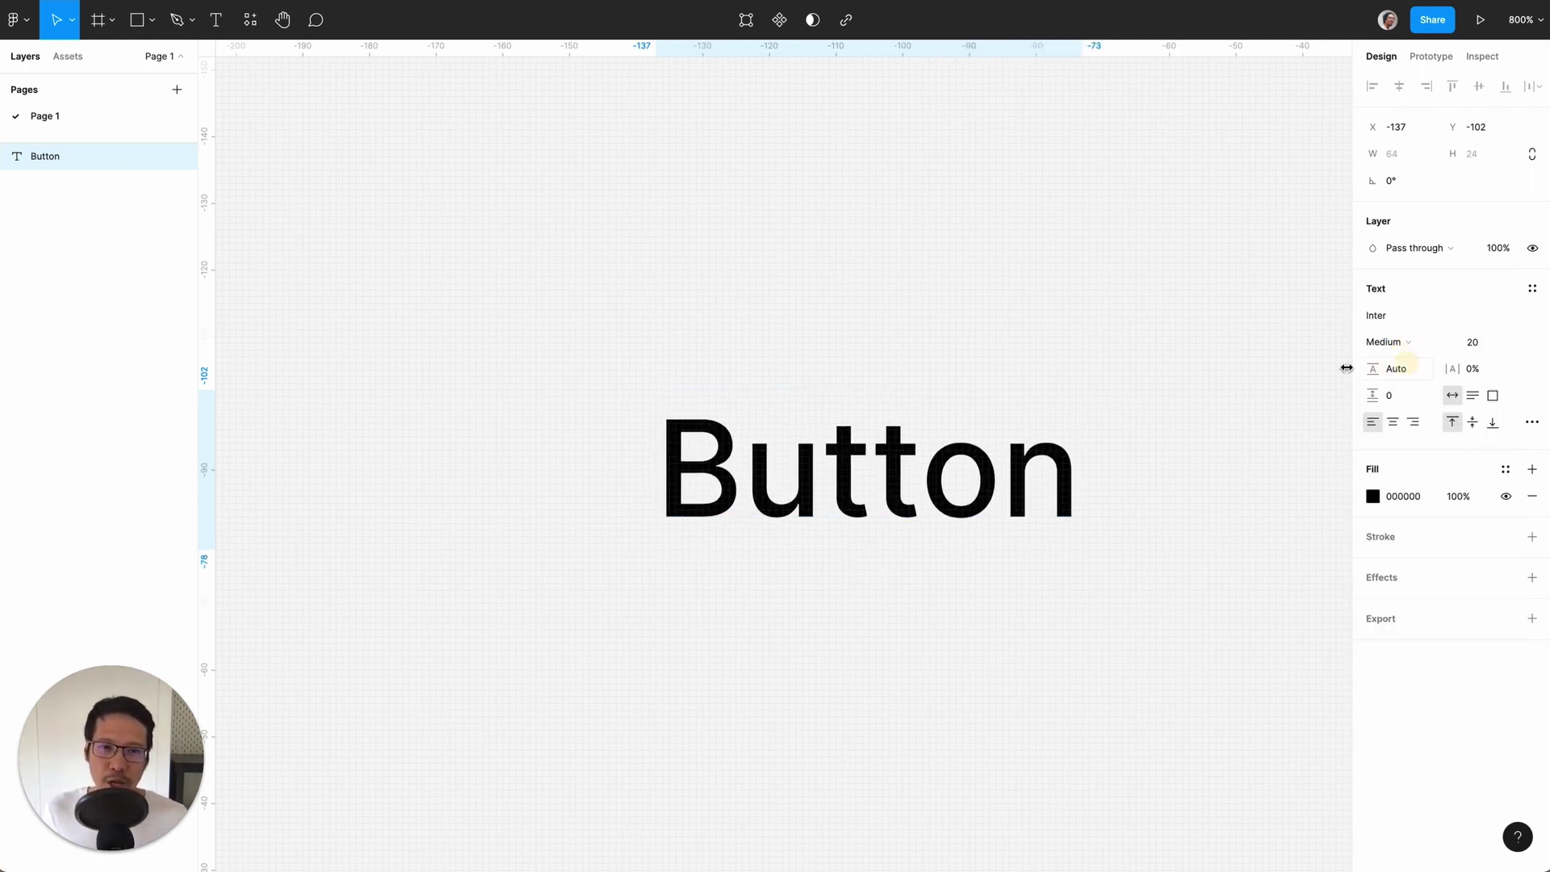
pyautogui.click(1402, 375)
pyautogui.write('20')
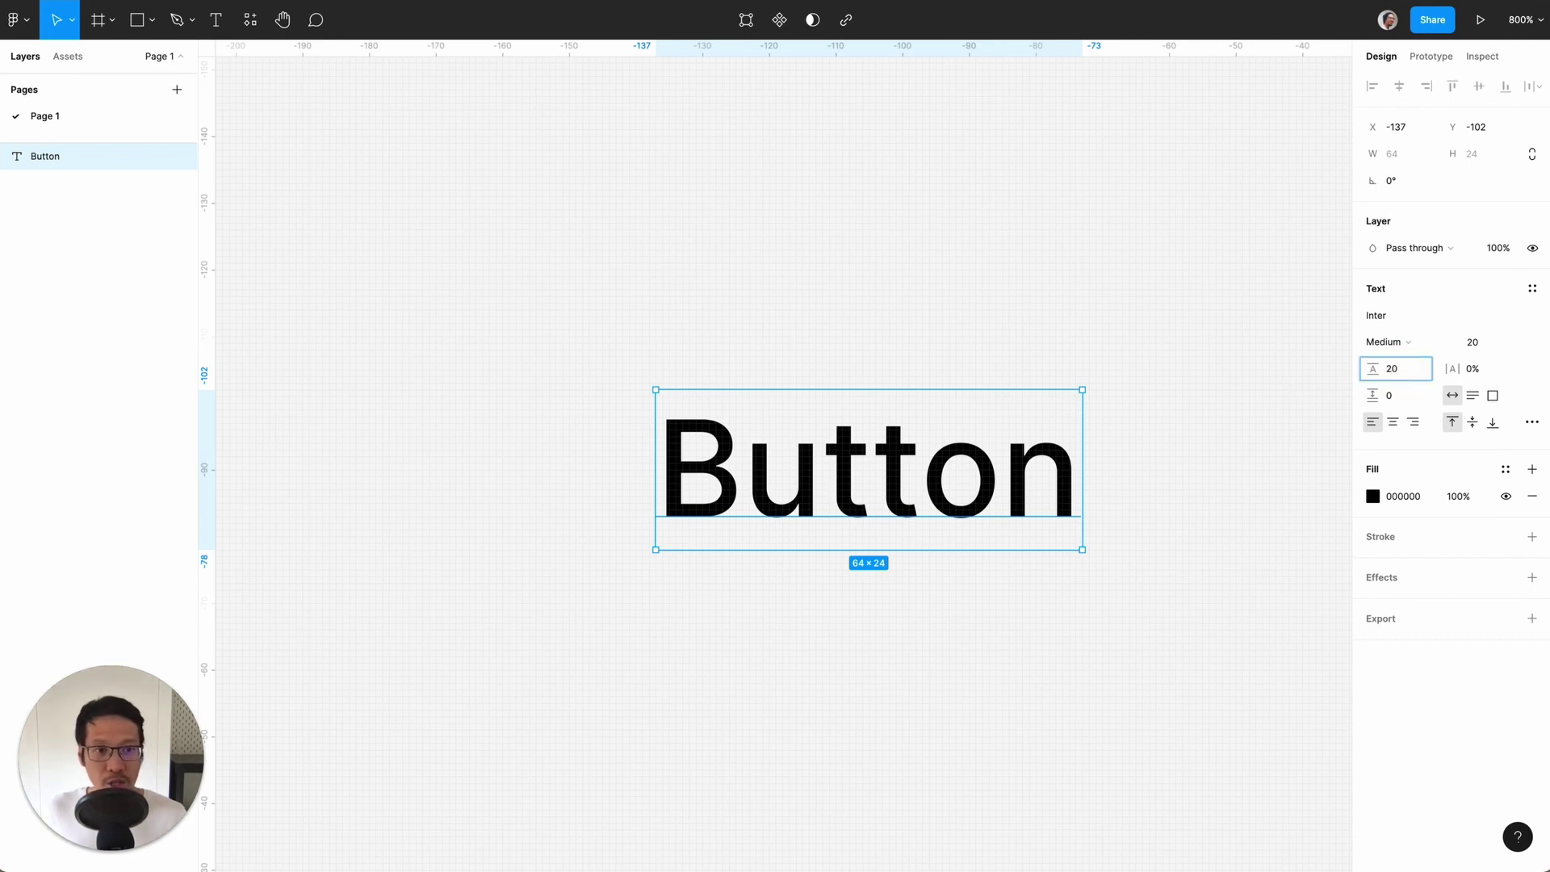
pyautogui.press('Return')
# - Try adjusting the text fill in the colour picker, keeping the Button text black
pyautogui.click(1135, 393)
pyautogui.click(888, 470)
pyautogui.hscroll(2, 868, 608)
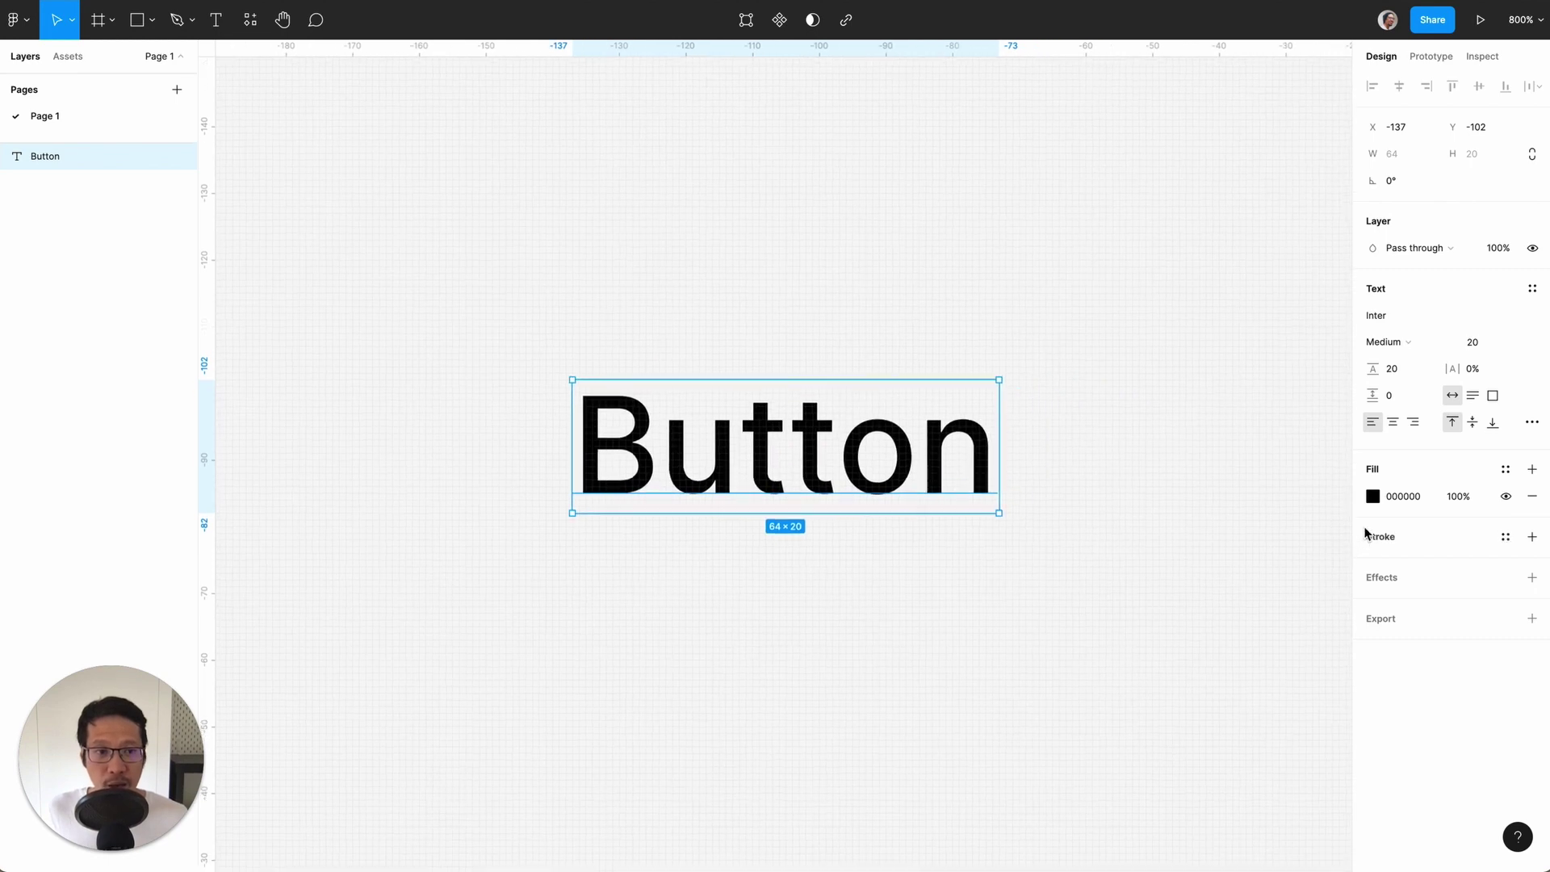
pyautogui.click(1372, 496)
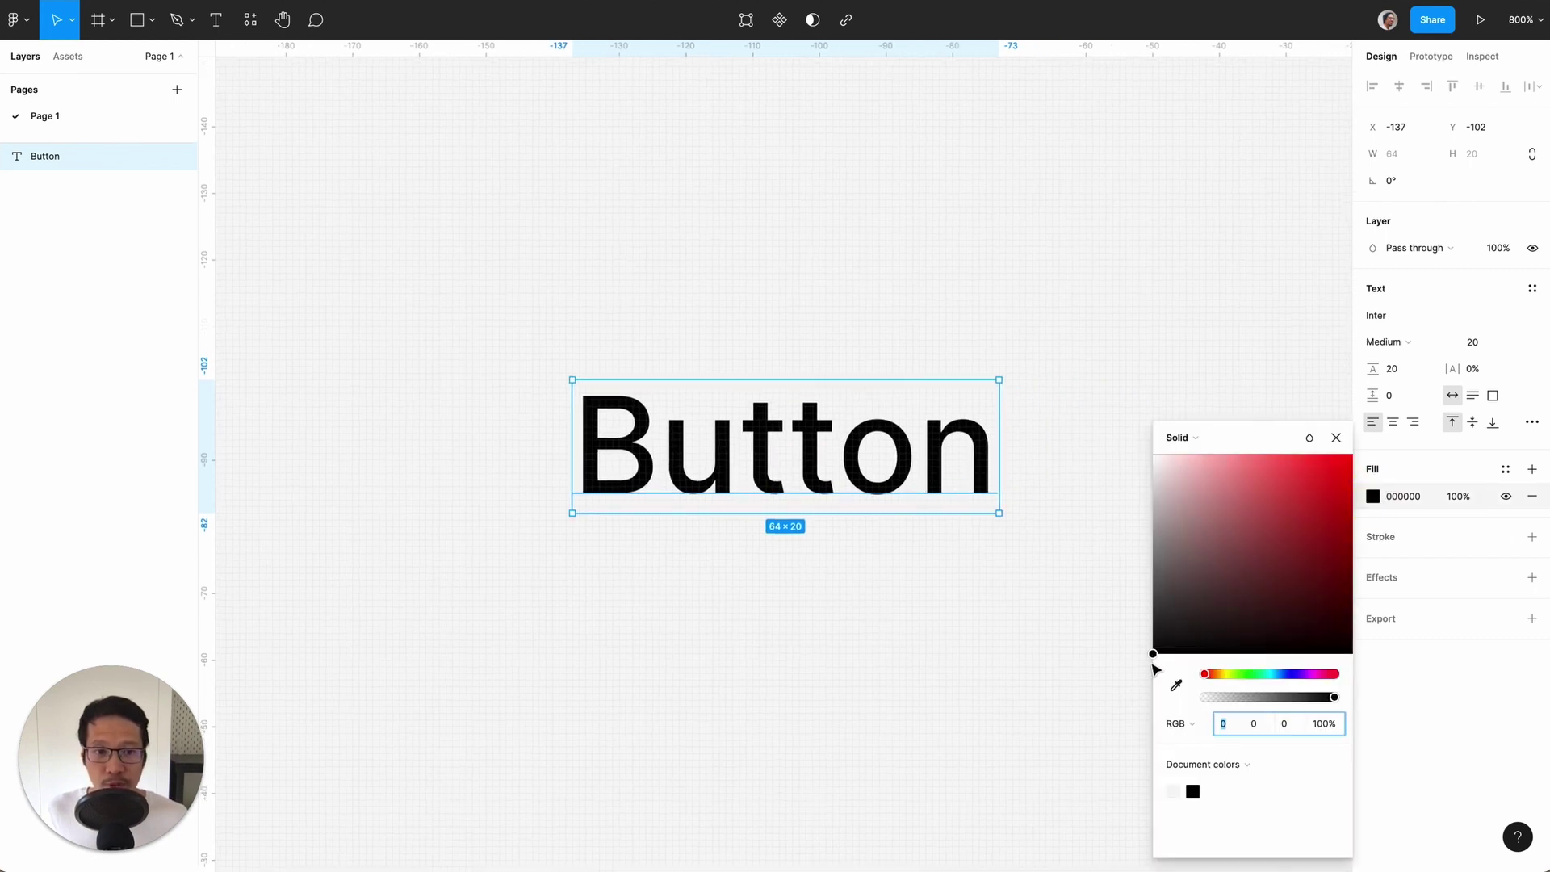
pyautogui.click(1149, 655)
pyautogui.click(946, 478)
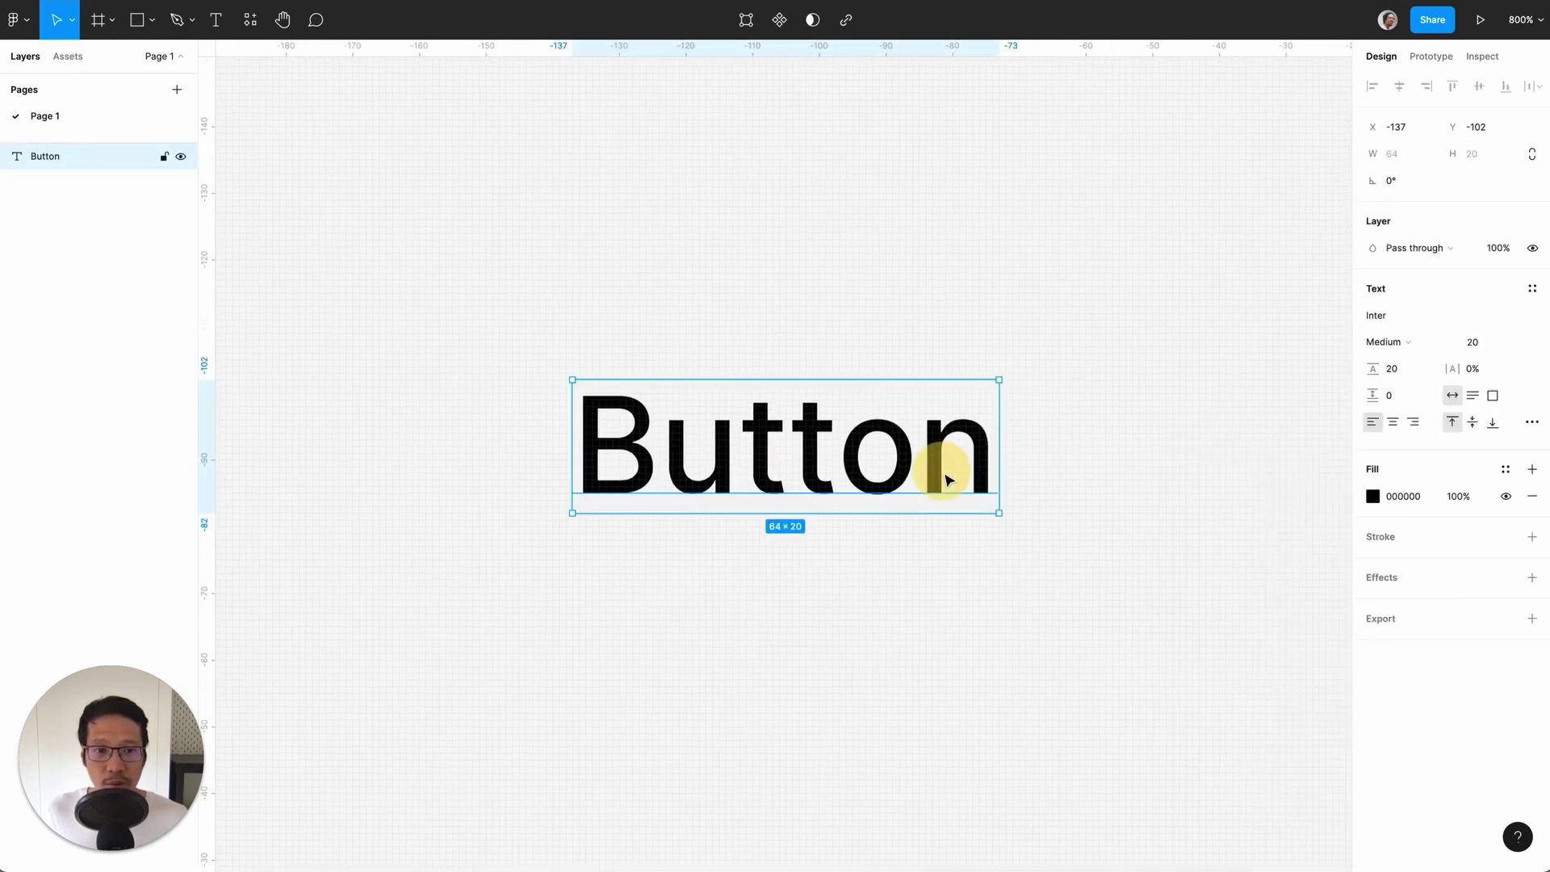
pyautogui.click(1373, 496)
pyautogui.moveTo(1151, 651); pyautogui.dragTo(1155, 619)
pyautogui.click(936, 452)
pyautogui.click(1372, 495)
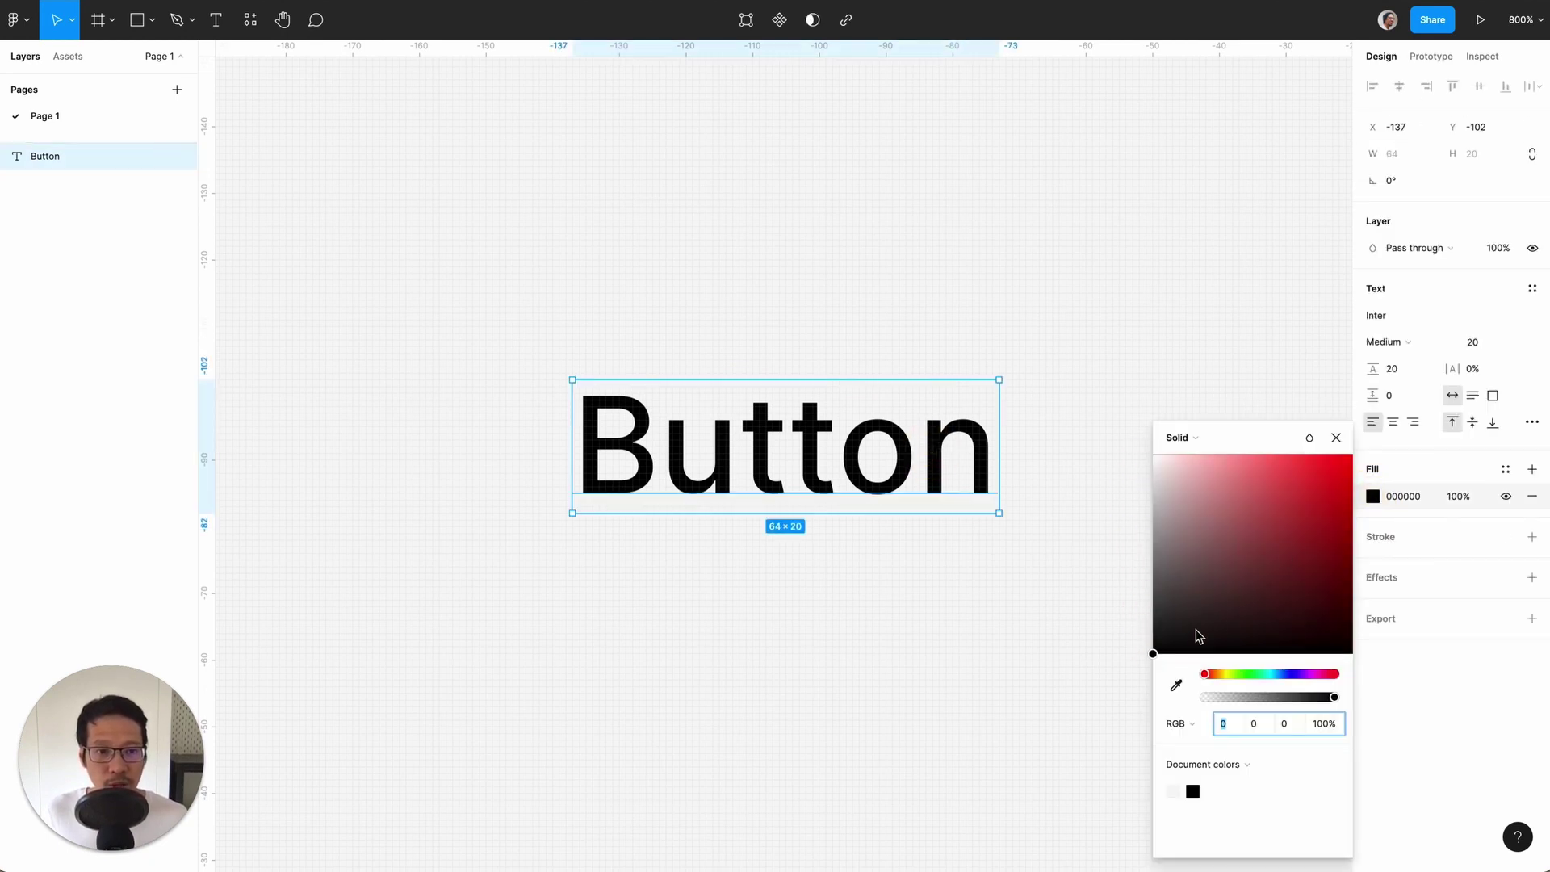
pyautogui.moveTo(1153, 651); pyautogui.dragTo(1118, 709)
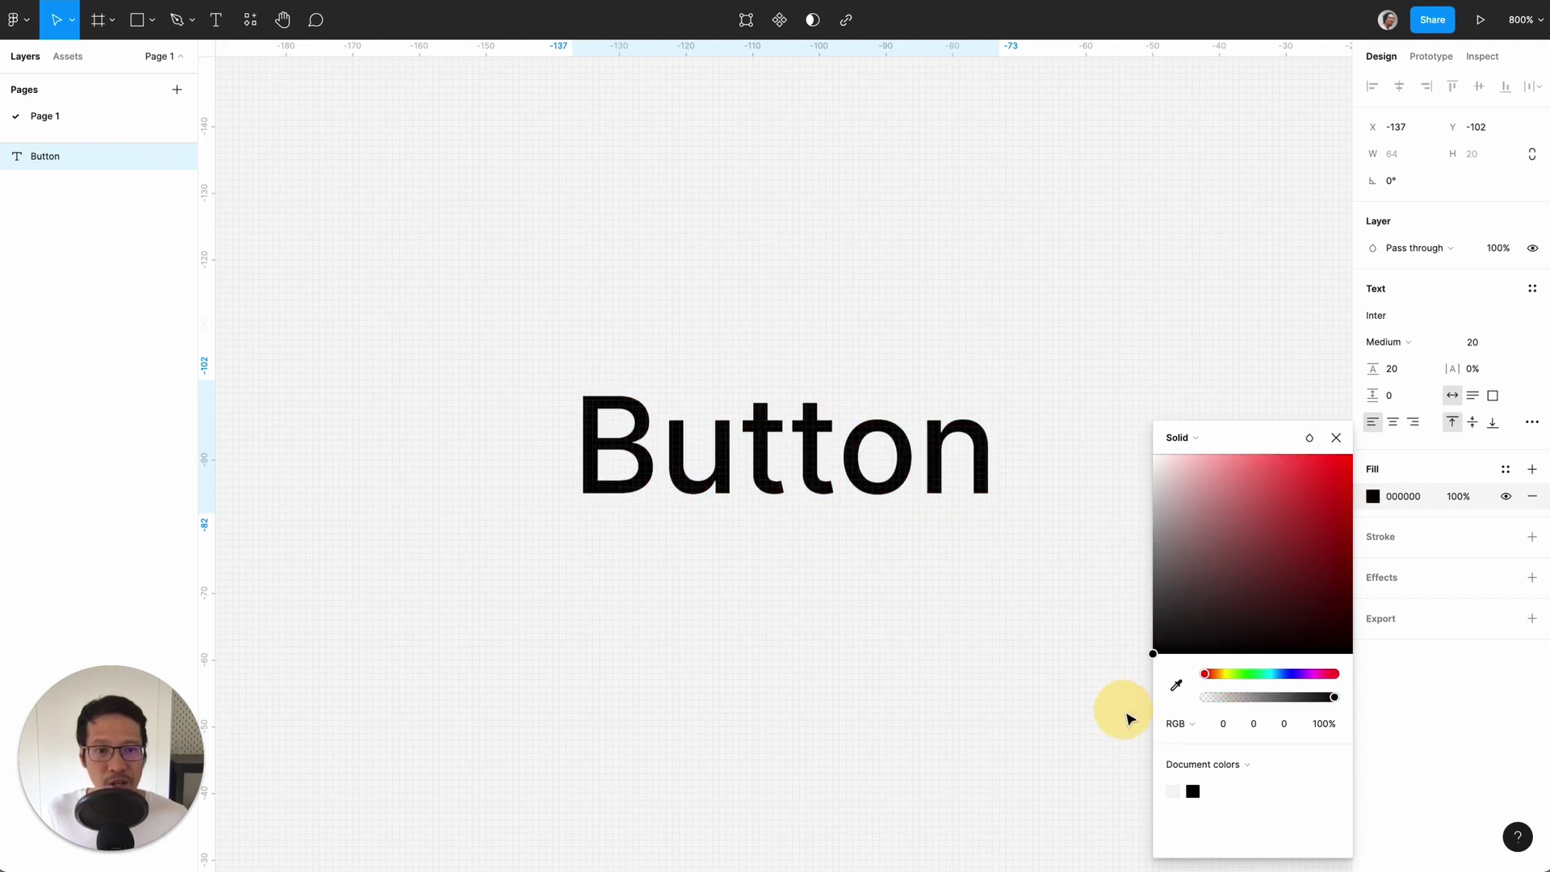
pyautogui.click(1336, 439)
pyautogui.click(1155, 467)
pyautogui.click(893, 450)
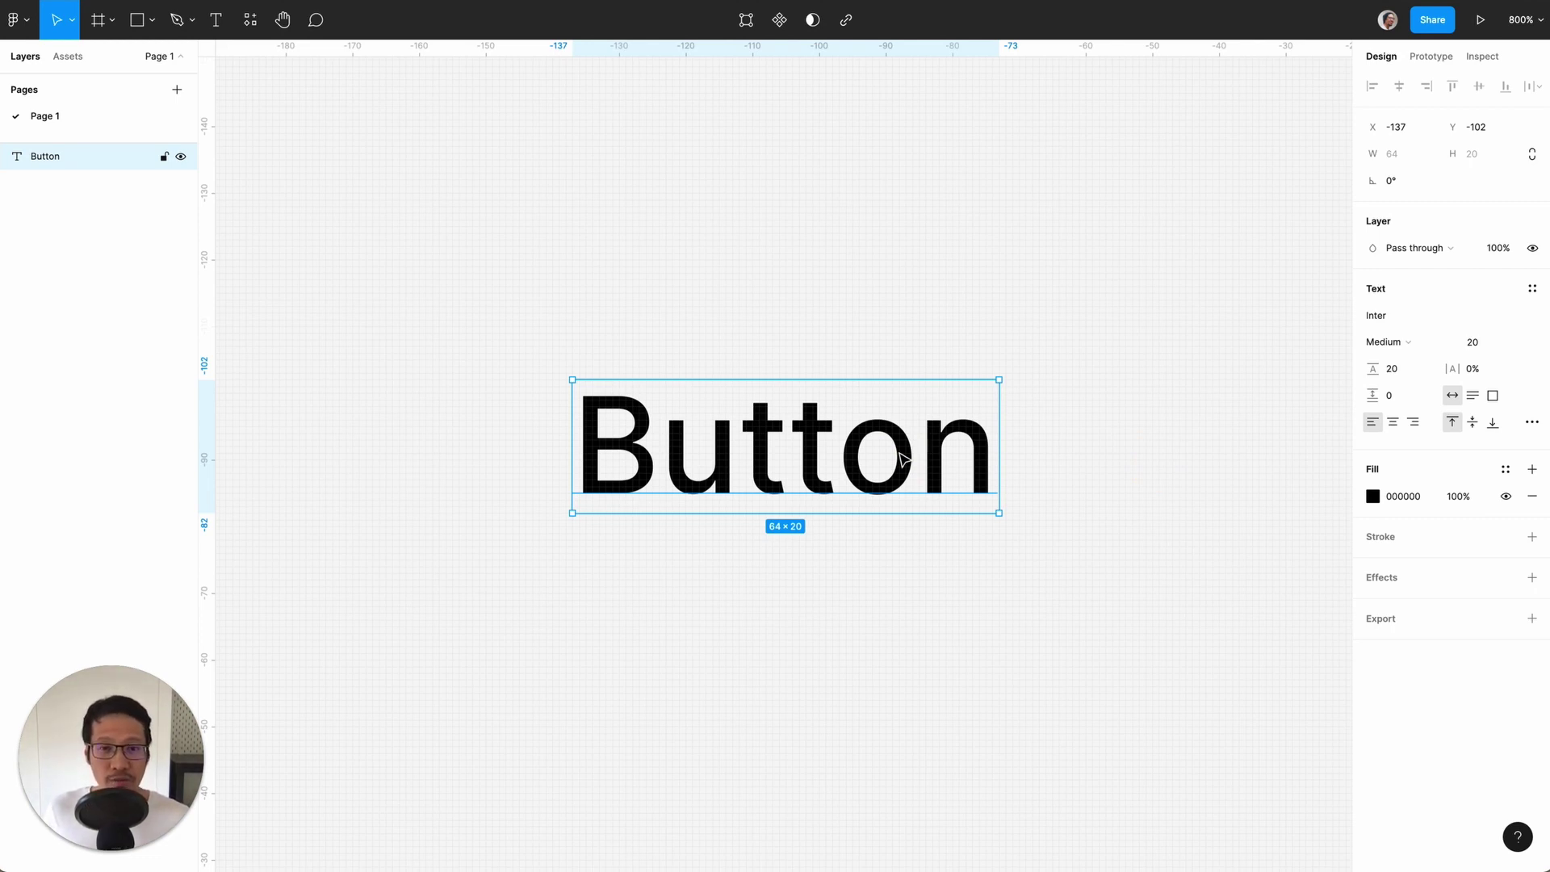
# - Wrap the text in an auto layout frame and rename the frame 'button'
pyautogui.hotkey('shift', 'a')
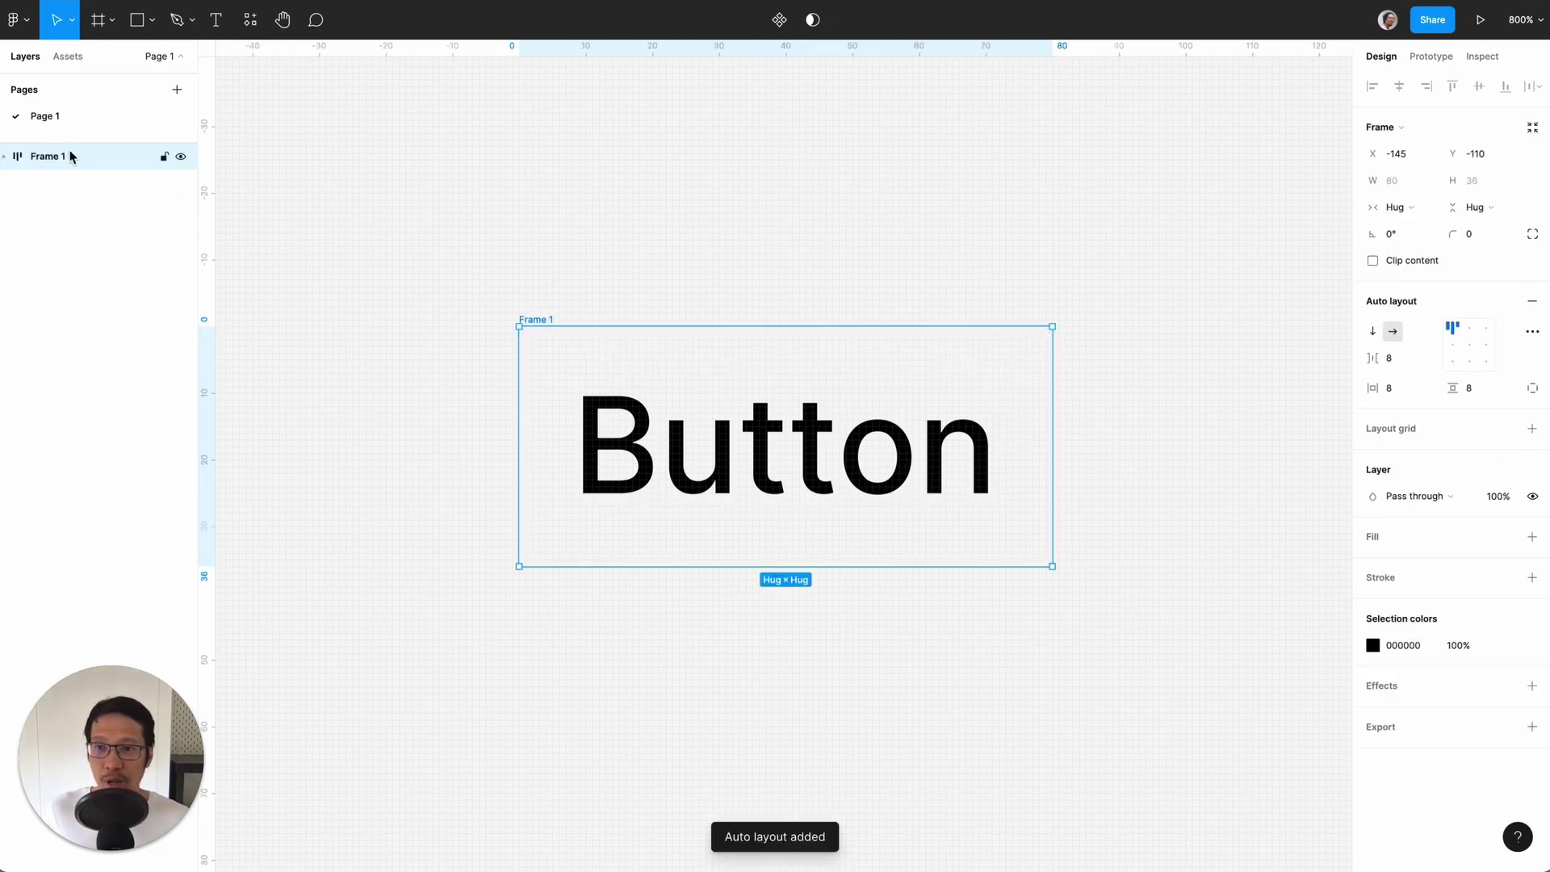
pyautogui.click(4, 159)
pyautogui.click(4, 159)
pyautogui.doubleClick(55, 157)
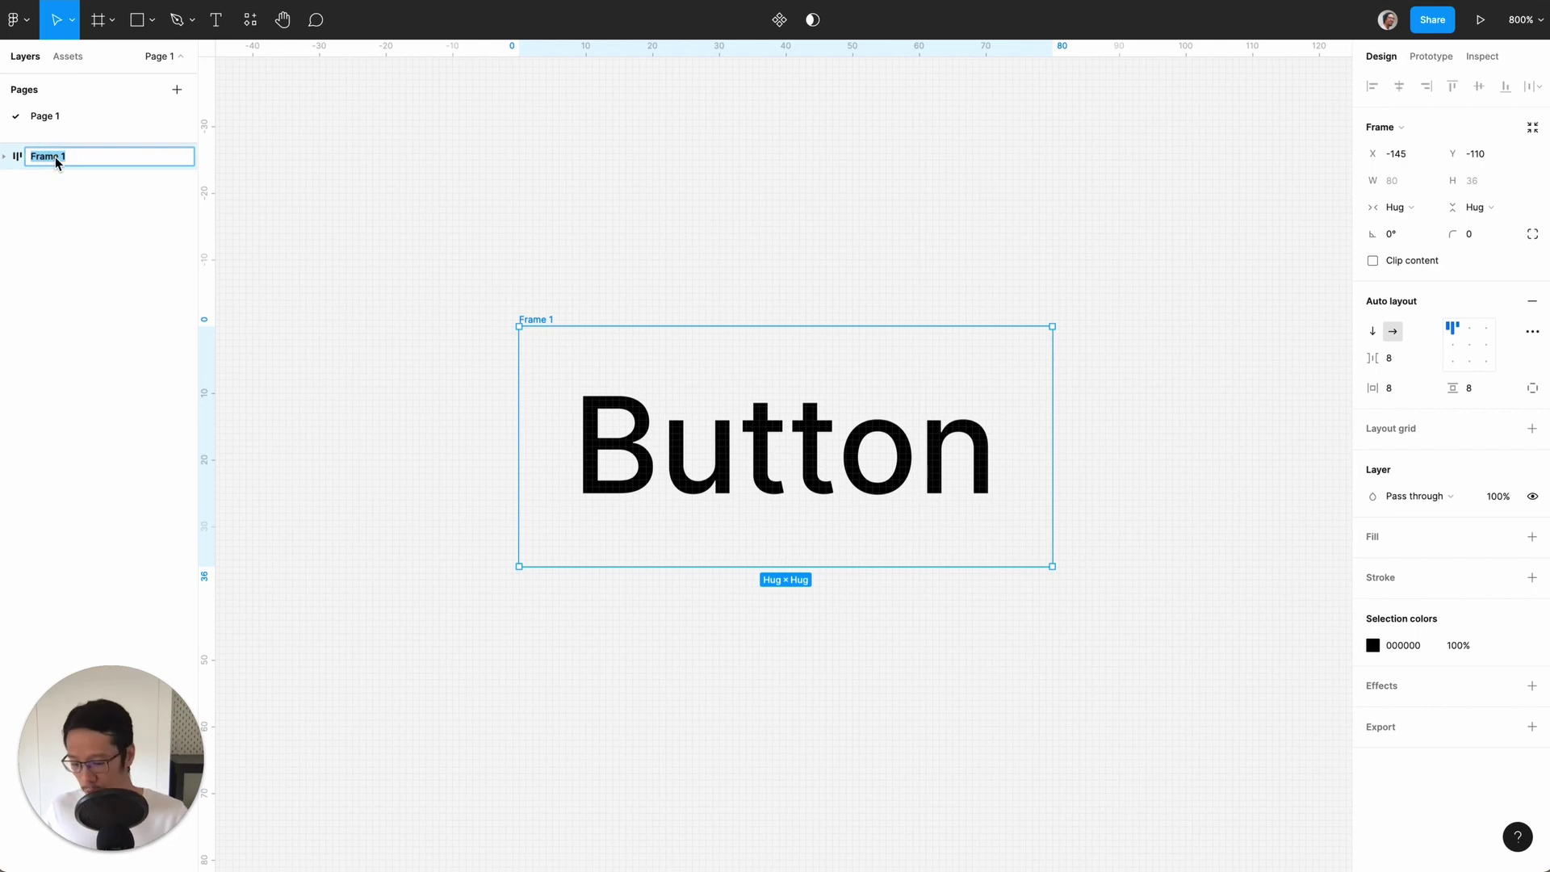
pyautogui.write('button')
pyautogui.press('Return')
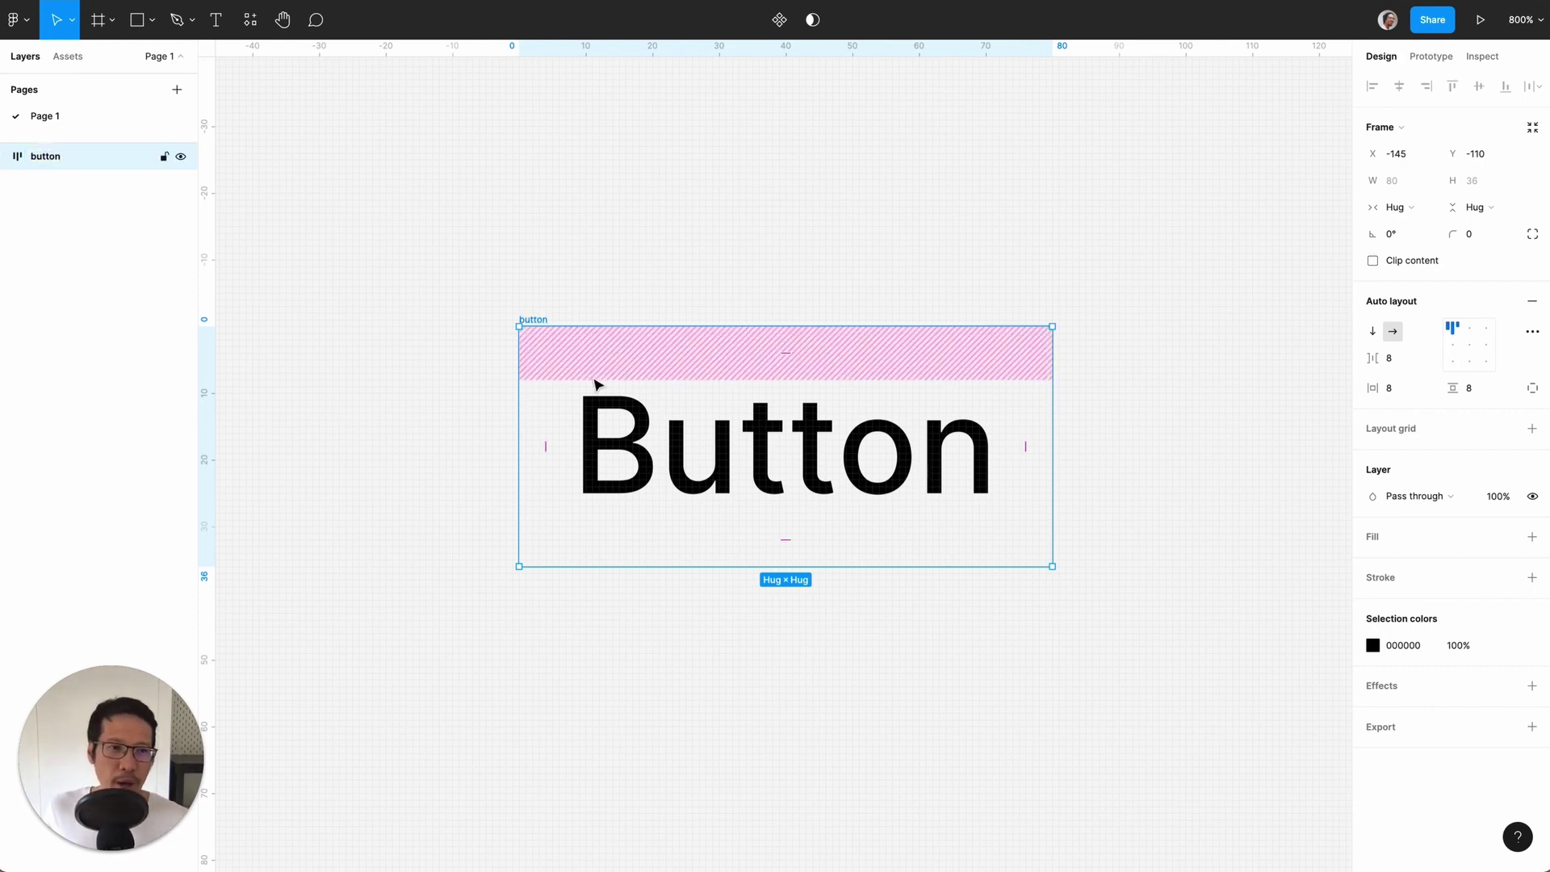
# - Give the auto layout 0 item spacing, 32 horizontal padding and 16 vertical padding
pyautogui.click(1399, 360)
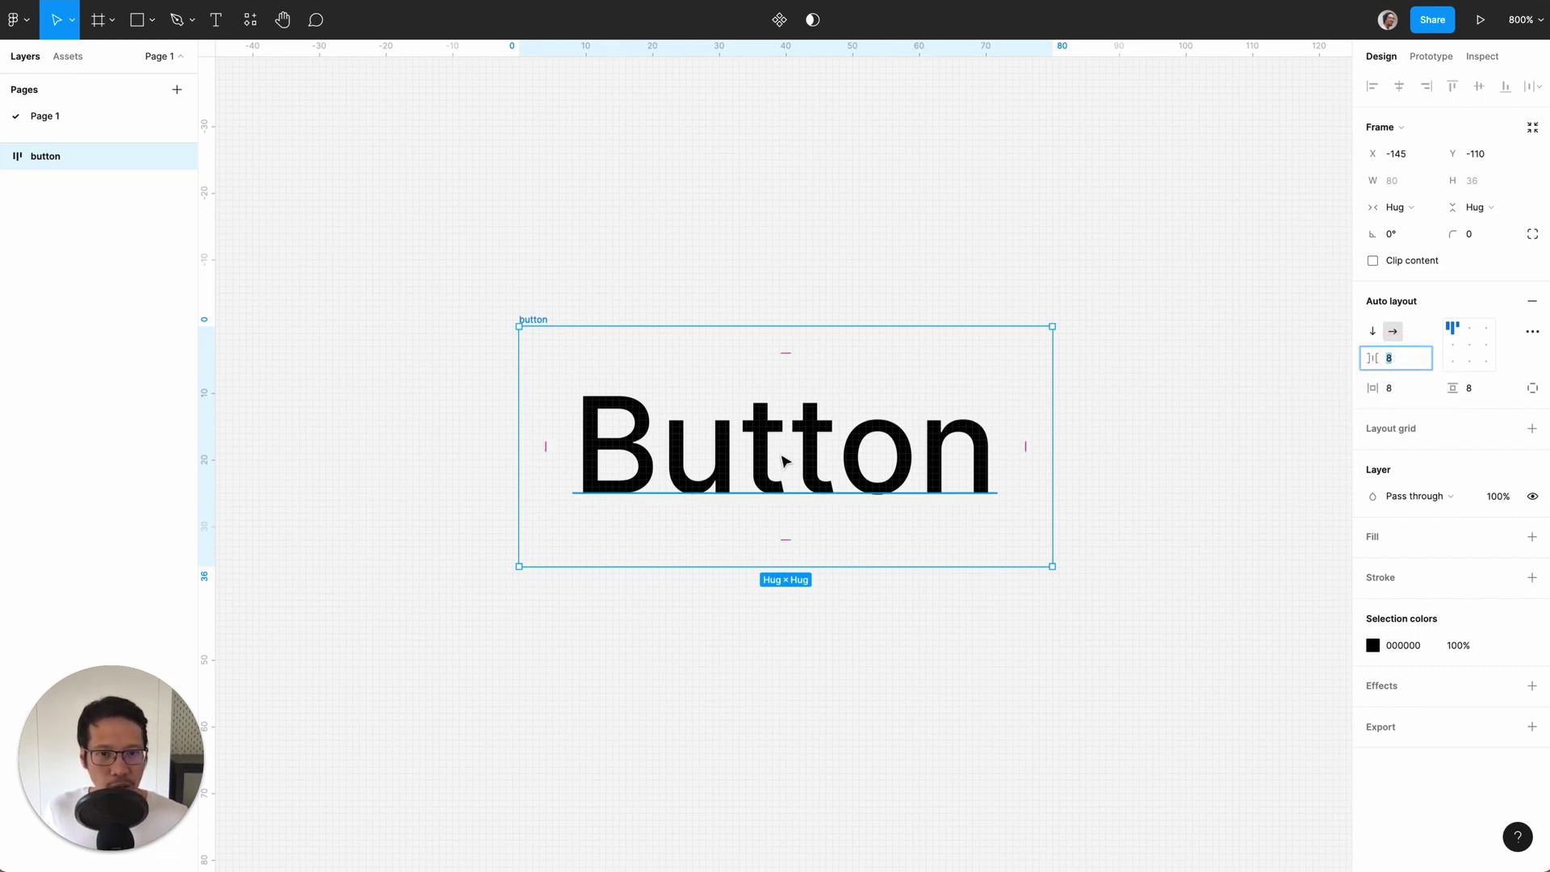
pyautogui.write('0')
pyautogui.press('Return')
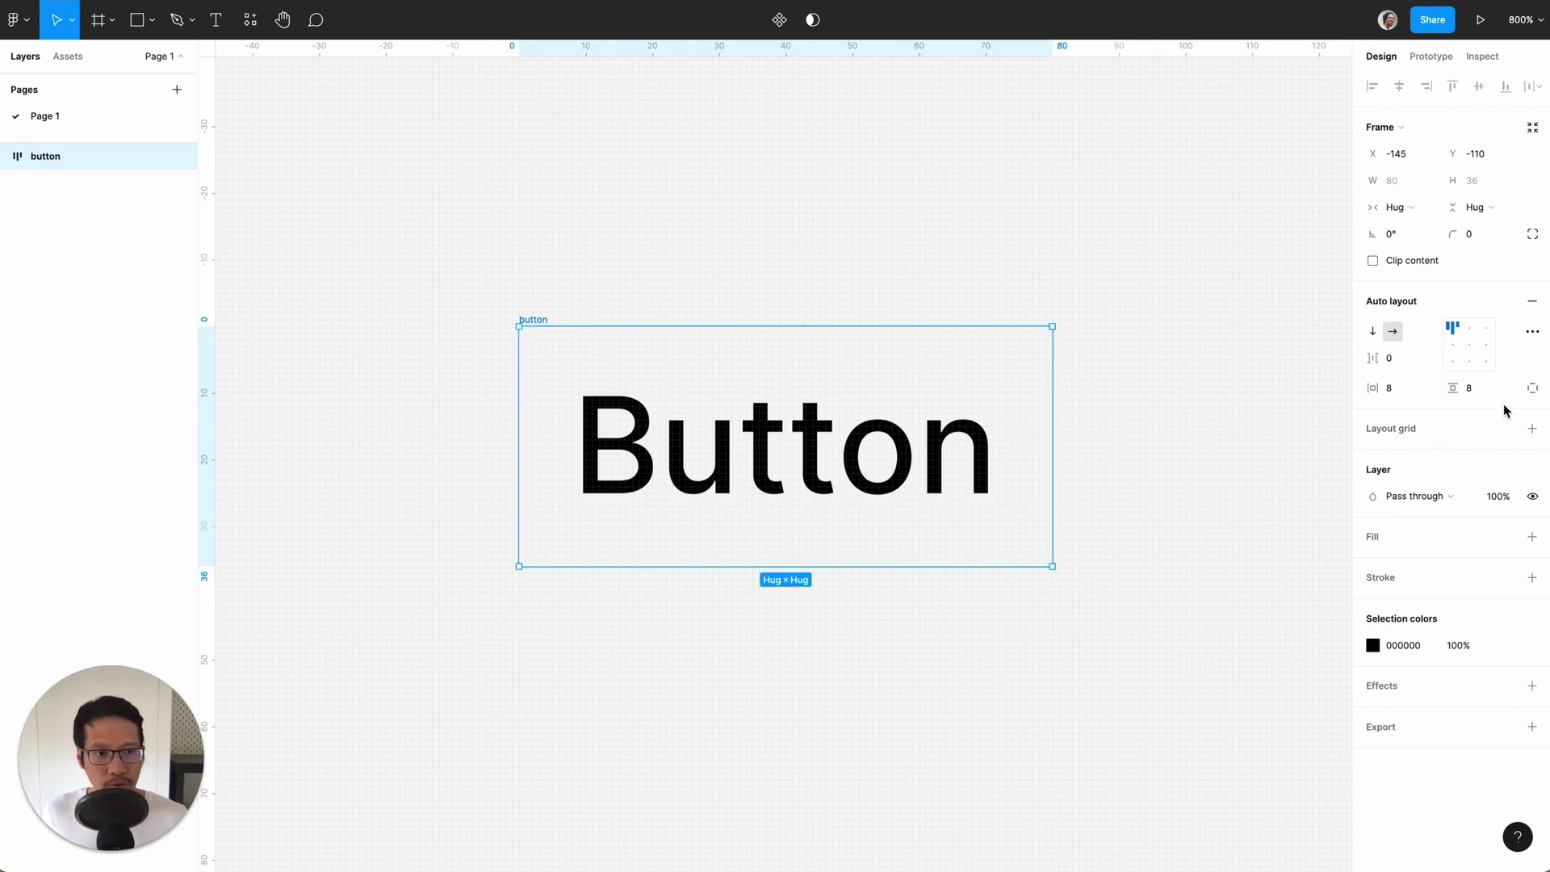
pyautogui.click(1402, 394)
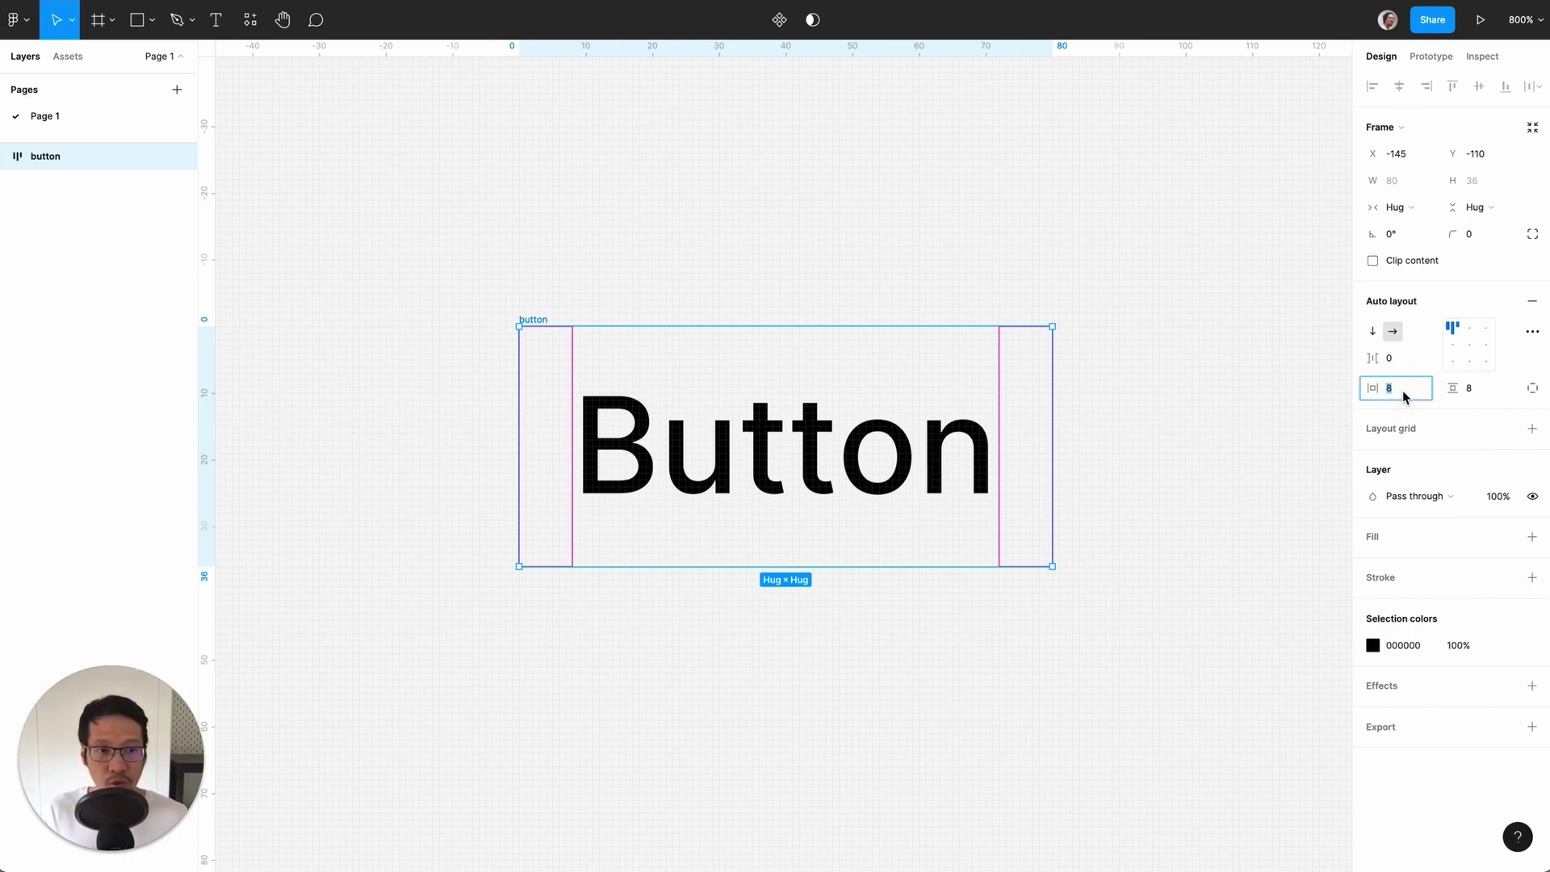
pyautogui.write('32')
pyautogui.press('Return')
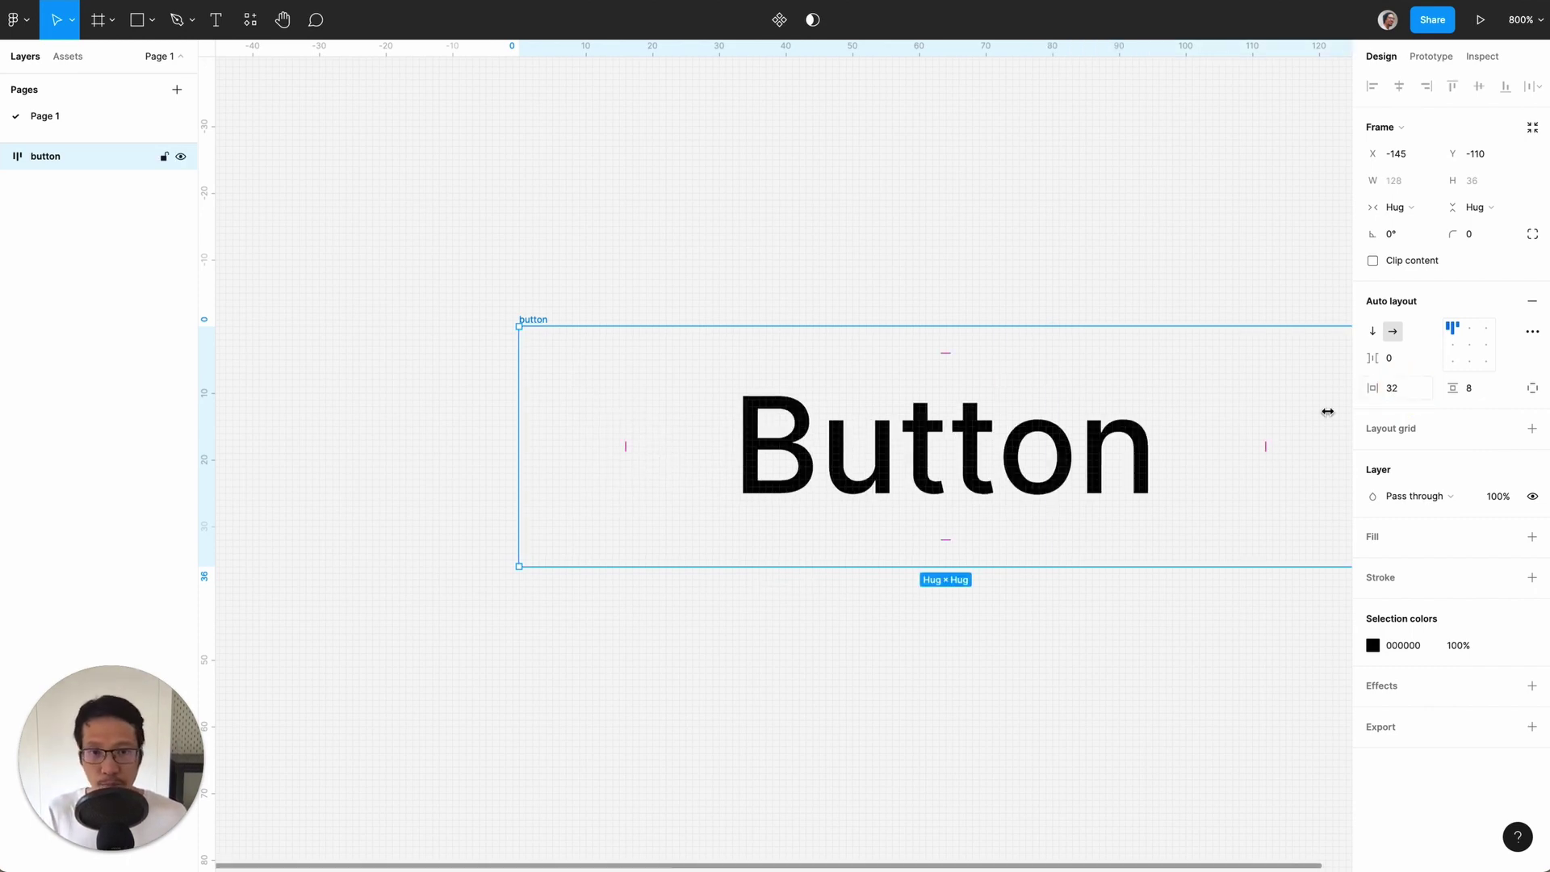
pyautogui.hscroll(3, 1146, 446)
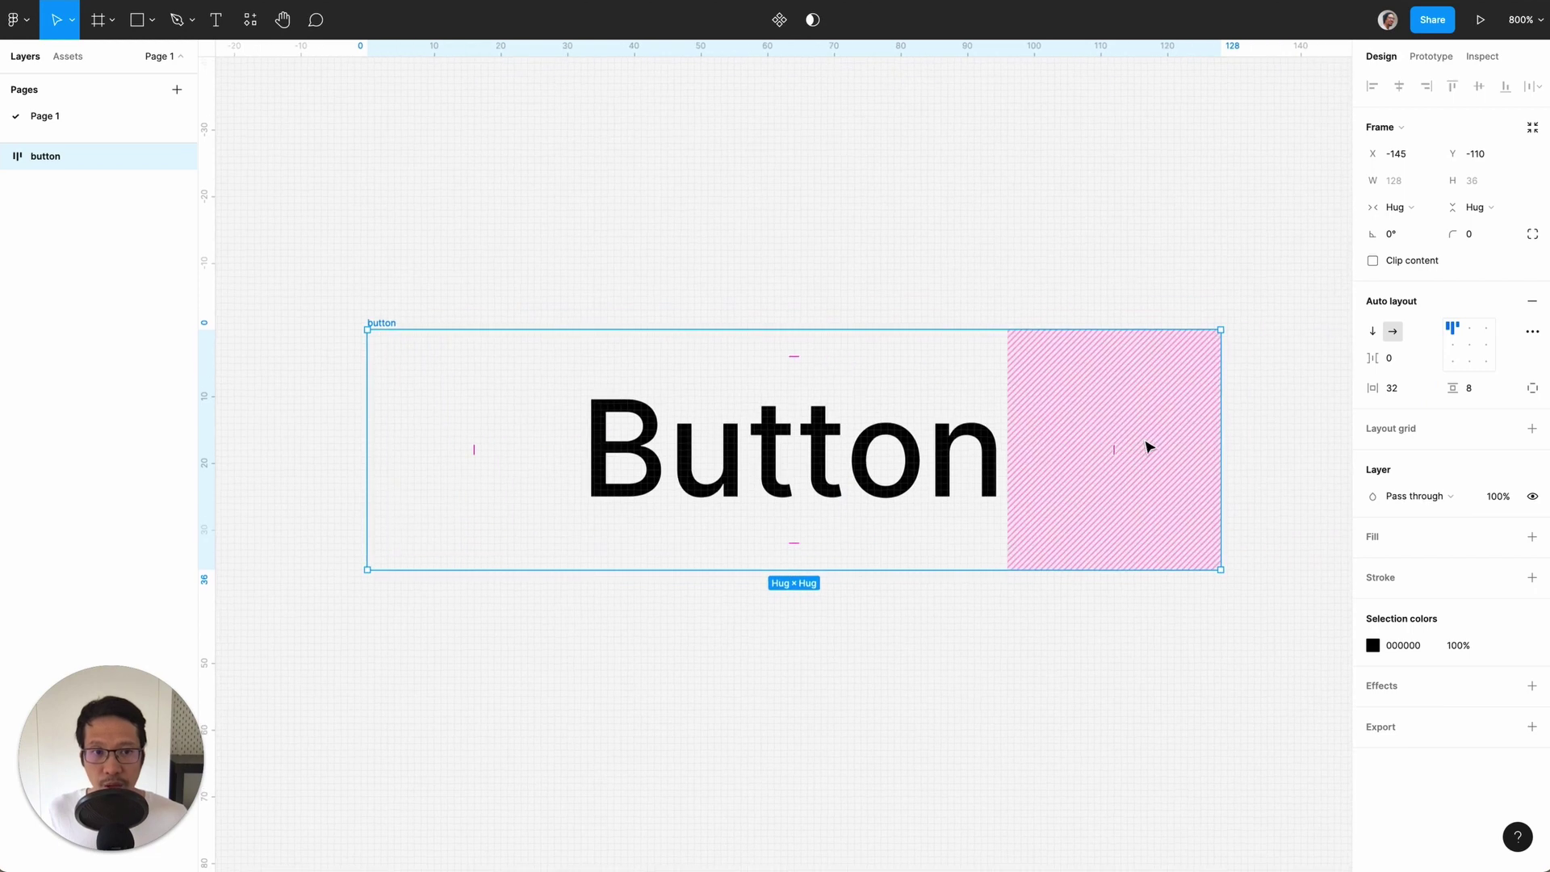
pyautogui.click(1482, 398)
pyautogui.write('16')
pyautogui.press('Return')
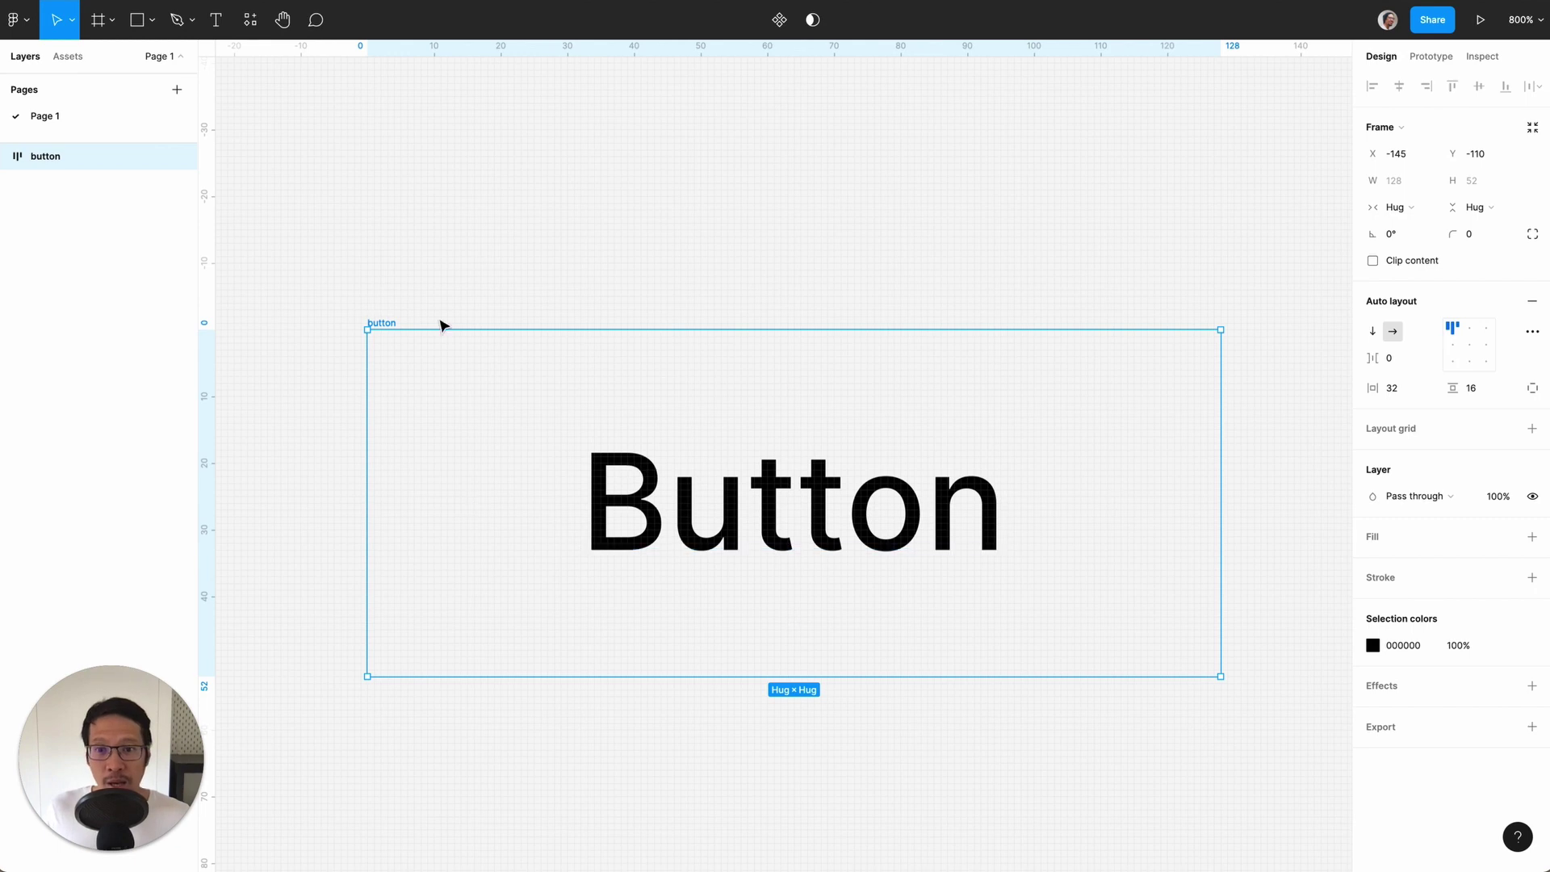
# - Add a white FFFFFF fill to the button frame and set its corner radius to 8
pyautogui.click(1532, 536)
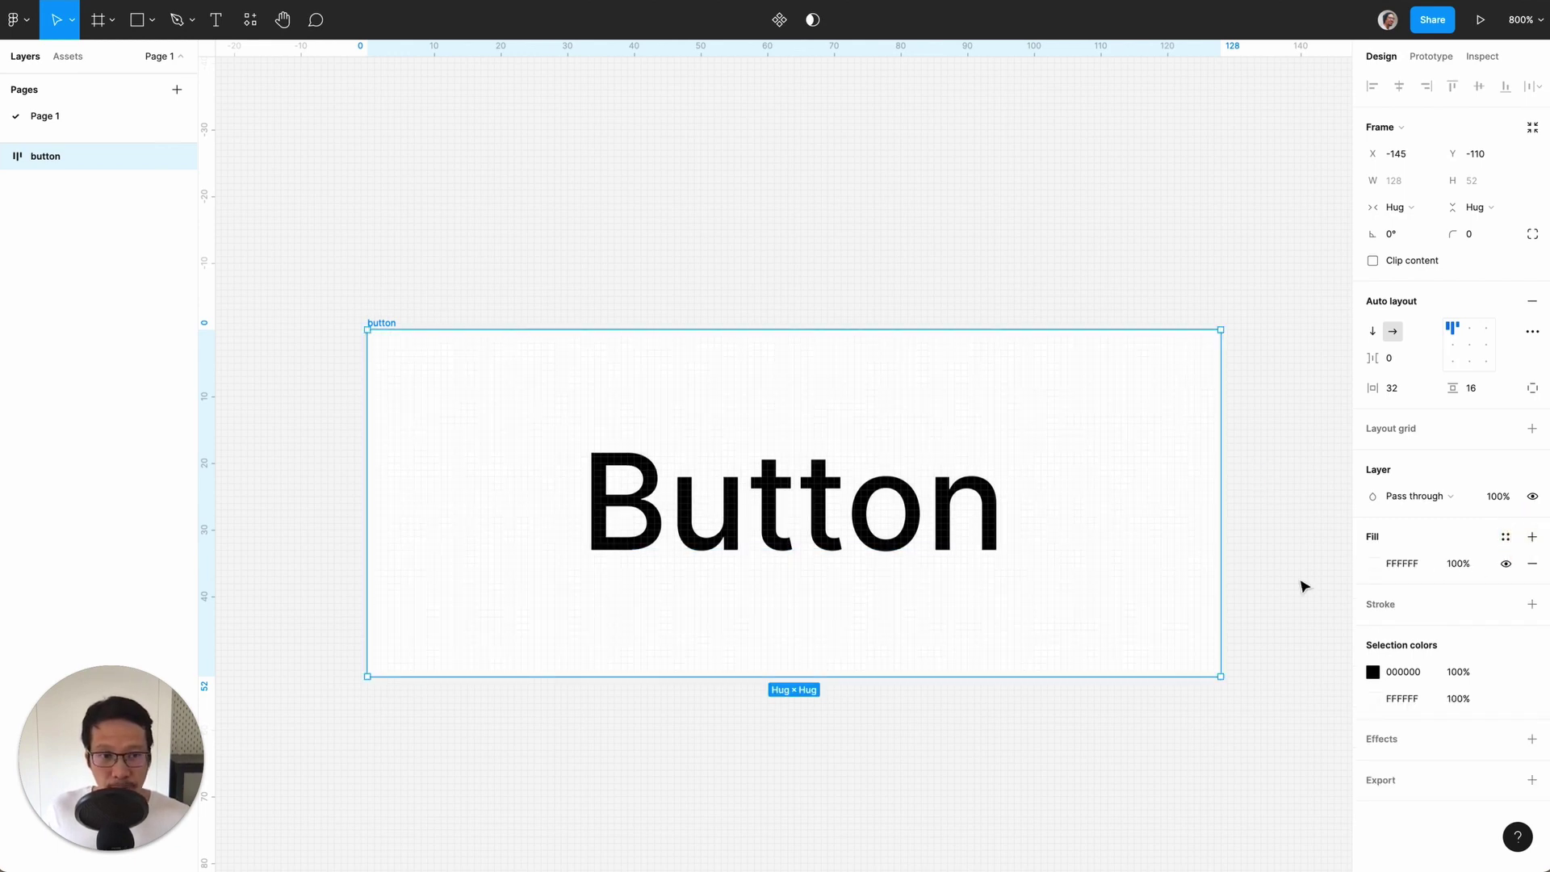
pyautogui.click(1482, 237)
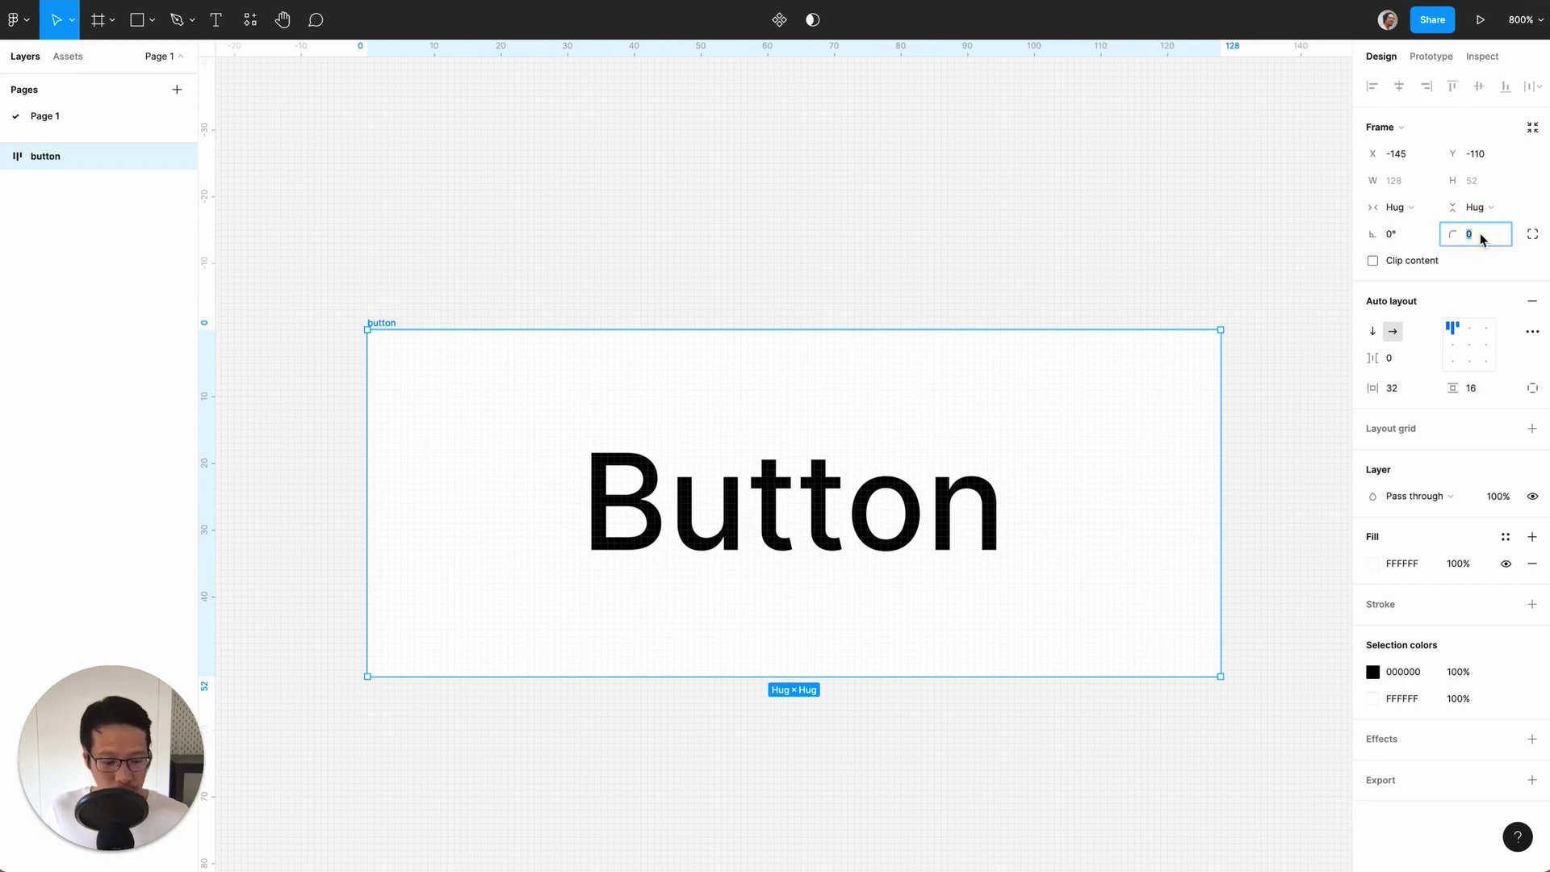
pyautogui.click(1000, 221)
pyautogui.click(383, 323)
pyautogui.press('-')
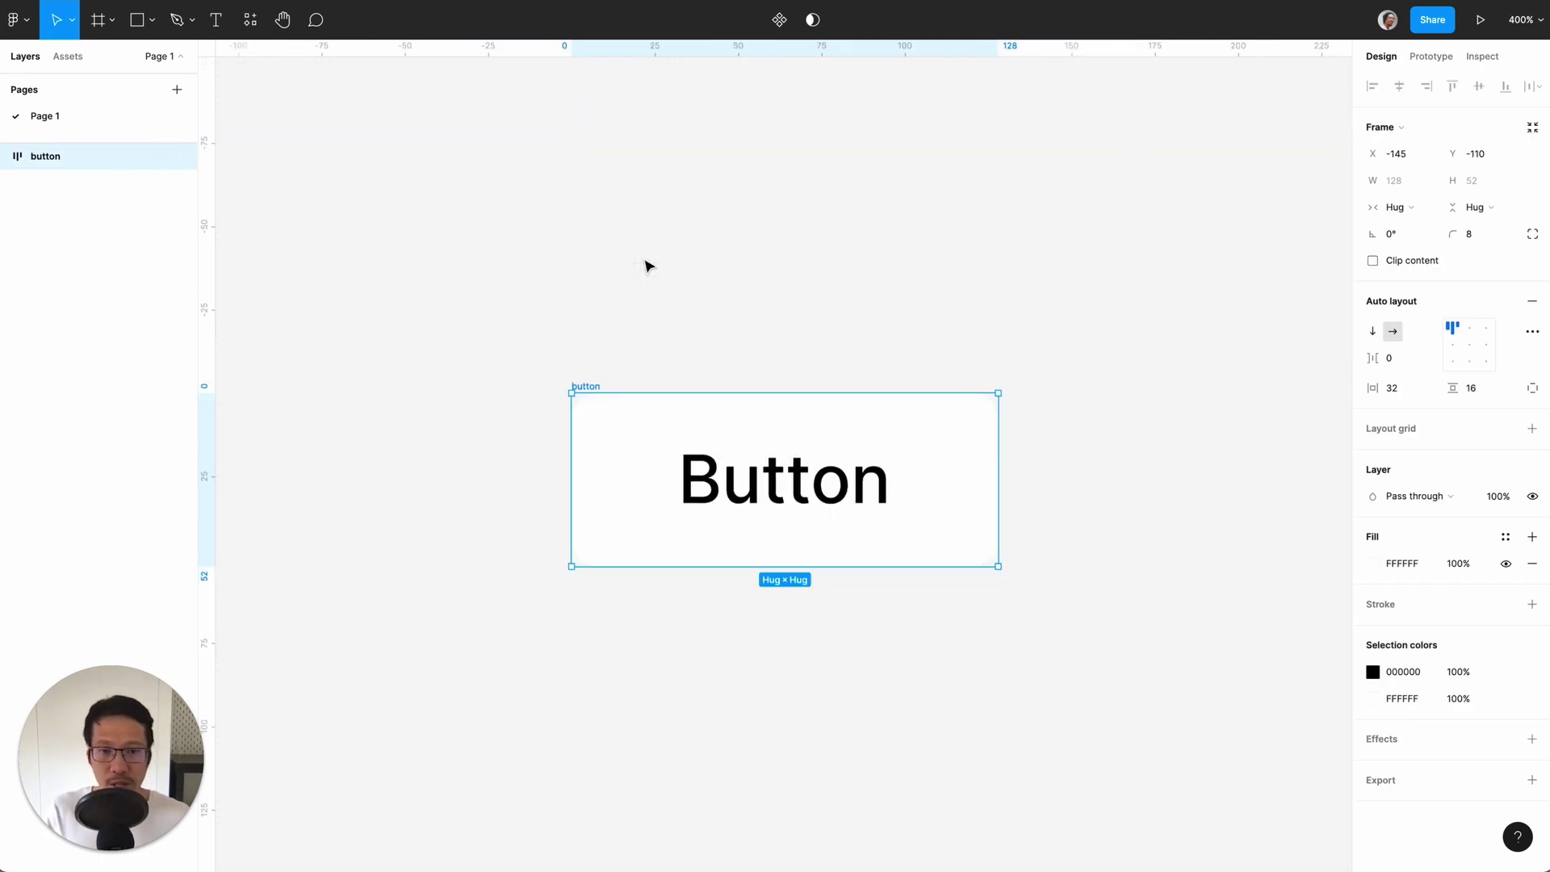
pyautogui.press('=')
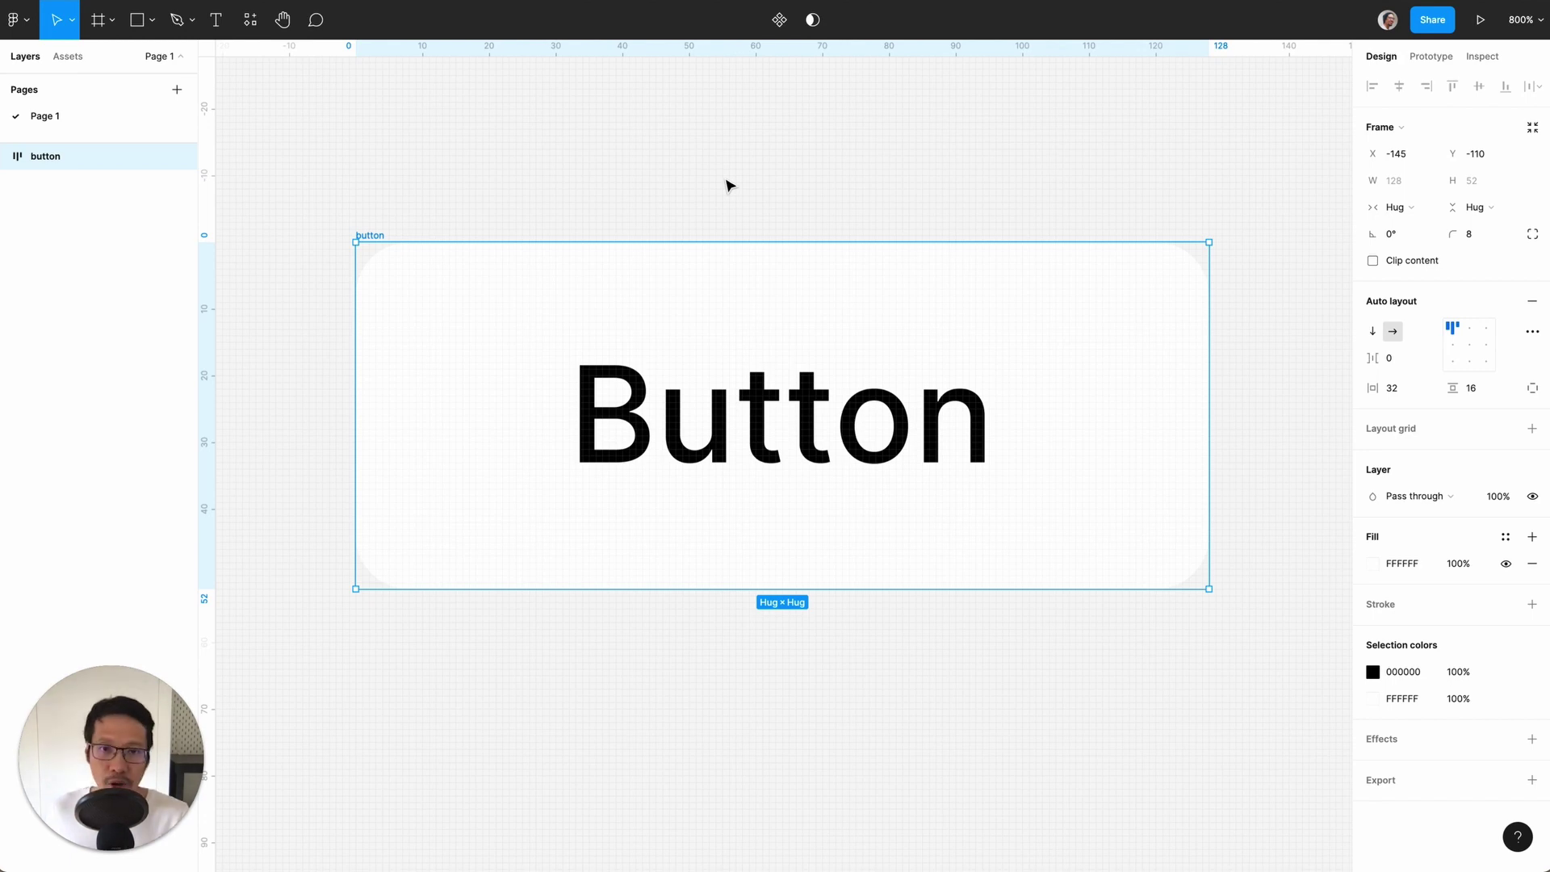
# - Make the button a component with Ctrl+Alt+K, then add a Variant property
pyautogui.hotkey('ctrl', 'alt', 'k')
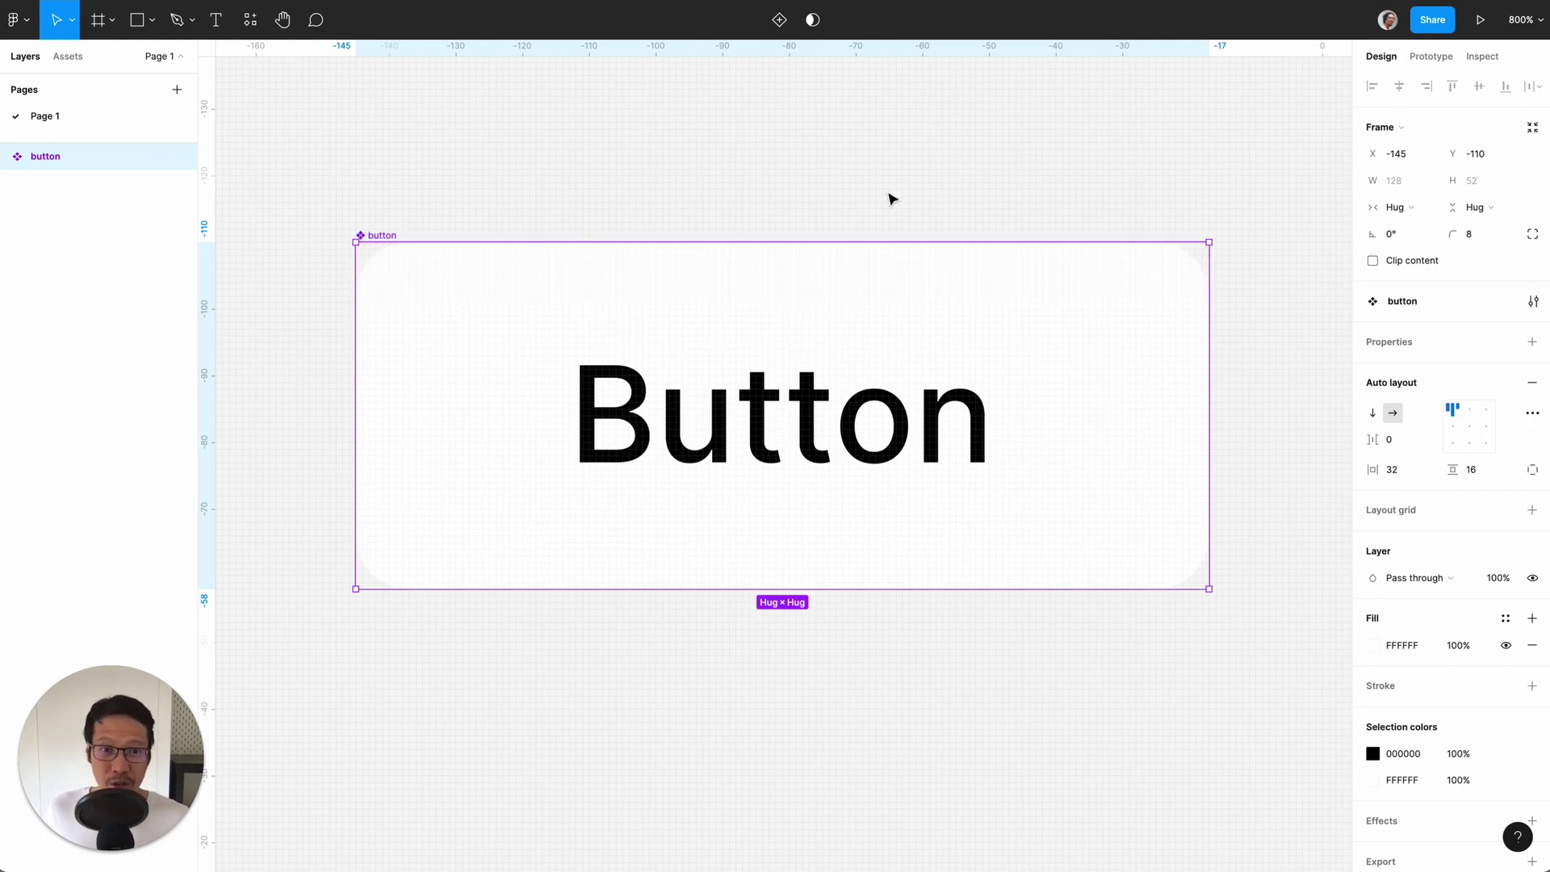
pyautogui.click(1533, 344)
pyautogui.click(1470, 395)
pyautogui.scroll(-2, 917, 630)
# - Add a second variant to the set and give it a black 000000 fill
pyautogui.click(775, 643)
pyautogui.scroll(-4, 777, 646)
pyautogui.scroll(-1, 775, 646)
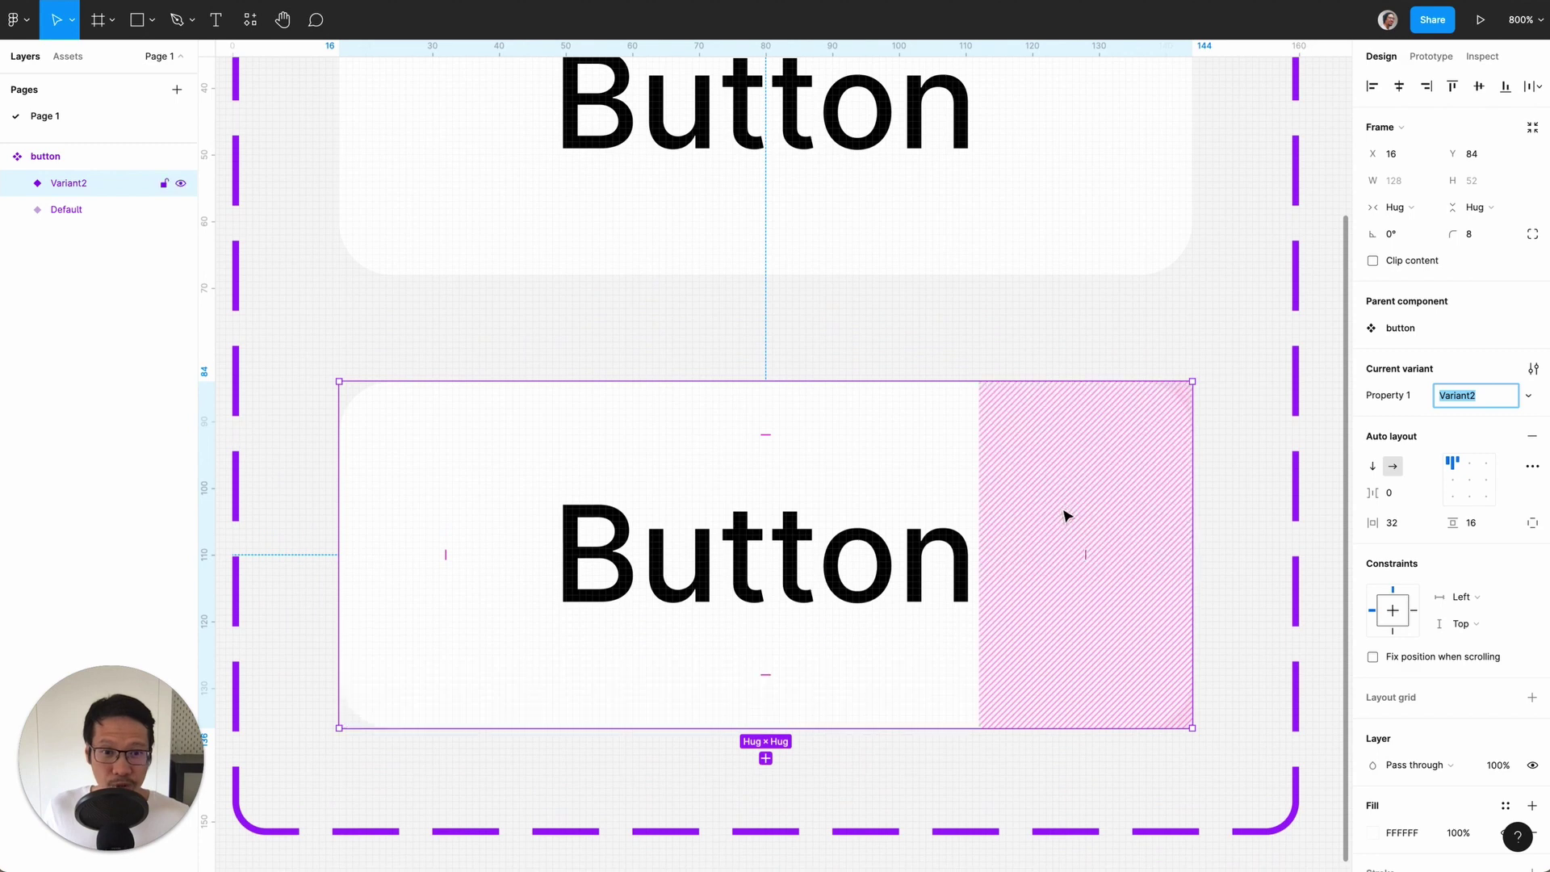
pyautogui.click(1062, 512)
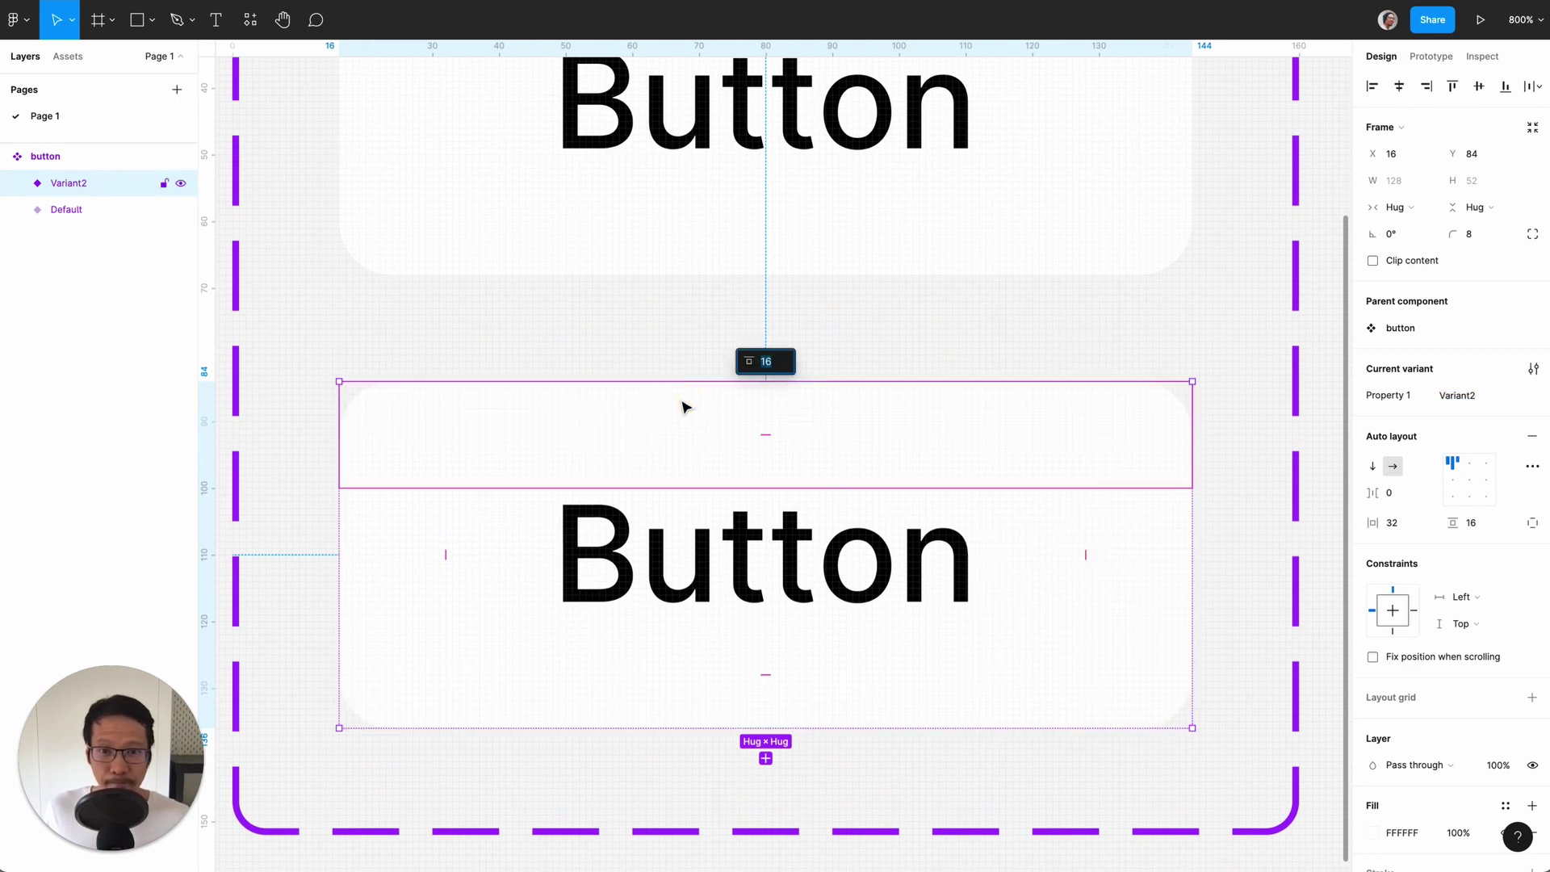
pyautogui.click(72, 187)
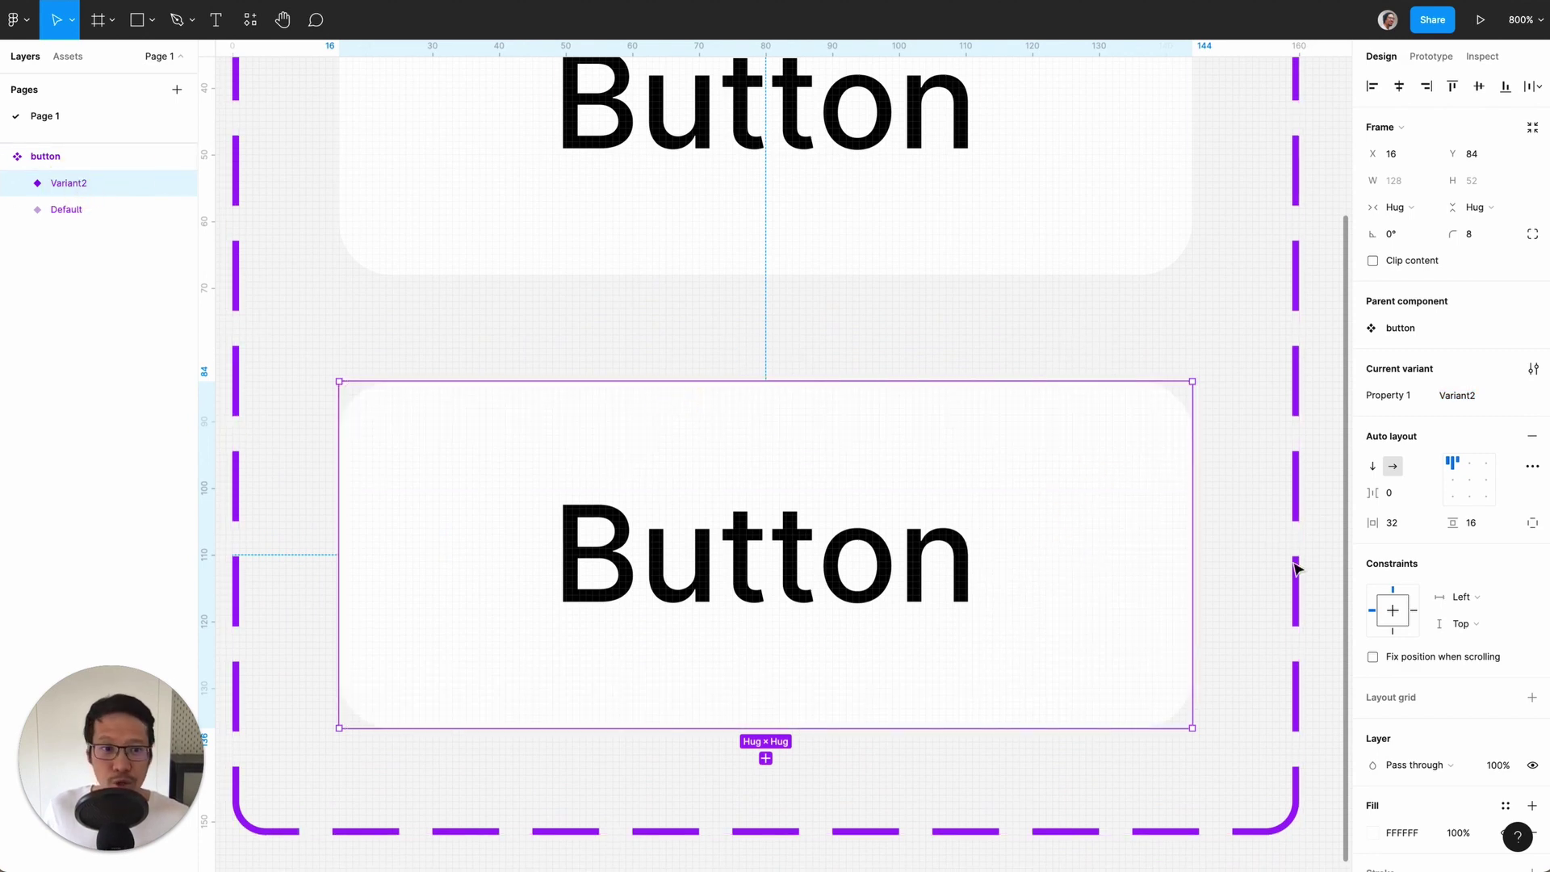
pyautogui.scroll(-3, 1372, 618)
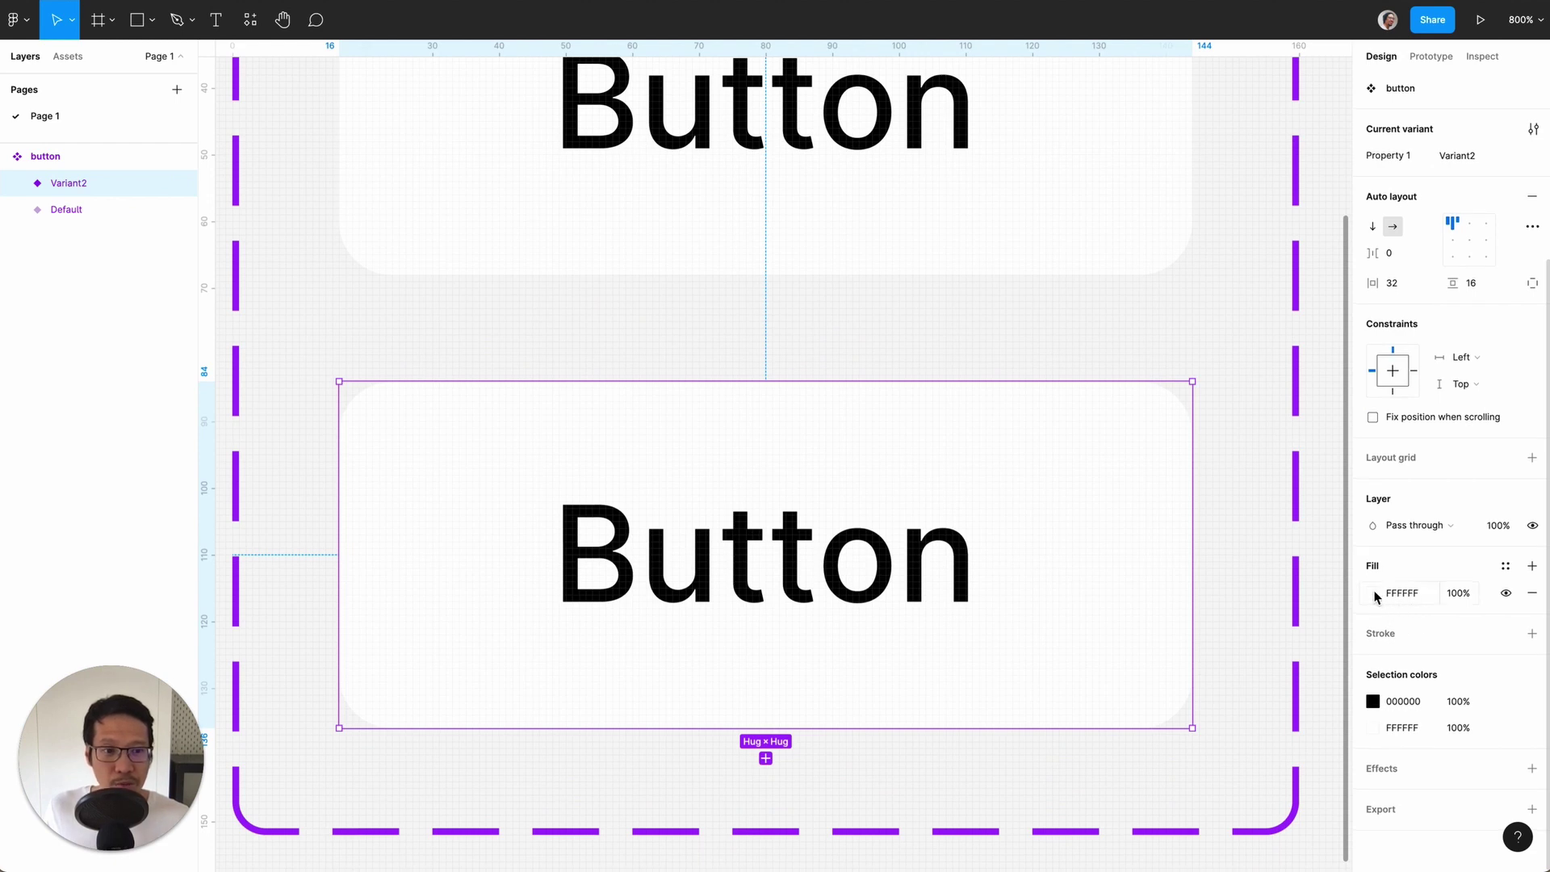
pyautogui.click(1403, 594)
pyautogui.write('000000')
pyautogui.press('Return')
# - Set the new variant's Button text fill to white FFFFFF
pyautogui.click(841, 557)
pyautogui.click(1409, 672)
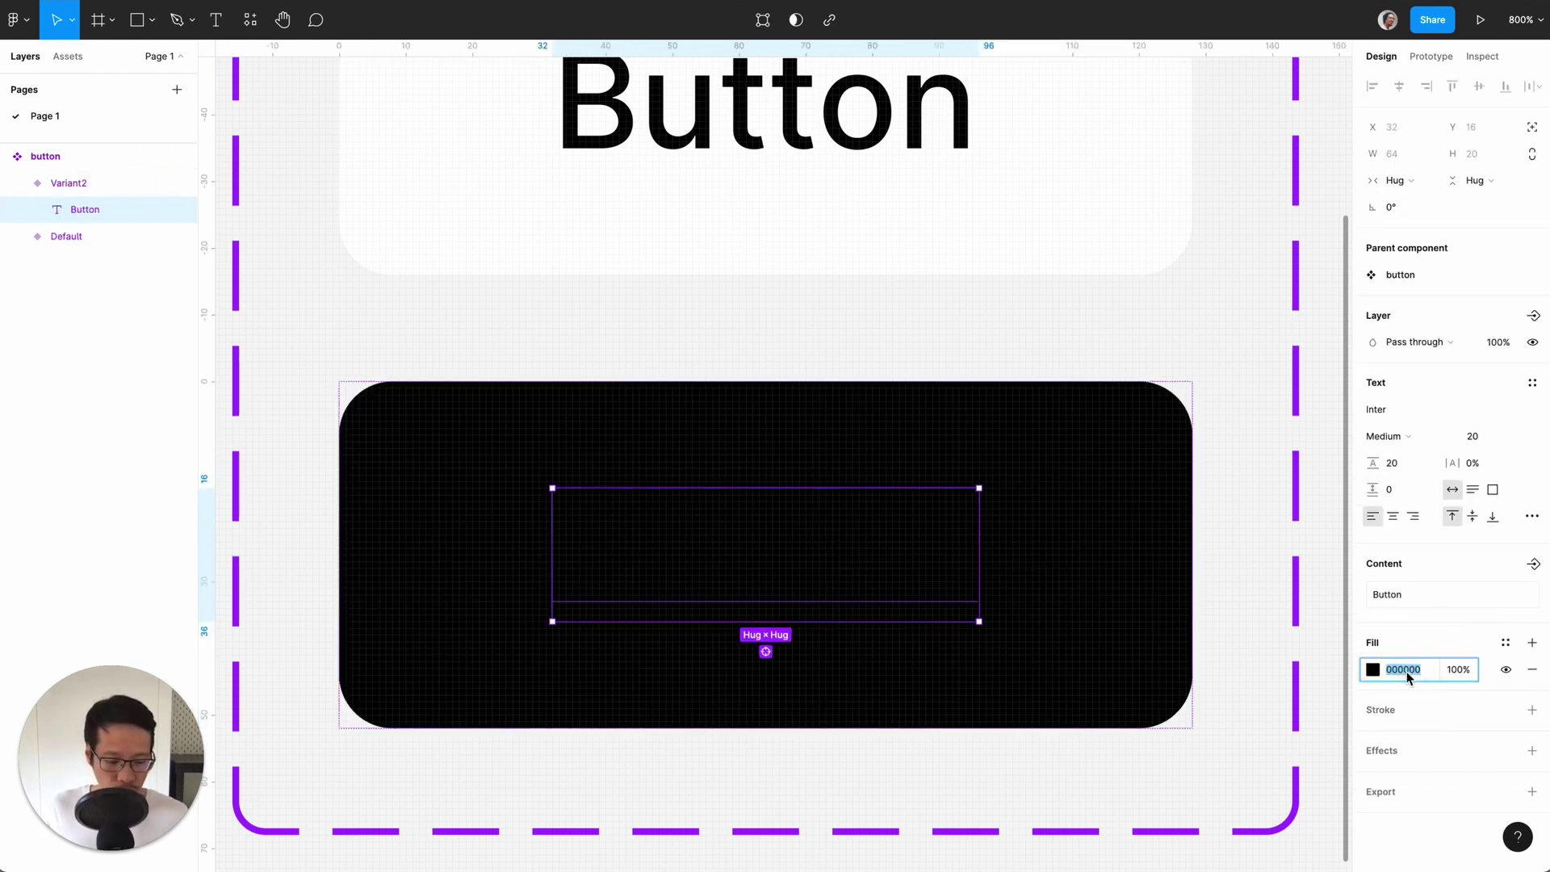
pyautogui.write('ffffff')
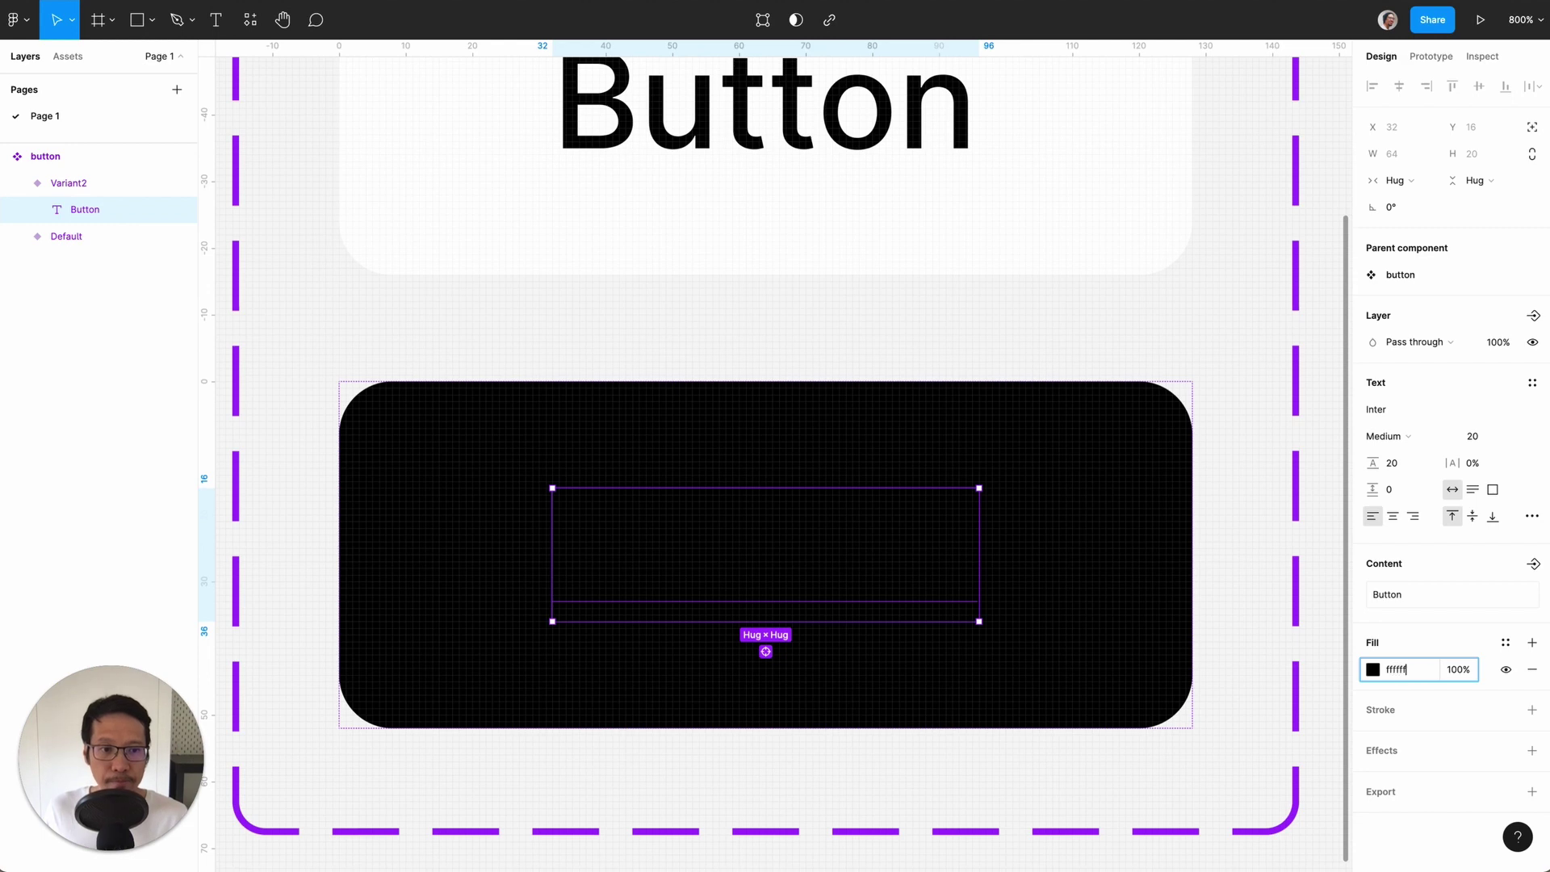
pyautogui.press('Return')
pyautogui.click(1307, 610)
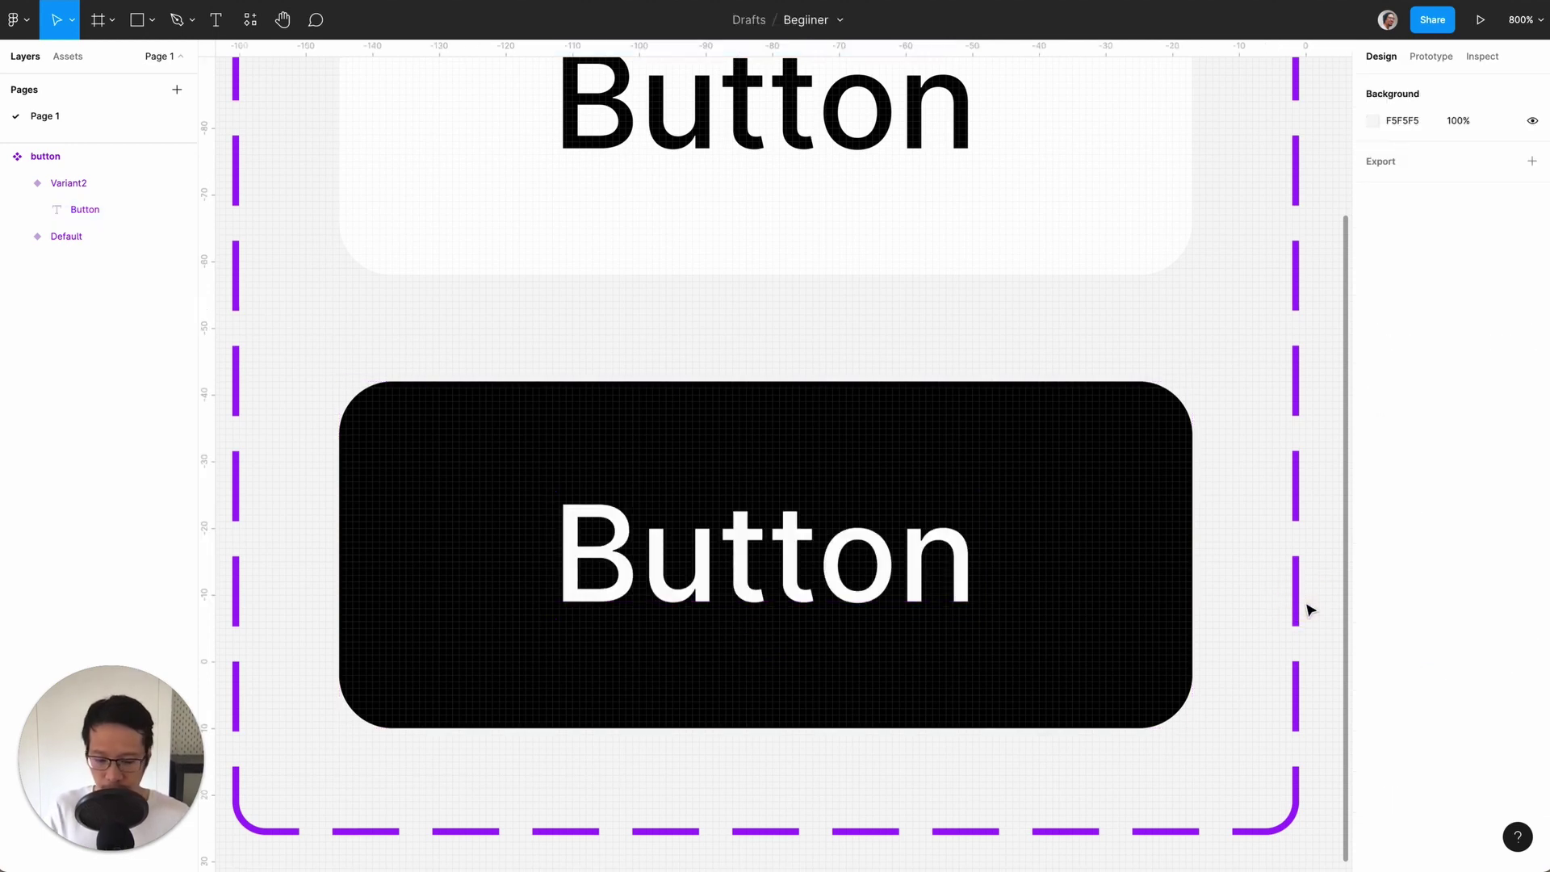
# - Insert a button component instance from the resources and place it beside the component set
pyautogui.hotkey('ctrl', '-')
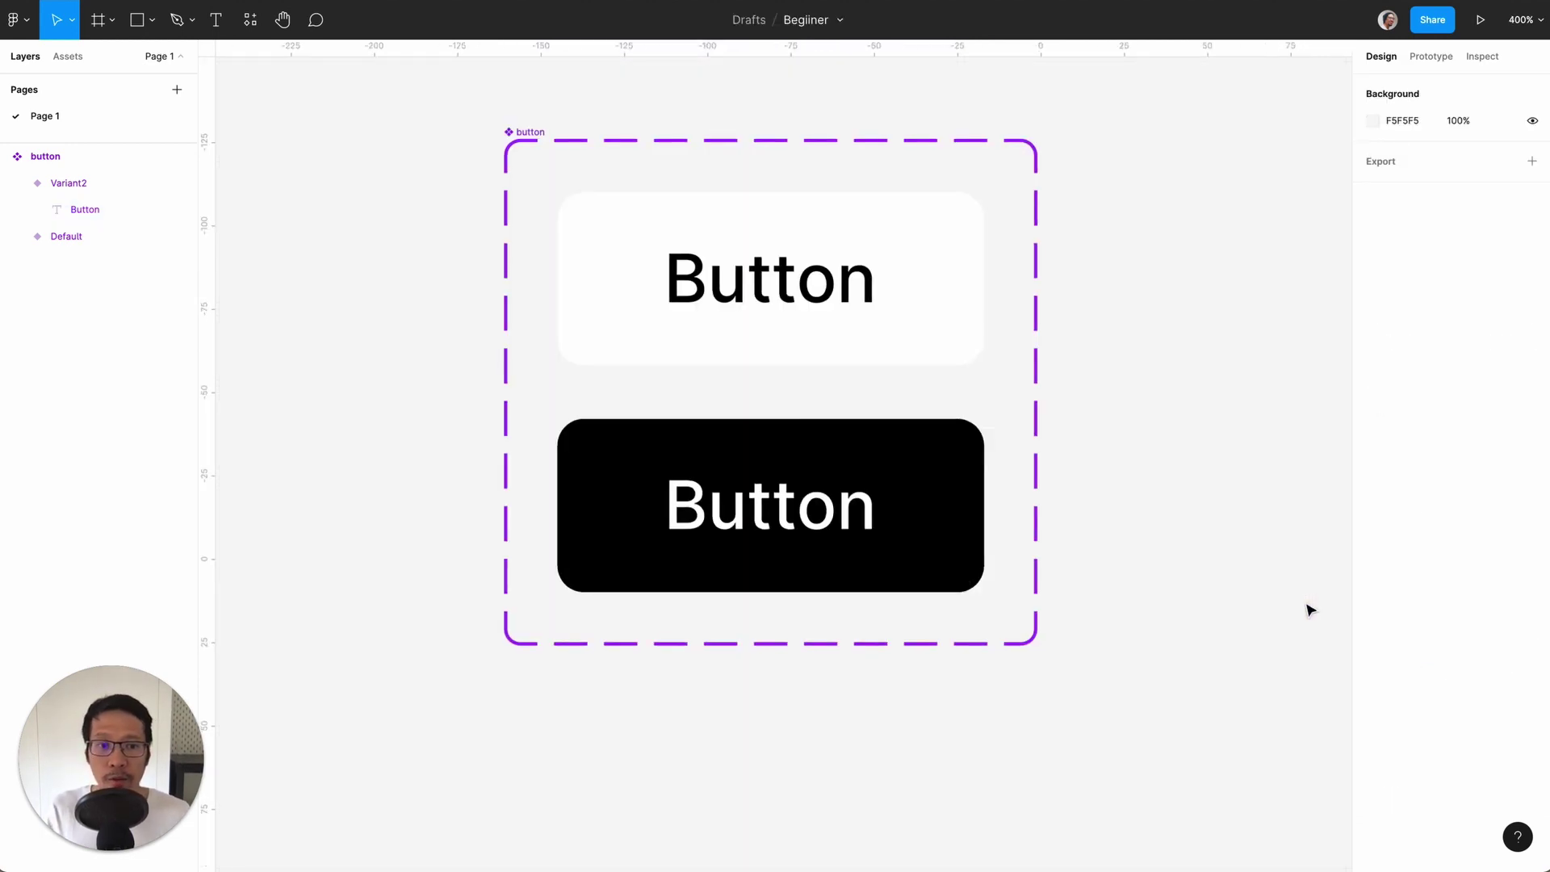
pyautogui.hotkey('ctrl', '-')
pyautogui.hotkey('ctrl', '+')
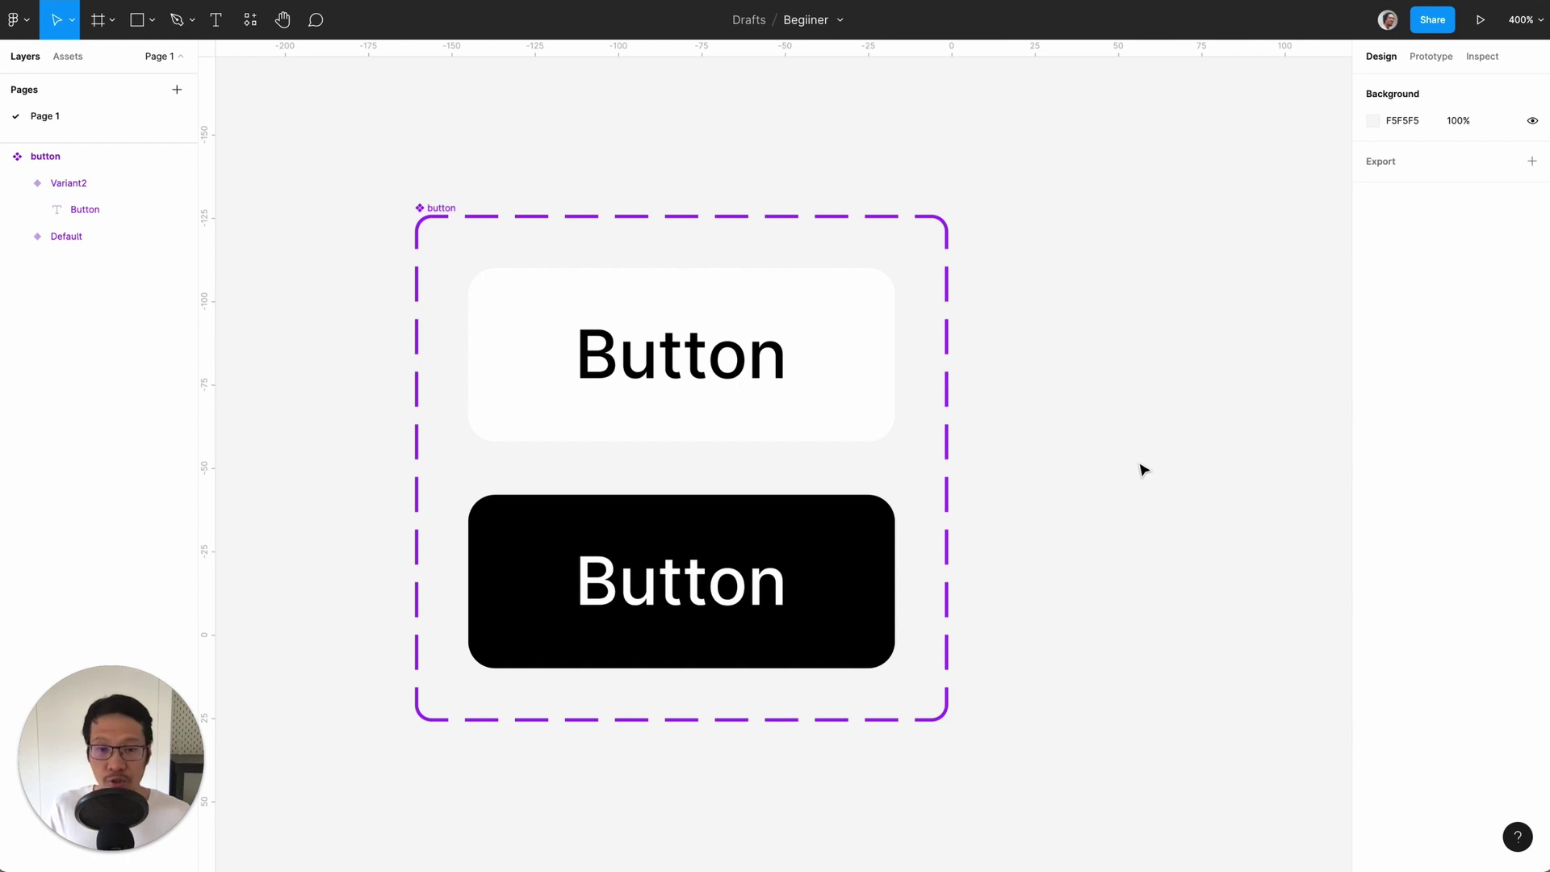
pyautogui.hotkey('shift', 'i')
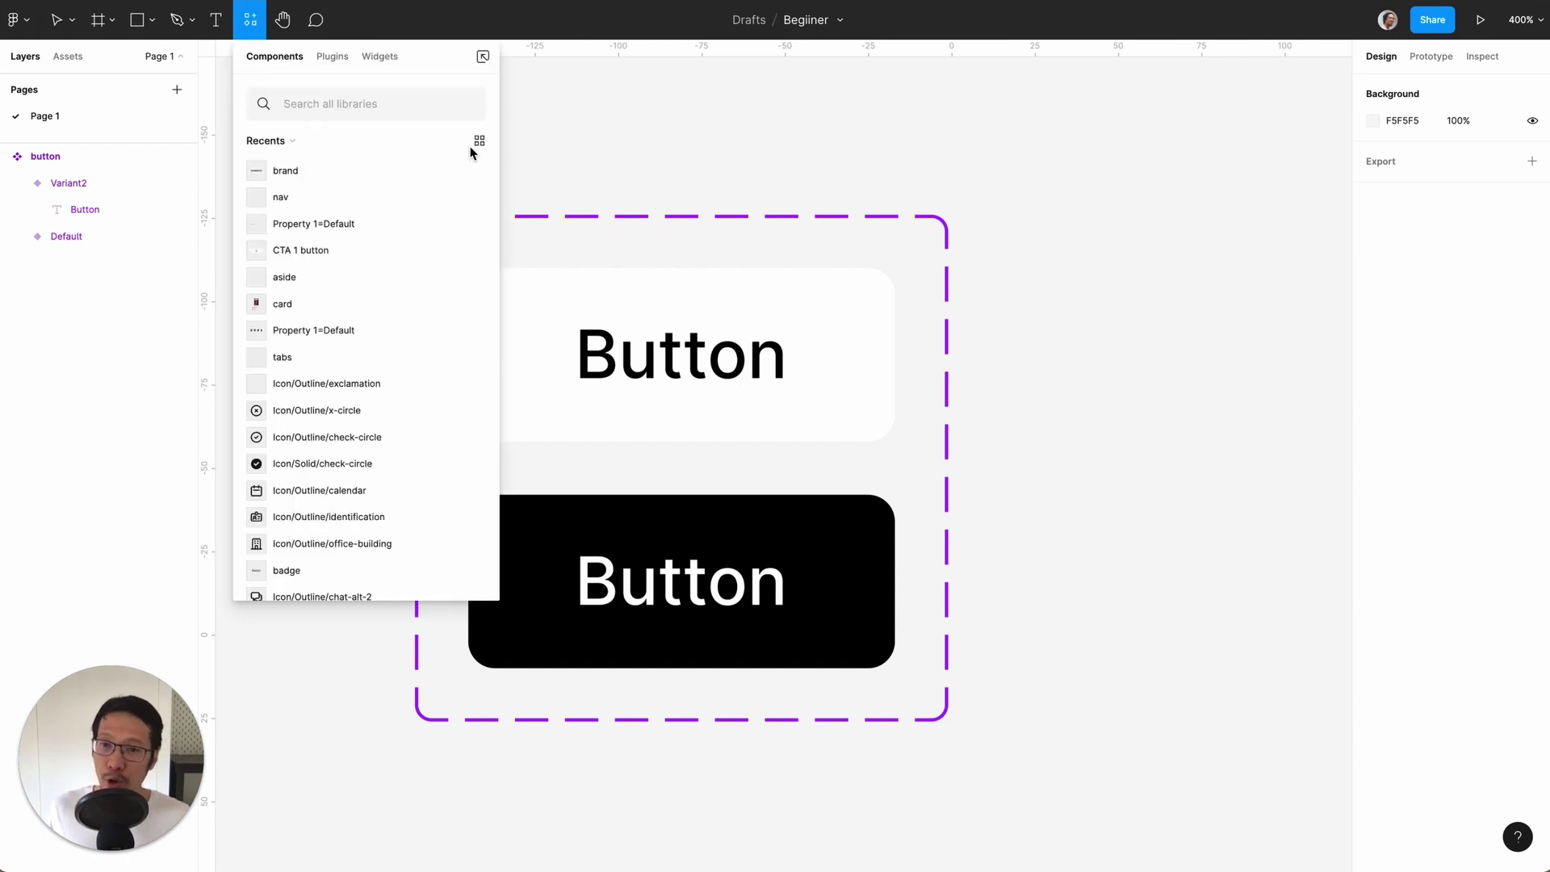
pyautogui.write('butt')
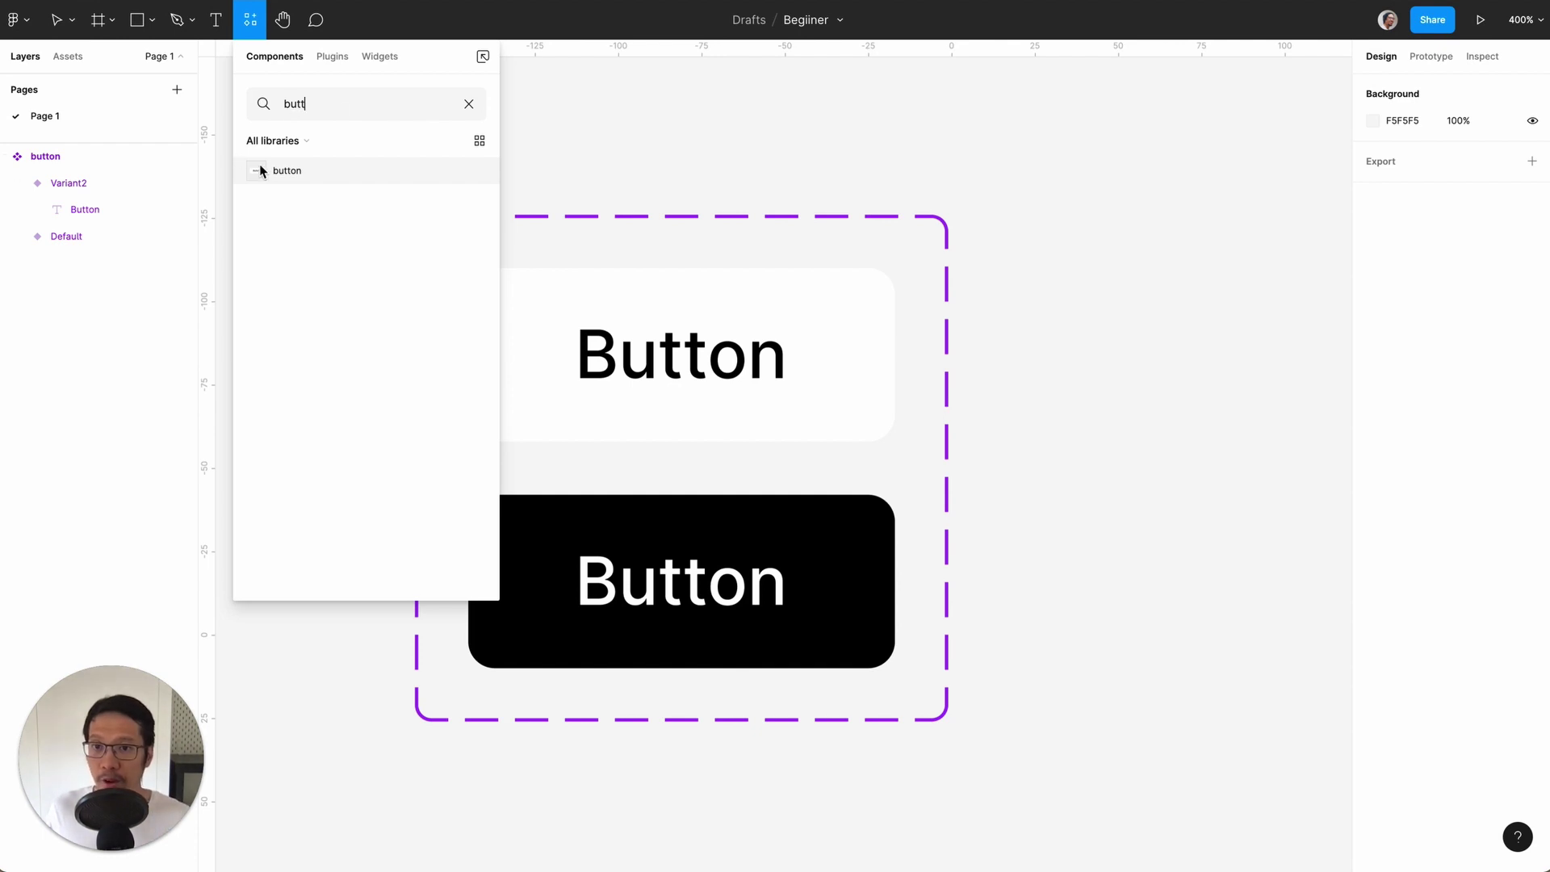
pyautogui.click(267, 170)
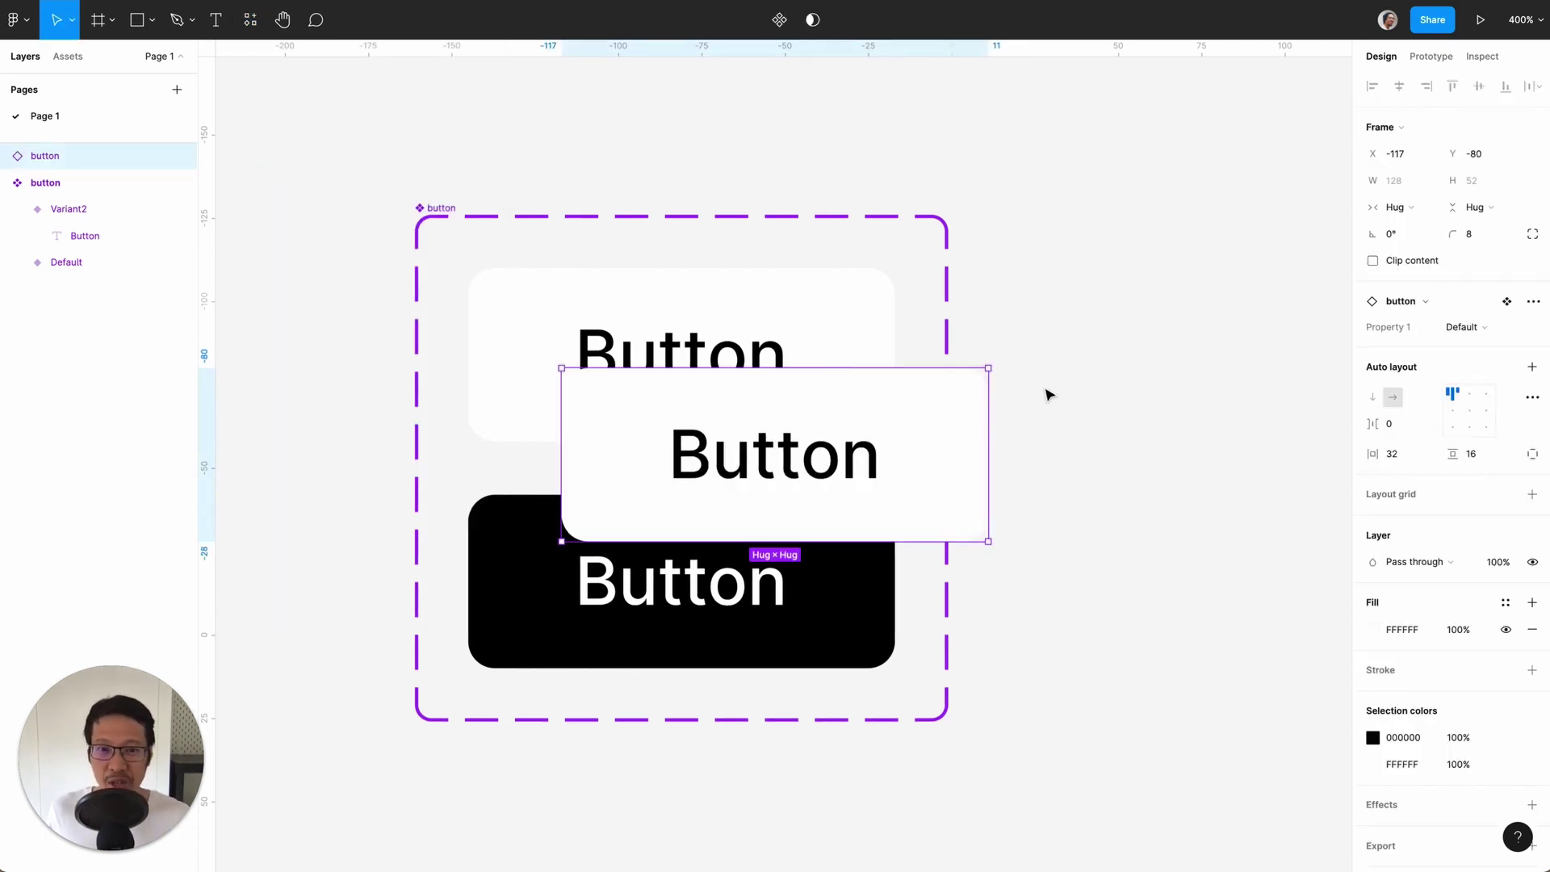
pyautogui.hscroll(3, 1047, 394)
pyautogui.moveTo(734, 449); pyautogui.dragTo(1193, 363)
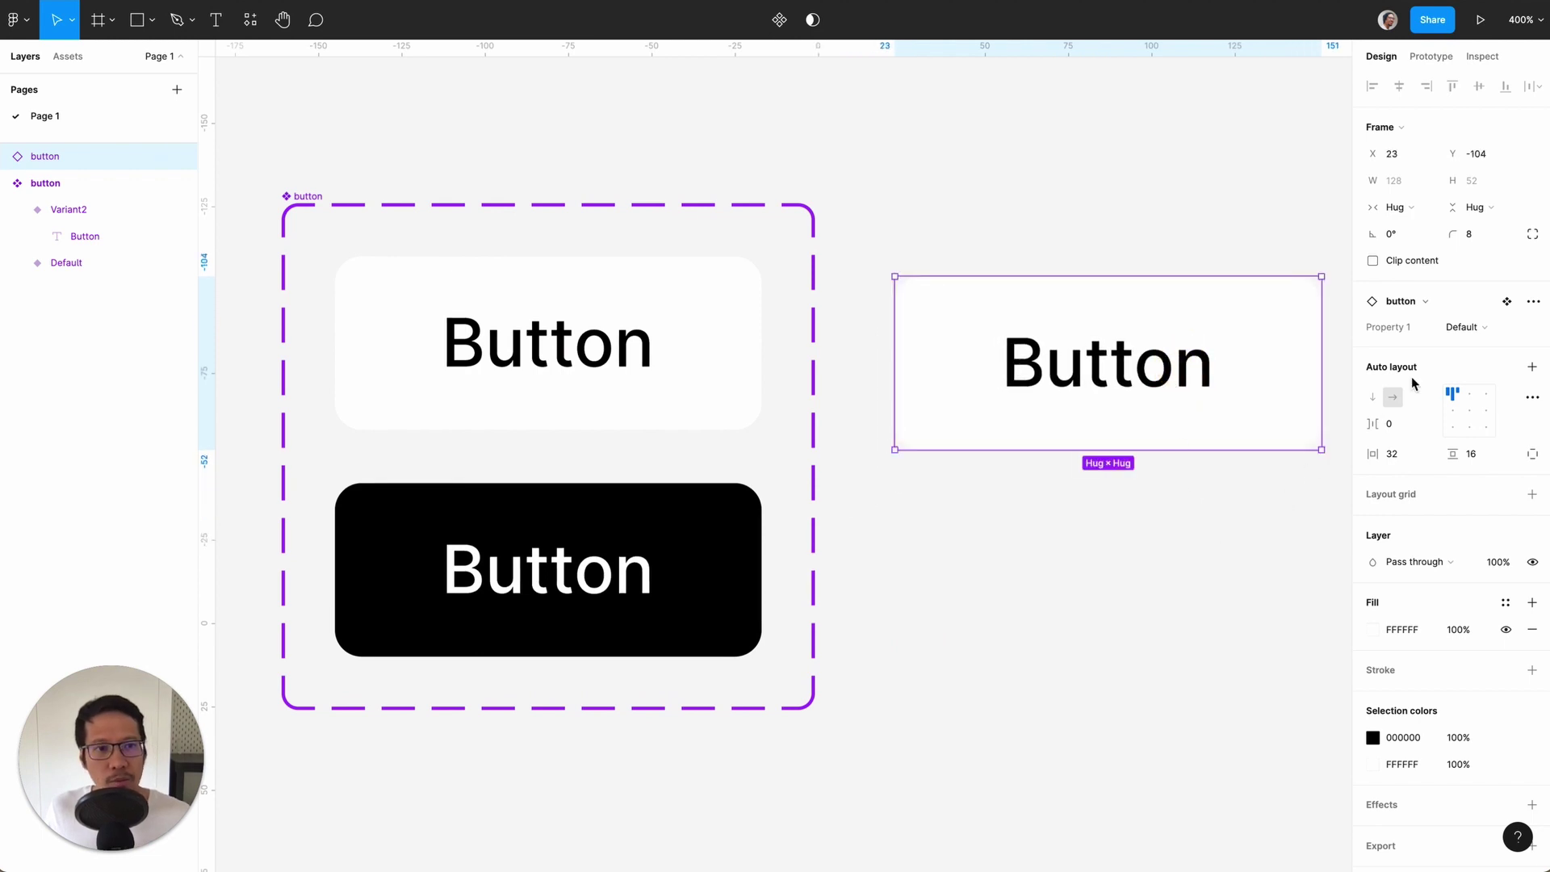
# - Switch the instance to Variant2 and rename that variant to 'Dark'
pyautogui.click(1458, 327)
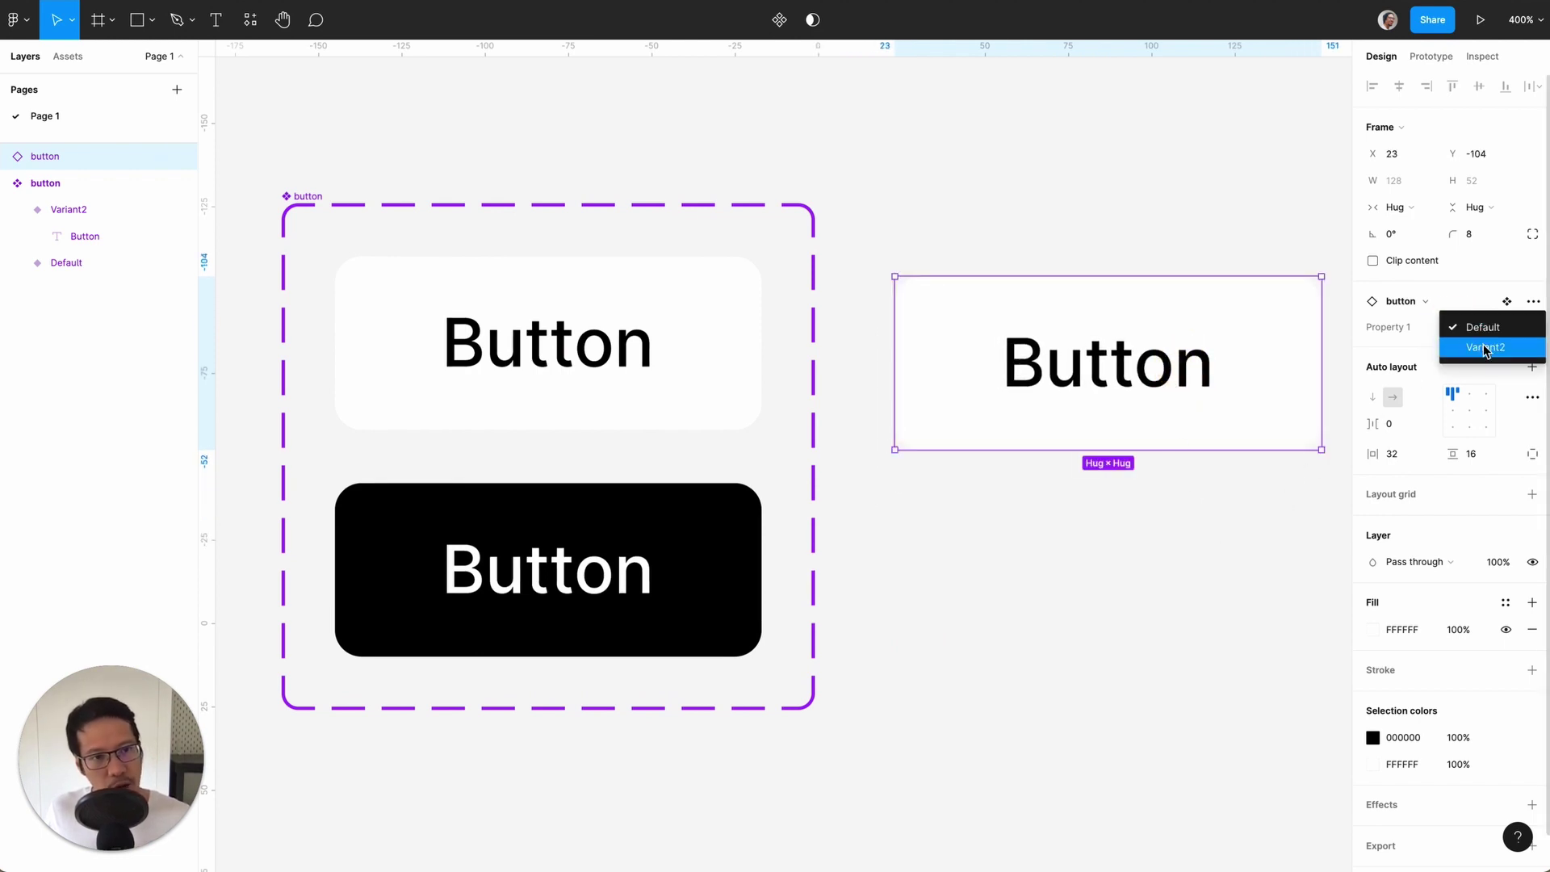
pyautogui.click(1486, 348)
pyautogui.click(1142, 535)
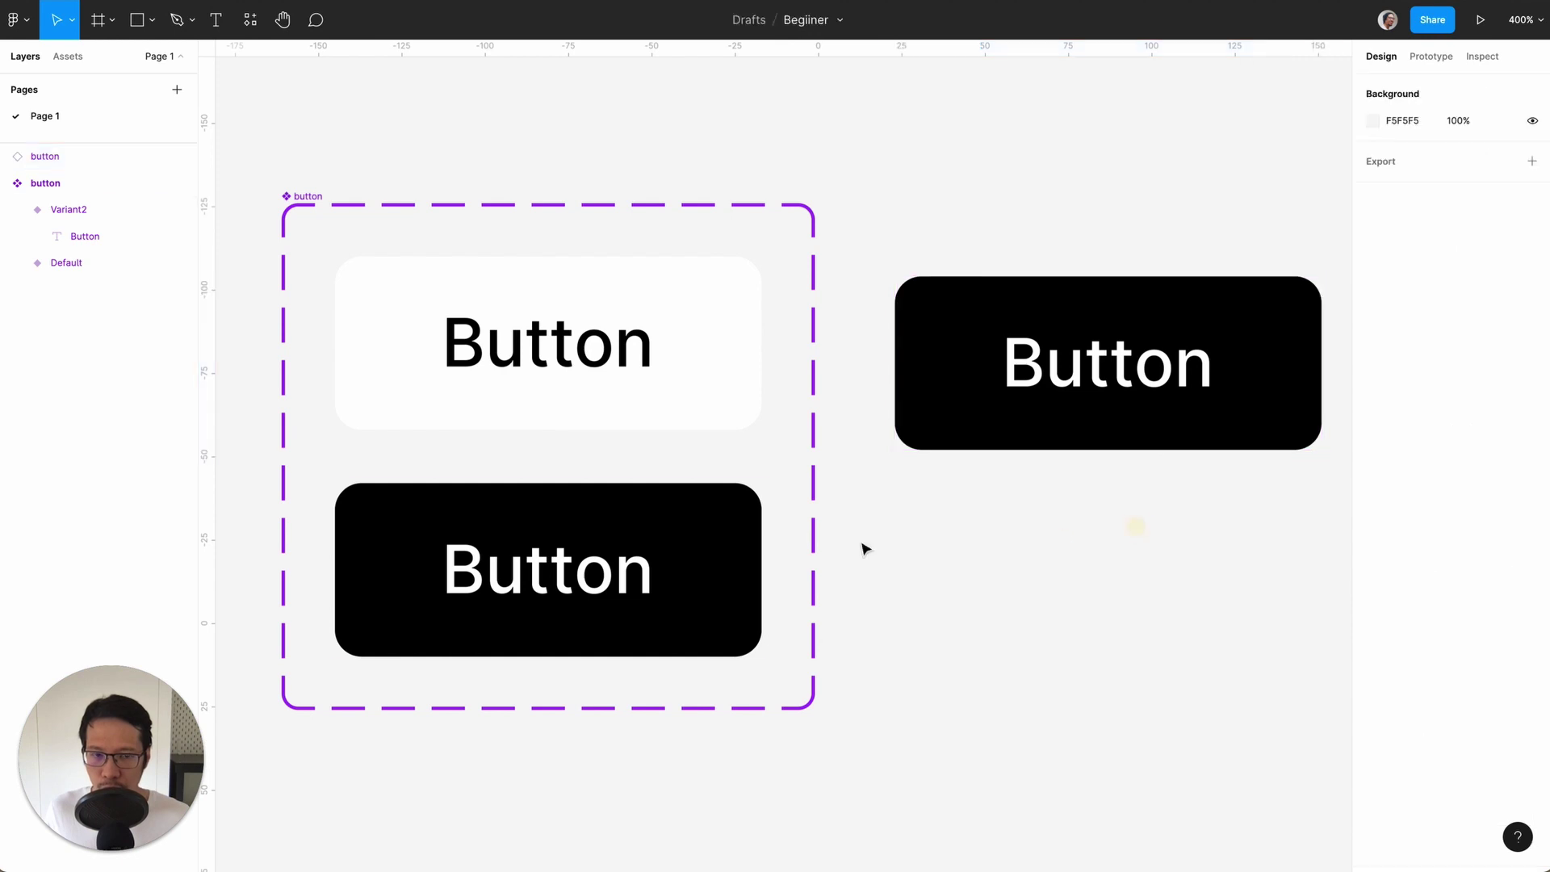
pyautogui.click(678, 564)
pyautogui.click(1480, 396)
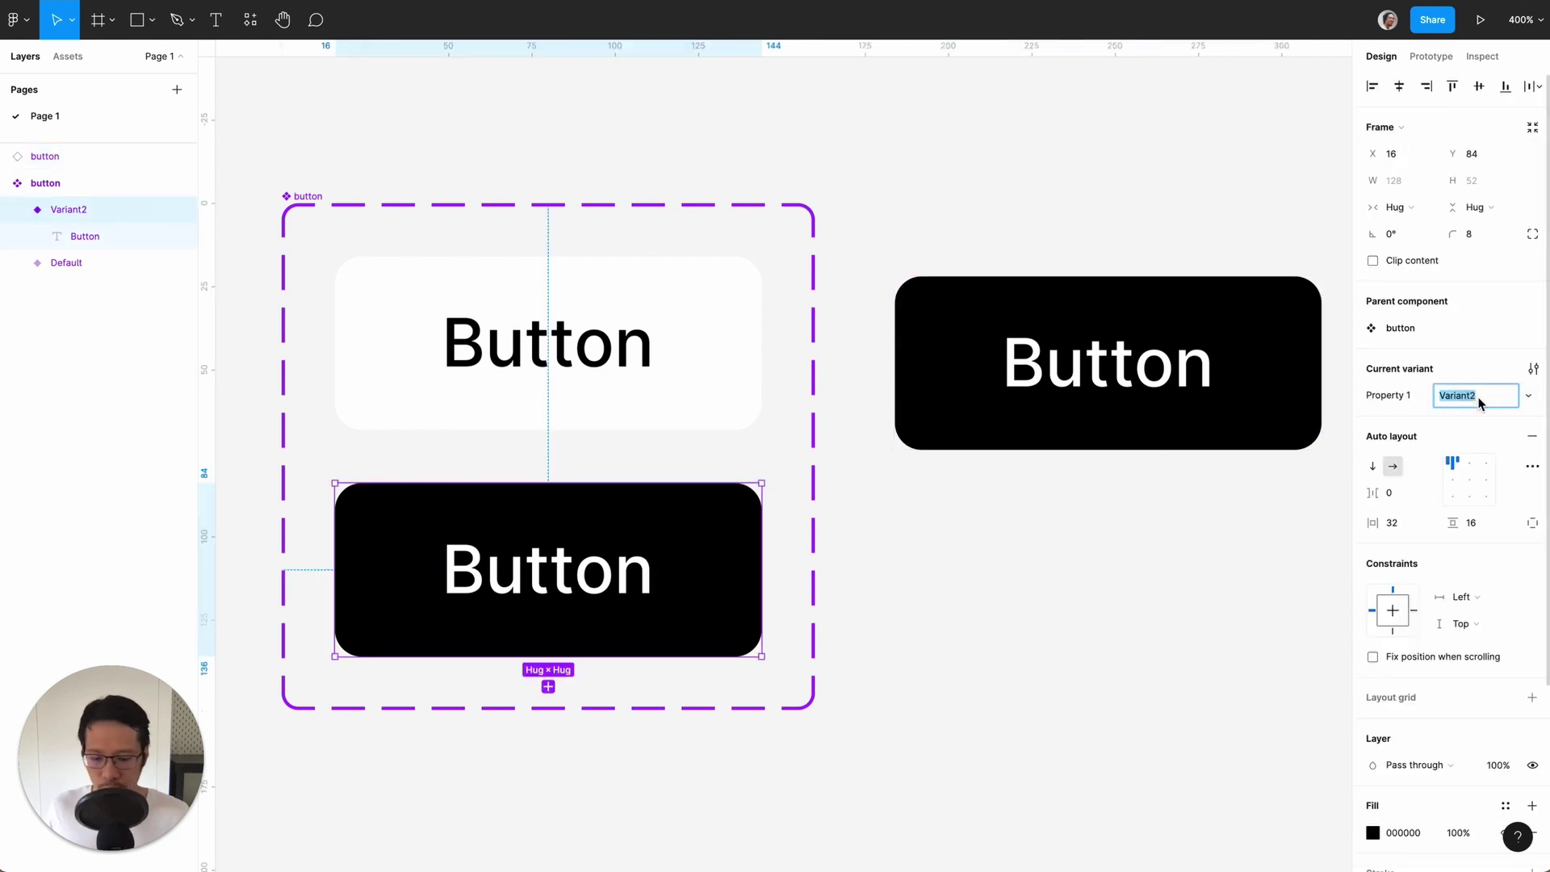
pyautogui.write('Dark')
pyautogui.press('Return')
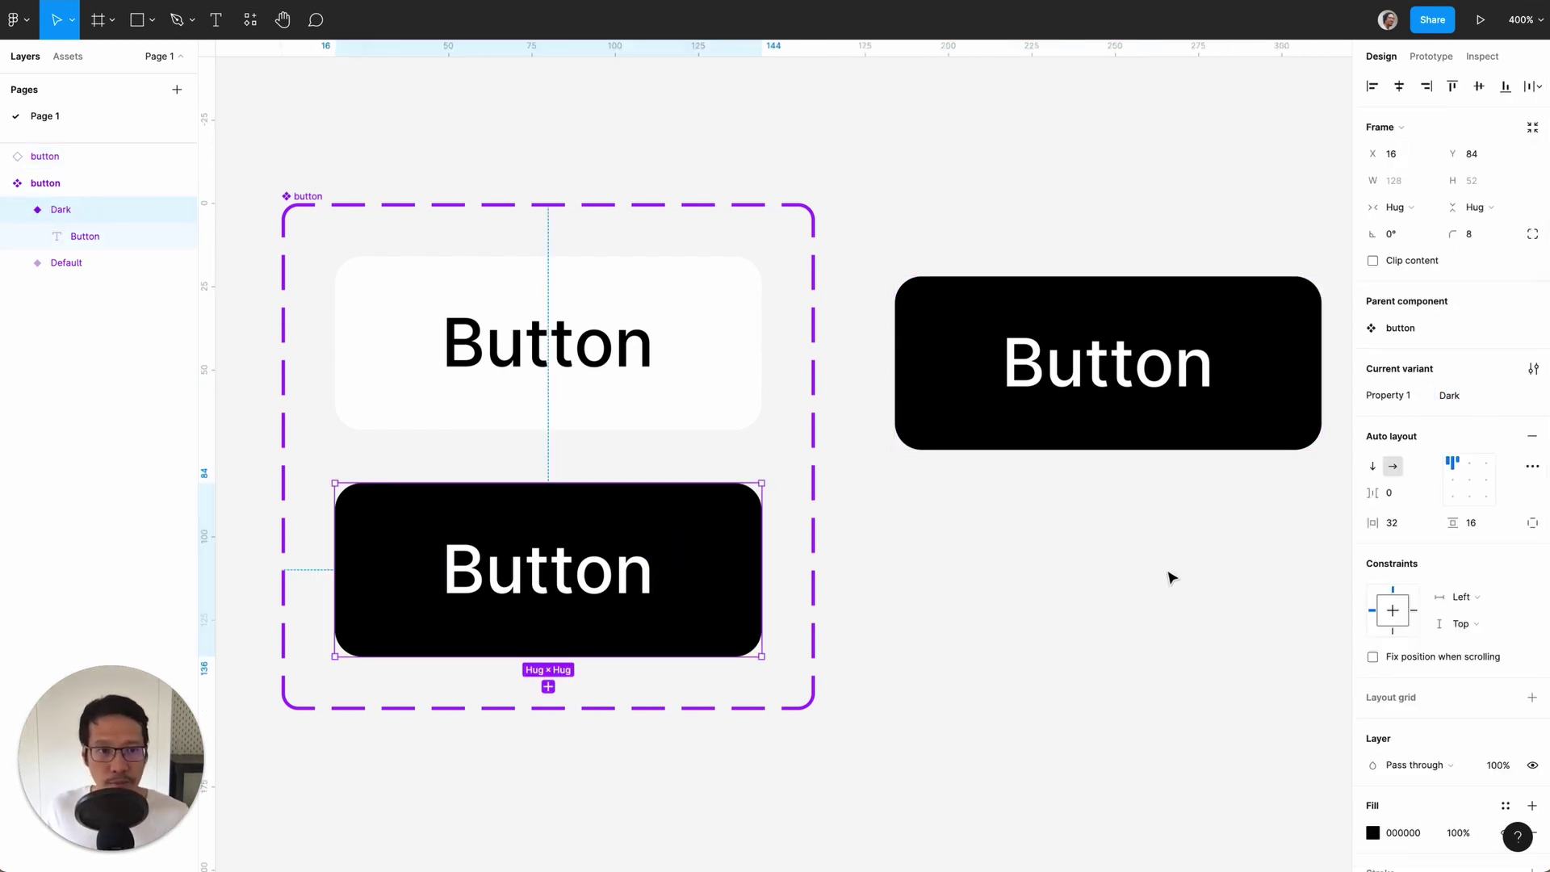
pyautogui.click(1131, 602)
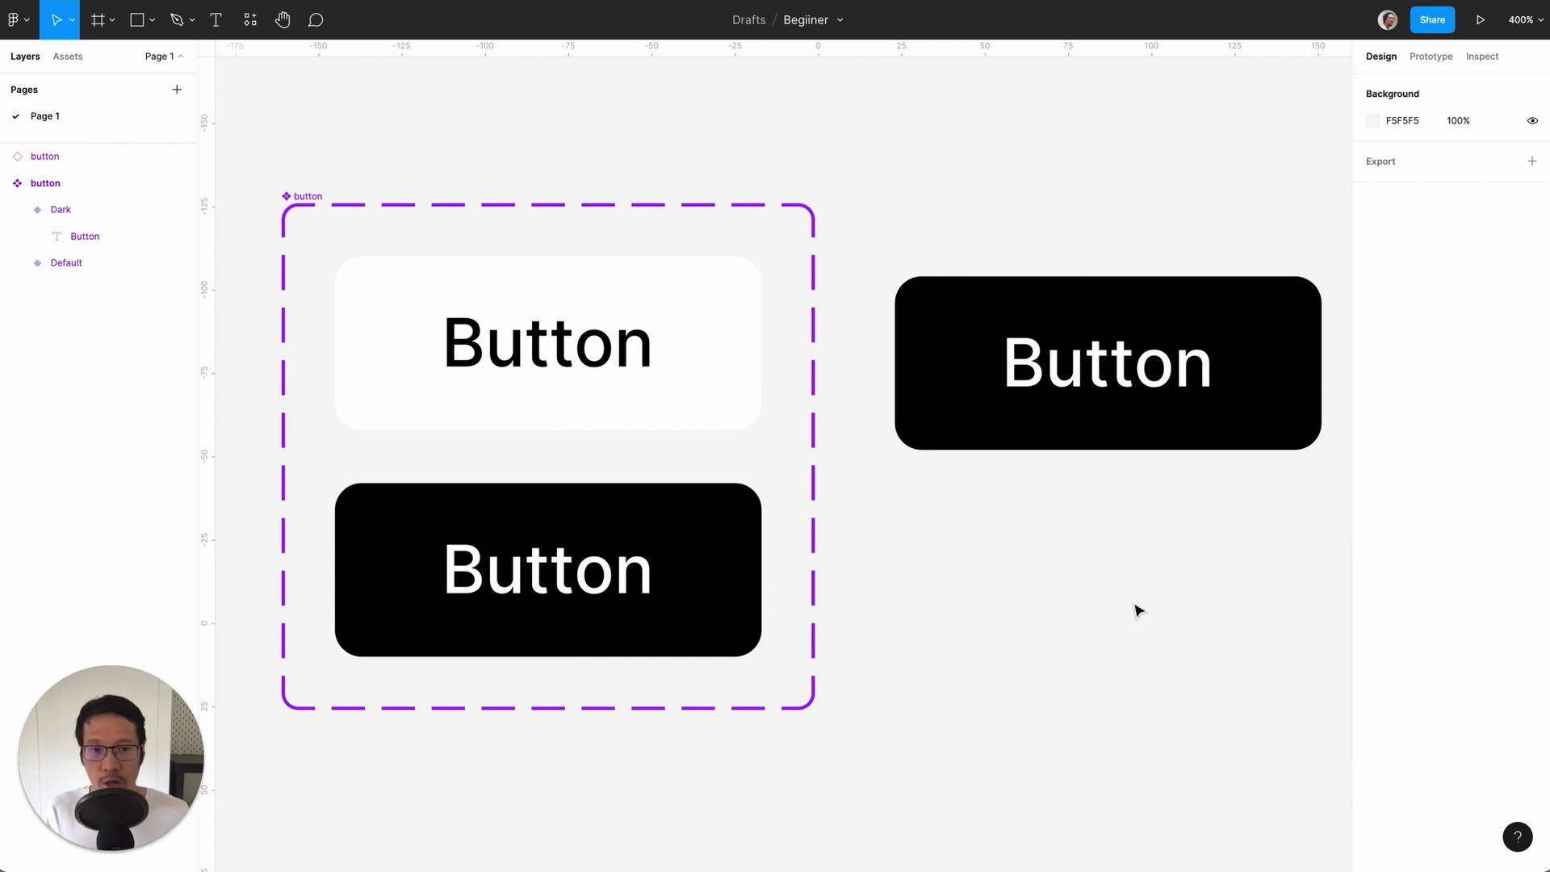
# - Move the dark button instance down and right, level with the component set
pyautogui.press('-')
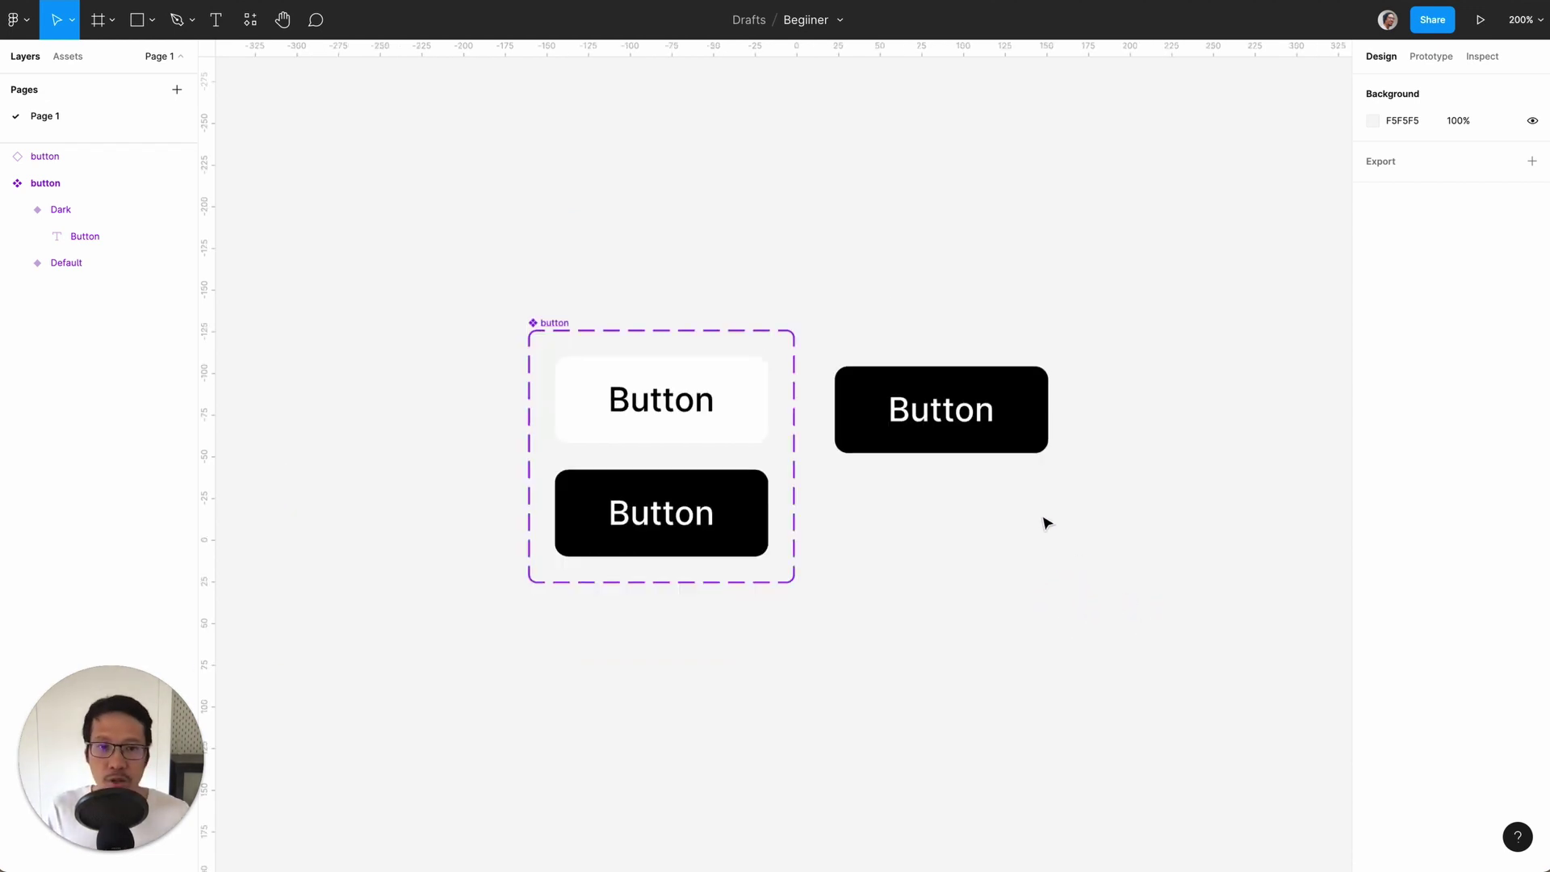
pyautogui.click(1038, 443)
pyautogui.moveTo(1081, 520); pyautogui.dragTo(1095, 534)
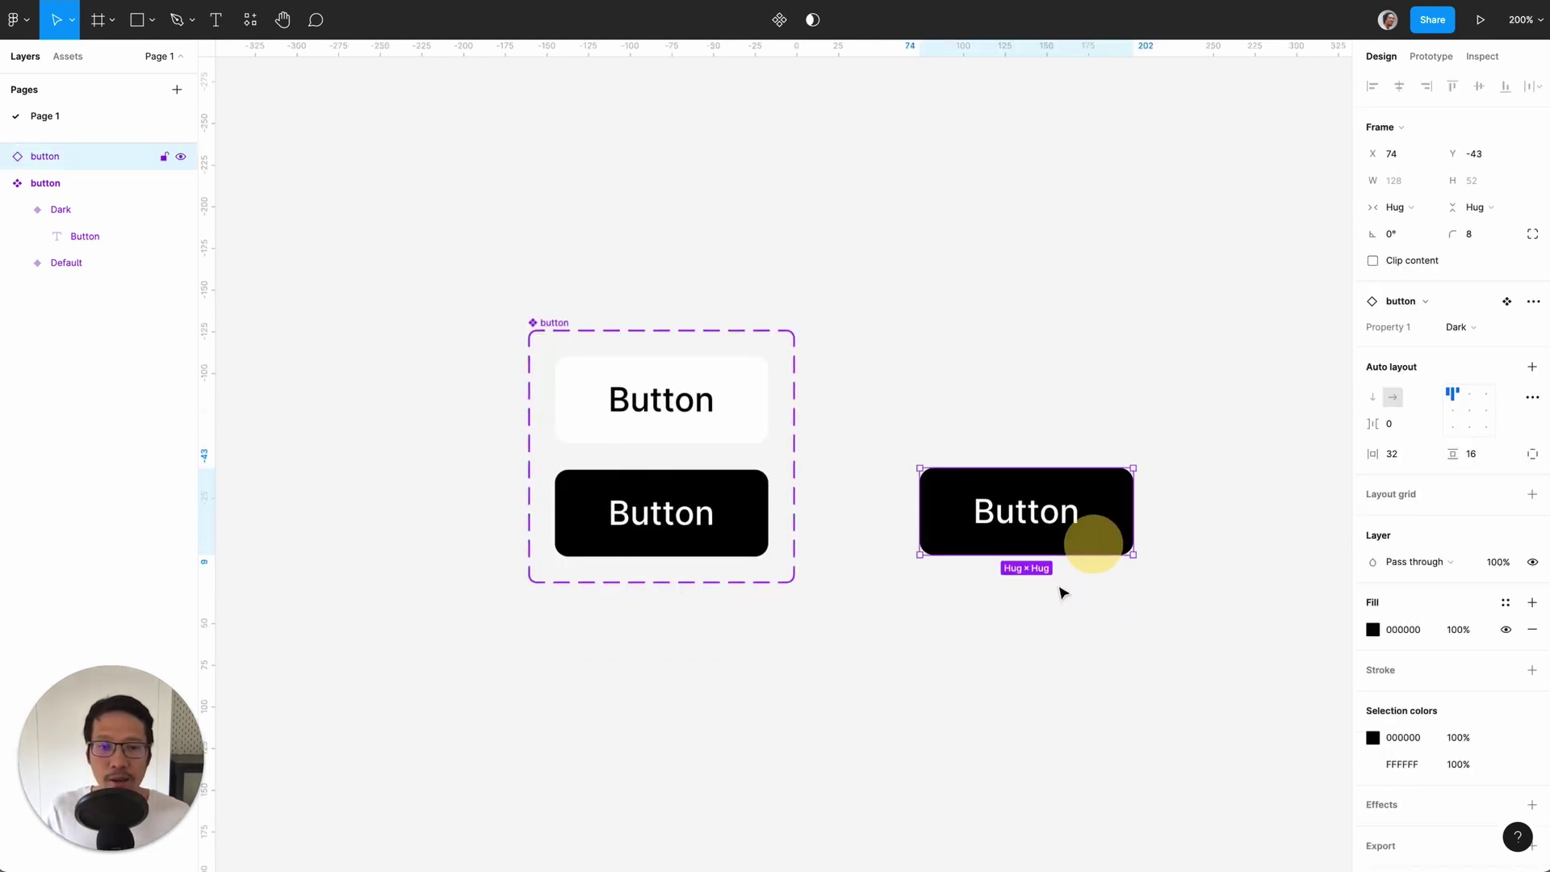
pyautogui.click(989, 662)
pyautogui.hscroll(2, 988, 662)
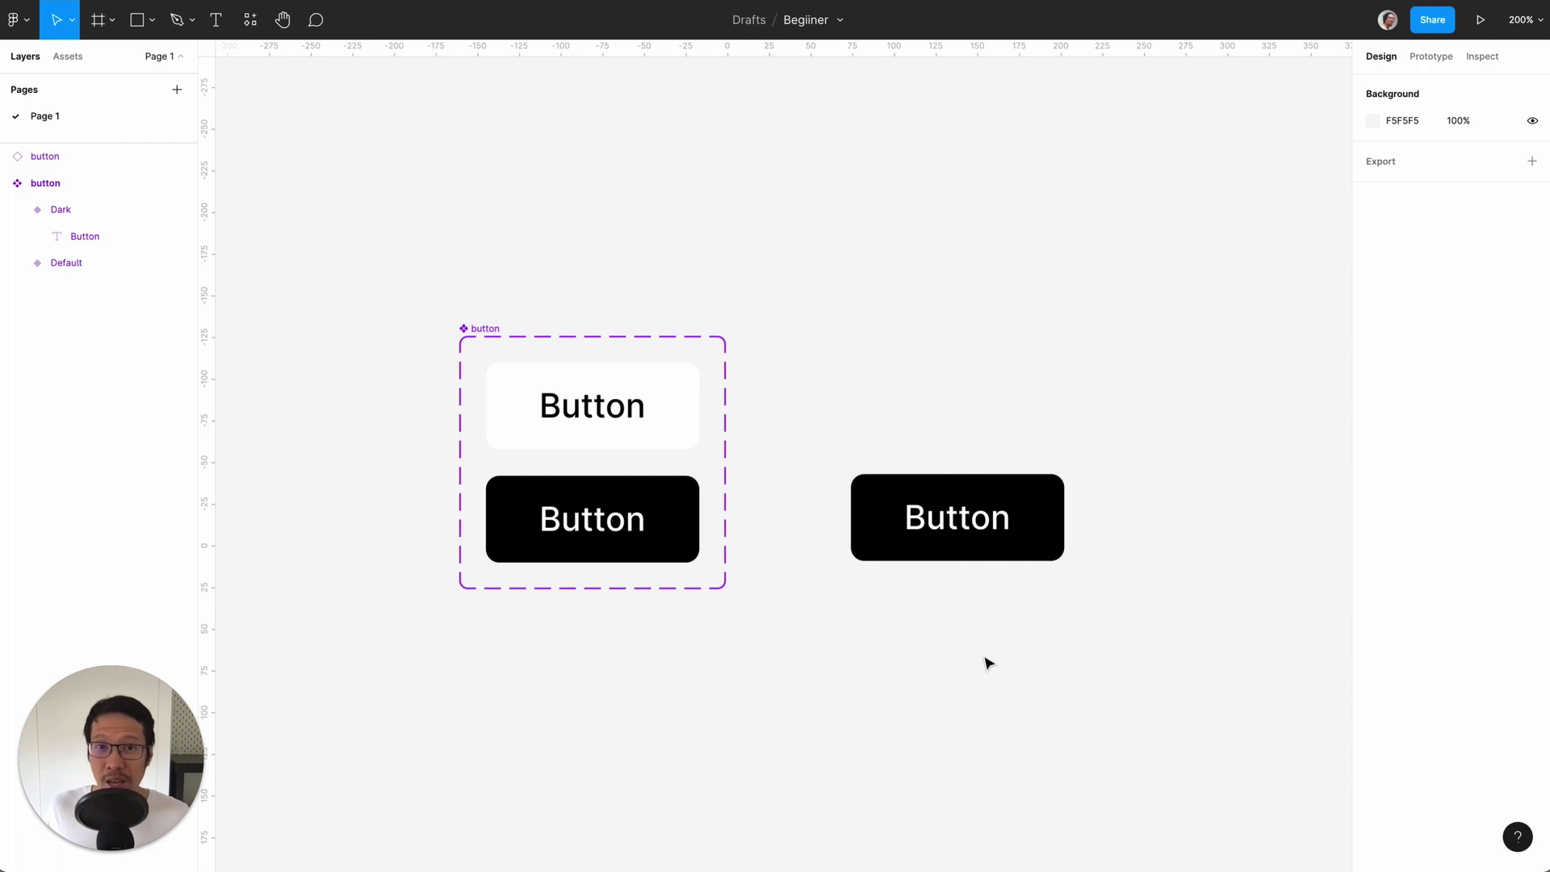
# - Add a text layer reading 'Heading 1' above the dark button
pyautogui.press('t')
pyautogui.click(879, 373)
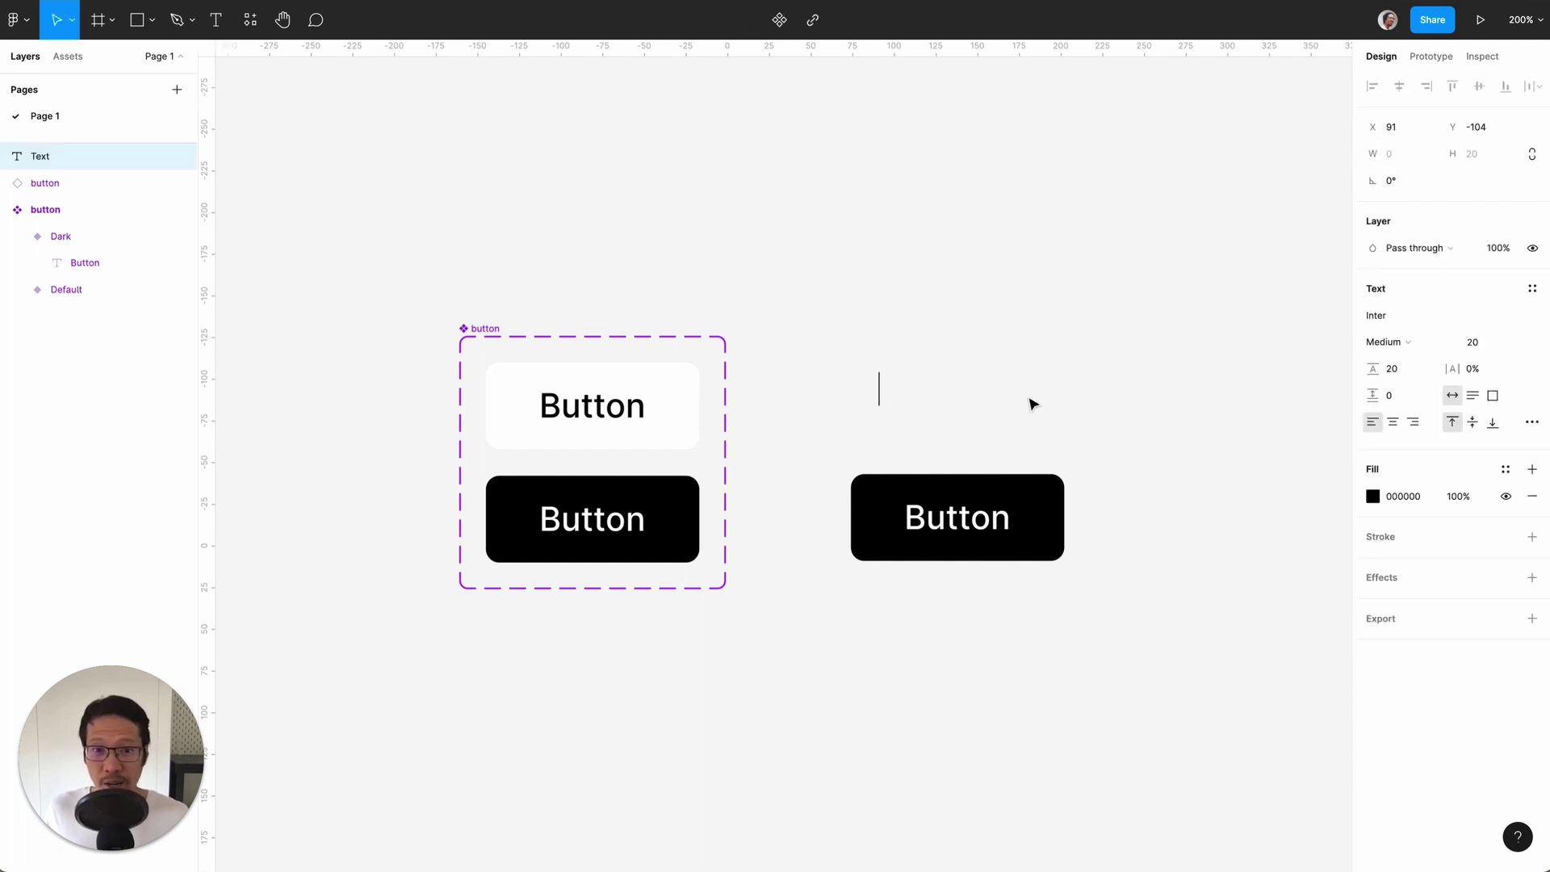
pyautogui.write('Heading 1')
pyautogui.click(1129, 369)
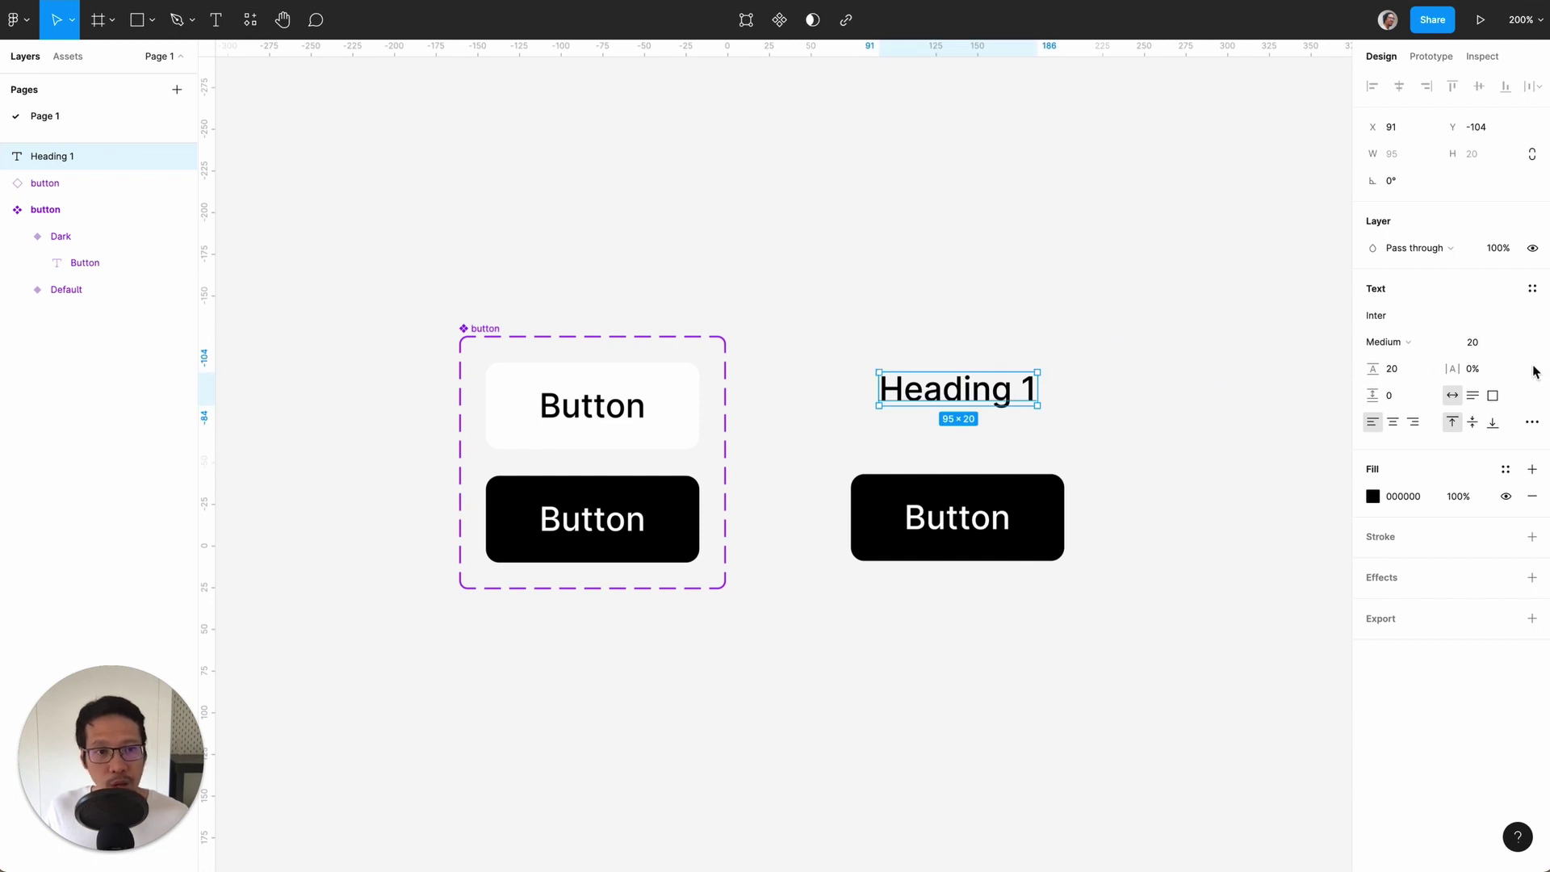
# - Style Heading 1 at size 40, line height 40, Semi Bold, with -2% letter spacing
pyautogui.click(1485, 343)
pyautogui.write('40')
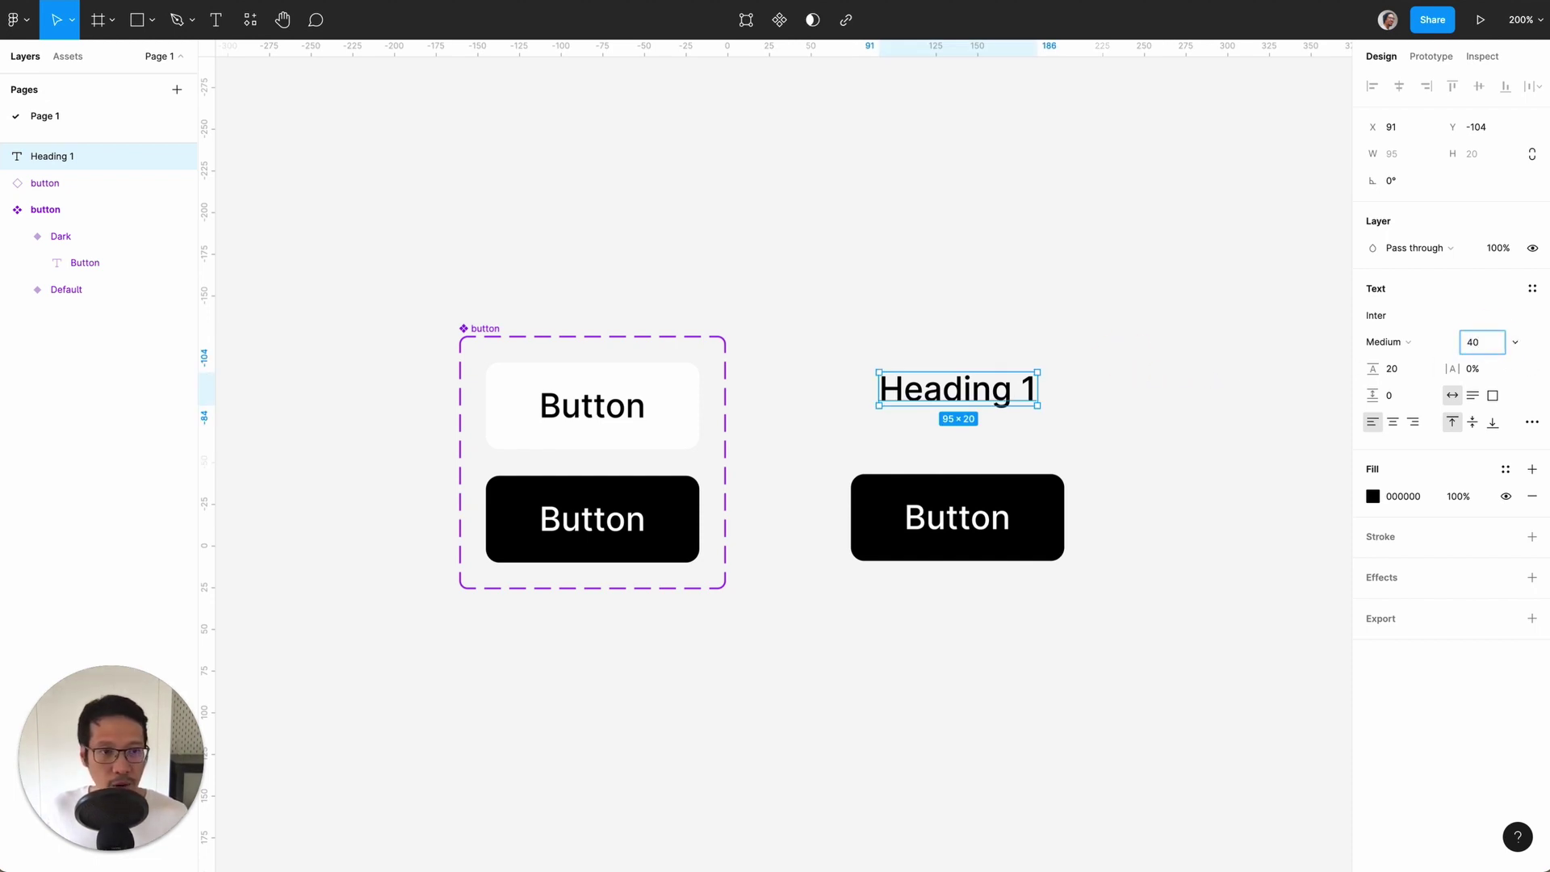
pyautogui.click(1399, 369)
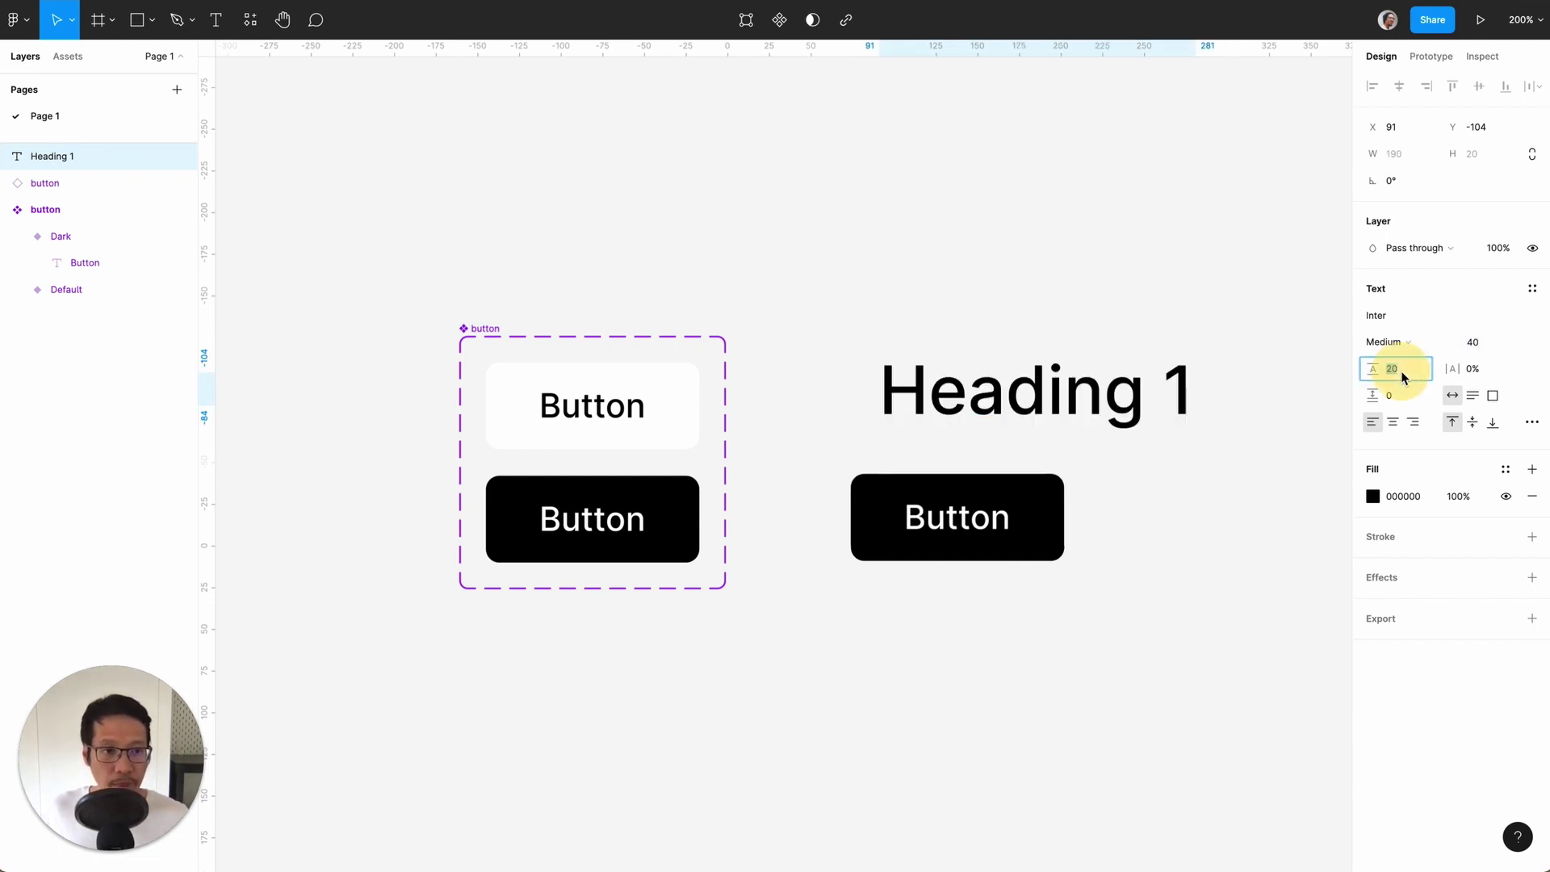
pyautogui.write('40')
pyautogui.press('Return')
pyautogui.click(1384, 342)
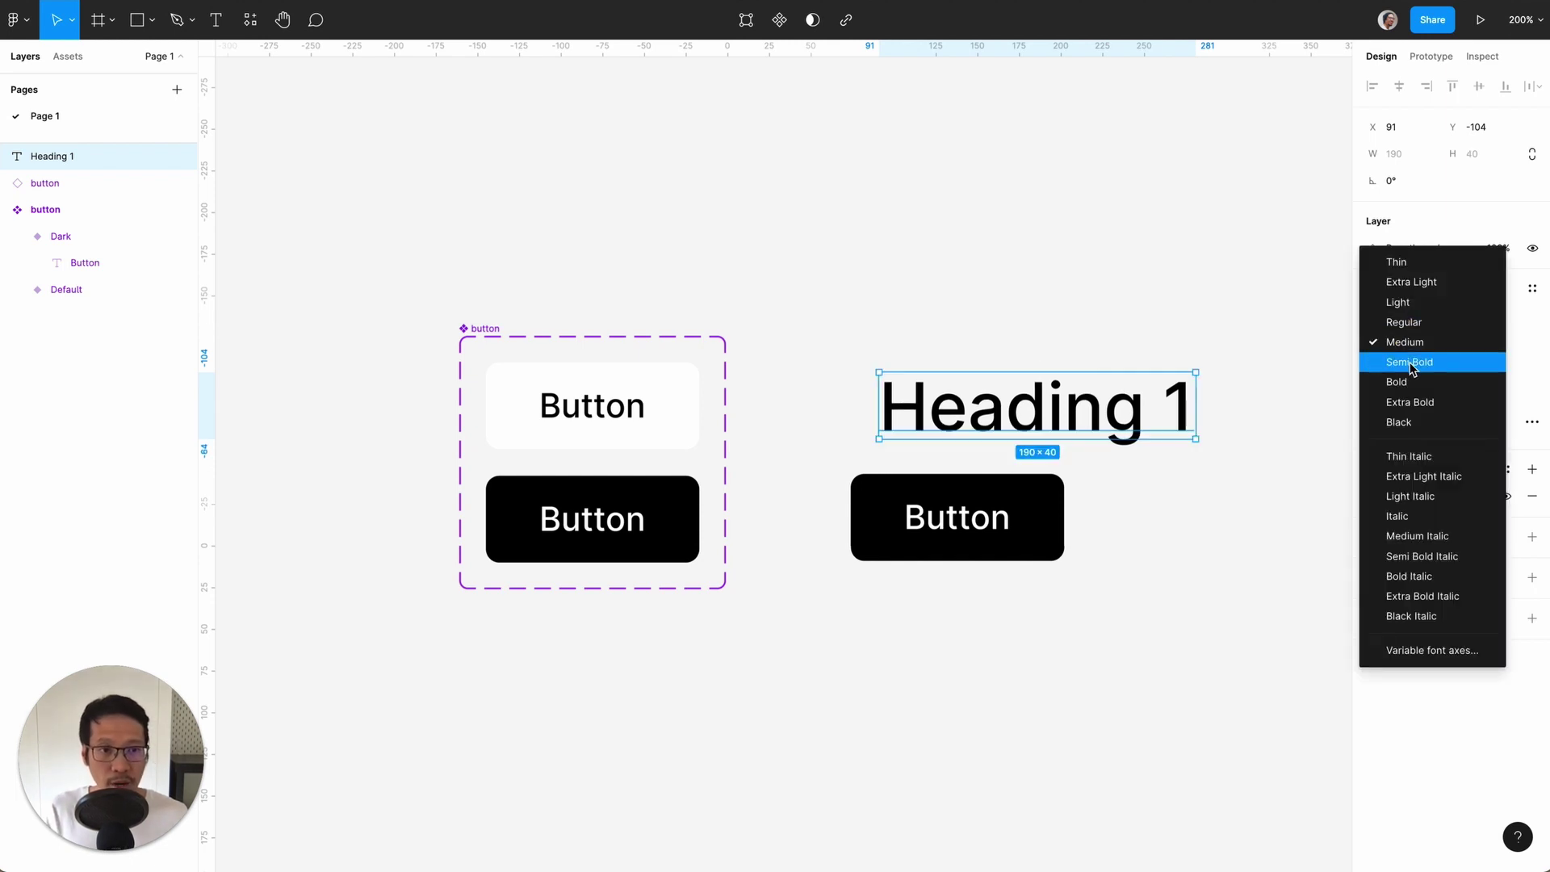
pyautogui.click(1397, 360)
pyautogui.moveTo(1022, 436); pyautogui.dragTo(995, 381)
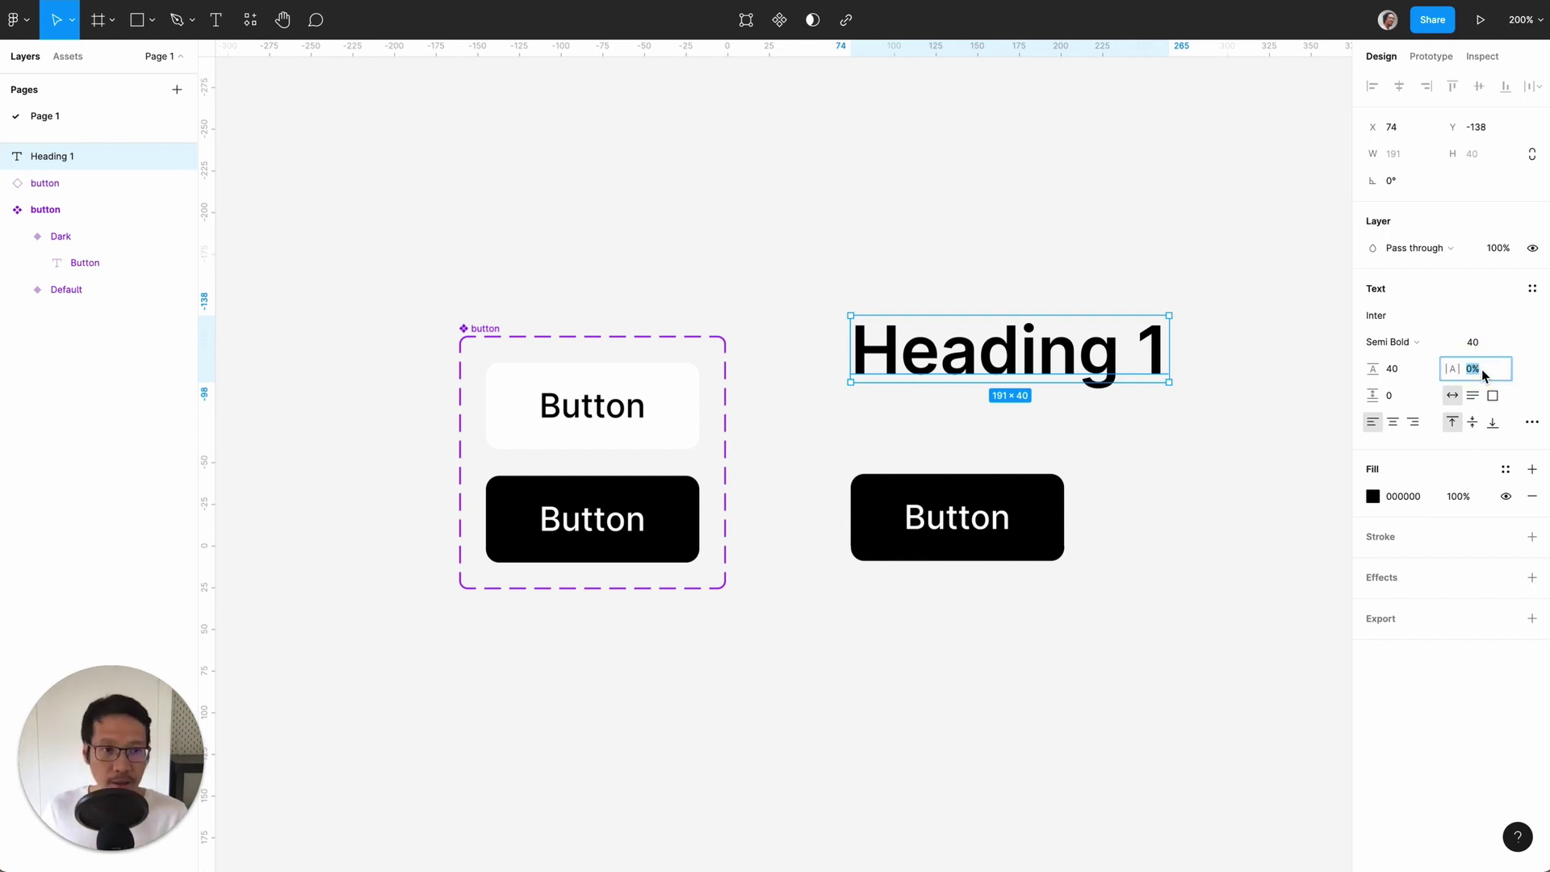
pyautogui.write('-2')
pyautogui.press('Return')
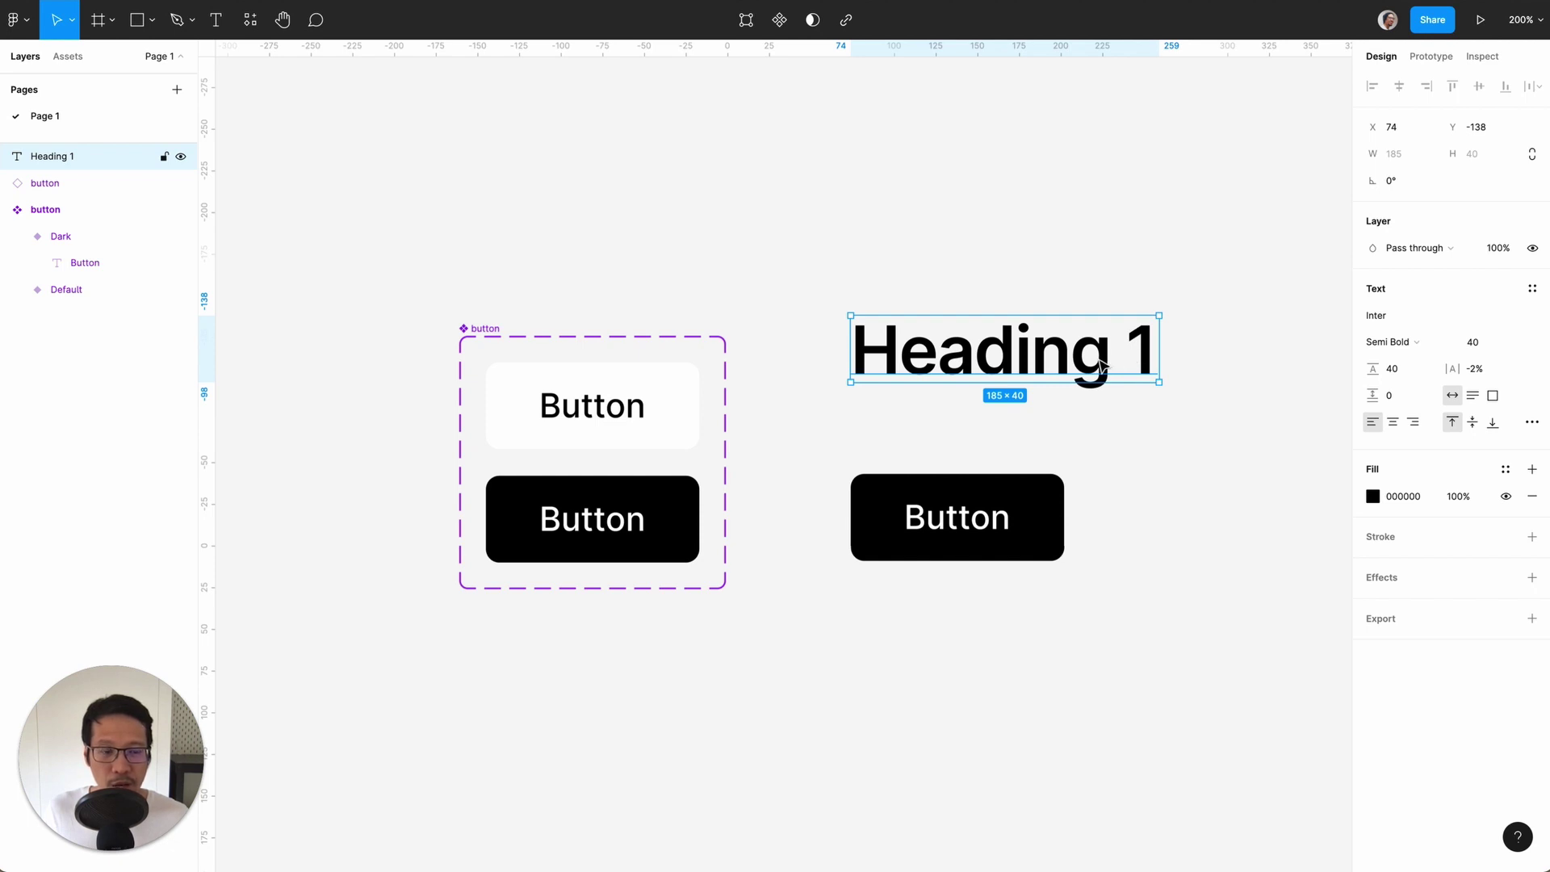
# - Move Heading 1 higher and place a duplicate just below it
pyautogui.moveTo(1103, 365); pyautogui.dragTo(1098, 301)
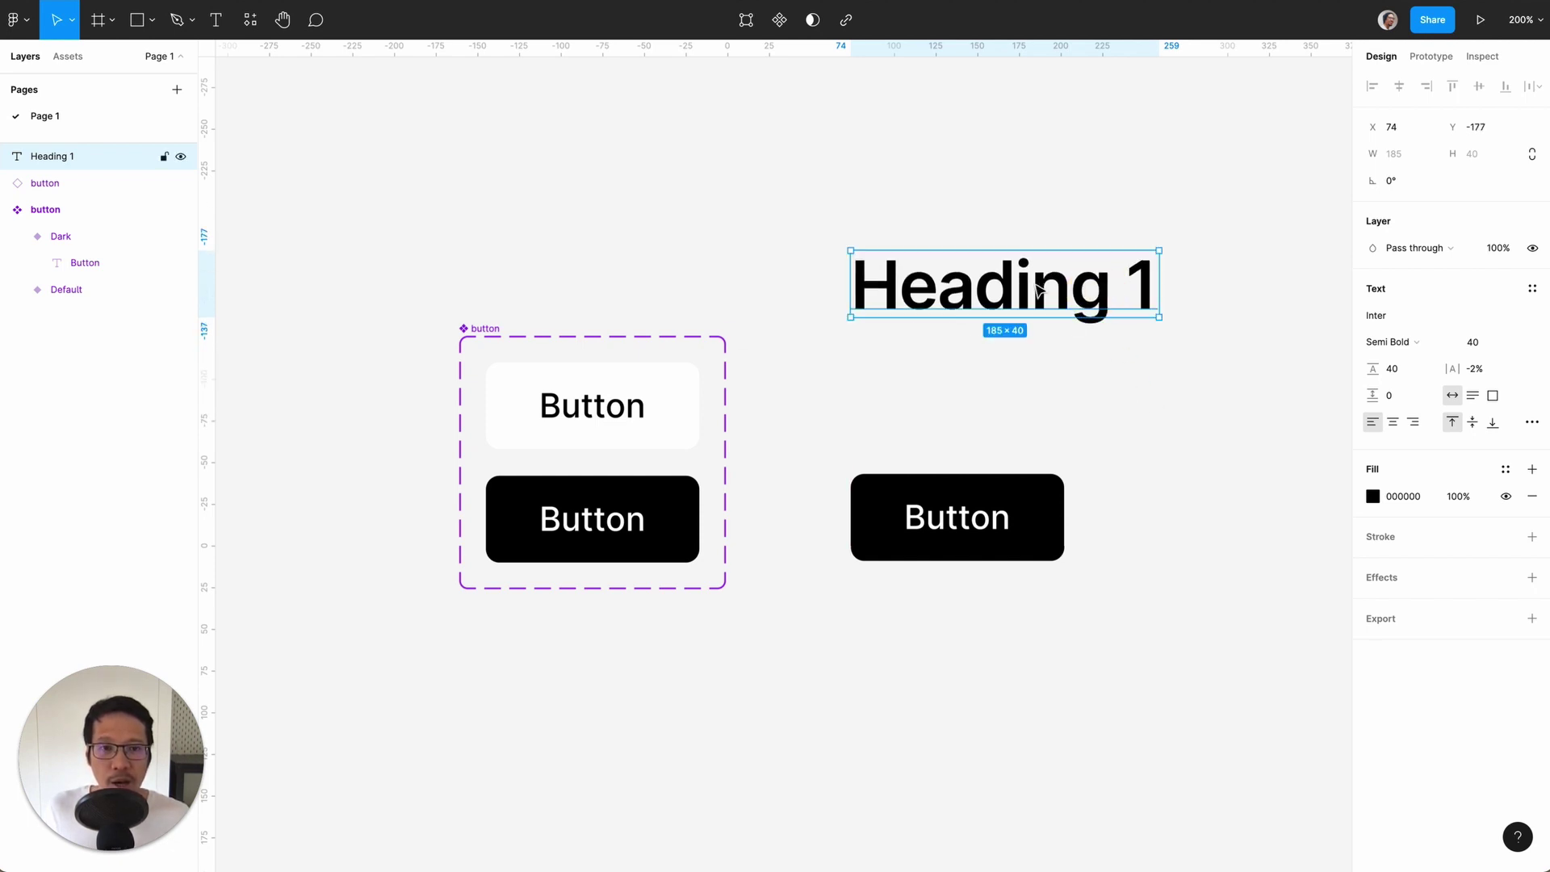
pyautogui.hotkey('ctrl', 'd')
pyautogui.moveTo(993, 311); pyautogui.dragTo(993, 361)
# - Change the copy to 'Heading 2' with font size 32 and line height 32
pyautogui.doubleClick(1150, 375)
pyautogui.click(1153, 367)
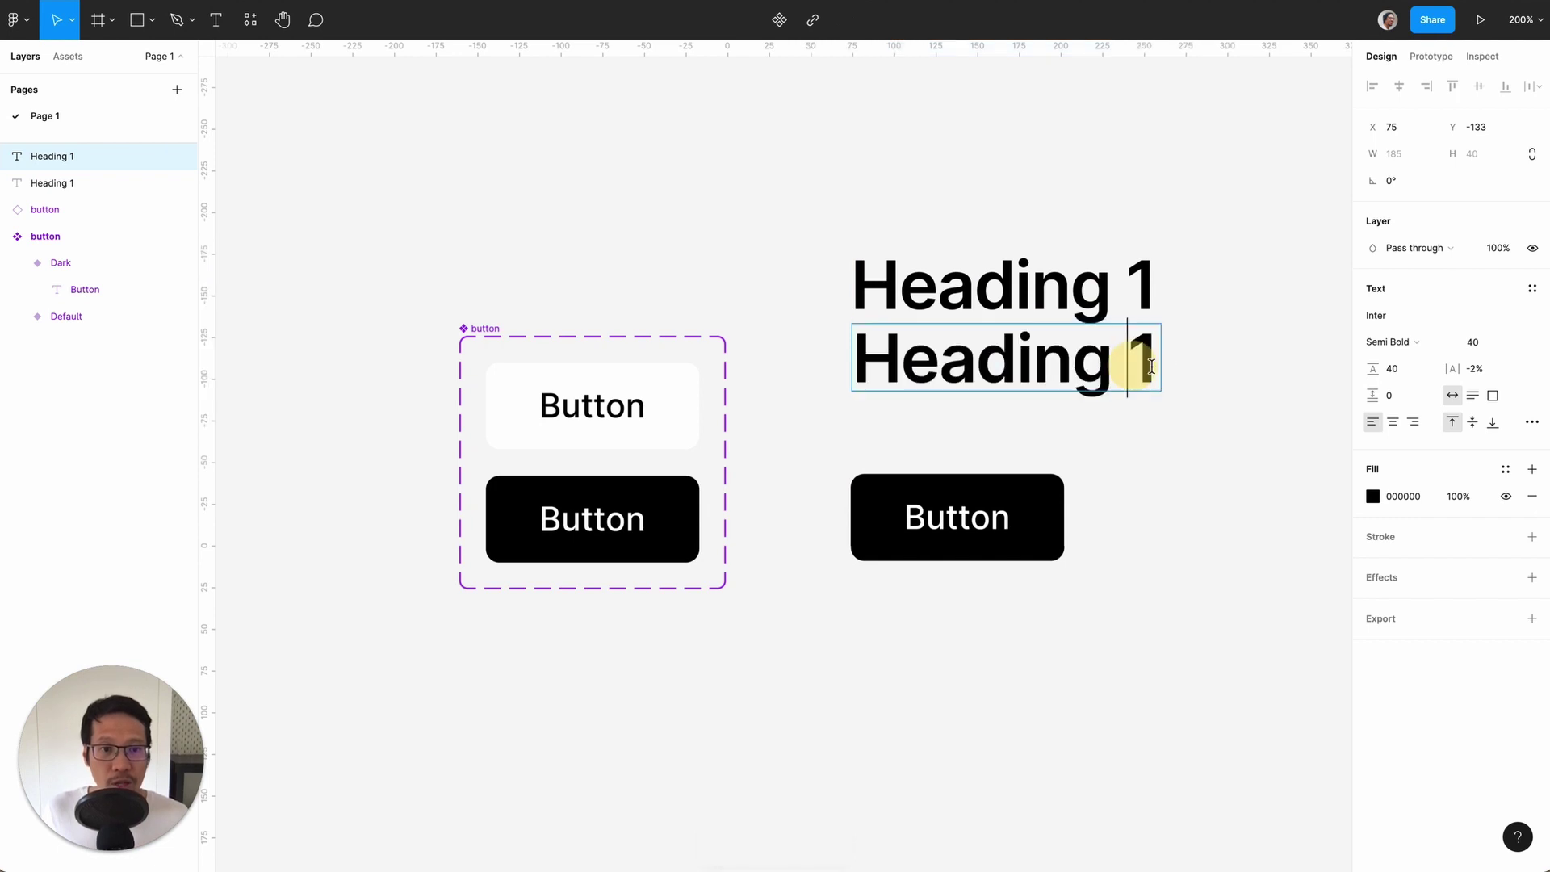
pyautogui.doubleClick(1156, 366)
pyautogui.write('2')
pyautogui.press('Escape')
pyautogui.click(1487, 347)
pyautogui.write('32')
pyautogui.click(1399, 370)
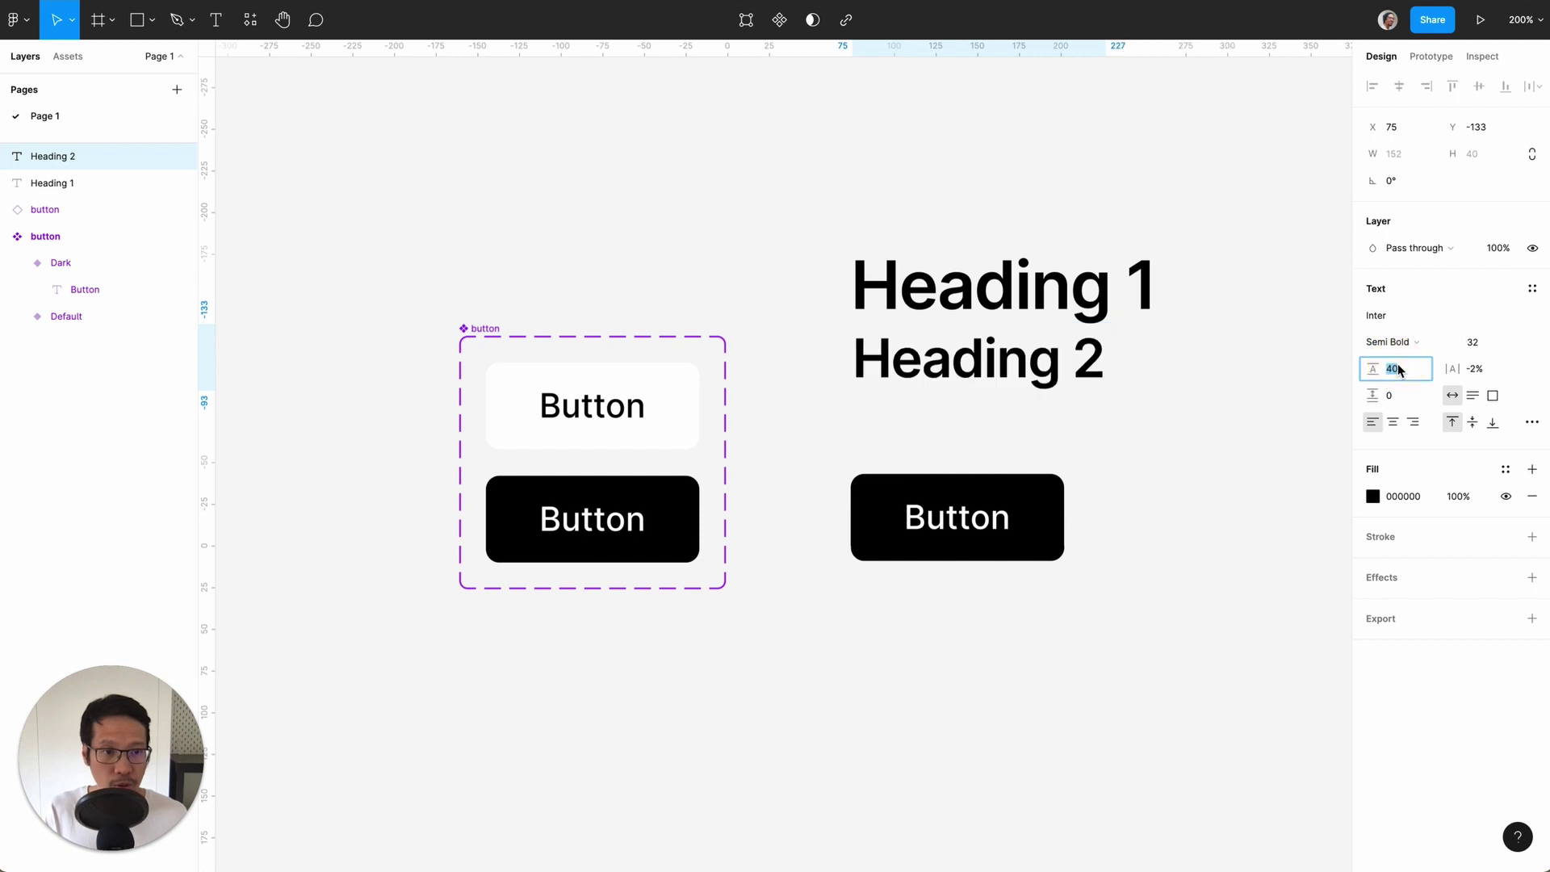
pyautogui.write('32')
pyautogui.press('Return')
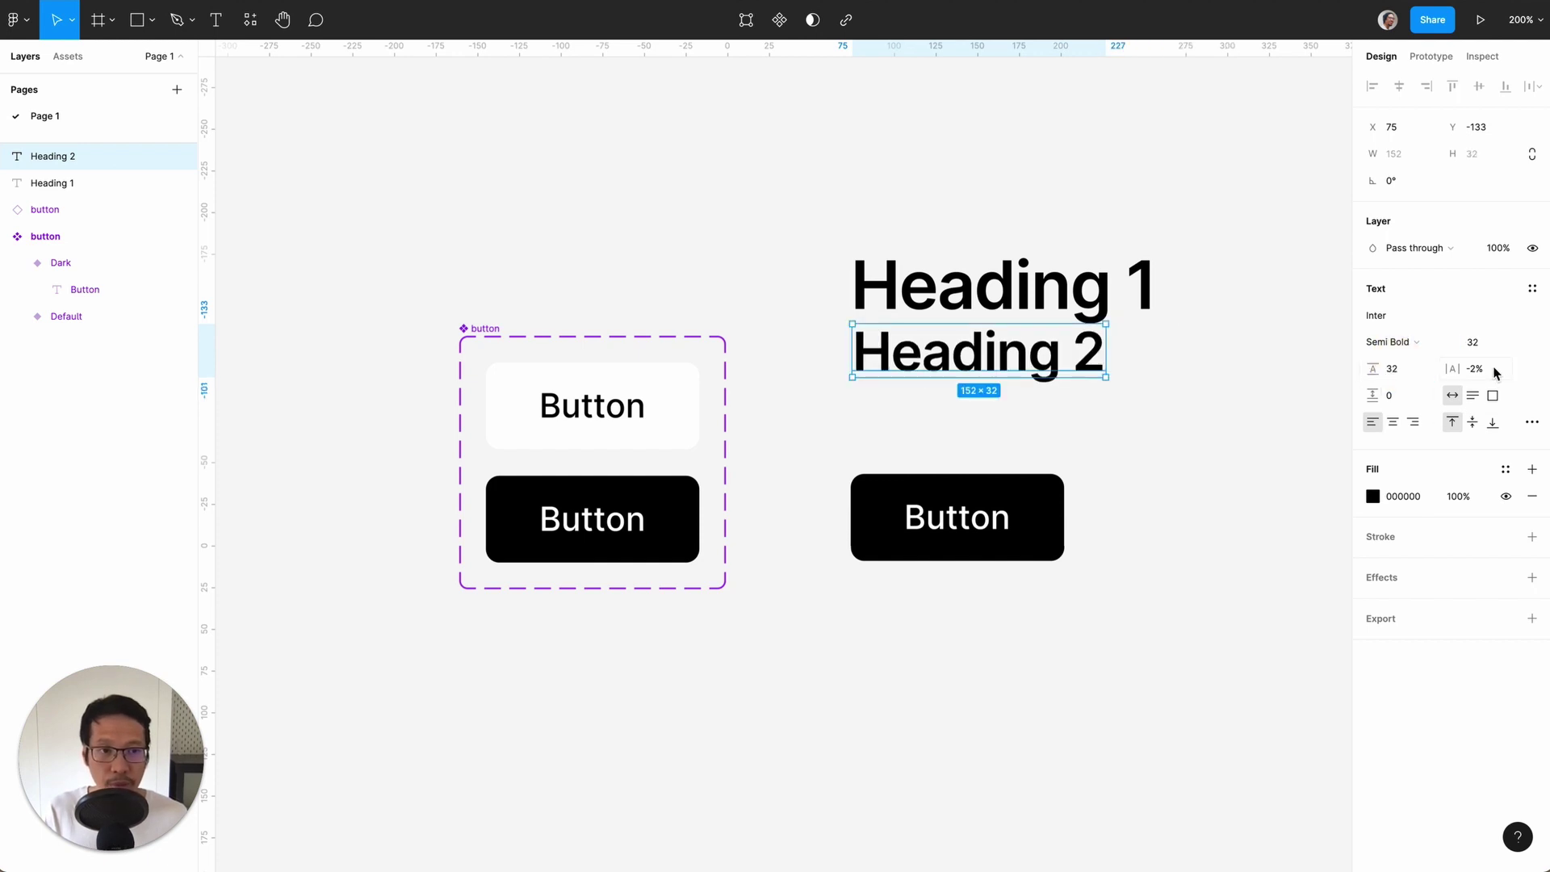
# - Reposition the headings and place a duplicate of Heading 2 below it
pyautogui.click(1128, 249)
pyautogui.moveTo(945, 327); pyautogui.dragTo(1039, 294)
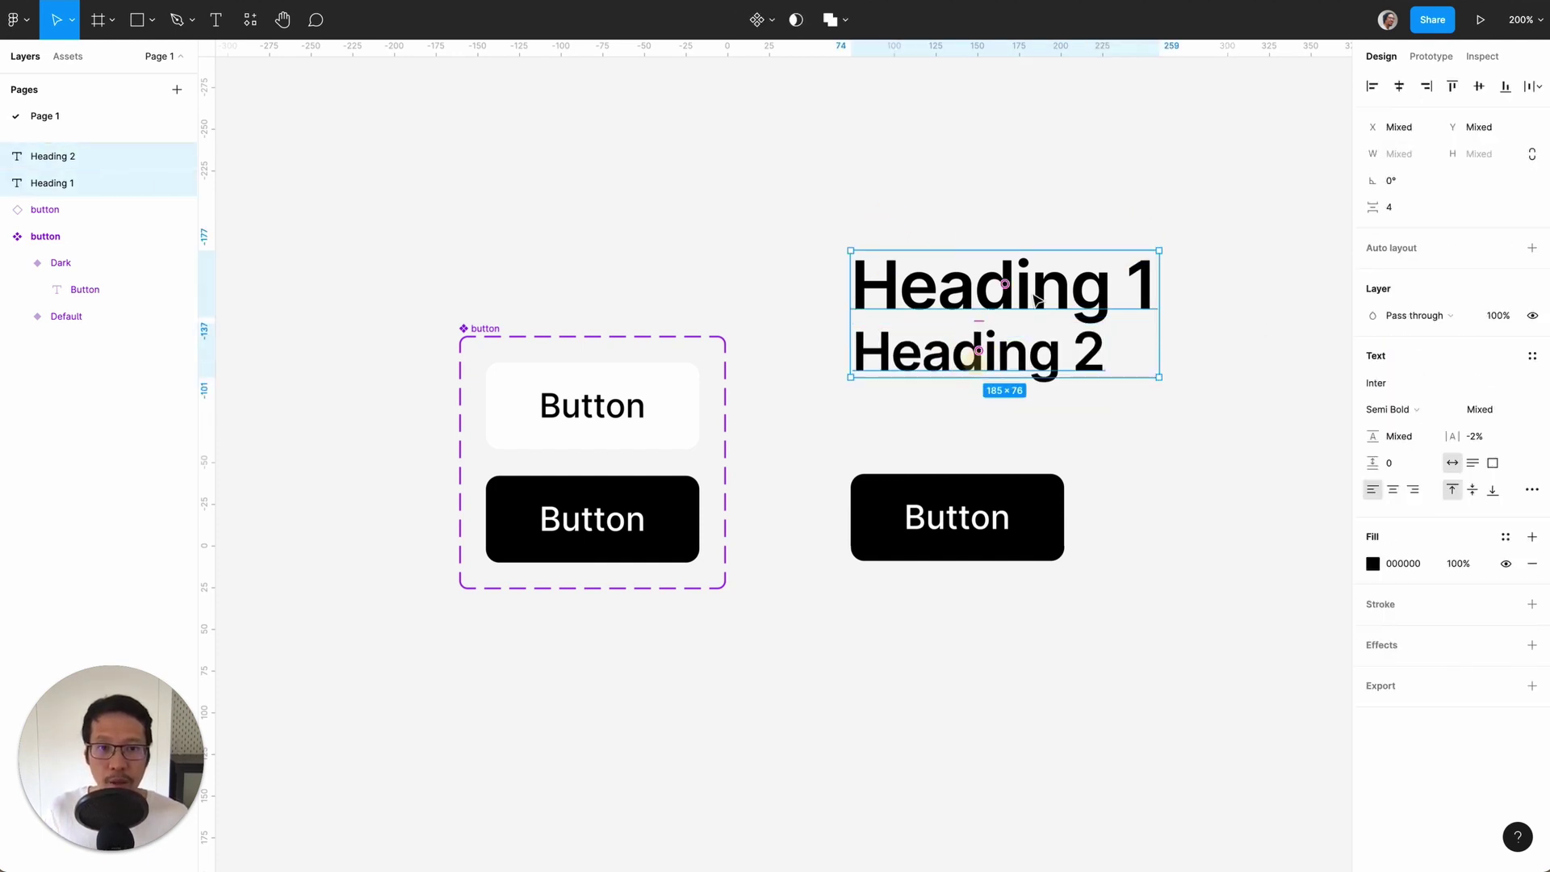
pyautogui.click(1038, 162)
pyautogui.hotkey('ctrl', 'z')
pyautogui.click(1003, 388)
pyautogui.click(1009, 240)
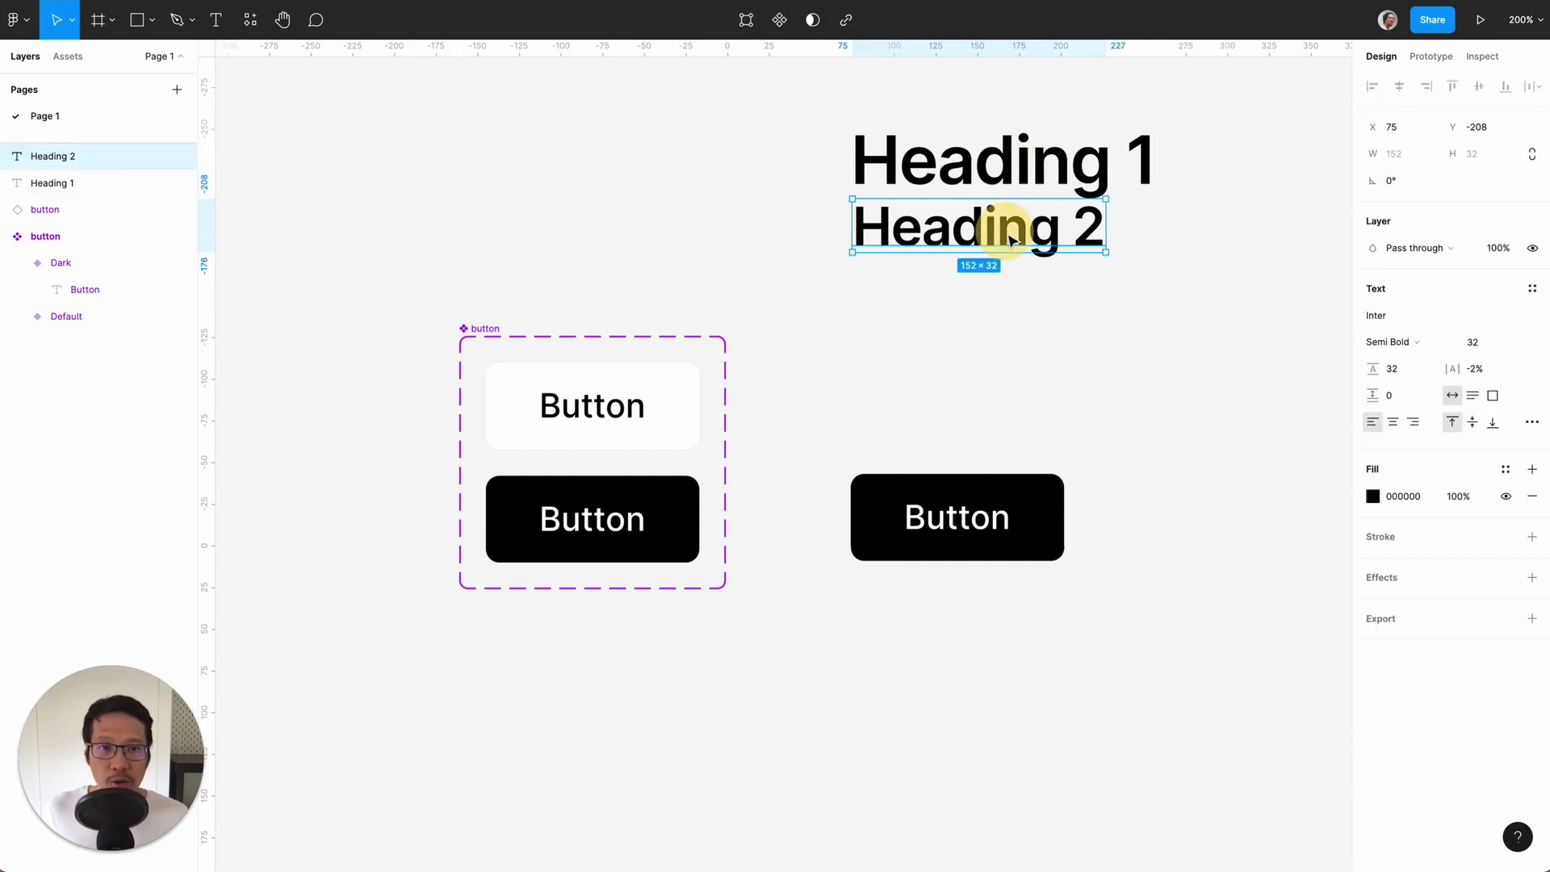
pyautogui.hotkey('ctrl', 'd')
pyautogui.moveTo(1009, 239); pyautogui.dragTo(1015, 310)
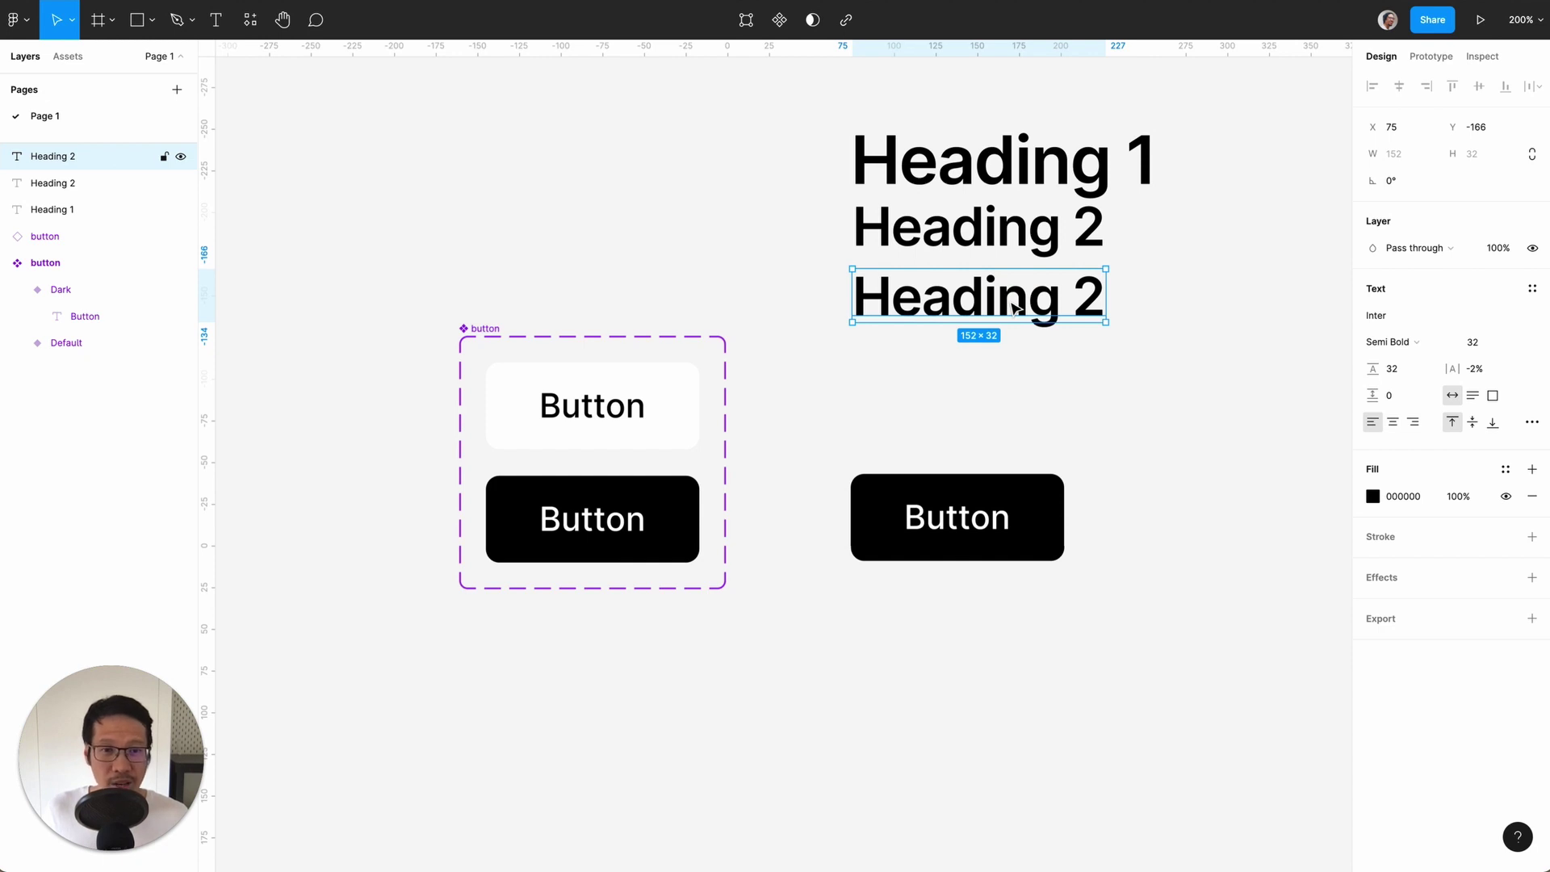
# - Change the bottom copy's wording to 'Text' with font size 20
pyautogui.doubleClick(1014, 308)
pyautogui.write('Text')
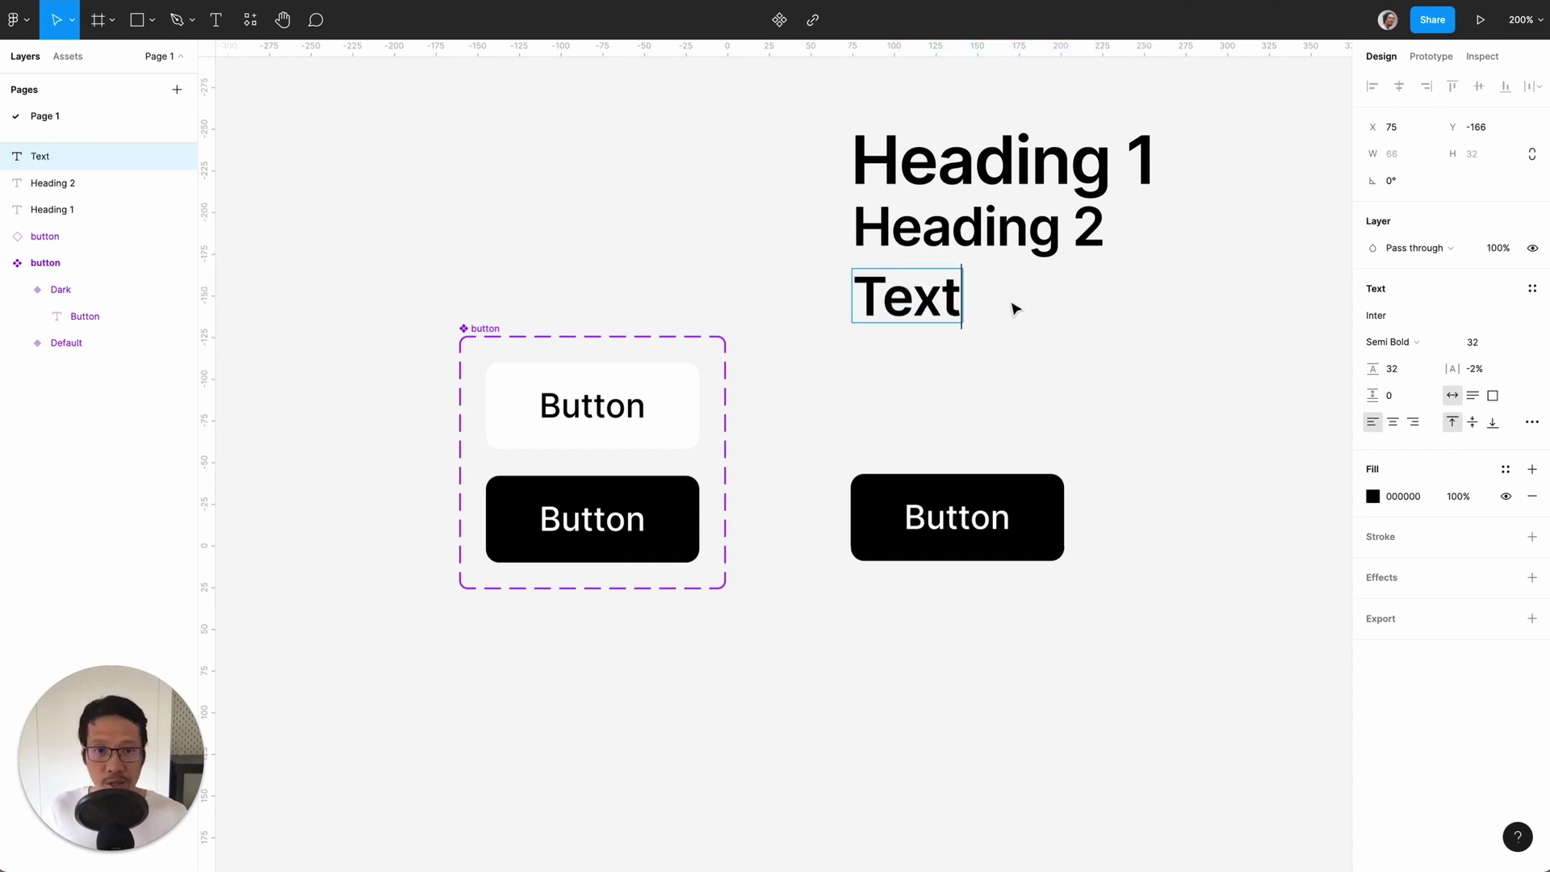
pyautogui.click(1097, 356)
pyautogui.click(1488, 343)
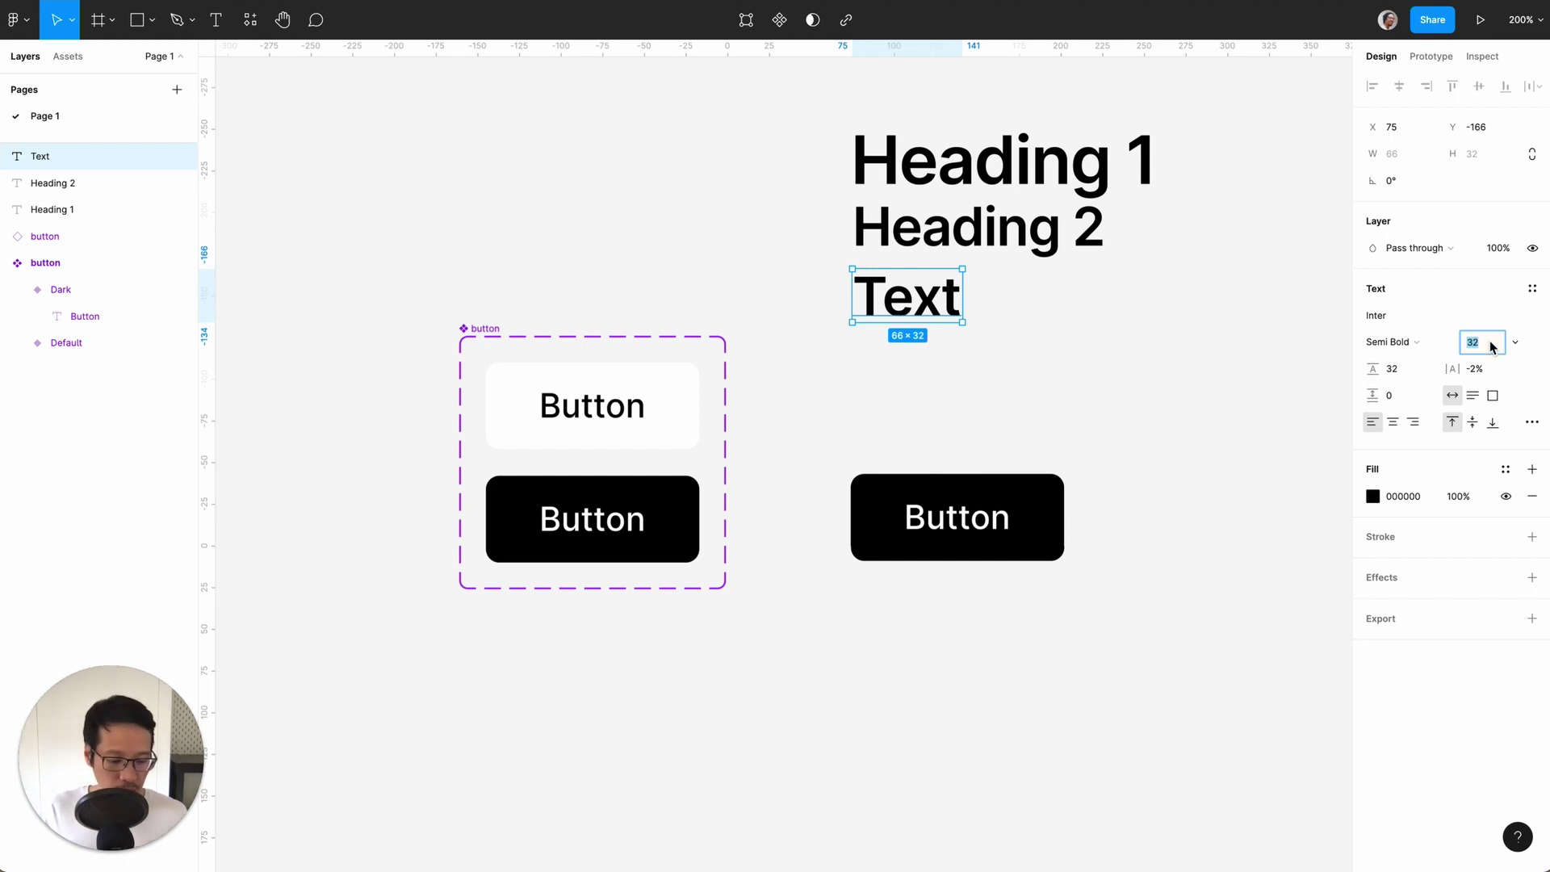
pyautogui.write('20')
pyautogui.press('Return')
# - Give the Text layer line height 24, 0% letter spacing and Regular weight
pyautogui.click(1405, 373)
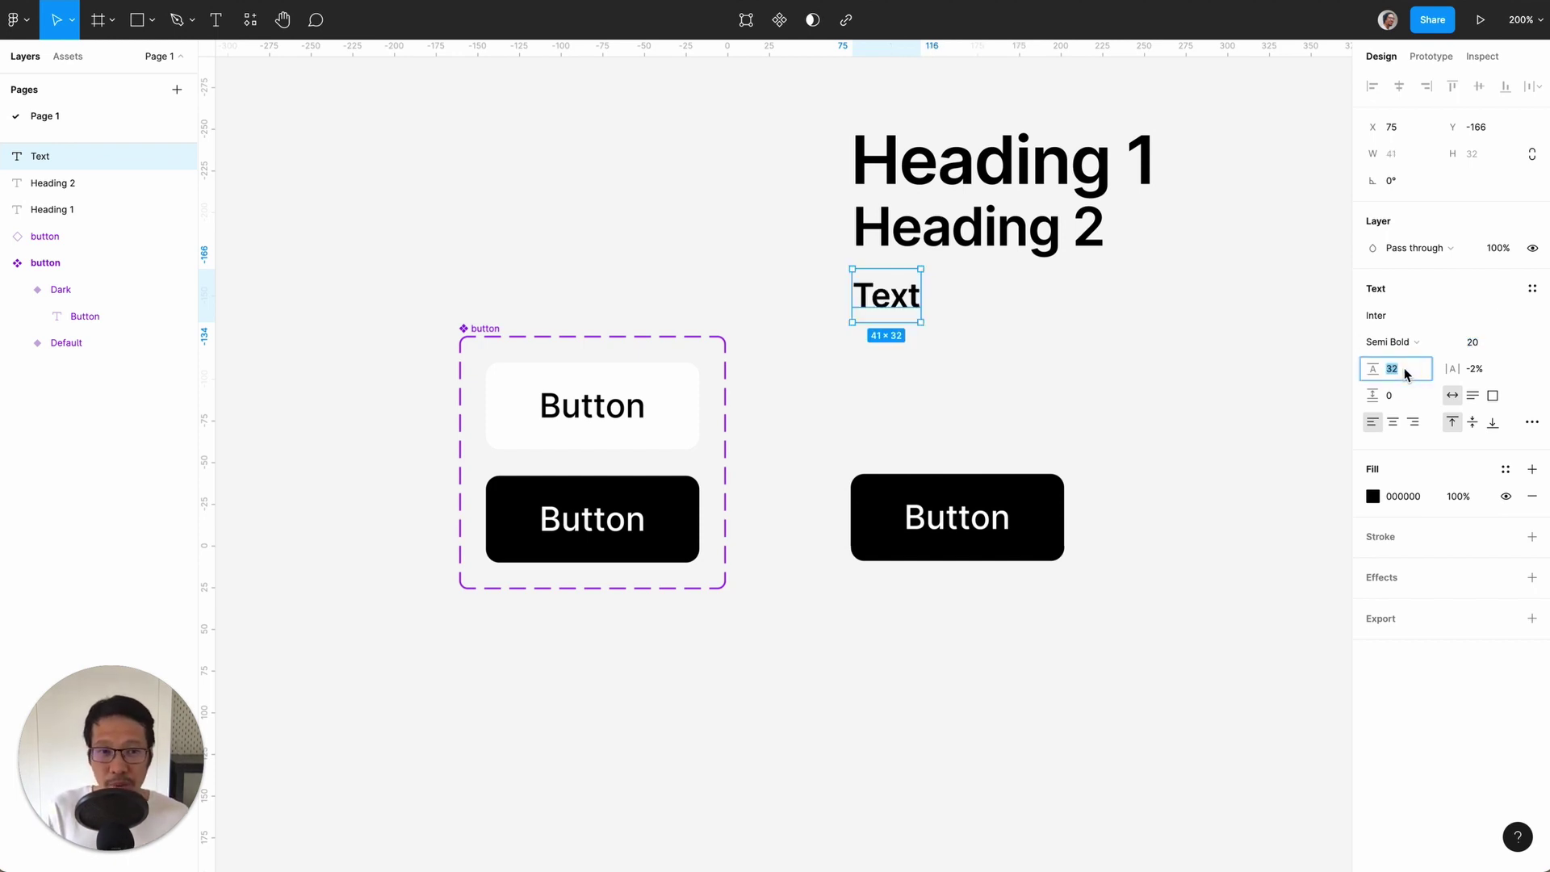
pyautogui.write('20')
pyautogui.press('Return')
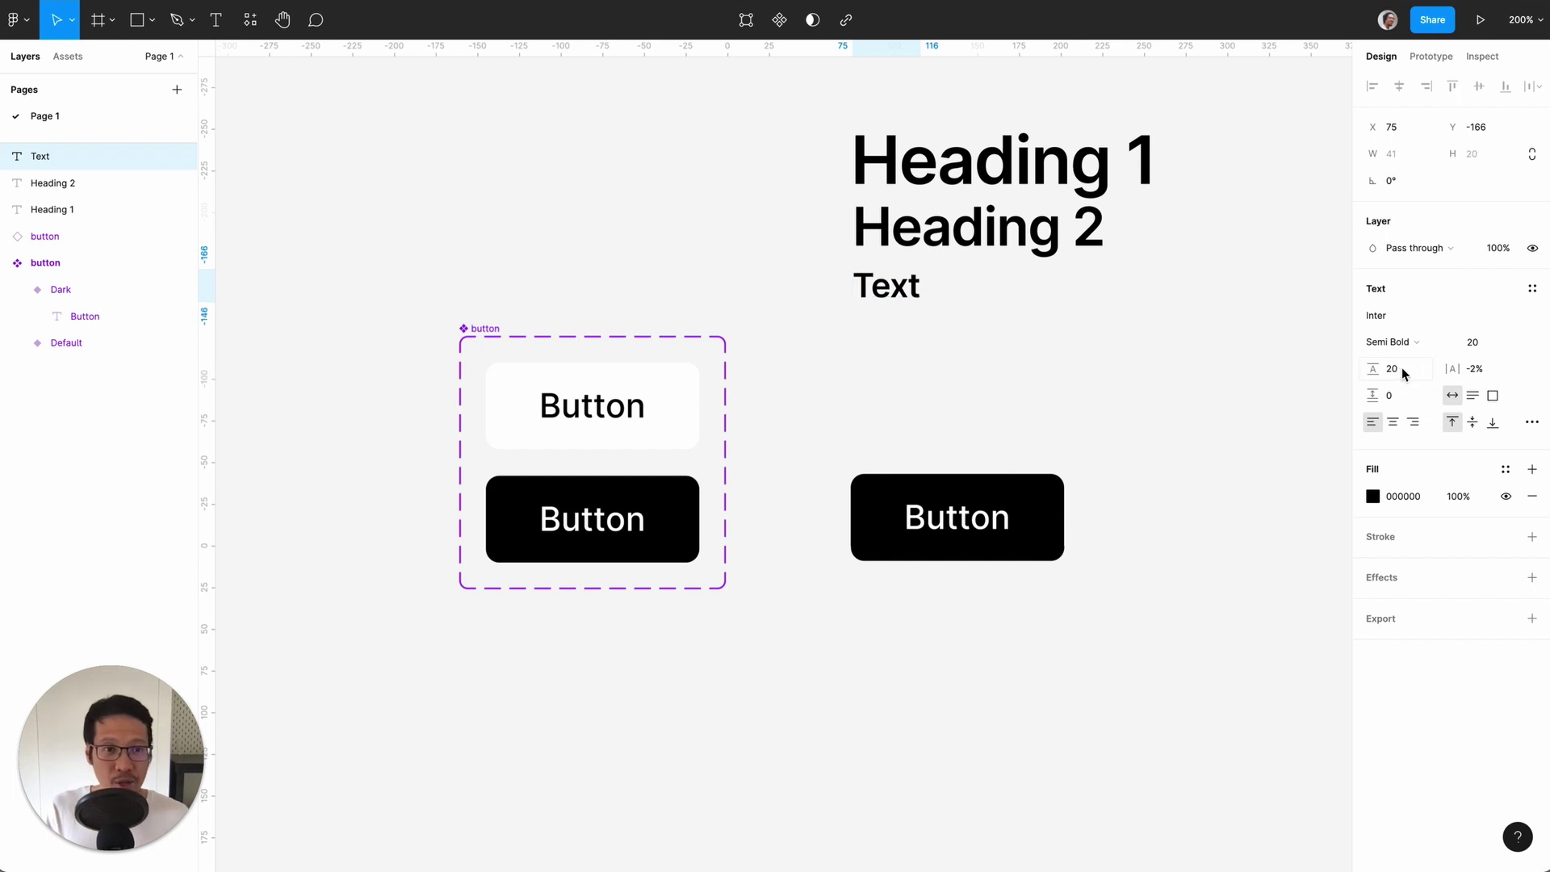
pyautogui.click(1403, 370)
pyautogui.write('24')
pyautogui.press('Return')
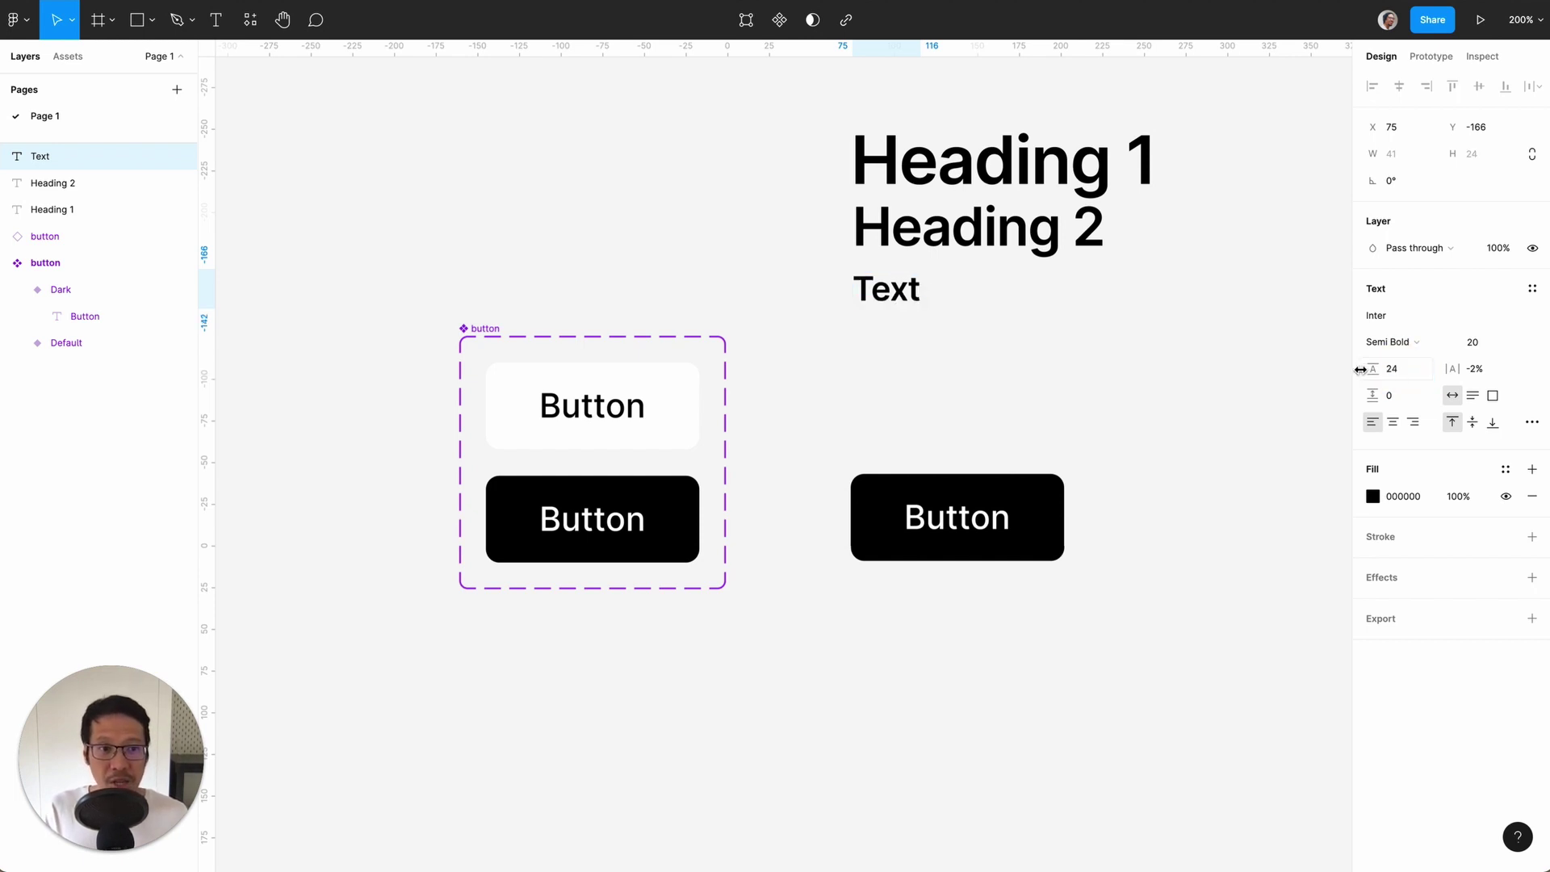
pyautogui.click(1484, 377)
pyautogui.write('0')
pyautogui.press('Return')
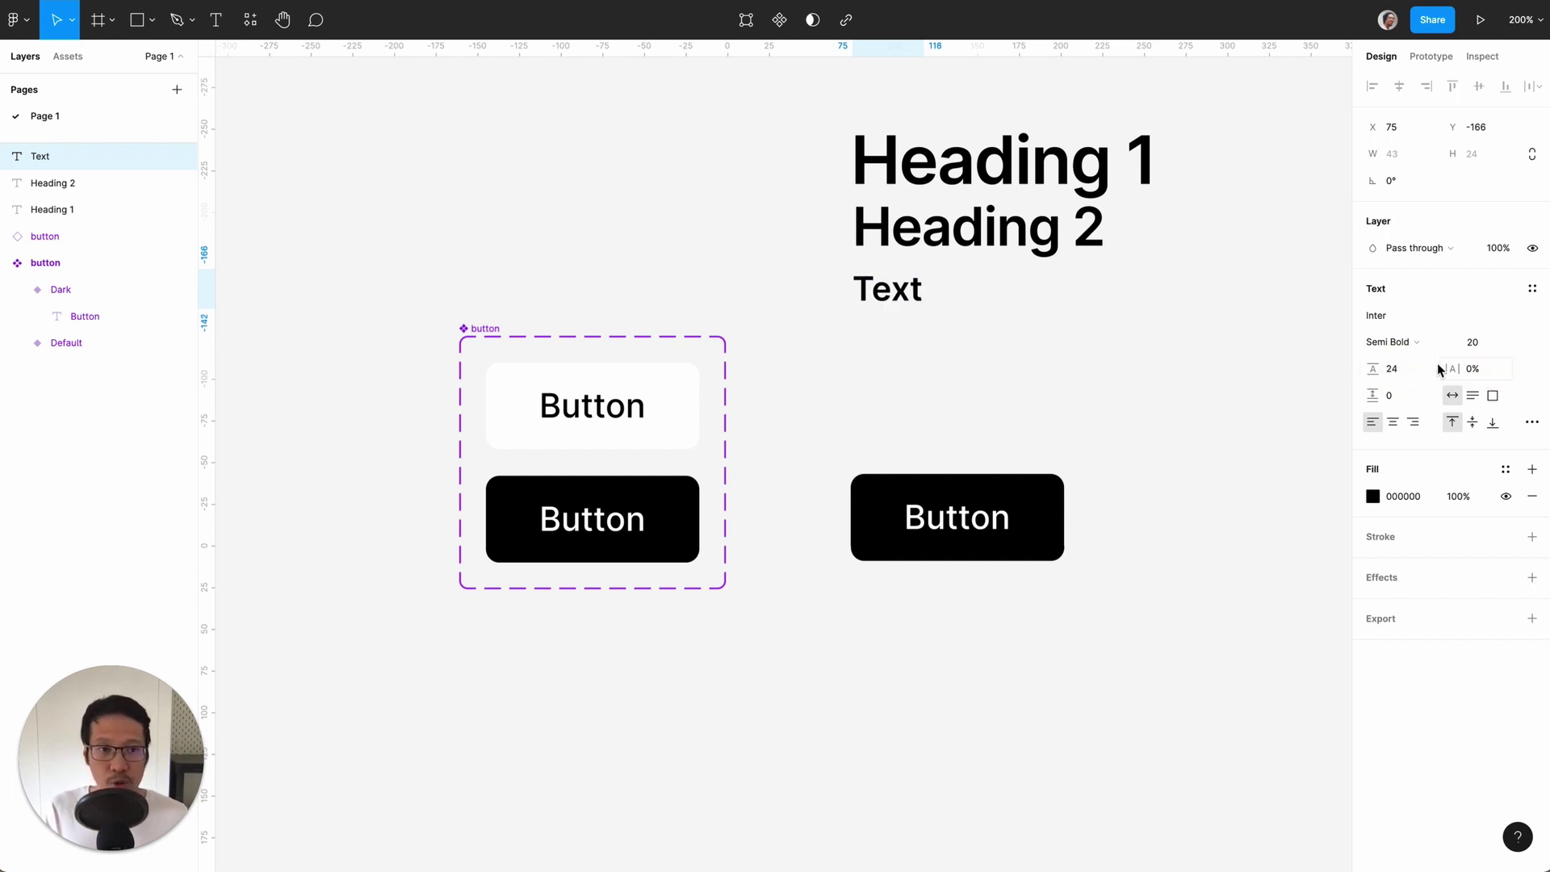
pyautogui.click(1414, 343)
pyautogui.click(1414, 306)
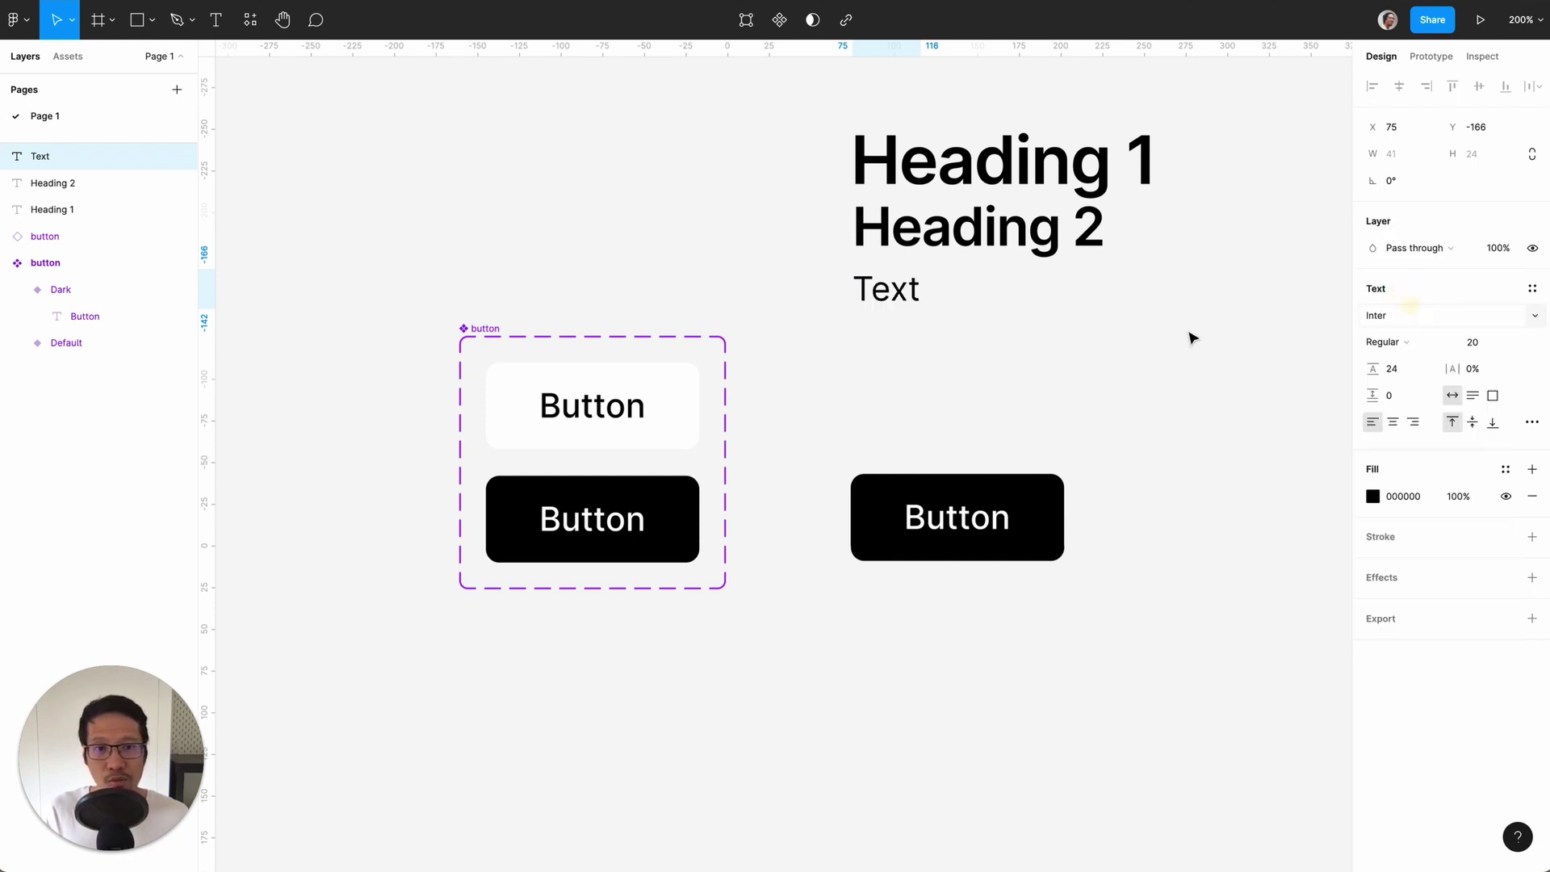
# - Deselect and pan the canvas right and up to make room for new text
pyautogui.click(1097, 349)
pyautogui.hscroll(2, 1100, 352)
pyautogui.click(936, 196)
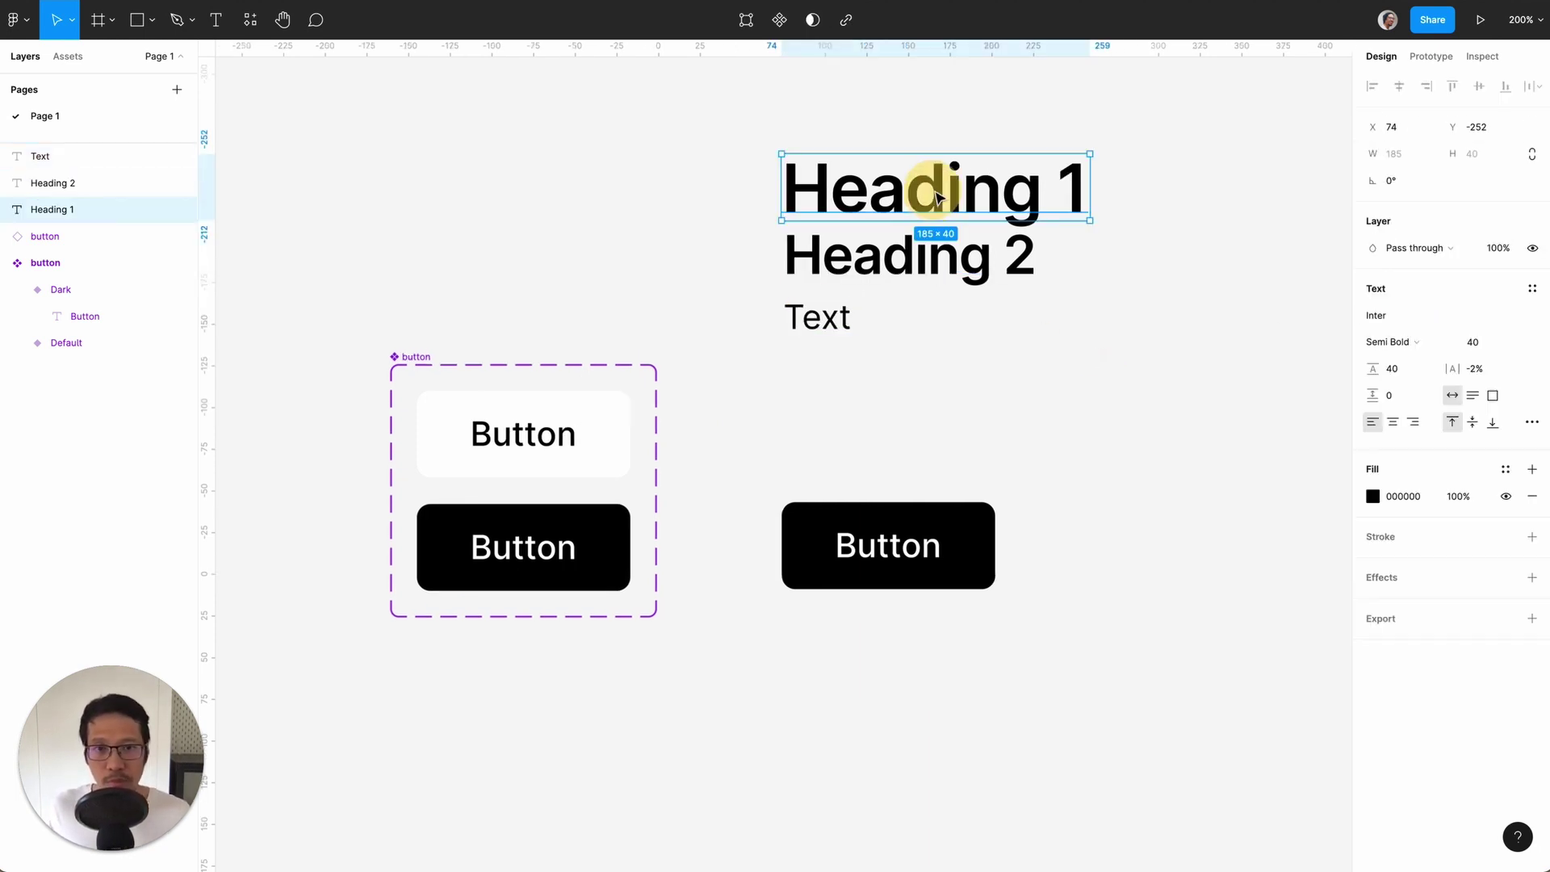
pyautogui.click(1091, 315)
pyautogui.hscroll(3, 1093, 319)
pyautogui.scroll(1, 1093, 318)
pyautogui.press('t')
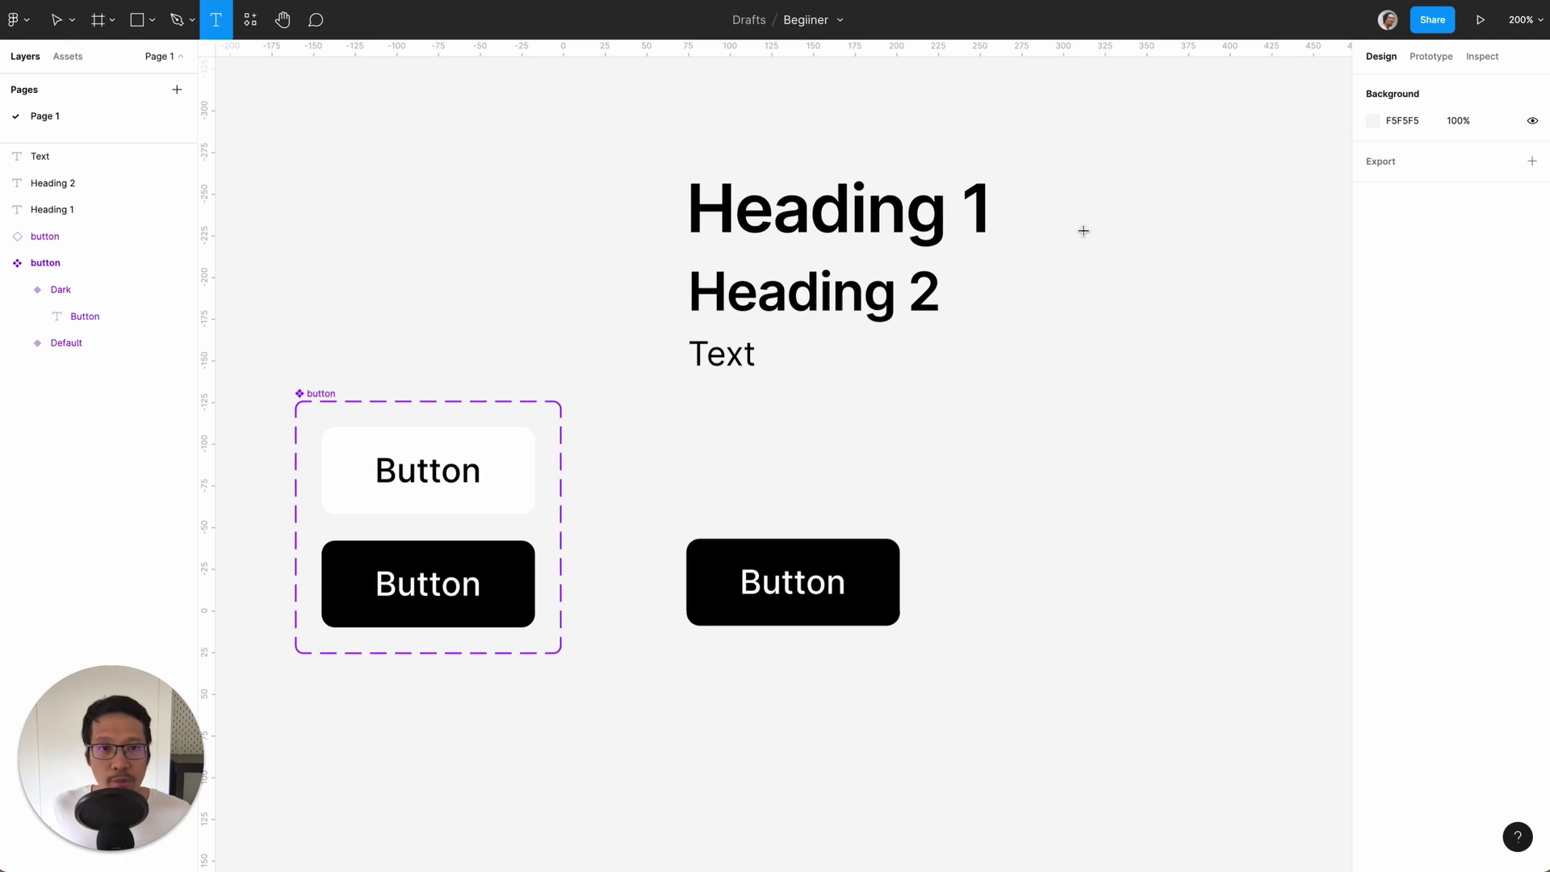
pyautogui.click(1088, 220)
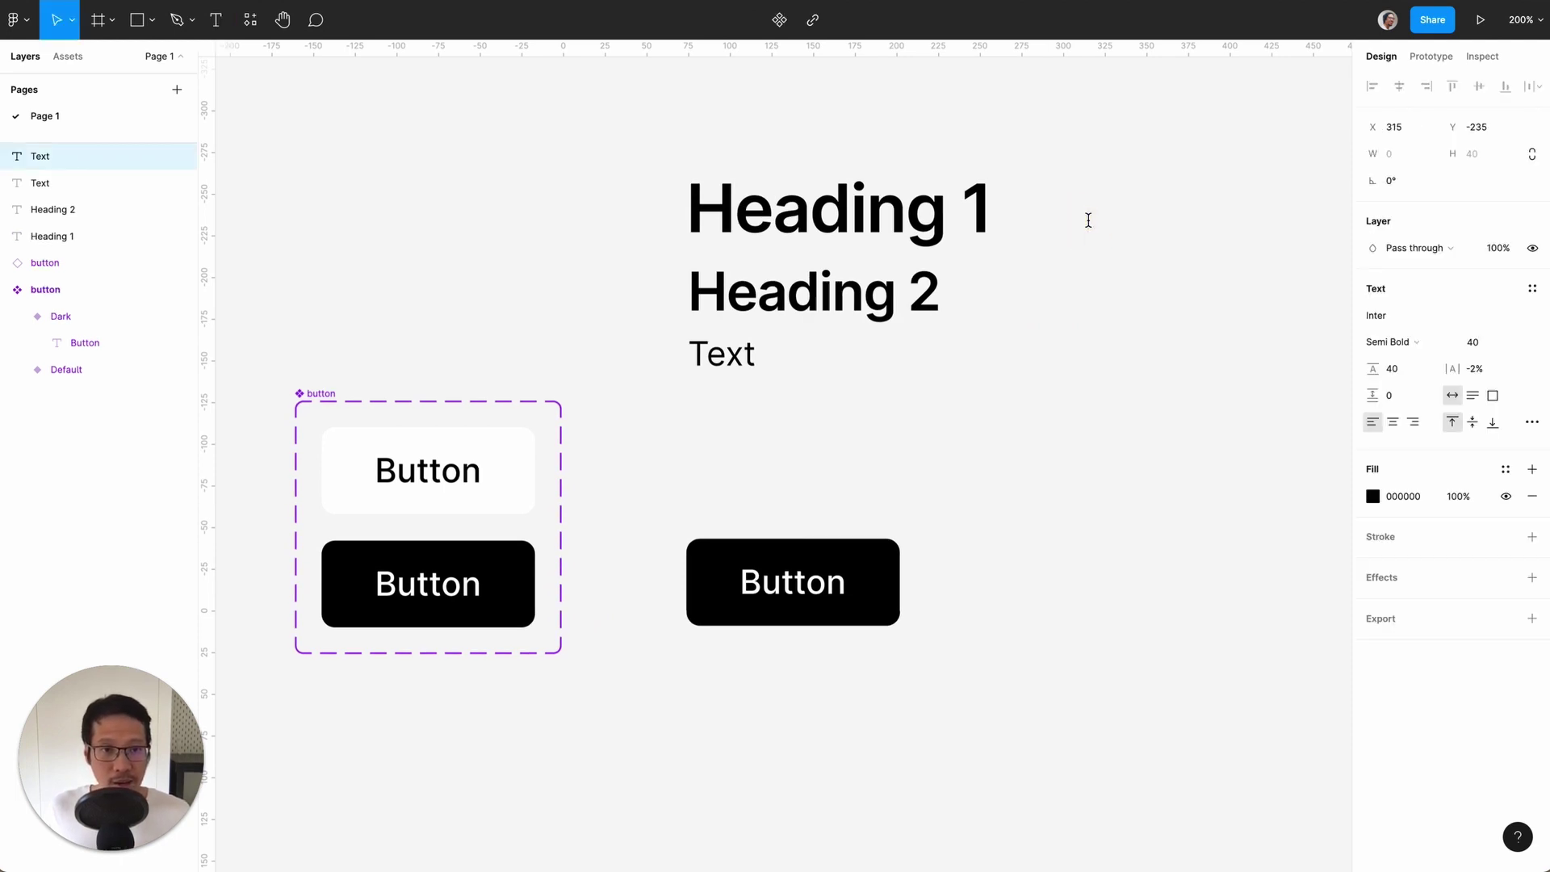
pyautogui.write('asdasd')
pyautogui.click(1076, 417)
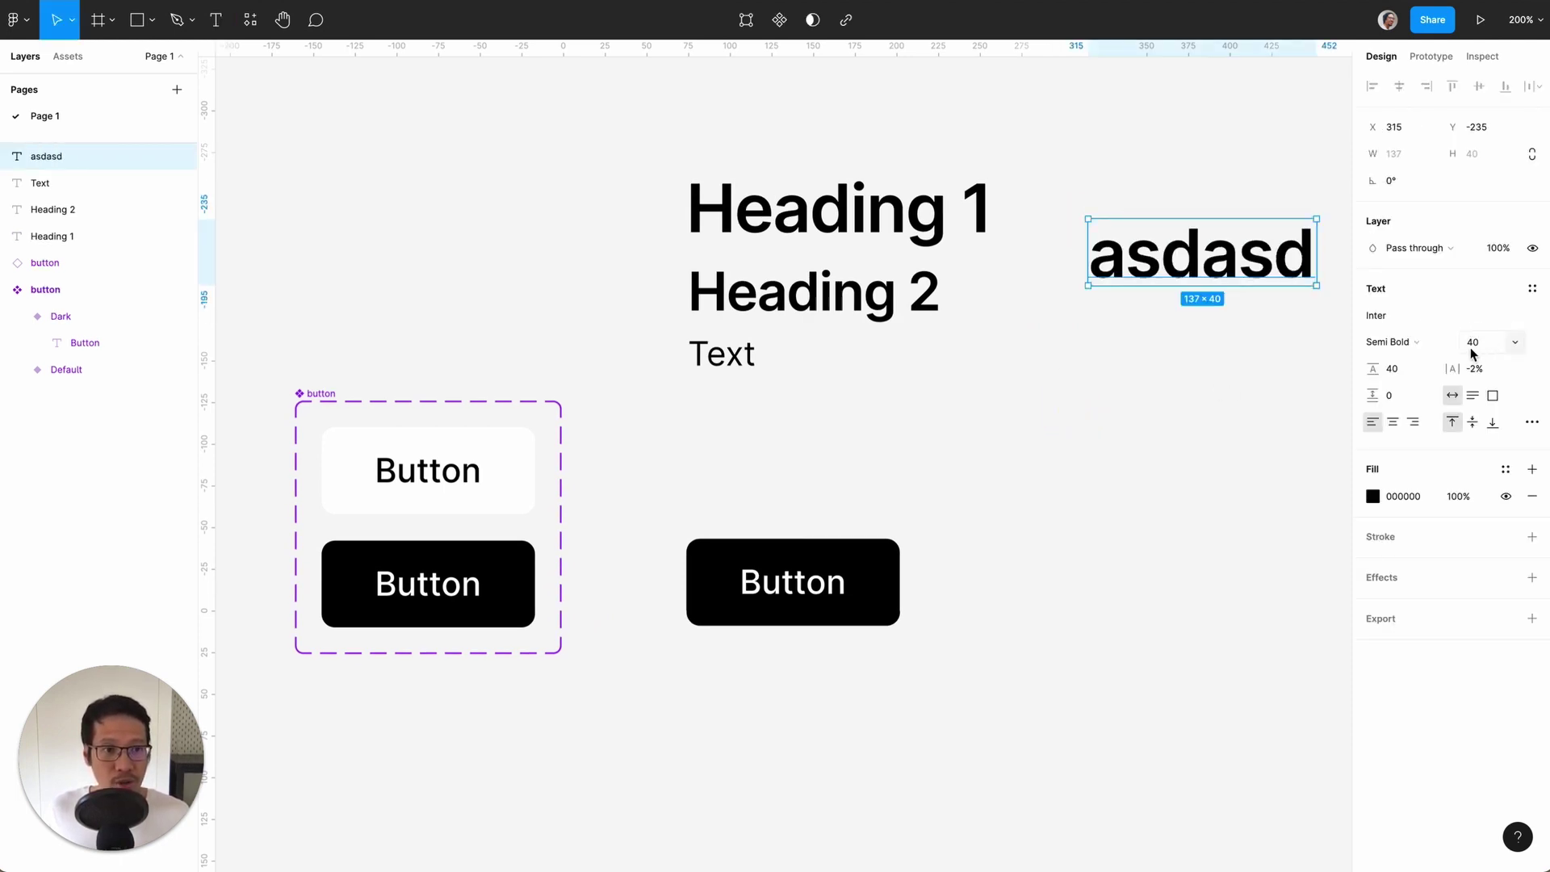
pyautogui.click(1159, 337)
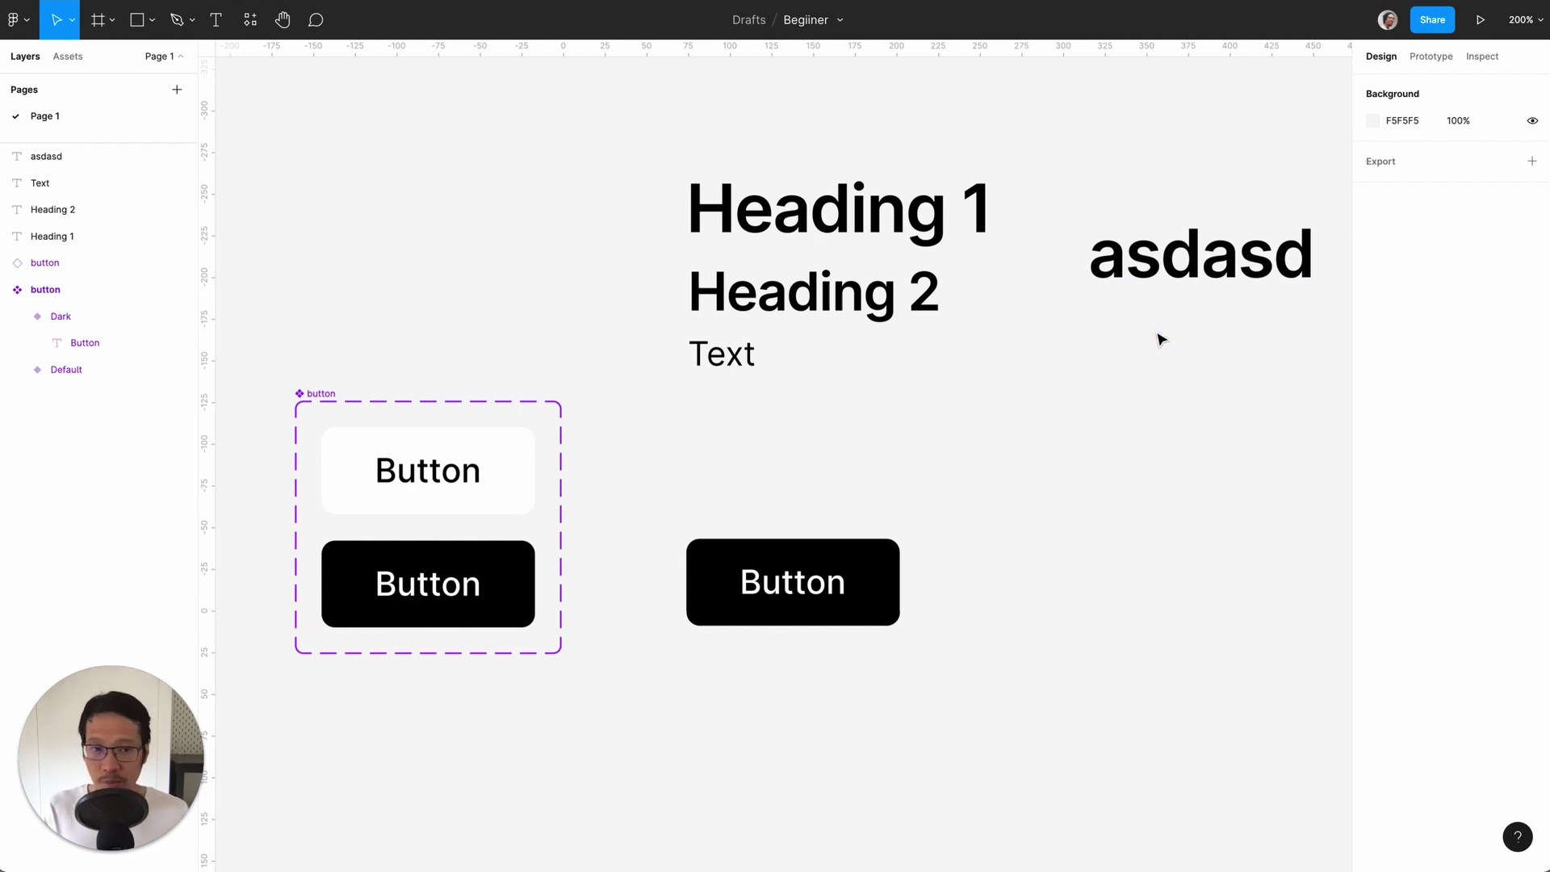
pyautogui.click(1182, 279)
pyautogui.press('Delete')
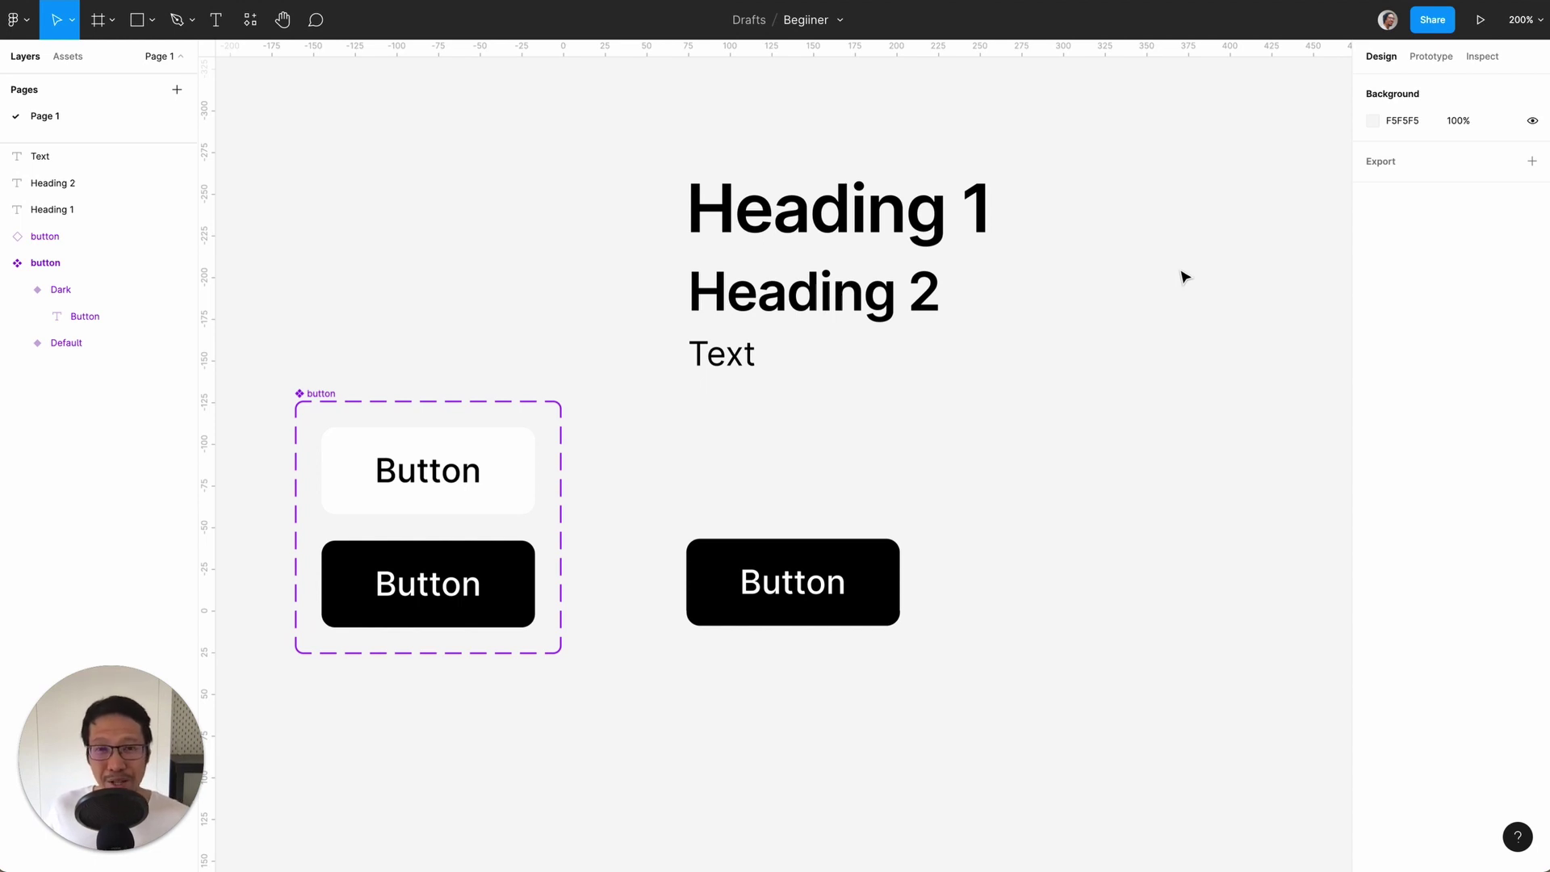
# - Create a text style named 'heading 1' from the Heading 1 layer
pyautogui.click(844, 214)
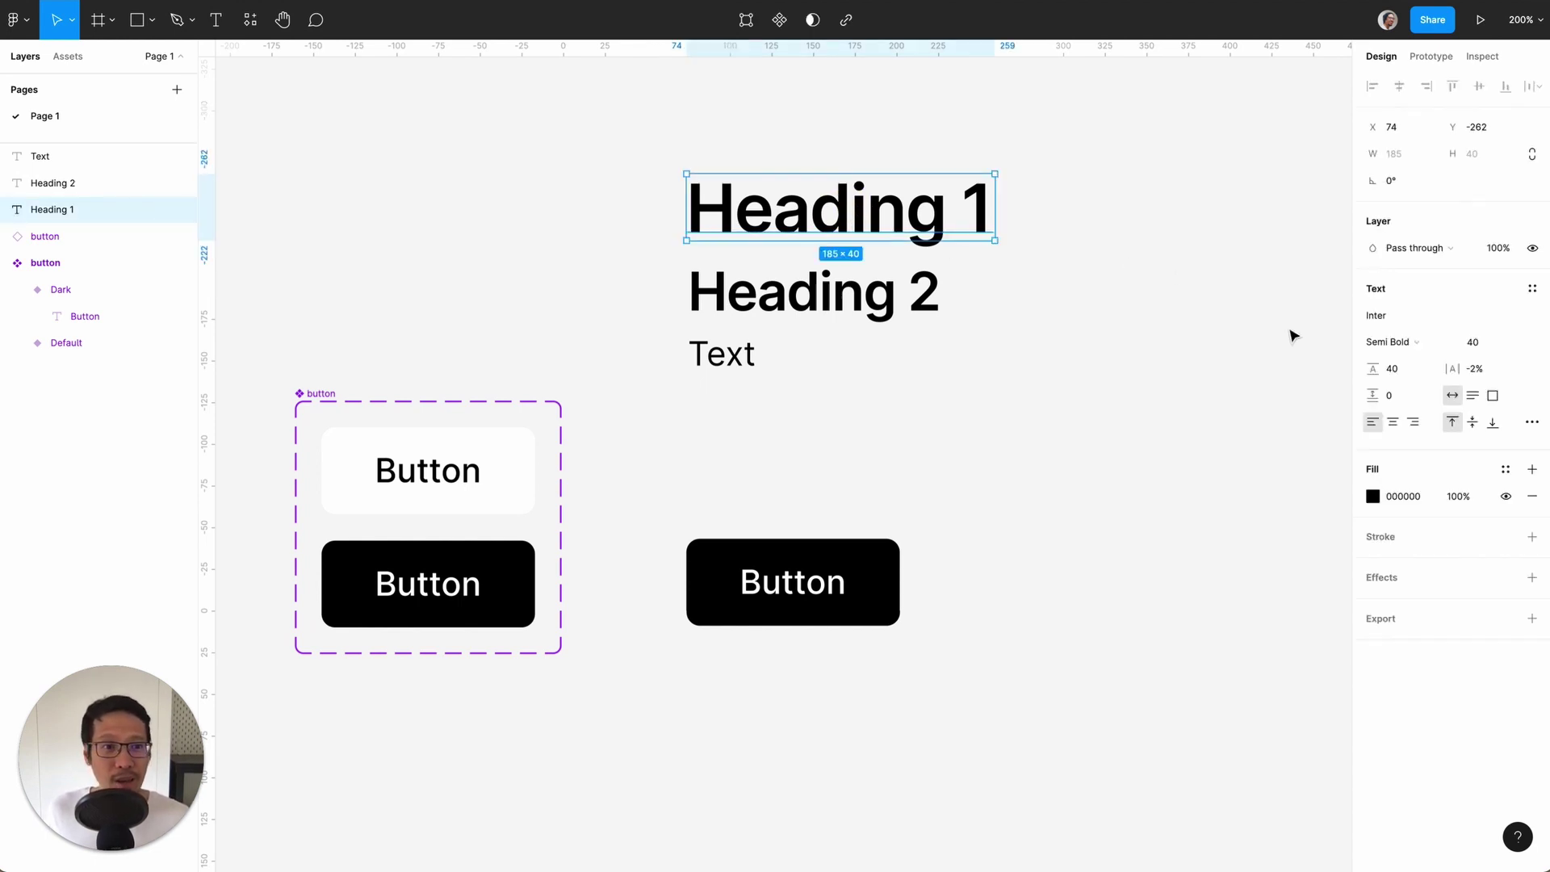
pyautogui.click(1532, 289)
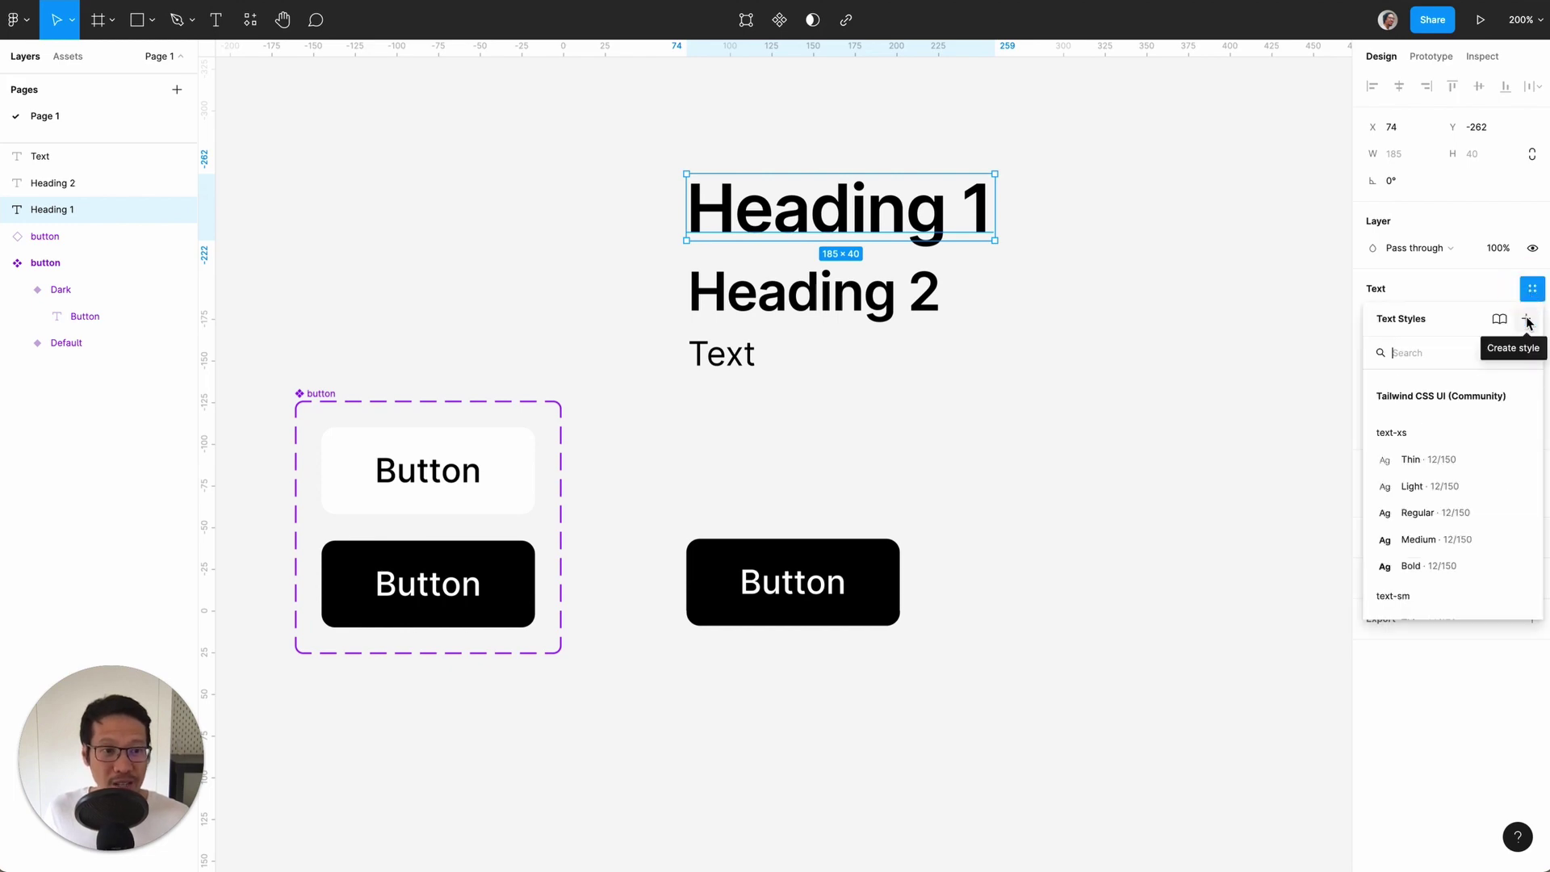
pyautogui.click(1527, 319)
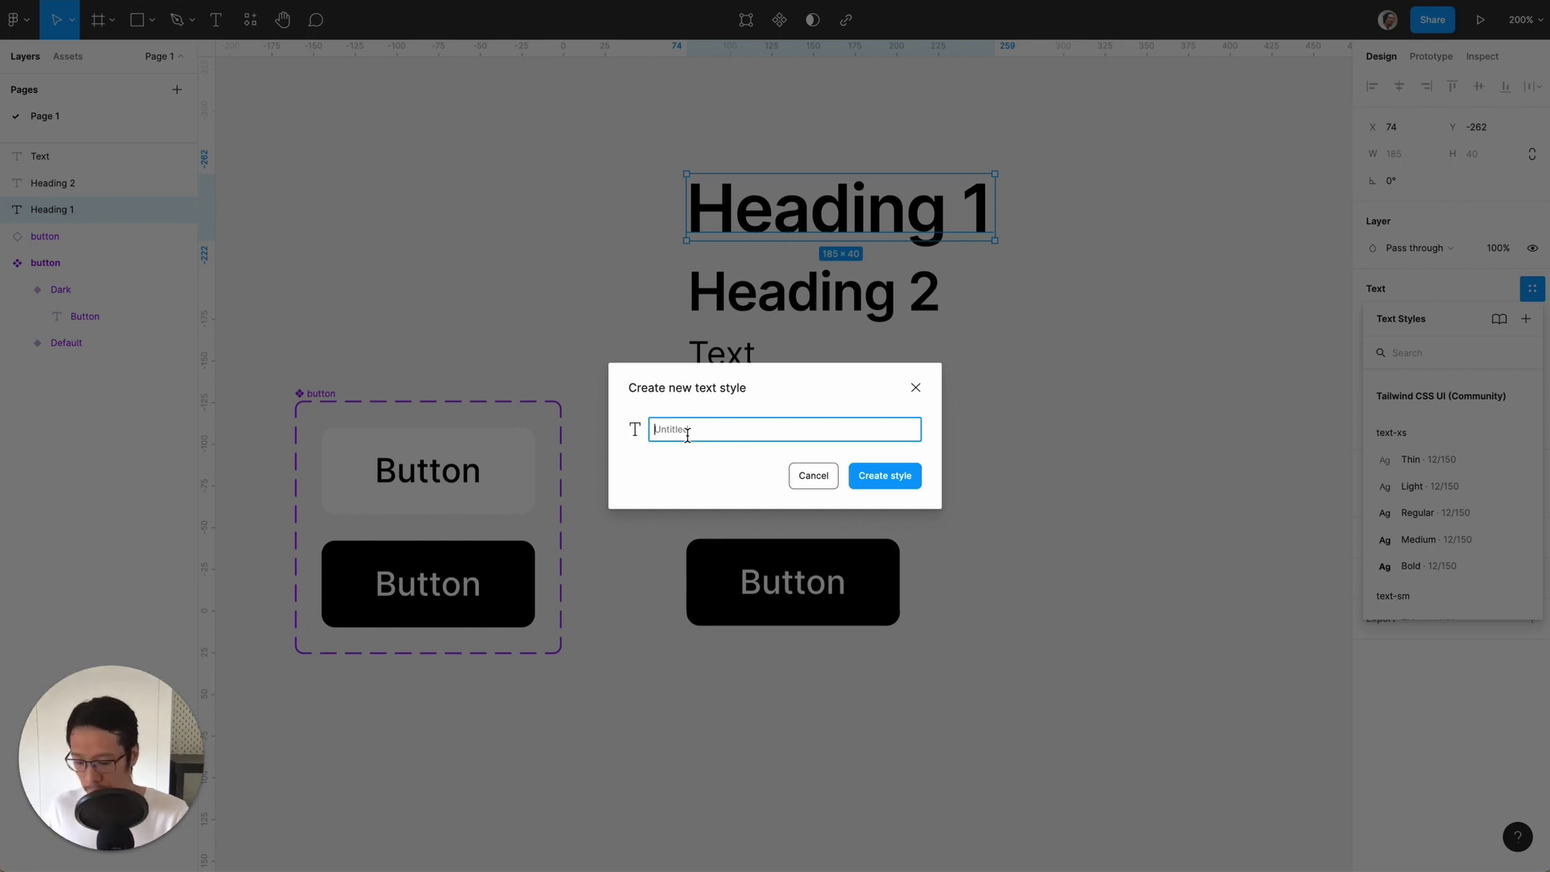
pyautogui.write('heading 1')
pyautogui.click(895, 478)
# - Create a 'heading 2' text style from the Heading 2 layer
pyautogui.click(875, 317)
pyautogui.click(1532, 291)
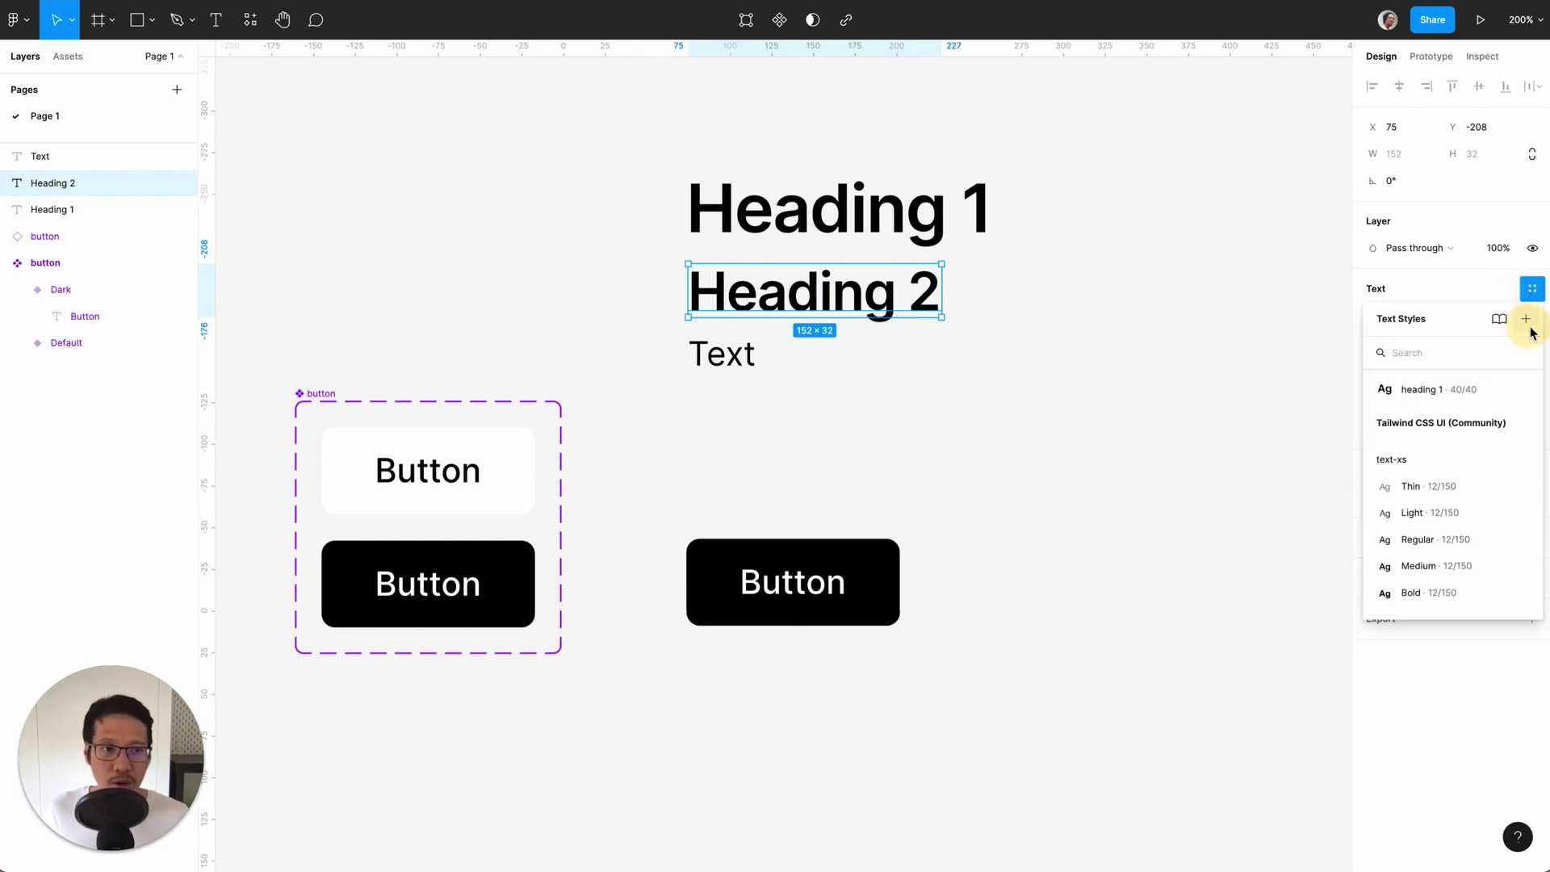
pyautogui.click(1526, 320)
pyautogui.write('heading 2')
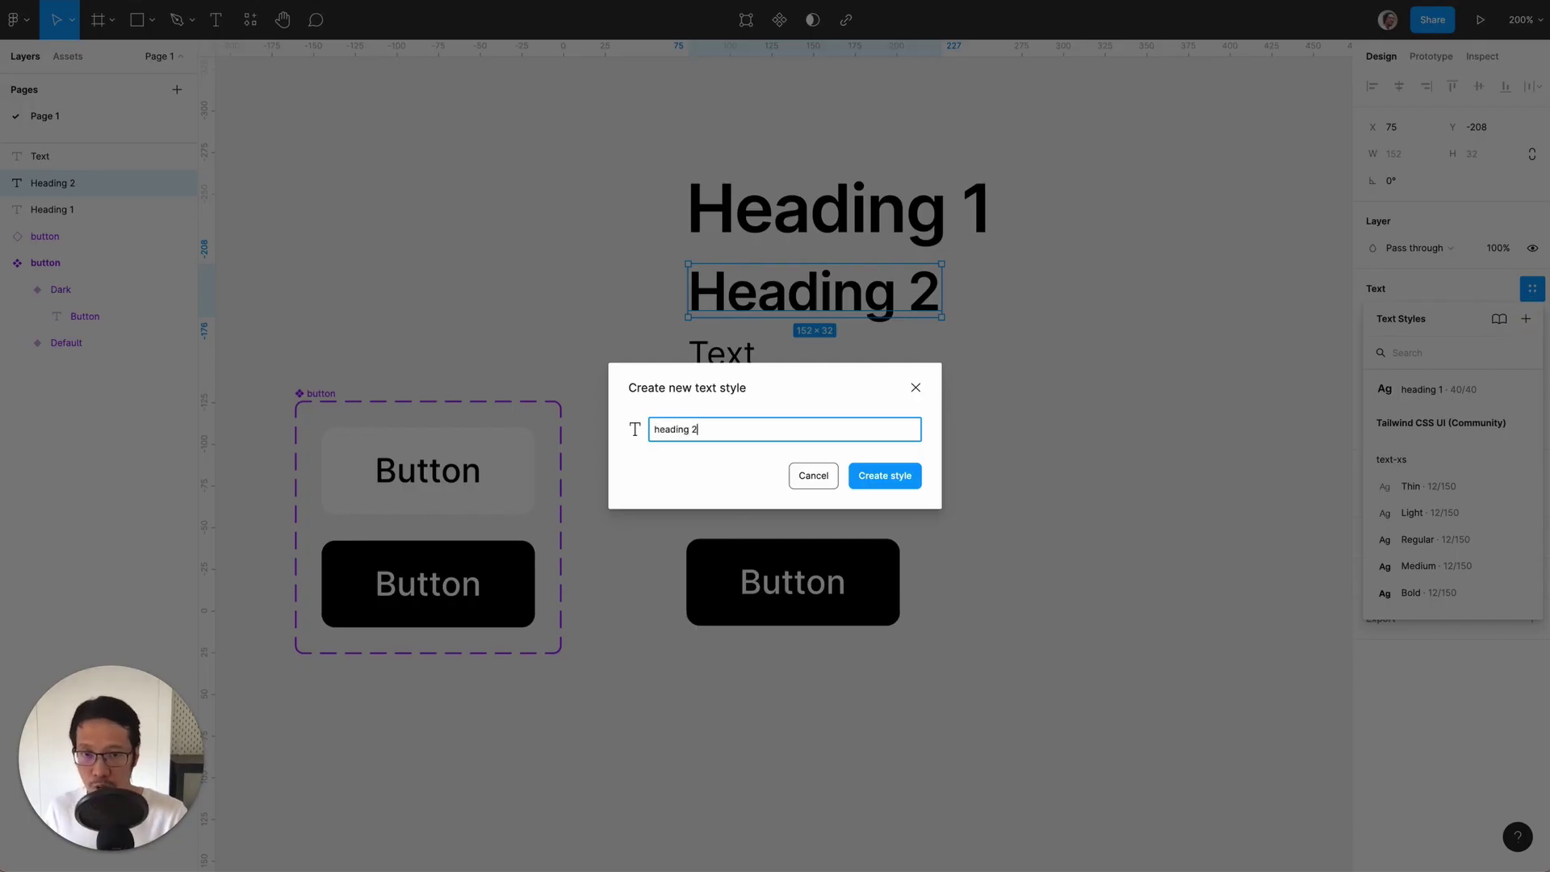
pyautogui.press('Return')
# - Create a 'text' text style from the Text layer
pyautogui.click(721, 353)
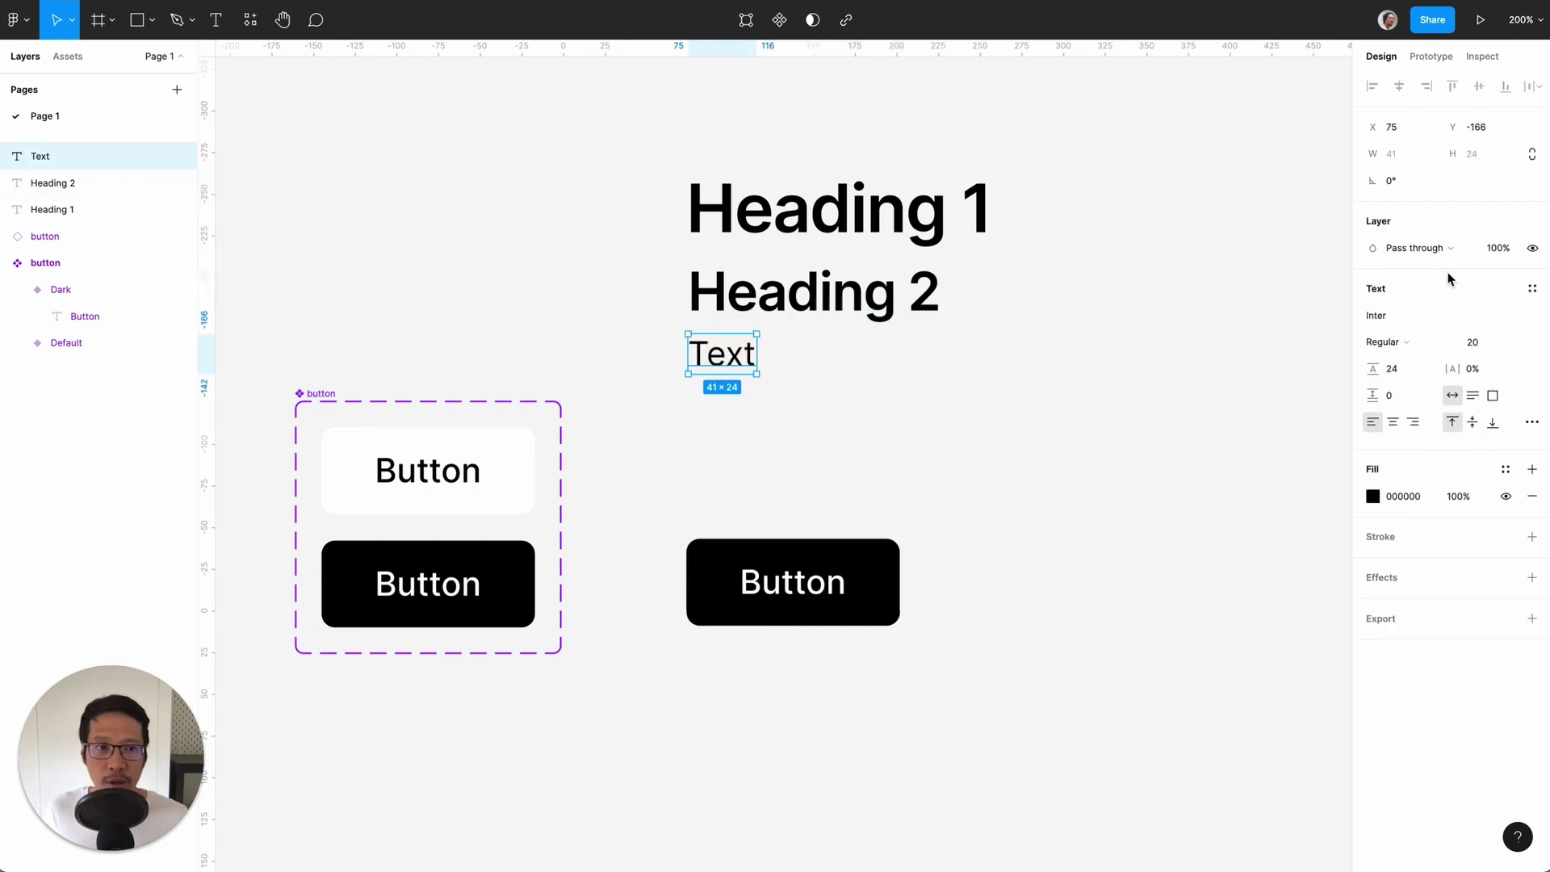
pyautogui.click(1534, 290)
pyautogui.click(1525, 319)
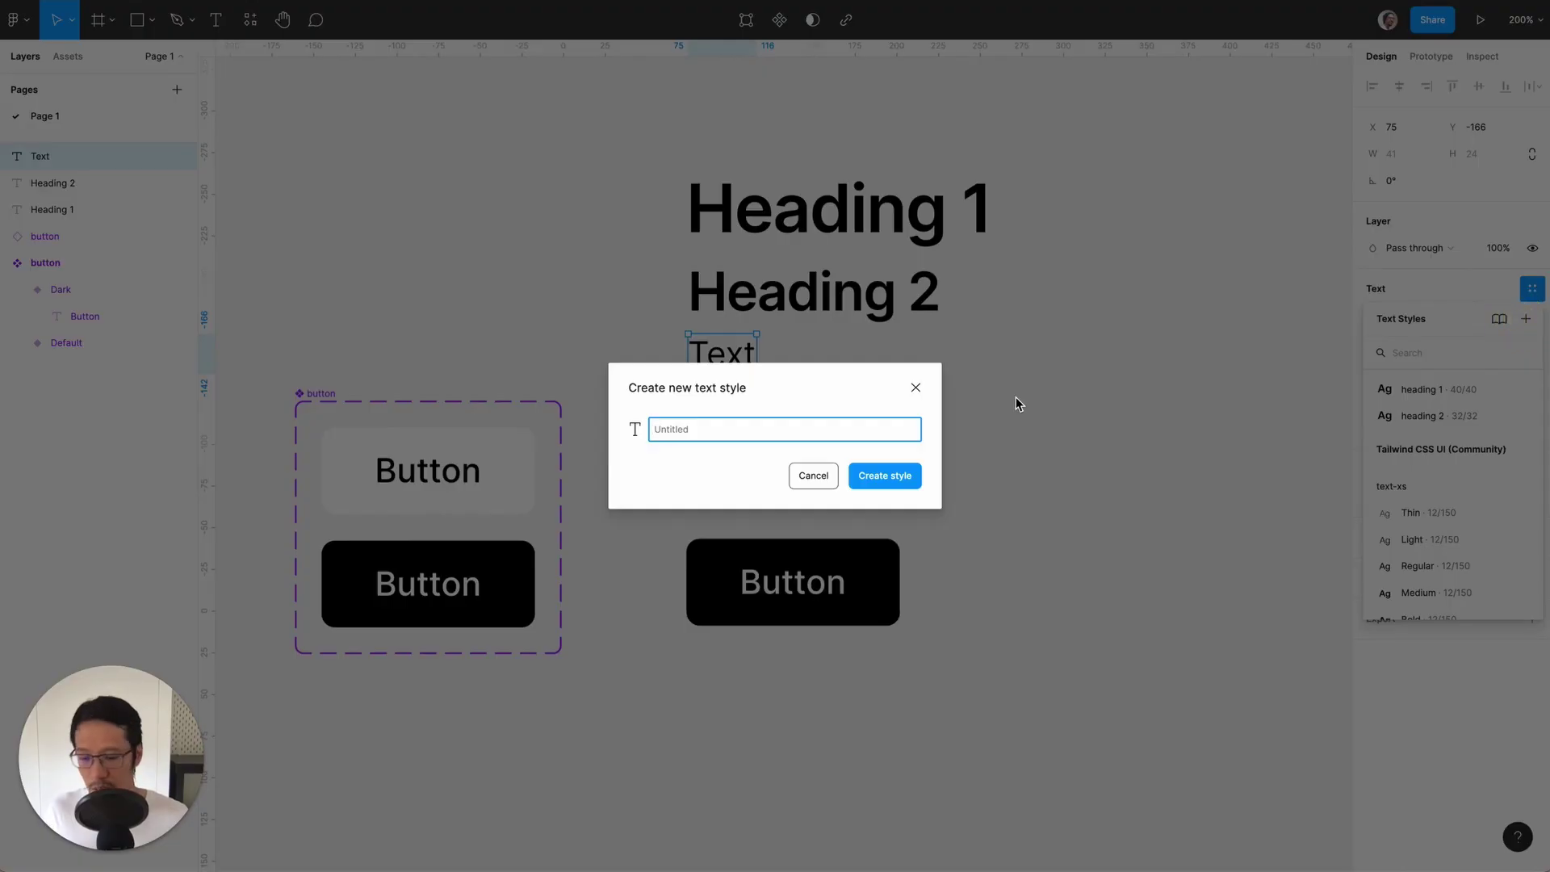
pyautogui.write('text')
pyautogui.press('Return')
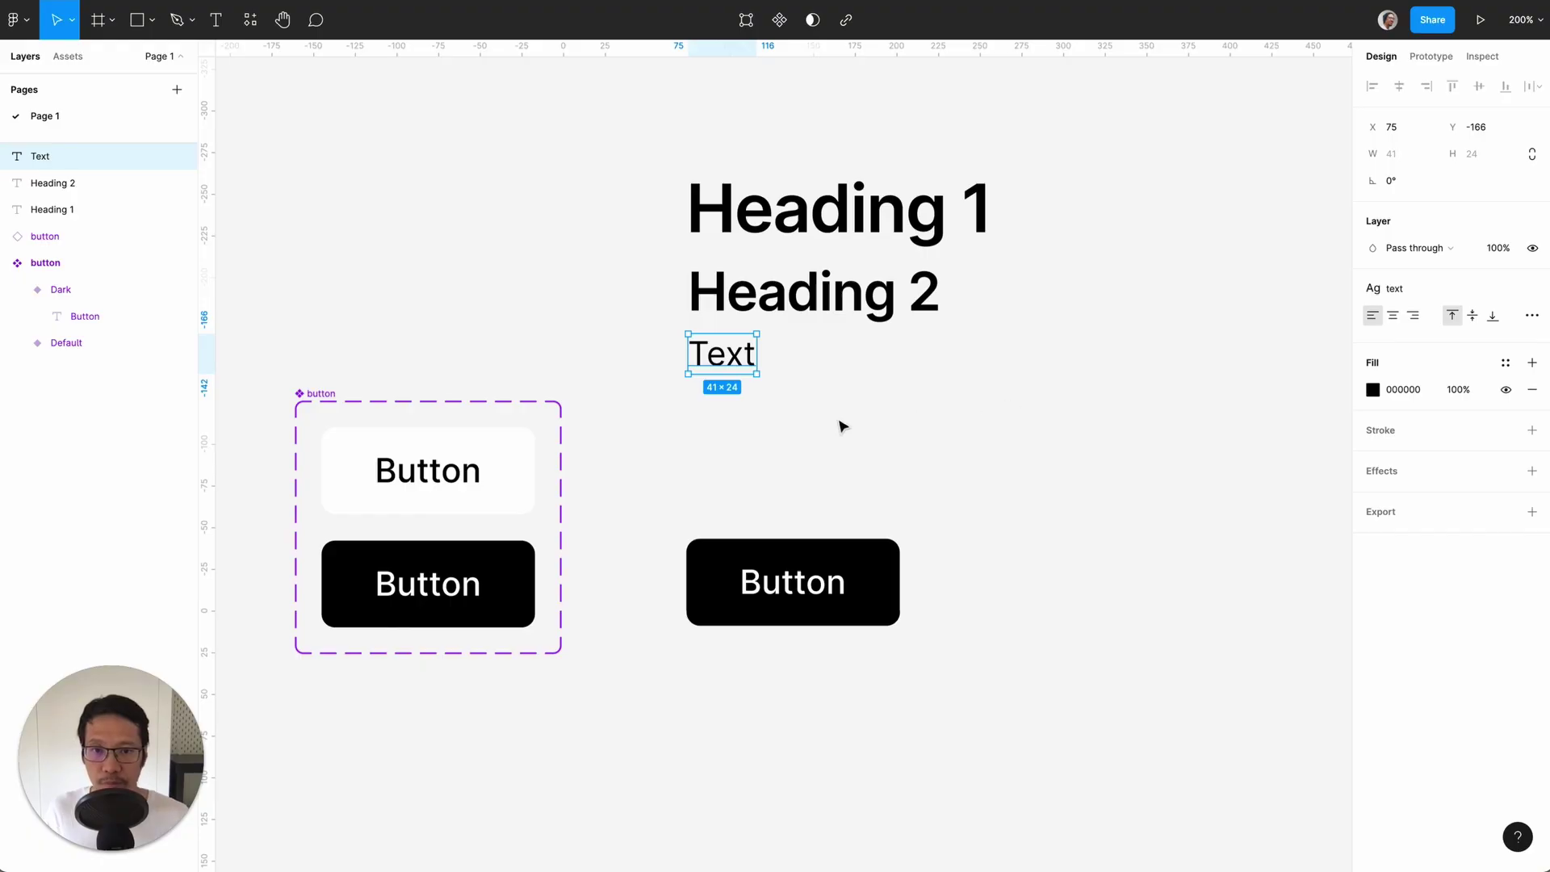
pyautogui.click(757, 419)
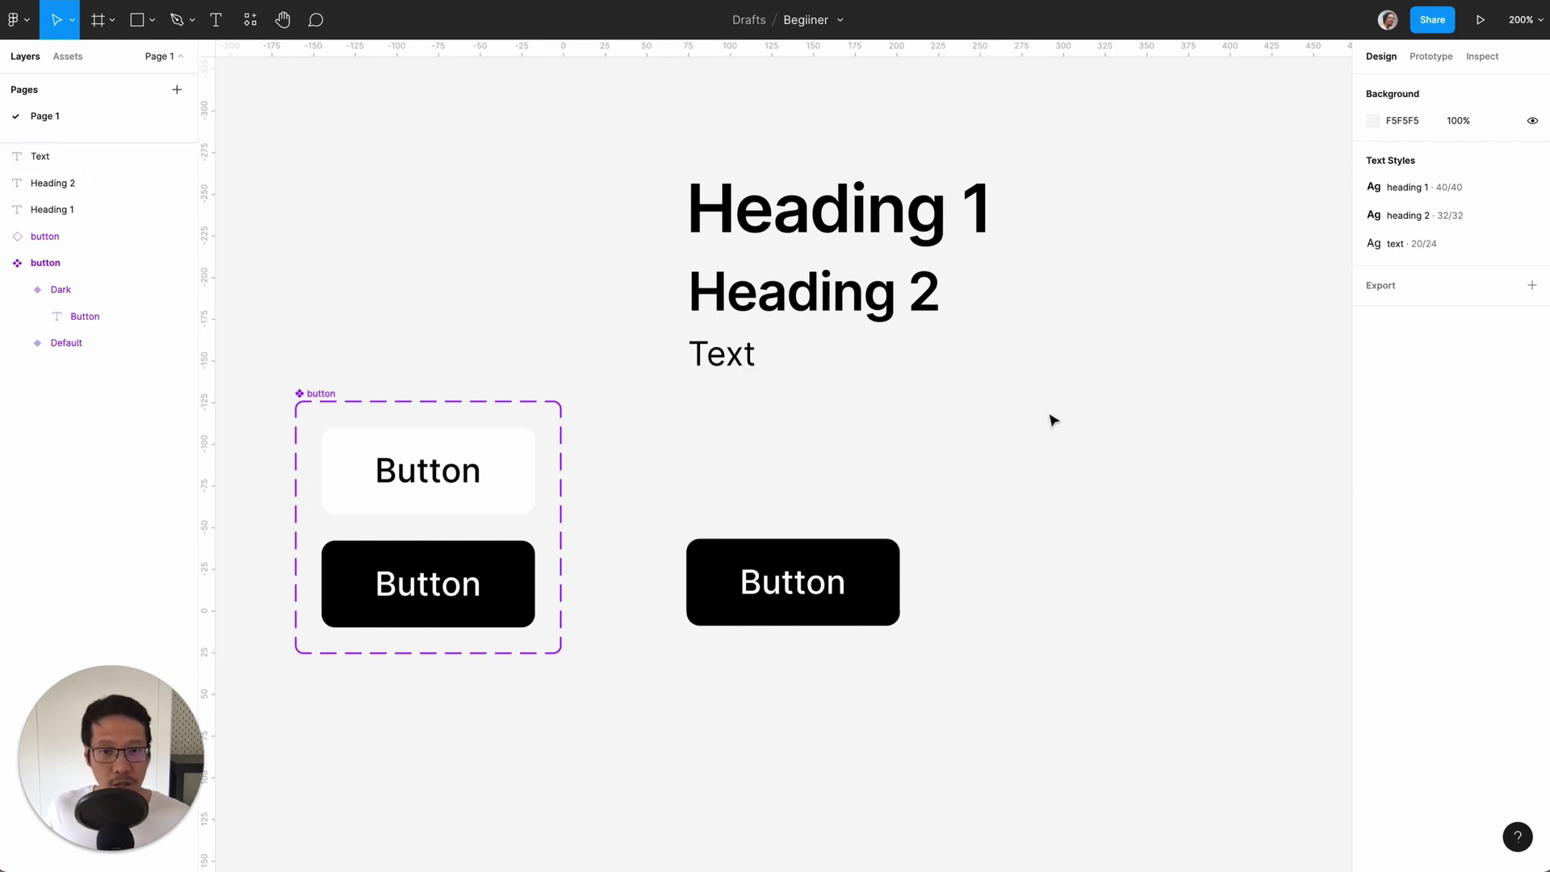
pyautogui.press('t')
pyautogui.click(1110, 365)
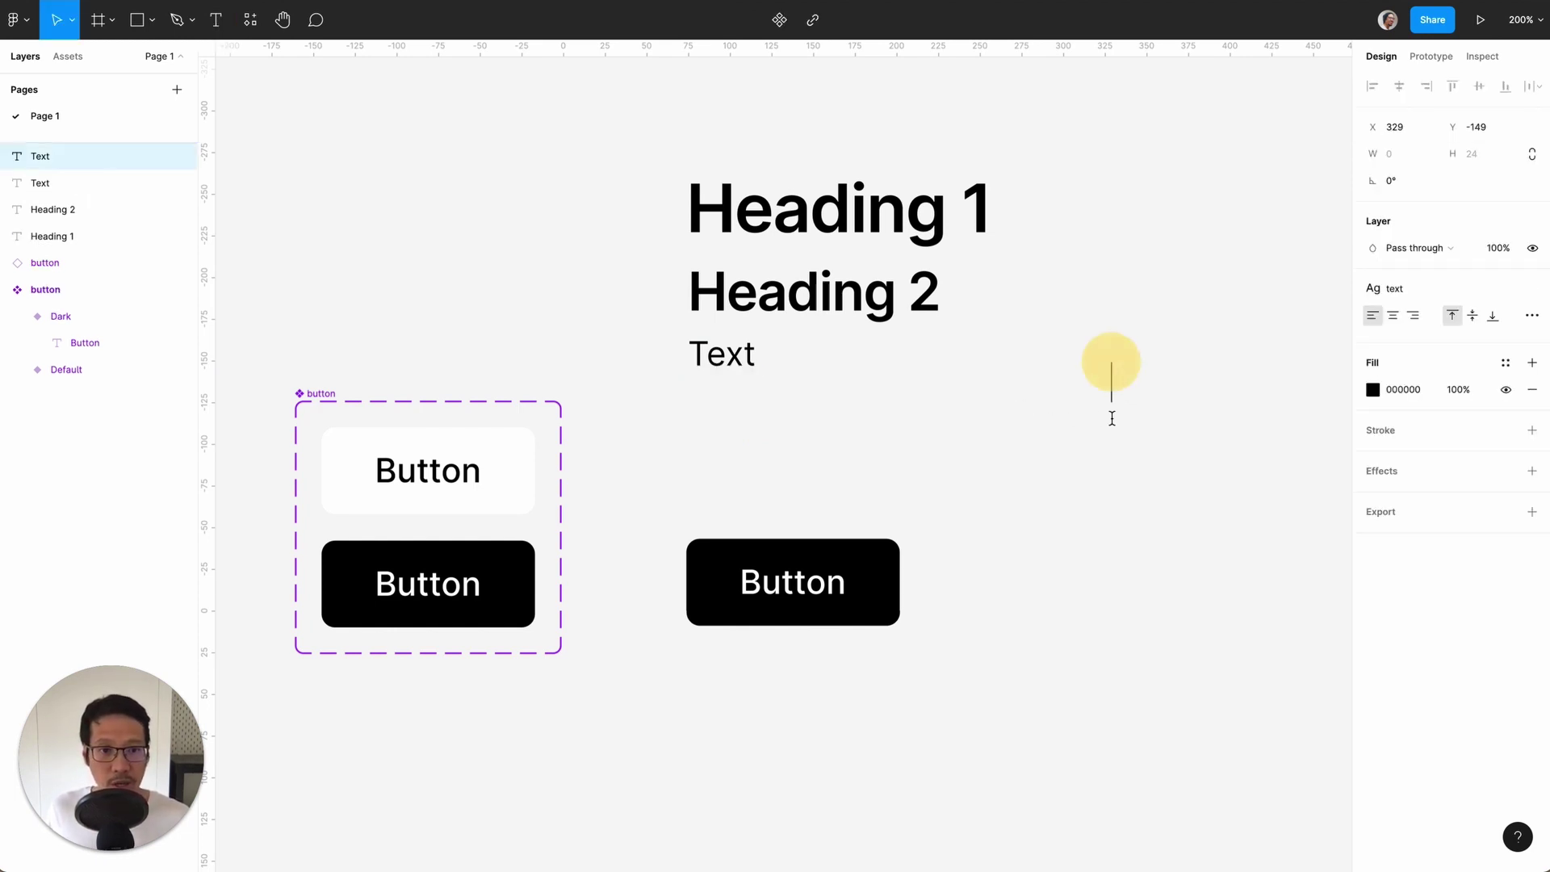
pyautogui.write('asdasdasdasd')
pyautogui.press('Escape')
pyautogui.hscroll(5, 1114, 450)
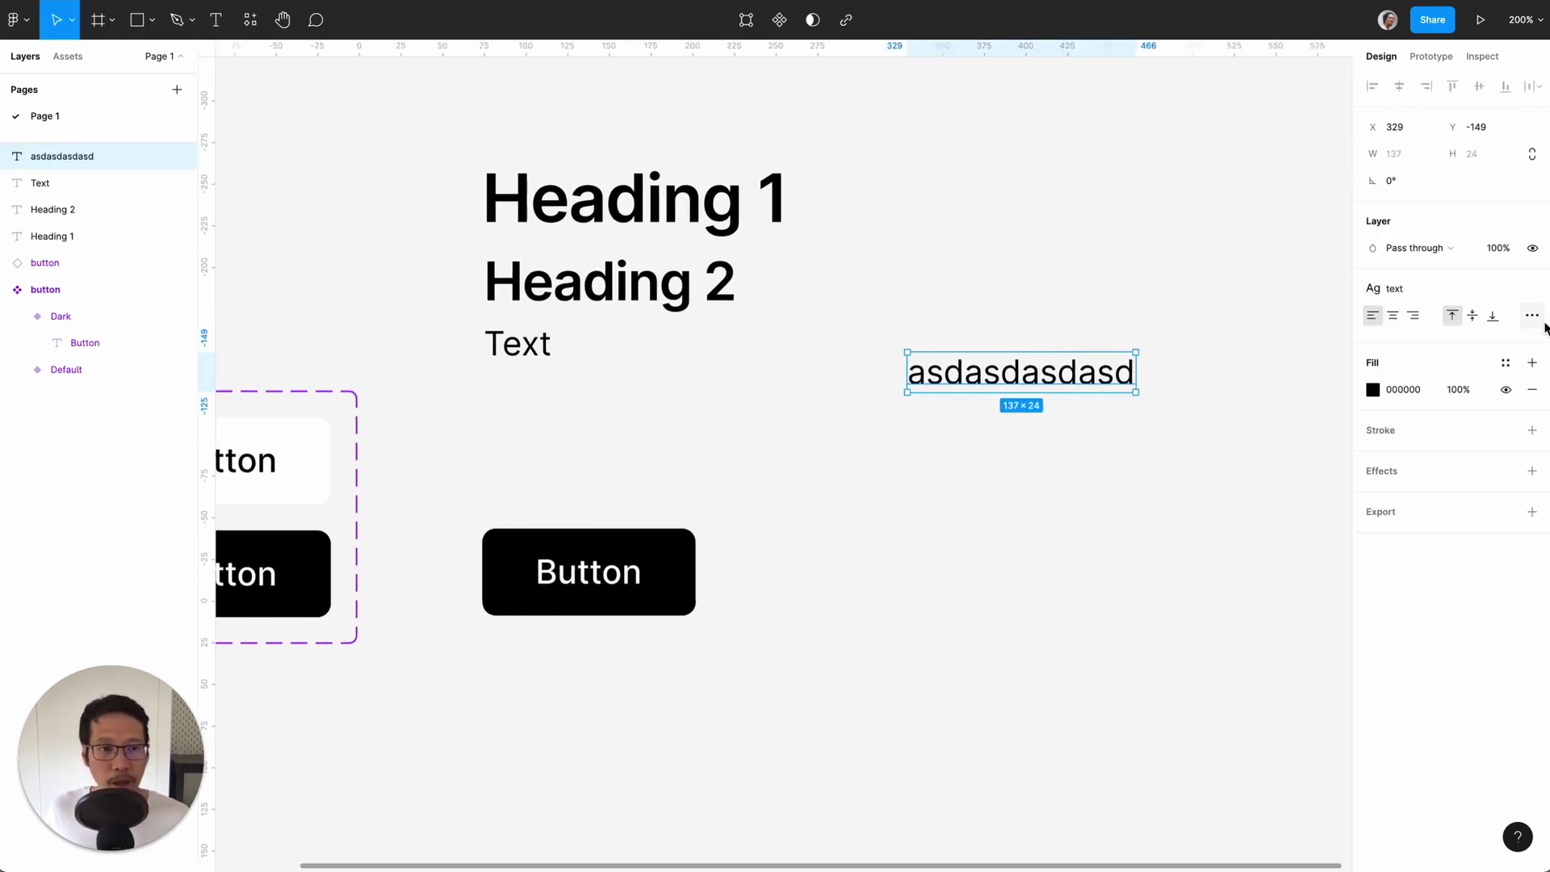
pyautogui.click(1201, 314)
pyautogui.click(1107, 364)
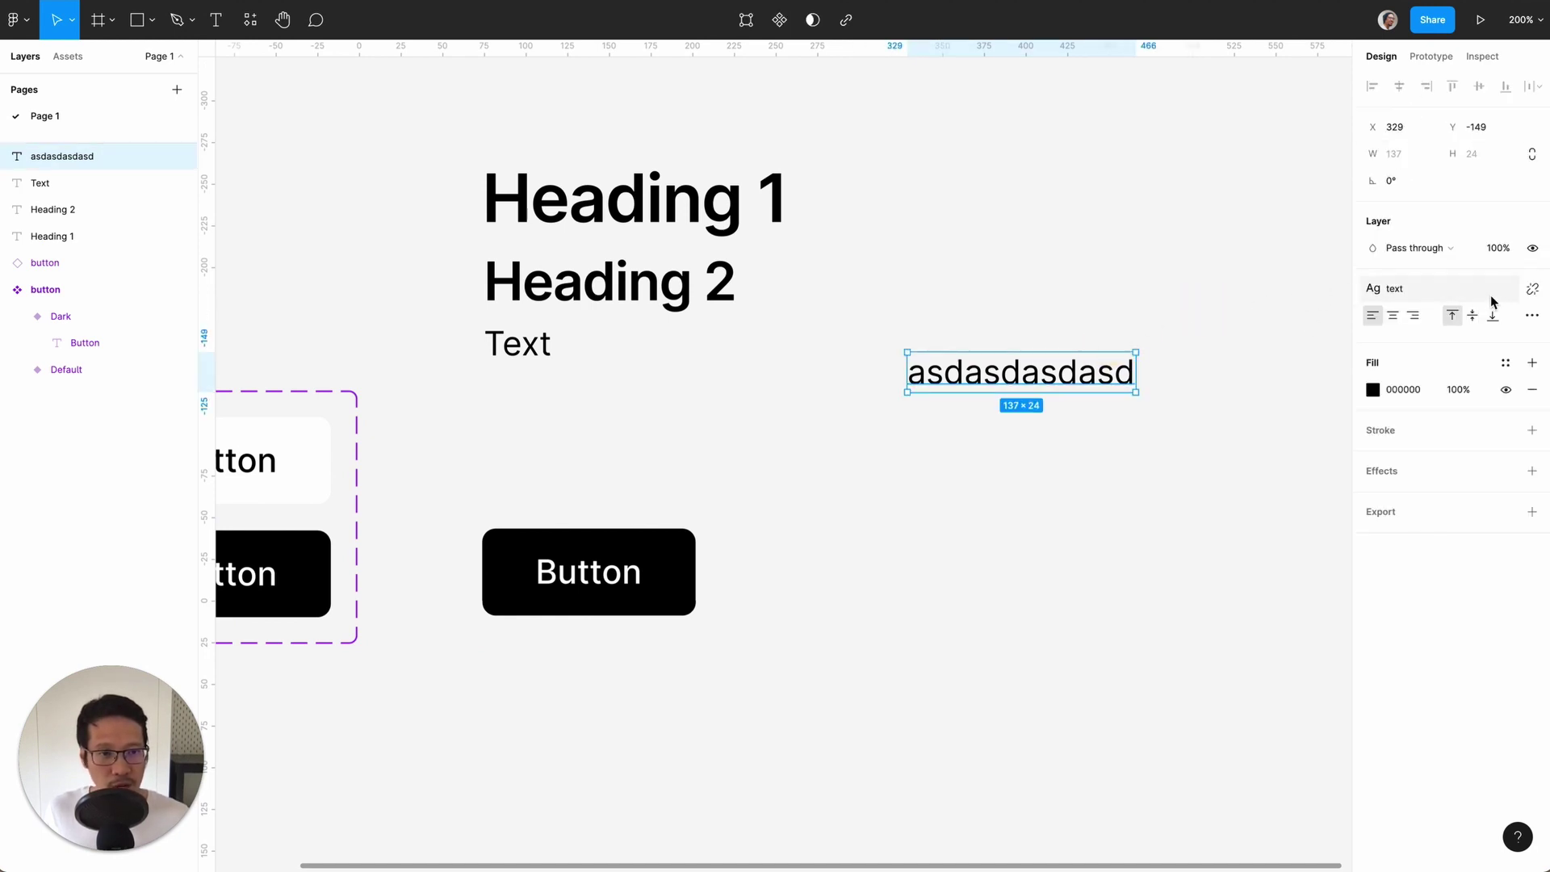
pyautogui.click(1533, 291)
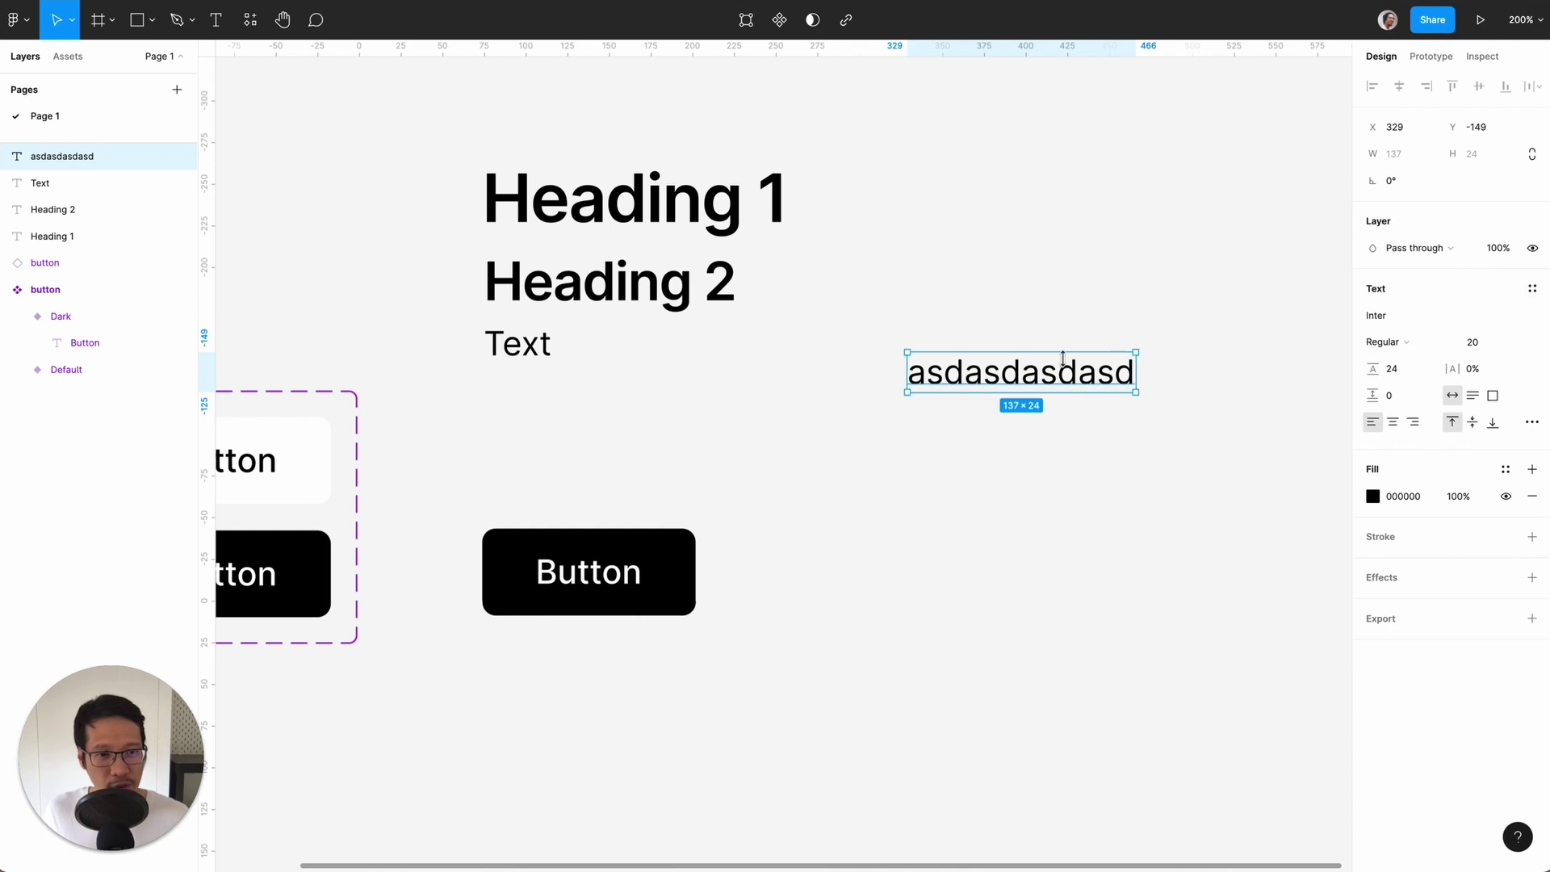
pyautogui.click(1532, 288)
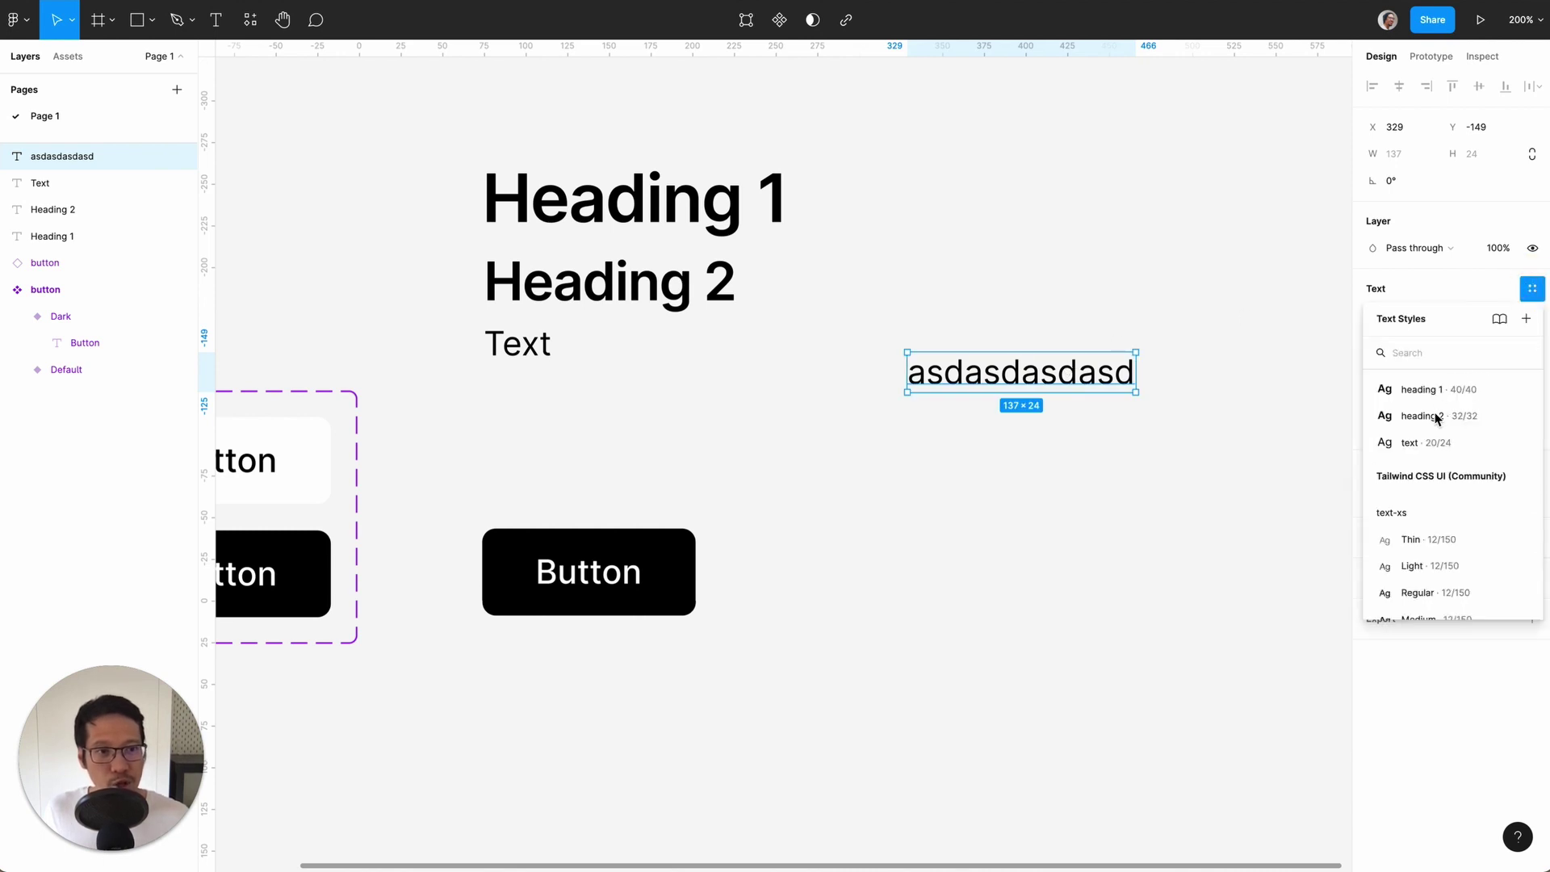
pyautogui.click(1426, 443)
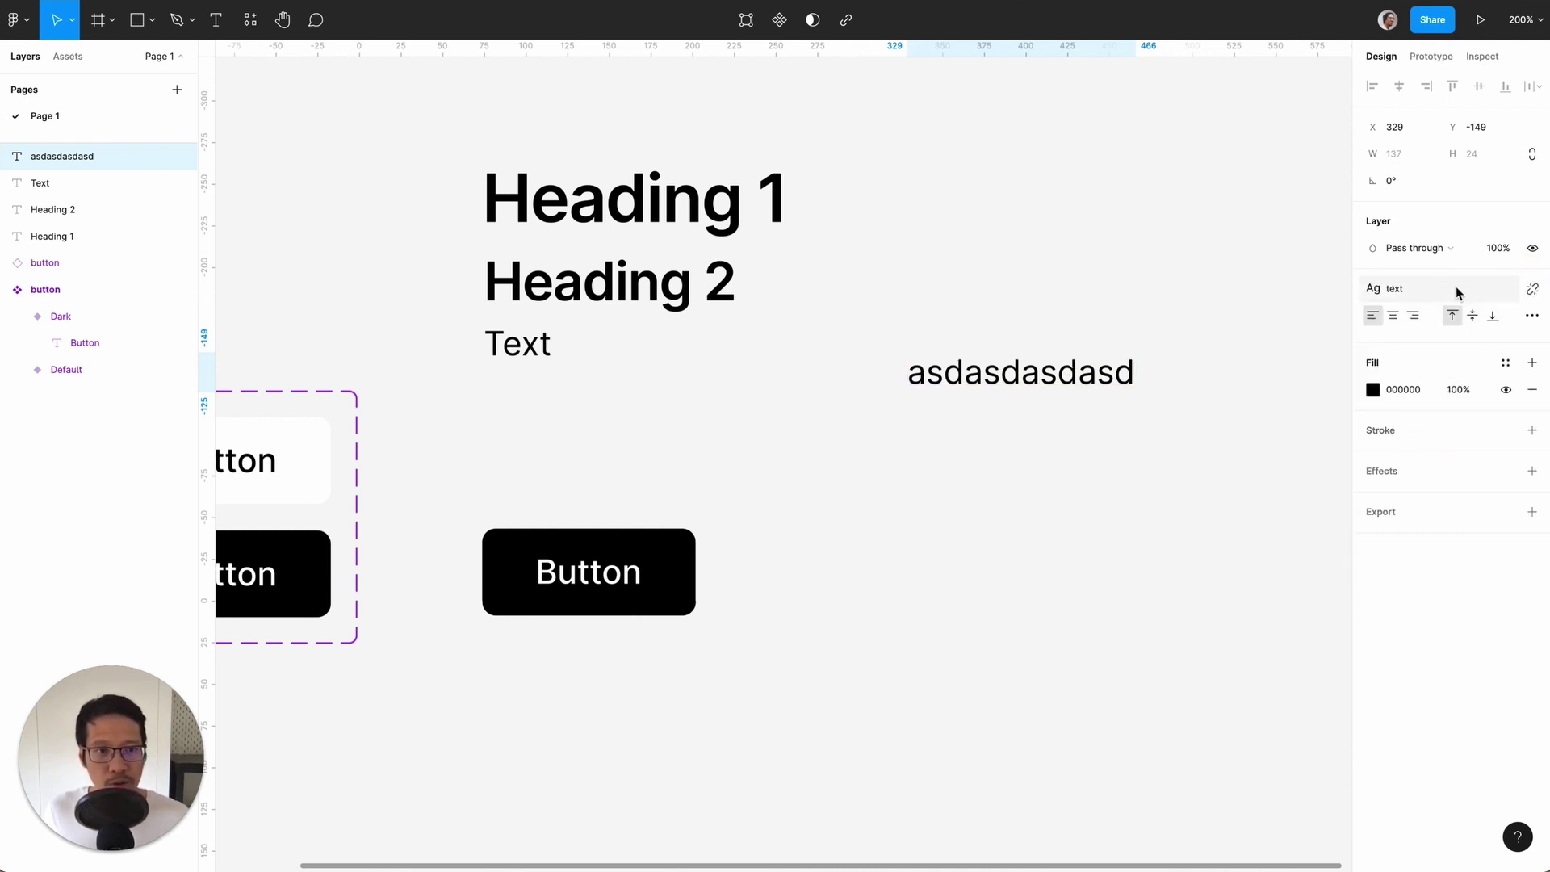
pyautogui.click(1437, 286)
pyautogui.click(1434, 415)
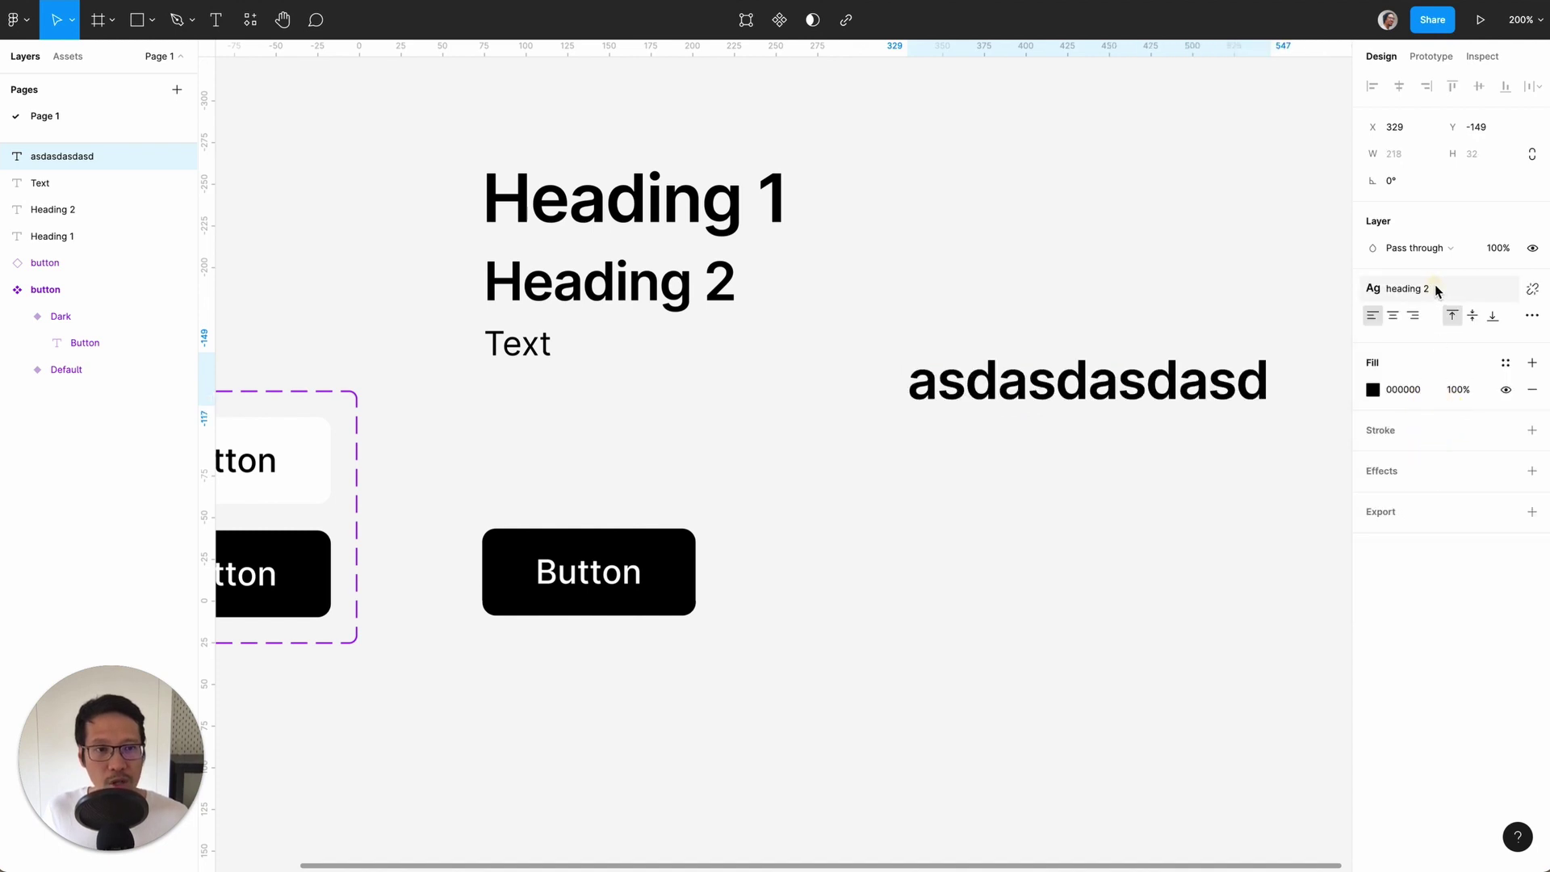
pyautogui.click(1436, 289)
pyautogui.click(1434, 388)
pyautogui.click(998, 554)
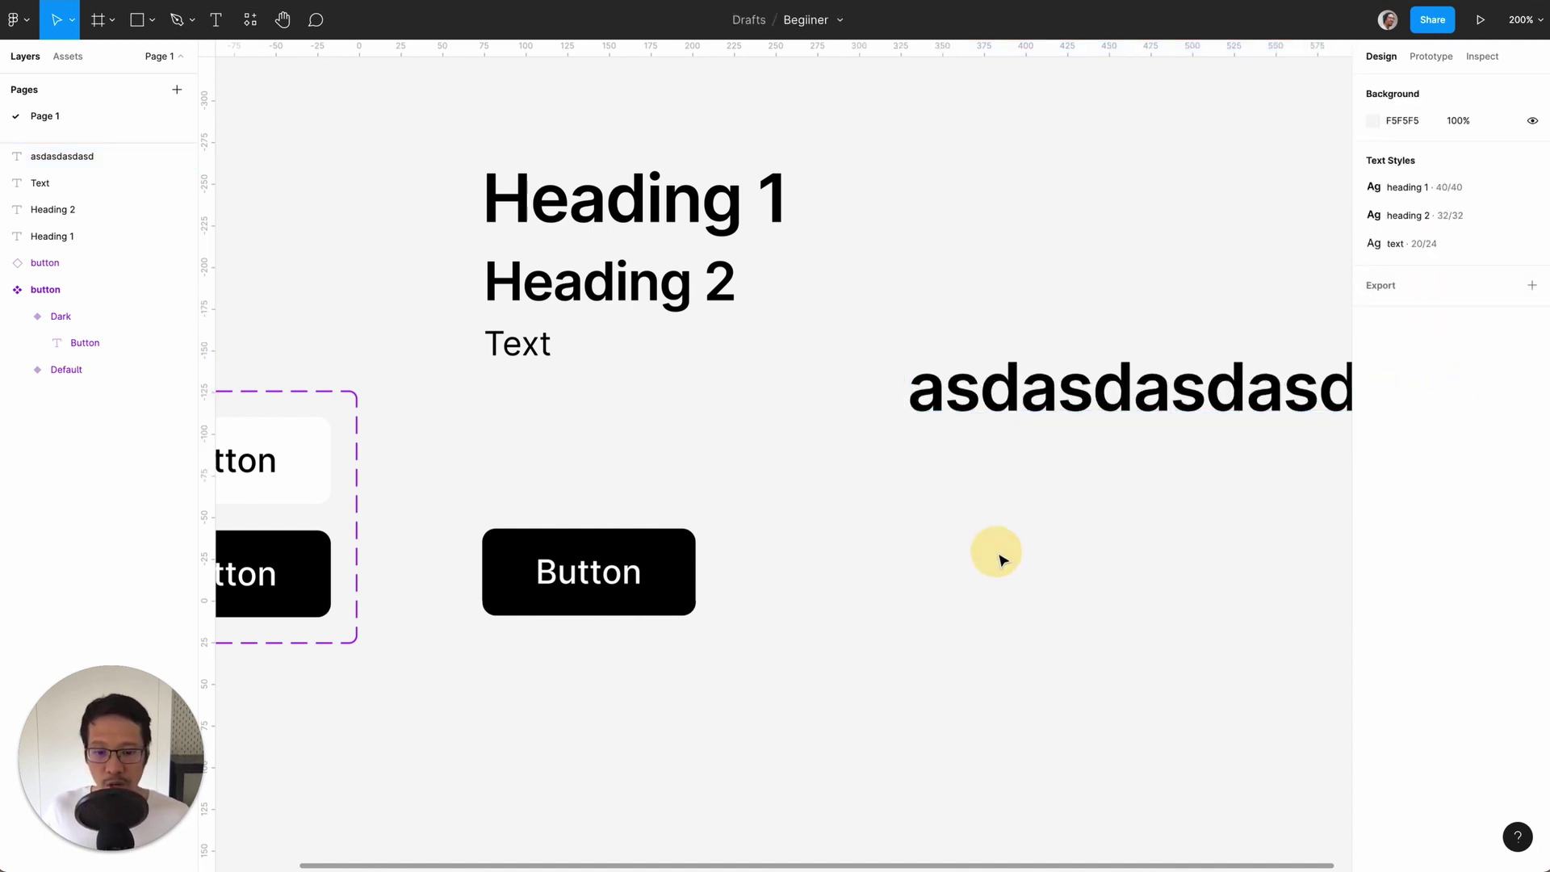
pyautogui.hscroll(4, 1001, 559)
pyautogui.click(993, 383)
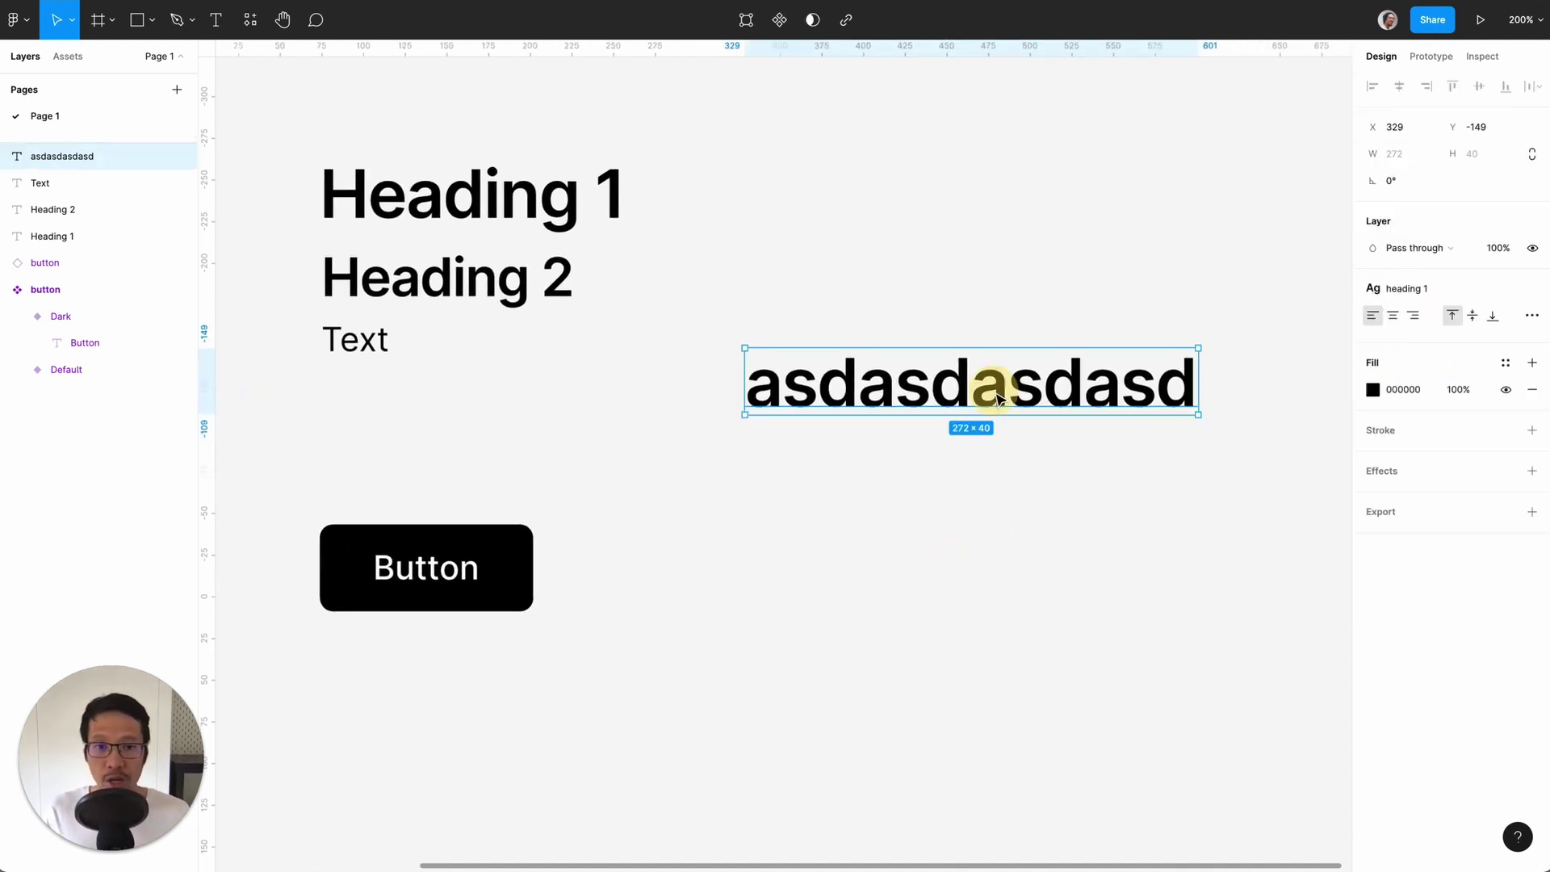
pyautogui.press('Delete')
pyautogui.hscroll(-5, 926, 545)
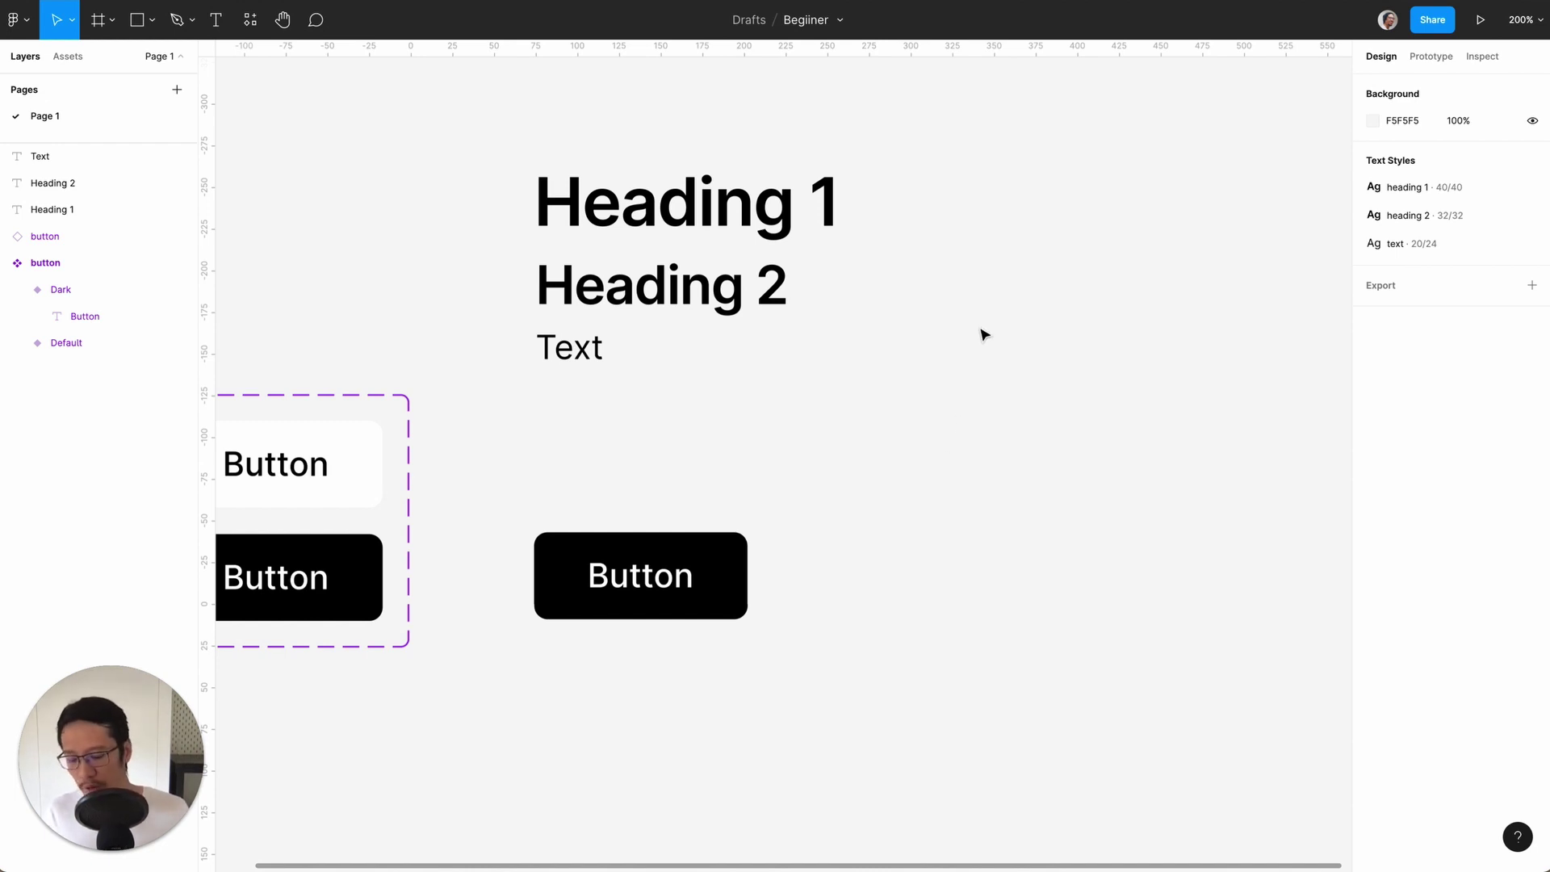
# - Create a 100×100 frame right of the headings and a duplicate filled 000000 black
pyautogui.press('f')
pyautogui.click(975, 203)
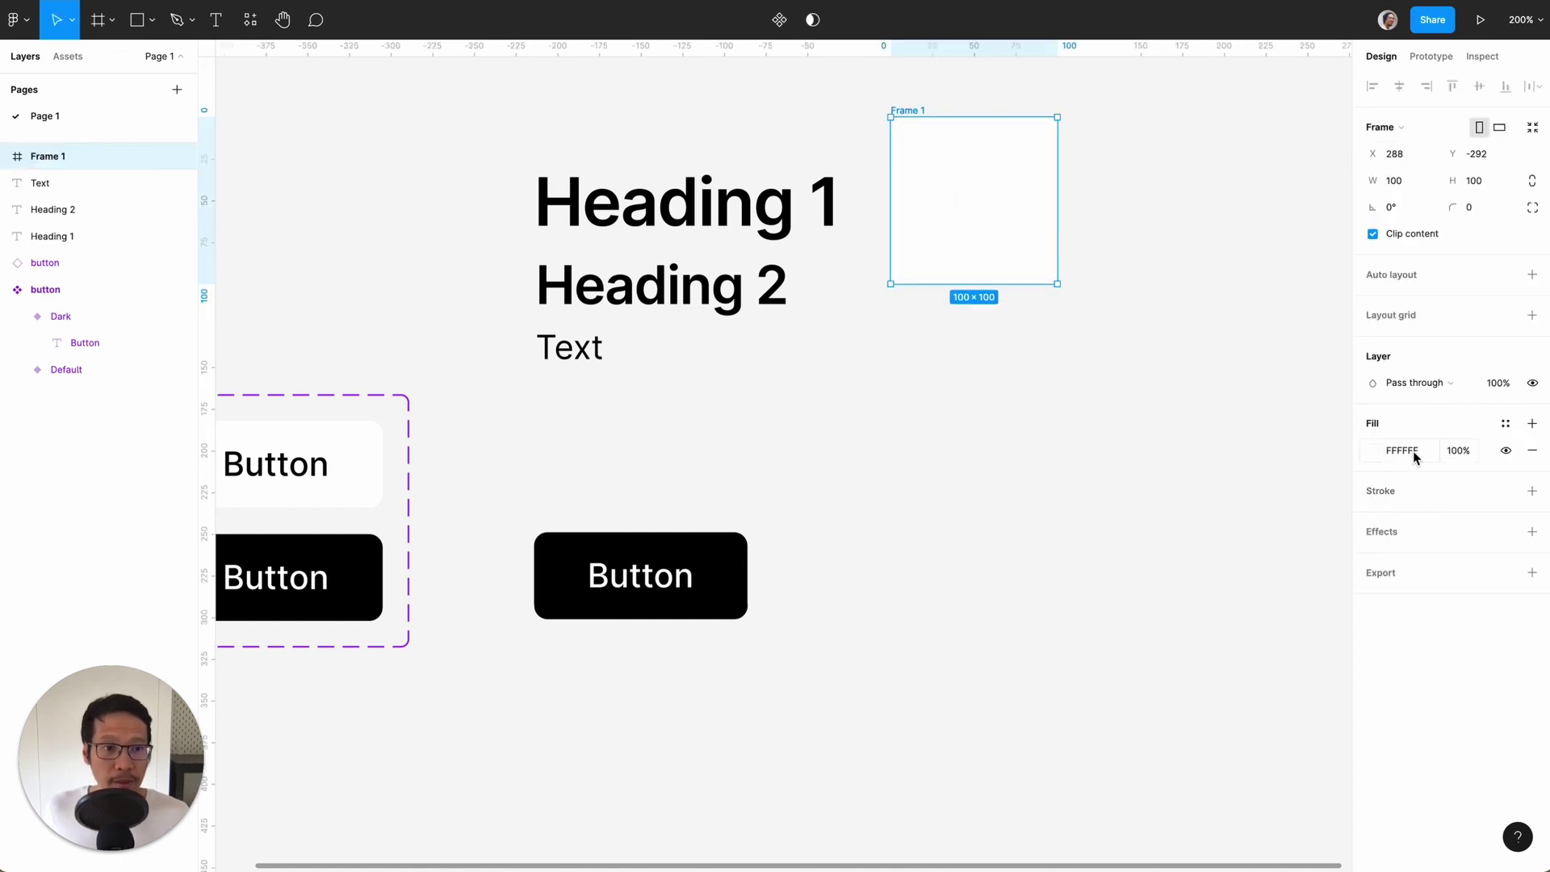
pyautogui.hotkey('ctrl', 'd')
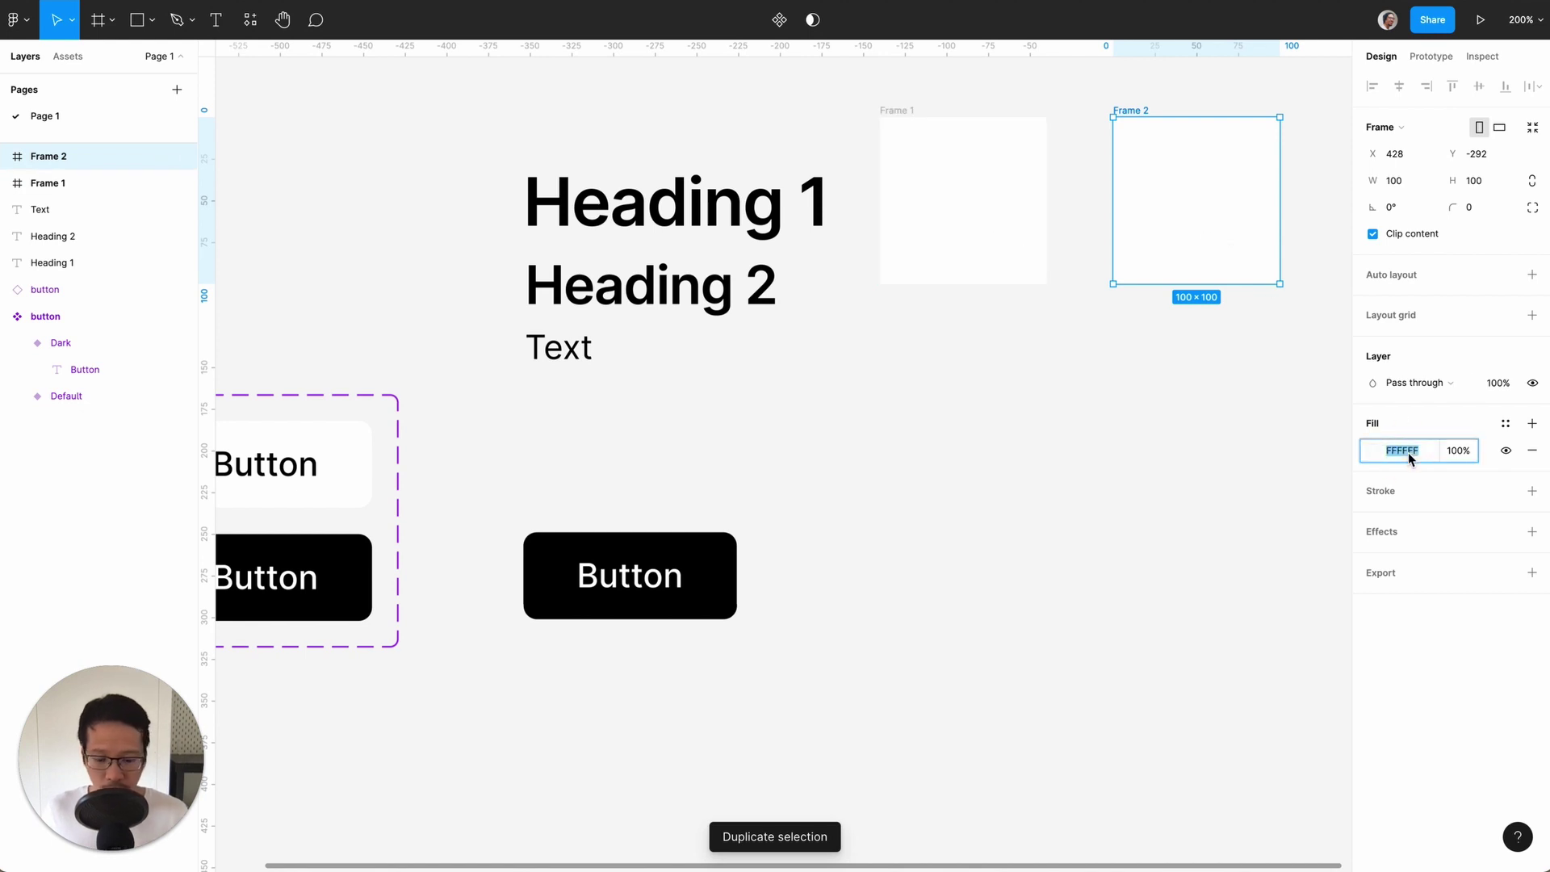
pyautogui.write('0000')
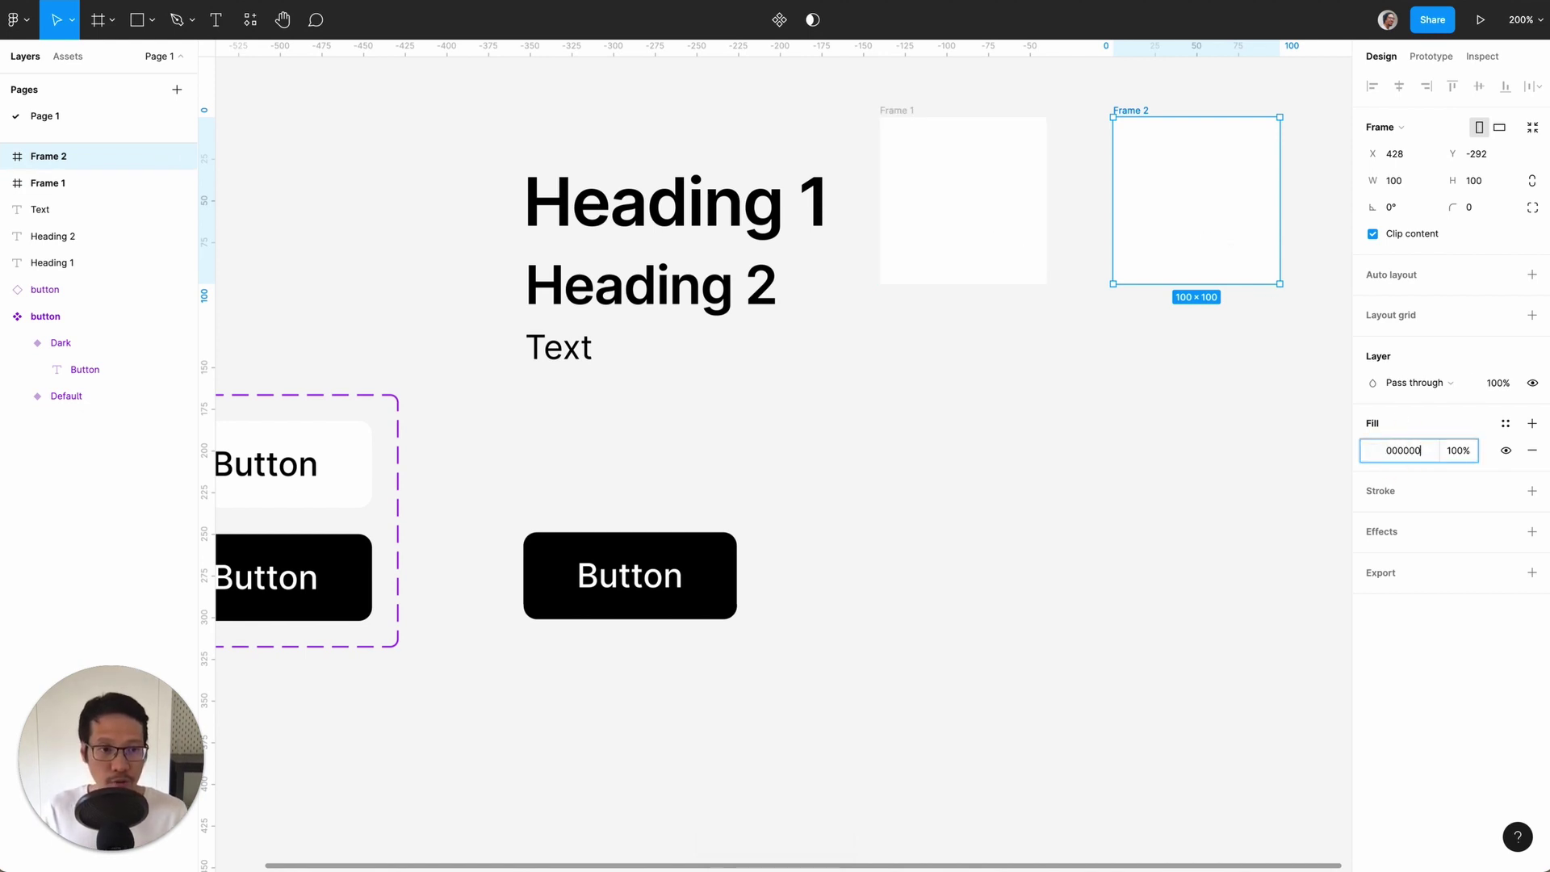
pyautogui.write('00')
pyautogui.press('Return')
# - Save Frame 1's fill as a color style named 'white'
pyautogui.click(984, 215)
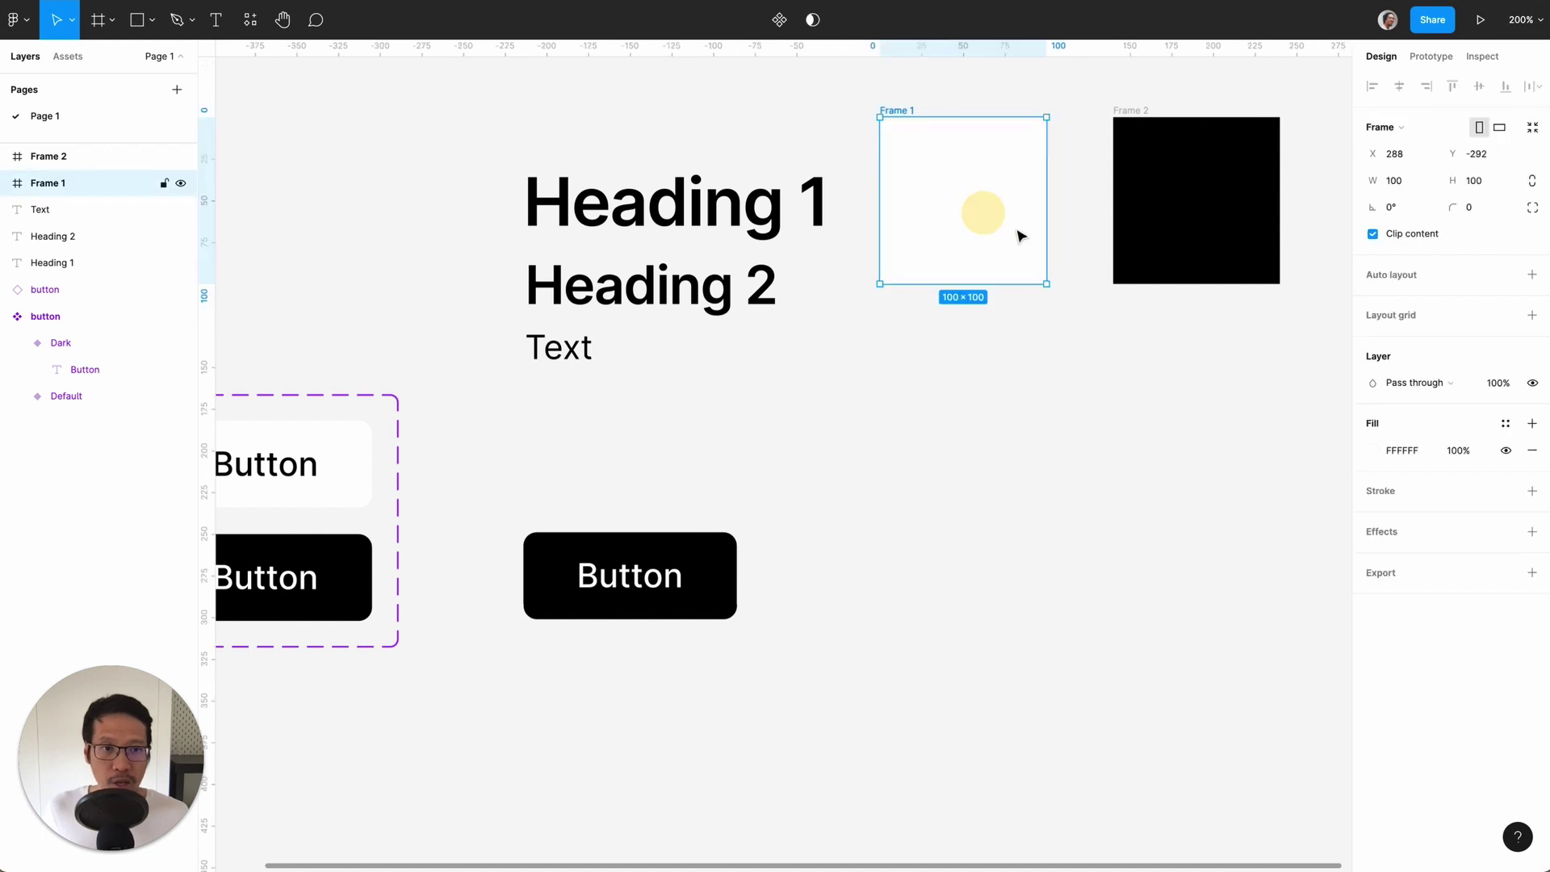
pyautogui.click(1506, 425)
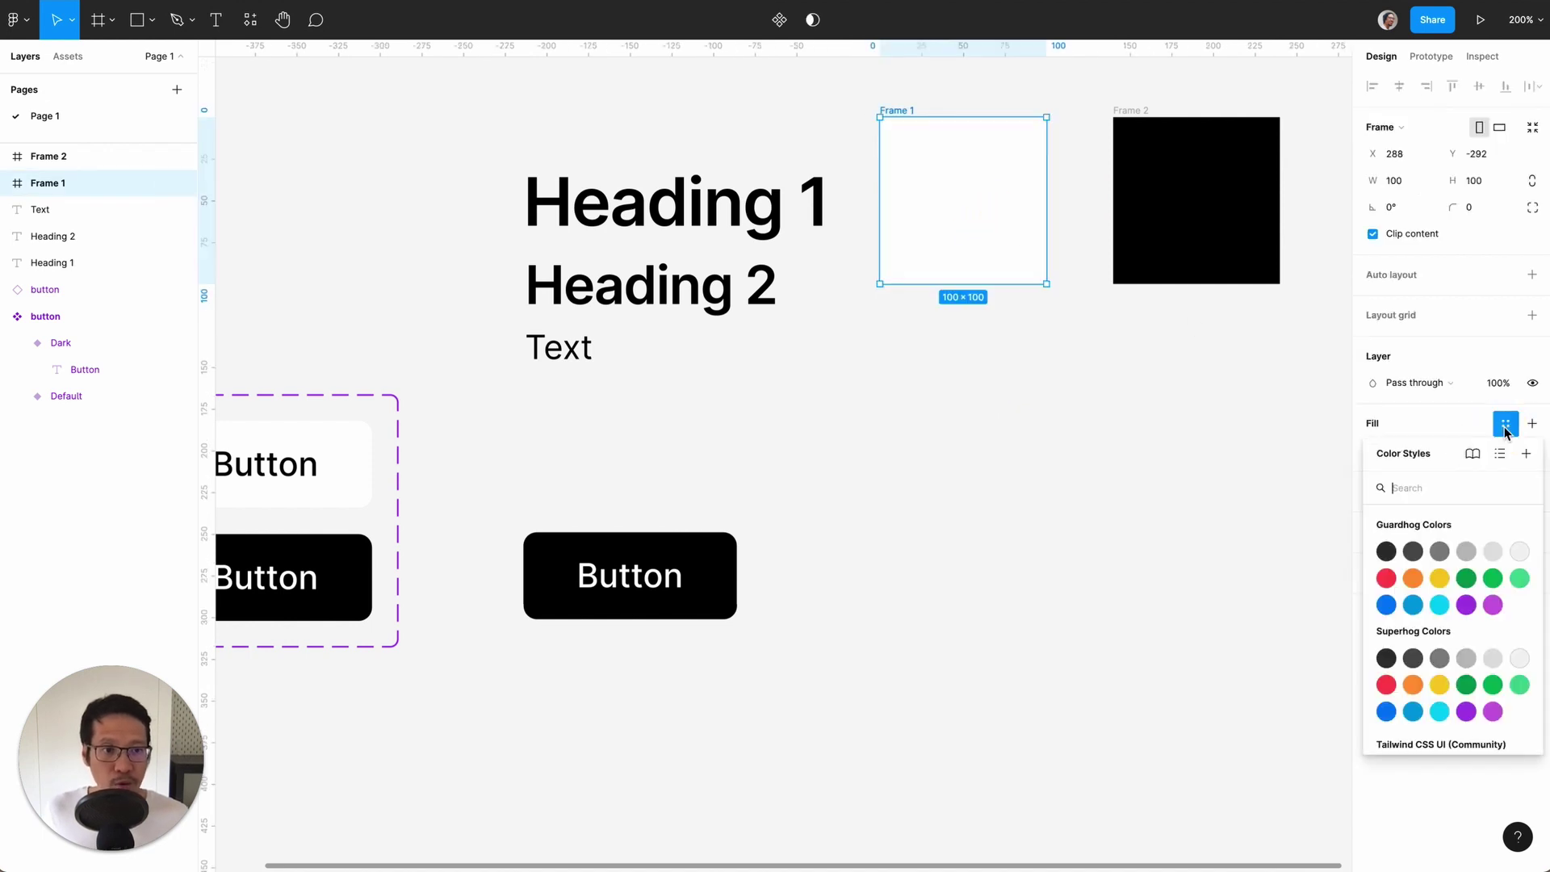
pyautogui.click(1526, 454)
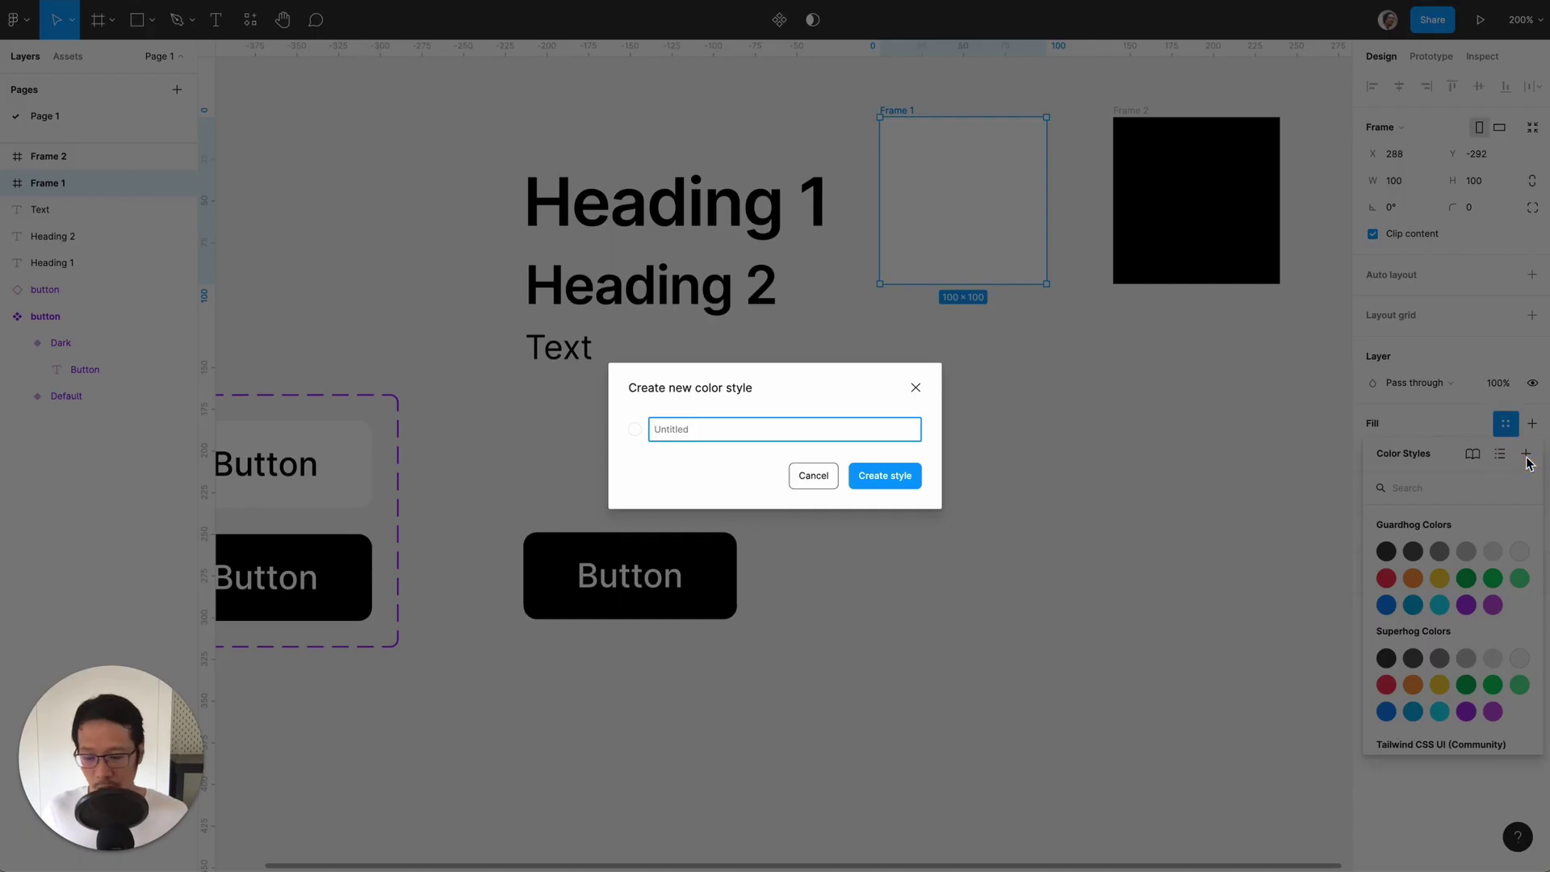
pyautogui.write('white')
pyautogui.press('Return')
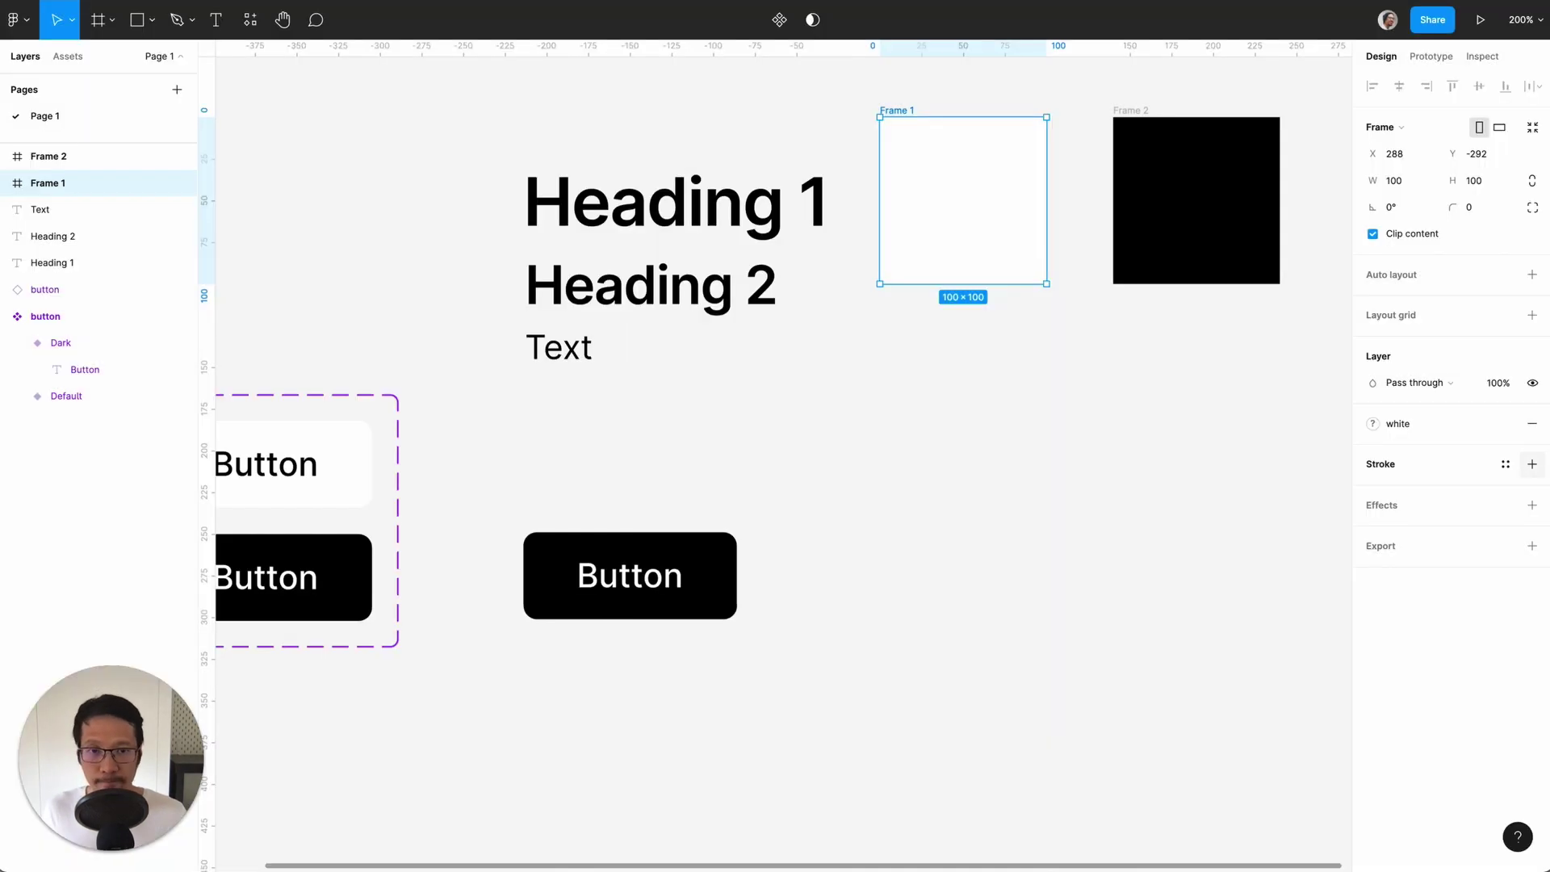
# - Save Frame 2's black fill as a color style named 'black'
pyautogui.click(1140, 205)
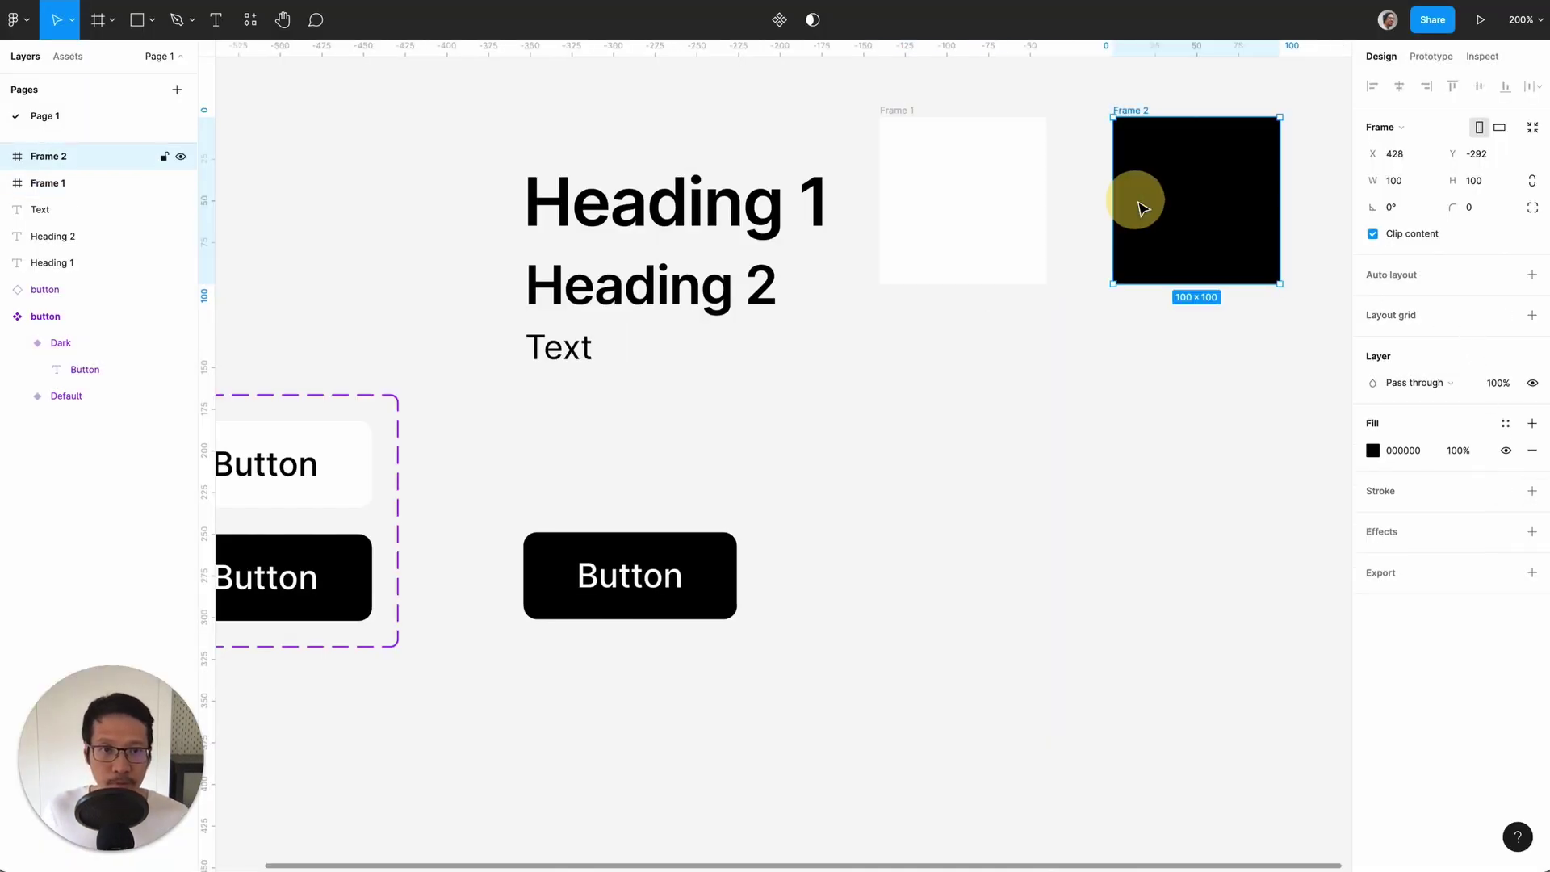
pyautogui.click(1533, 423)
pyautogui.click(1532, 449)
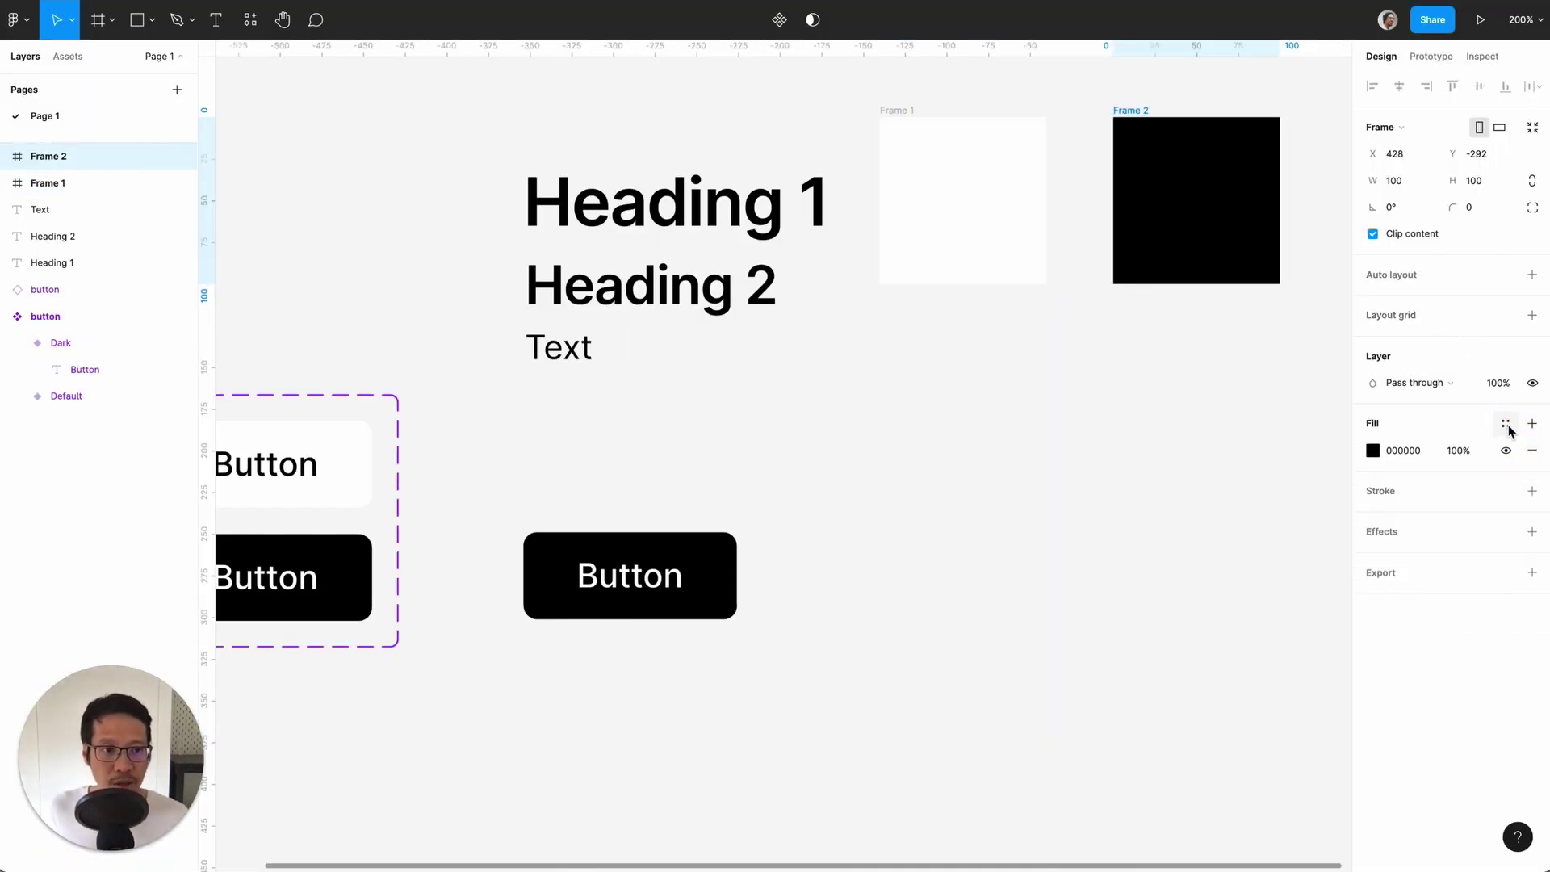
pyautogui.click(1505, 423)
pyautogui.click(1526, 452)
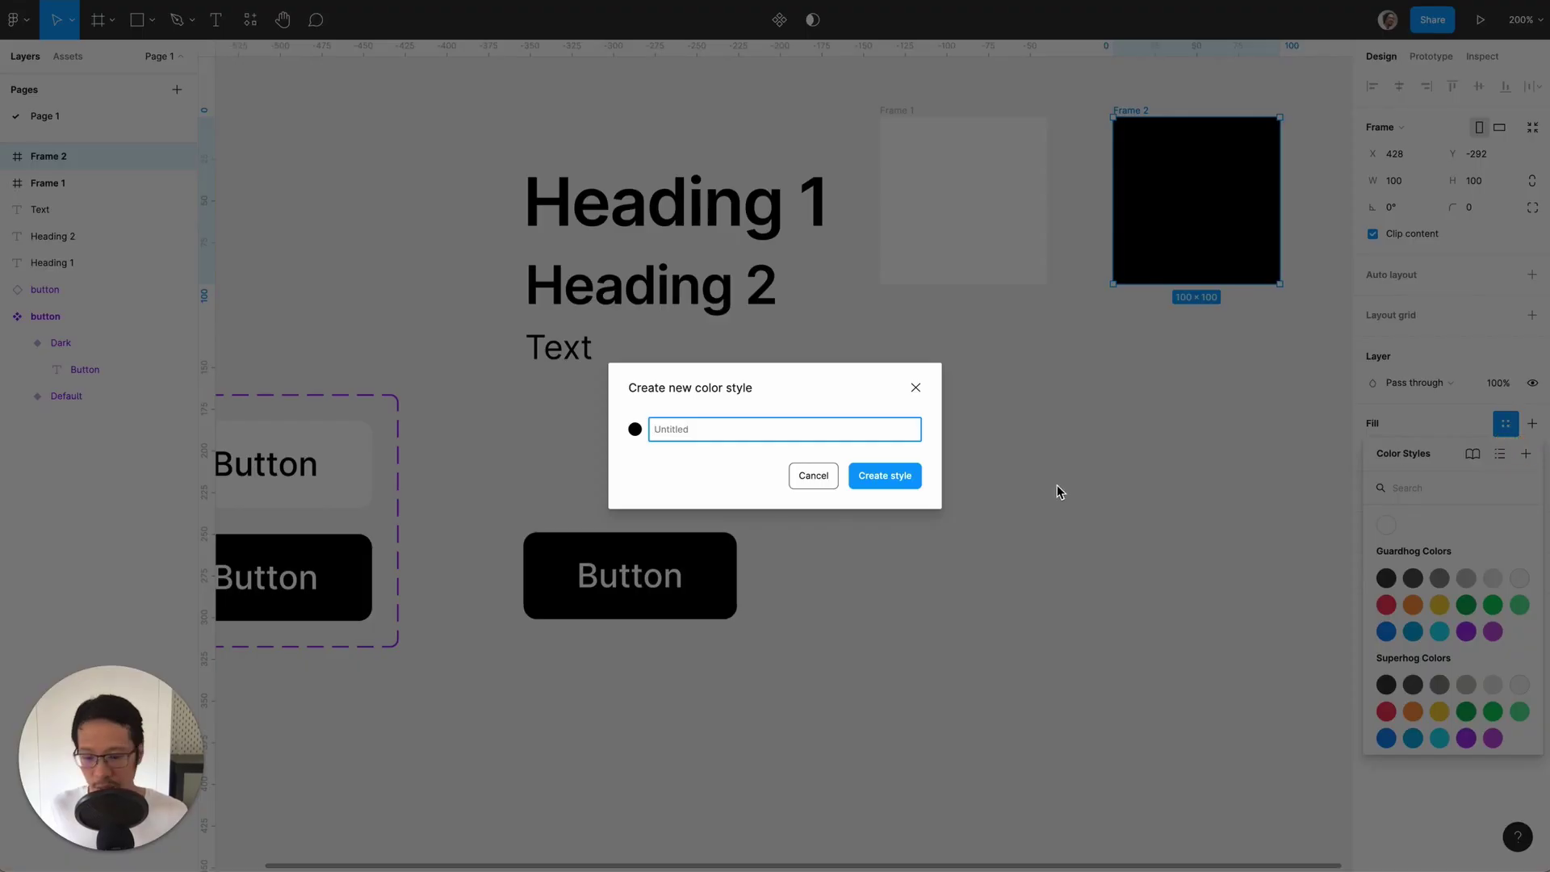
pyautogui.write('black')
pyautogui.press('Return')
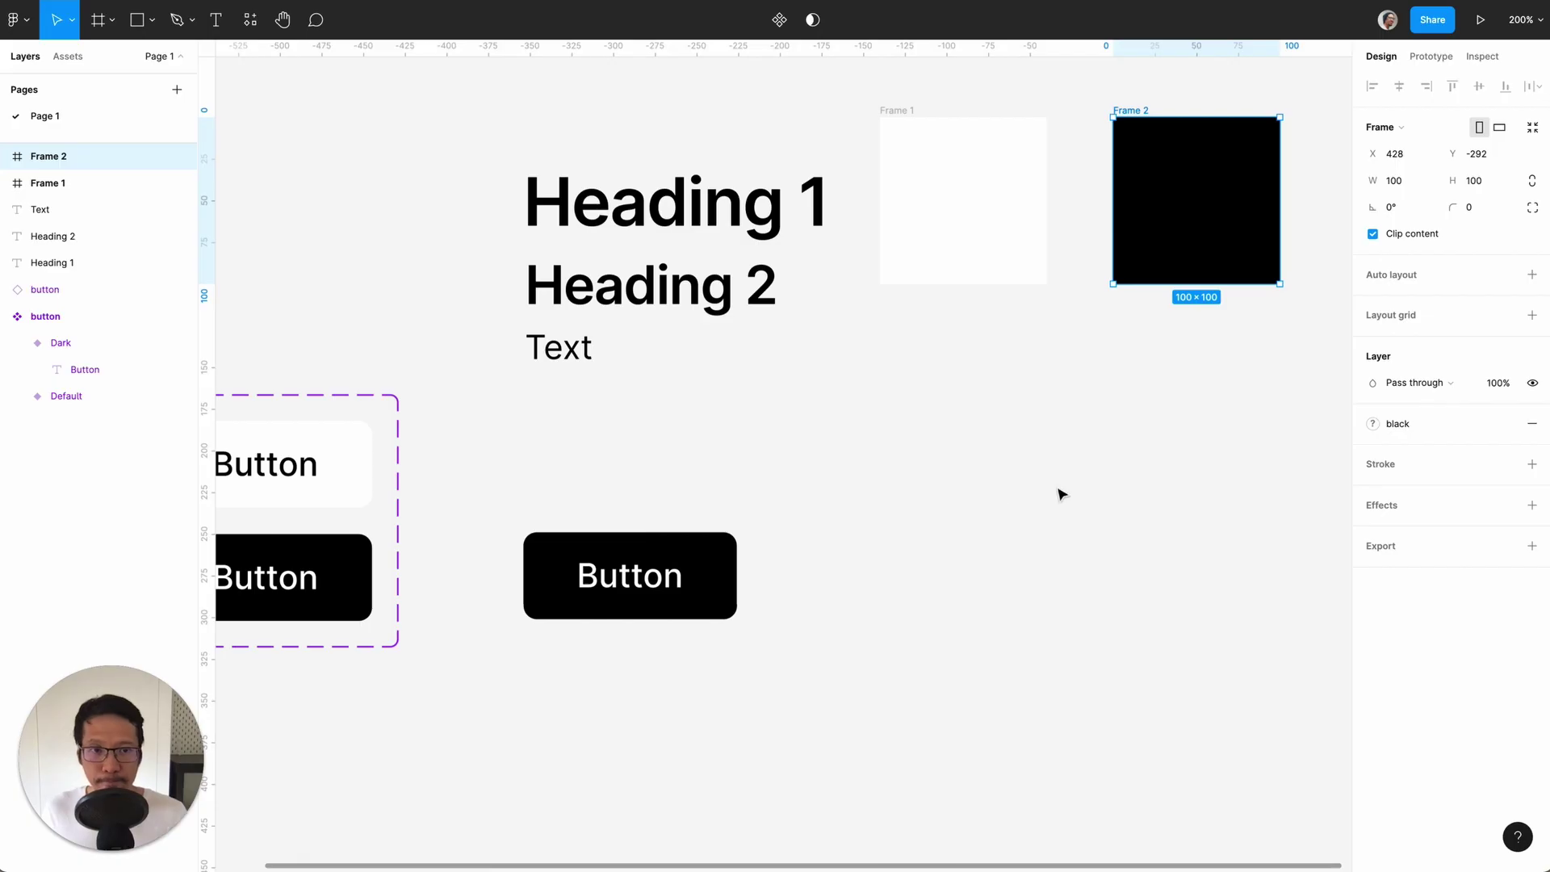
pyautogui.click(727, 472)
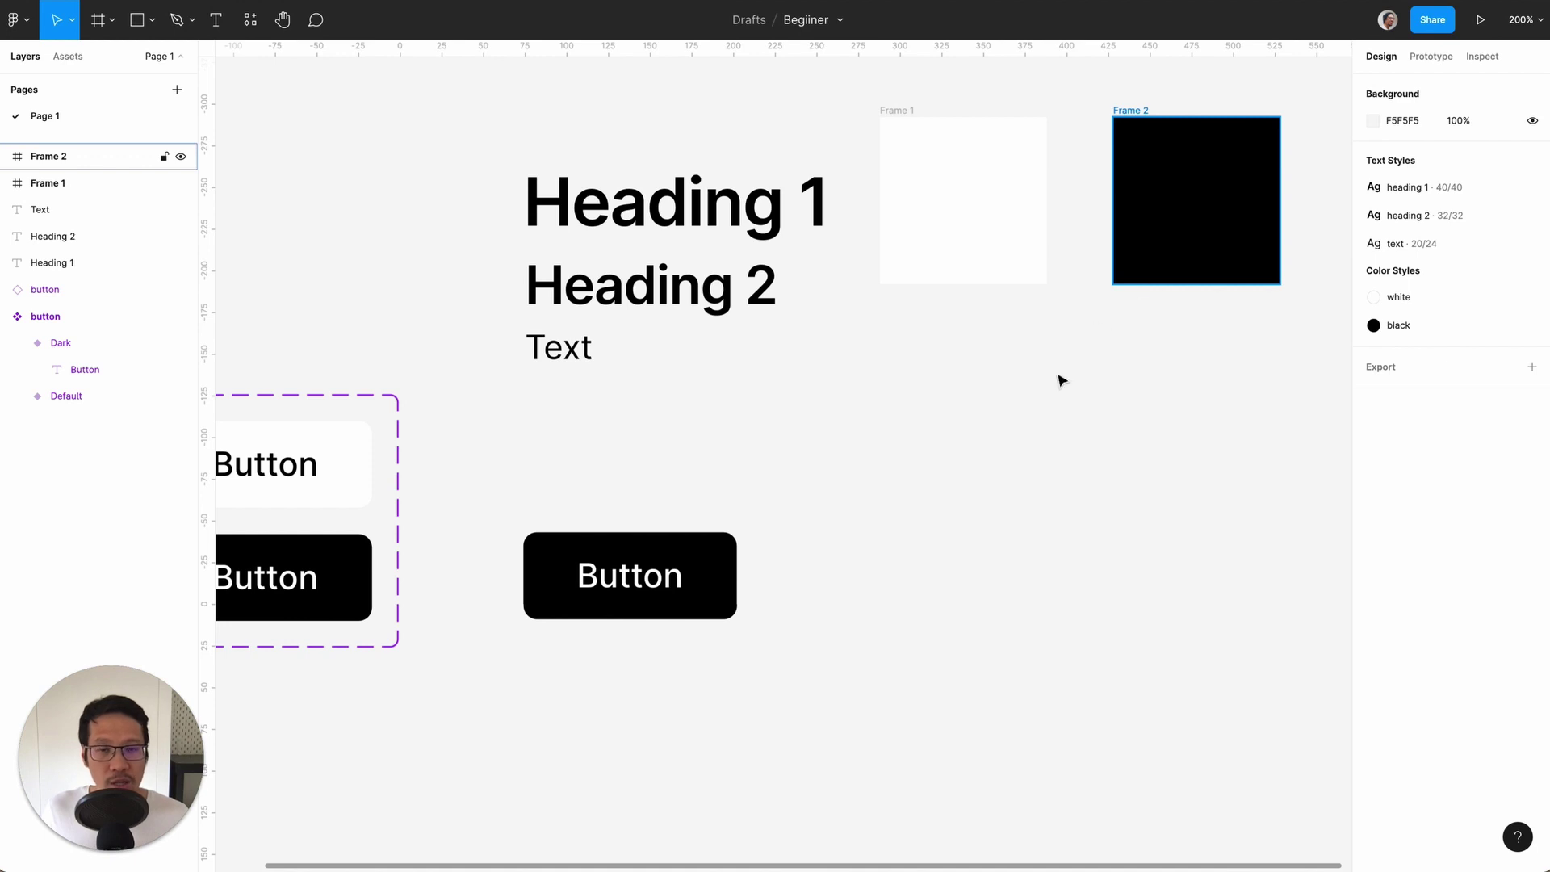
pyautogui.click(1069, 519)
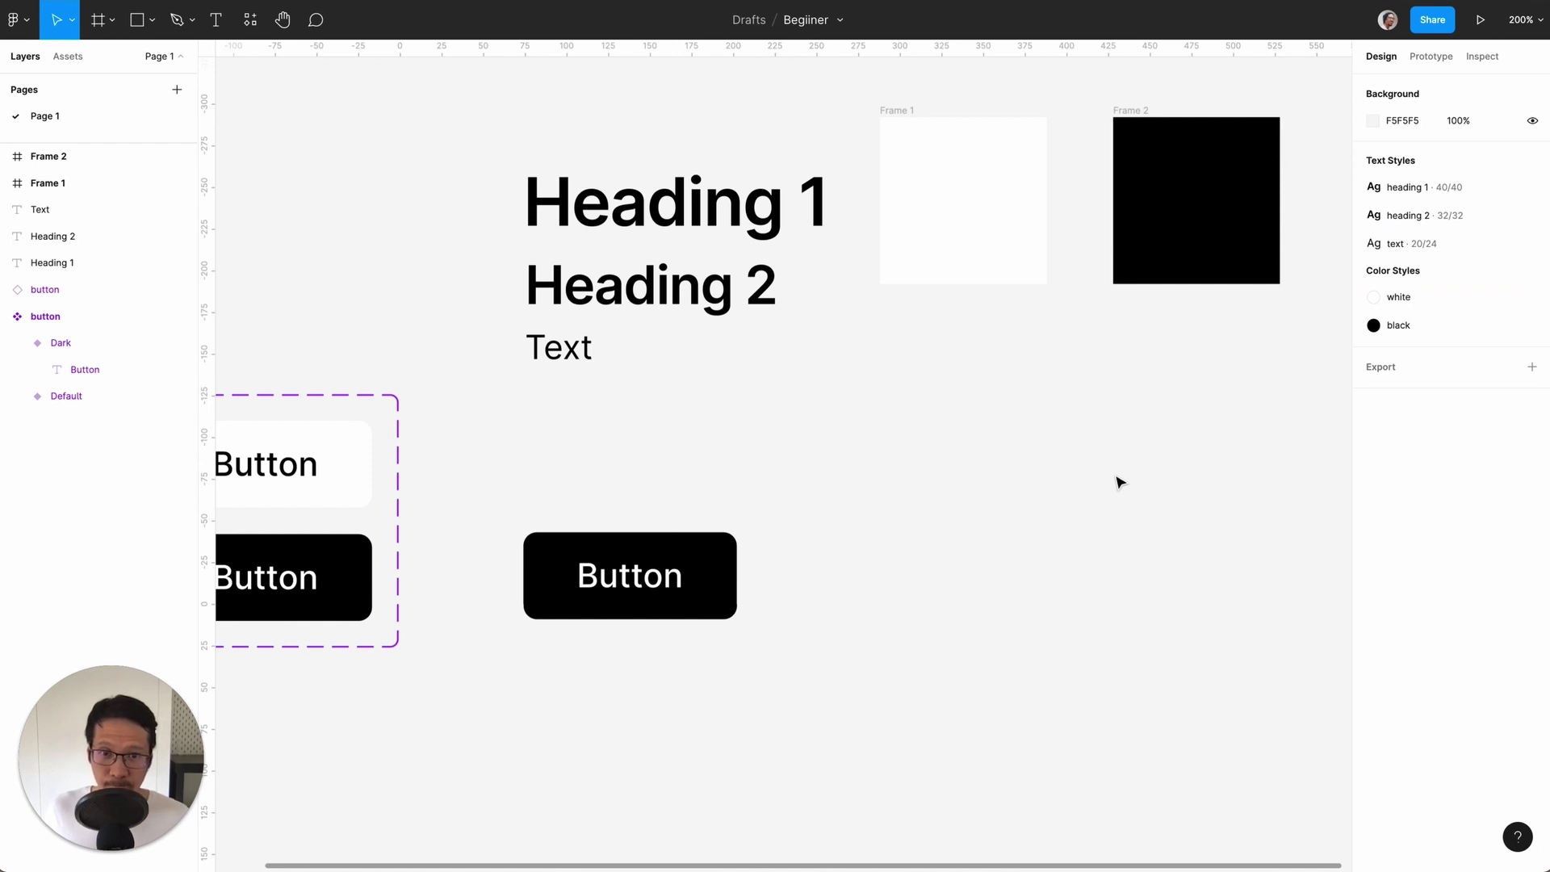
pyautogui.click(766, 204)
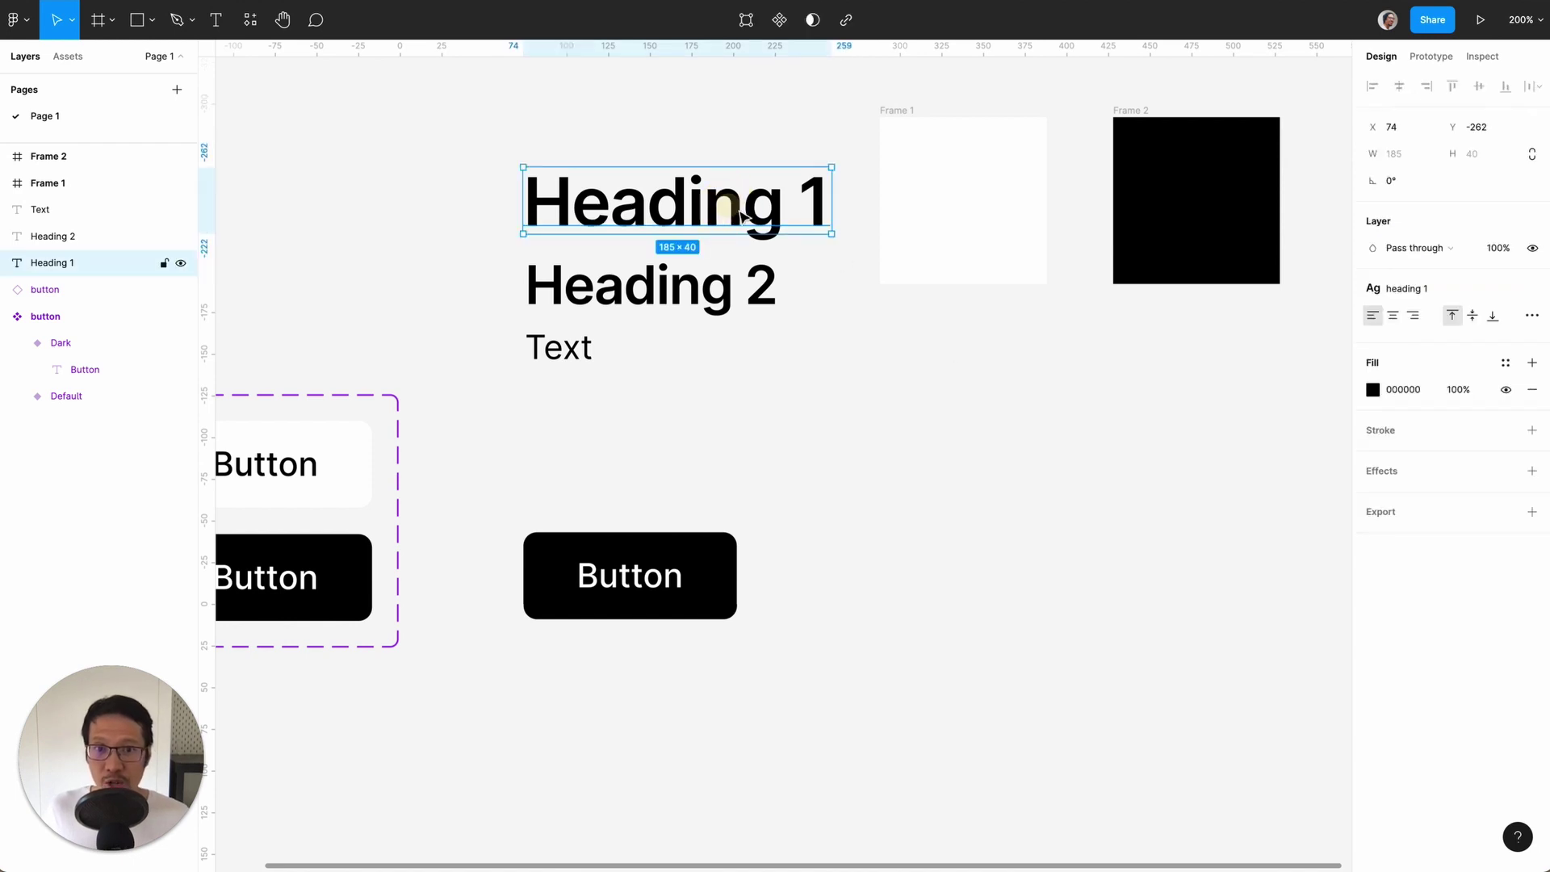
pyautogui.click(1505, 362)
pyautogui.click(1388, 471)
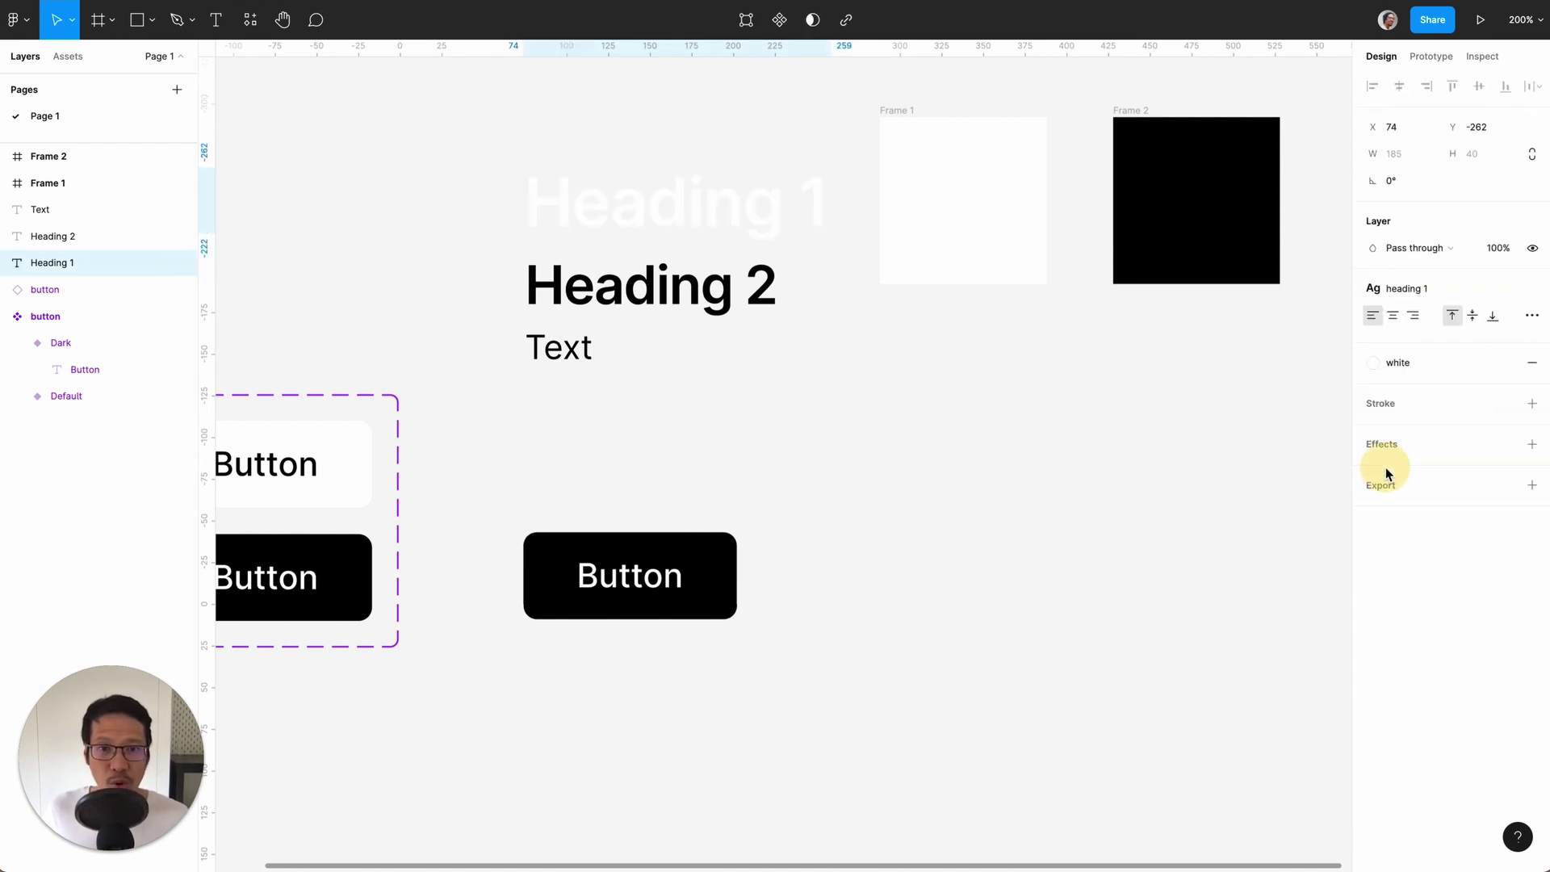
pyautogui.hotkey('ctrl', 'z')
pyautogui.click(979, 510)
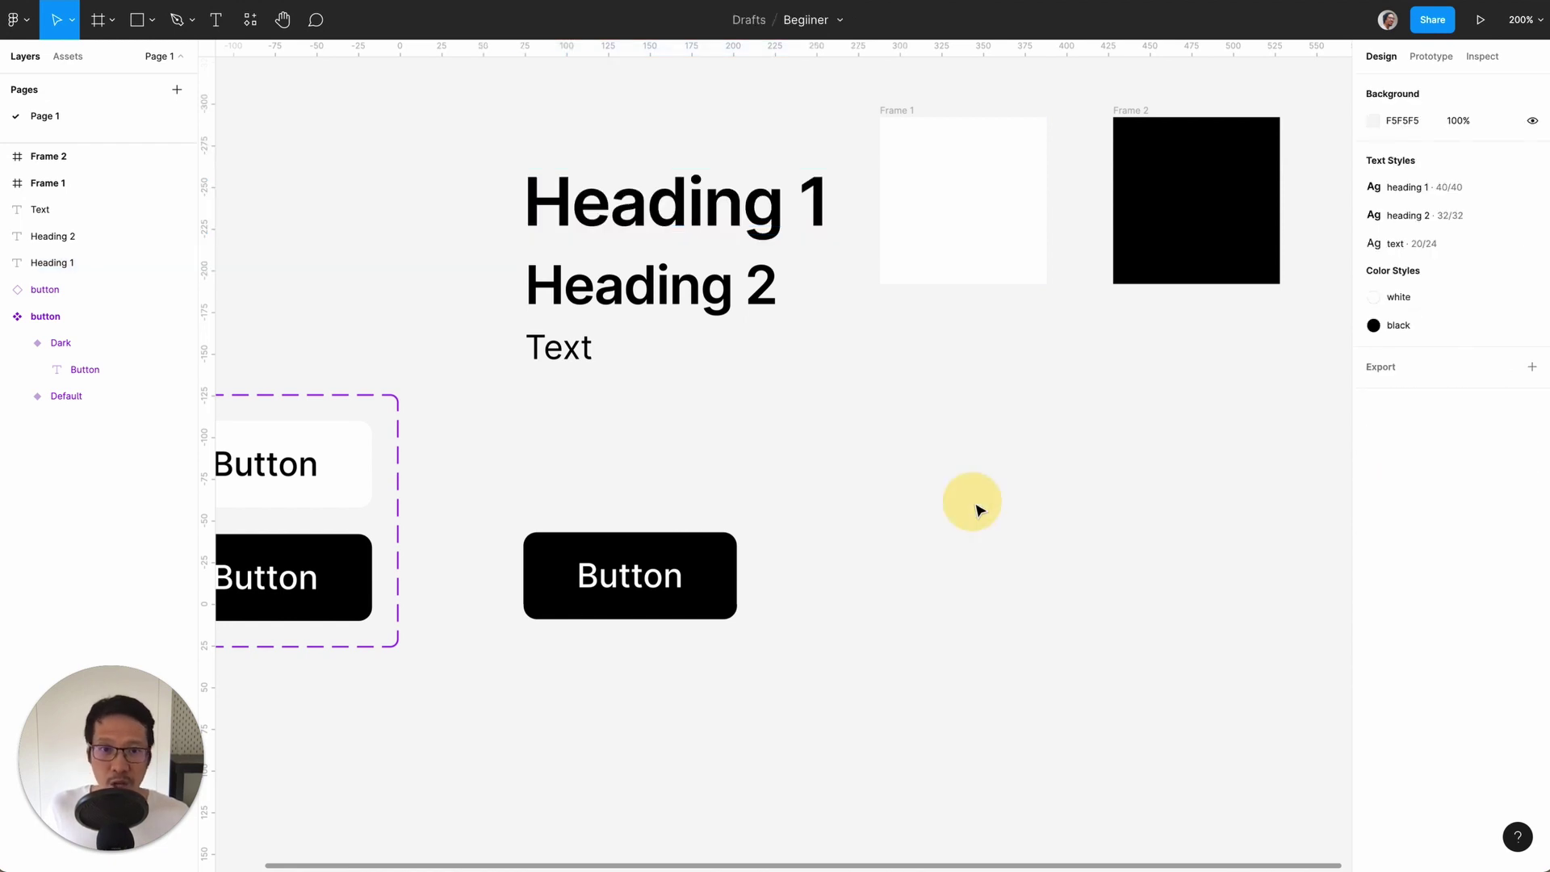
pyautogui.hotkey('shift', '0')
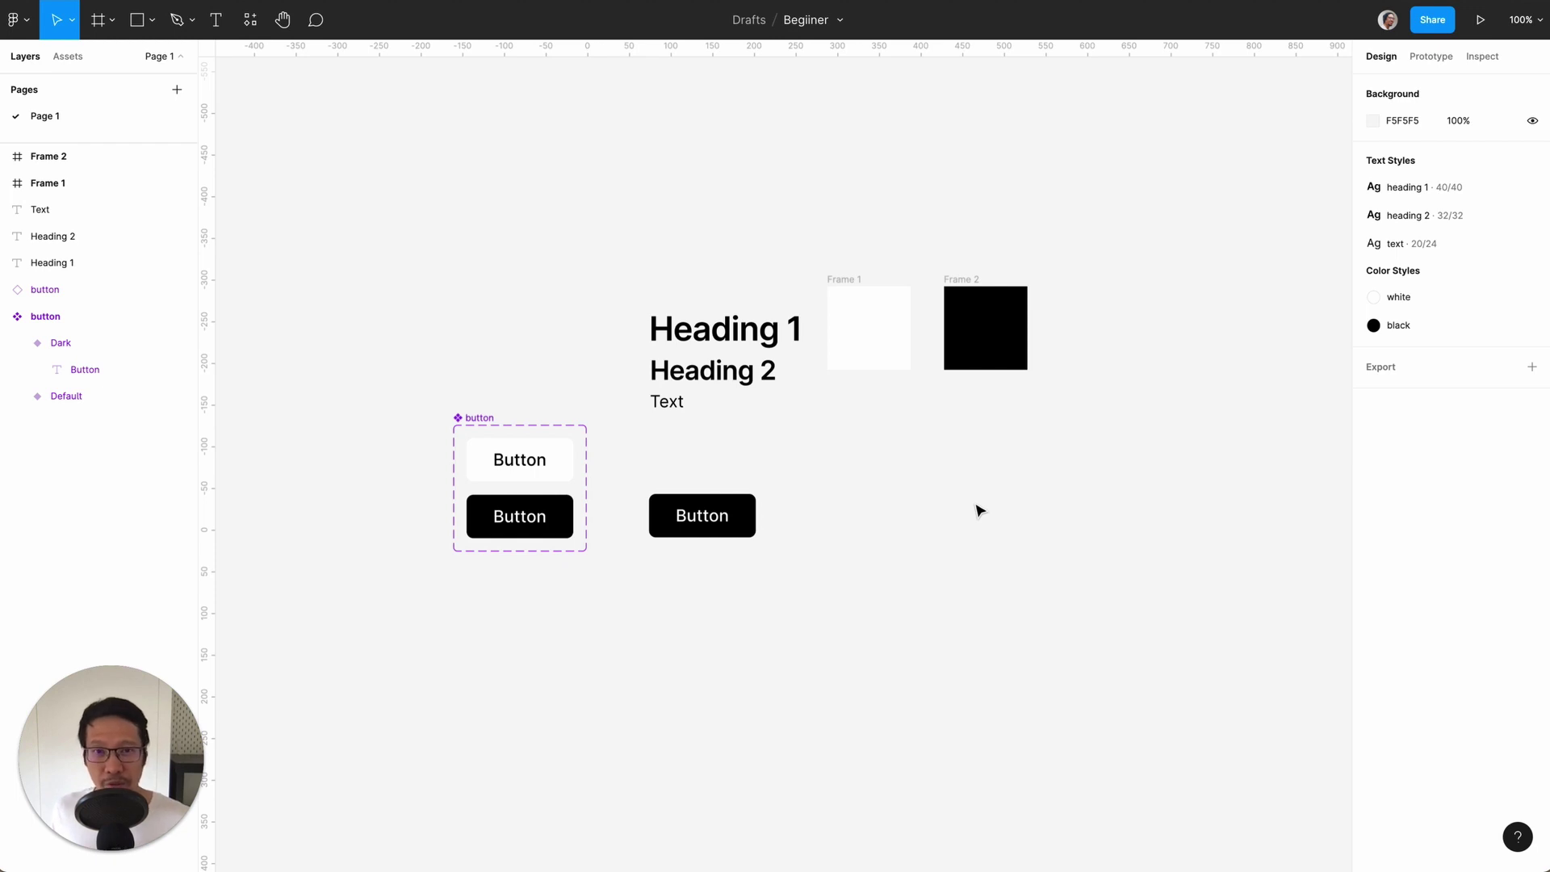
# - Duplicate Frame 1 and move the copy to the right of the other frames
pyautogui.hscroll(3, 977, 510)
pyautogui.click(802, 274)
pyautogui.hotkey('ctrl', 'd')
pyautogui.moveTo(1052, 322); pyautogui.dragTo(1115, 376)
pyautogui.moveTo(1164, 426); pyautogui.dragTo(1265, 507)
# - Resize Frame 3 to 428 × 300 and align its top with the other frames
pyautogui.click(1418, 184)
pyautogui.write('428')
pyautogui.press('Tab')
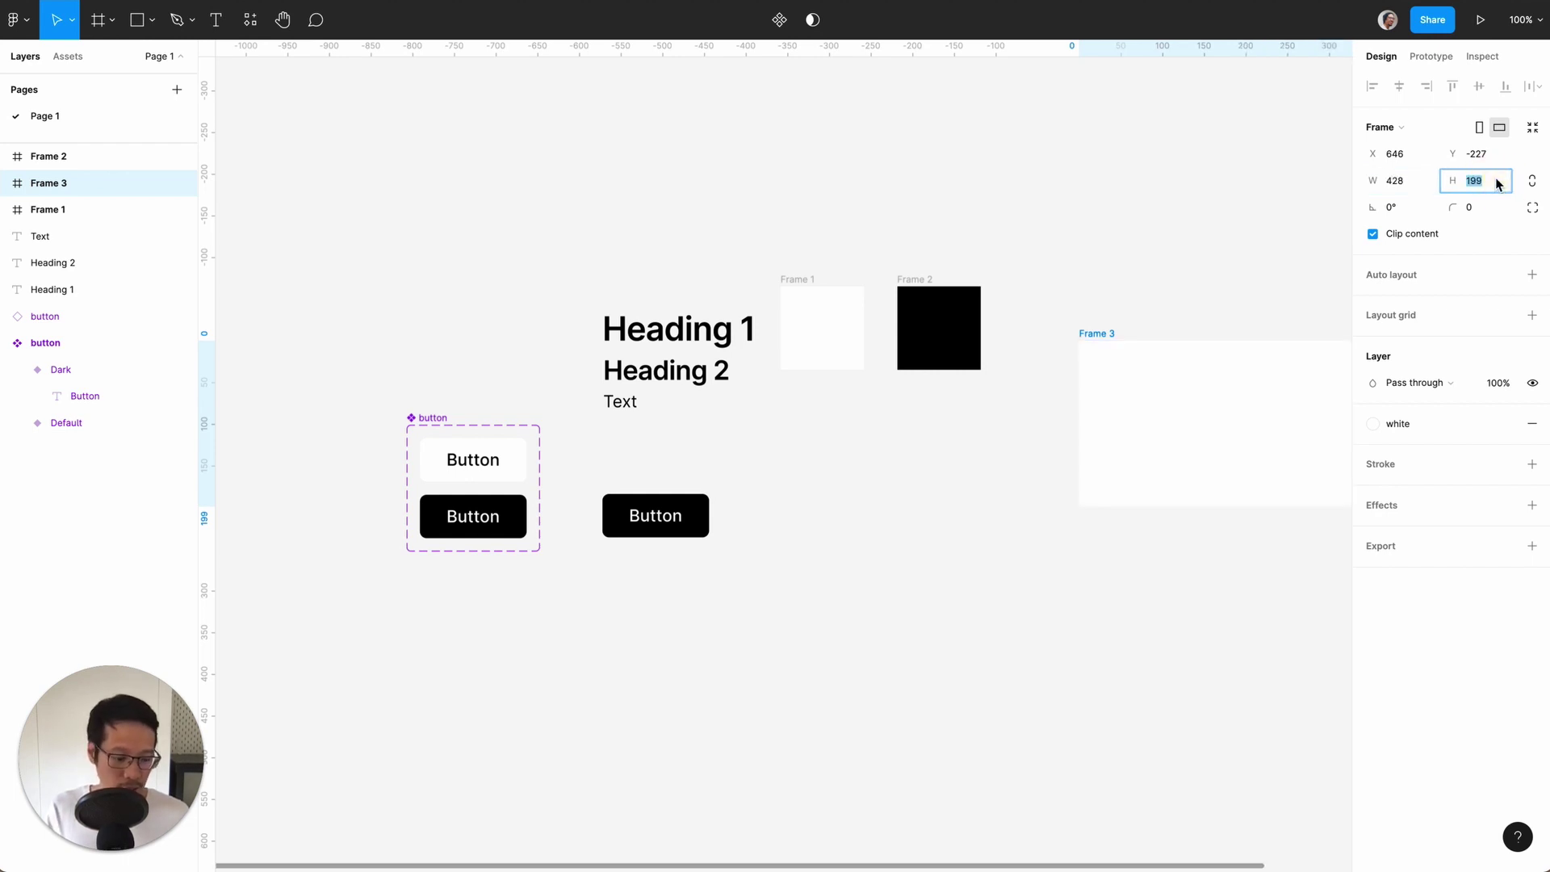
pyautogui.hscroll(3, 1287, 231)
pyautogui.hscroll(2, 1238, 255)
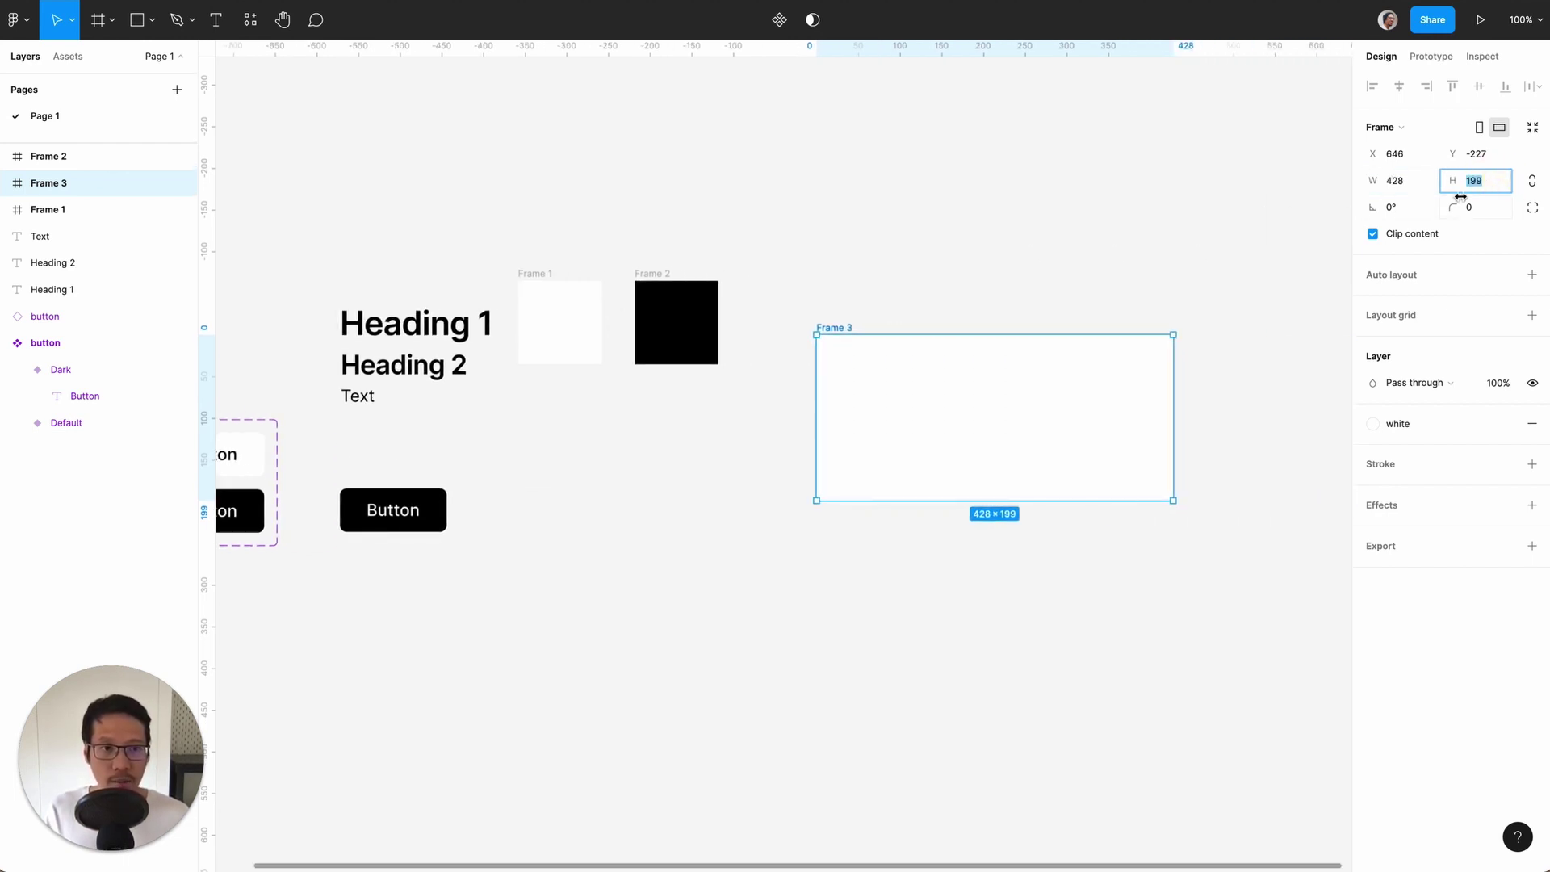
pyautogui.write('300')
pyautogui.press('Return')
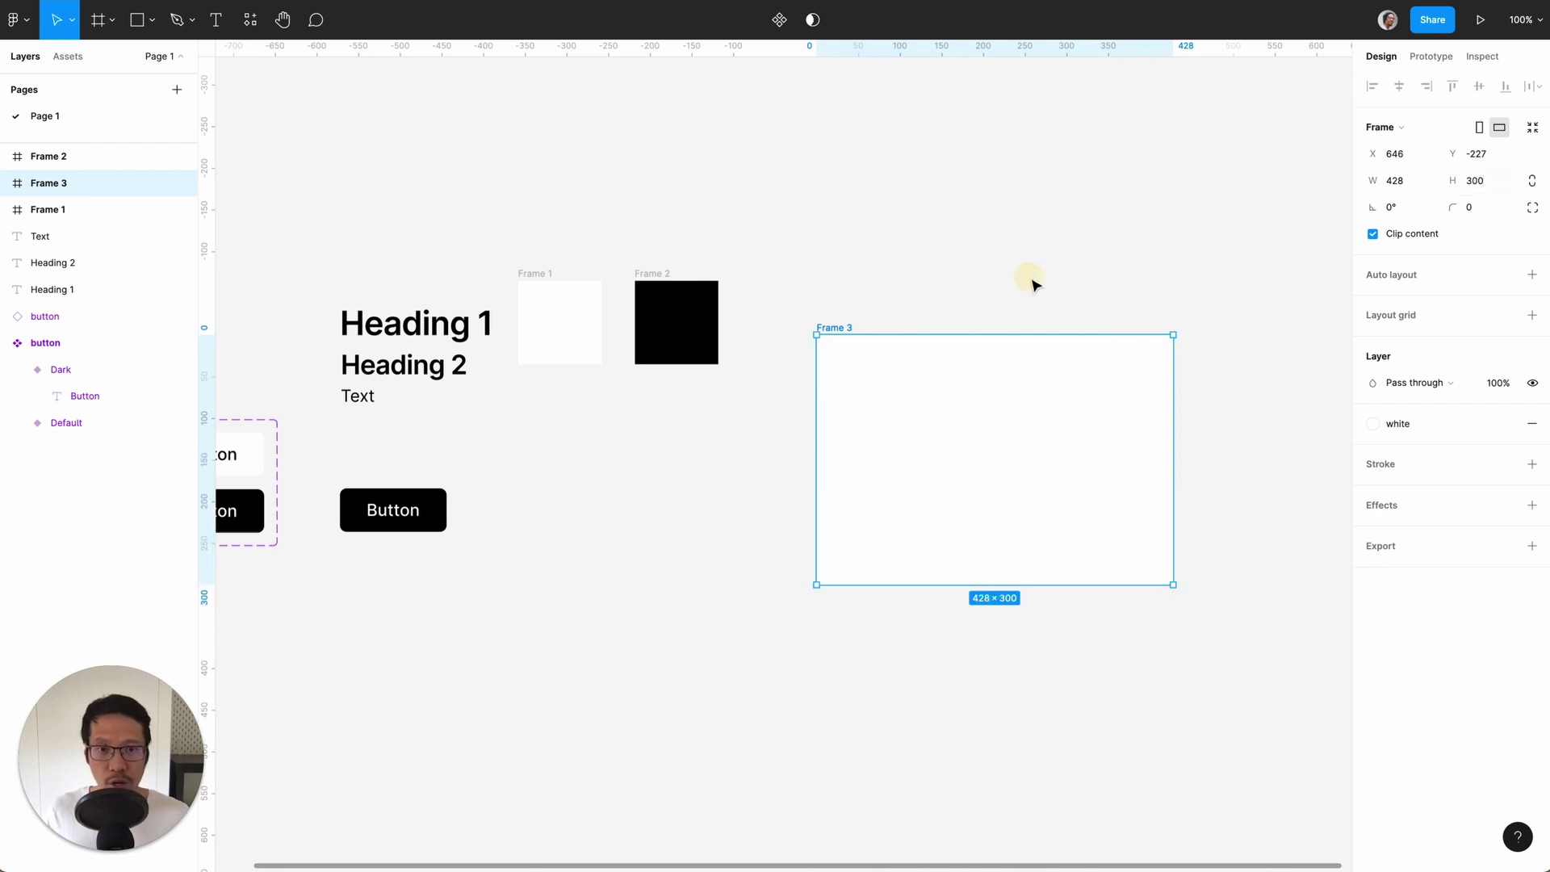
pyautogui.click(1031, 278)
pyautogui.moveTo(848, 330); pyautogui.dragTo(838, 267)
pyautogui.click(624, 585)
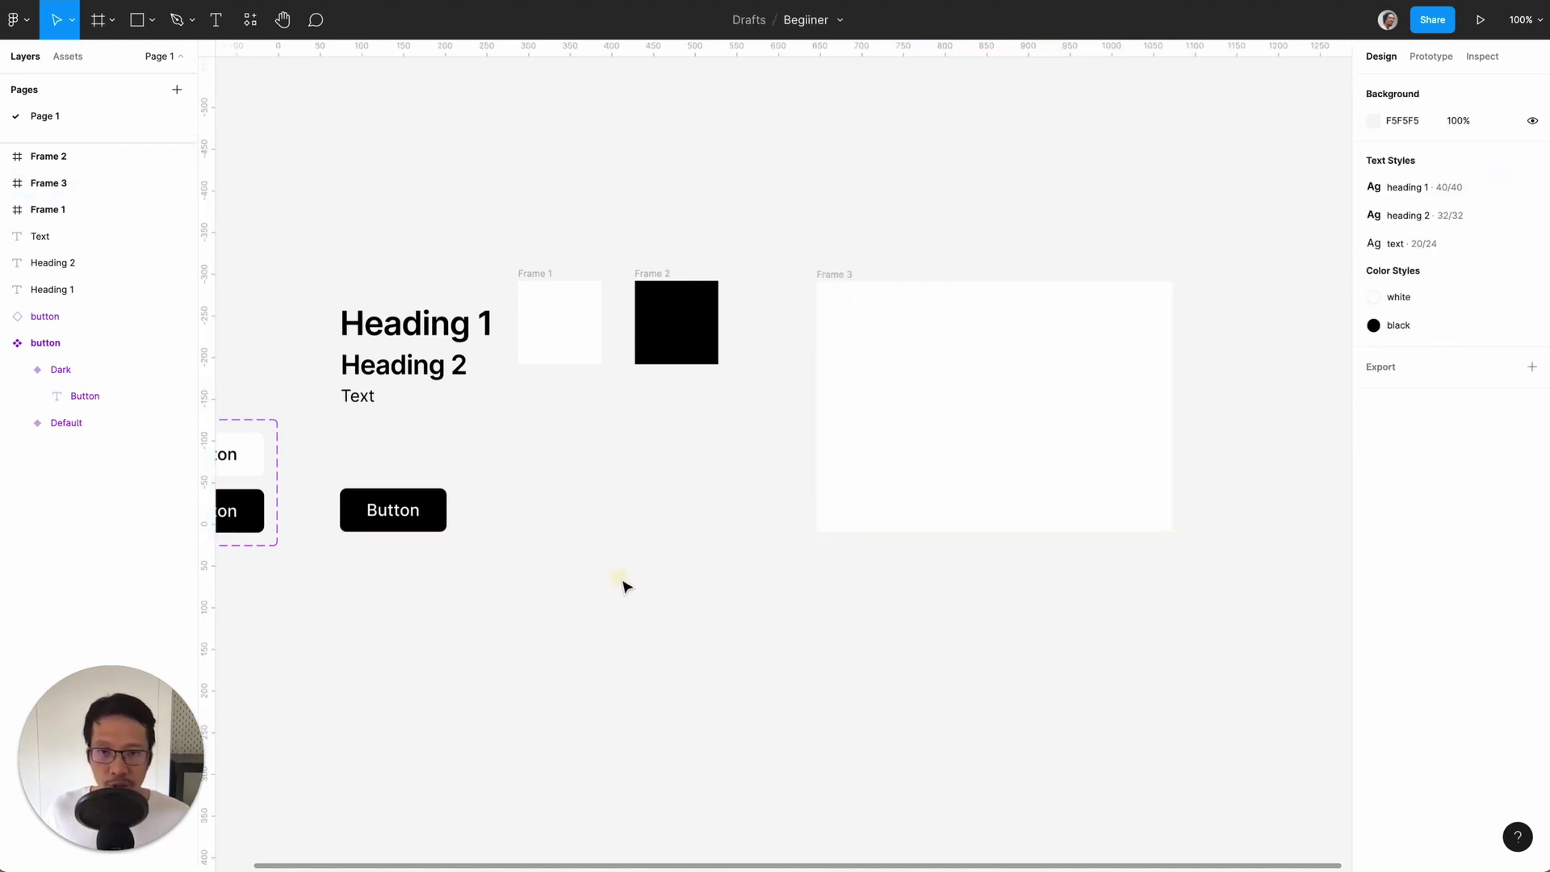
# - Place copies of Heading 1, the Text layer and the button below Frame 3
pyautogui.click(456, 337)
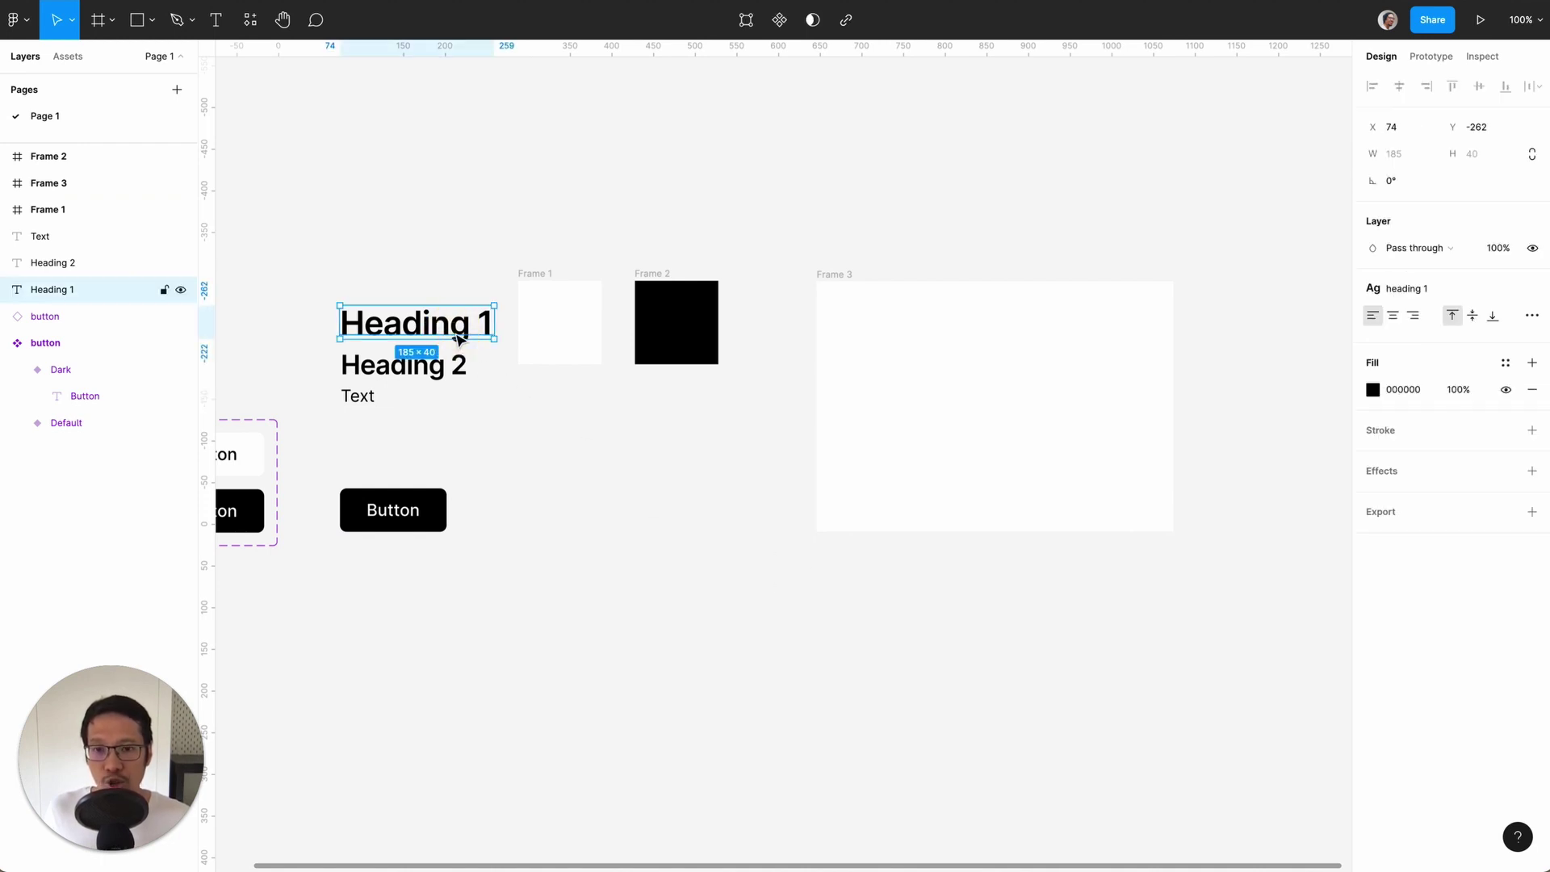
pyautogui.hotkey('ctrl', 'd')
pyautogui.moveTo(427, 332); pyautogui.dragTo(898, 579)
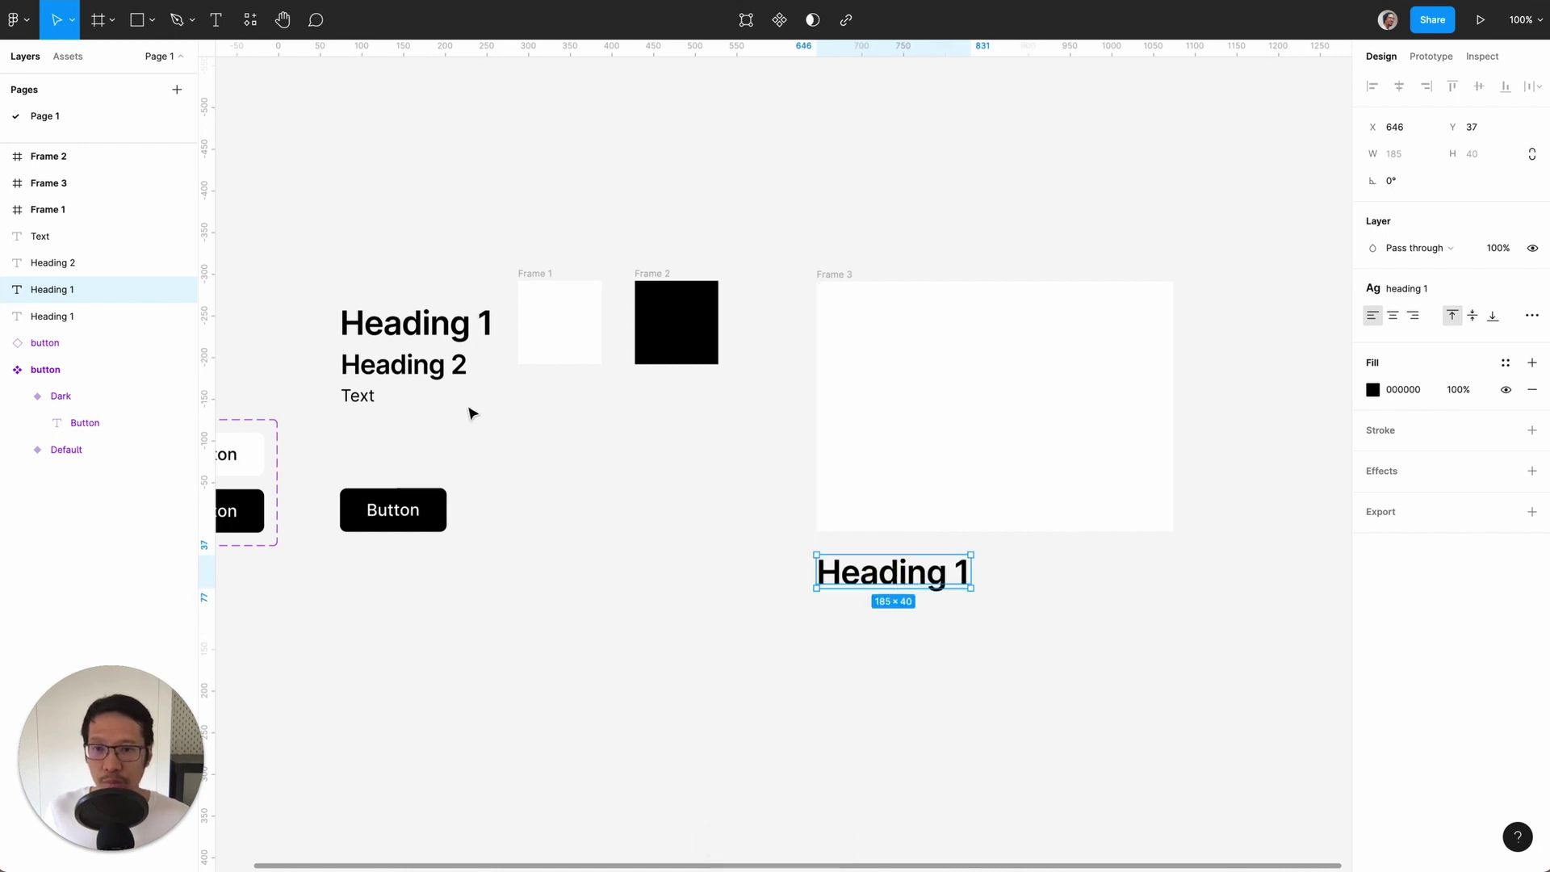
pyautogui.click(368, 401)
pyautogui.hotkey('ctrl', 'd')
pyautogui.moveTo(369, 401); pyautogui.dragTo(839, 617)
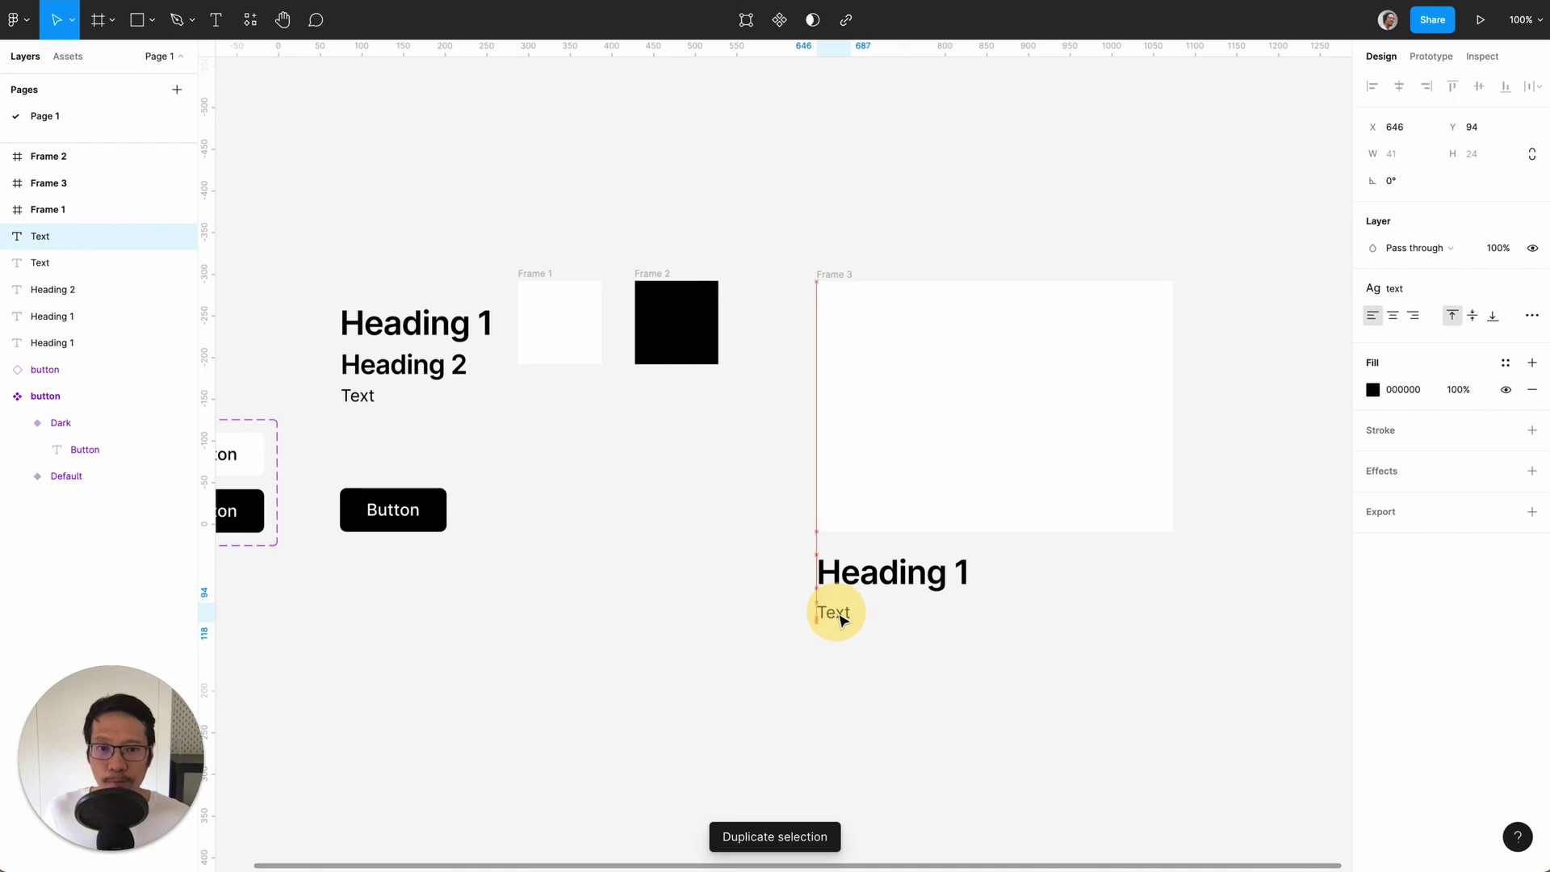
pyautogui.click(433, 508)
pyautogui.hotkey('ctrl', 'd')
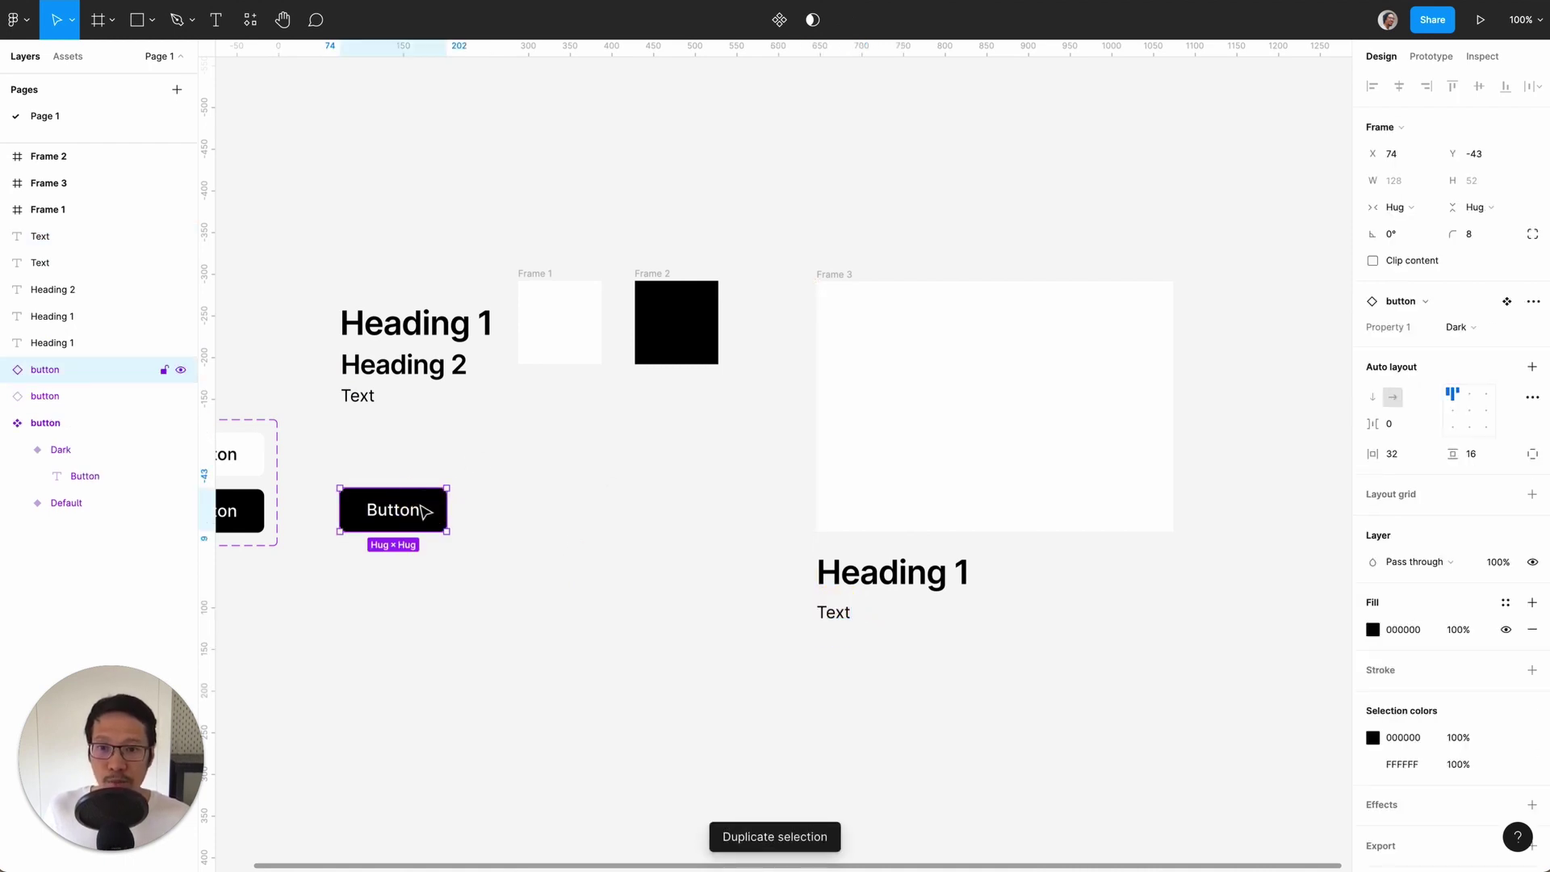
pyautogui.moveTo(419, 510); pyautogui.dragTo(893, 661)
# - Change the button copy's label to 'Add to cart'
pyautogui.doubleClick(888, 660)
pyautogui.doubleClick(887, 661)
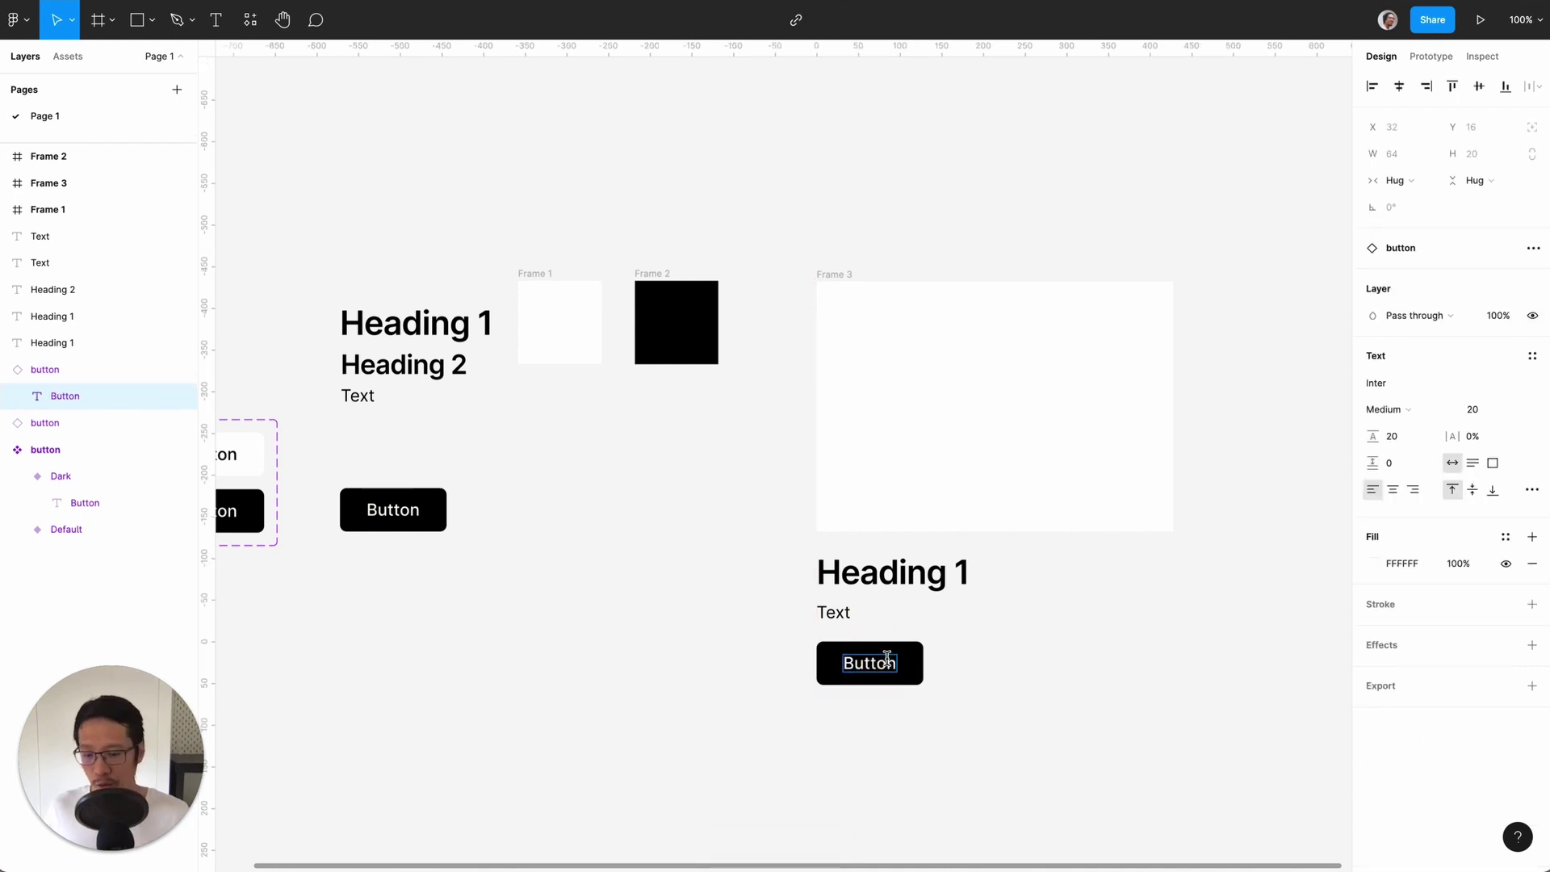
pyautogui.hotkey('ctrl', 'a')
pyautogui.write('Addmt')
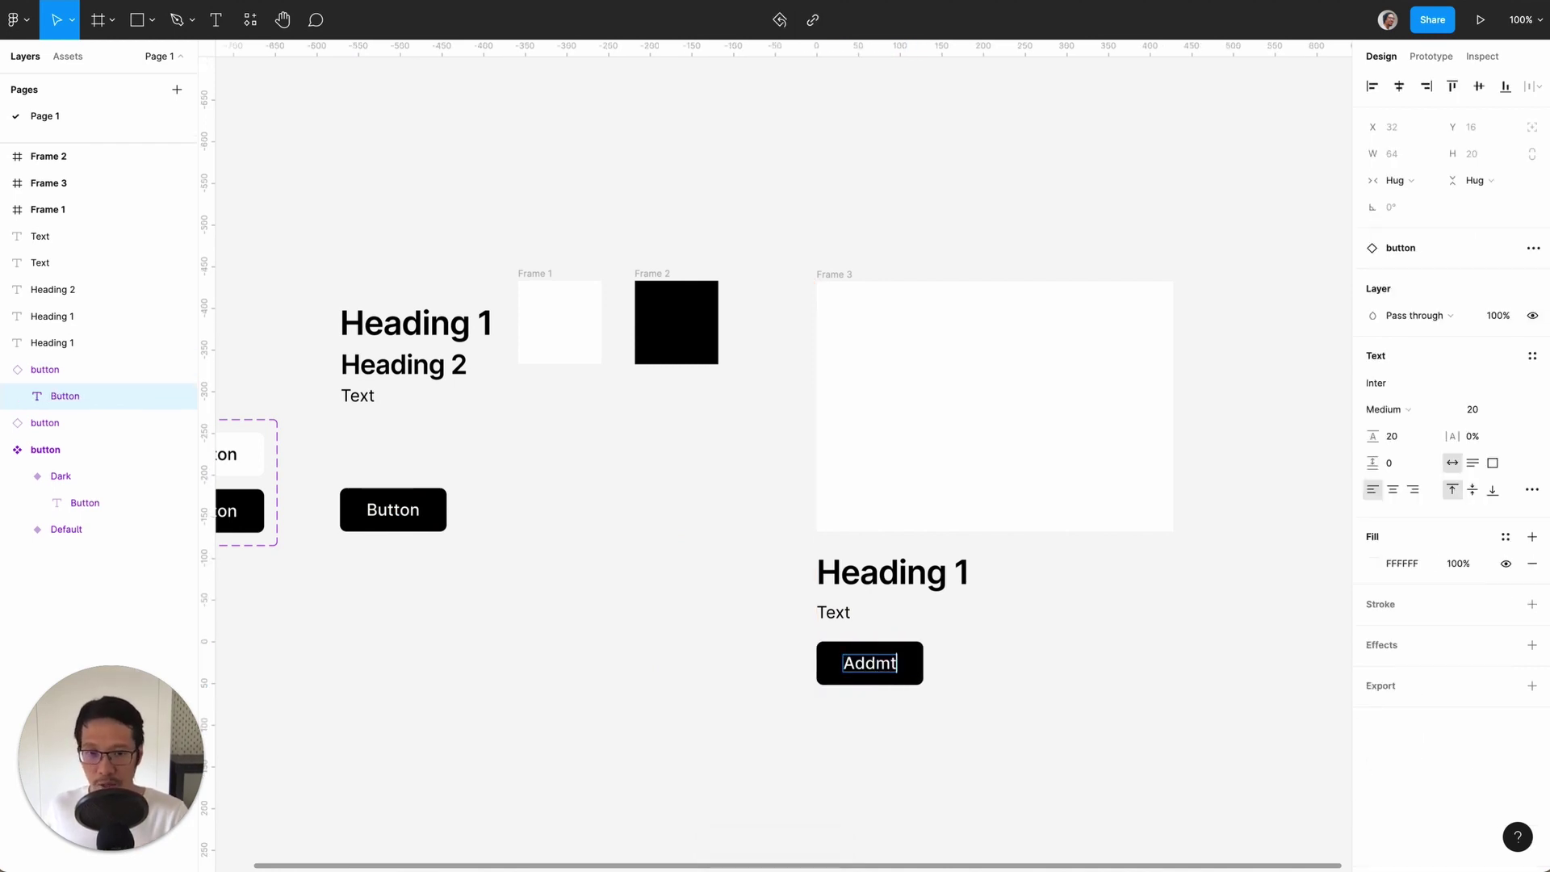
pyautogui.press('BackSpace')
pyautogui.press('BackSpace')
pyautogui.write('to cart')
# - Set the text copy to '£200' and the heading copy to 'Headphones'
pyautogui.doubleClick(836, 611)
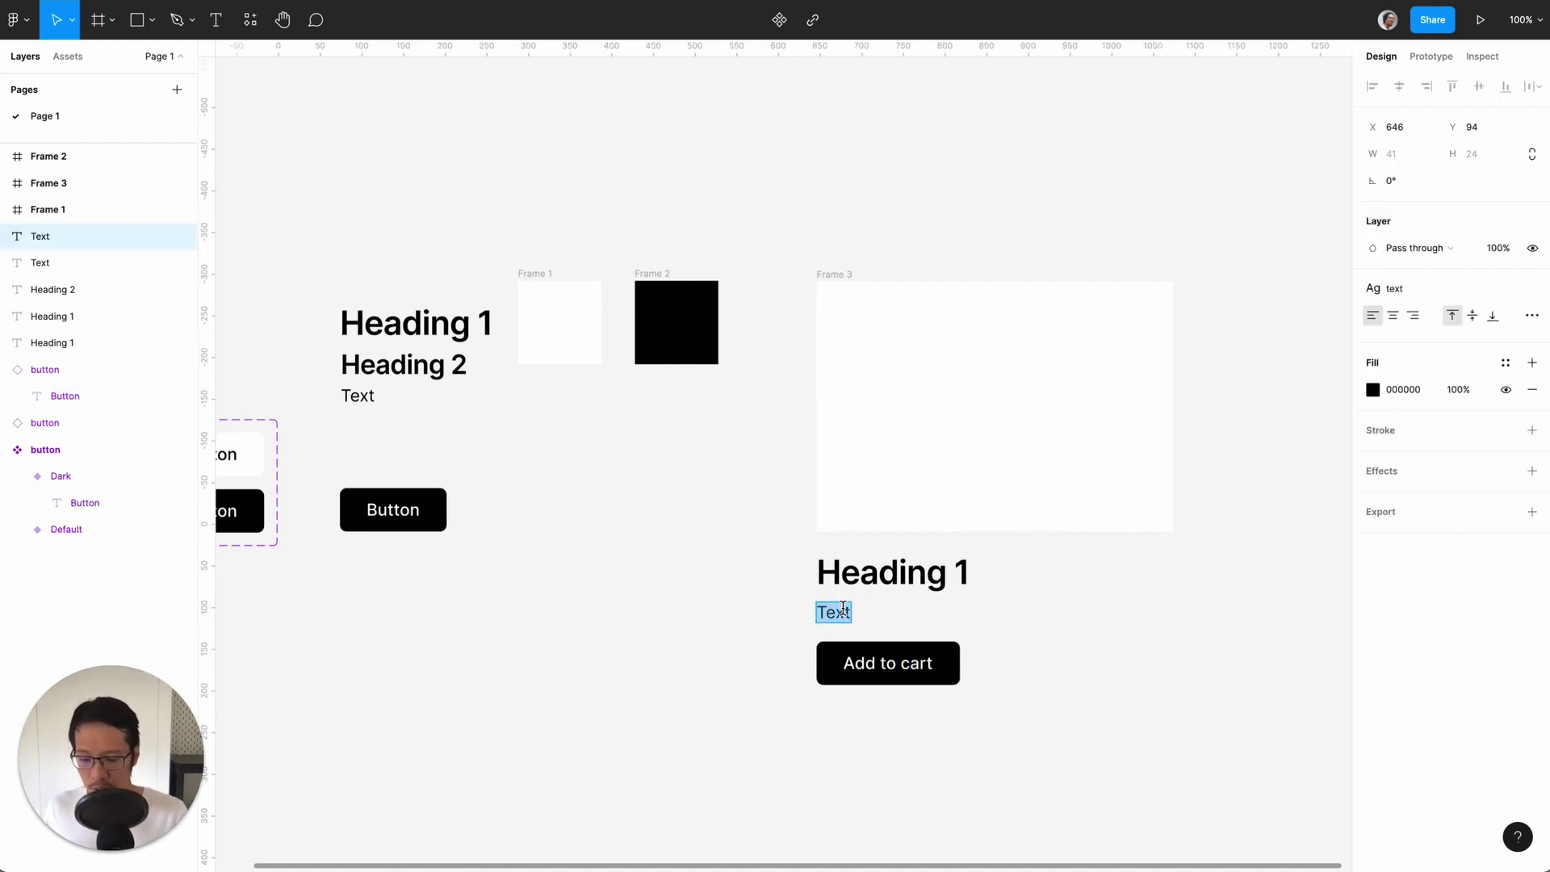
pyautogui.write('#')
pyautogui.press('BackSpace')
pyautogui.write('£')
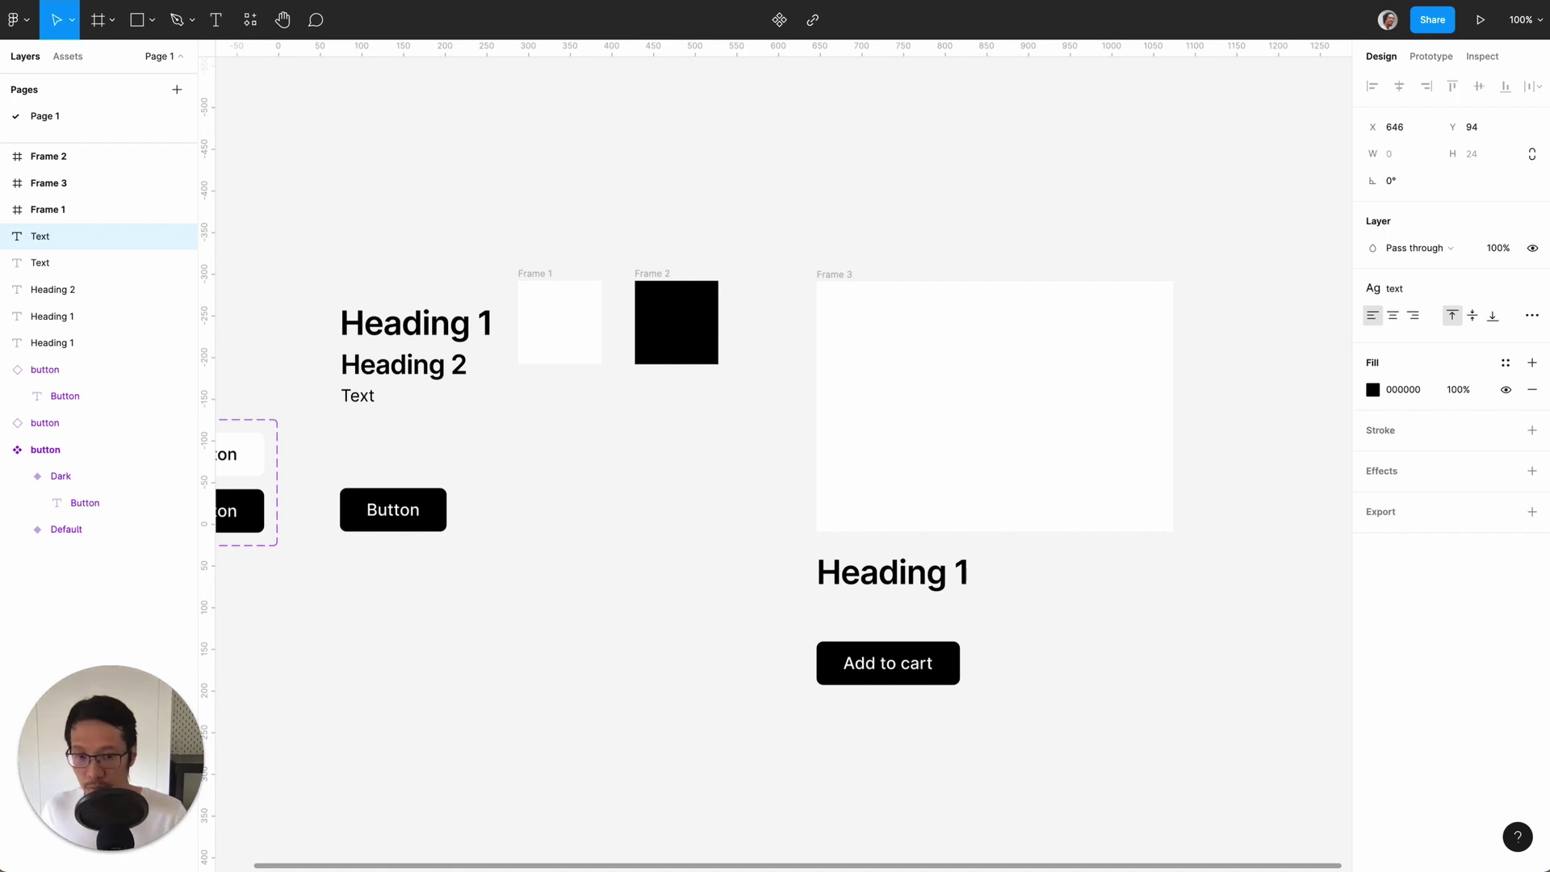
pyautogui.write('200')
pyautogui.doubleClick(897, 575)
pyautogui.write('Headphones')
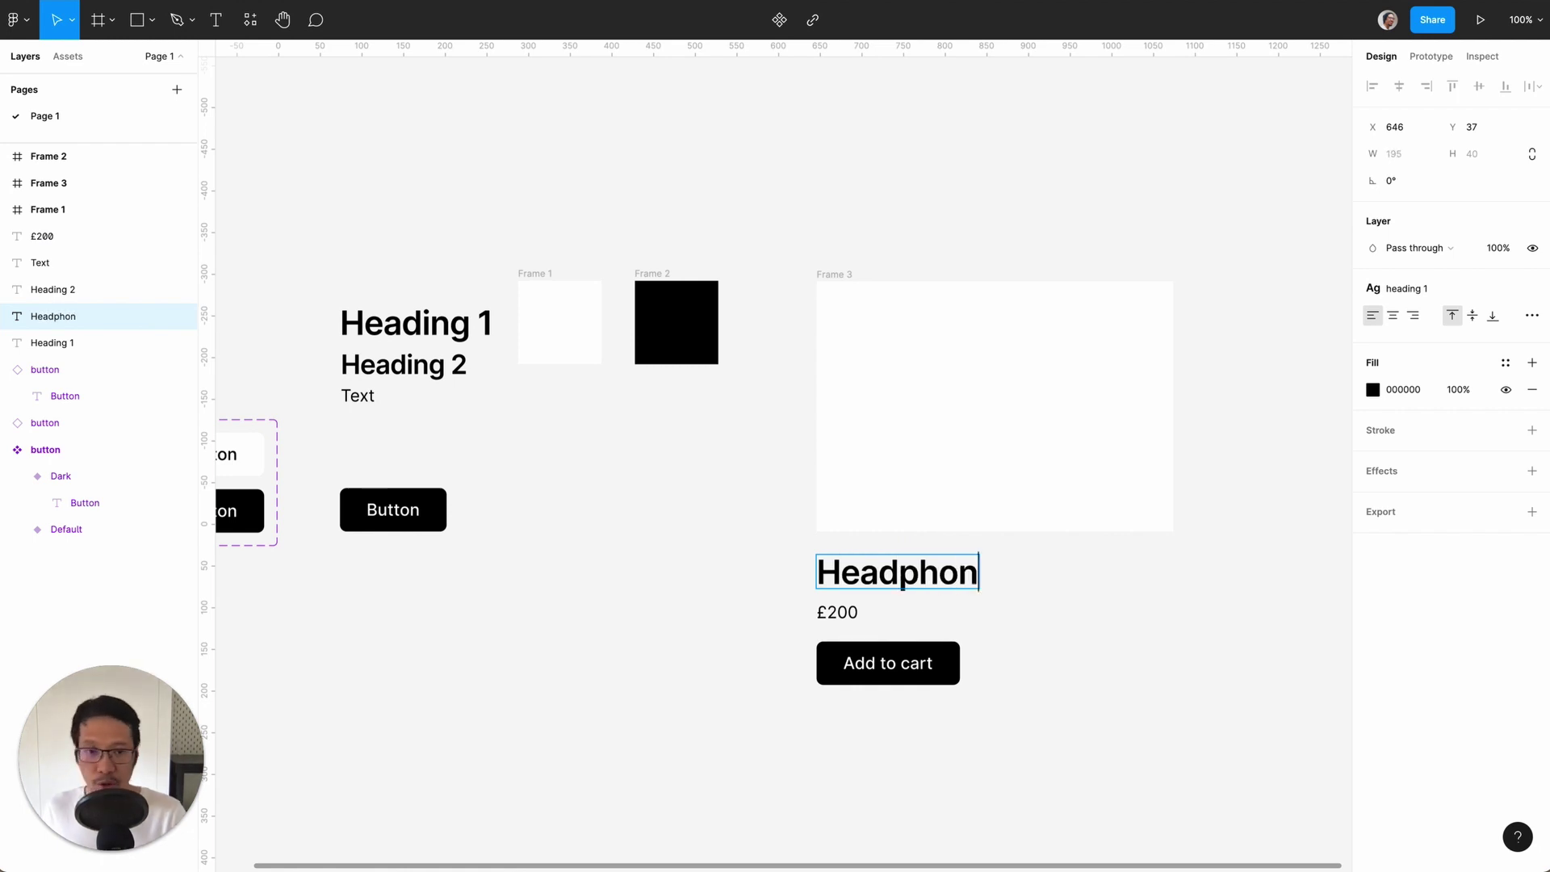
pyautogui.click(683, 568)
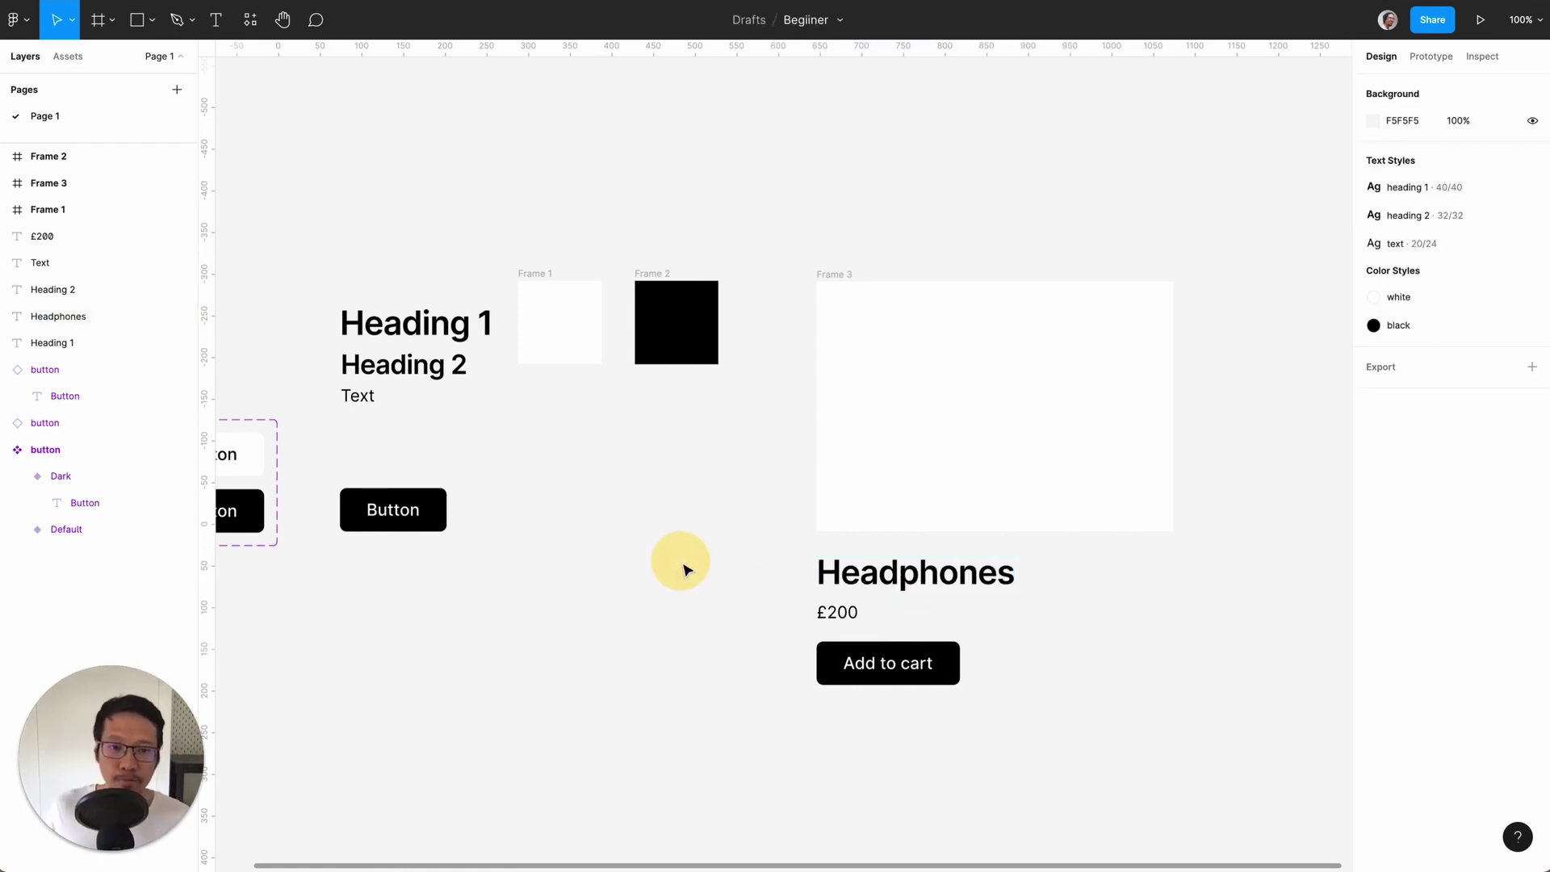
# - Detach Frame 3's white colour style and give it a new Image-type fill
pyautogui.click(836, 276)
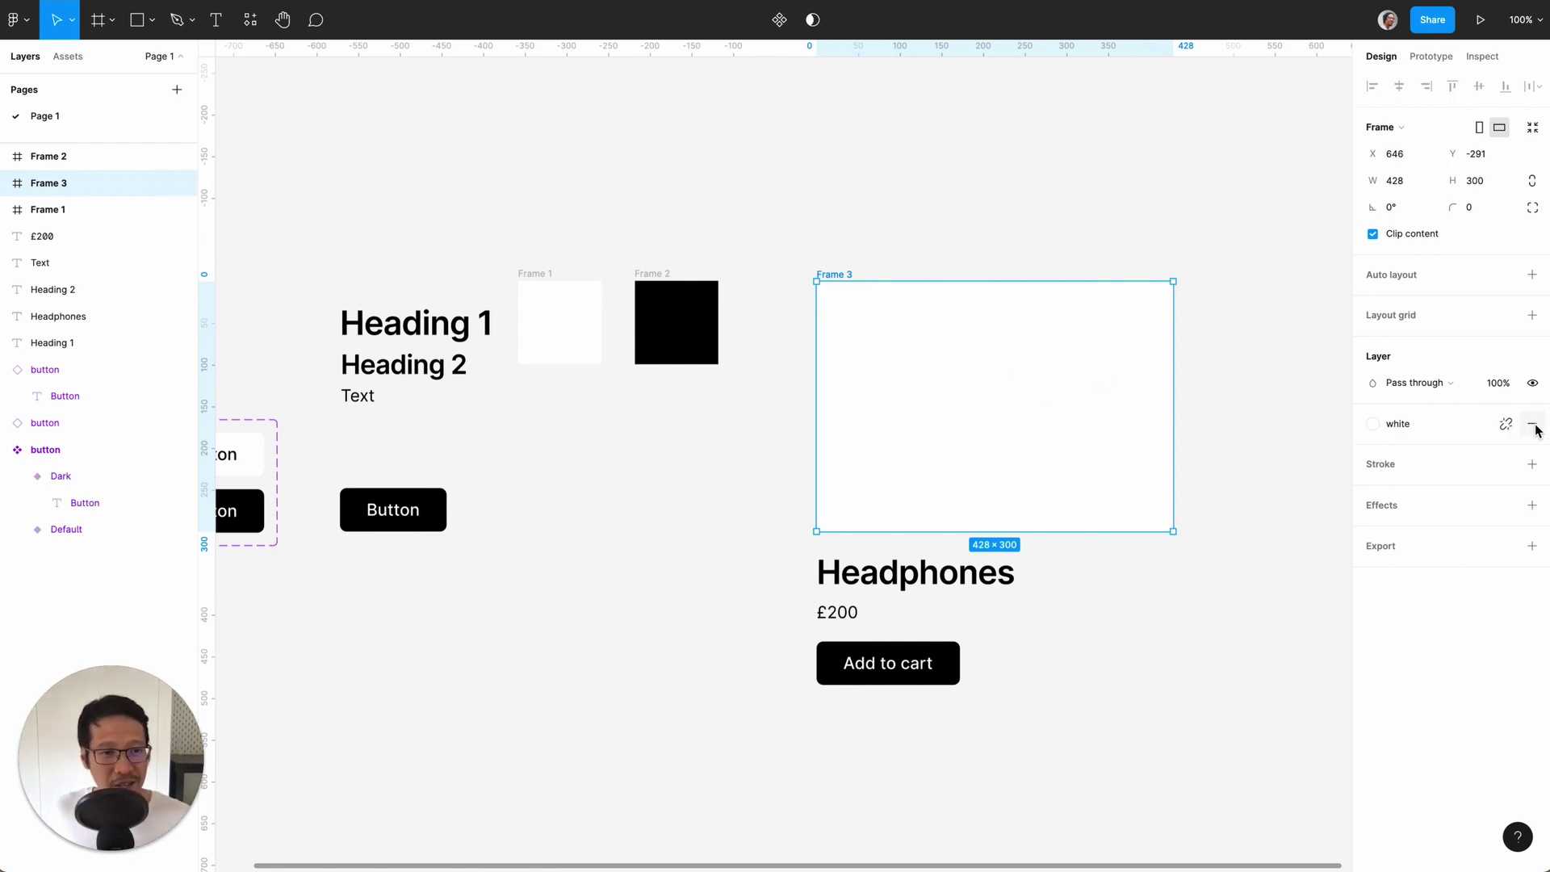
pyautogui.click(1507, 425)
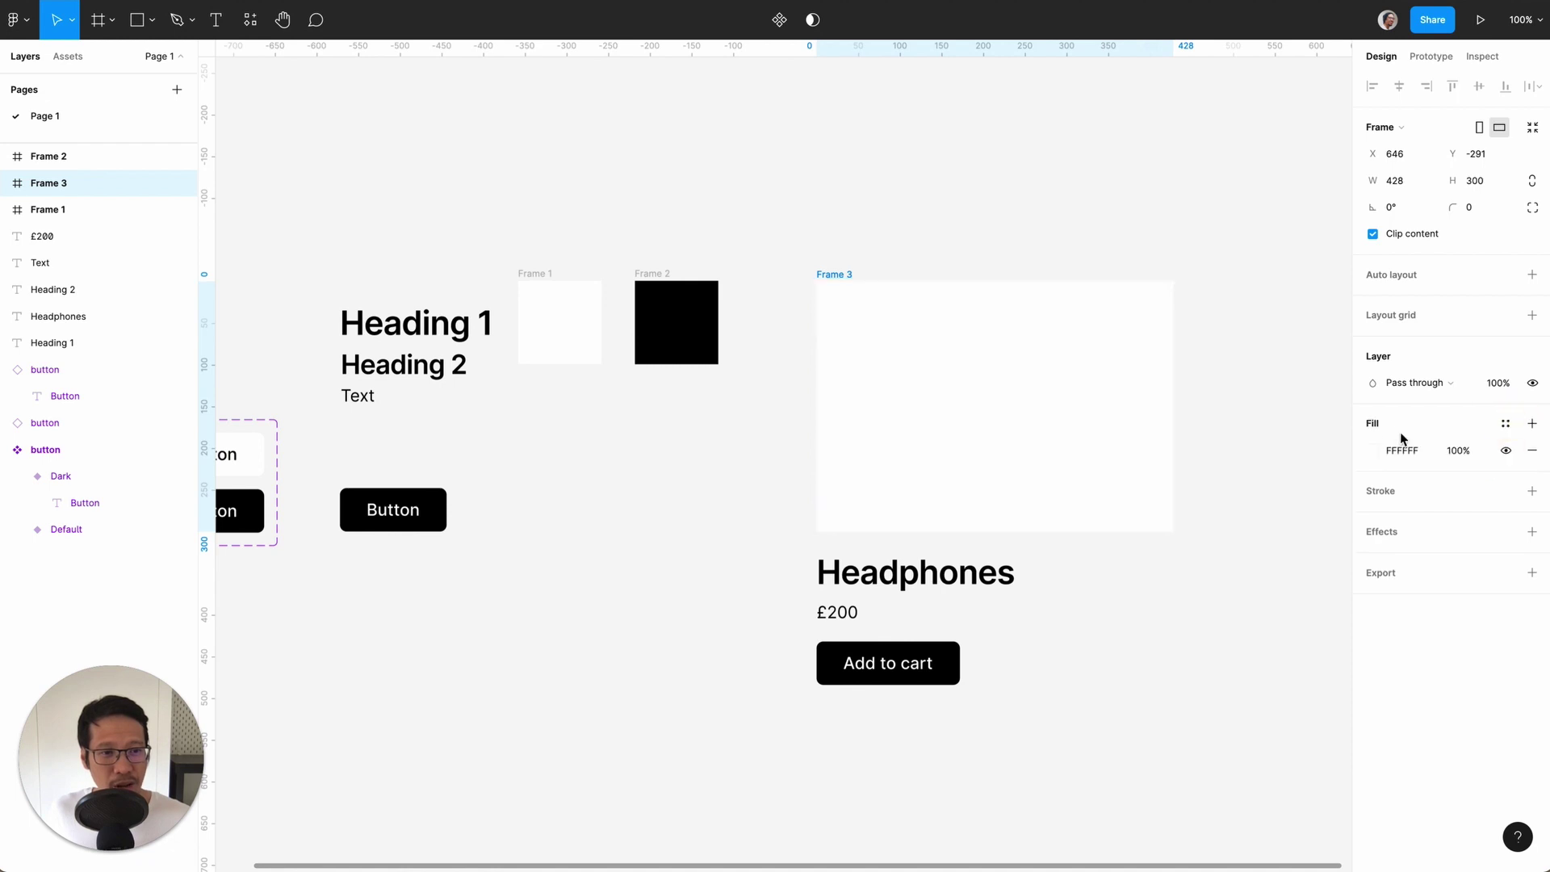
pyautogui.click(1532, 423)
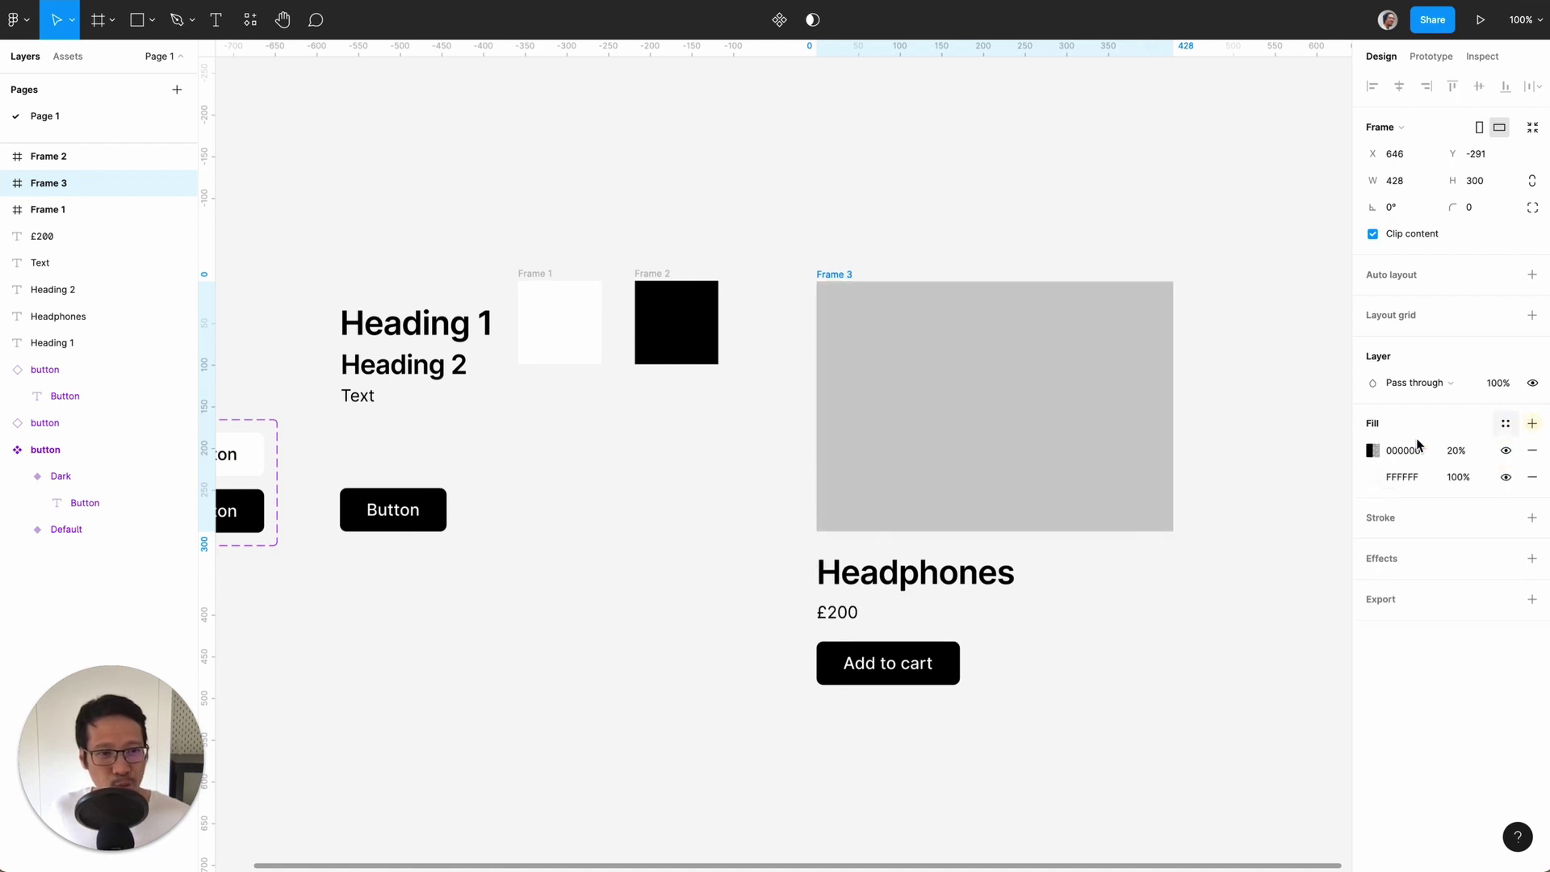
pyautogui.click(1373, 450)
pyautogui.click(1190, 450)
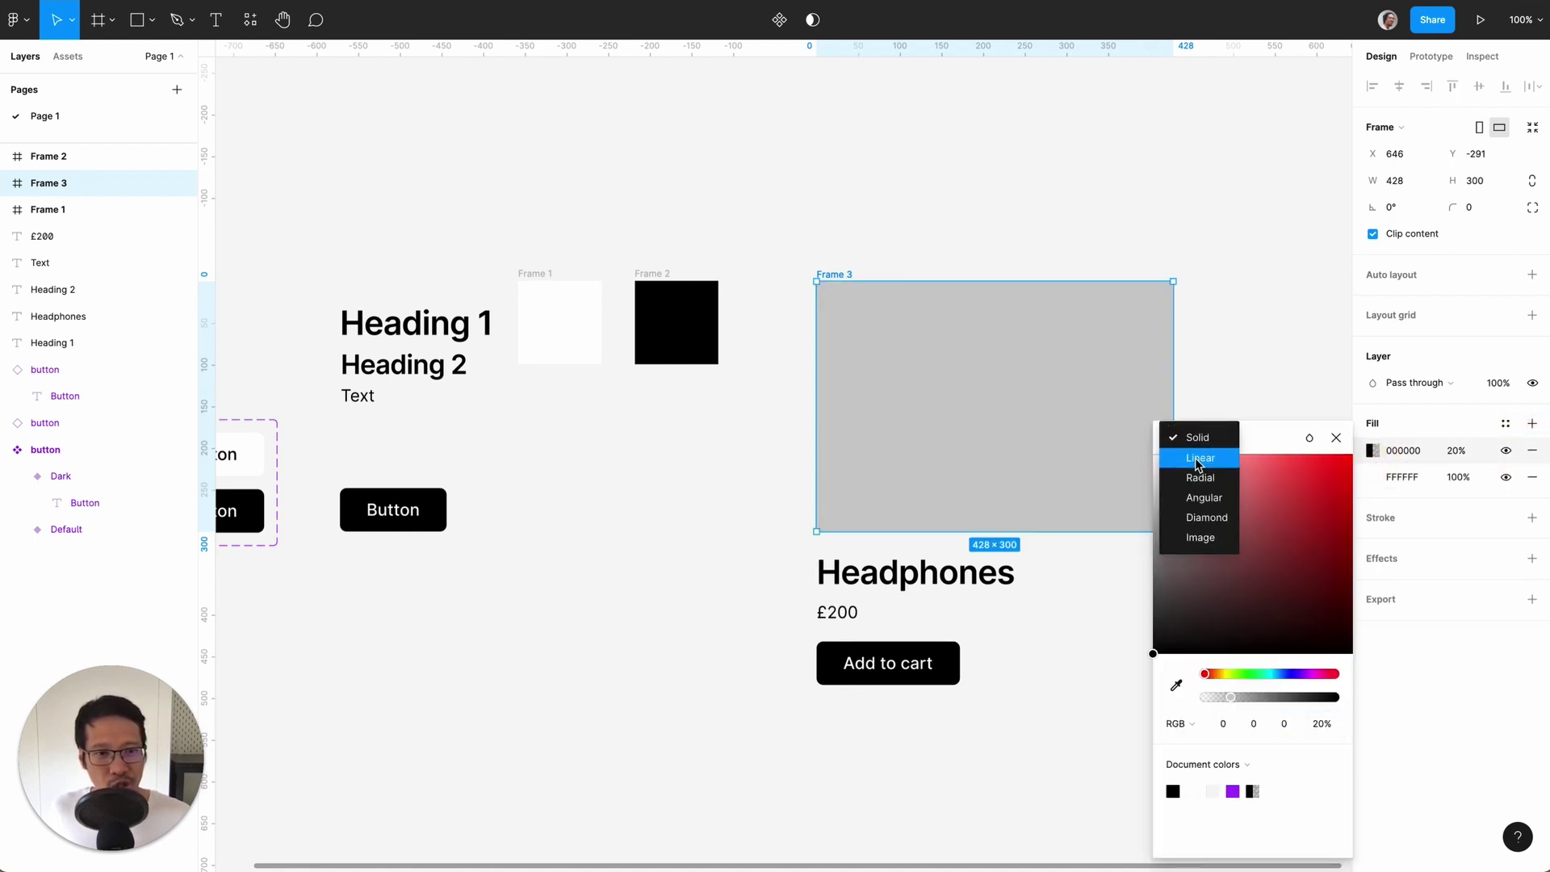
pyautogui.click(1202, 538)
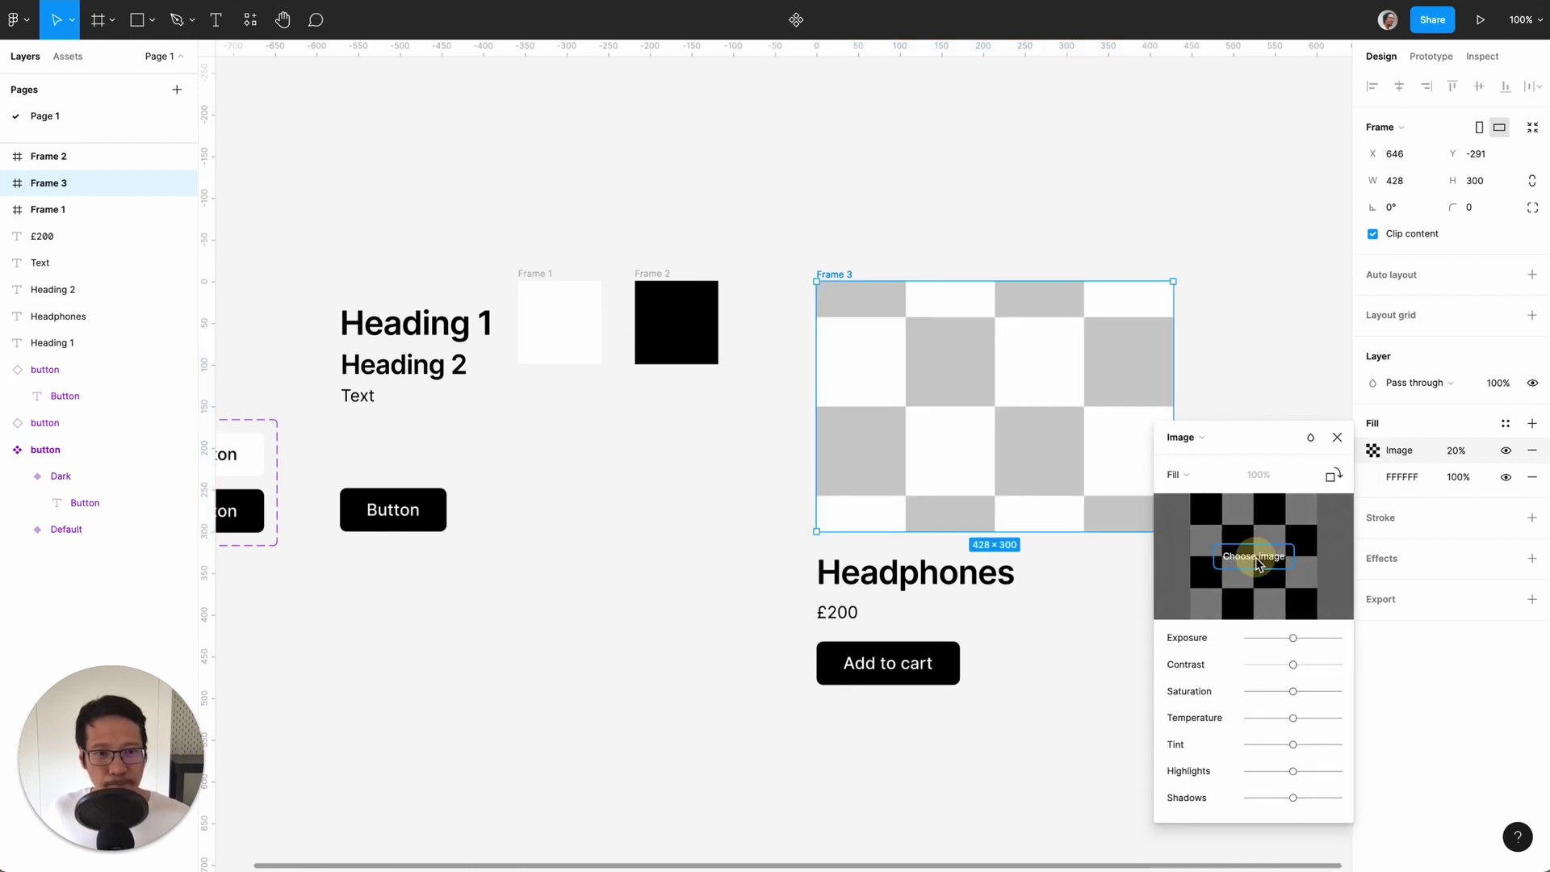
pyautogui.click(1258, 561)
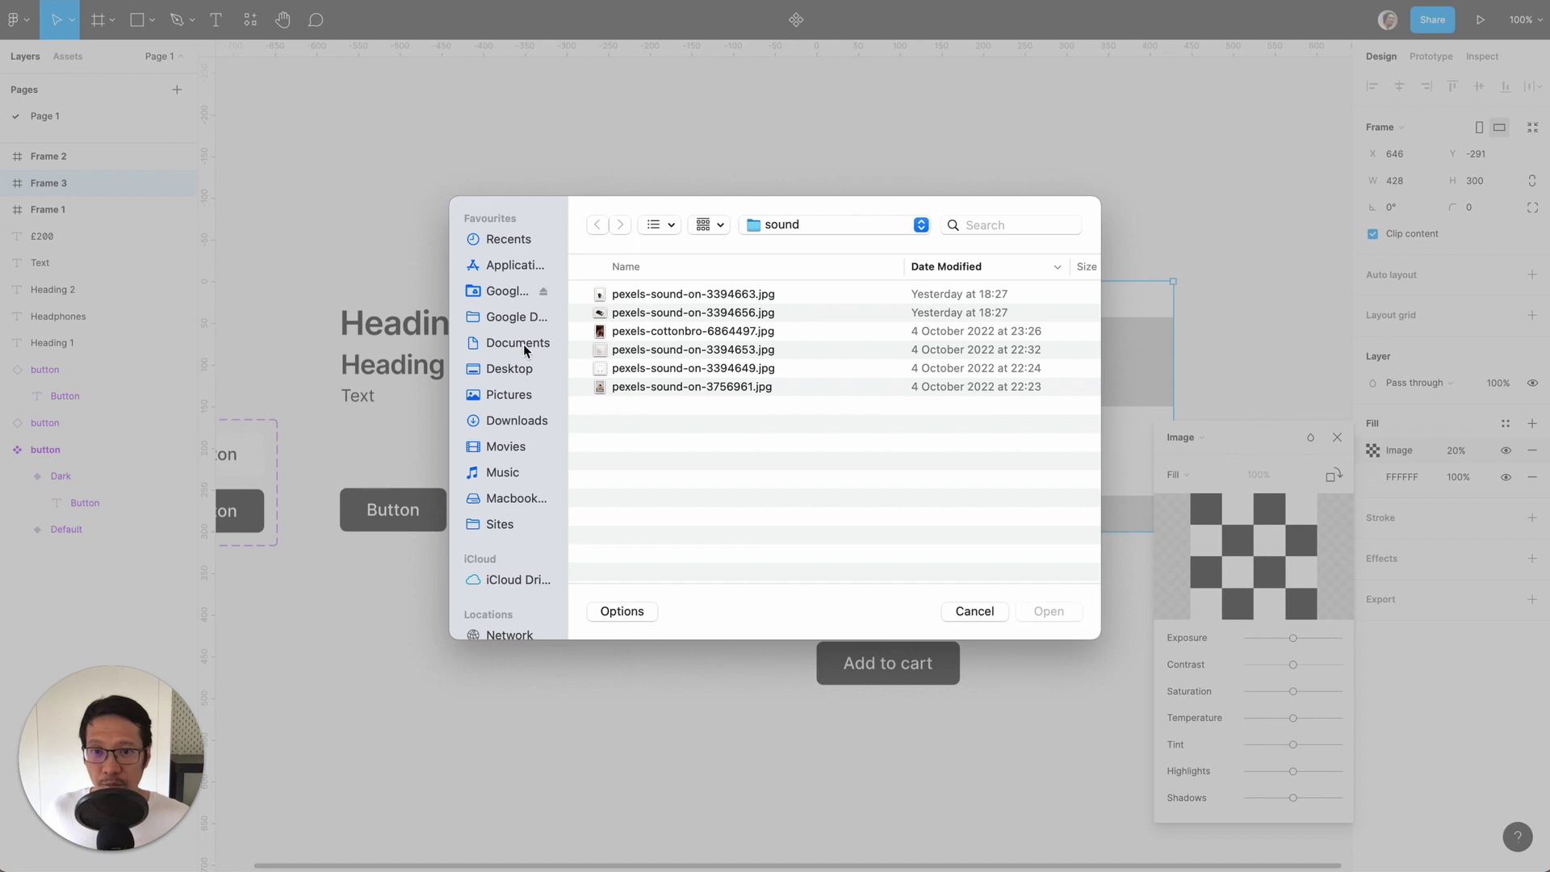
# - Preview photos and pick the white smart speaker photo from the Desktop as the image
pyautogui.click(675, 297)
pyautogui.press('space')
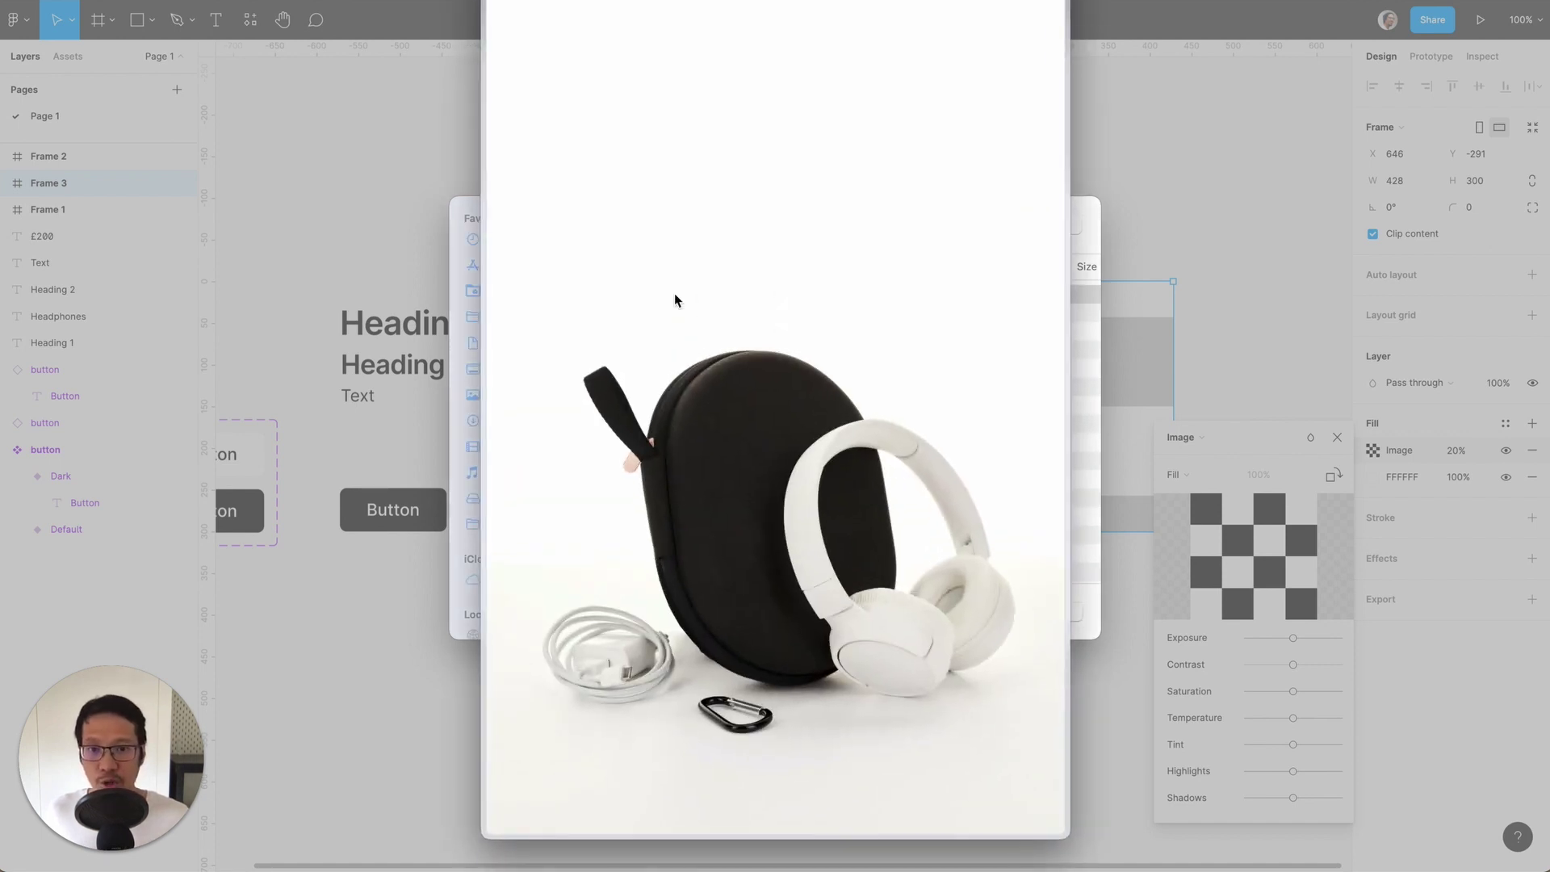
pyautogui.press('Down')
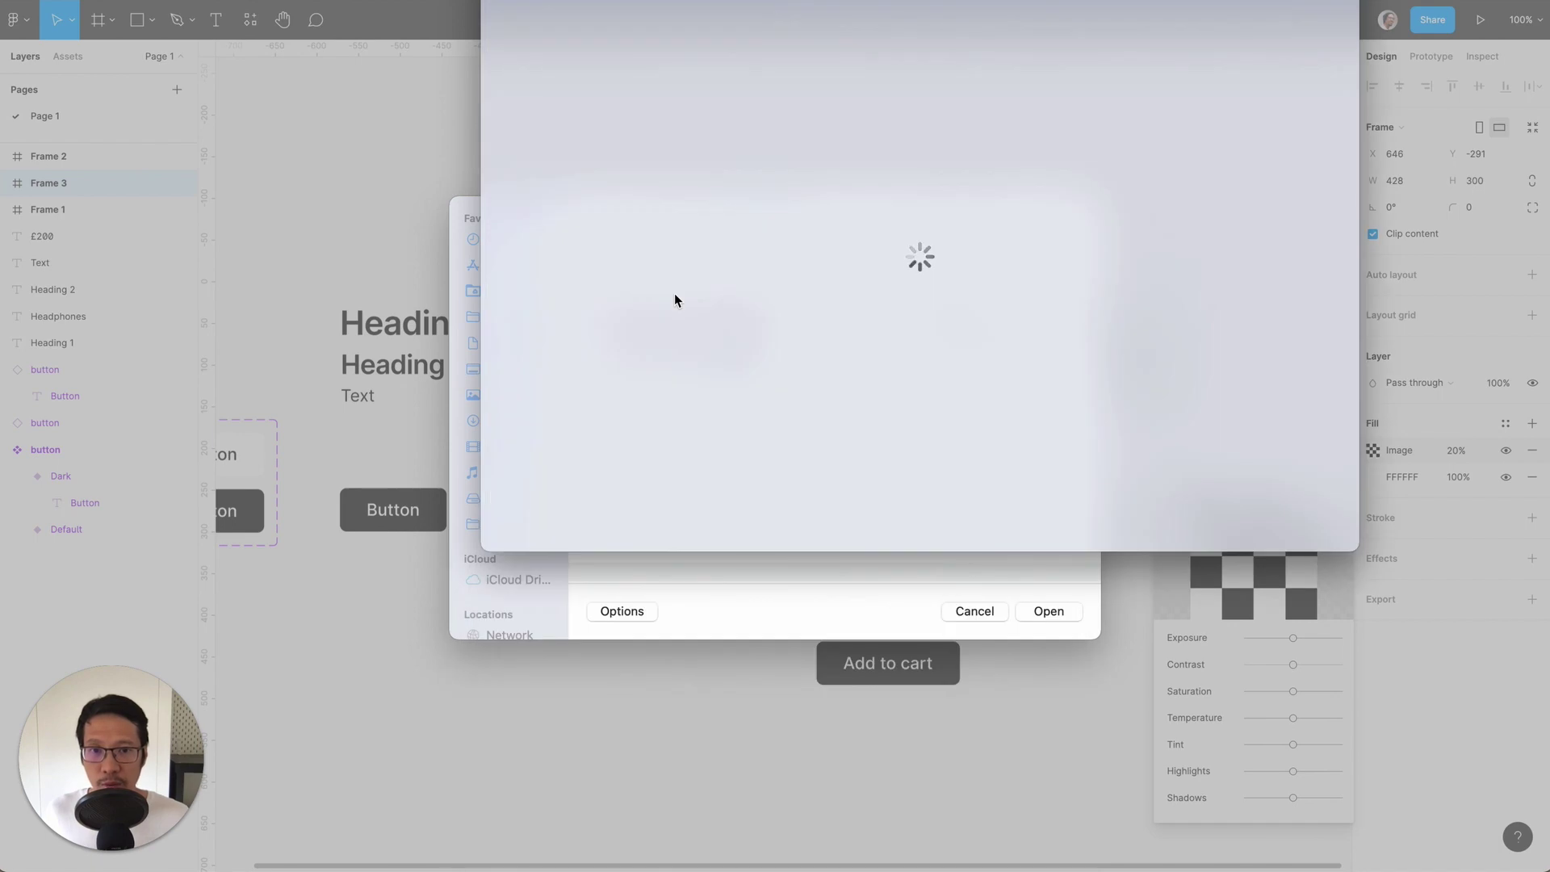
pyautogui.press('space')
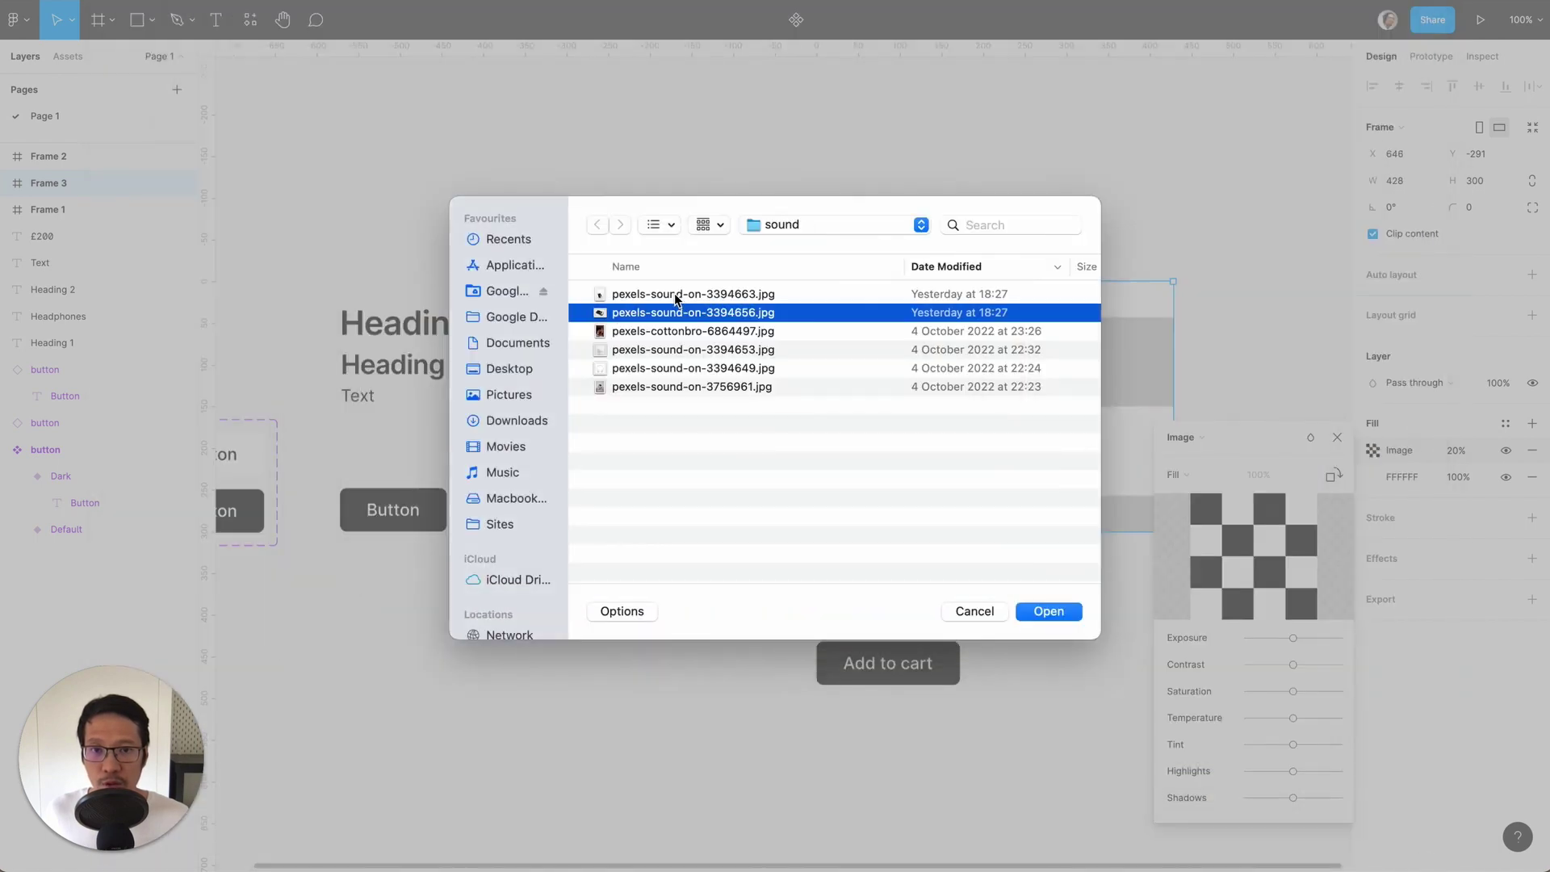
pyautogui.press('Down')
pyautogui.press('Down')
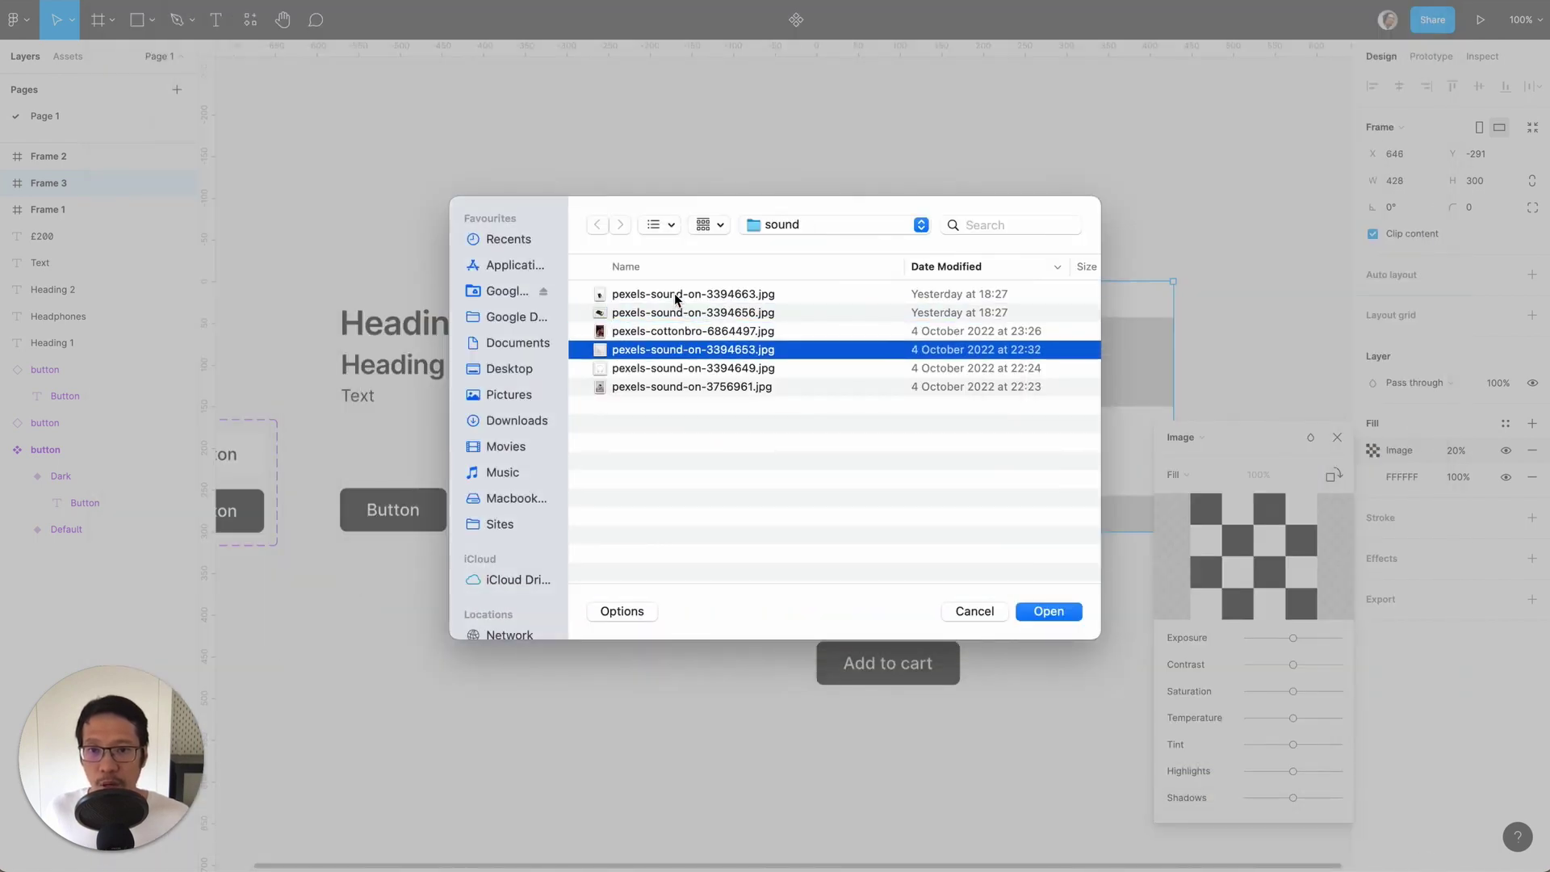
pyautogui.click(511, 373)
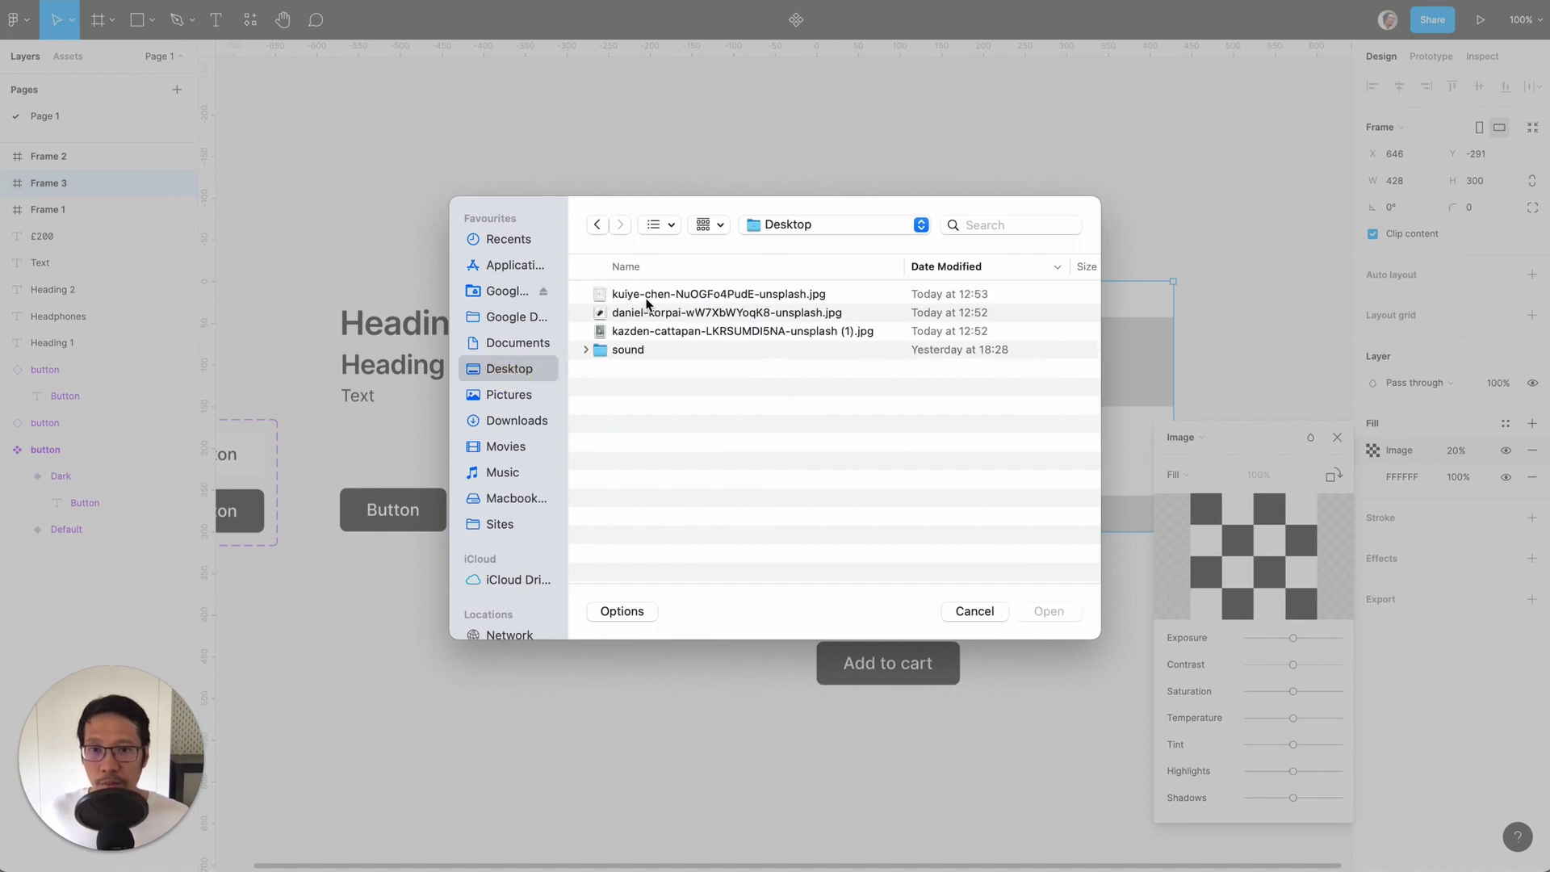
pyautogui.click(625, 321)
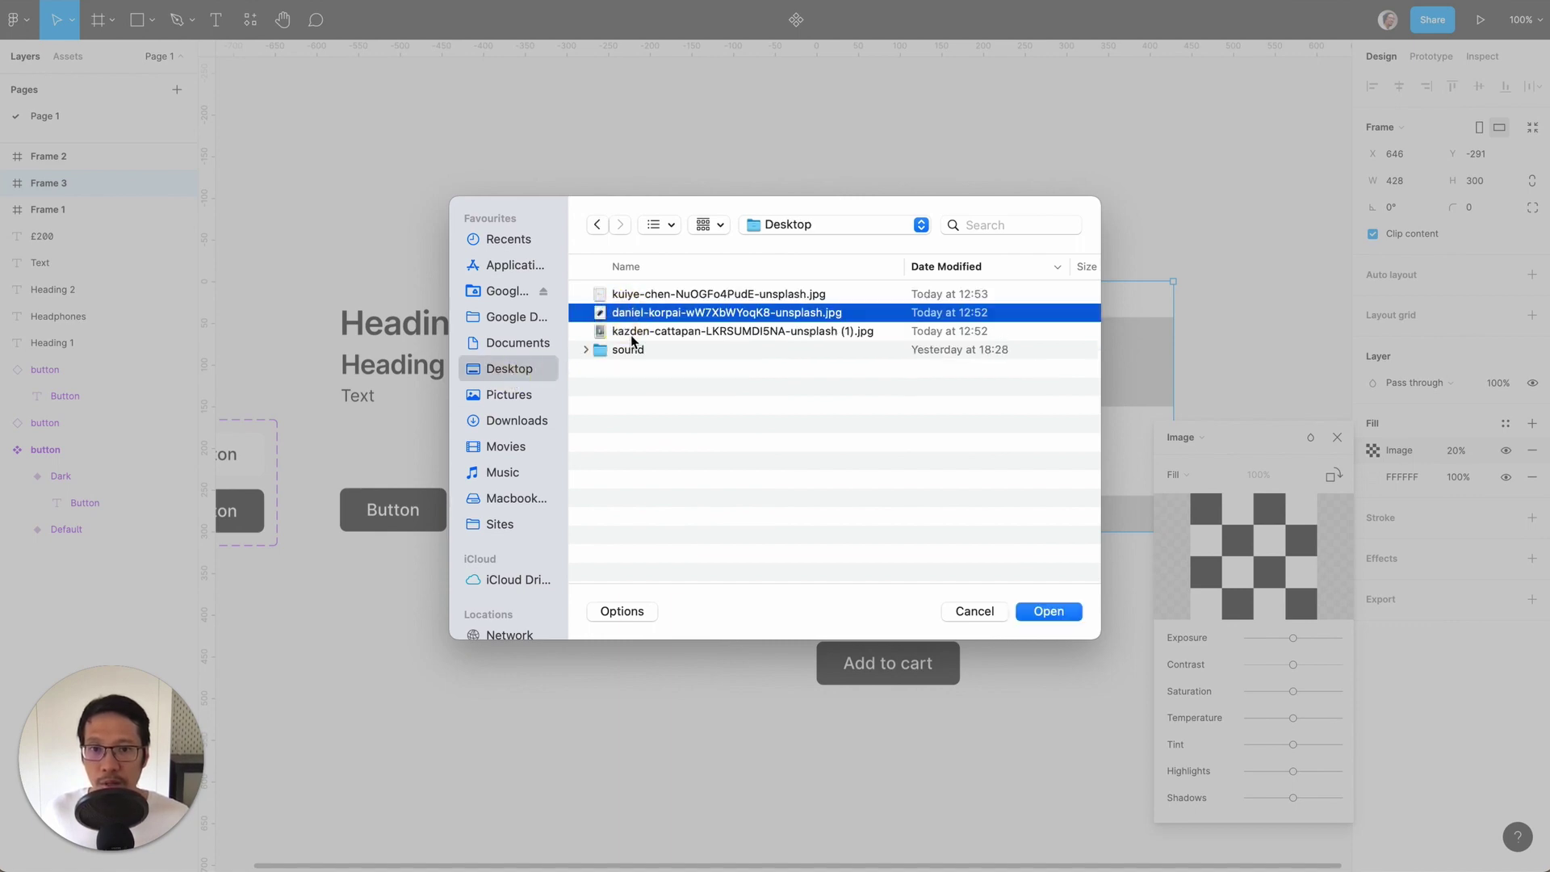
pyautogui.doubleClick(631, 336)
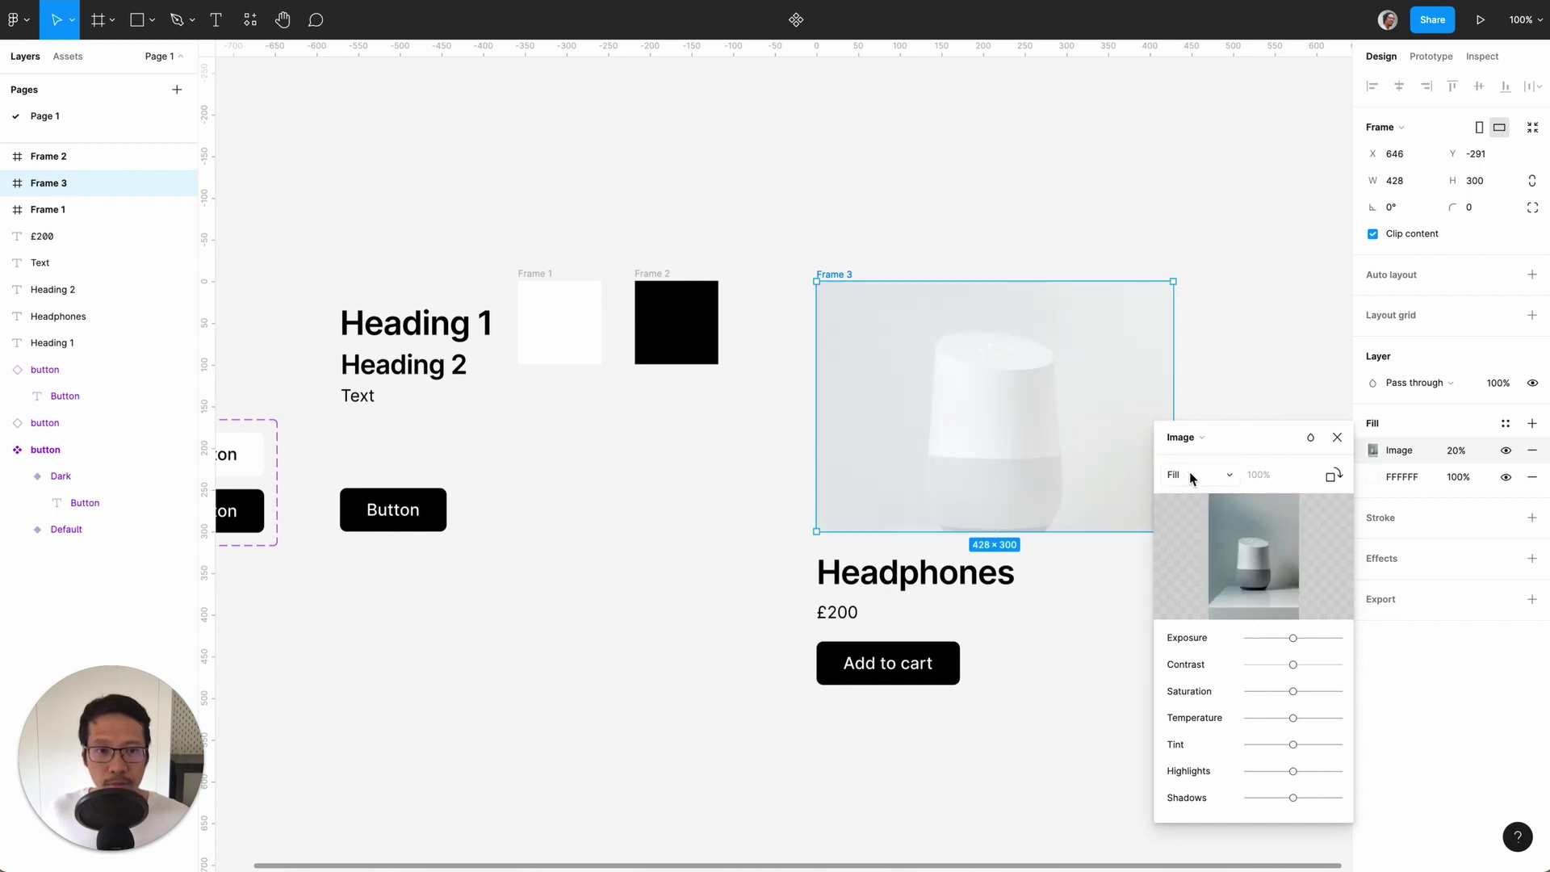
# - Set the photo fill to 100% opacity with the Fill scaling mode
pyautogui.click(1337, 438)
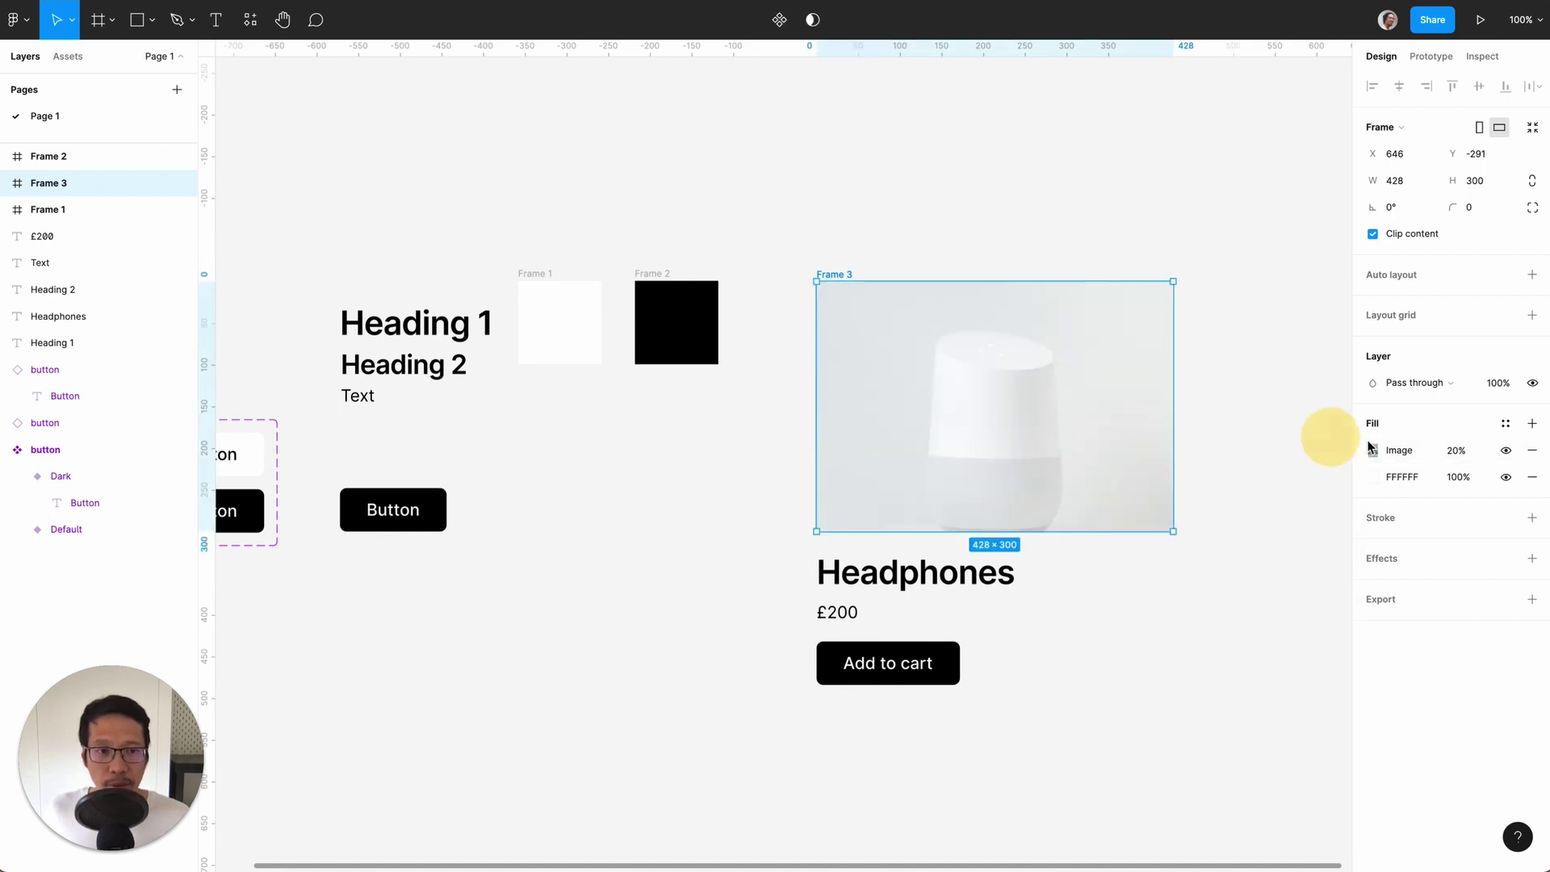
pyautogui.click(1458, 454)
pyautogui.write('100')
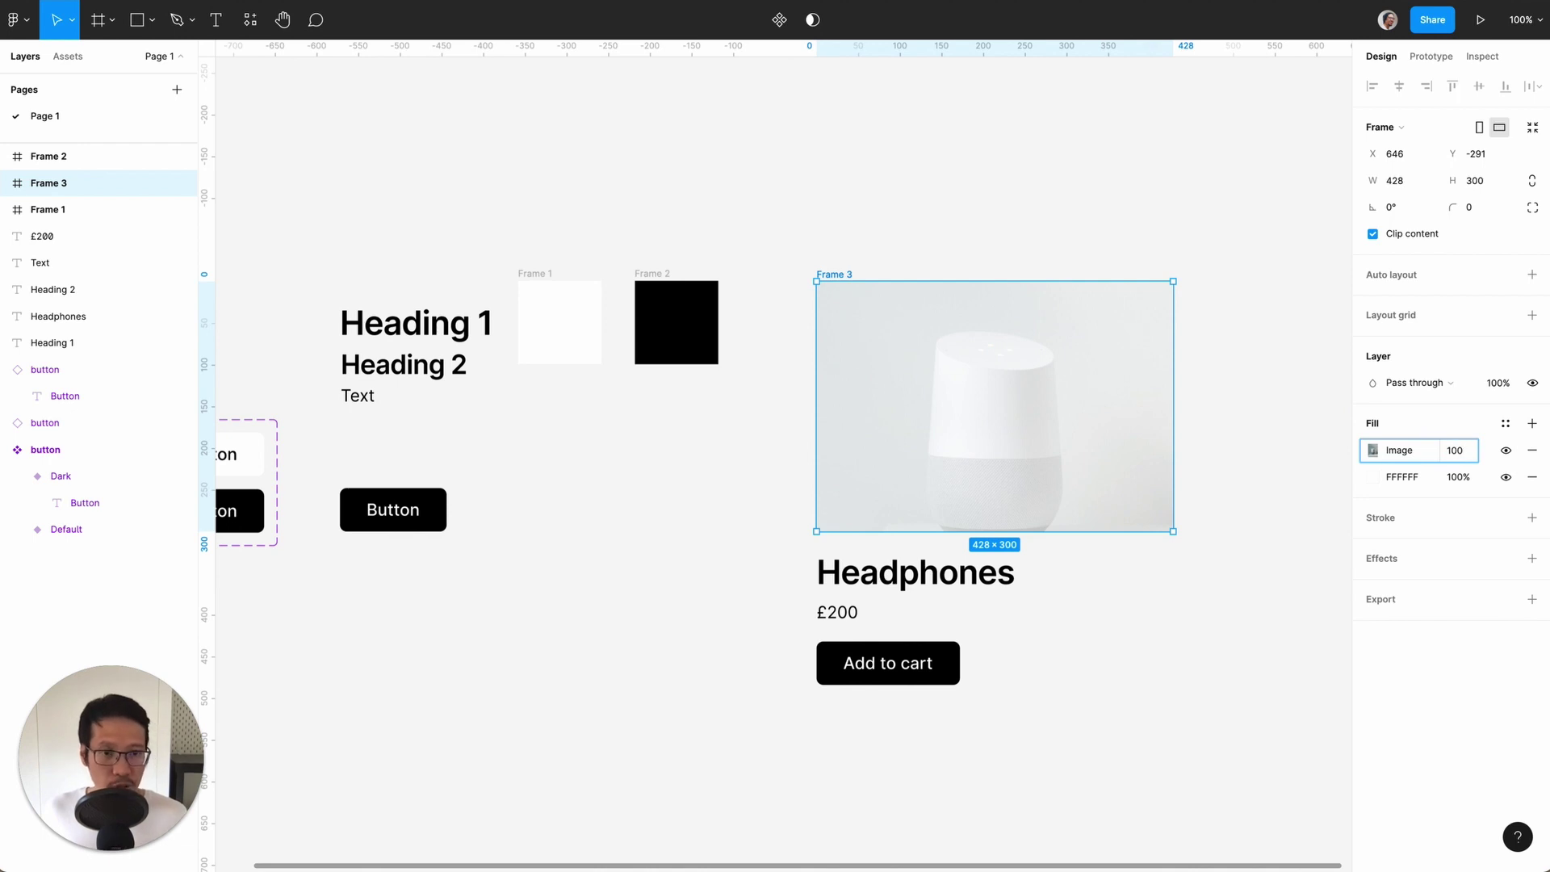
pyautogui.press('Return')
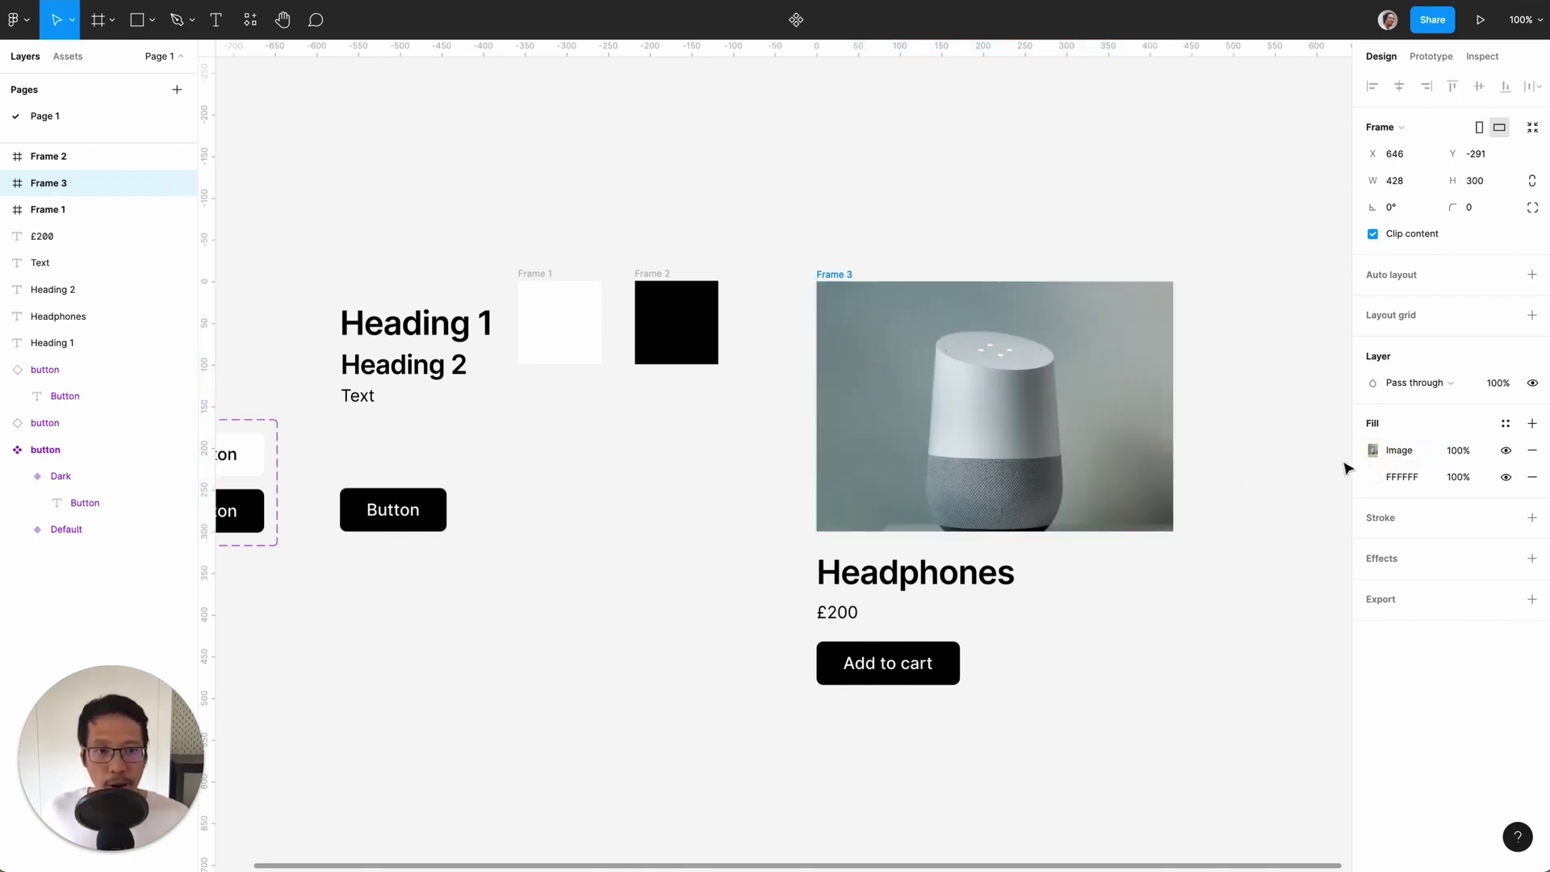
pyautogui.click(1374, 452)
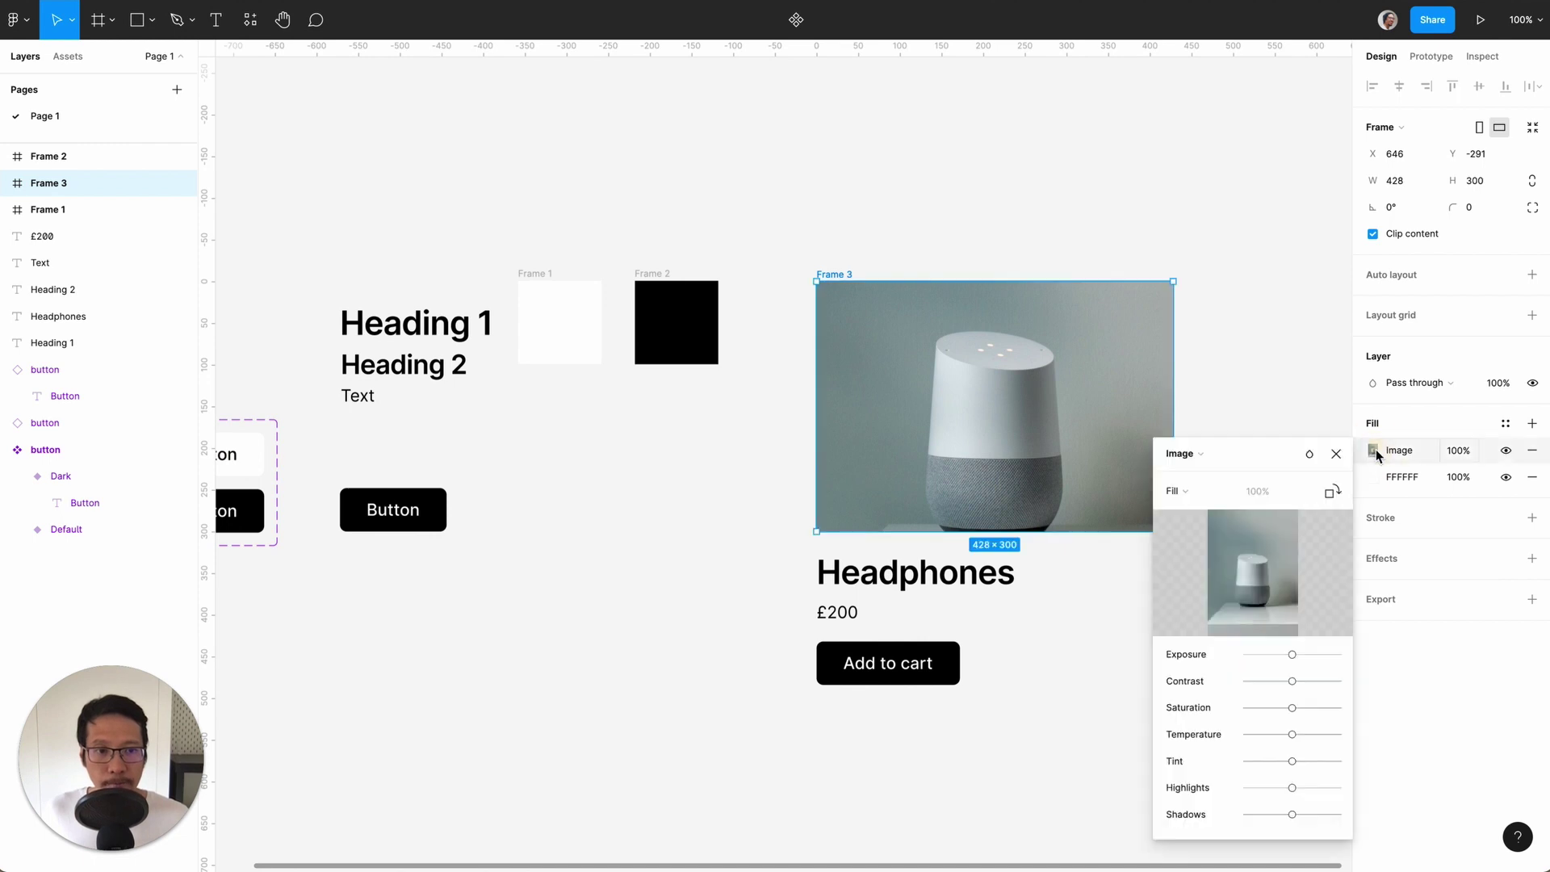
pyautogui.click(1173, 491)
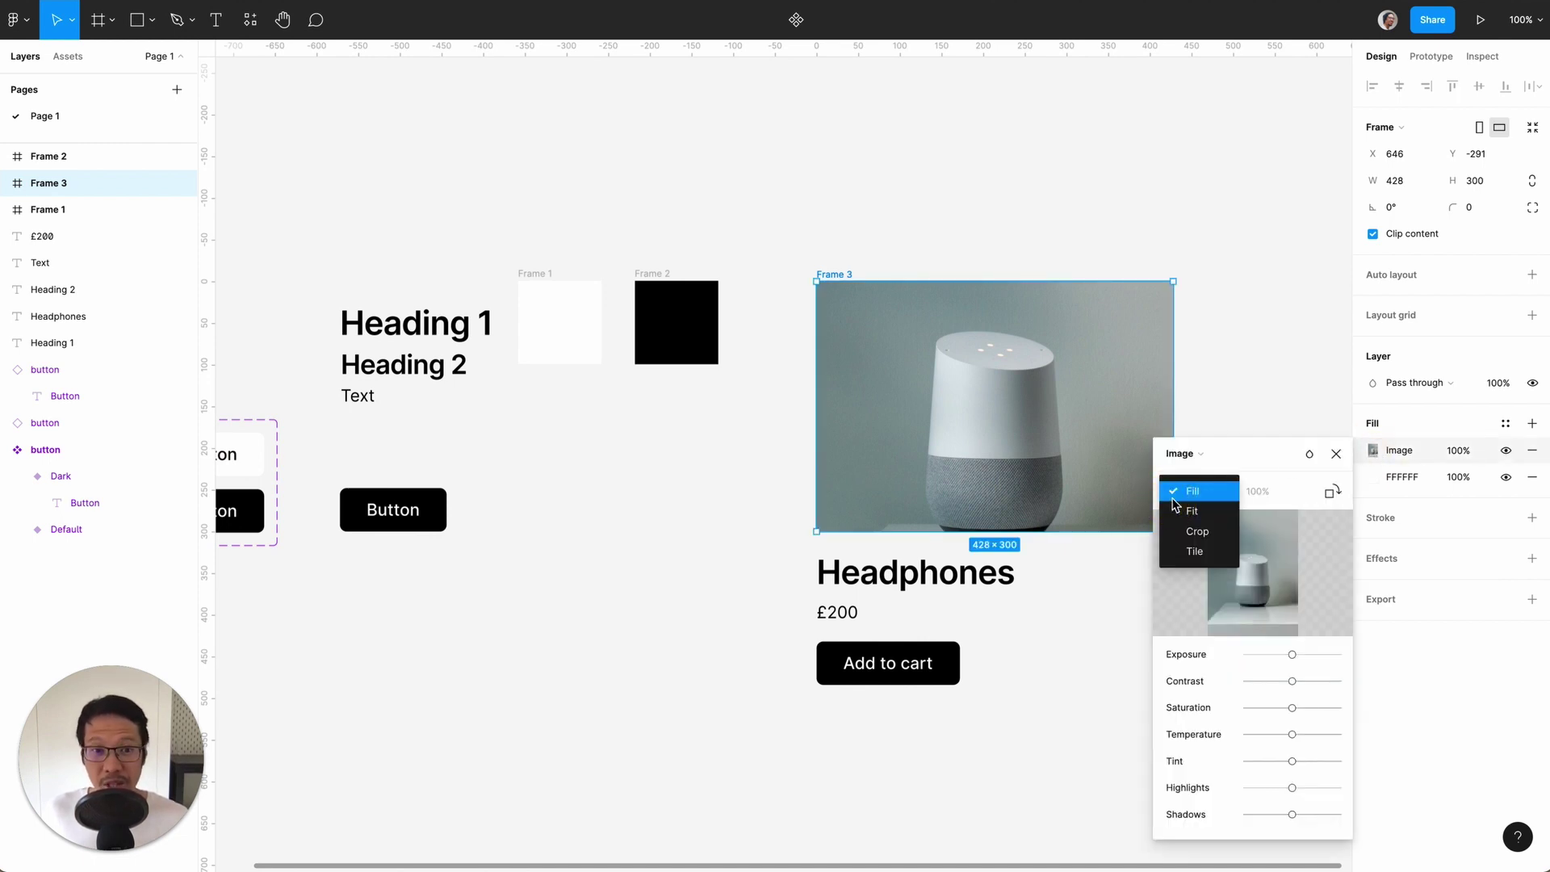
pyautogui.click(1192, 511)
pyautogui.click(1192, 493)
pyautogui.click(1194, 511)
pyautogui.click(1193, 493)
pyautogui.click(1202, 452)
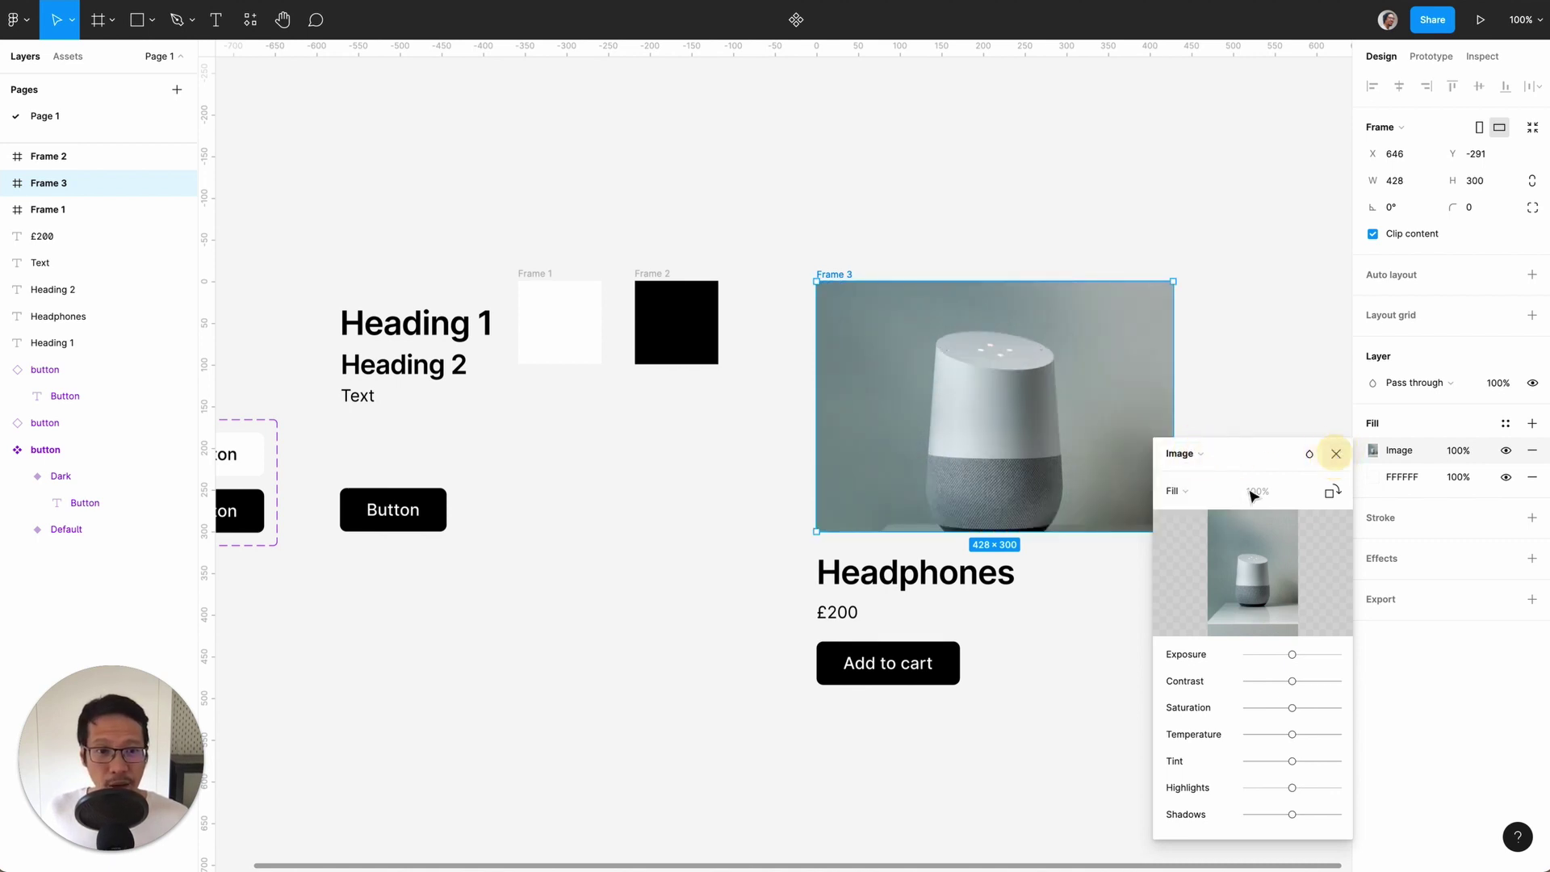
pyautogui.click(1336, 456)
# - Resize the photo frame to a 428×428 square and move it above the headline
pyautogui.moveTo(1145, 532); pyautogui.dragTo(1145, 581)
pyautogui.click(1139, 303)
pyautogui.moveTo(1139, 303); pyautogui.dragTo(1143, 222)
pyautogui.click(937, 162)
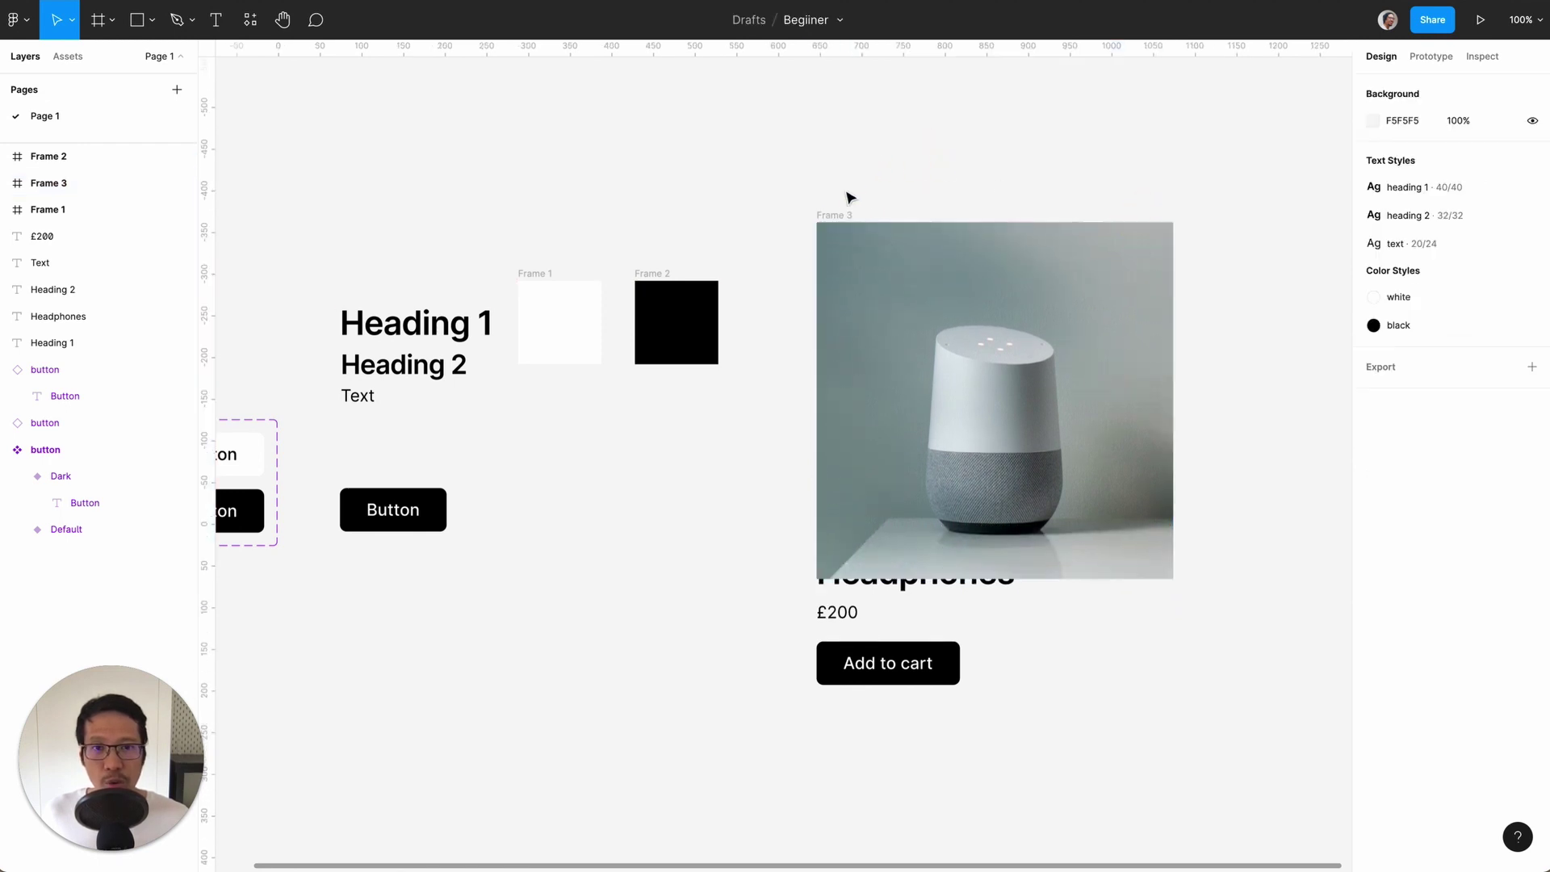
pyautogui.moveTo(837, 219); pyautogui.dragTo(833, 149)
# - Rename the photo frame layer to 'image'
pyautogui.doubleClick(48, 186)
pyautogui.write('i')
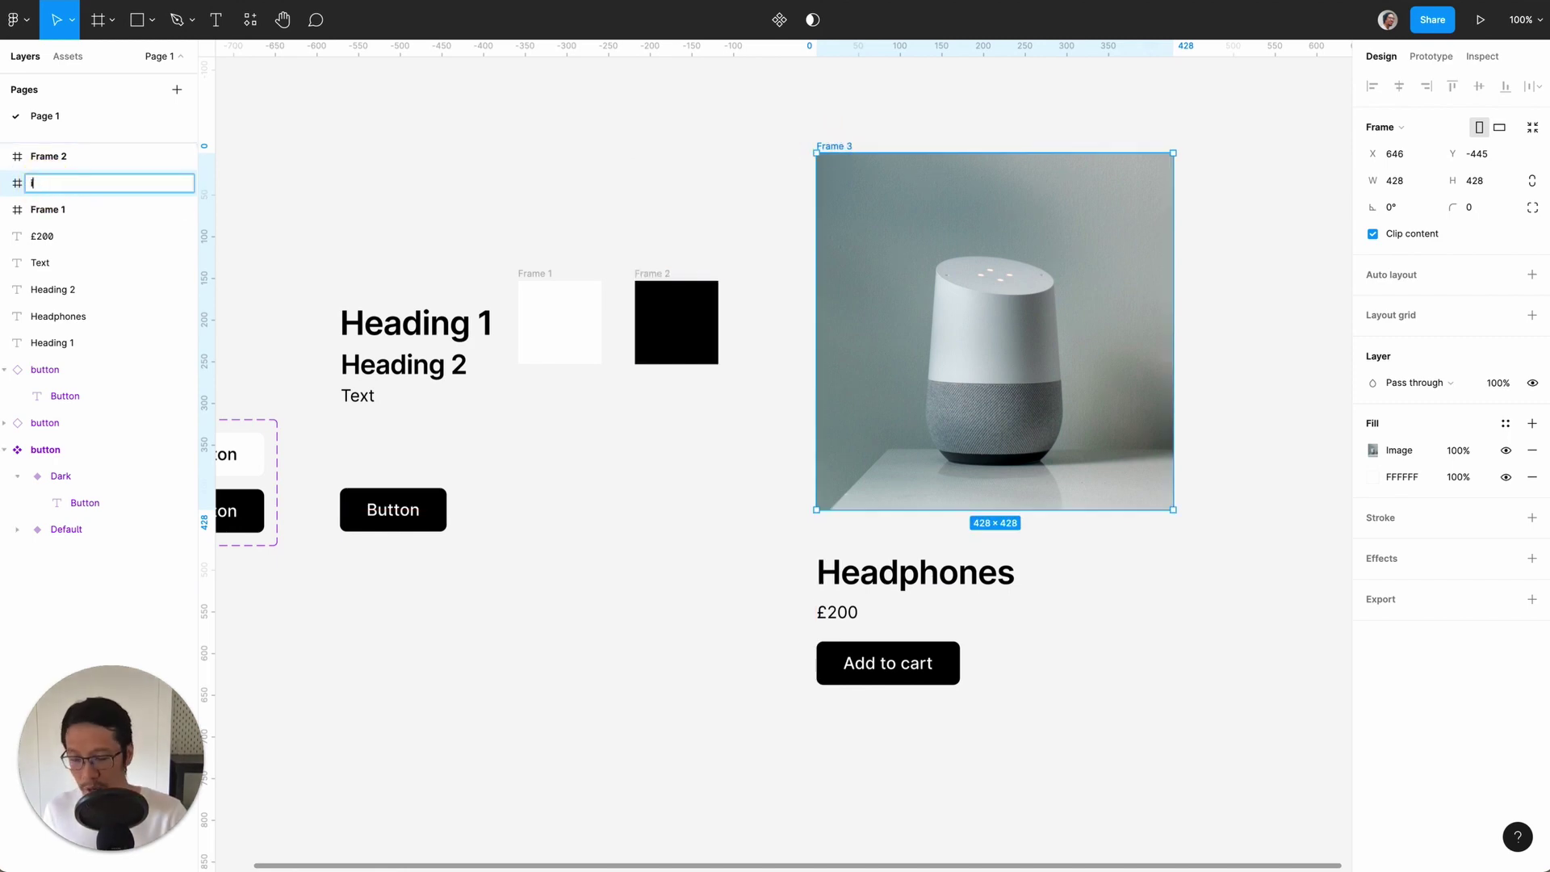
pyautogui.write('mage')
pyautogui.press('Return')
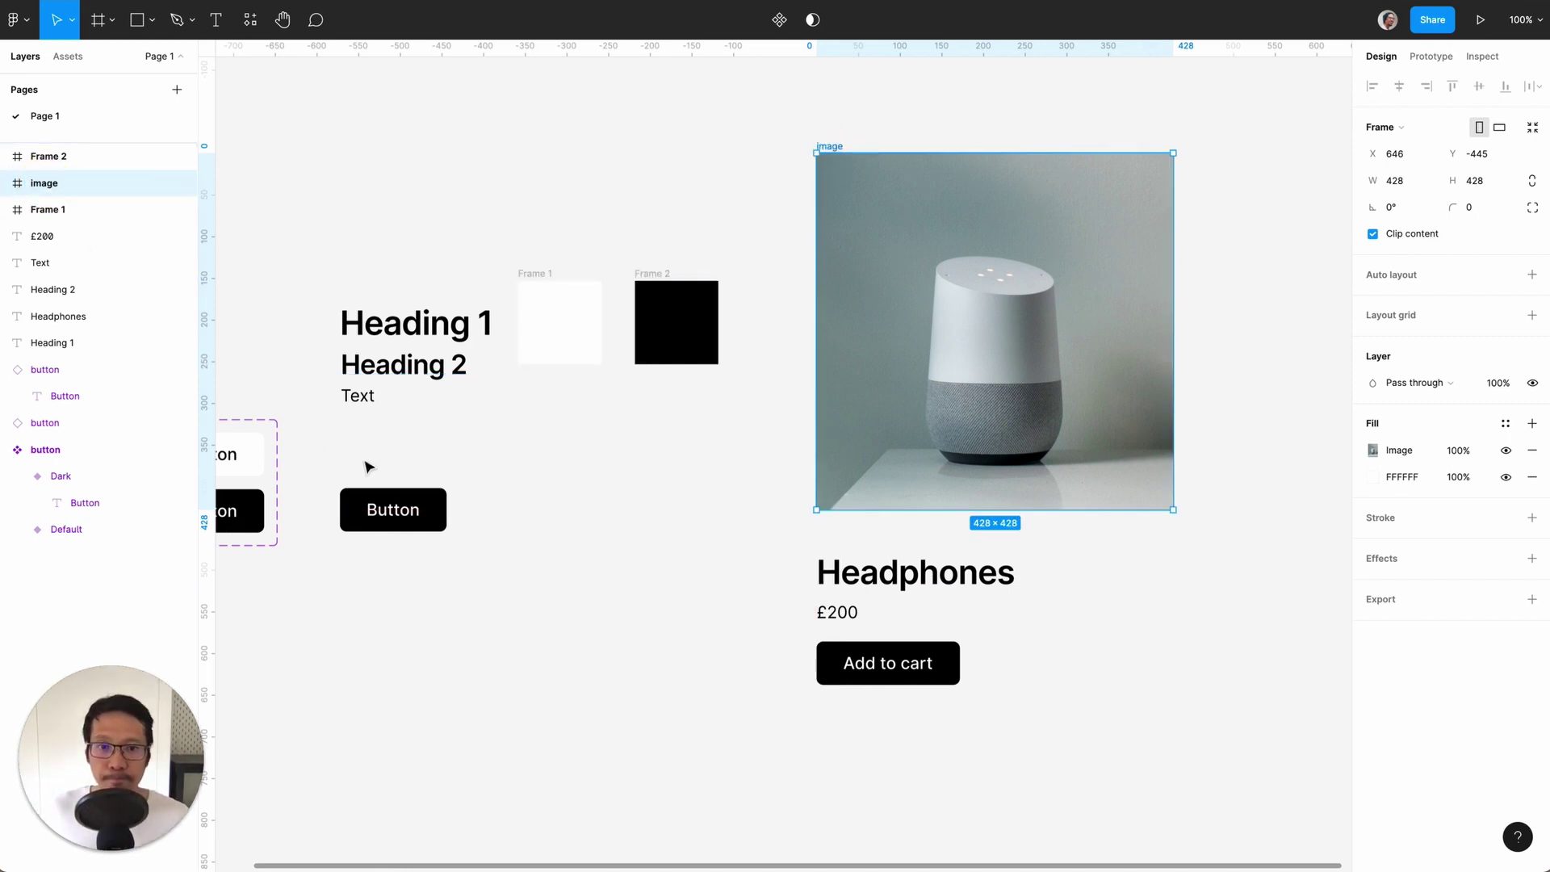
pyautogui.click(543, 489)
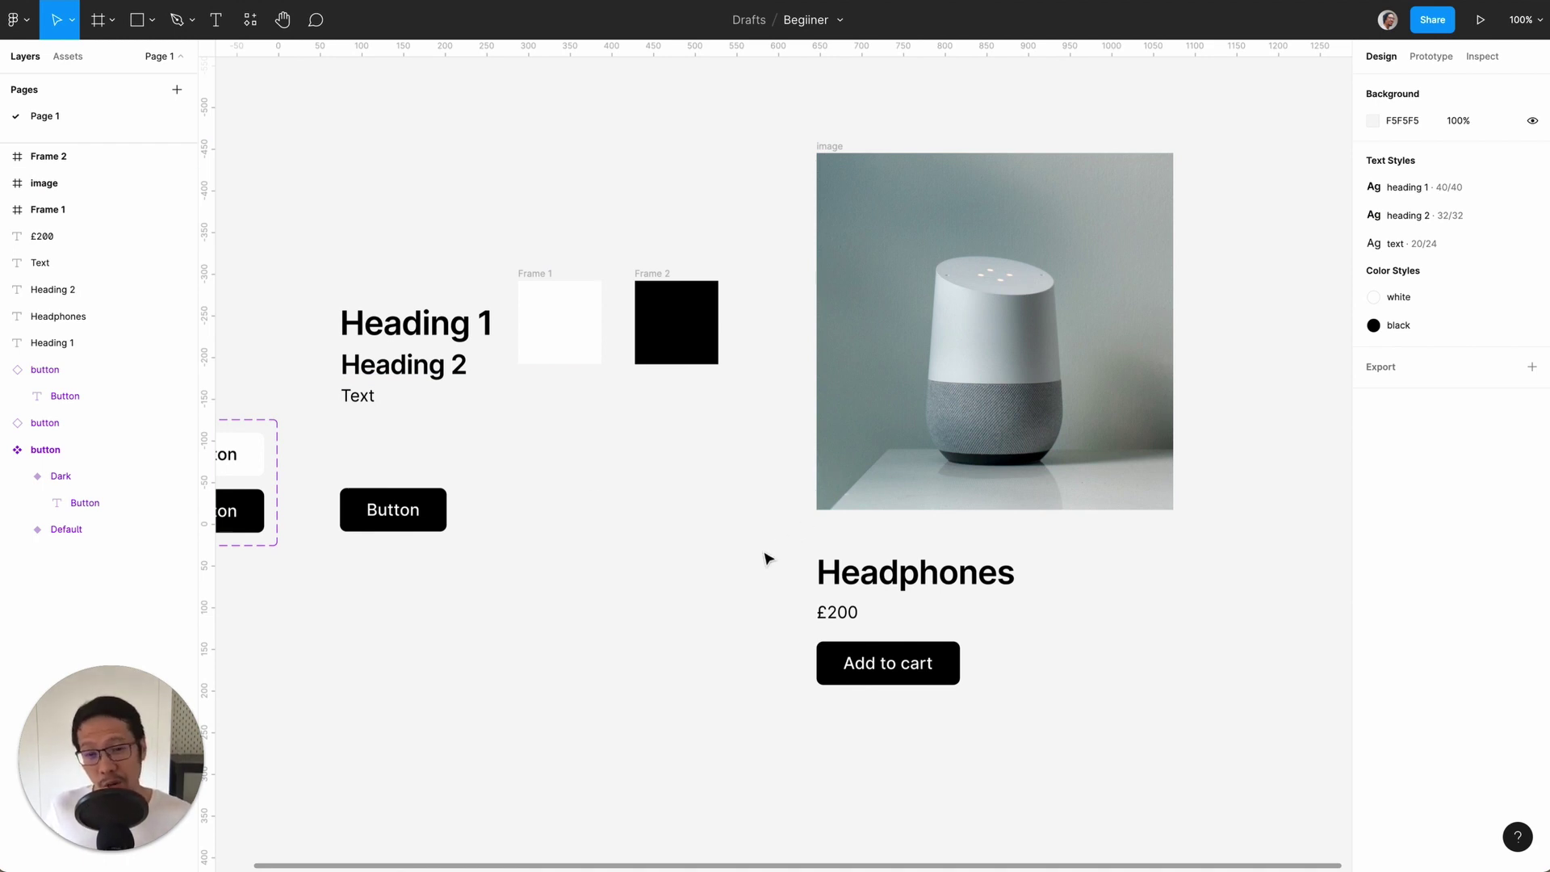
# - Wrap the Headphones and £200 text in an auto layout with 16 spacing
pyautogui.moveTo(777, 555); pyautogui.dragTo(936, 615)
pyautogui.hotkey('shift', 'a')
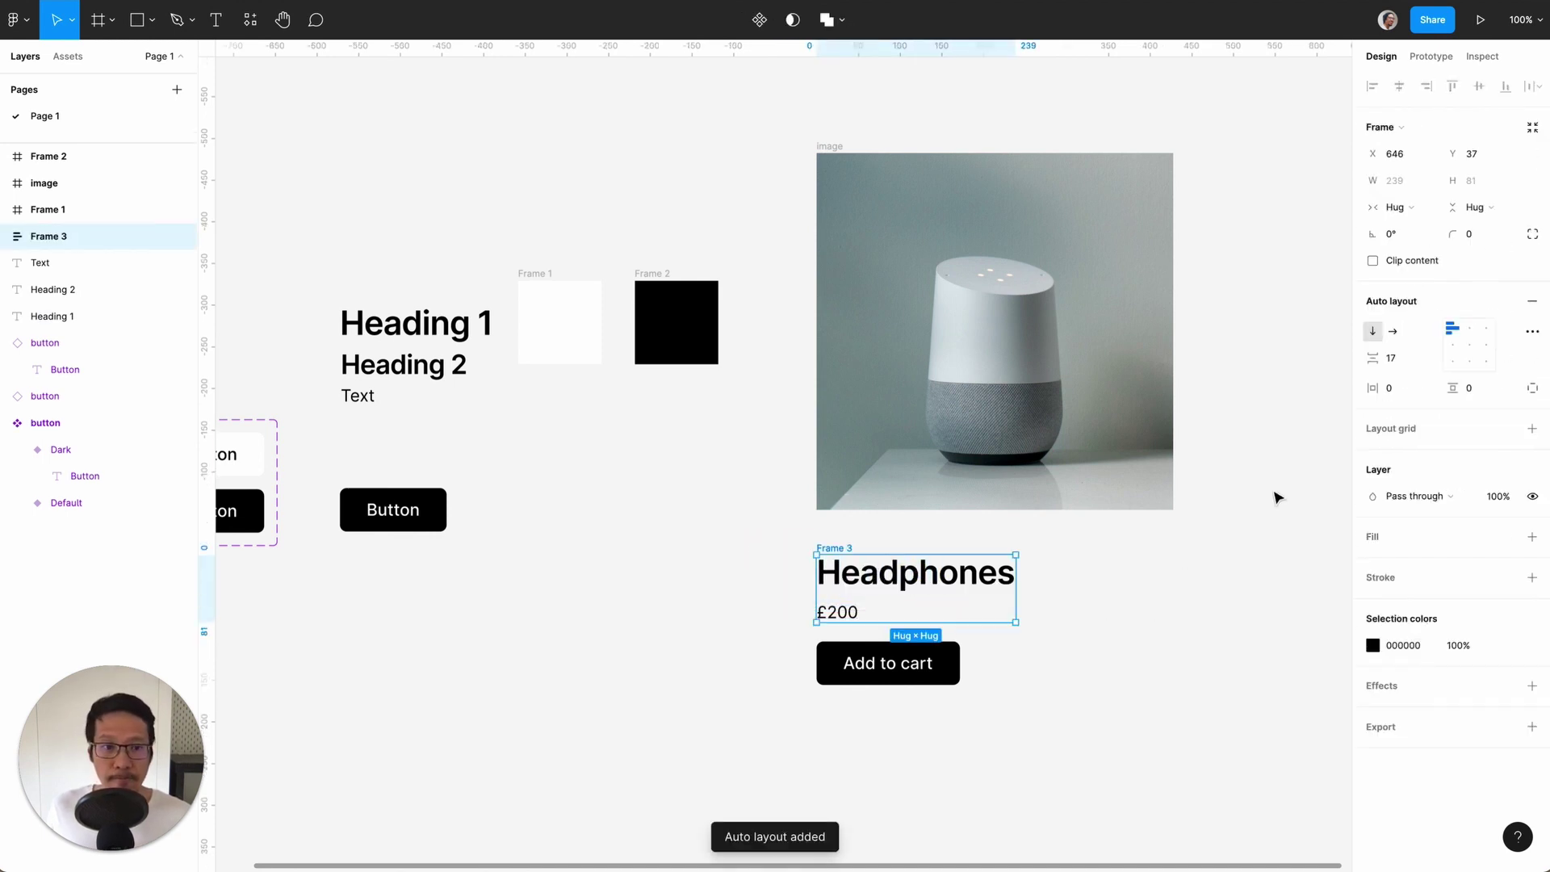
pyautogui.click(1401, 361)
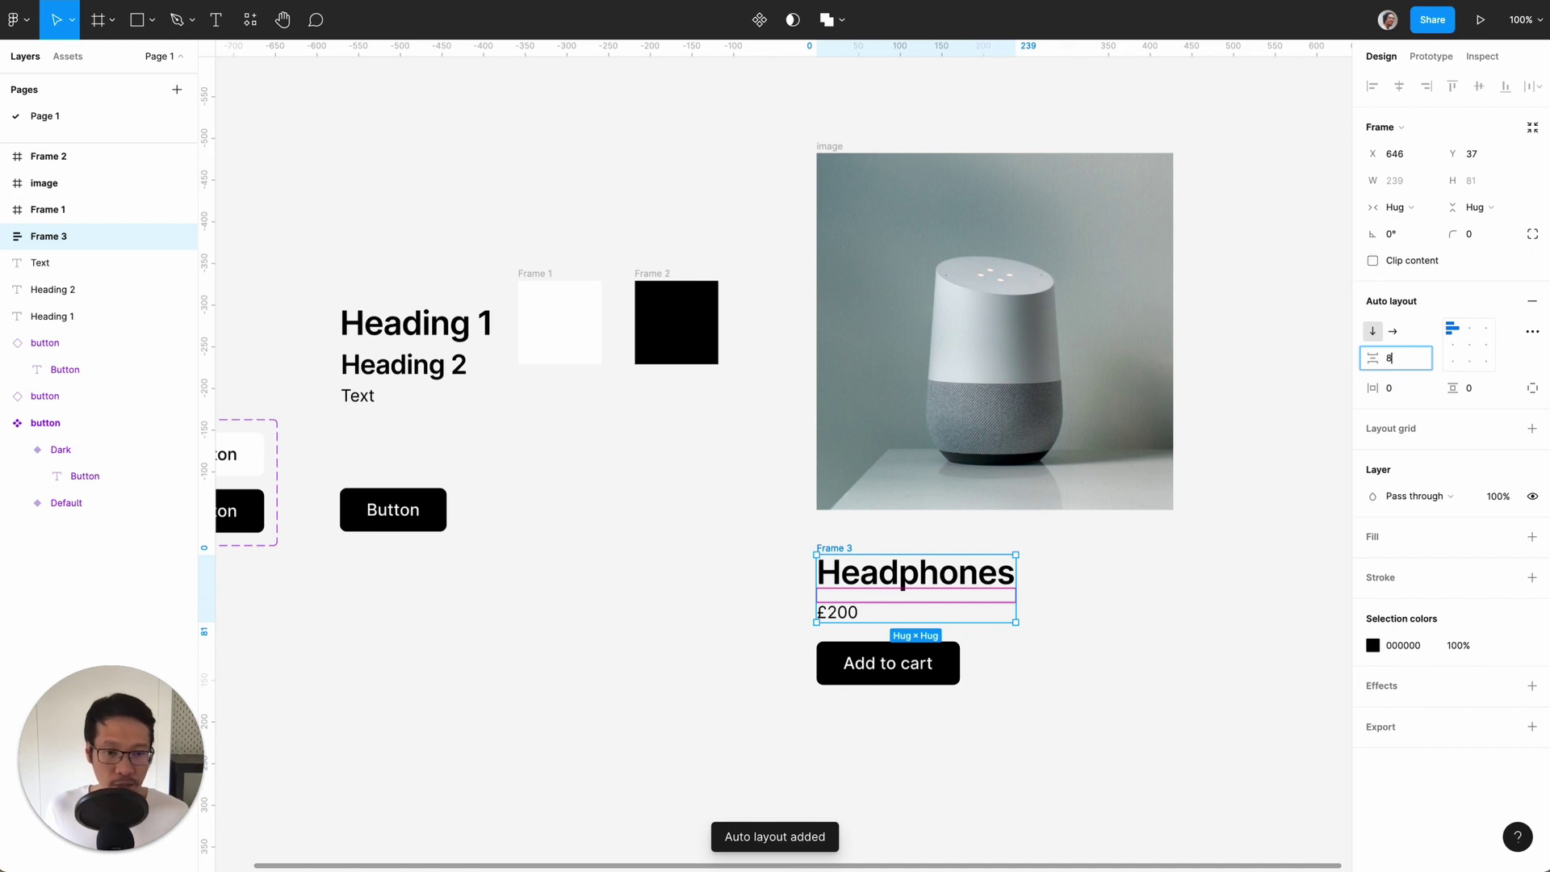
pyautogui.write('8')
pyautogui.press('Return')
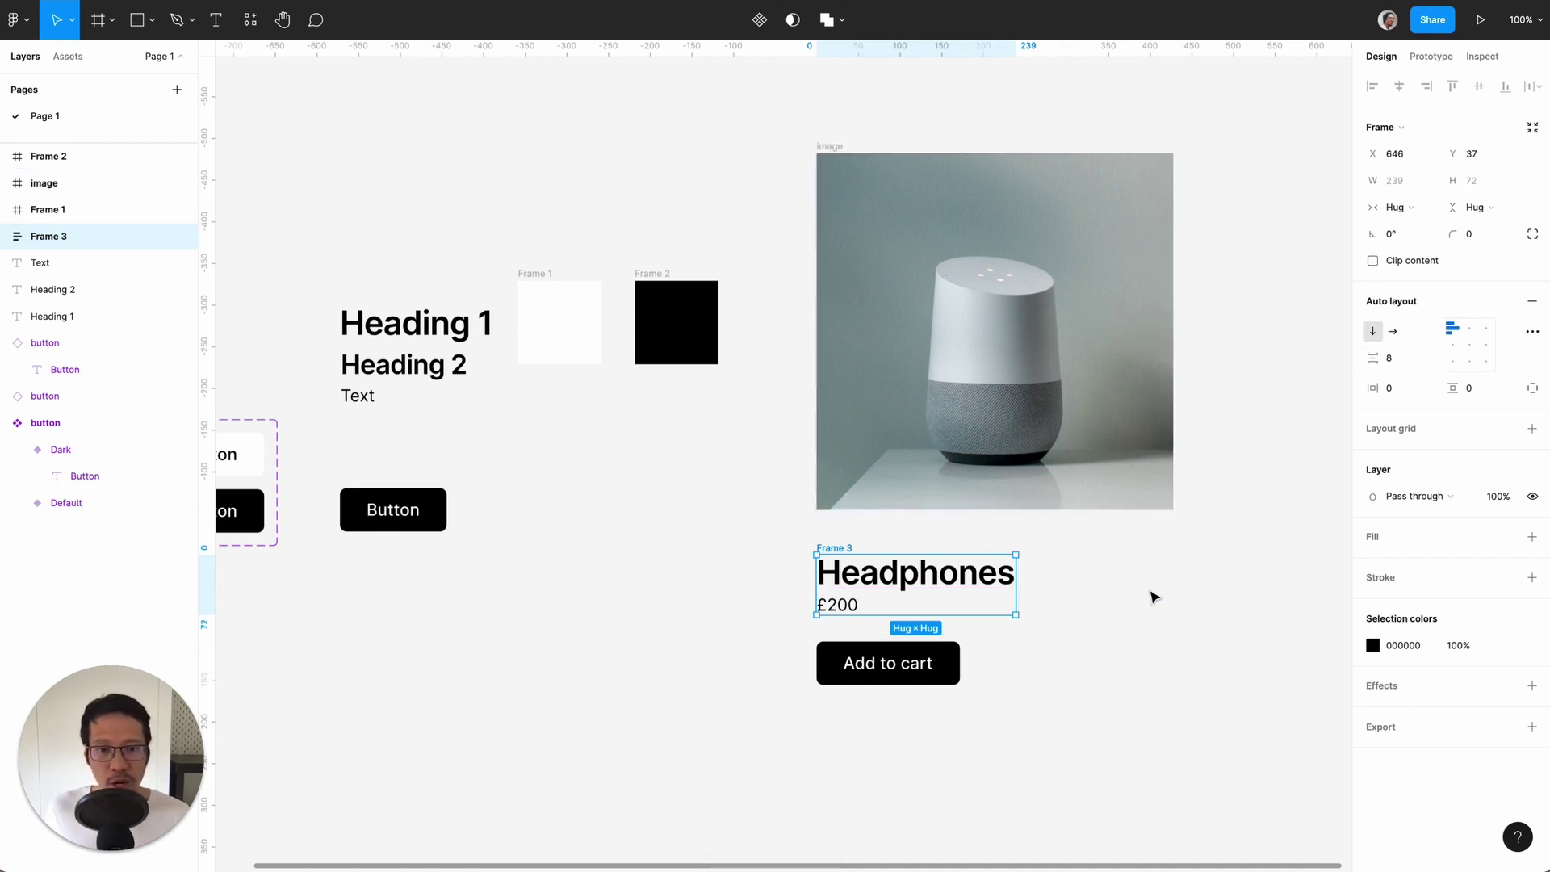
pyautogui.click(1398, 359)
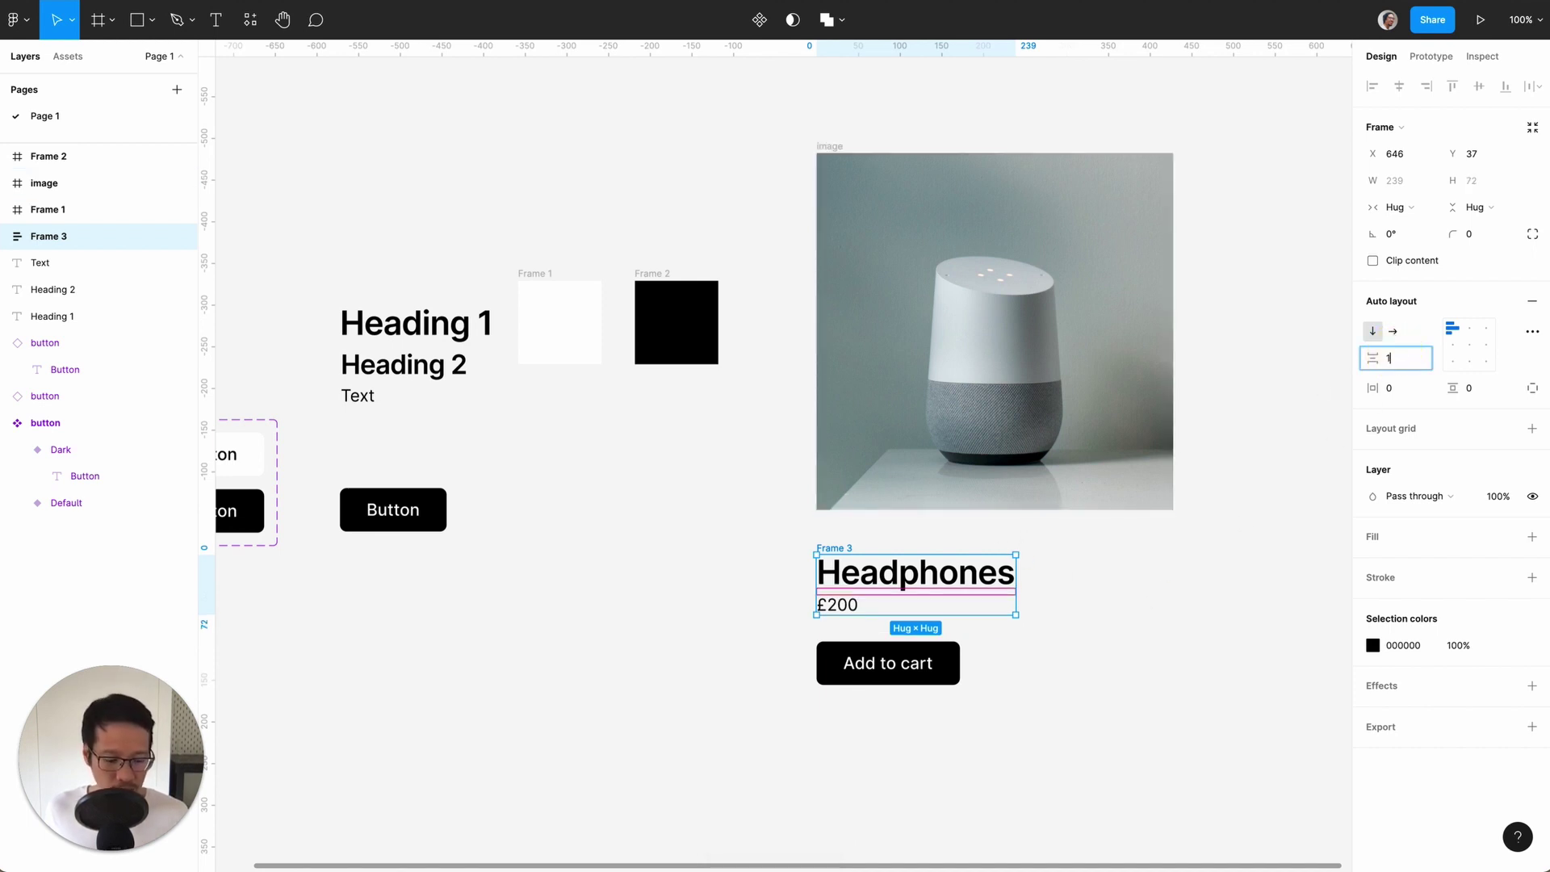
pyautogui.press('Return')
pyautogui.click(683, 549)
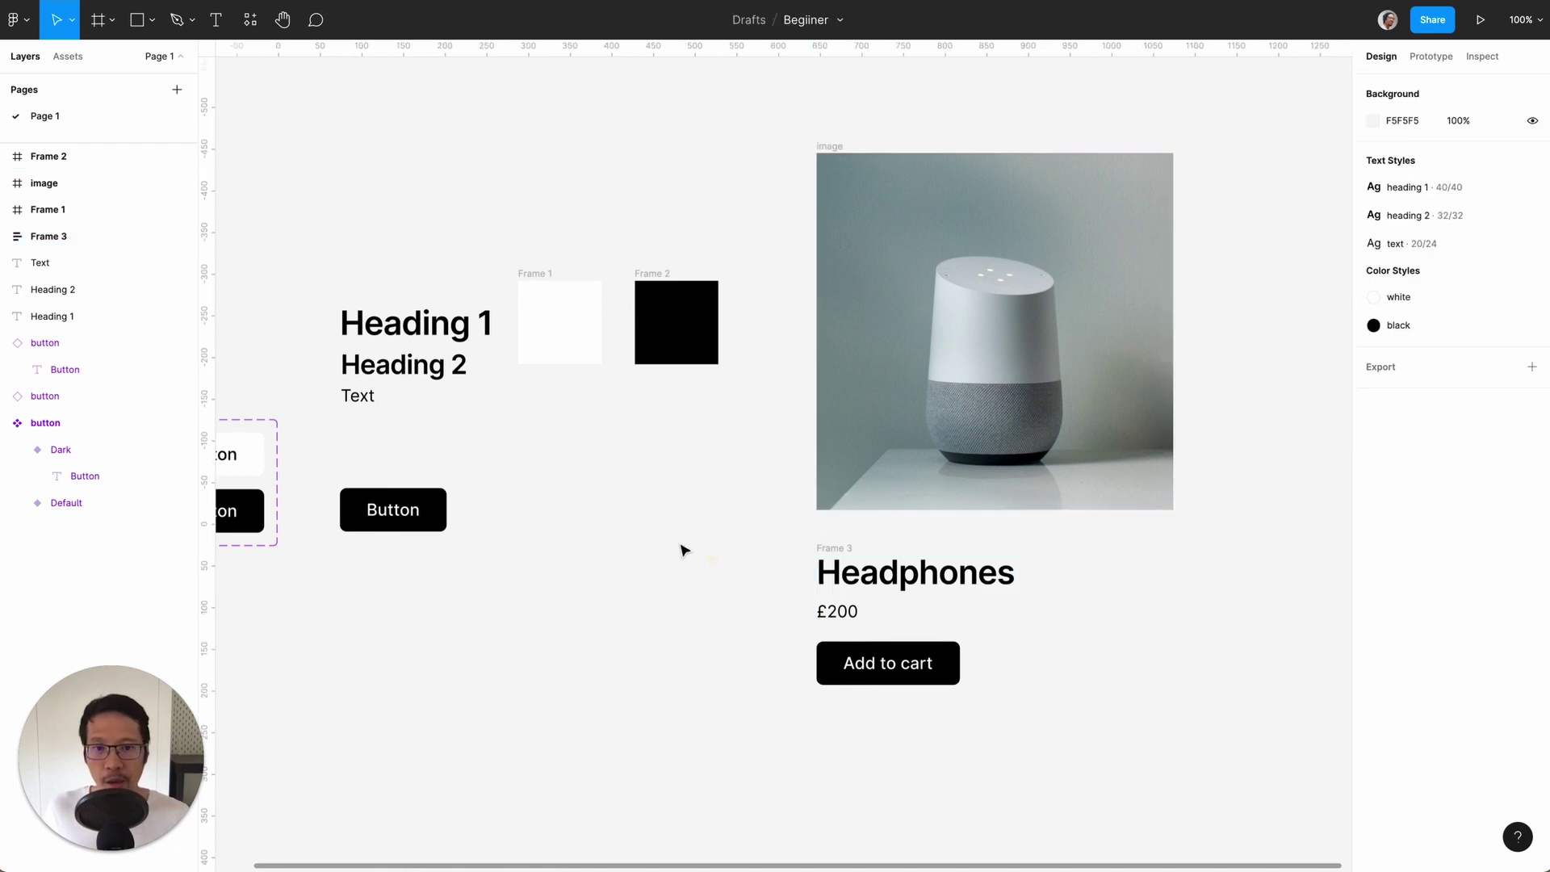
# - Wrap the text stack and the Add to cart button together in an auto layout
pyautogui.moveTo(664, 538); pyautogui.dragTo(1141, 729)
pyautogui.hotkey('shift', 'a')
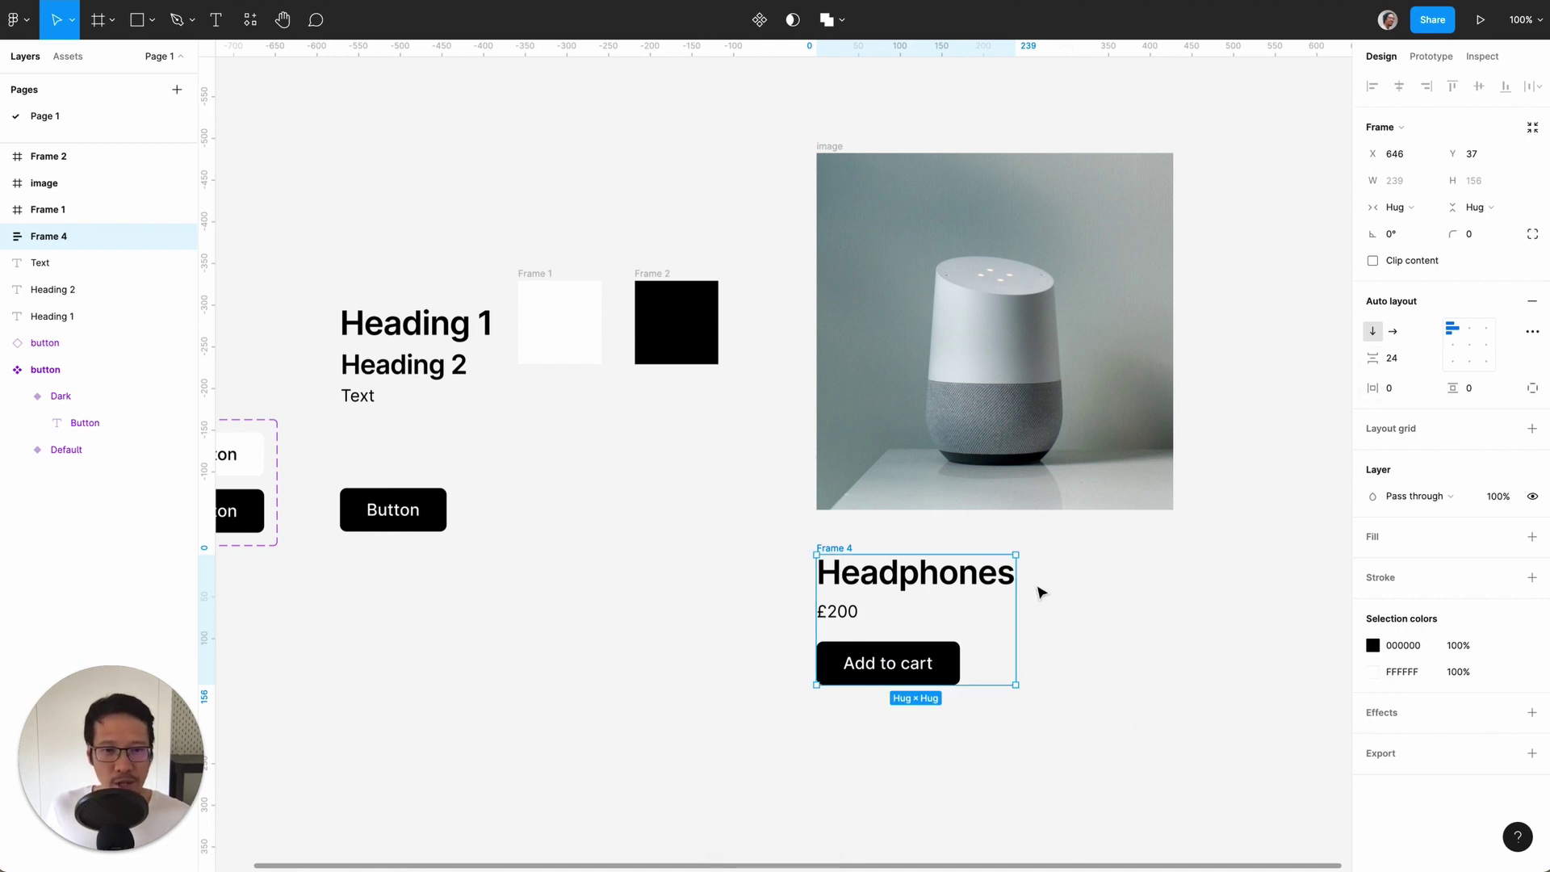
pyautogui.click(775, 517)
# - Wrap the photo and the product details in one auto-layout card
pyautogui.click(764, 110)
pyautogui.moveTo(764, 111); pyautogui.dragTo(1170, 737)
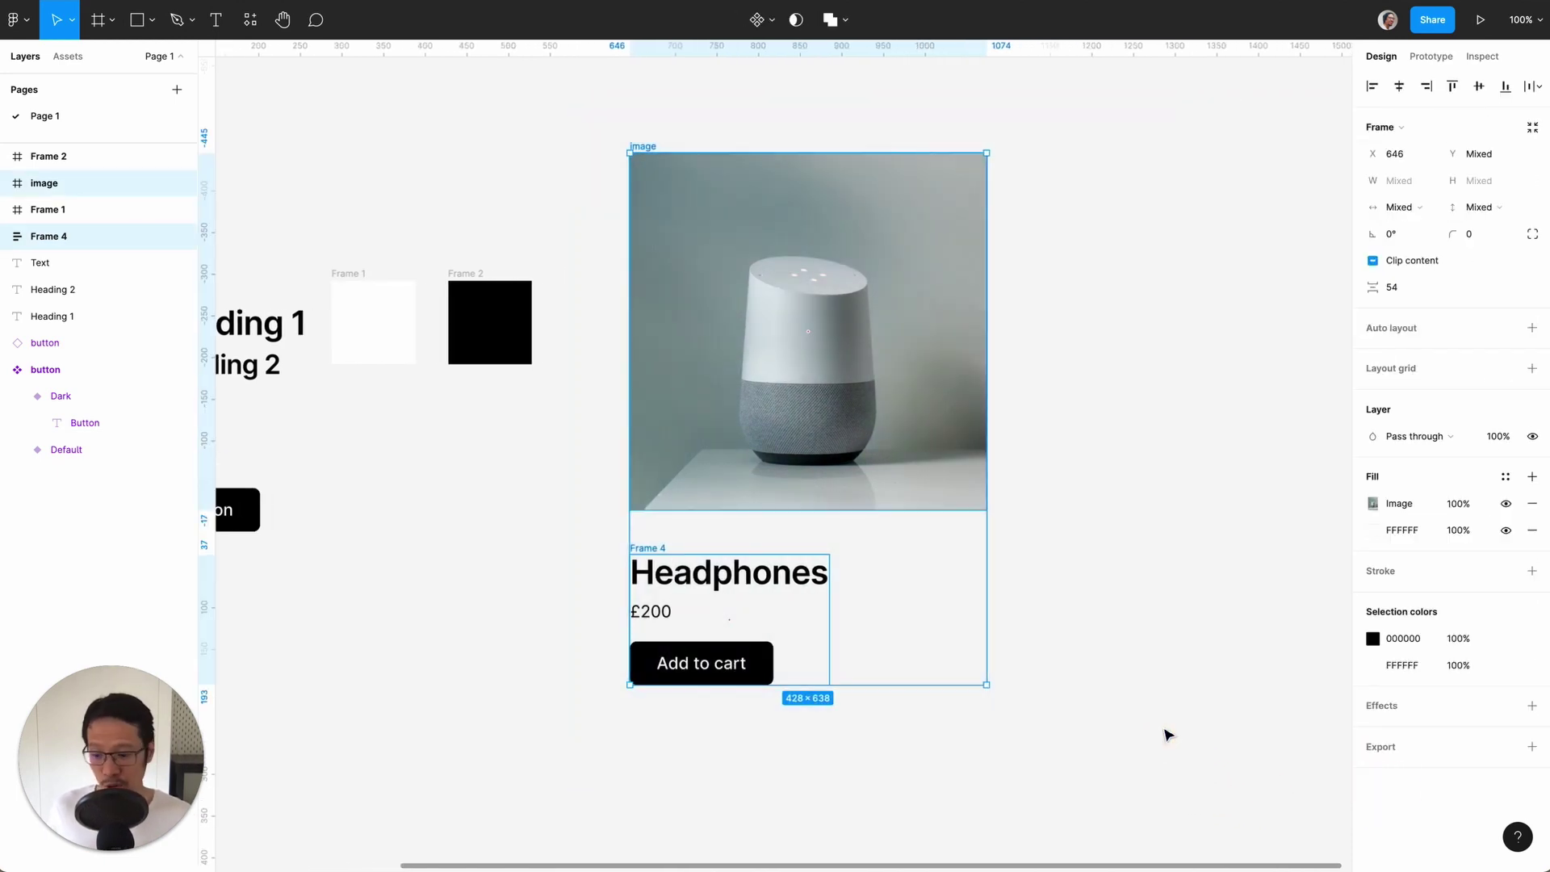
pyautogui.hotkey('shift', 'a')
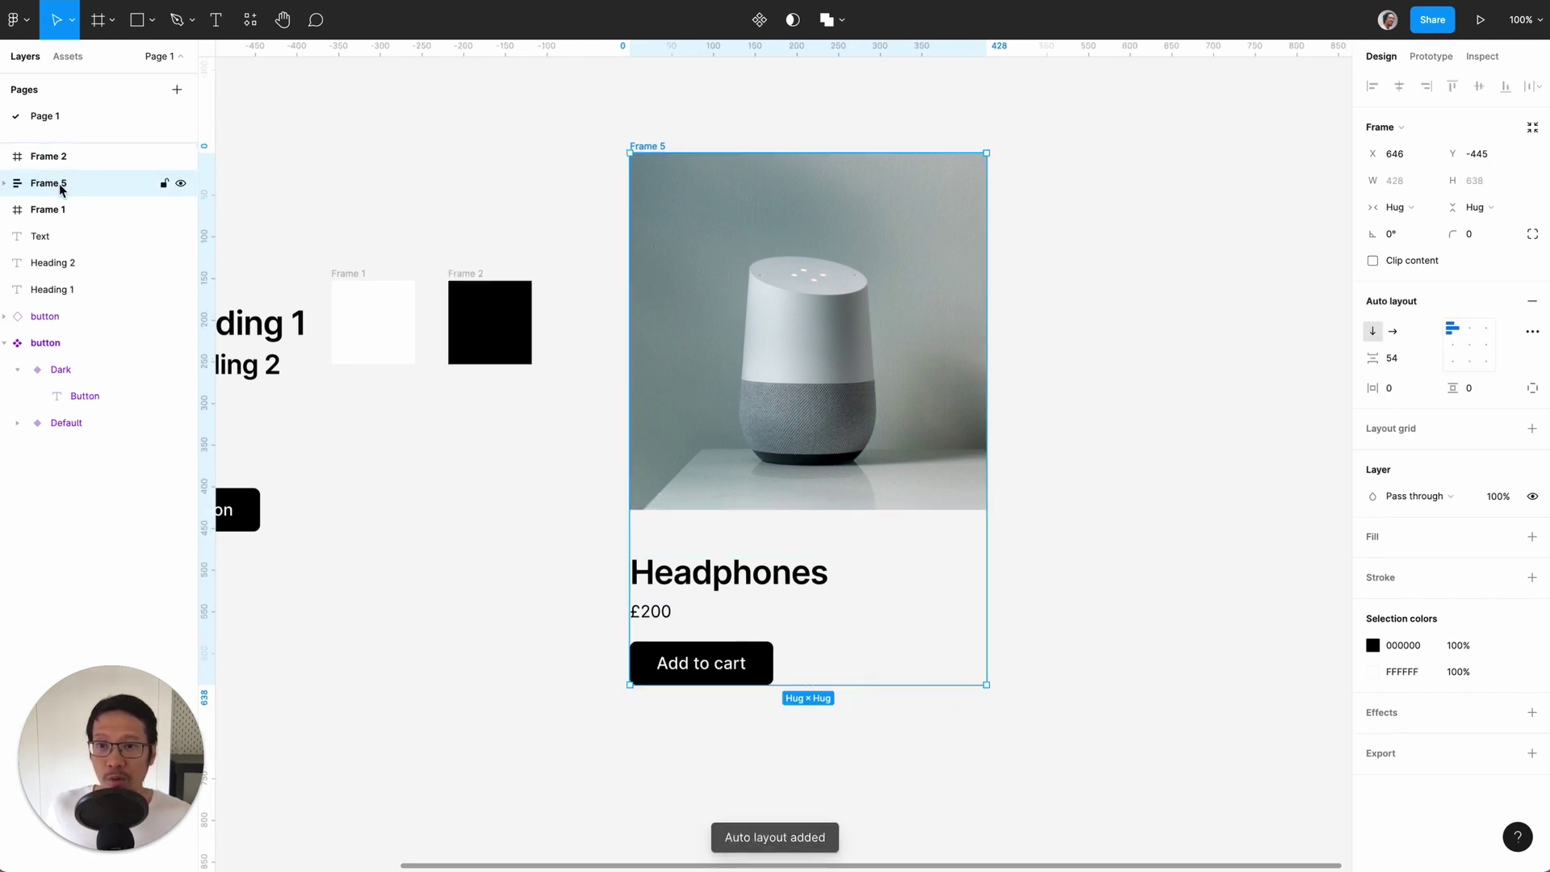
# - Rename the card frame and its product details frame to 'div'
pyautogui.click(3, 184)
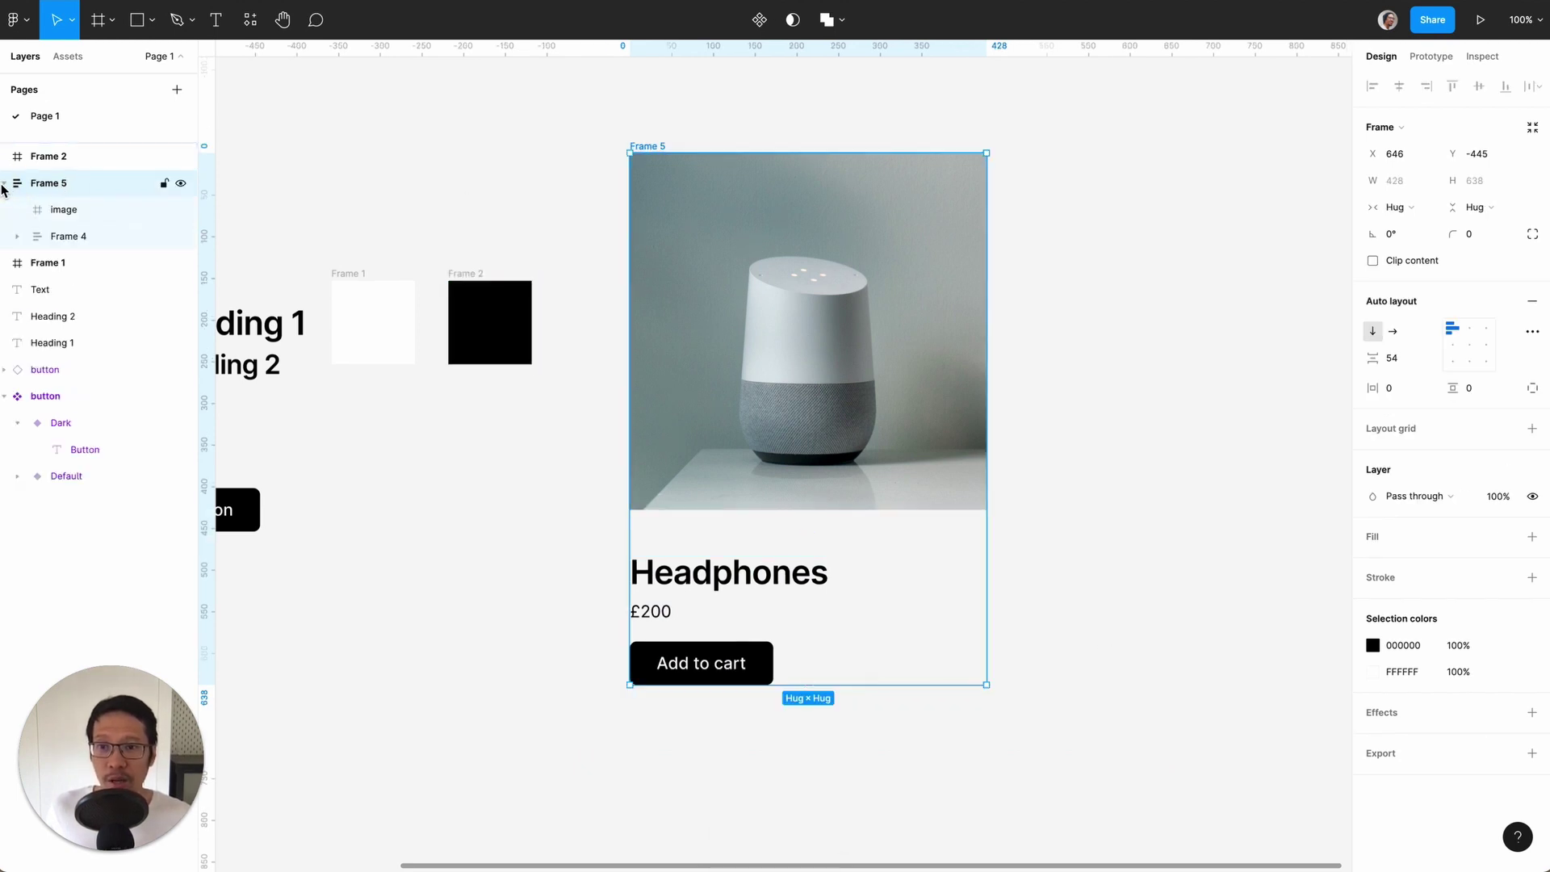
pyautogui.doubleClick(54, 185)
pyautogui.write('div')
pyautogui.press('Return')
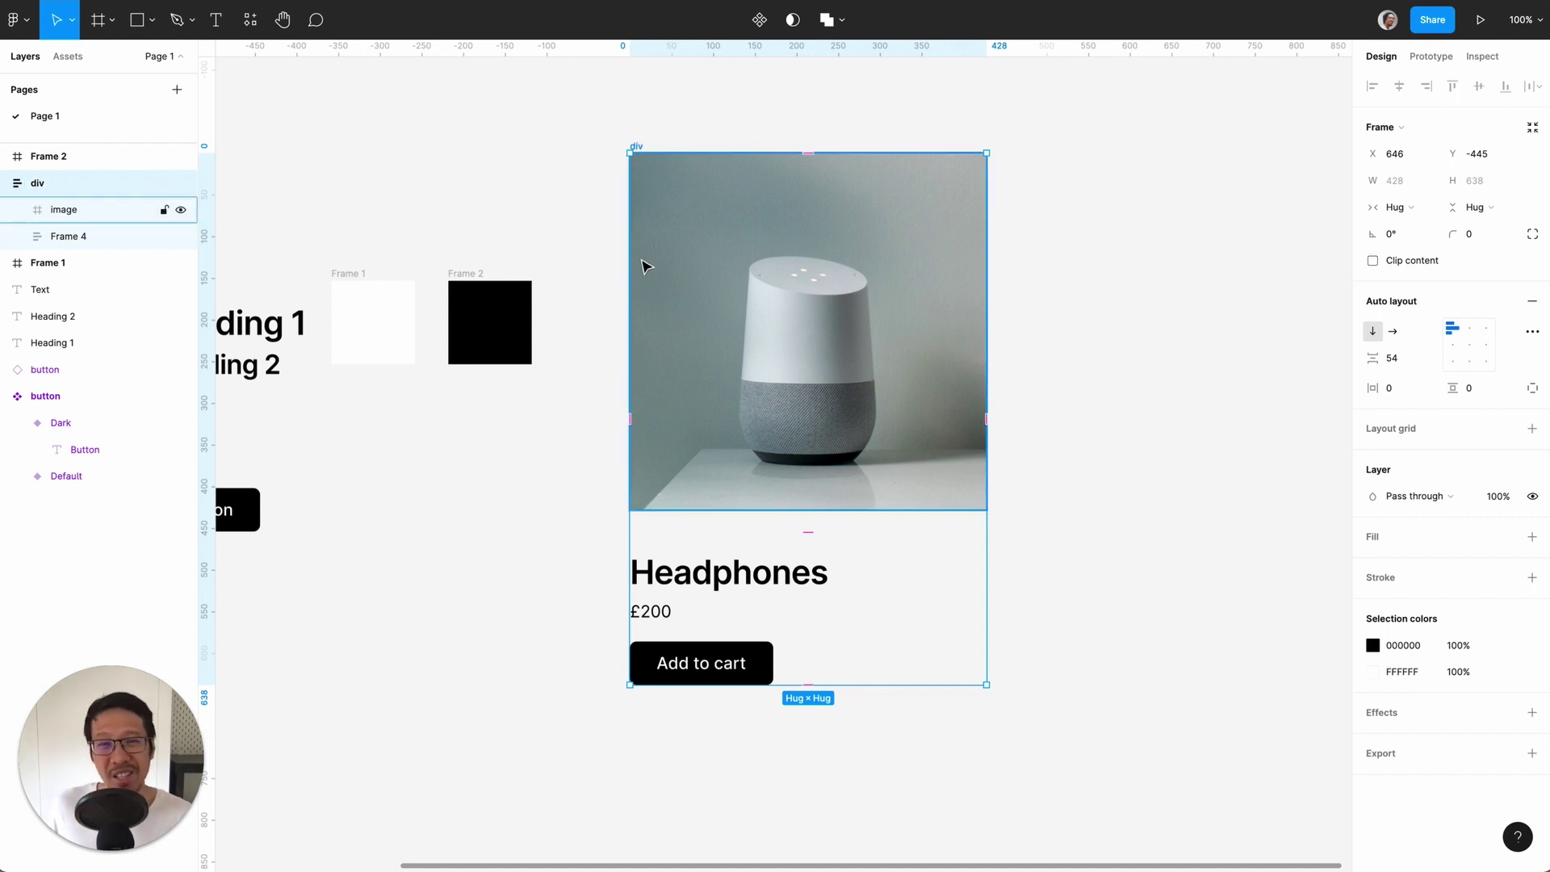
pyautogui.click(91, 217)
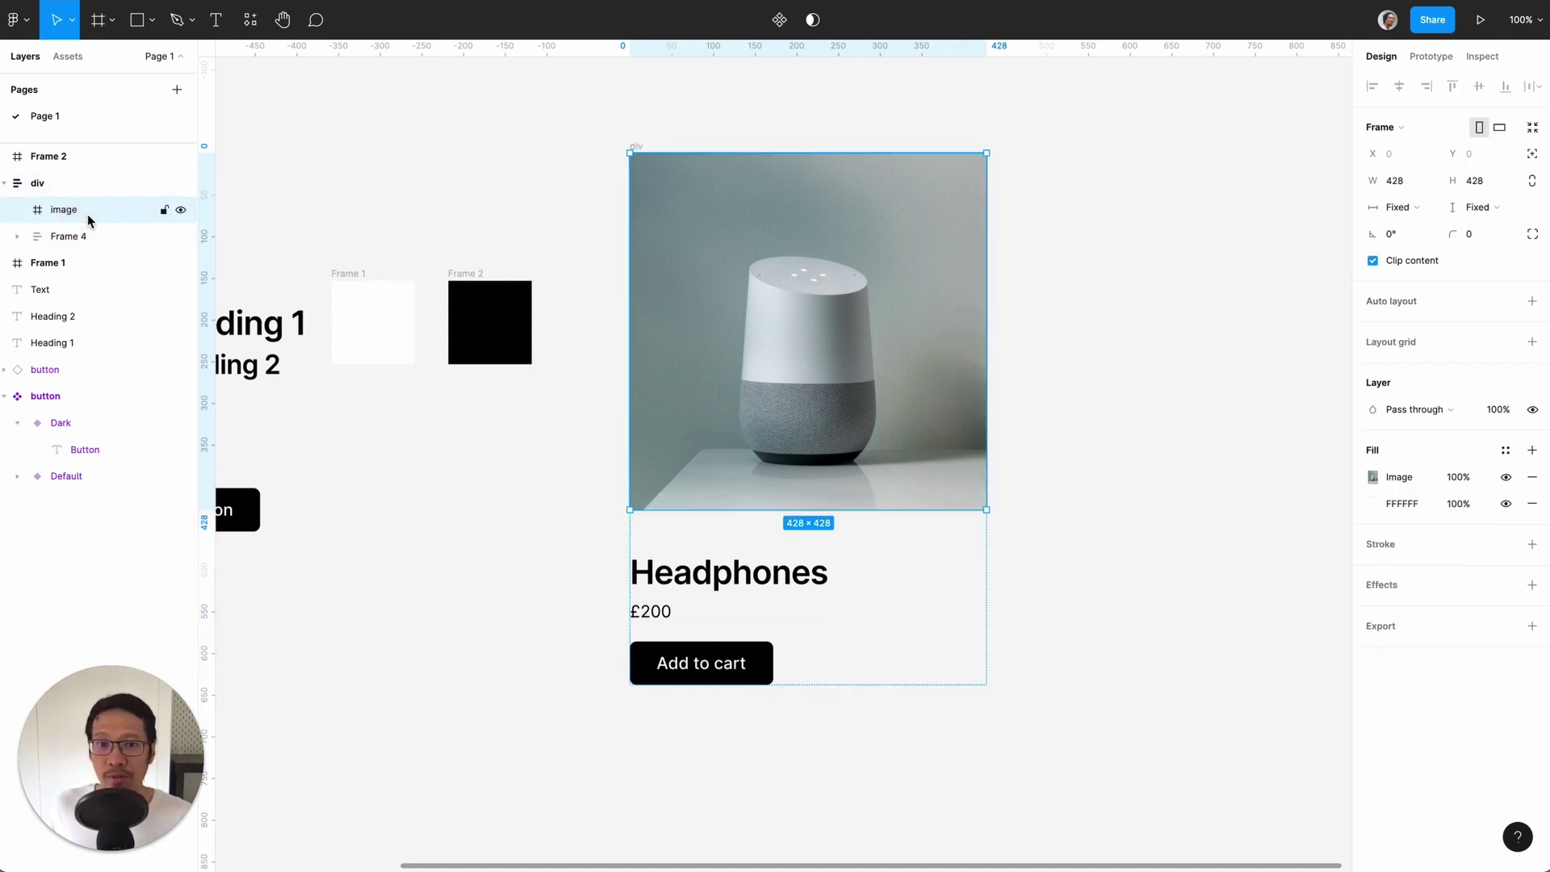
pyautogui.click(64, 236)
pyautogui.doubleClick(62, 236)
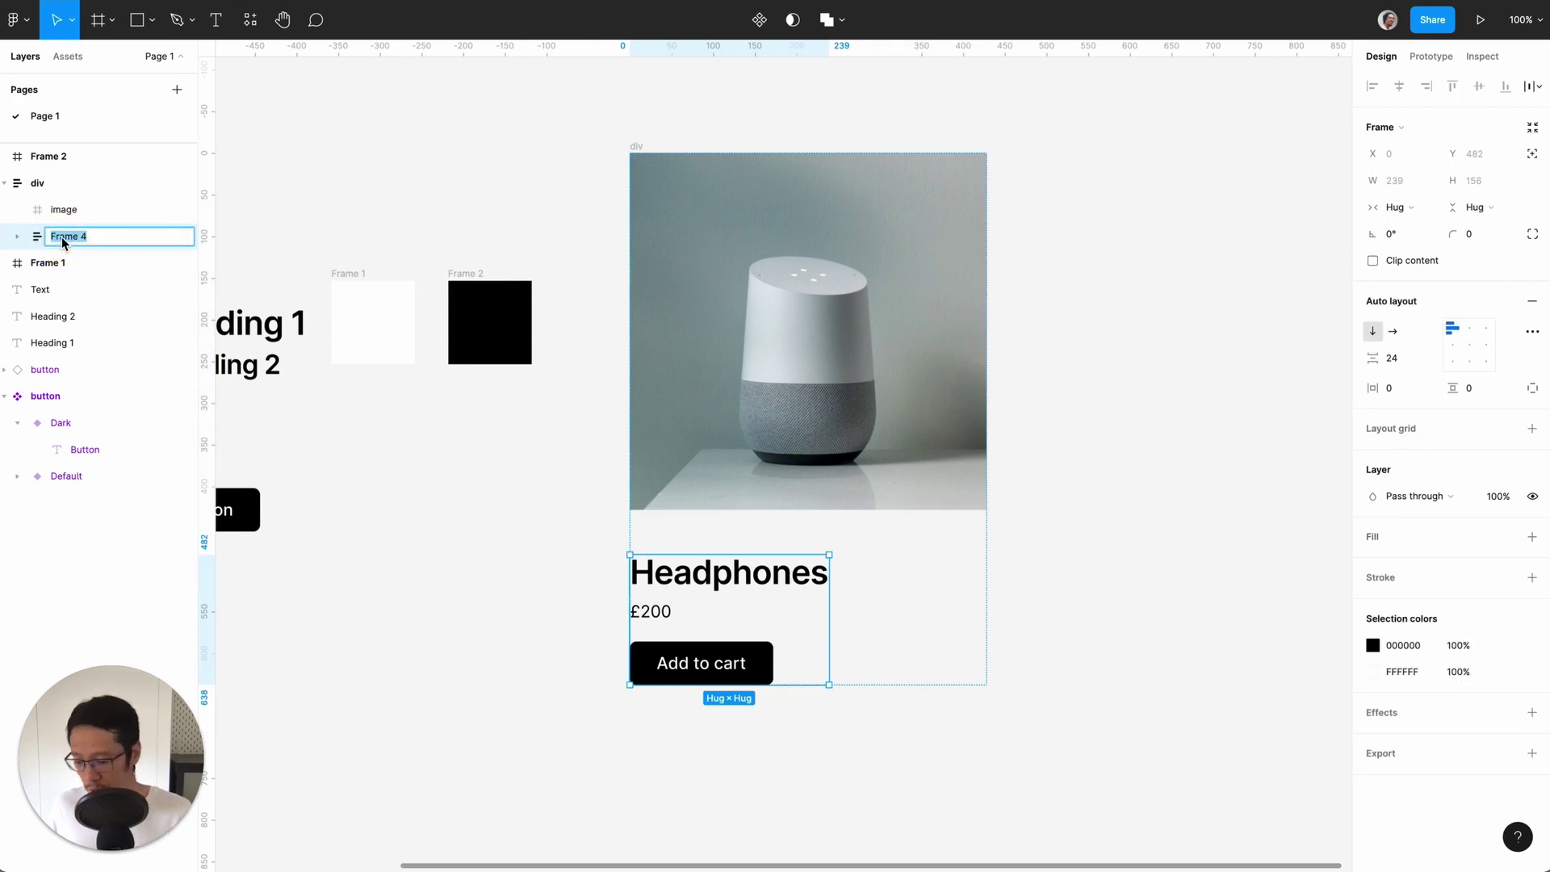
pyautogui.write('div')
pyautogui.press('Return')
# - Rename the inner text stack frame to 'div' too
pyautogui.click(16, 239)
pyautogui.click(71, 268)
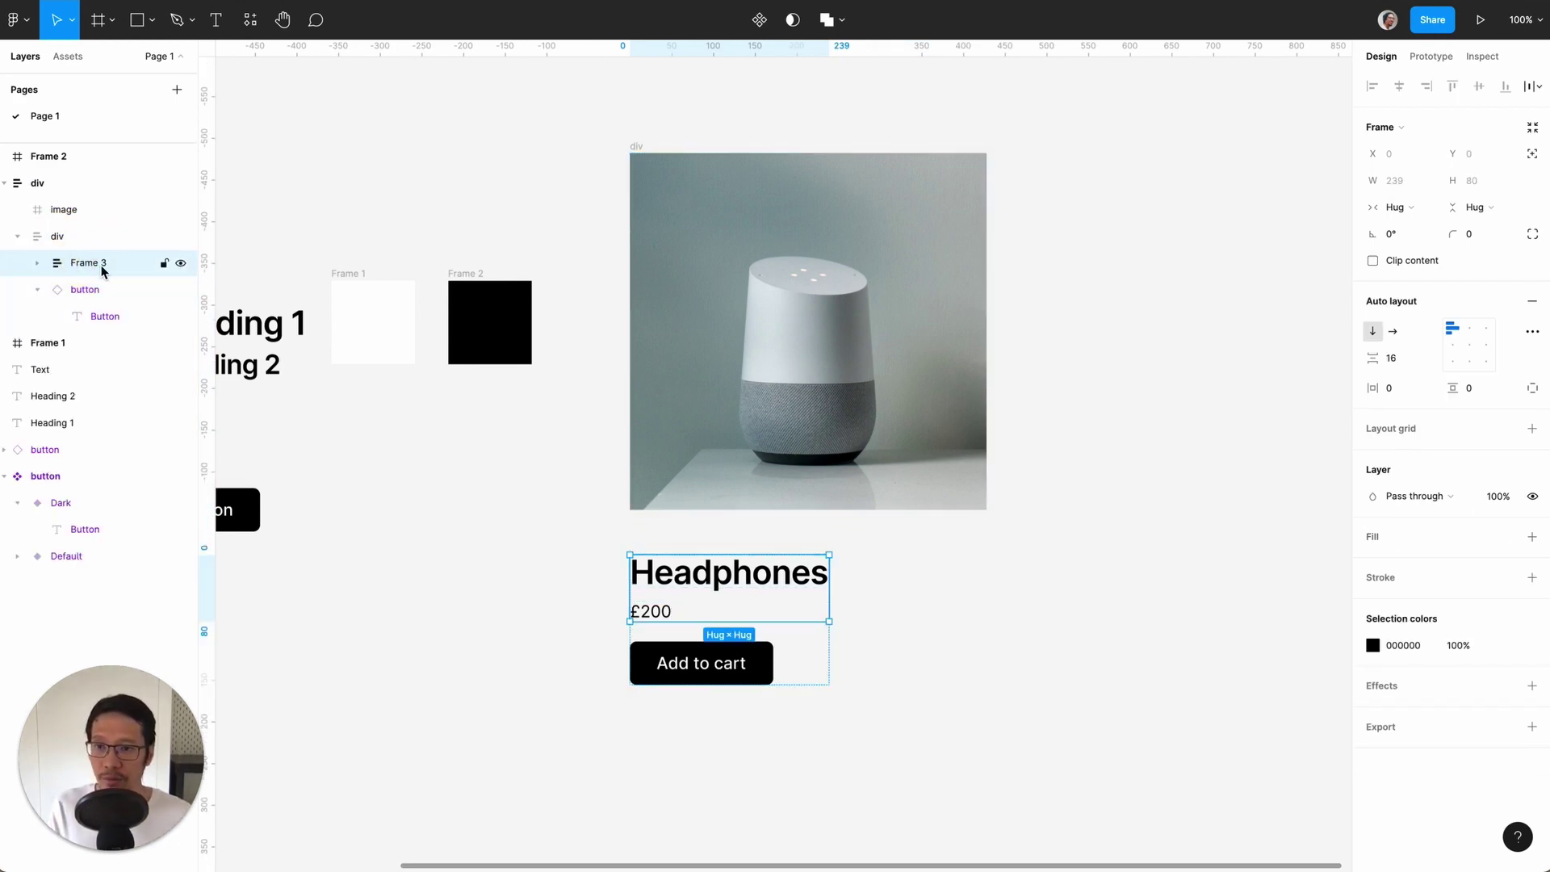
pyautogui.doubleClick(85, 262)
pyautogui.write('div')
pyautogui.press('Return')
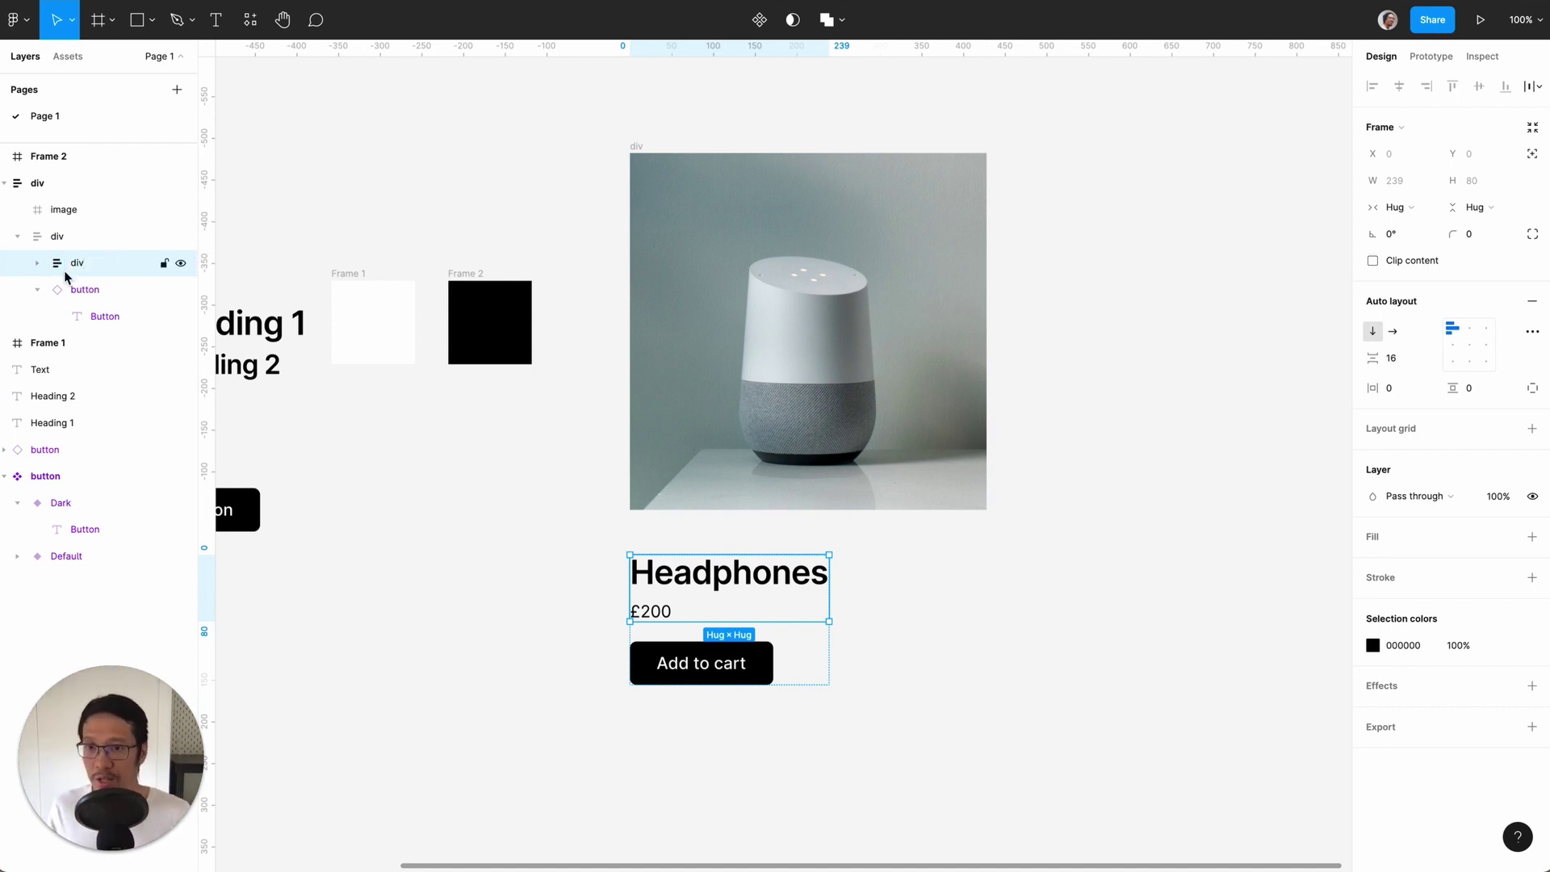
pyautogui.click(38, 263)
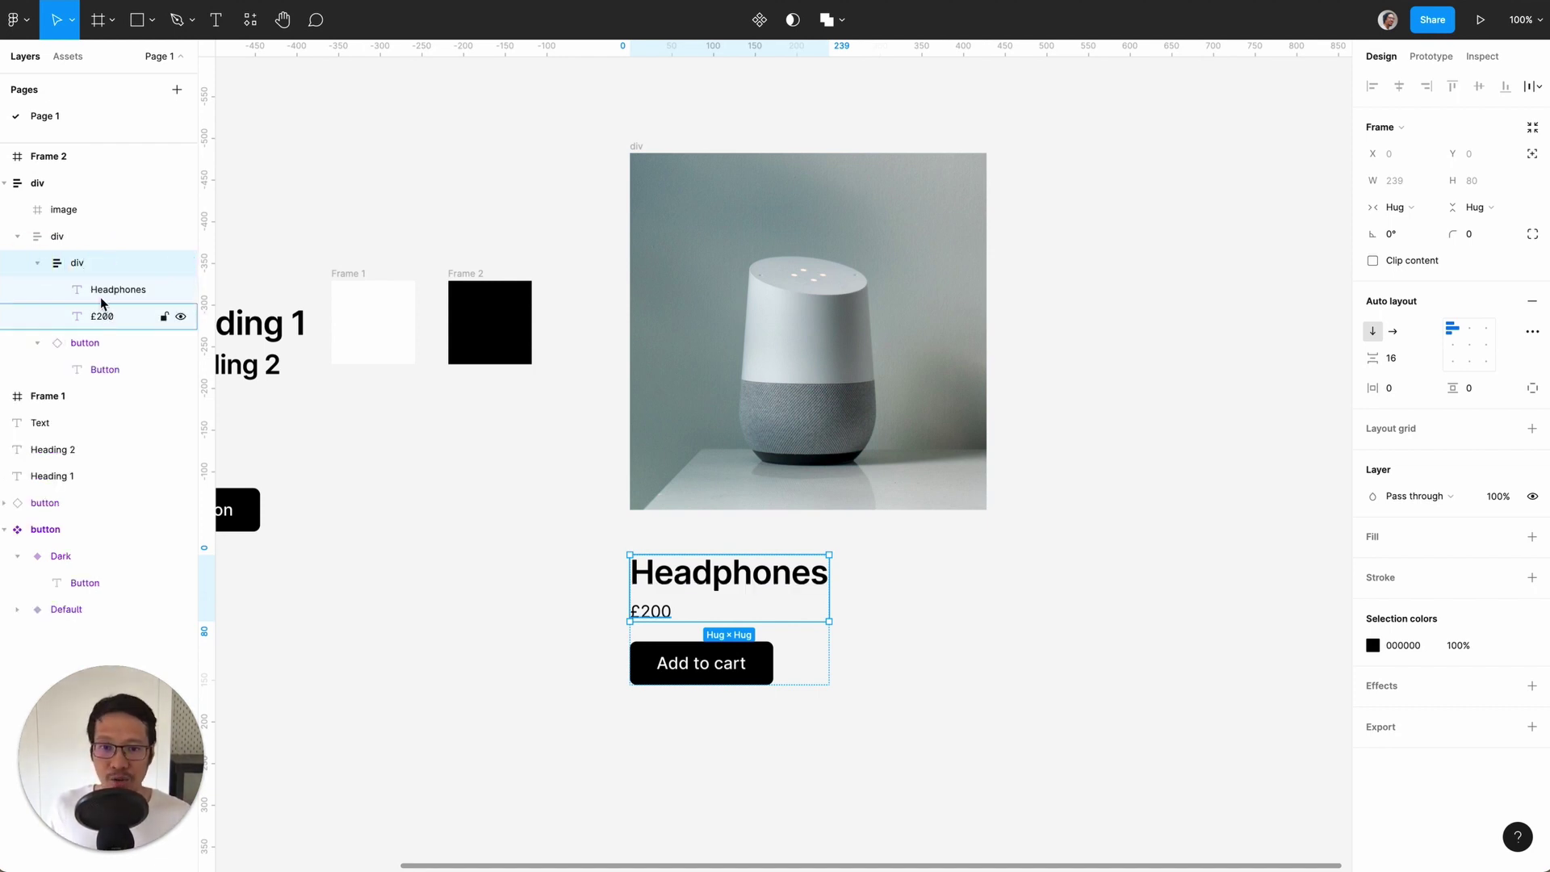
pyautogui.click(37, 343)
pyautogui.click(46, 236)
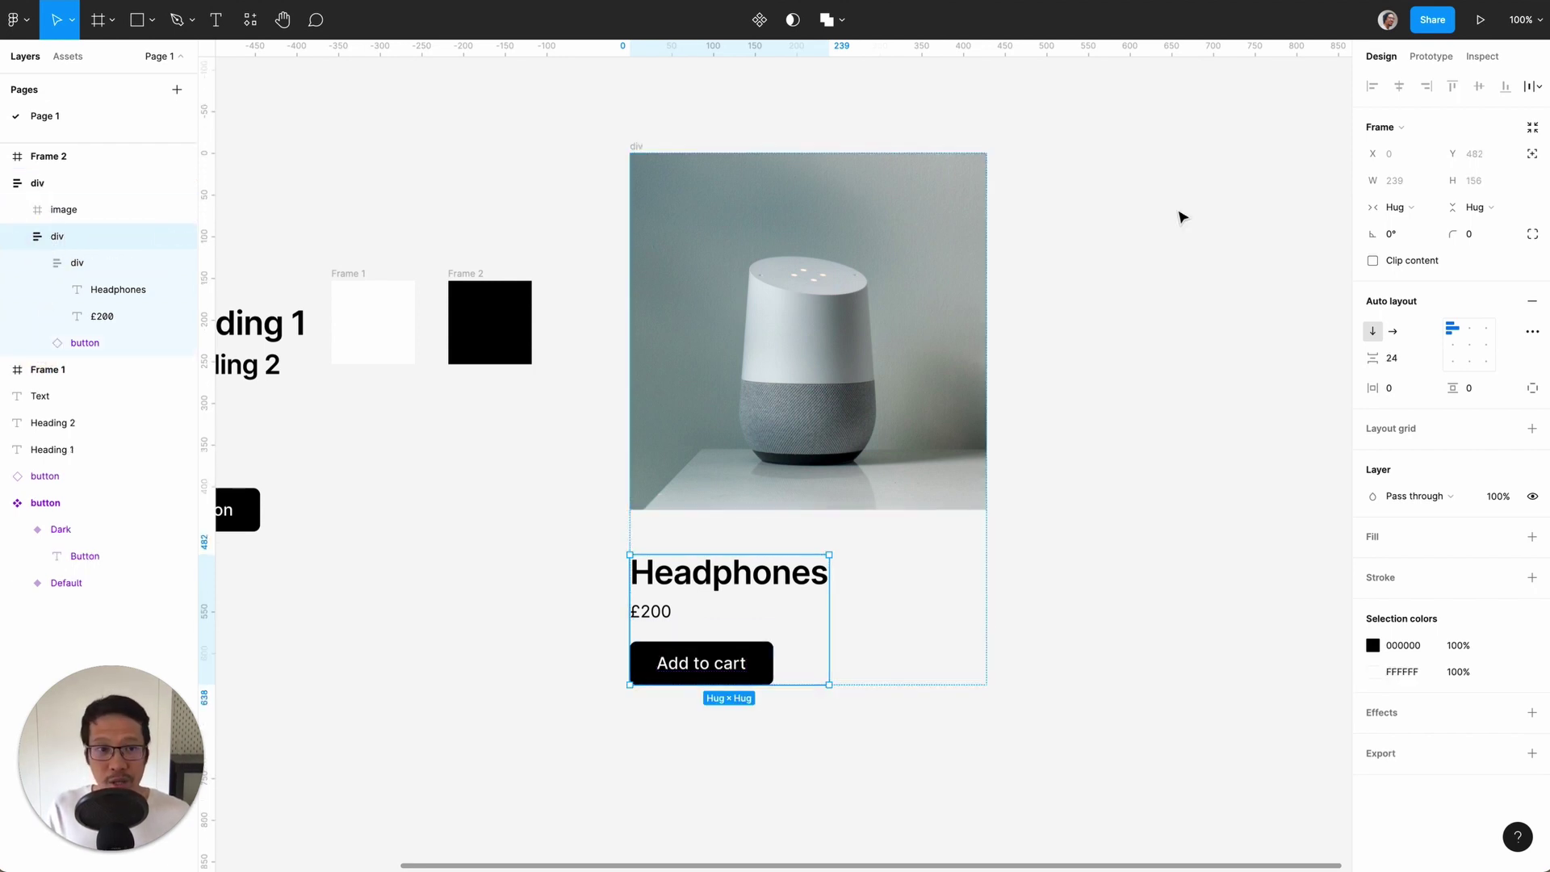
# - Make the details frame, text stack and button fill the card's width
pyautogui.click(1406, 211)
pyautogui.click(1419, 227)
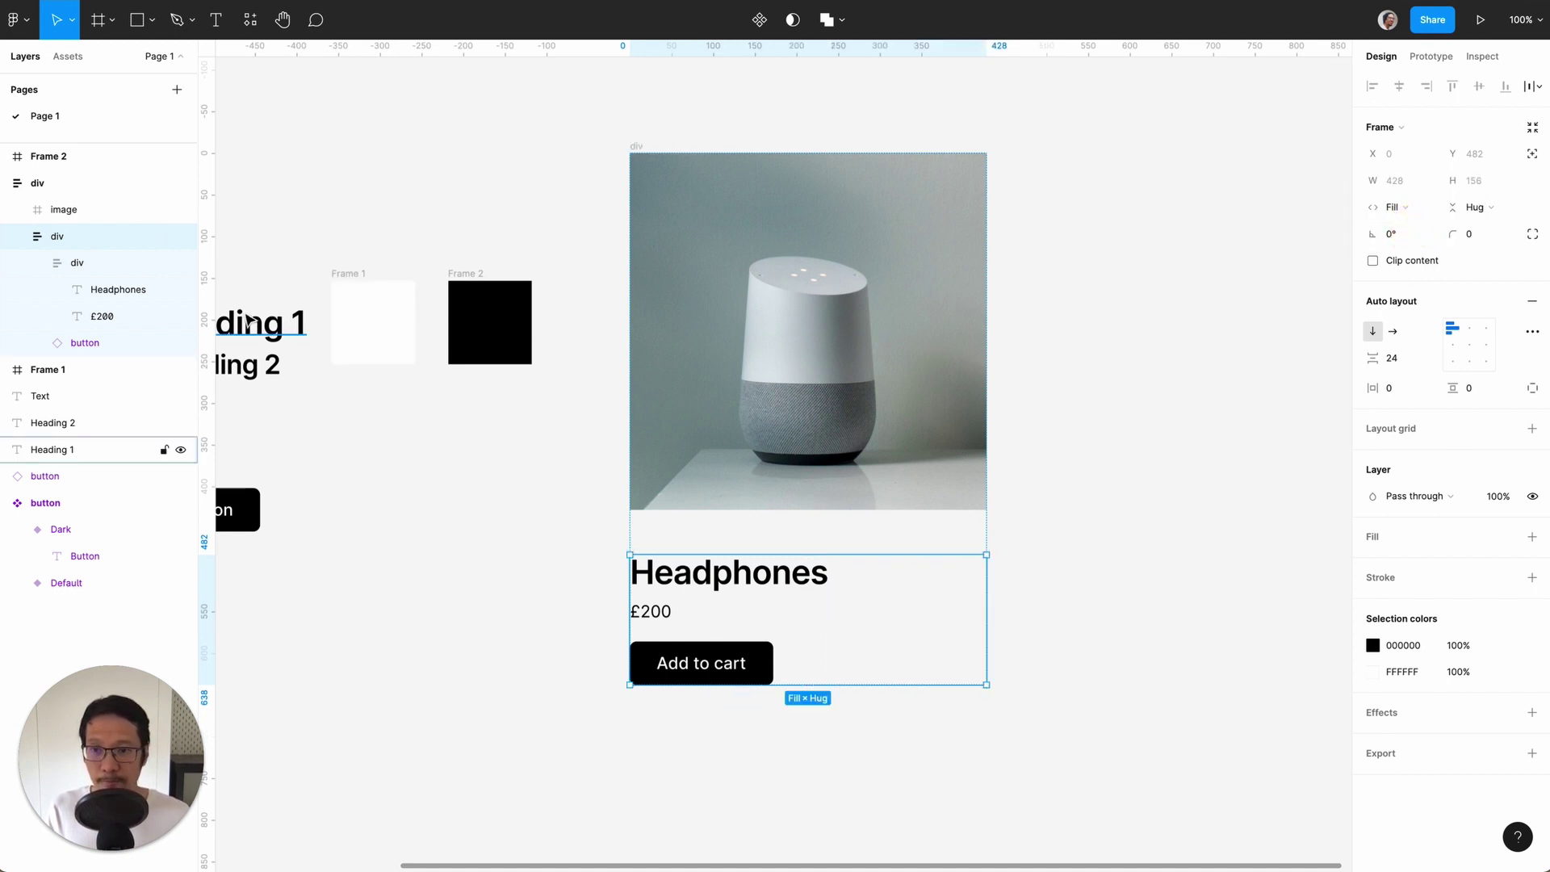
pyautogui.press('Return')
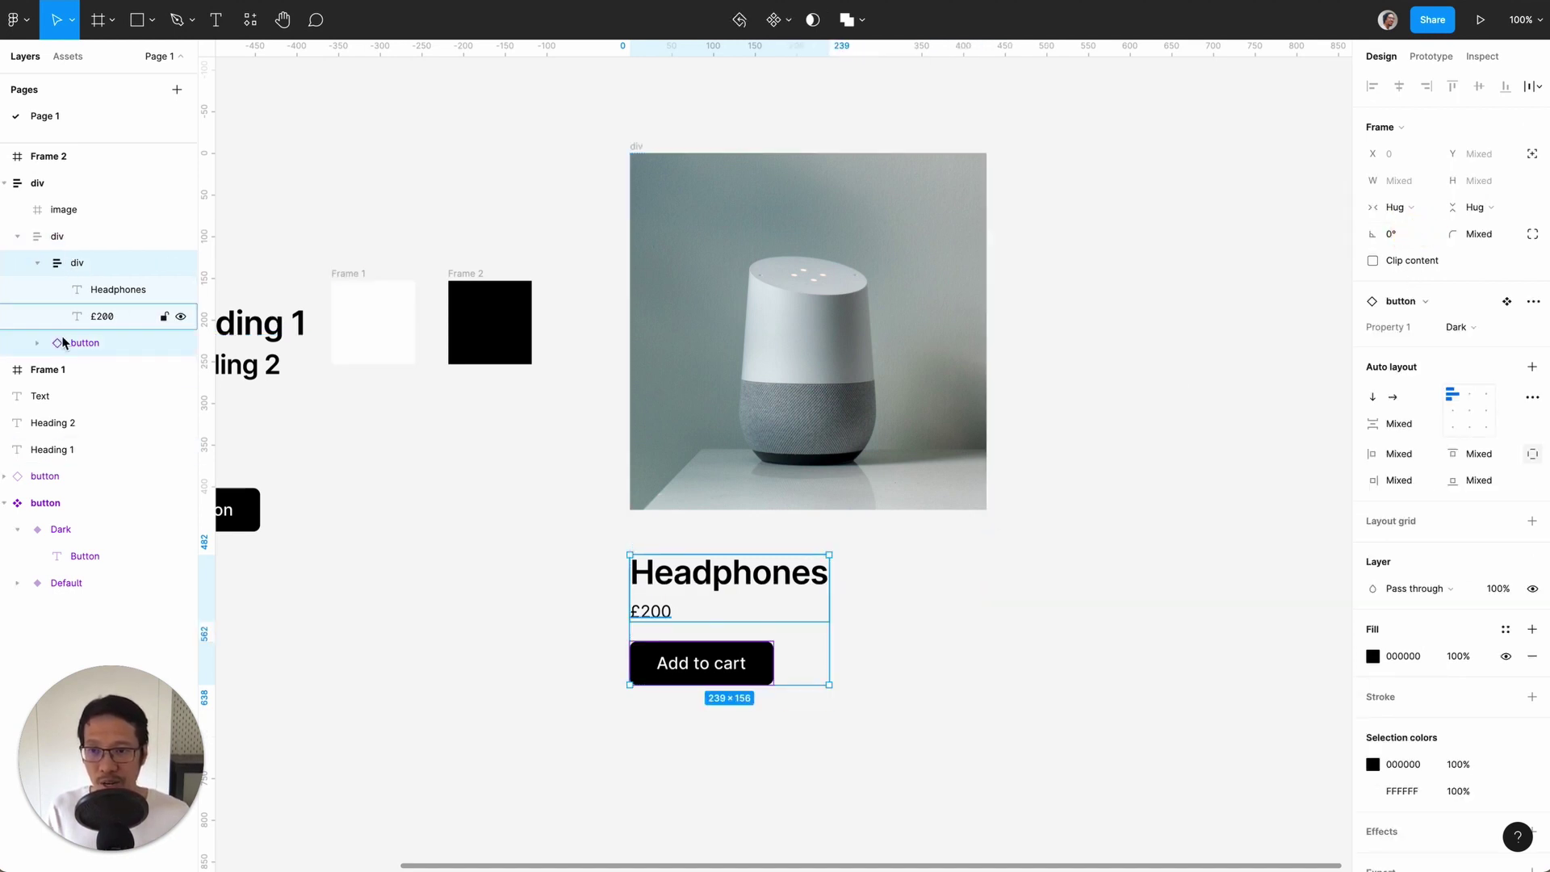
pyautogui.click(1412, 211)
pyautogui.click(1417, 227)
# - Centre the label inside the Add to cart button
pyautogui.click(1088, 506)
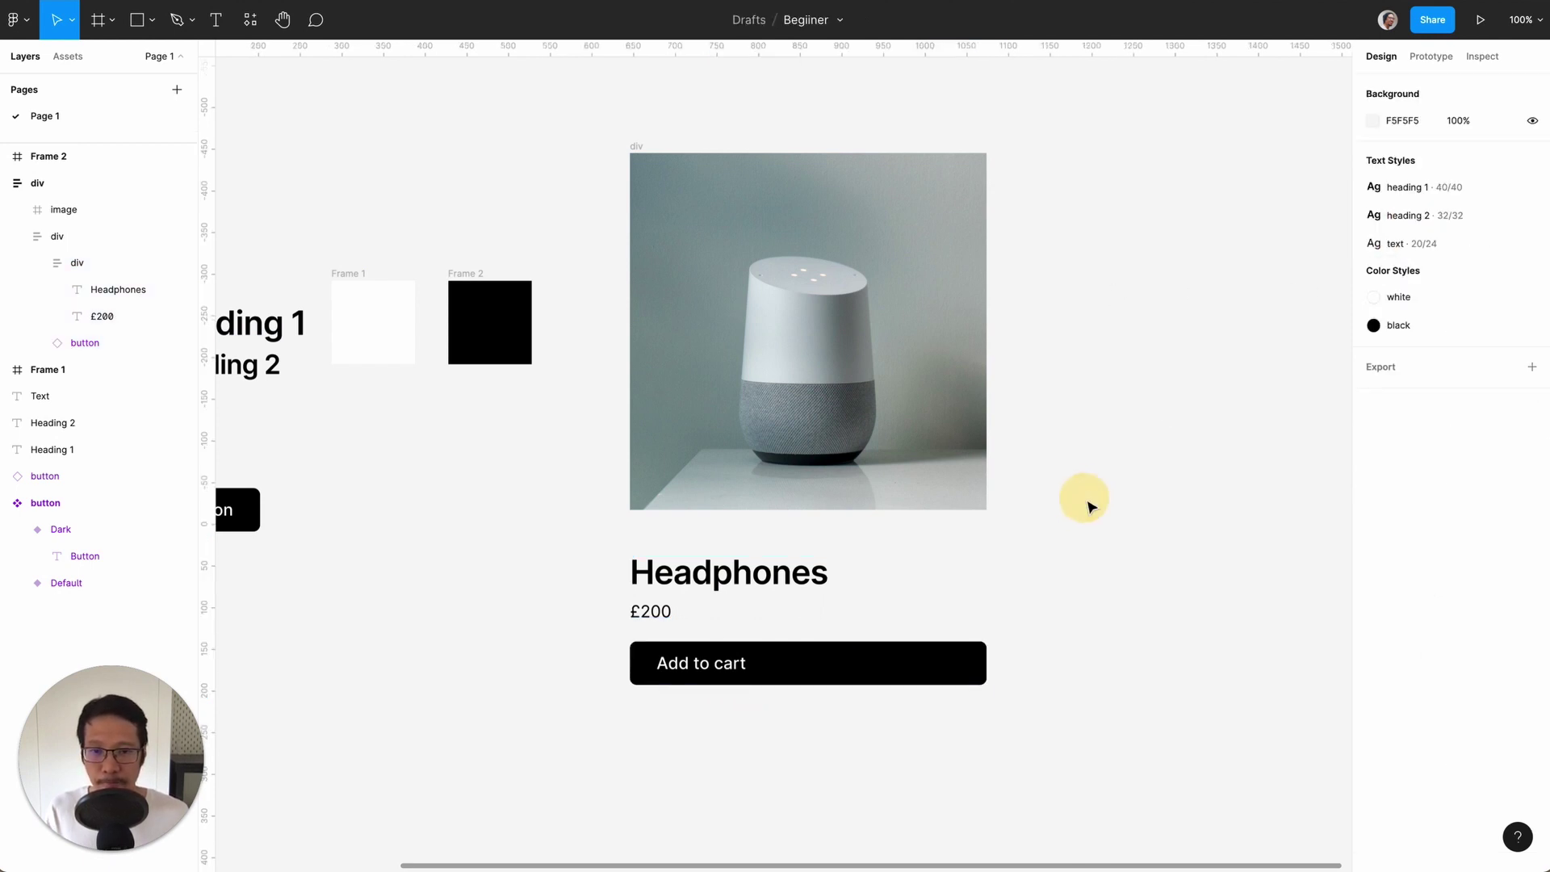
pyautogui.doubleClick(785, 658)
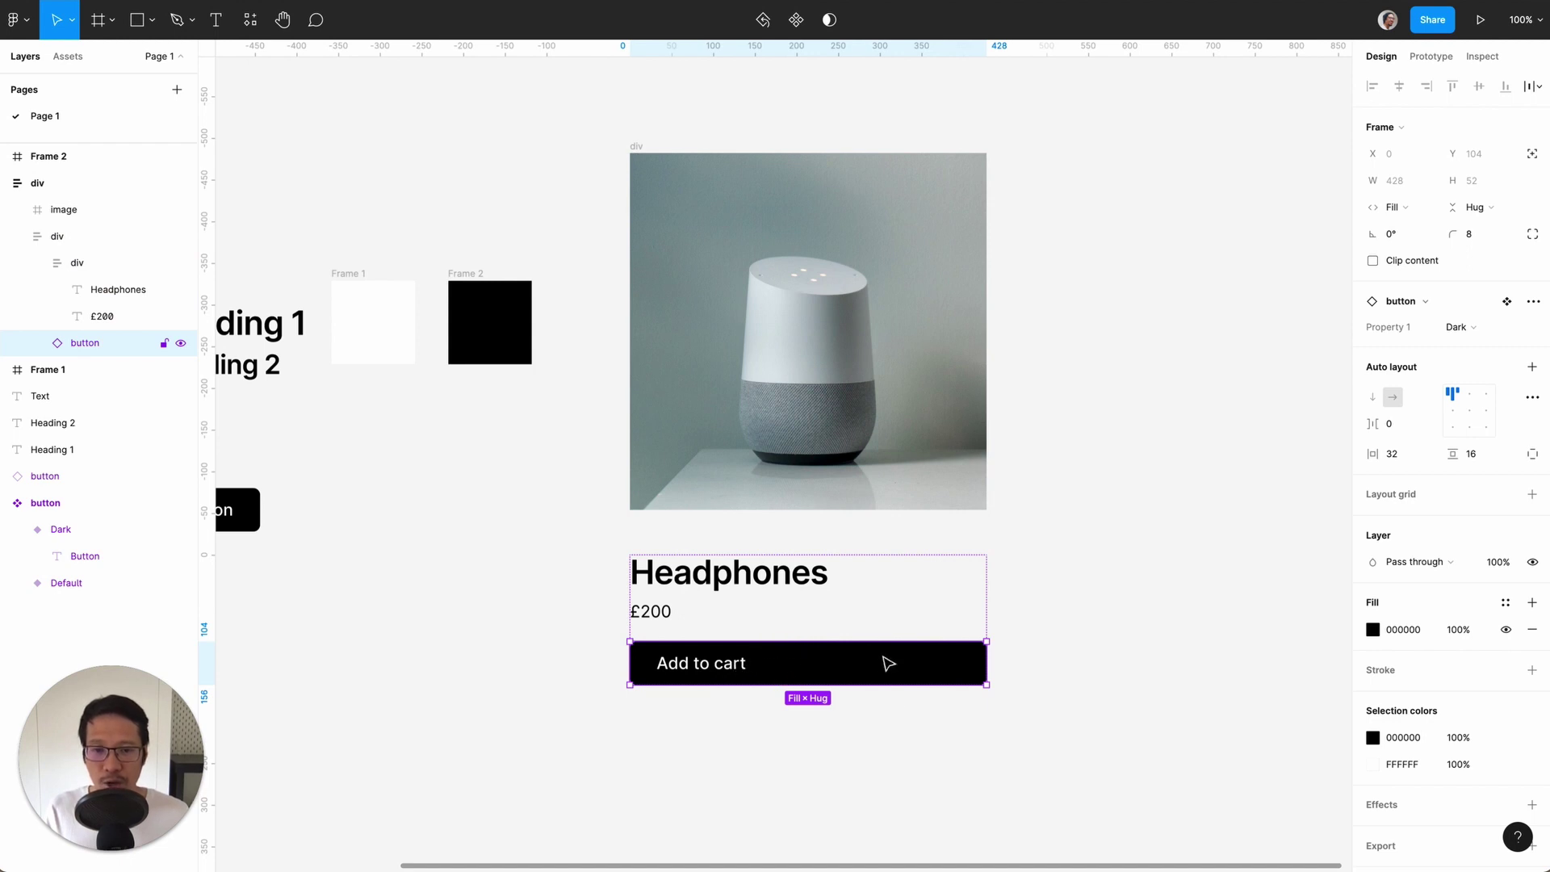
pyautogui.click(1470, 412)
pyautogui.click(1157, 556)
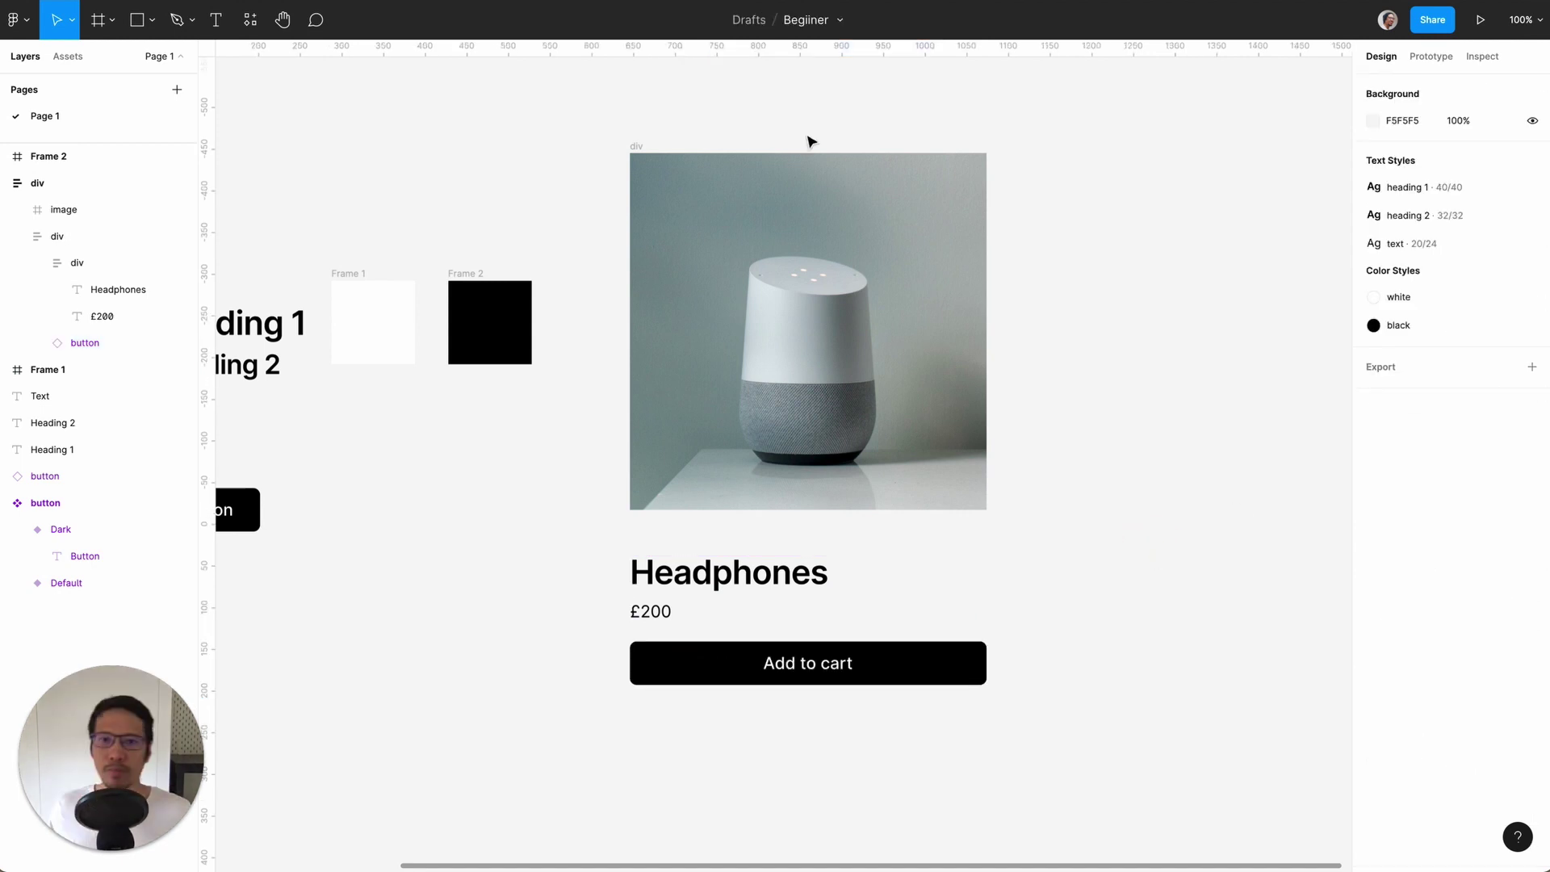
# - Set the product card's auto layout spacing to 16
pyautogui.click(634, 146)
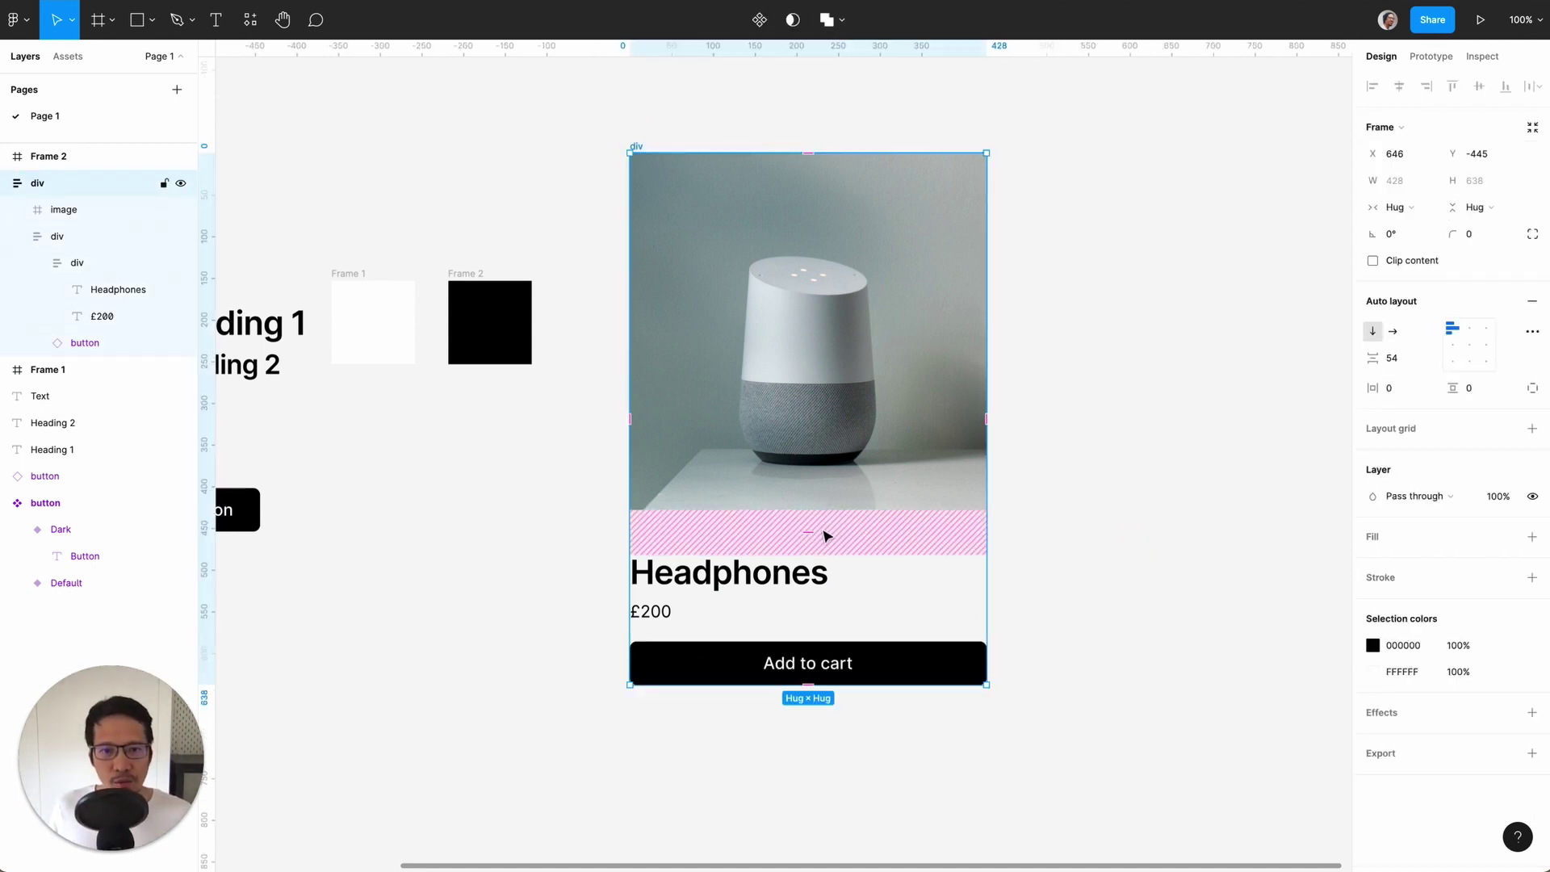
pyautogui.click(1393, 358)
pyautogui.write('16')
pyautogui.press('Return')
pyautogui.click(1170, 395)
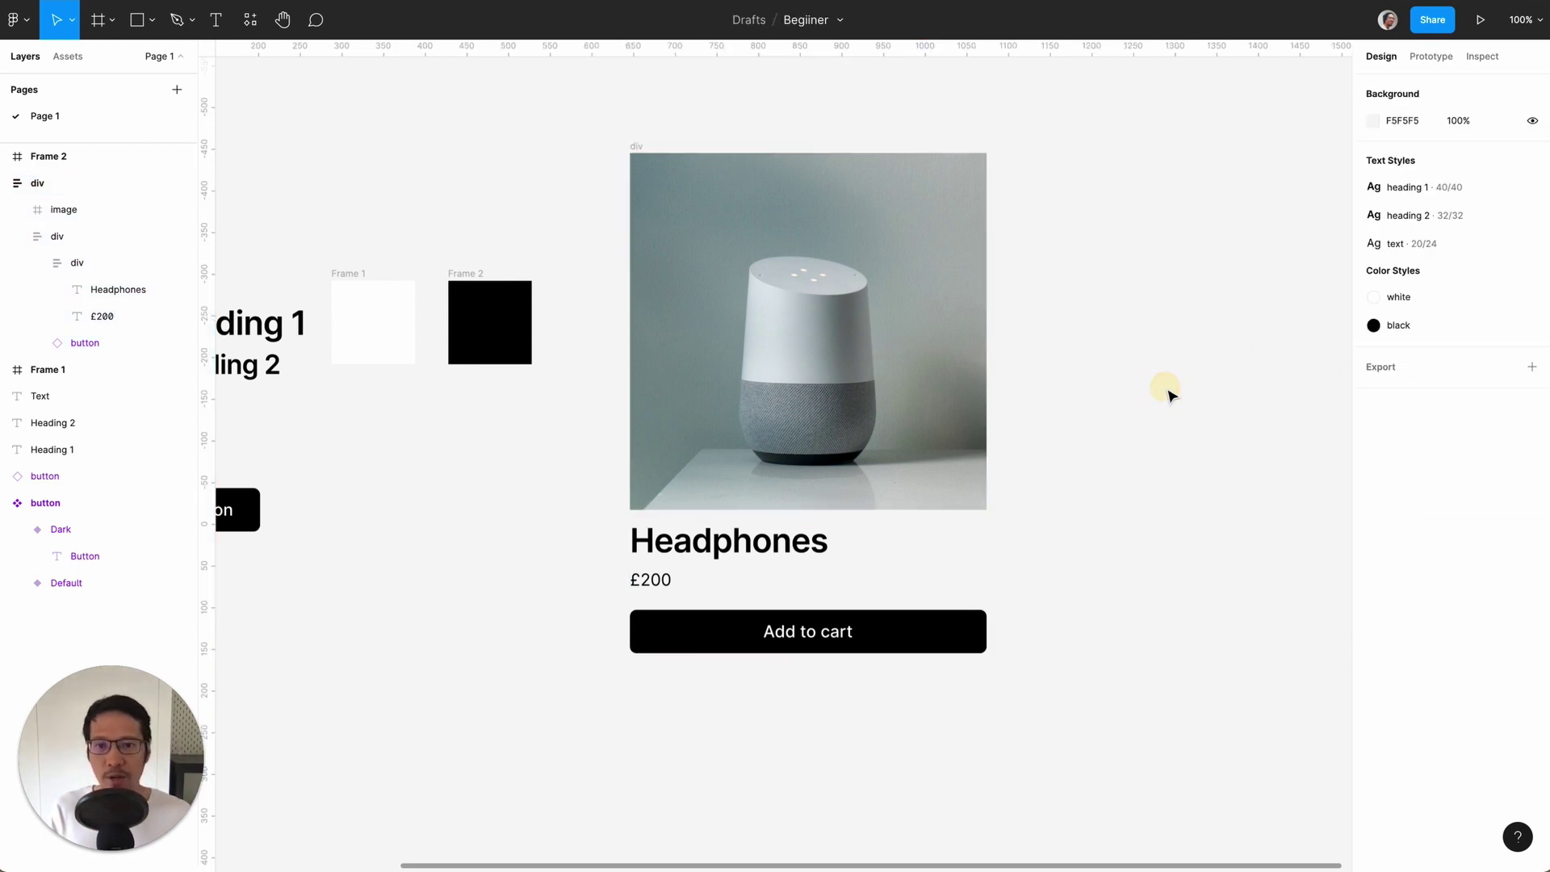
# - Rename the product card layer to 'card' and turn it into a component
pyautogui.click(634, 147)
pyautogui.doubleClick(37, 184)
pyautogui.write('card')
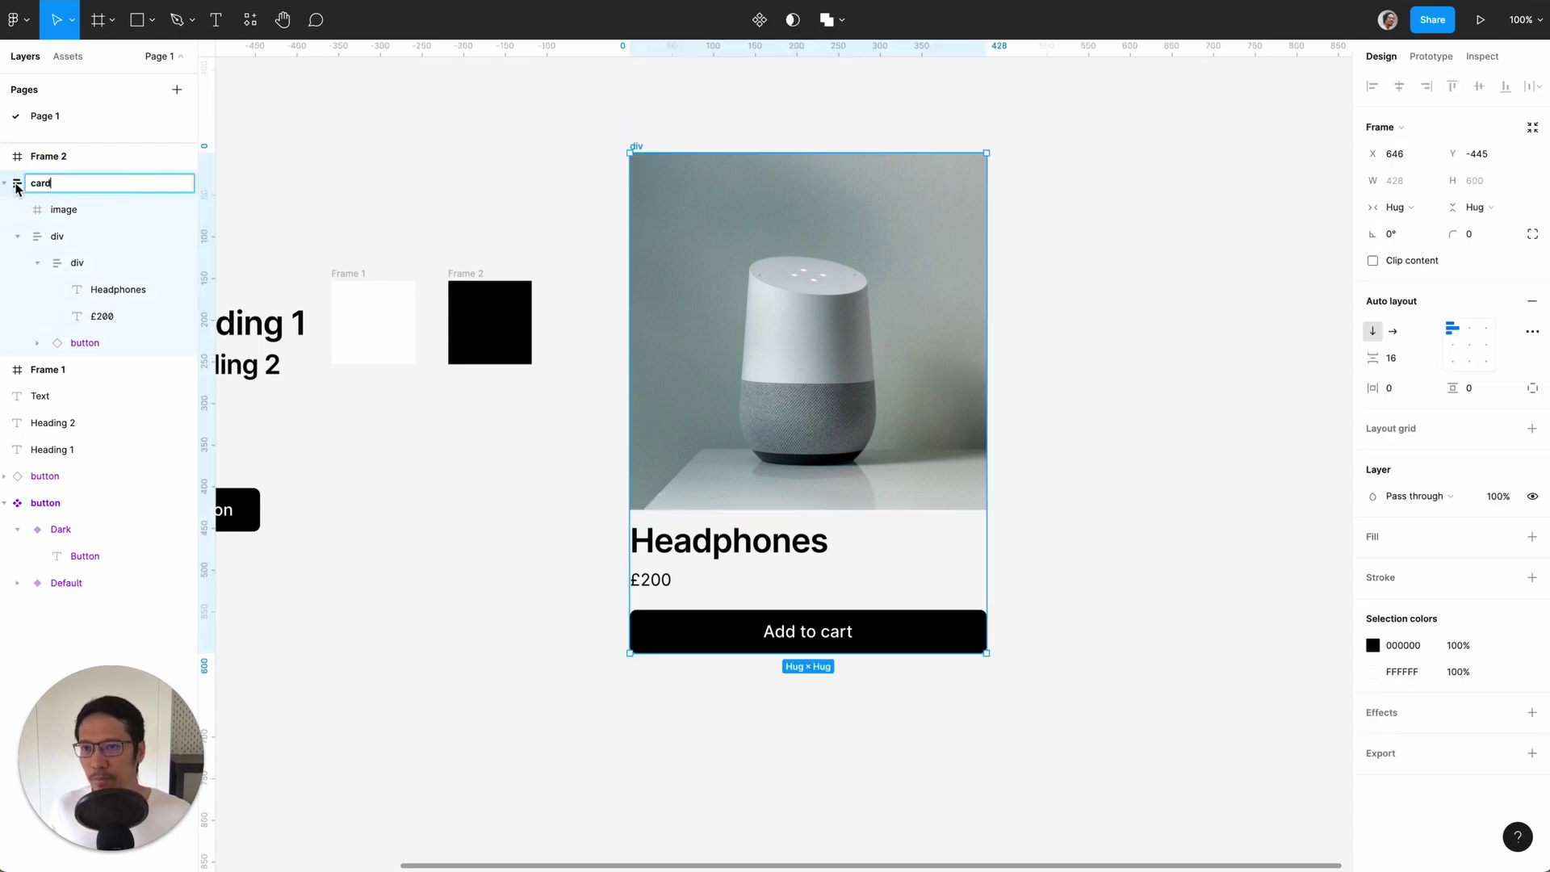
pyautogui.press('Return')
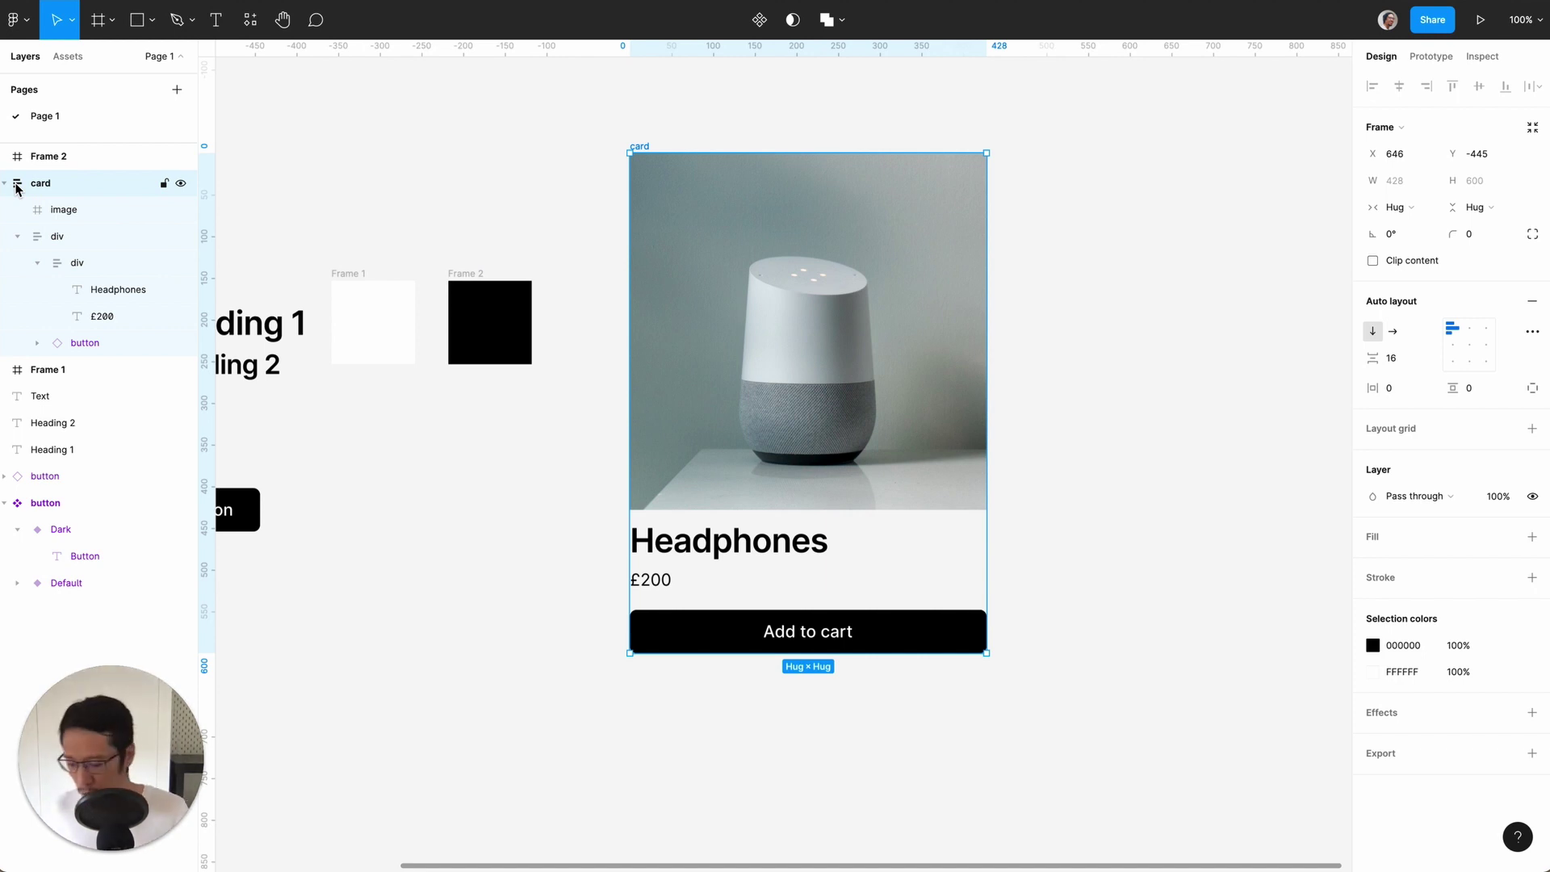
pyautogui.hotkey('ctrl', 'alt', 'k')
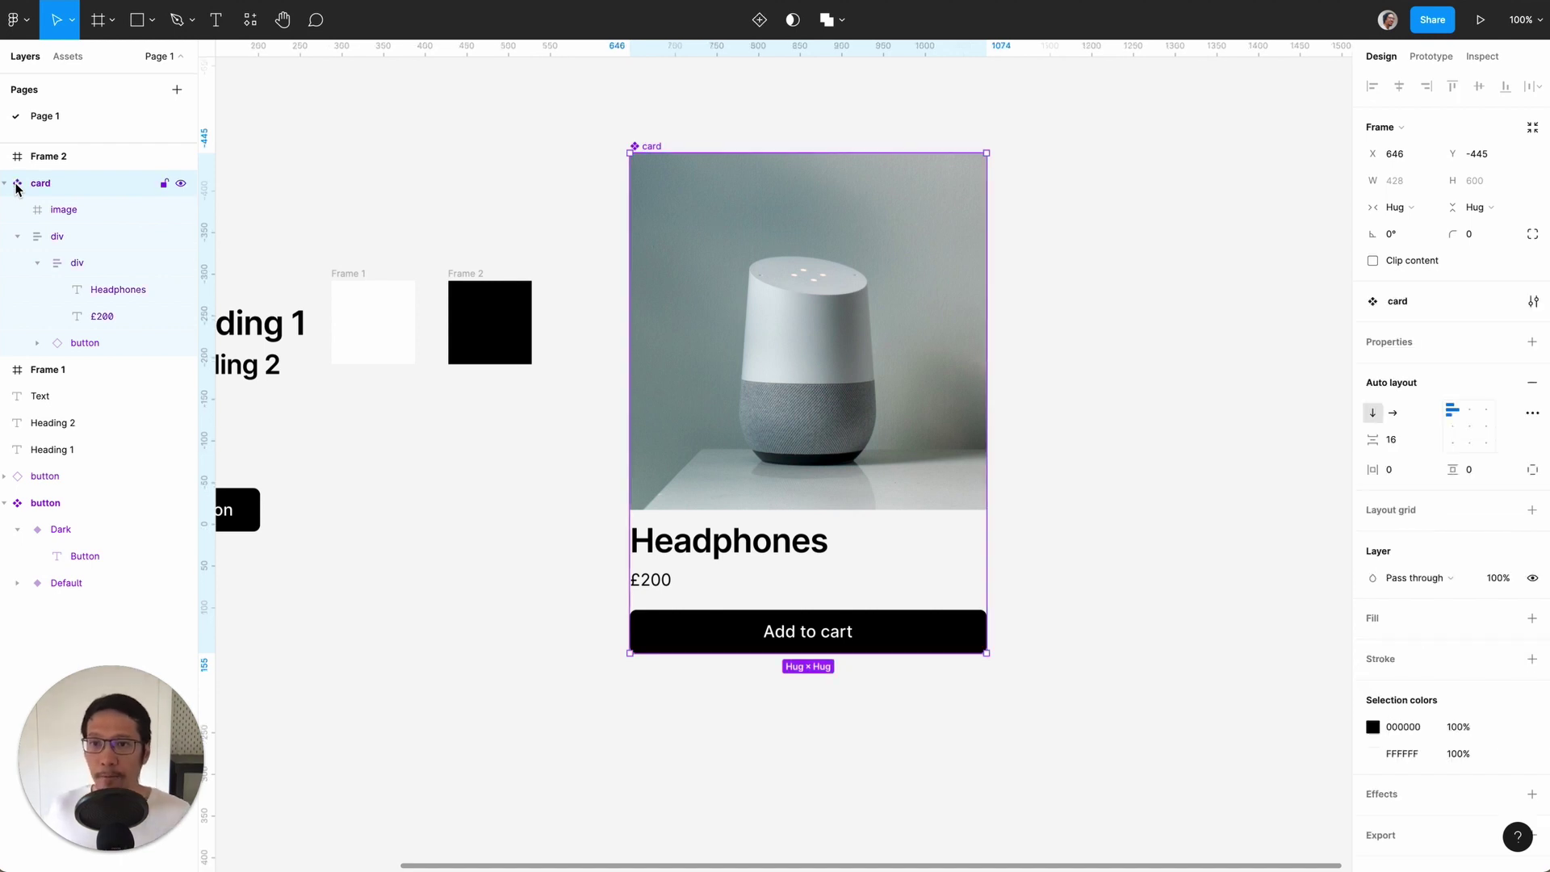
# - Duplicate the card component and place the copy to its right
pyautogui.click(541, 165)
pyautogui.hscroll(1, 542, 168)
pyautogui.hscroll(2, 541, 165)
pyautogui.click(560, 151)
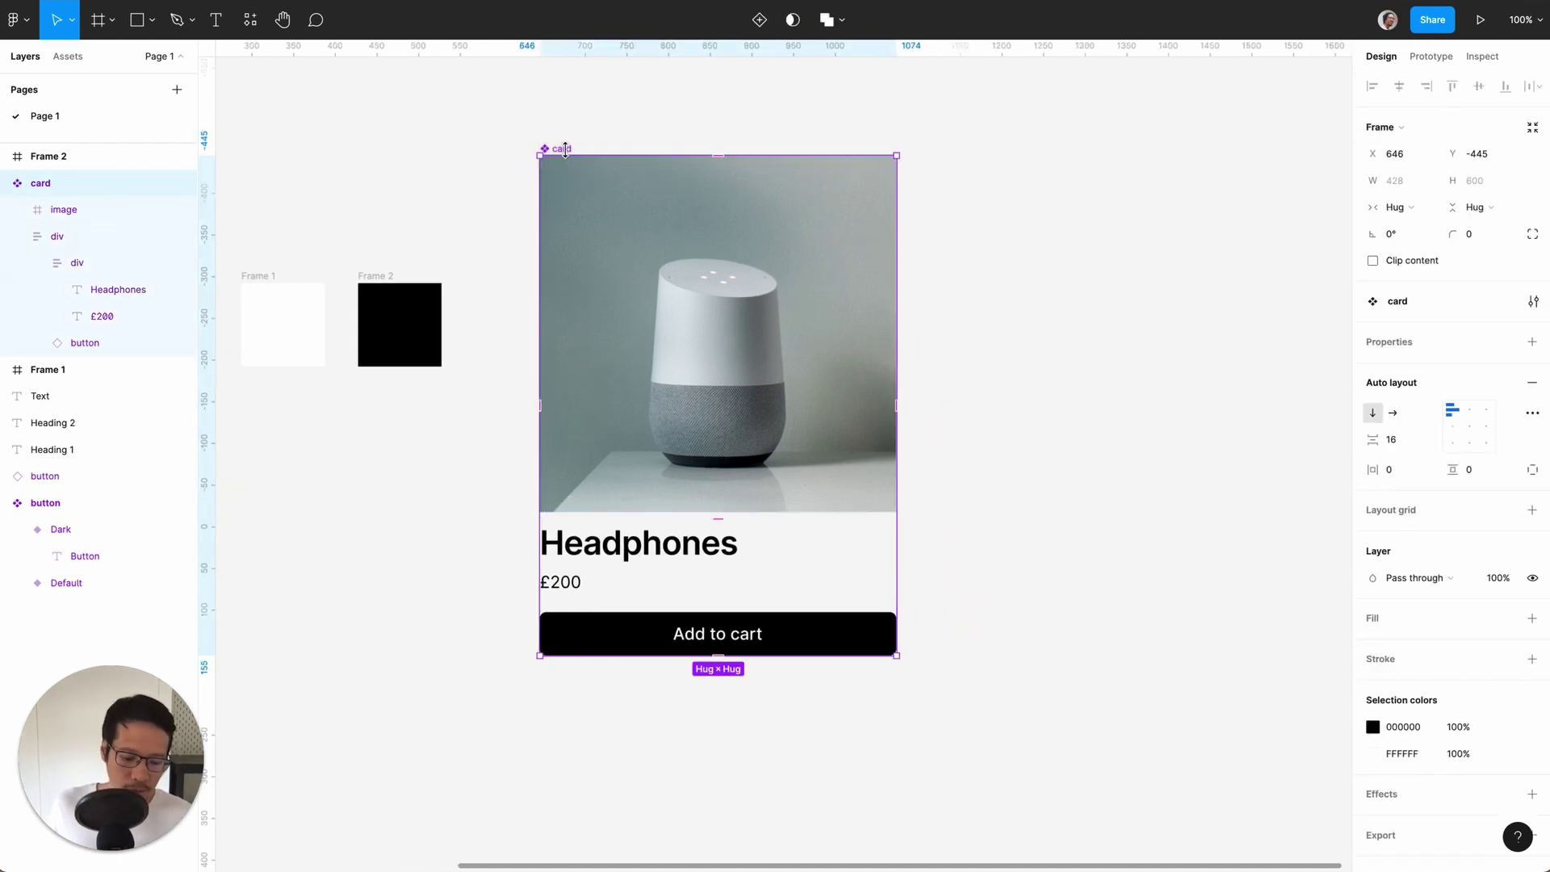
pyautogui.hotkey('ctrl', '-')
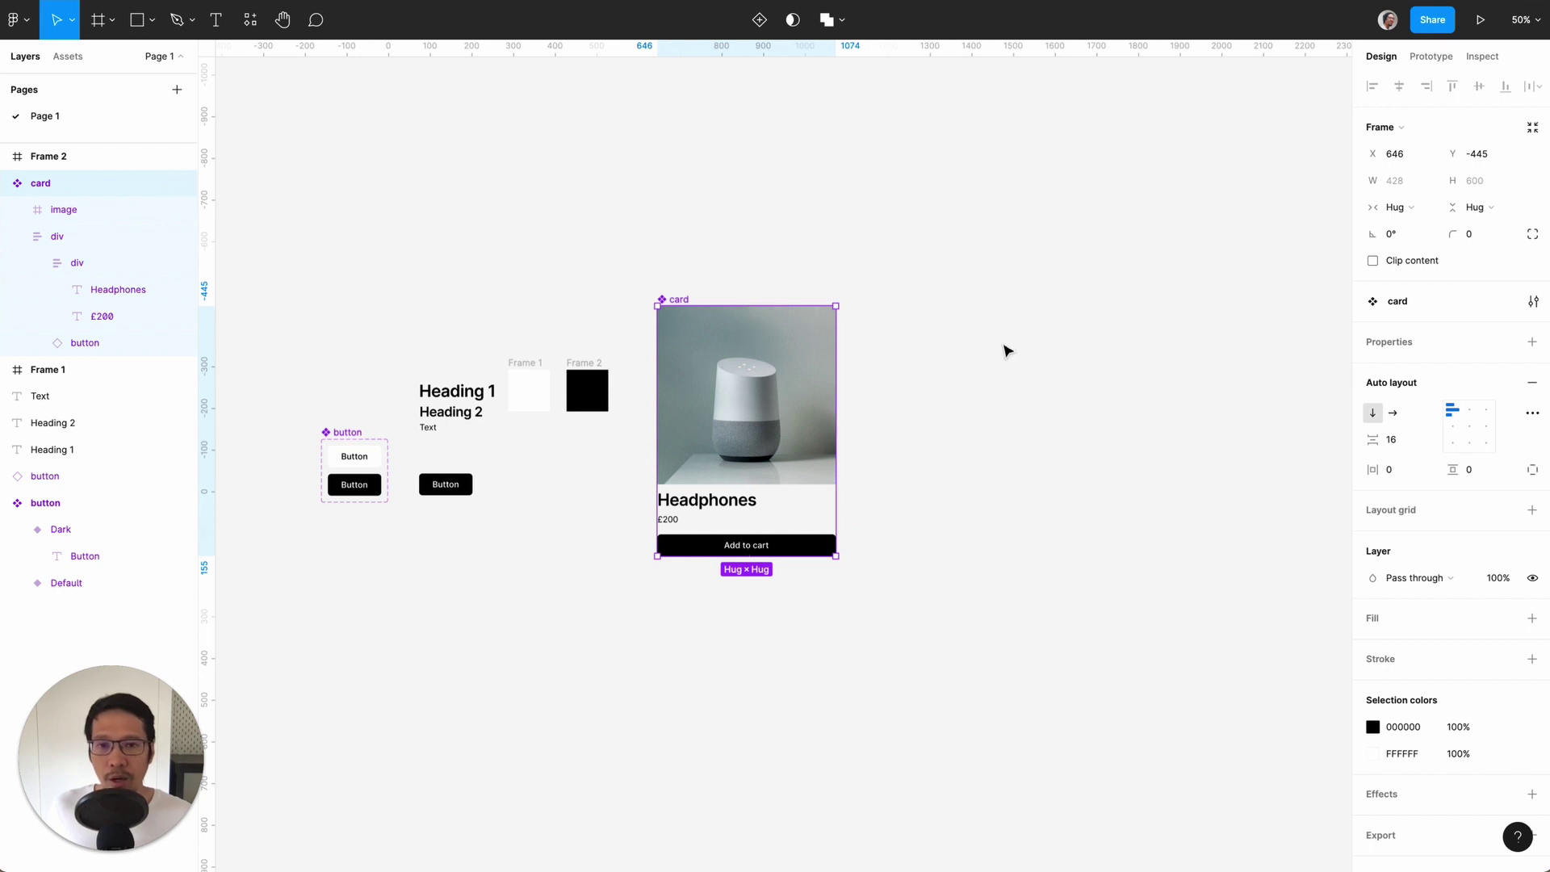
pyautogui.hotkey('ctrl', 'd')
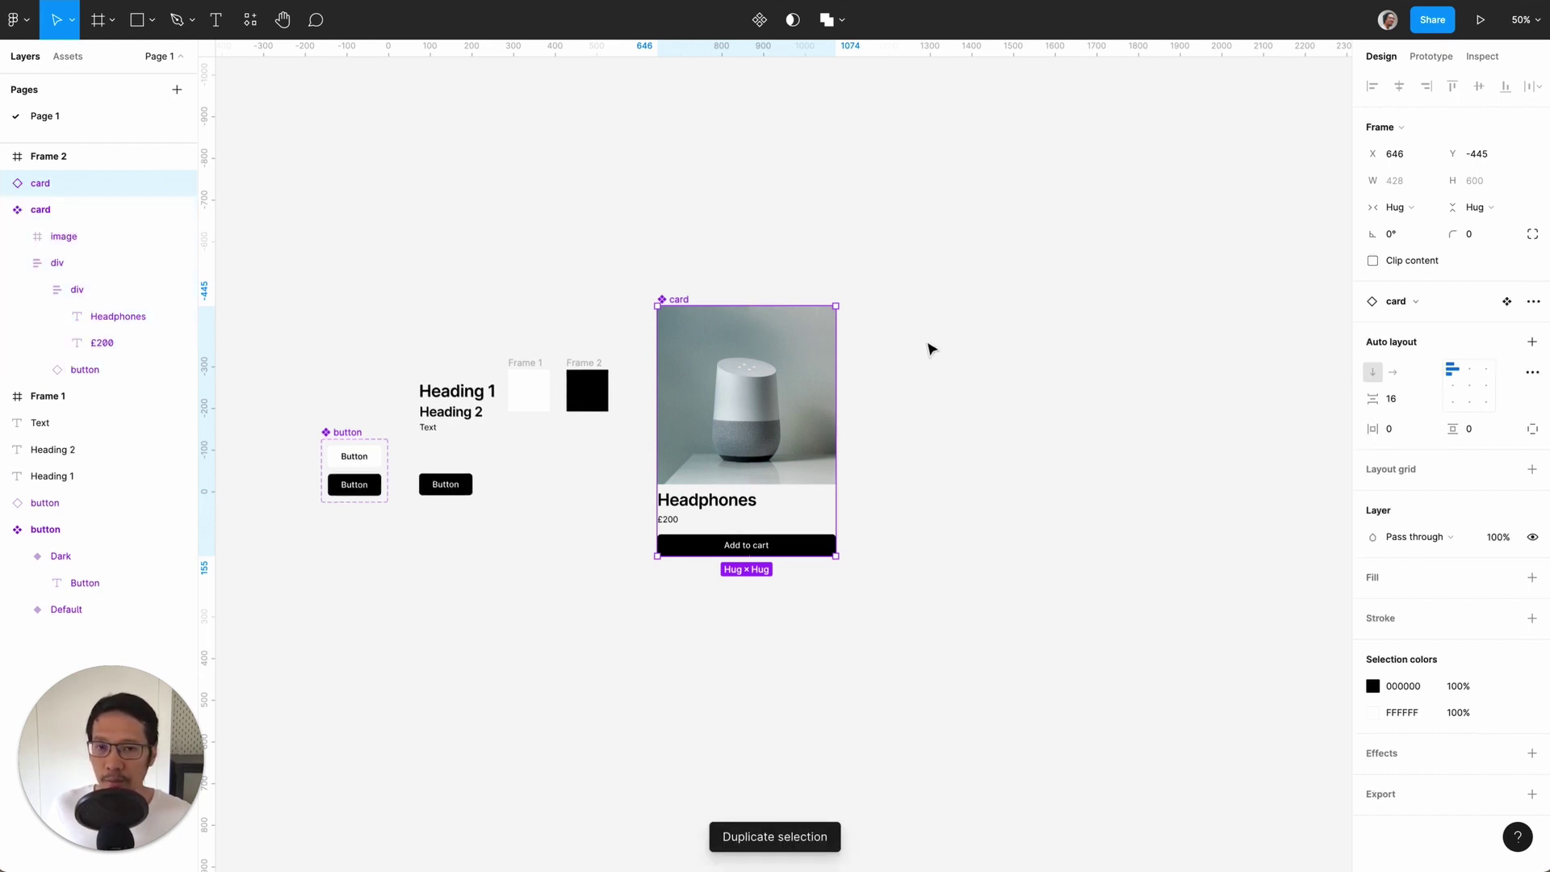
pyautogui.moveTo(791, 342); pyautogui.dragTo(1089, 360)
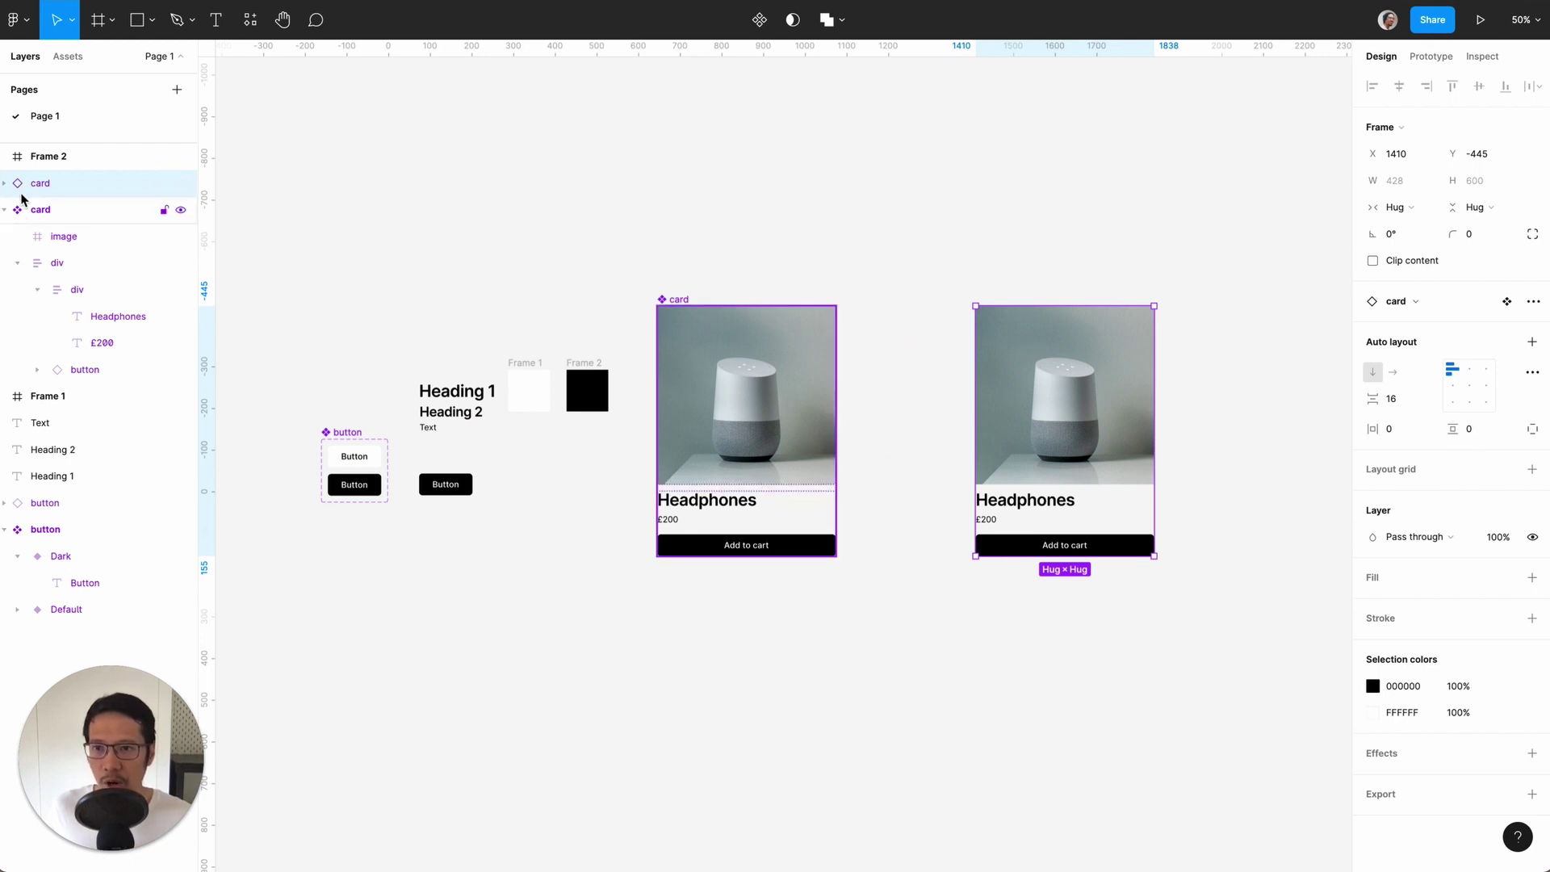
# - Make two more card copies and wrap all three in a horizontal auto layout with 40 spacing
pyautogui.click(899, 232)
pyautogui.hscroll(5, 899, 232)
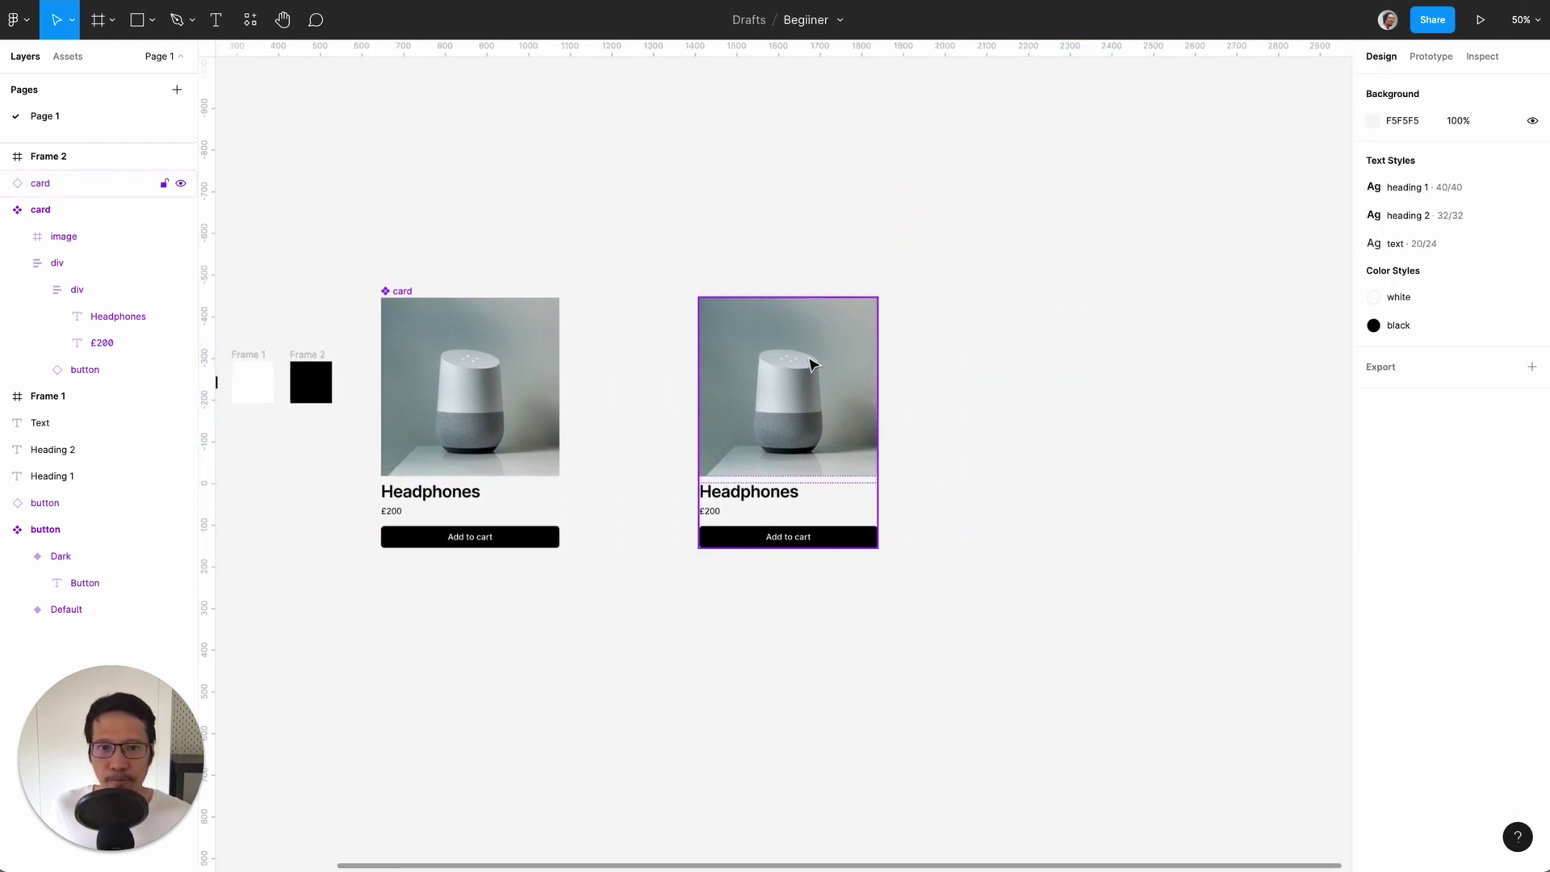
pyautogui.click(812, 365)
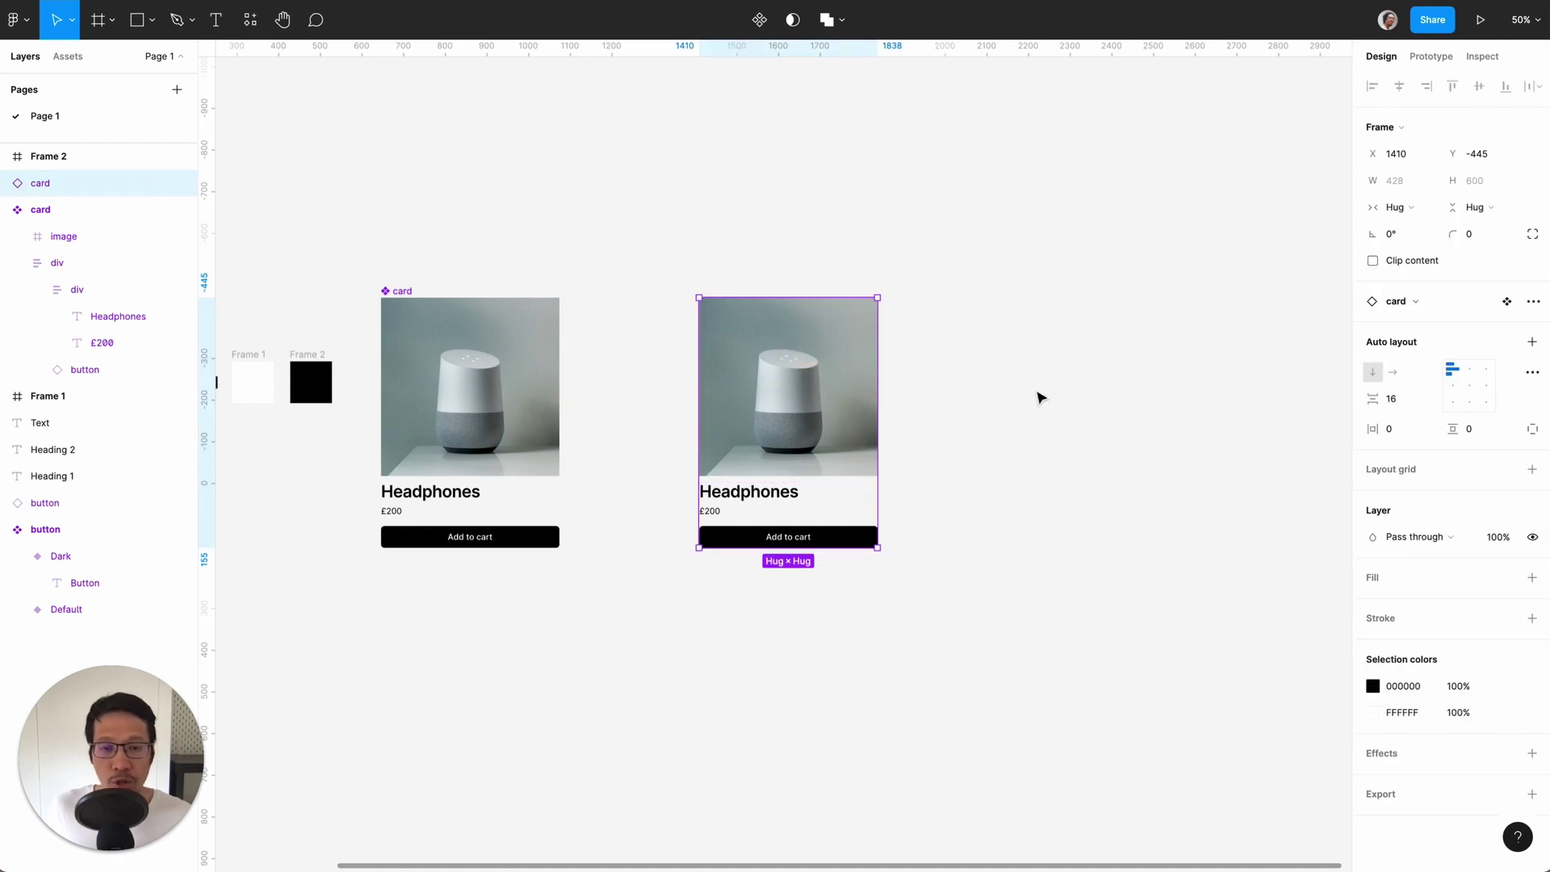
pyautogui.hotkey('ctrl', 'd')
pyautogui.hotkey('ctrl', 'd')
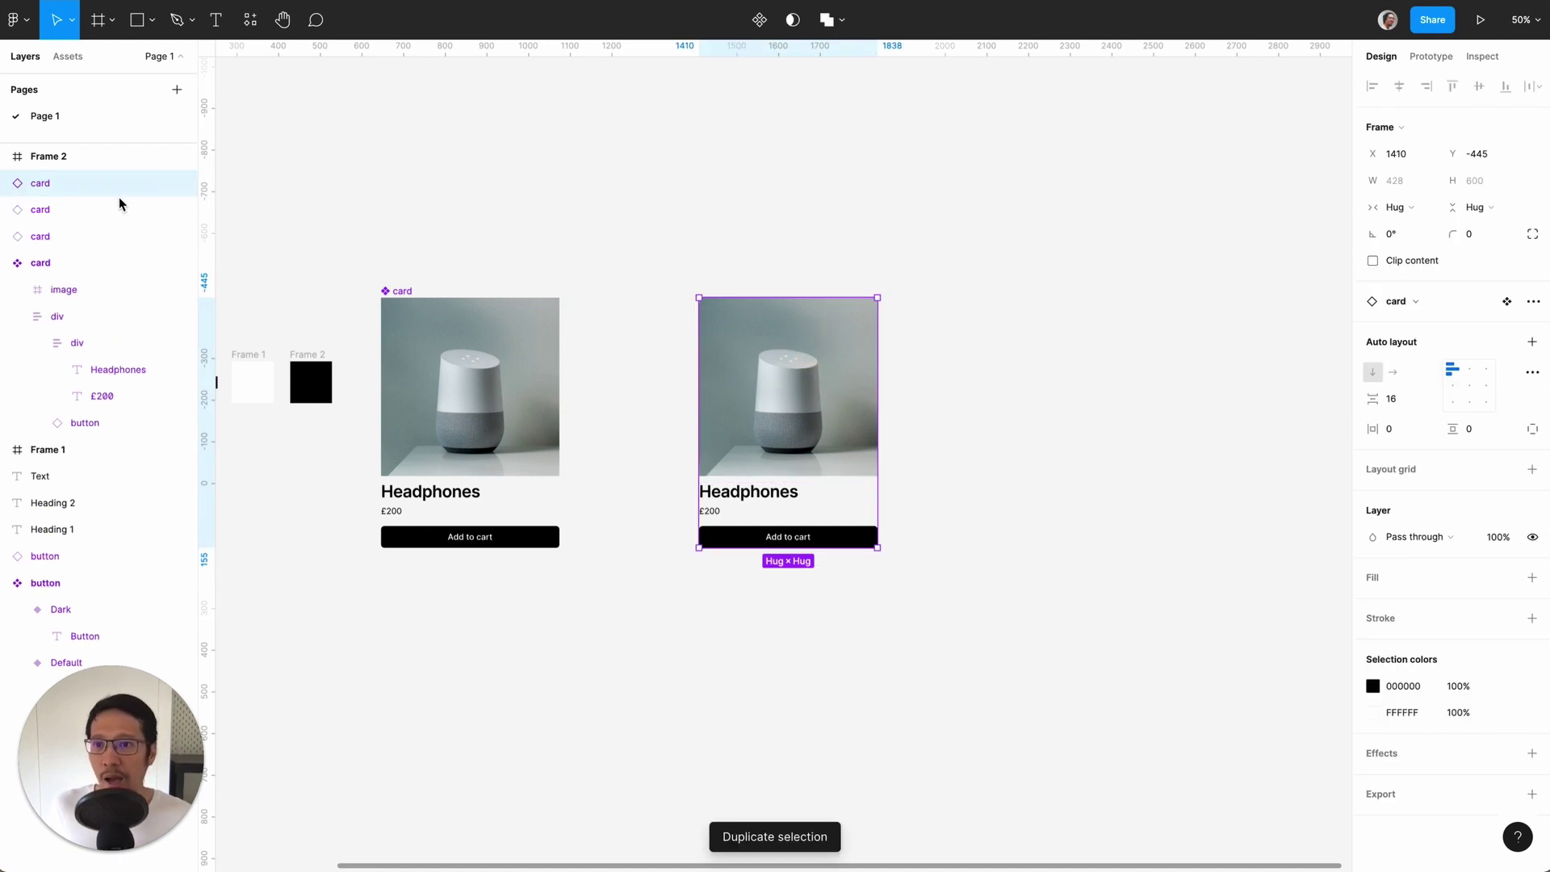
pyautogui.keyDown('shift'); pyautogui.click(50, 236); pyautogui.keyUp('shift')
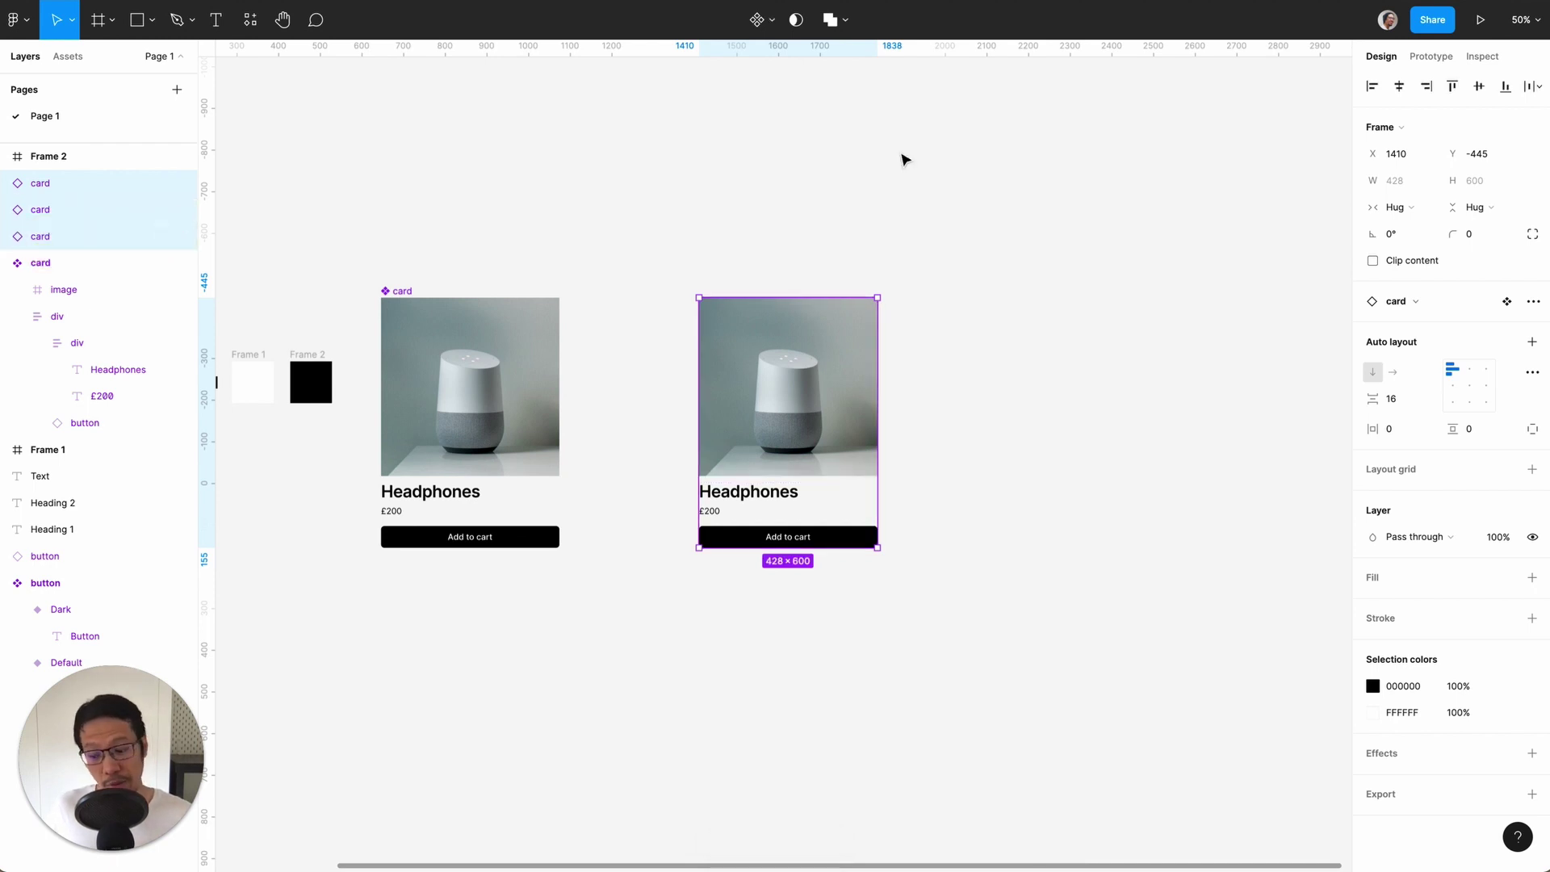
pyautogui.hotkey('shift', 'a')
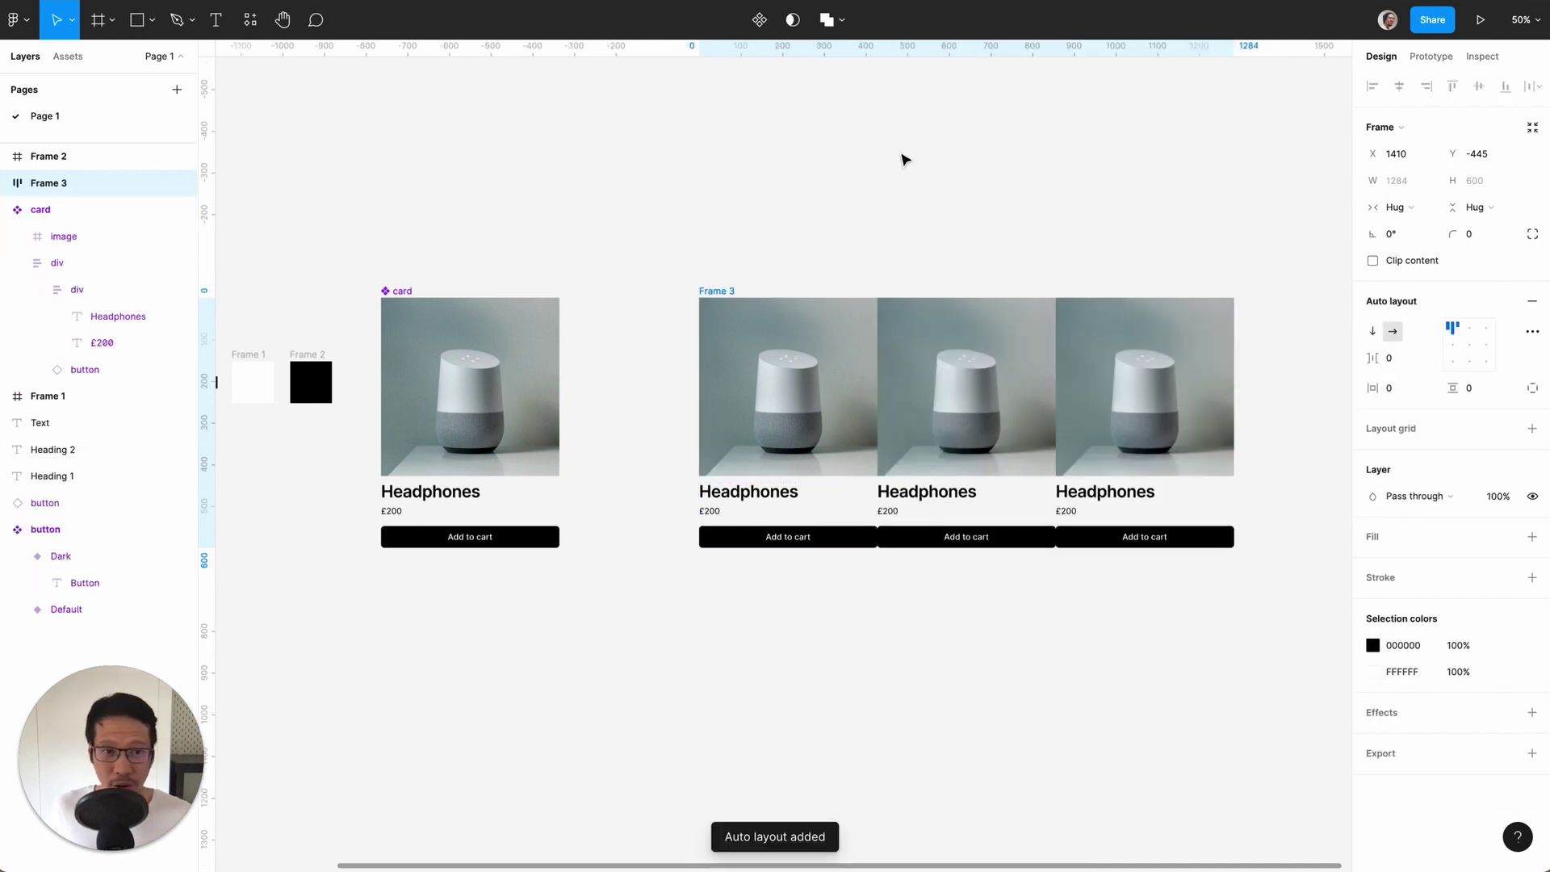
pyautogui.click(1397, 358)
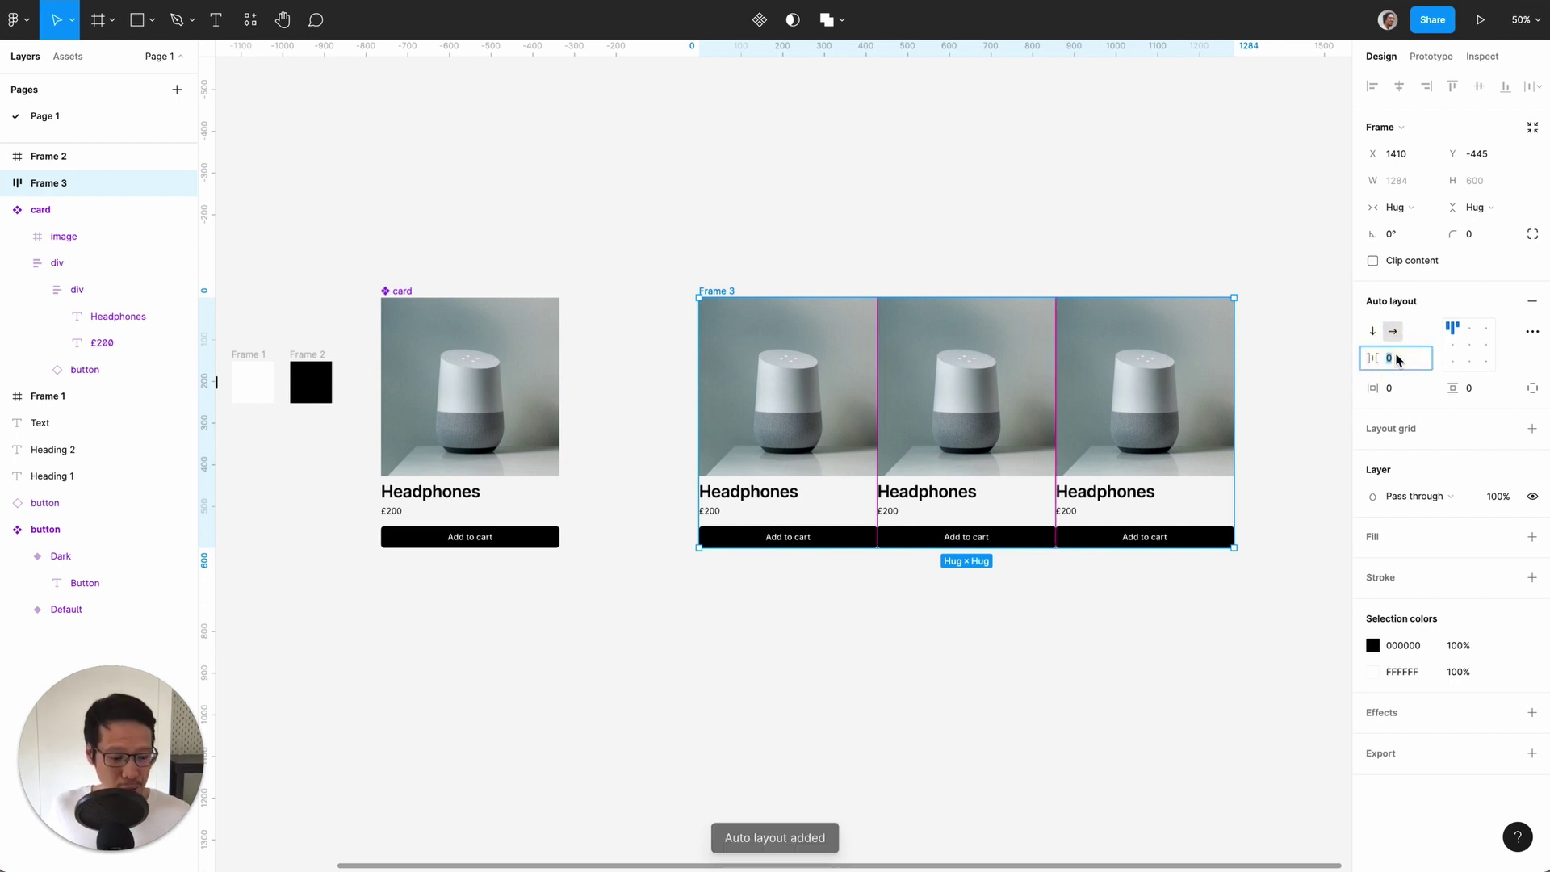
pyautogui.write('40')
pyautogui.press('Return')
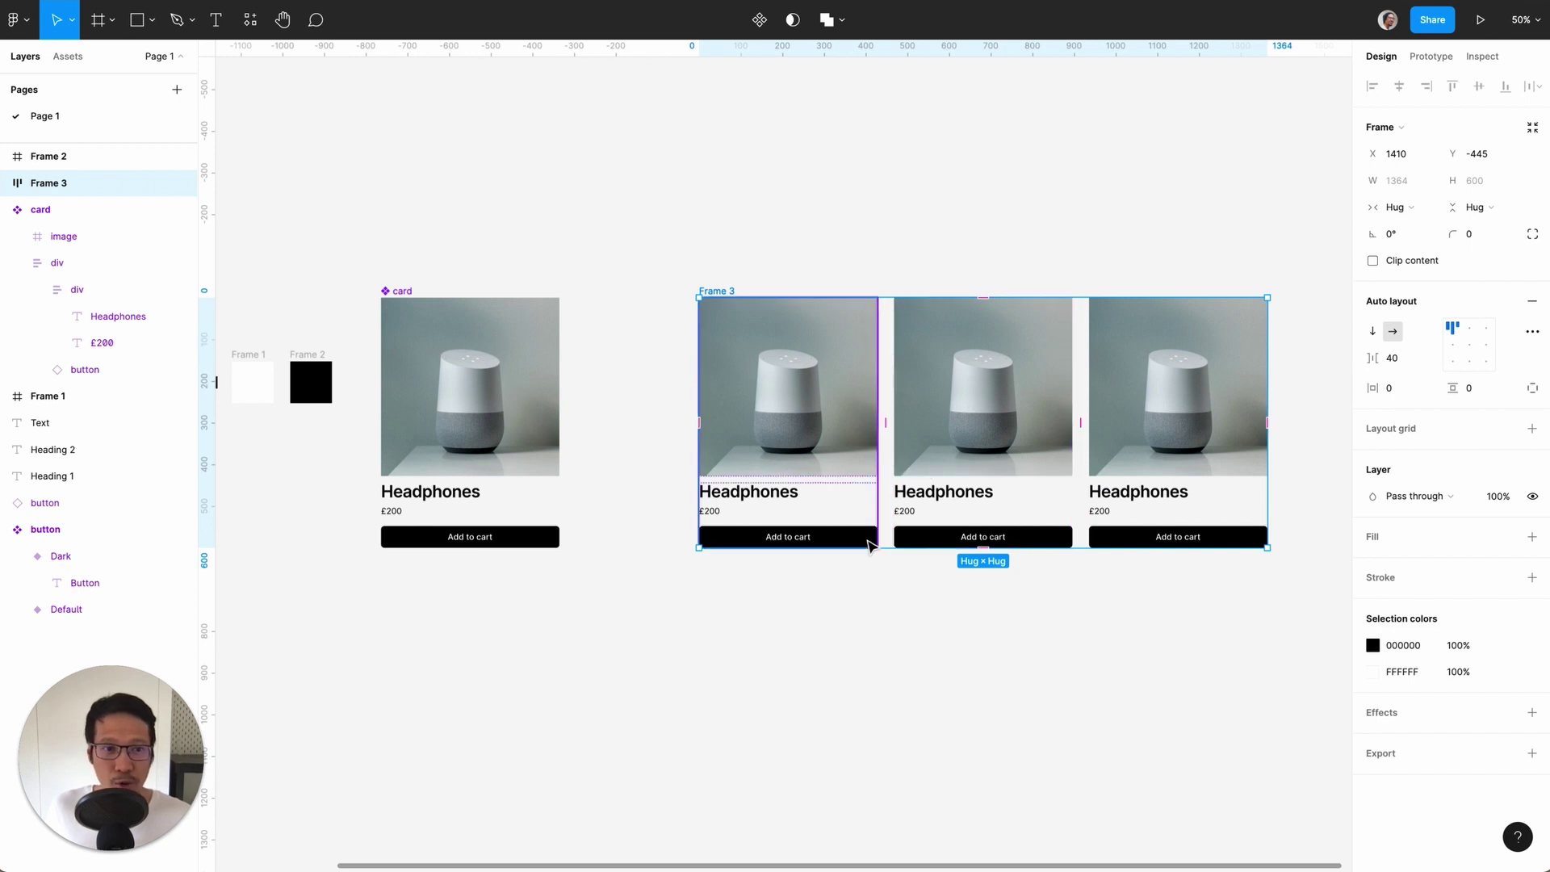
# - Set the spacing between the Headphones title and £200 price in the card component to 8
pyautogui.click(457, 323)
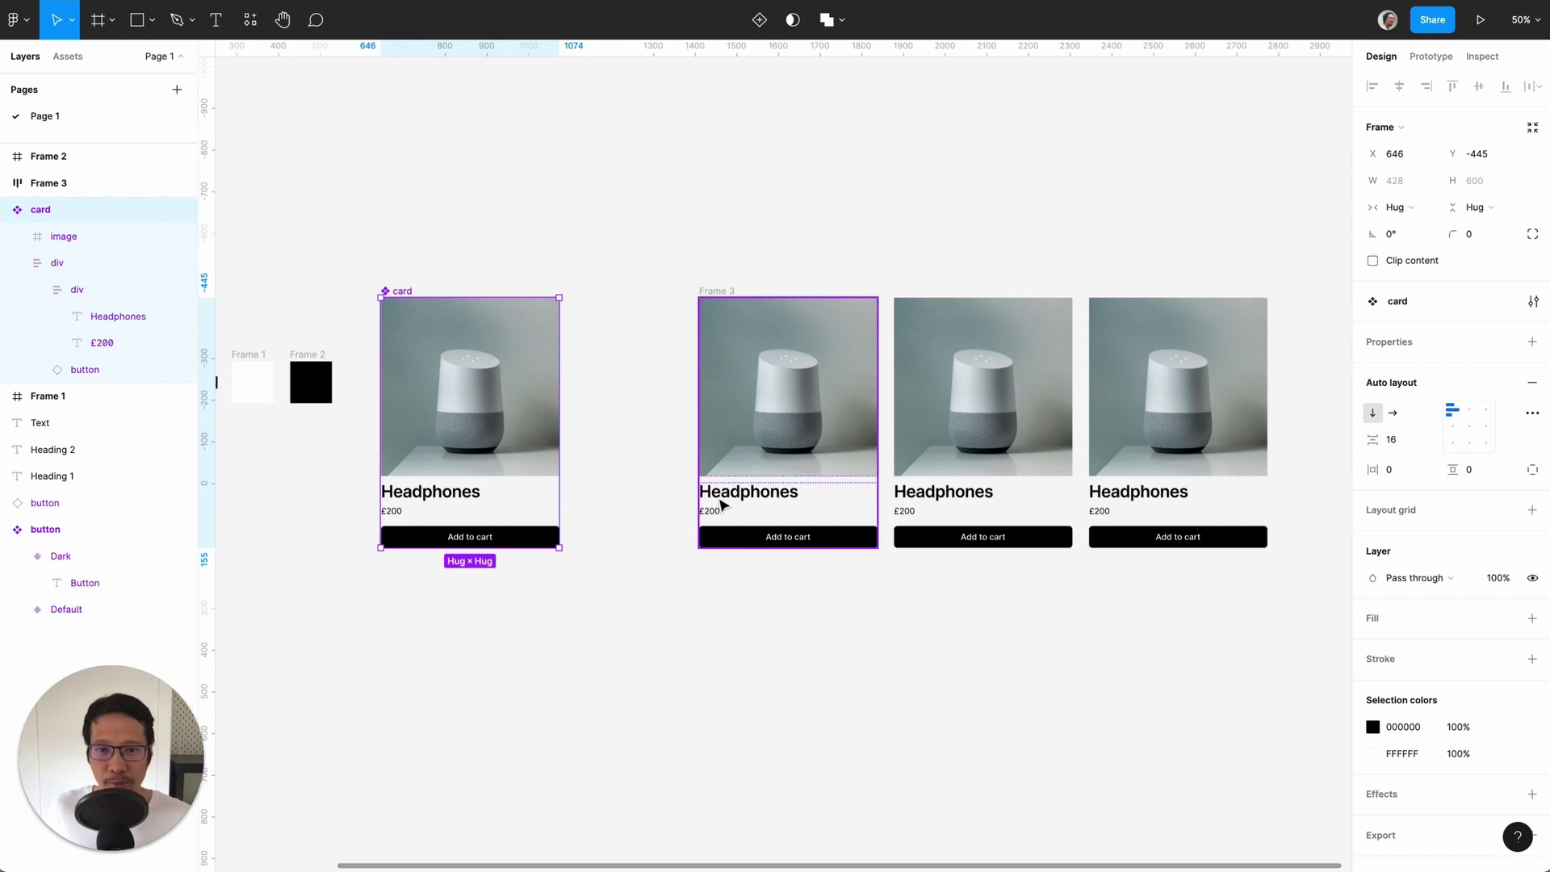
pyautogui.click(425, 502)
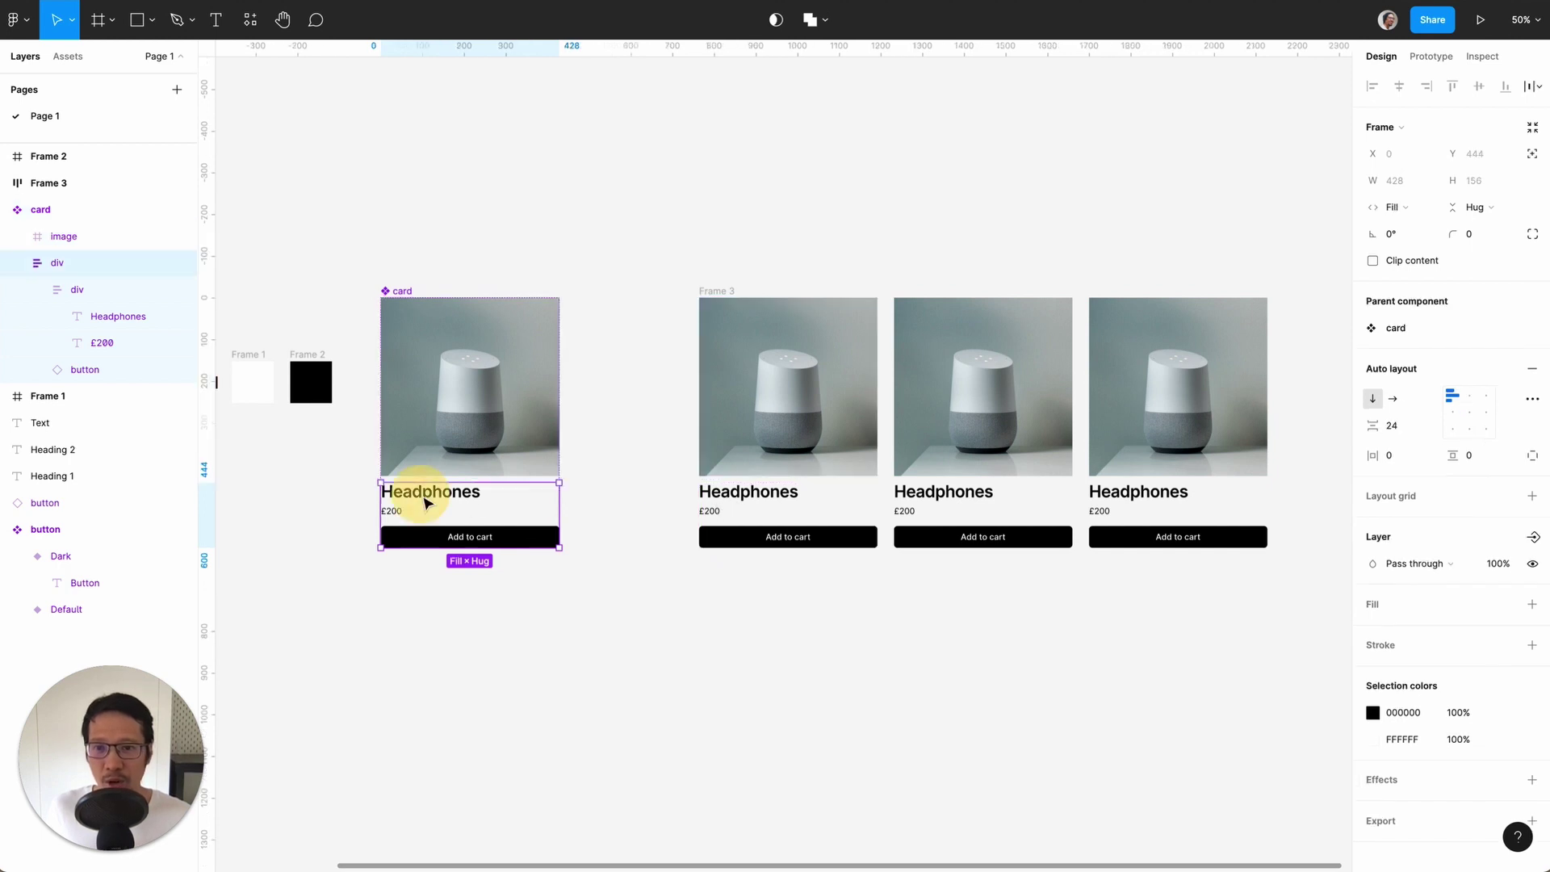
pyautogui.click(425, 503)
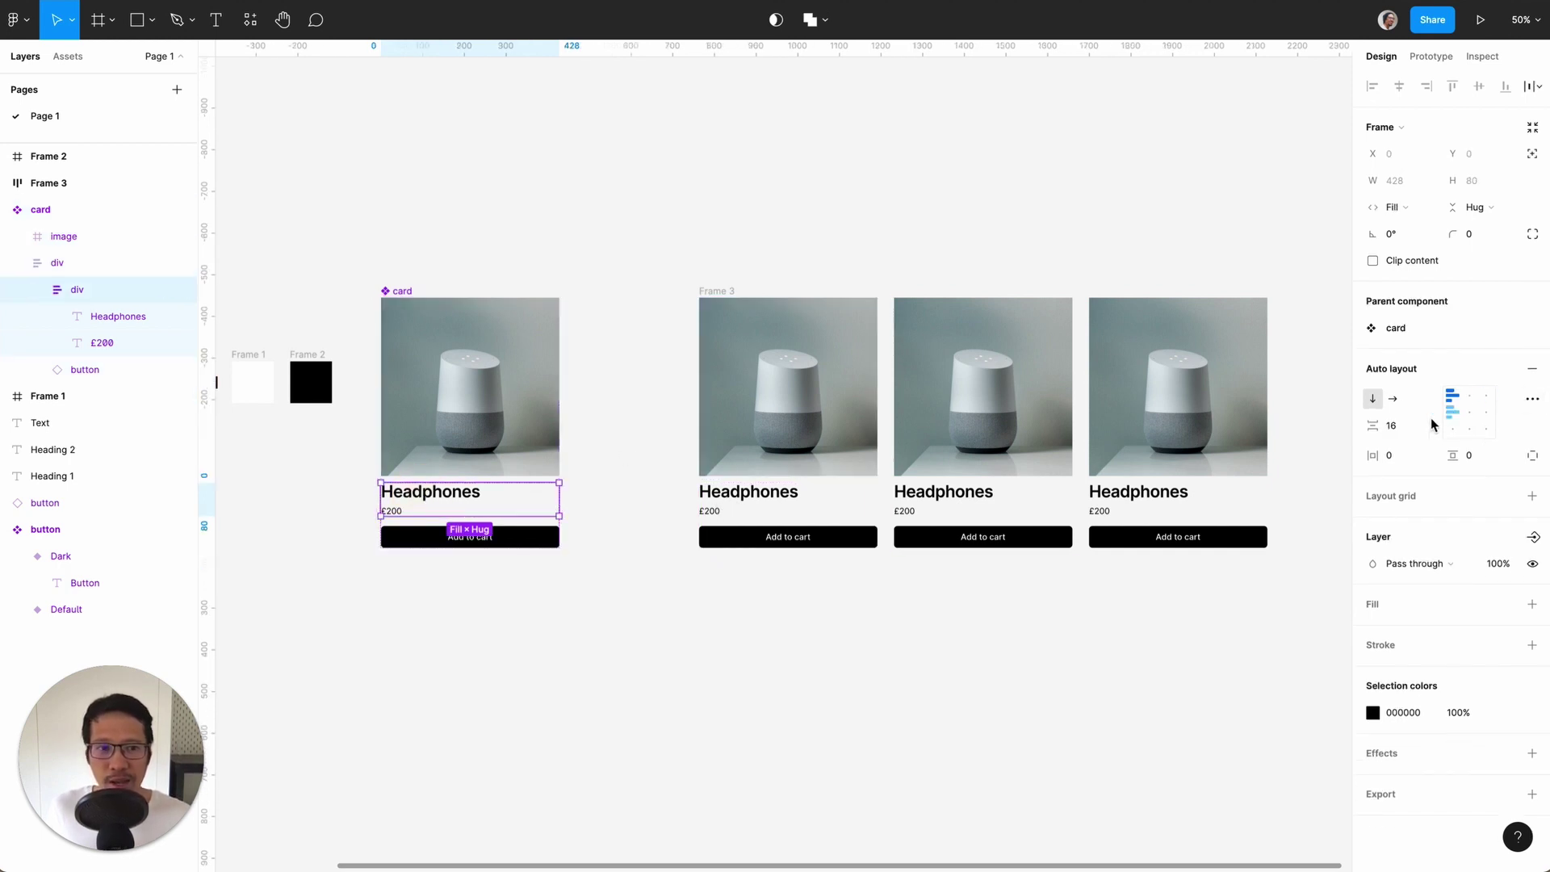
pyautogui.click(1394, 428)
pyautogui.press('Return')
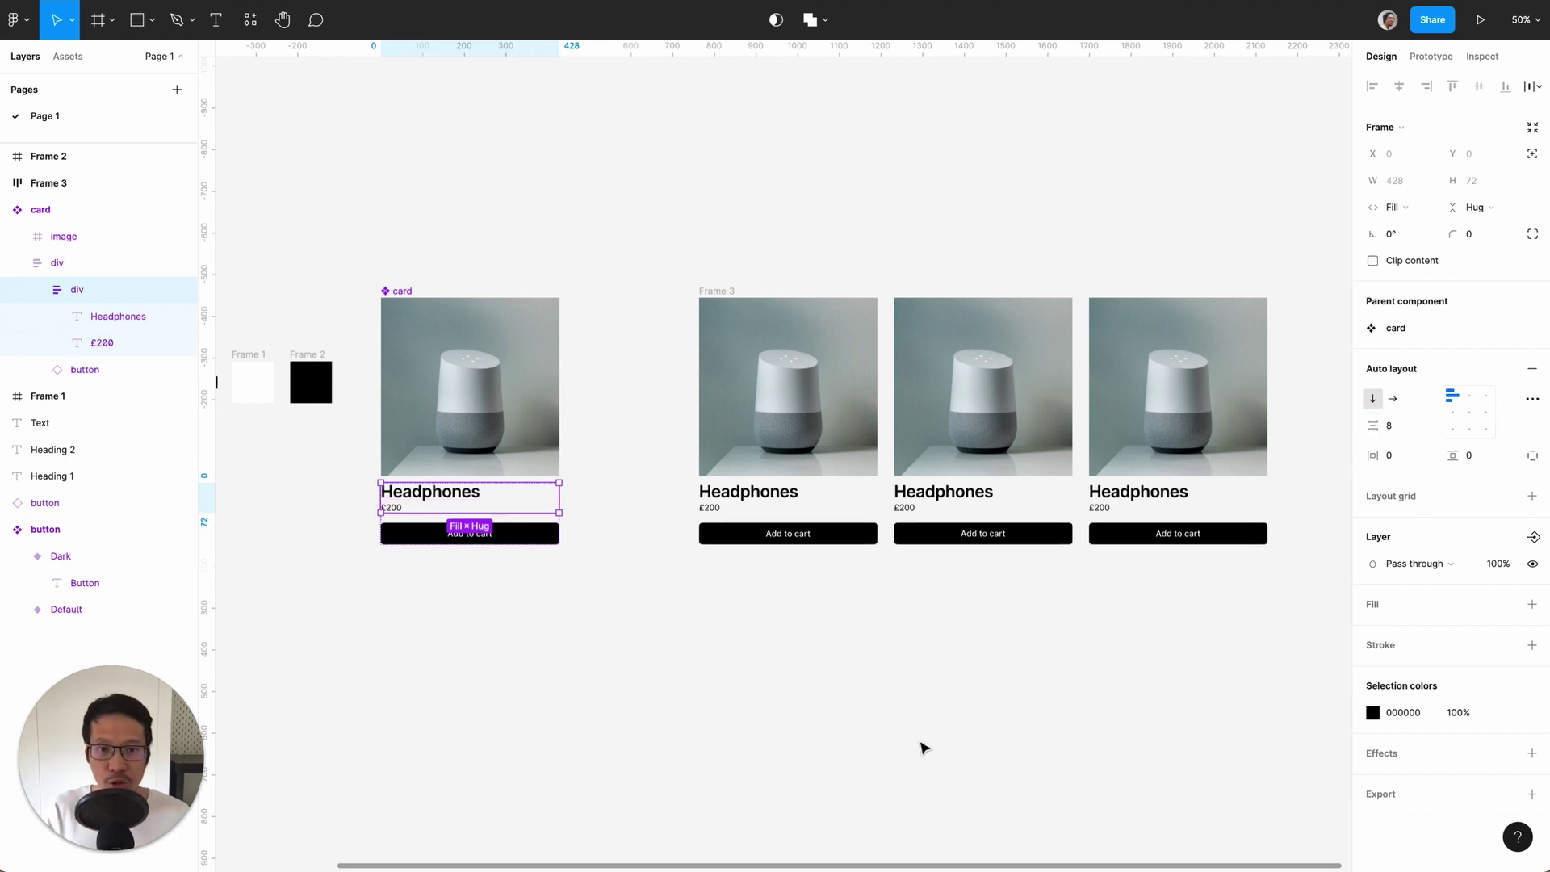
pyautogui.click(838, 698)
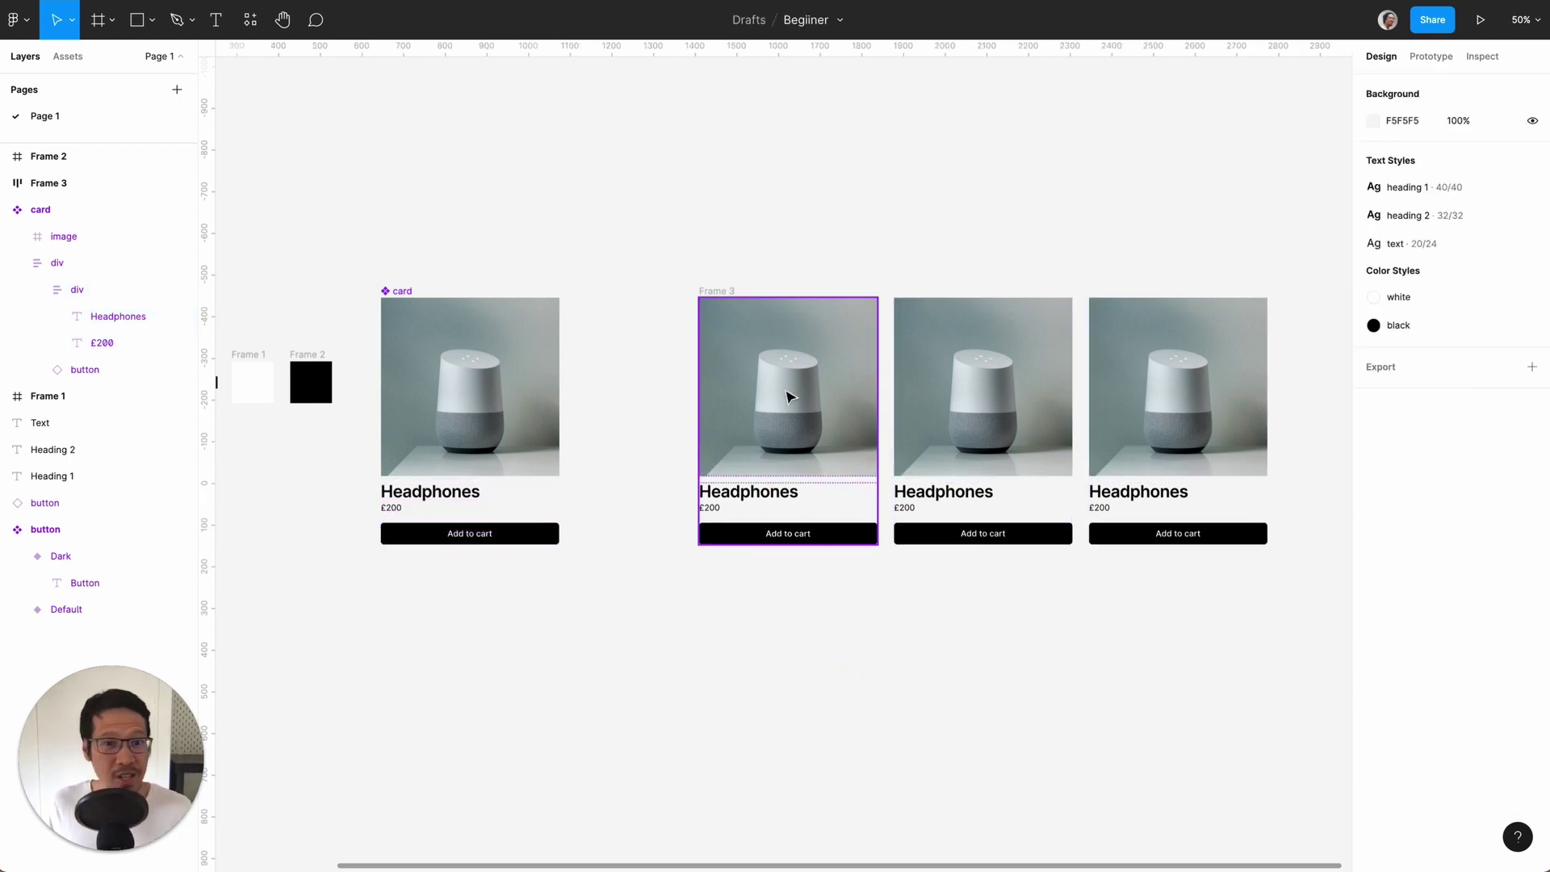
# - Replace the second card's photo with the smartwatch image
pyautogui.doubleClick(1005, 401)
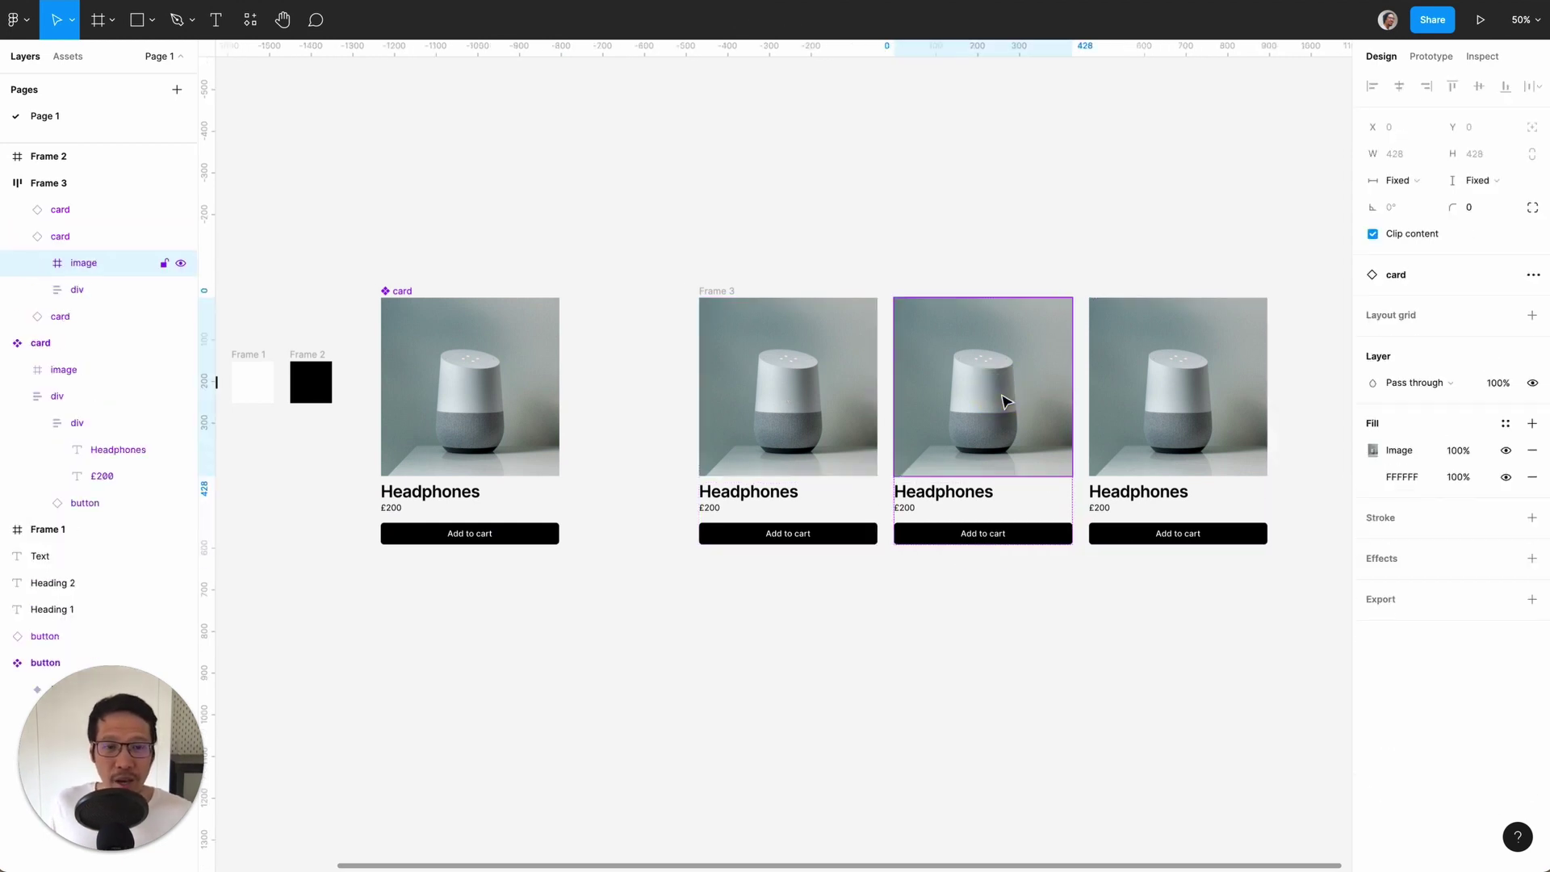
pyautogui.click(1373, 451)
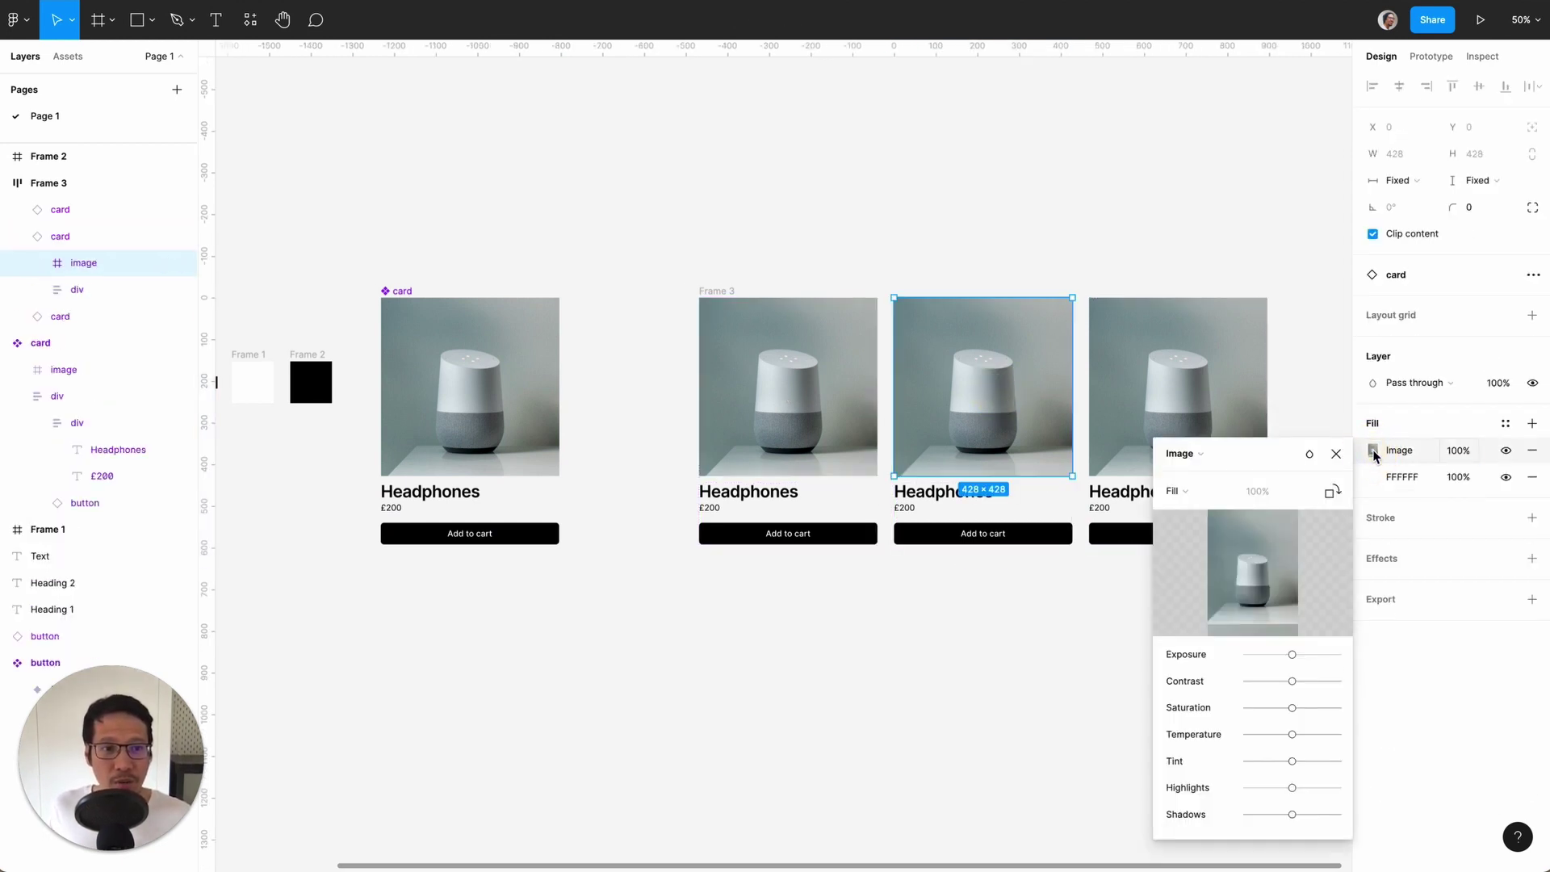
pyautogui.press('super+shift+k')
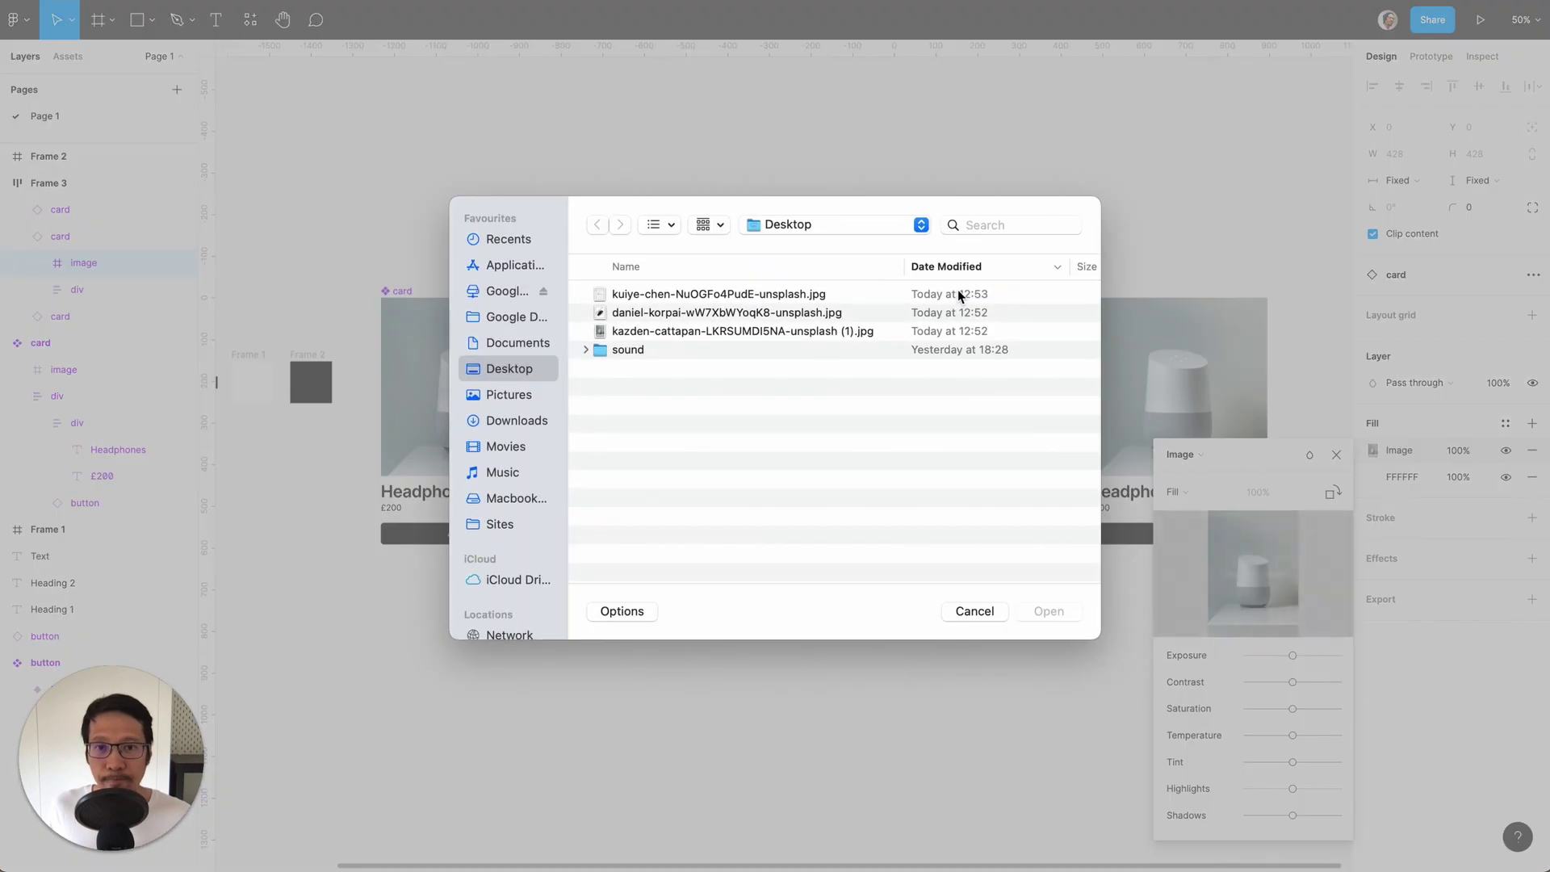
pyautogui.doubleClick(678, 313)
pyautogui.click(1336, 455)
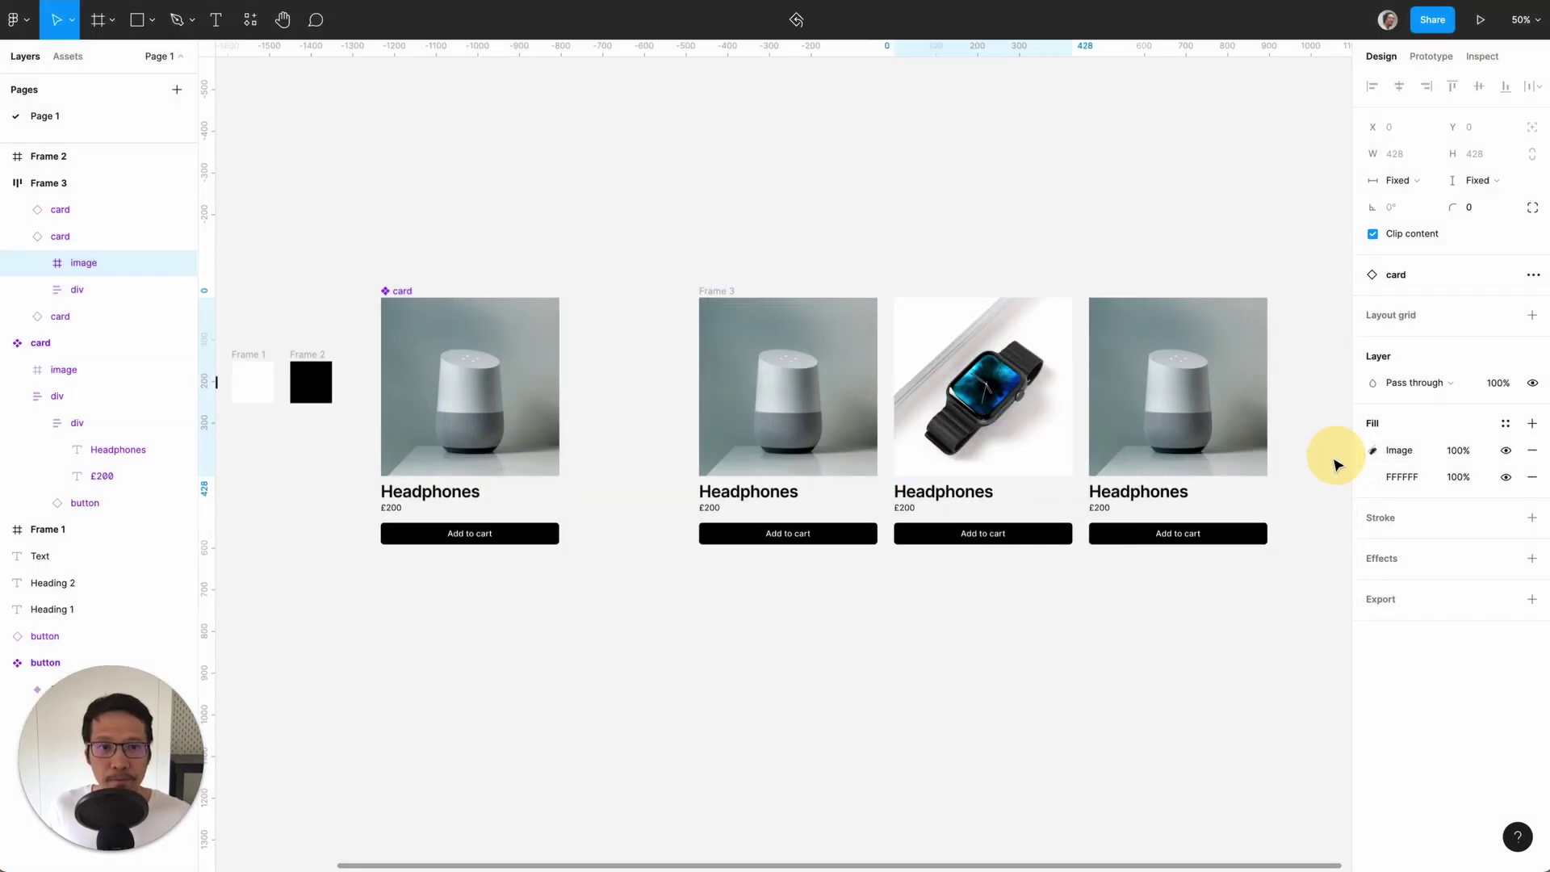
# - Replace the third card's photo with the wireless earbuds image
pyautogui.click(1194, 415)
pyautogui.doubleClick(1203, 423)
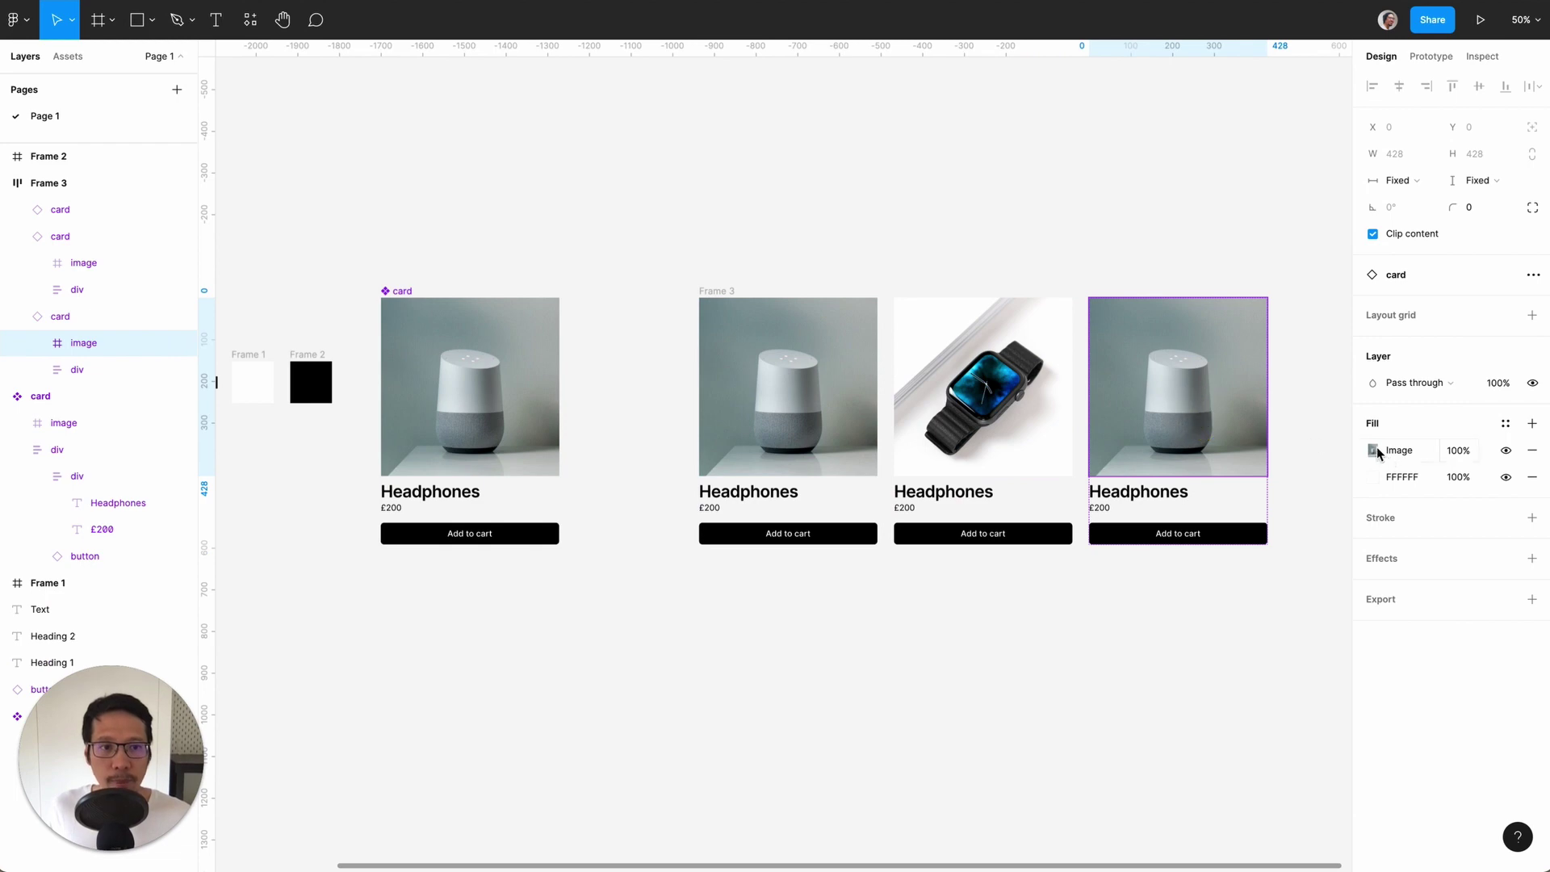
pyautogui.click(1373, 451)
pyautogui.click(1248, 574)
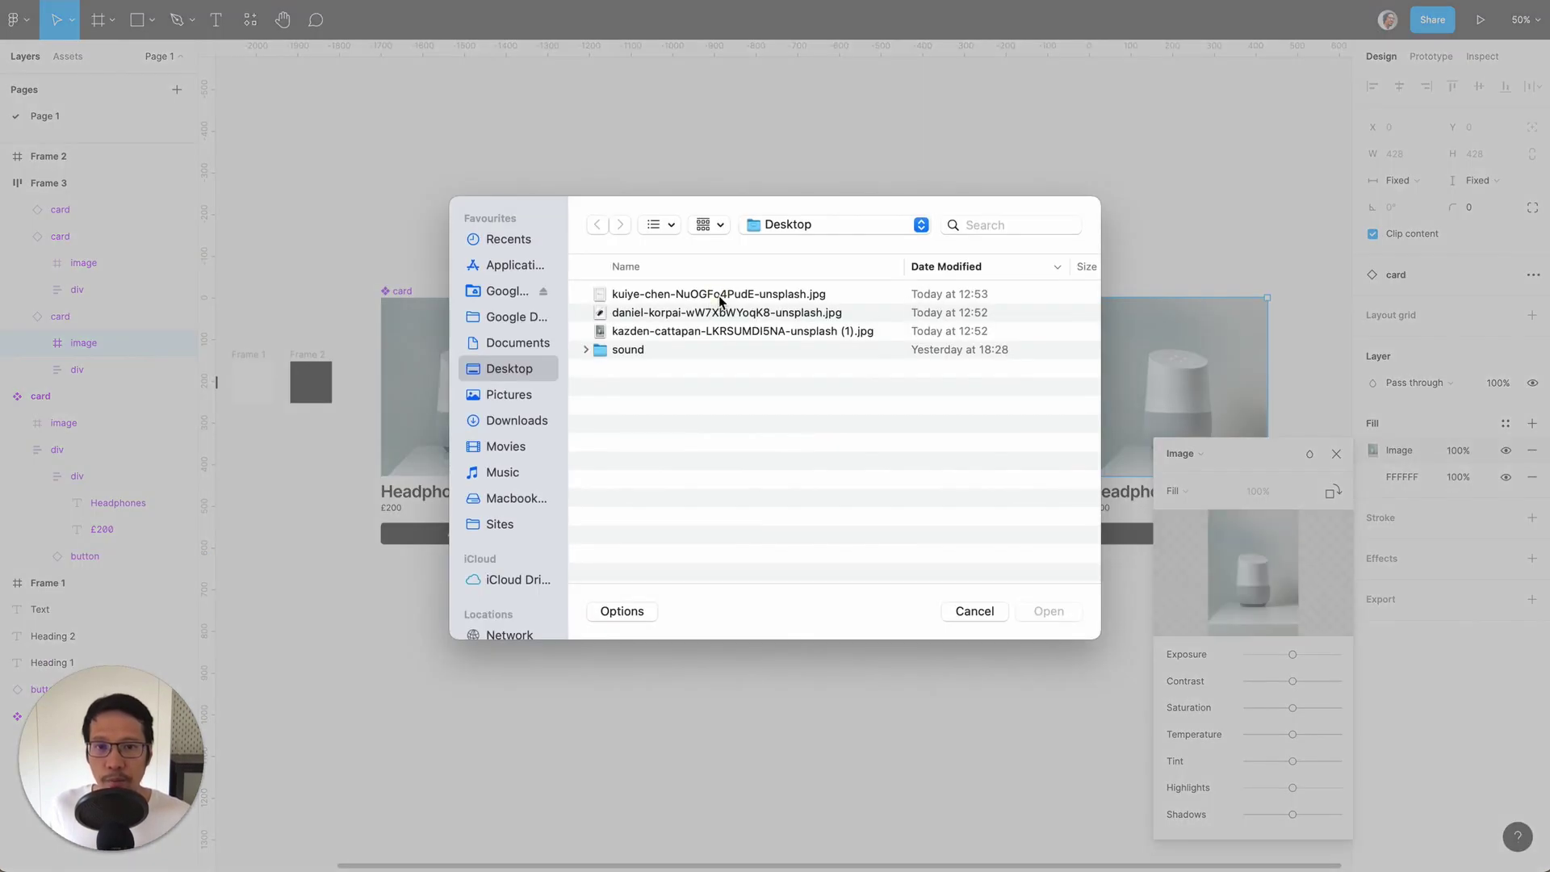
pyautogui.doubleClick(721, 300)
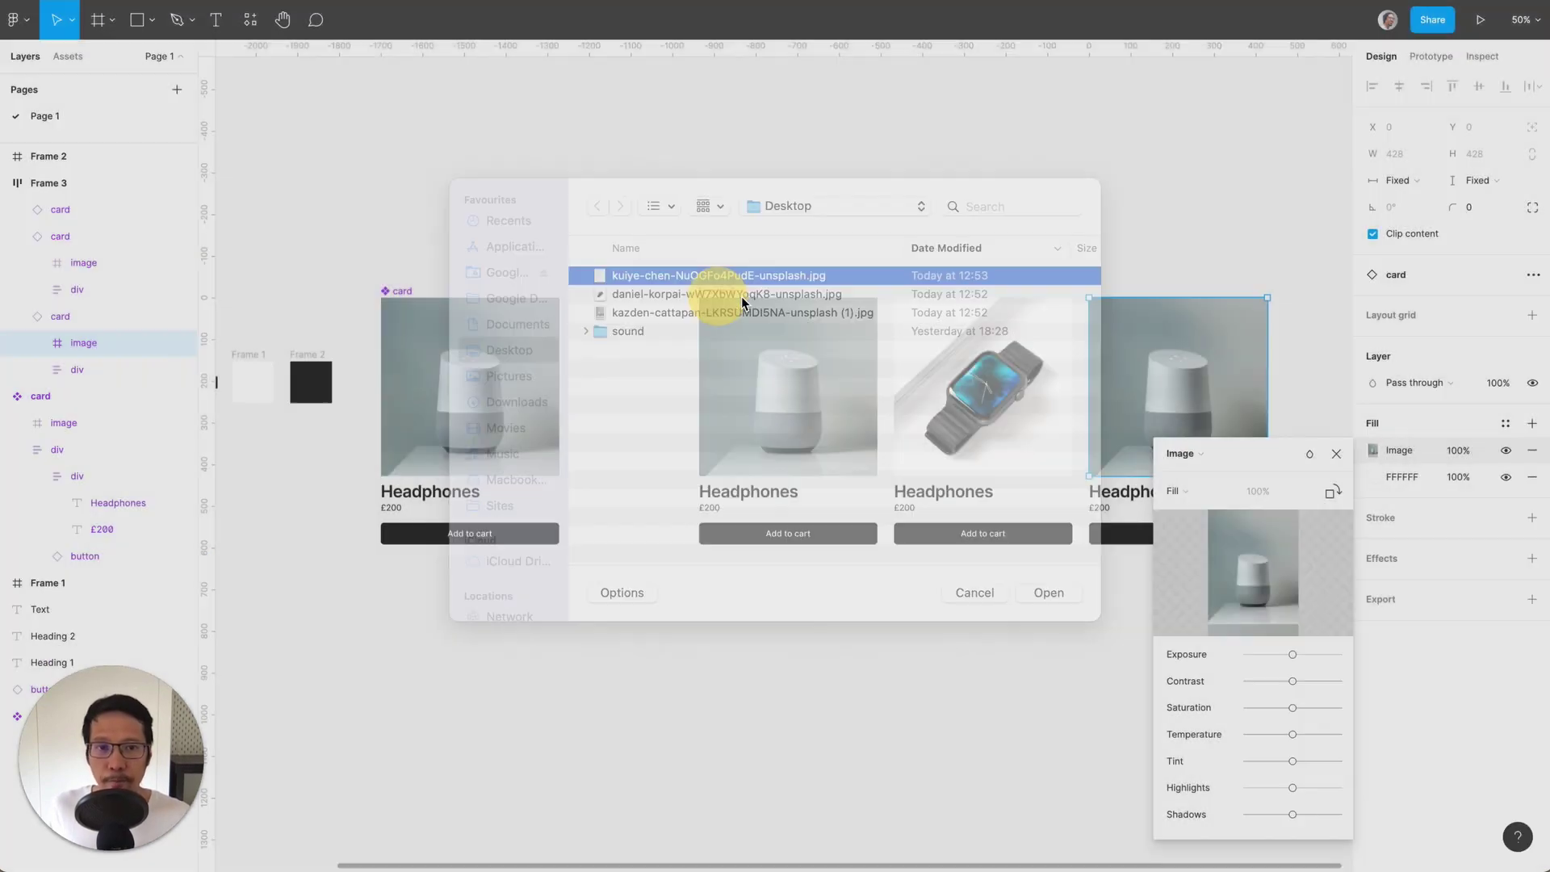
pyautogui.click(1337, 456)
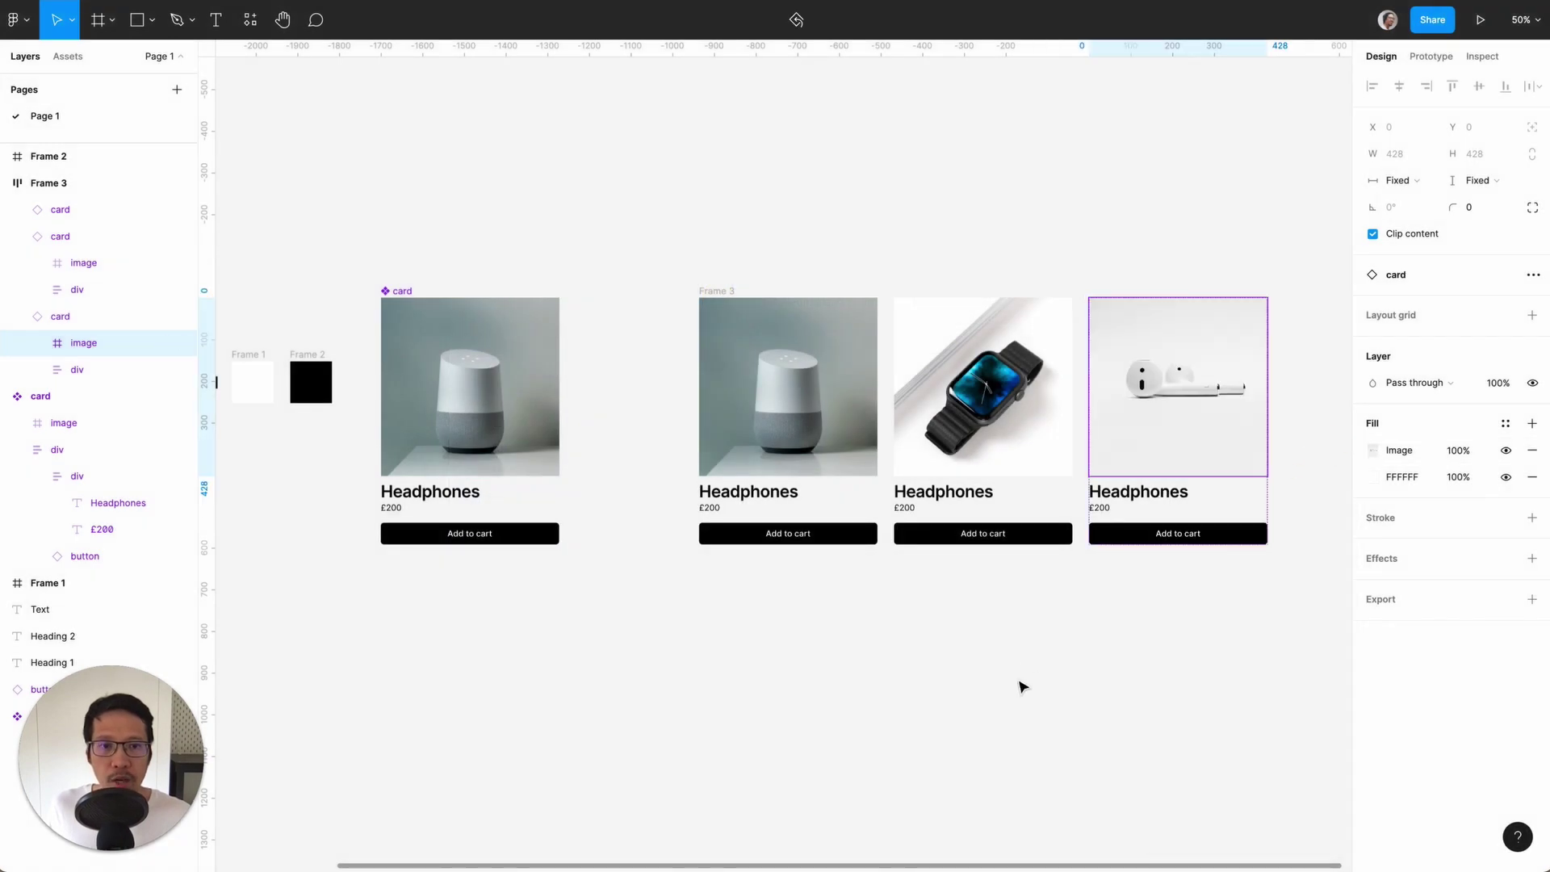
pyautogui.click(1020, 681)
pyautogui.hscroll(3, 1020, 681)
# - Duplicate the Frame 3 card row, then undo a trial width change so the copy hugs its contents
pyautogui.click(594, 298)
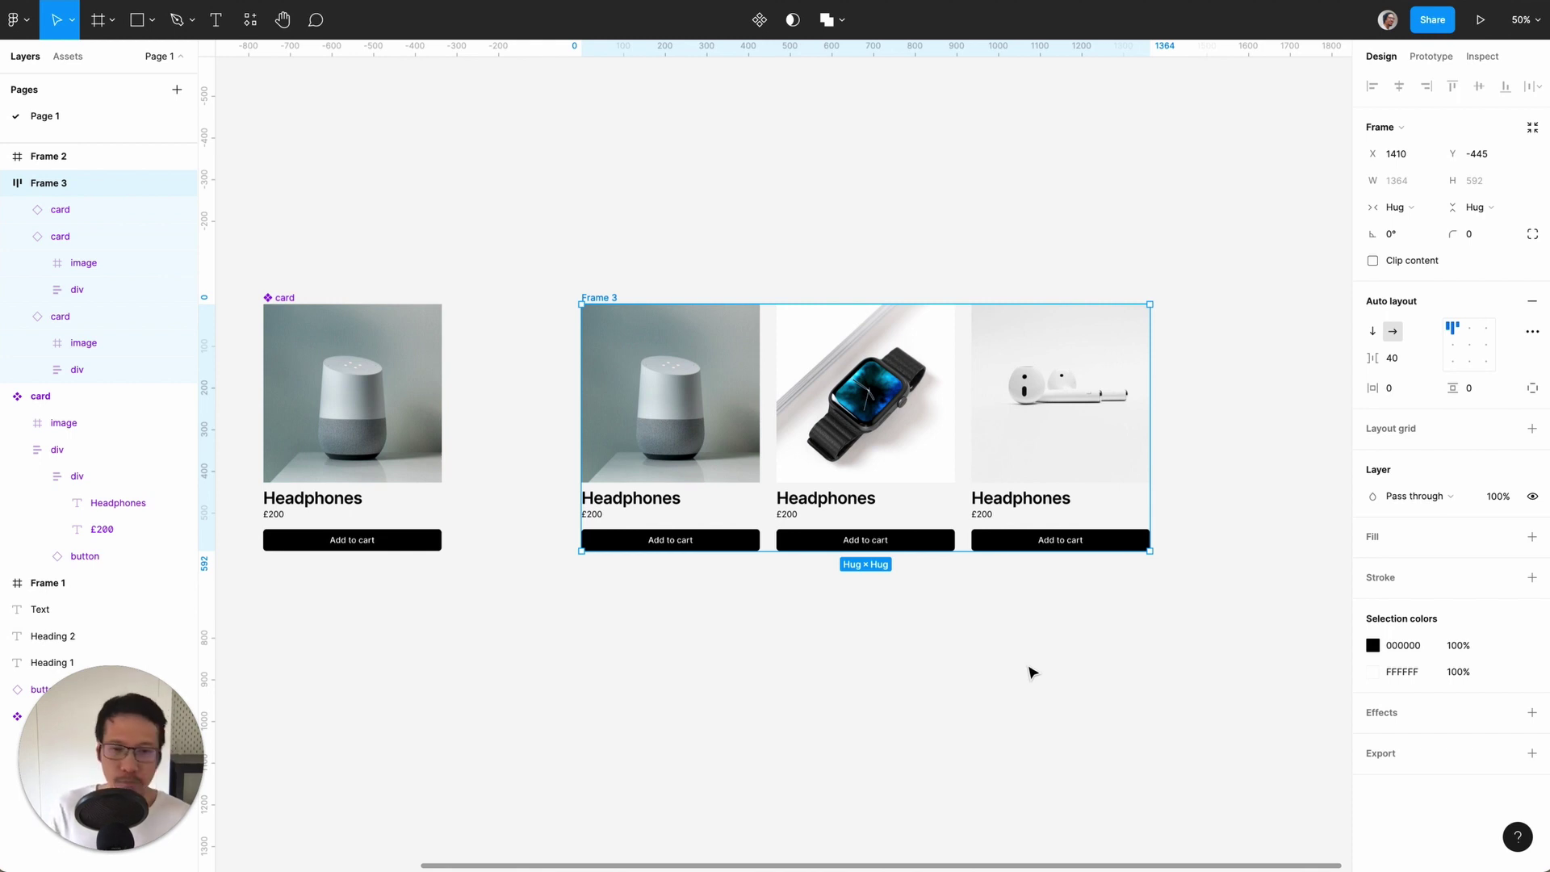
pyautogui.hotkey('ctrl', '-')
pyautogui.hotkey('ctrl', '=')
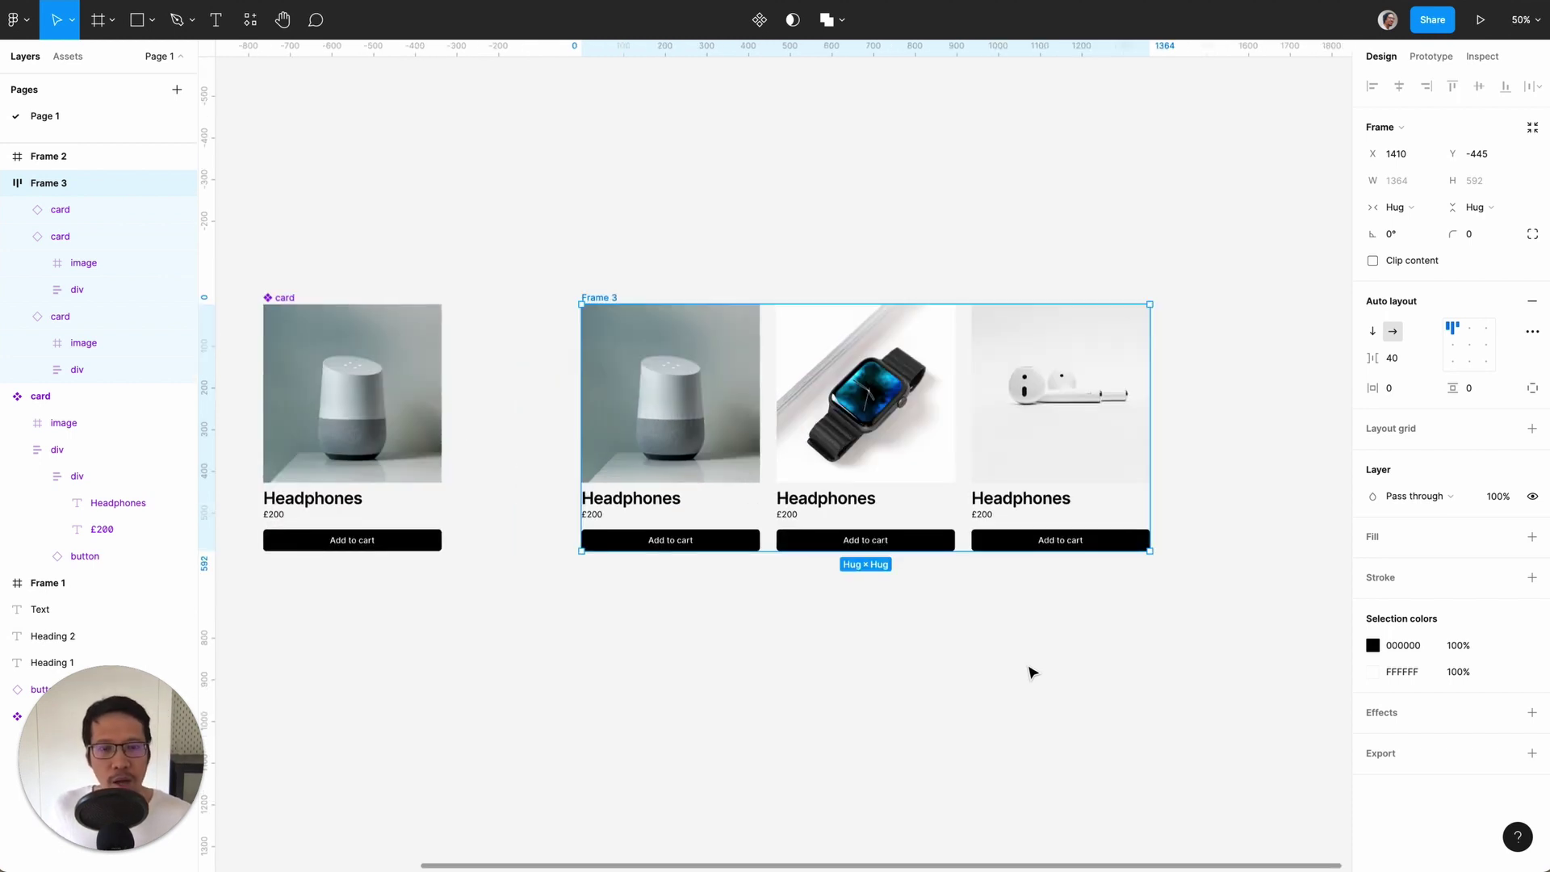
pyautogui.hscroll(3, 1032, 673)
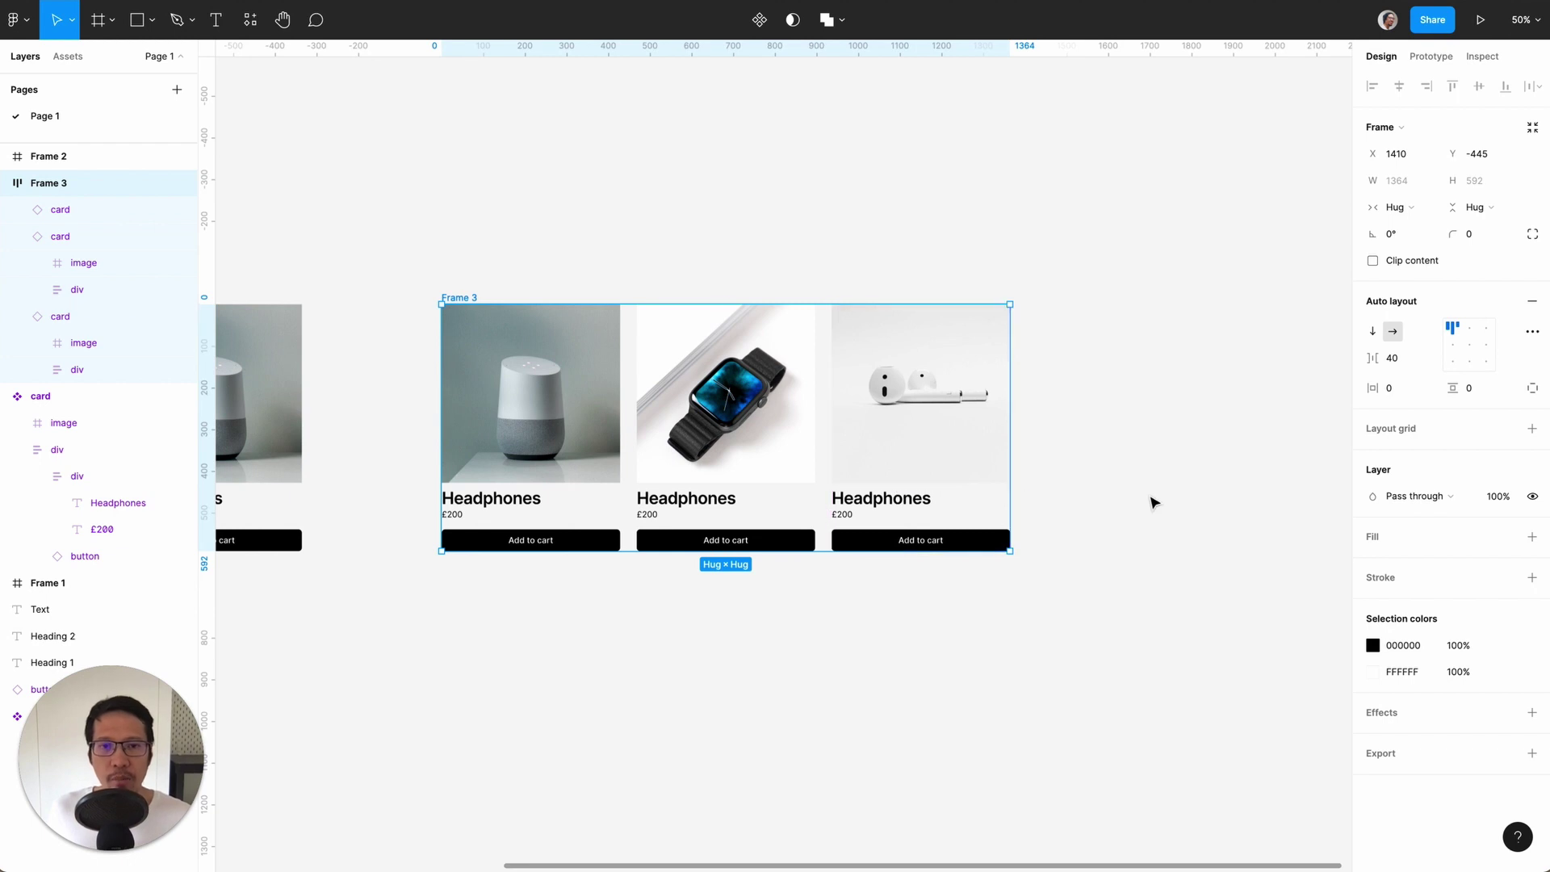
pyautogui.hotkey('ctrl', 'd')
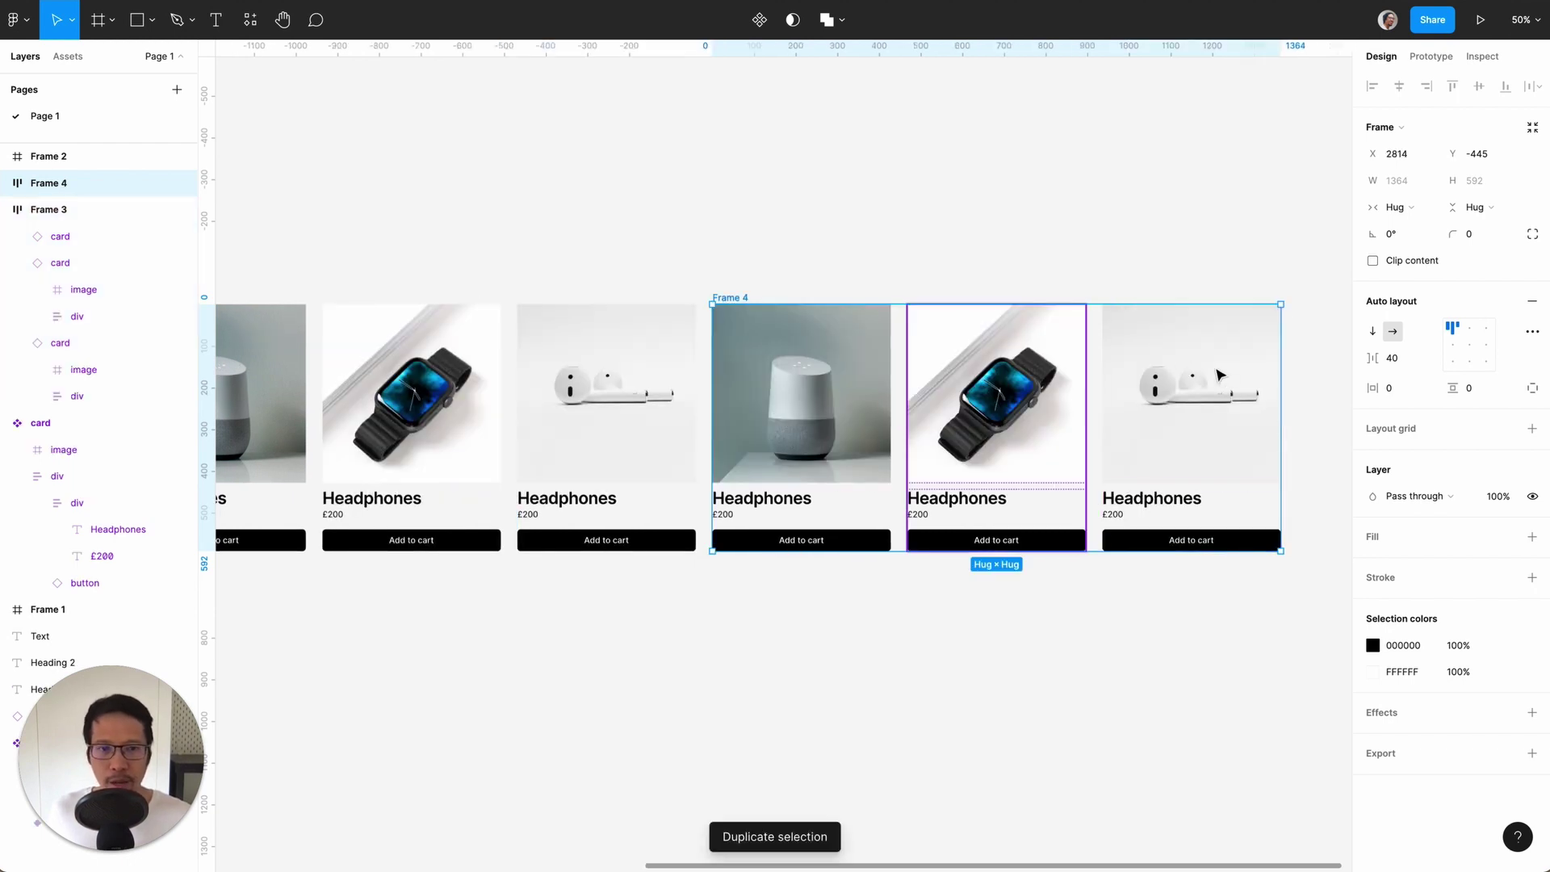
pyautogui.moveTo(1280, 376); pyautogui.dragTo(1252, 394)
pyautogui.hotkey('ctrl', 'z')
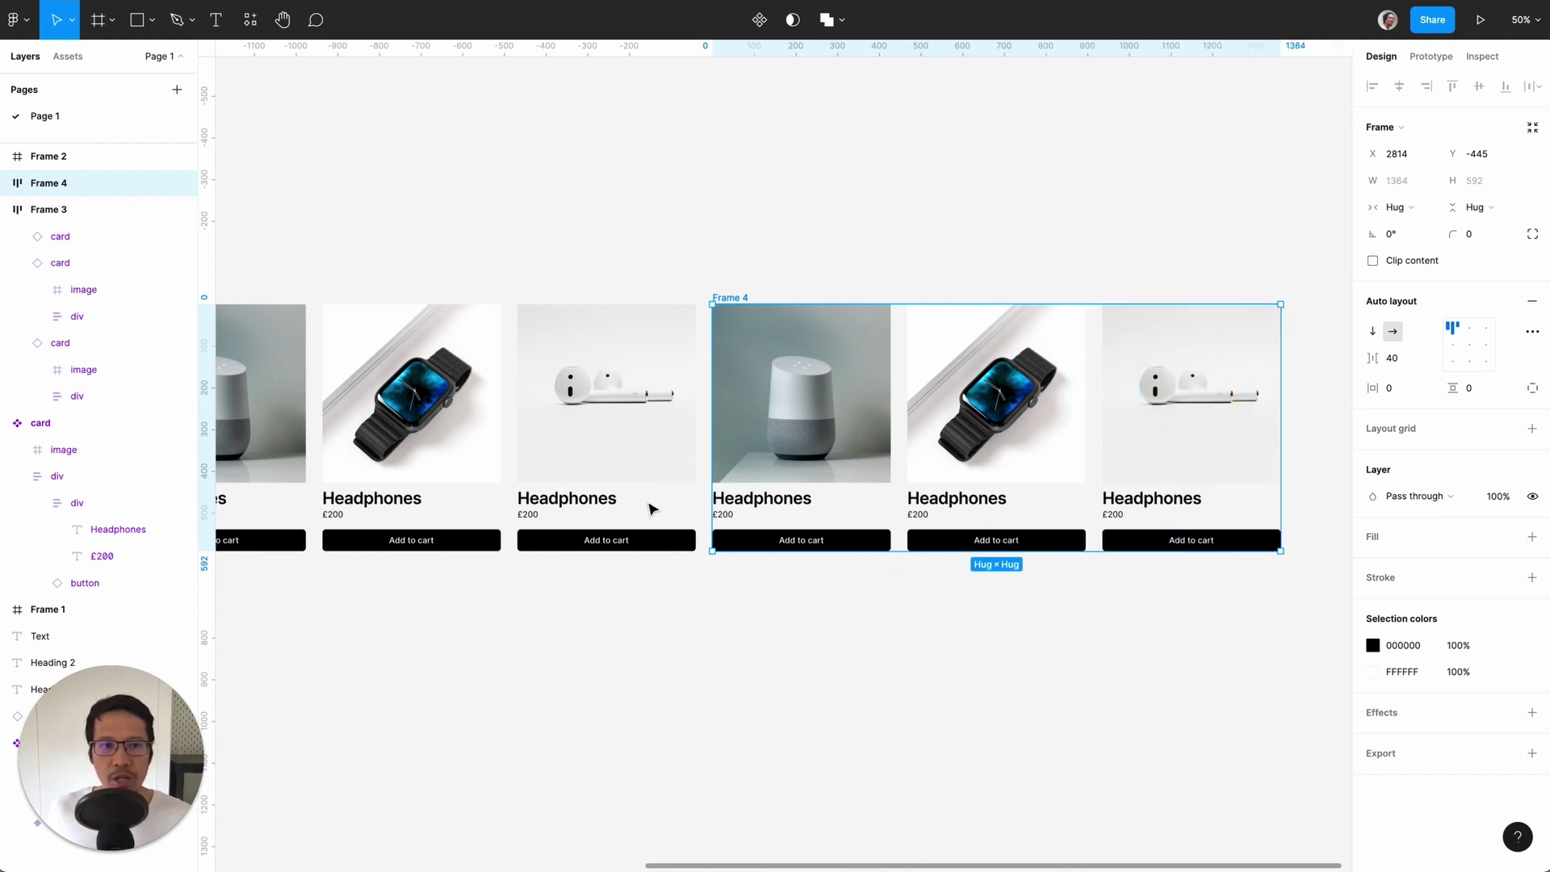
# - Set Frame 4's three cards to Fill container width and widen the row
pyautogui.press('Return')
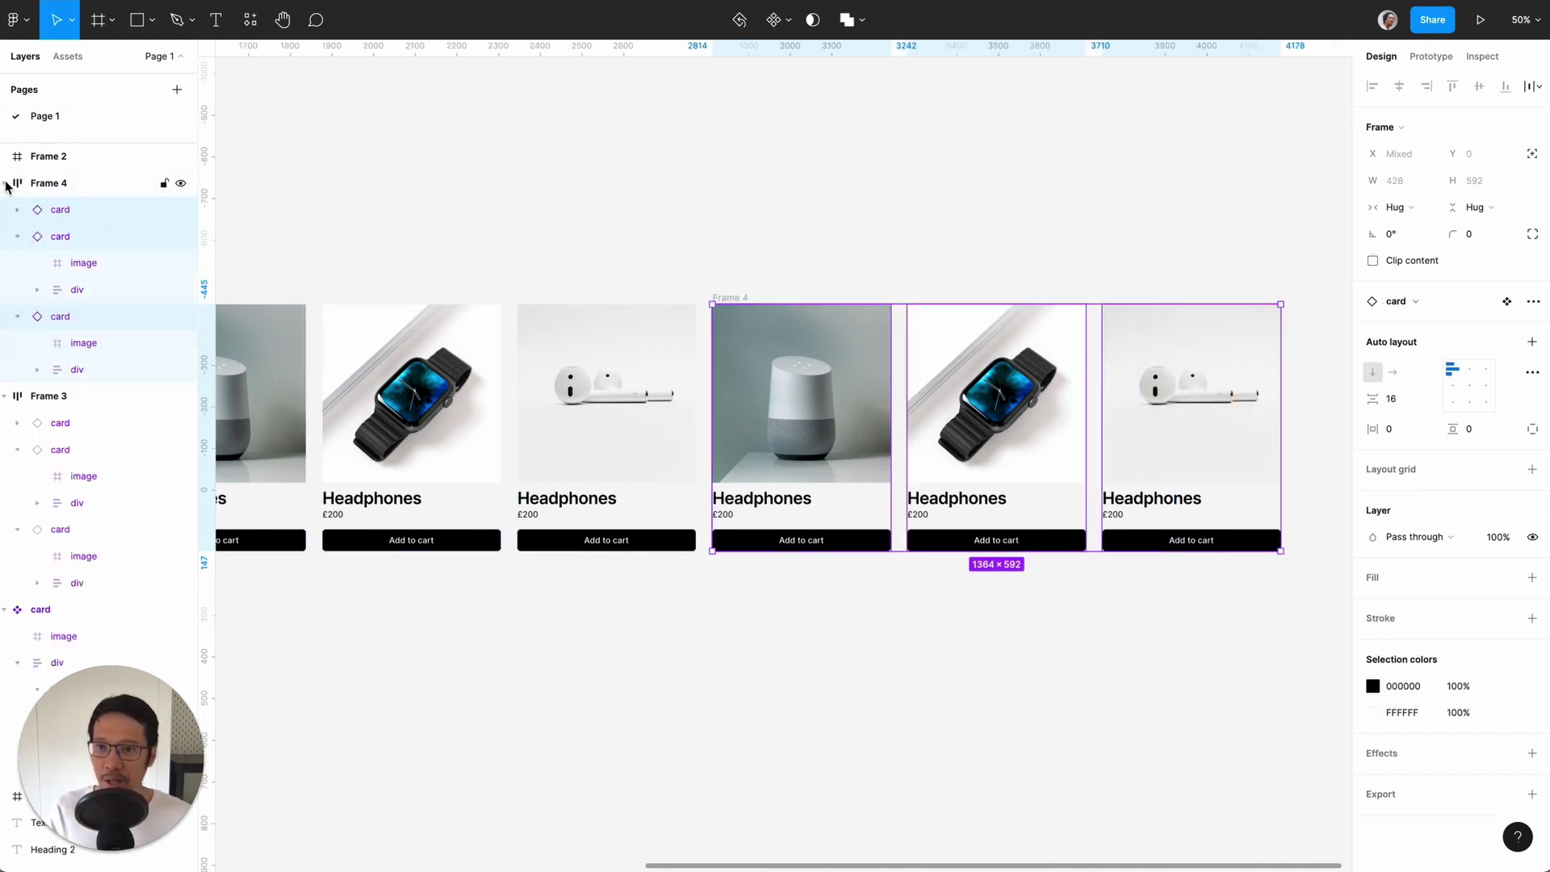
pyautogui.click(17, 236)
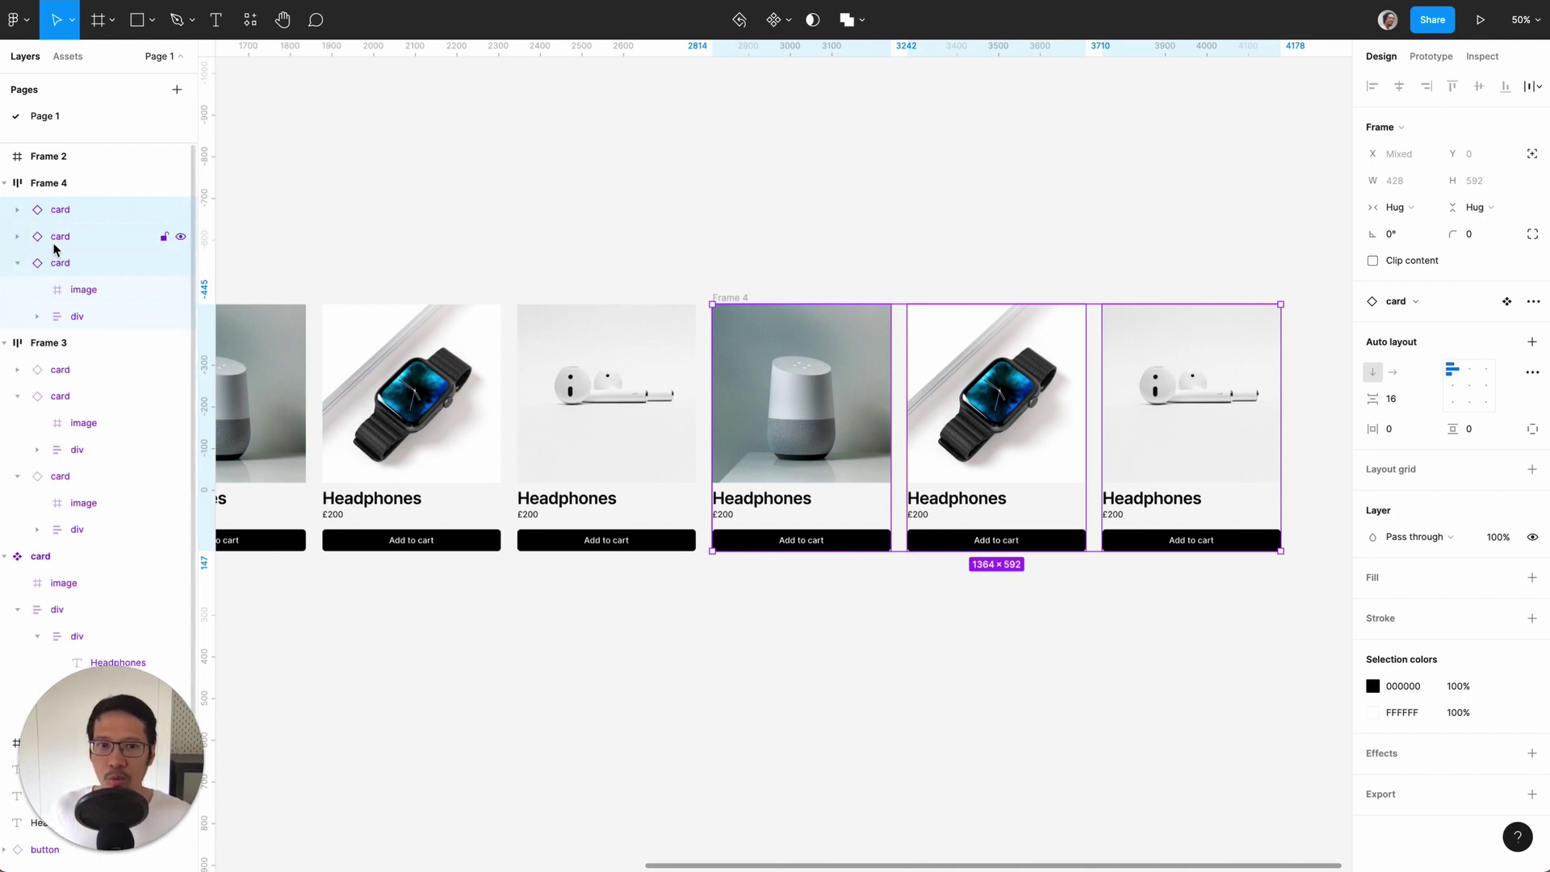
pyautogui.click(1415, 208)
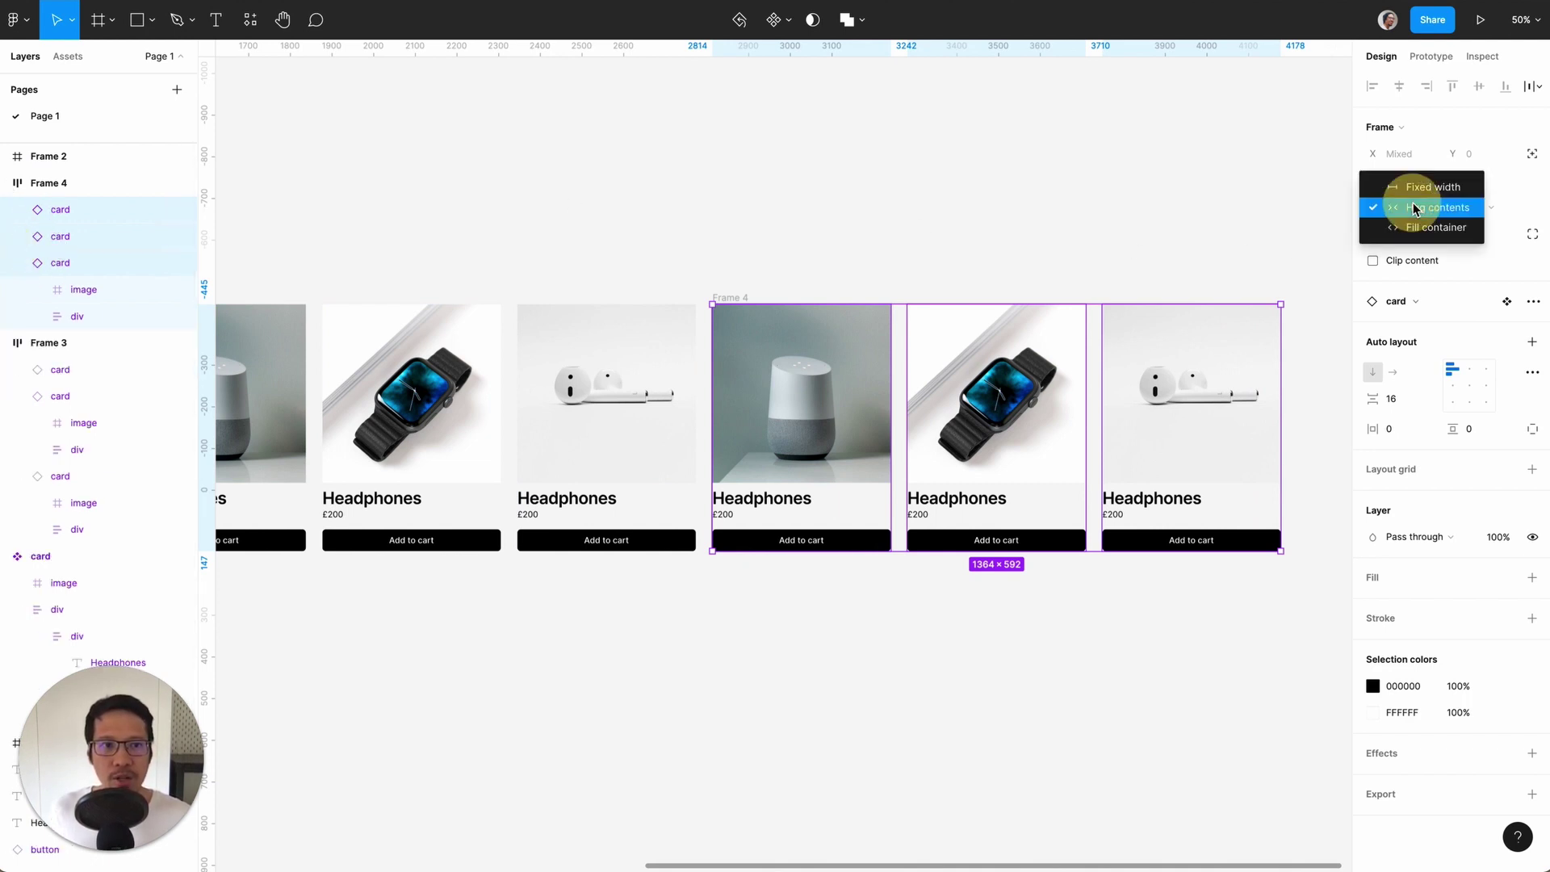
pyautogui.click(1419, 230)
pyautogui.click(850, 255)
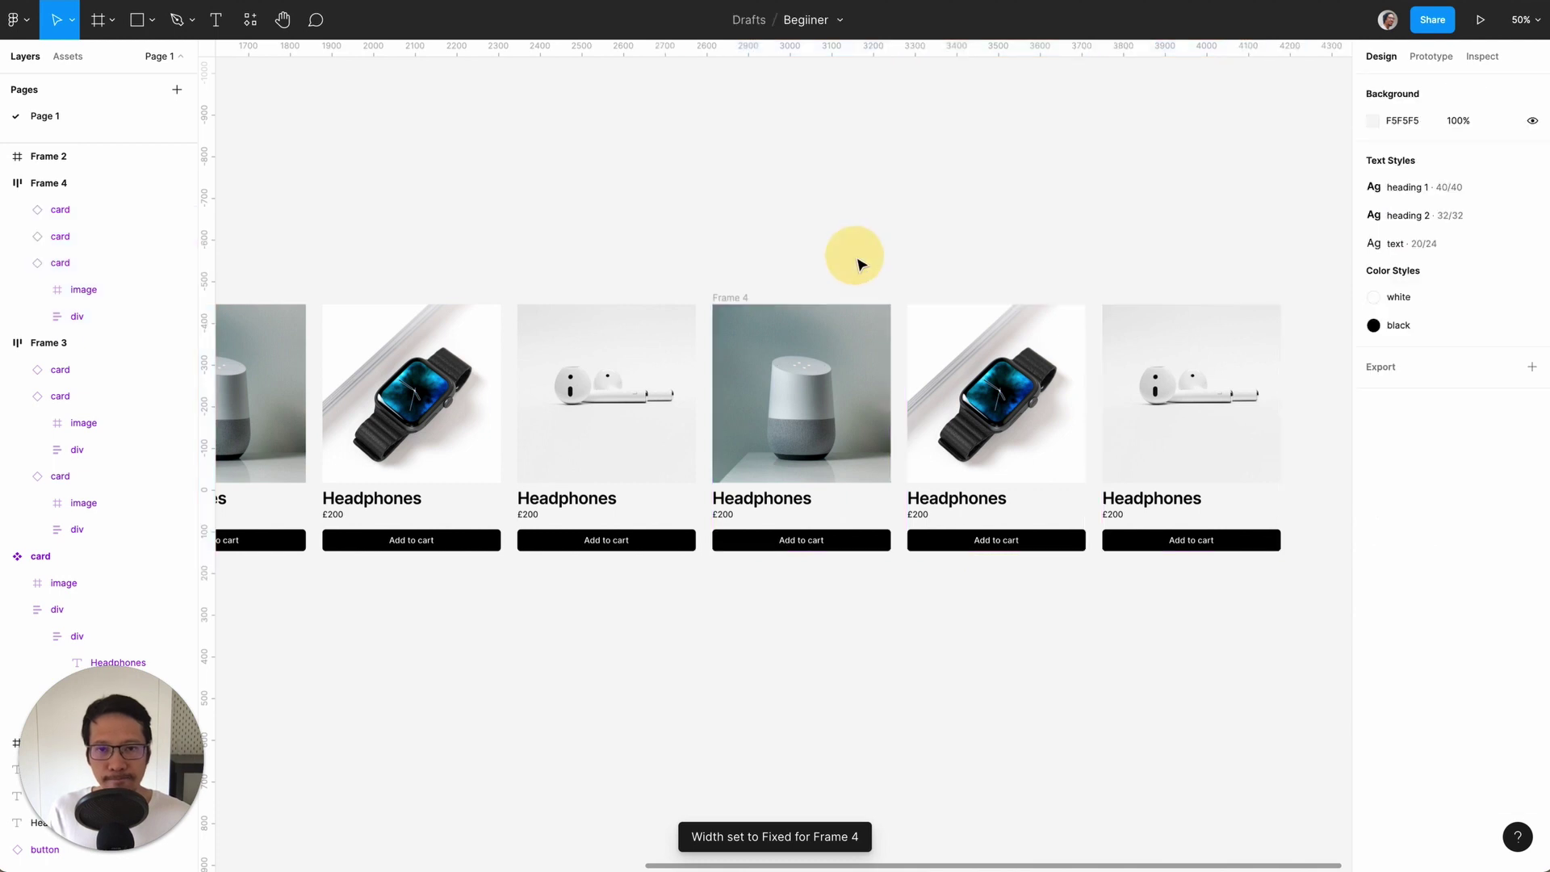
pyautogui.click(742, 302)
pyautogui.moveTo(1280, 348); pyautogui.dragTo(1260, 371)
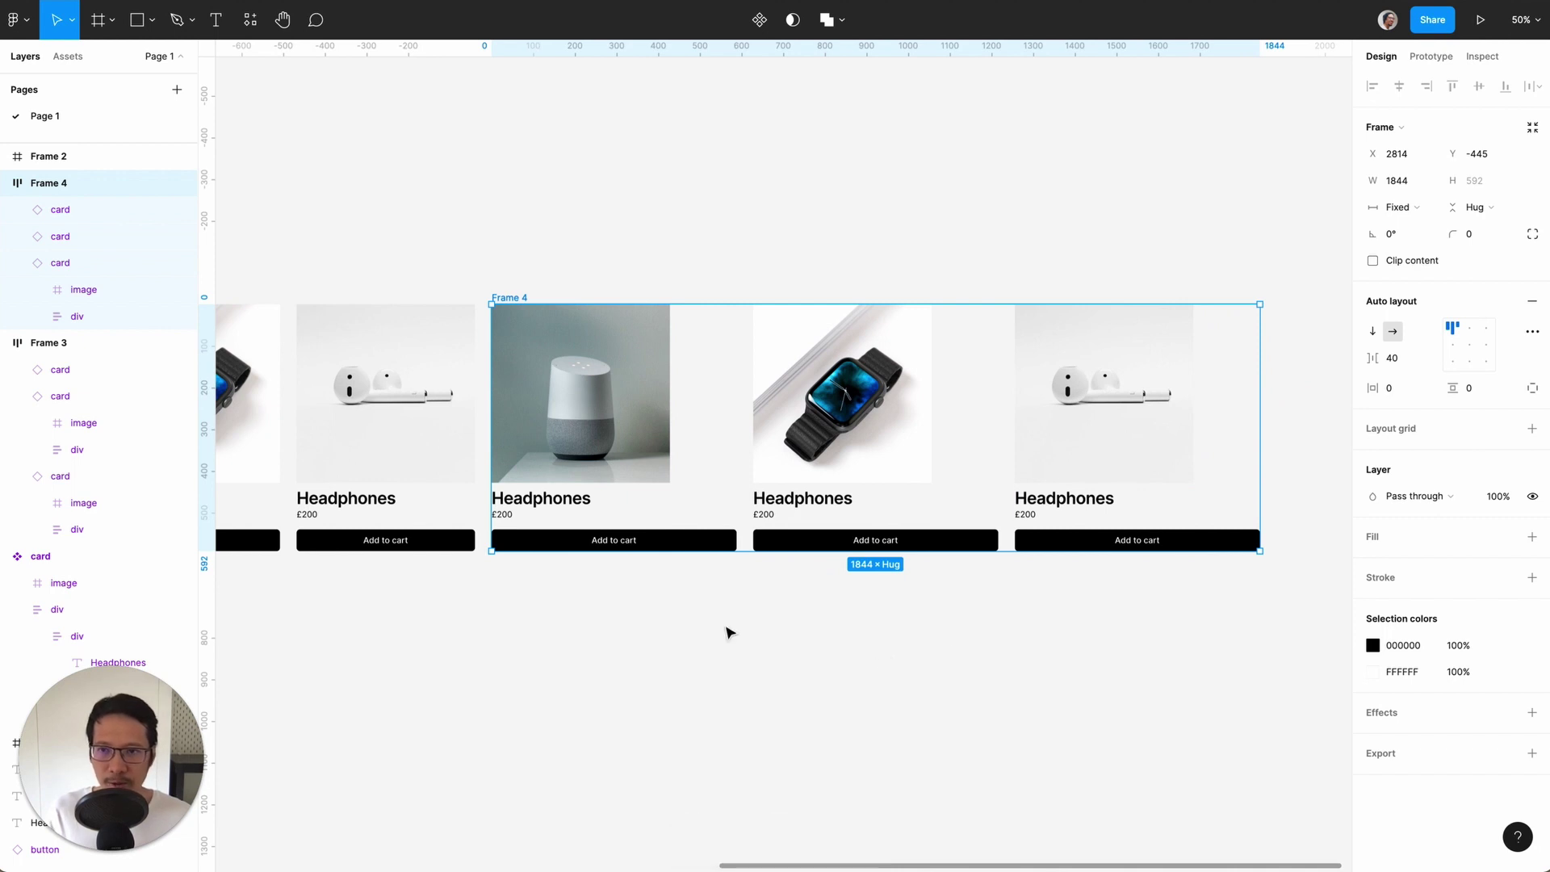
# - Make each card's image fill its width, then narrow Frame 4 to 1476 wide
pyautogui.press('Return')
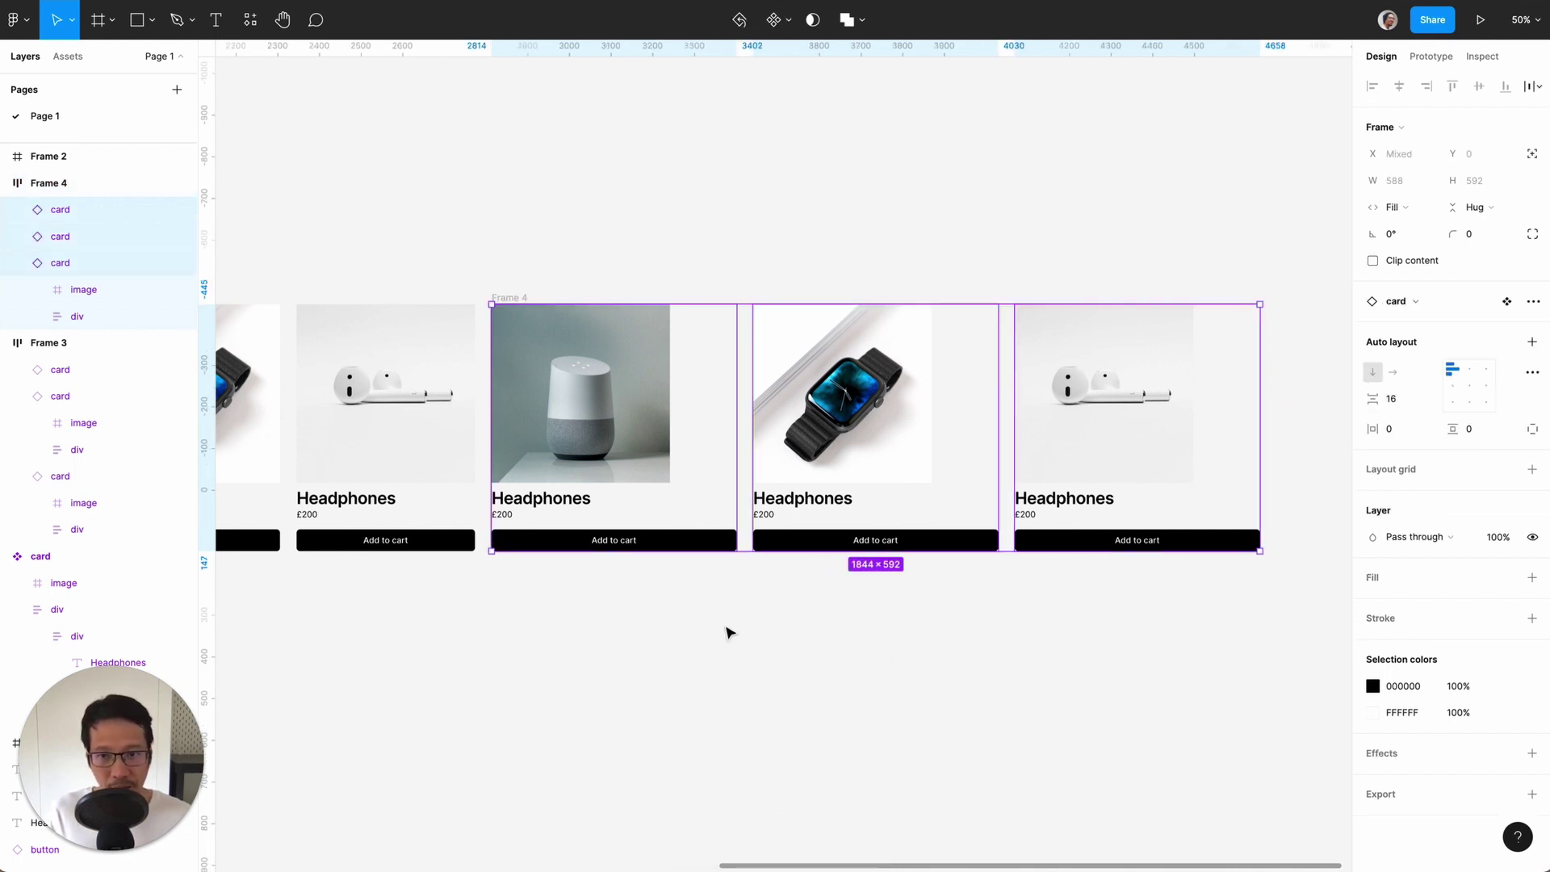
pyautogui.press('Return')
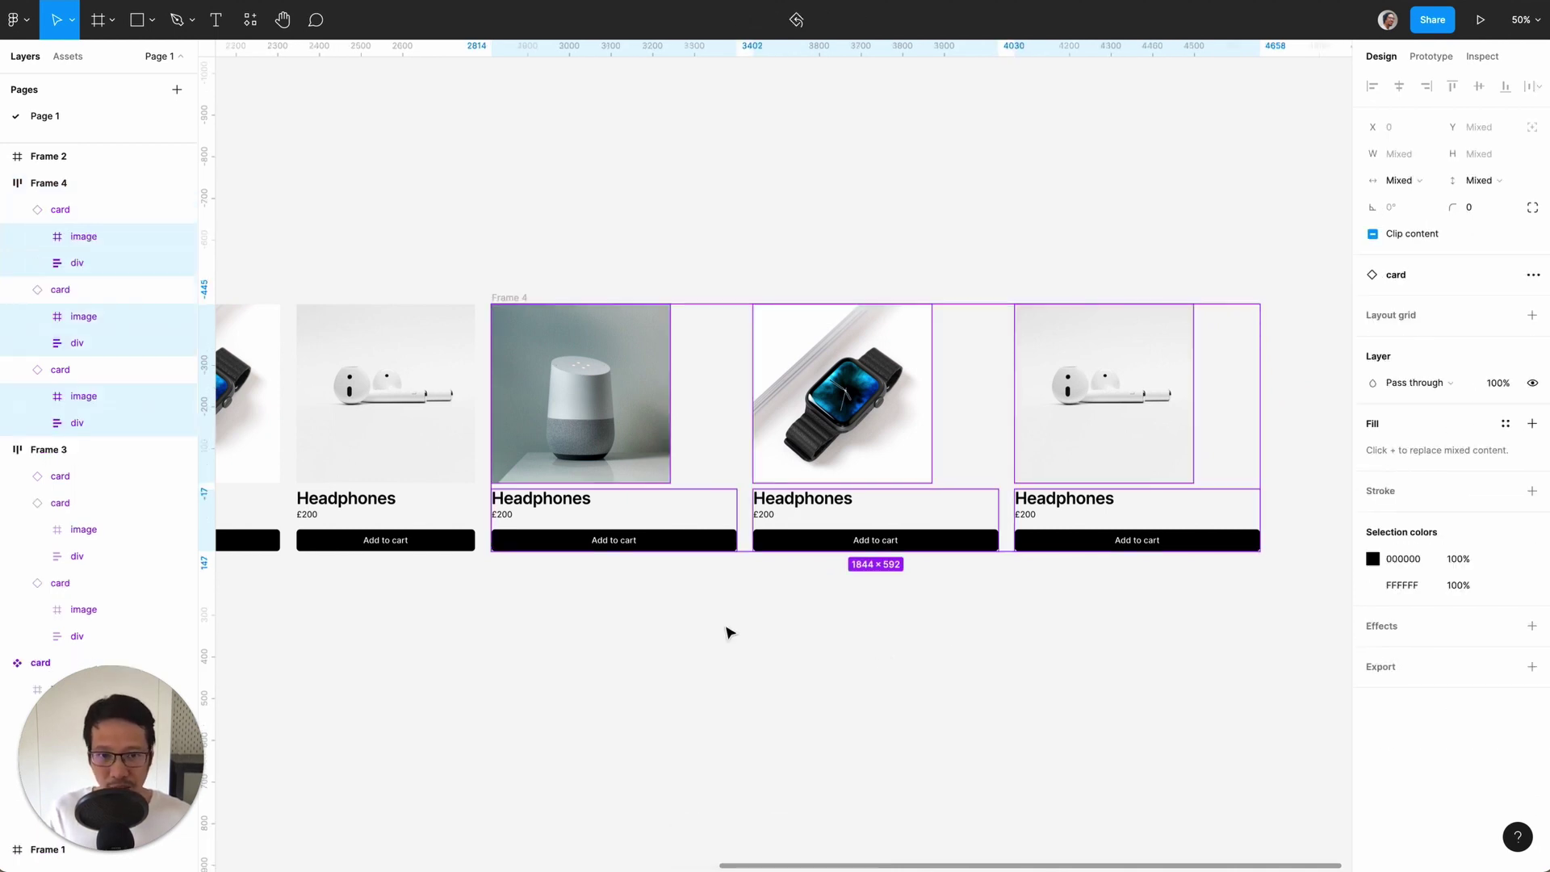
pyautogui.click(1415, 183)
pyautogui.click(1422, 254)
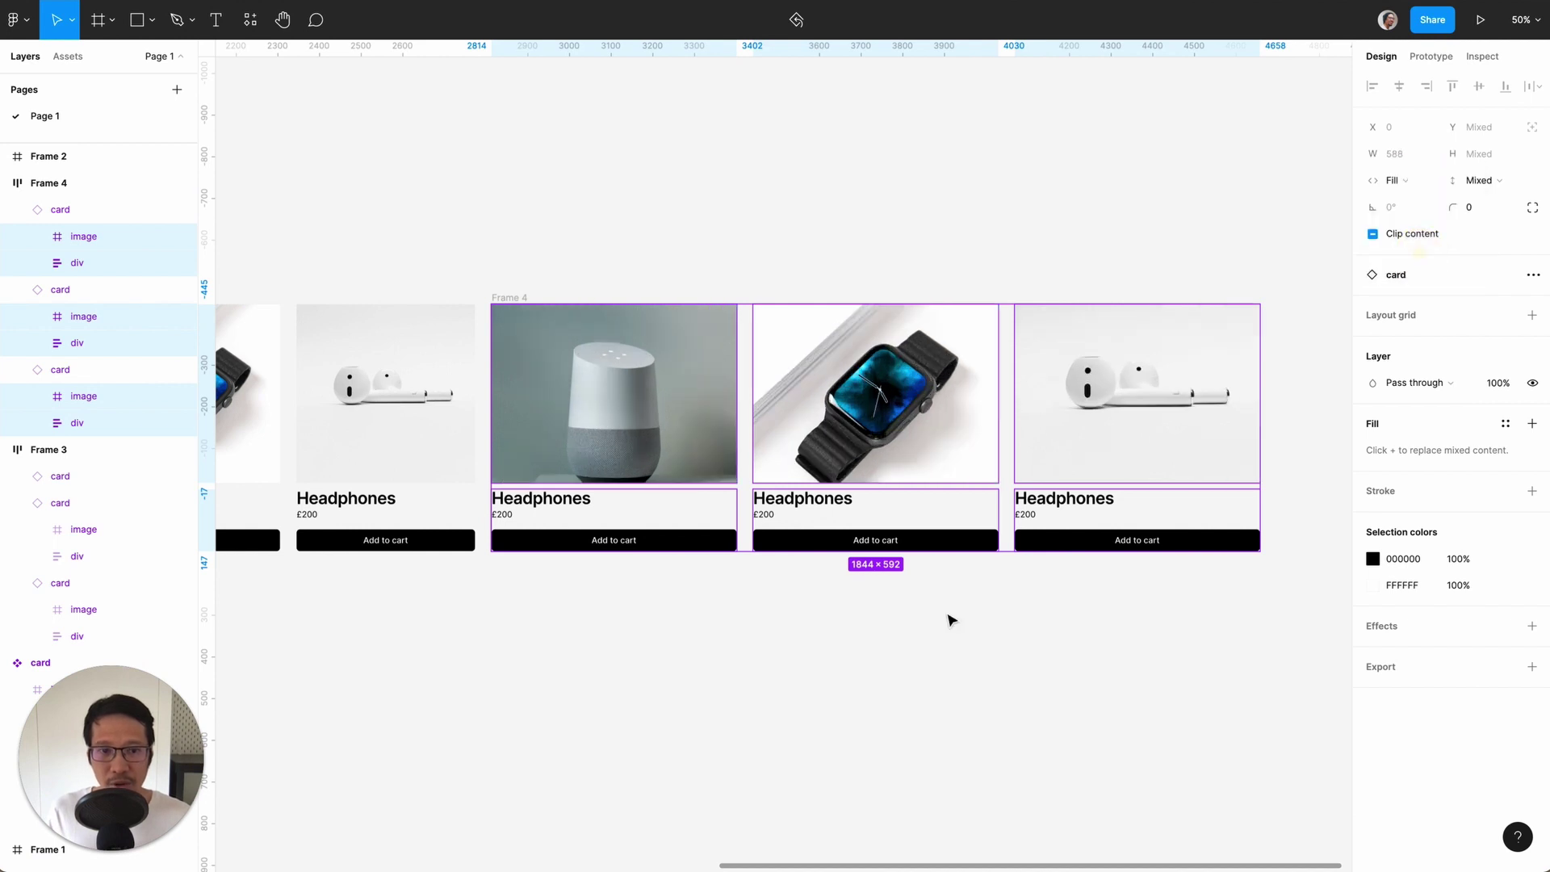
pyautogui.click(928, 725)
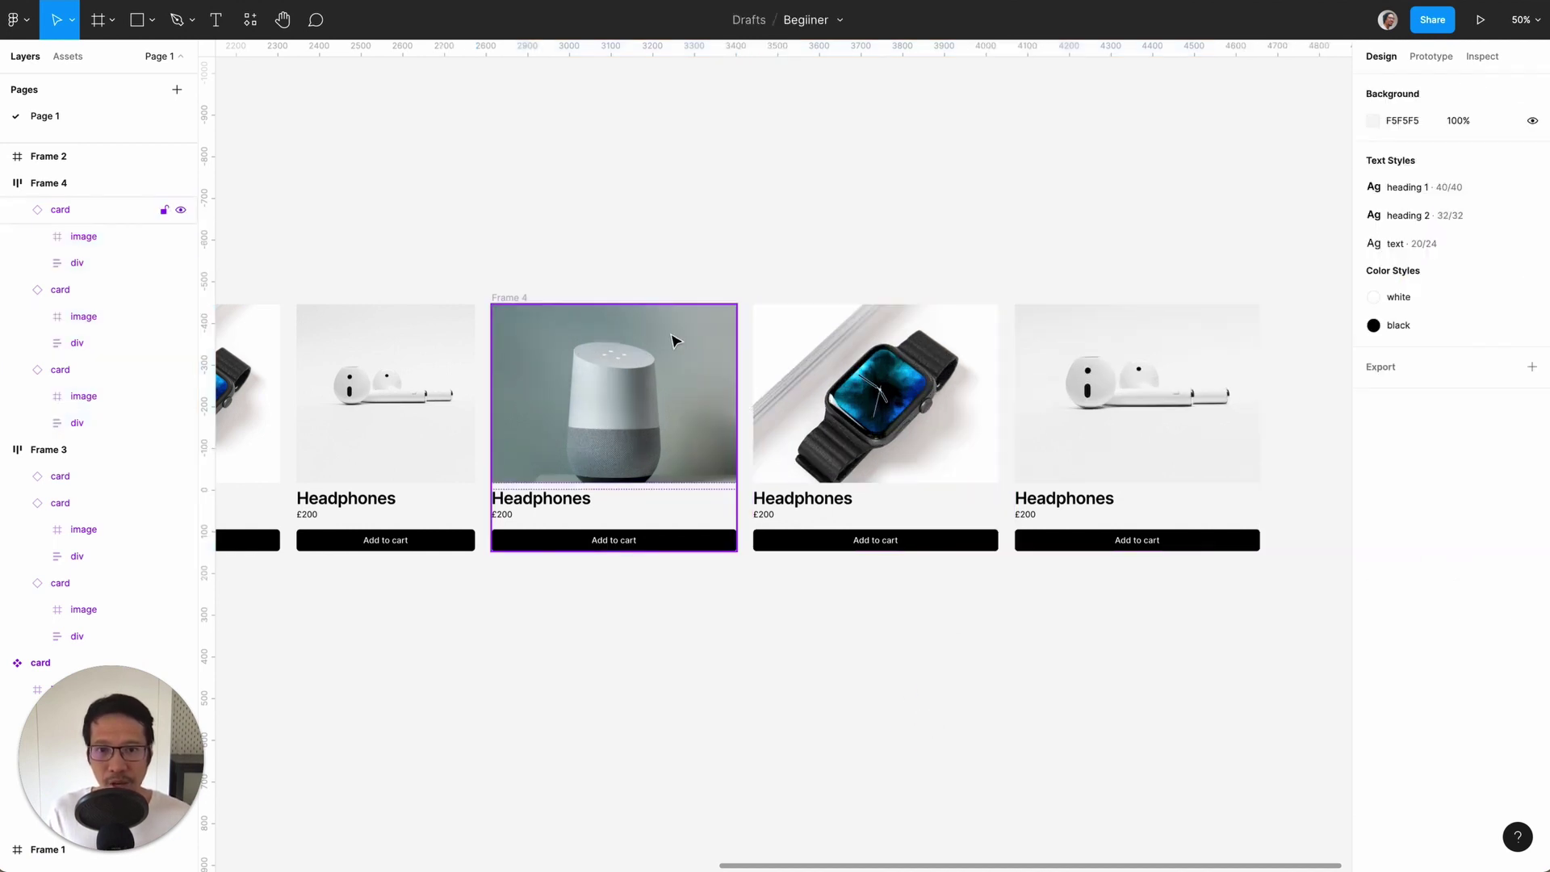
pyautogui.click(512, 297)
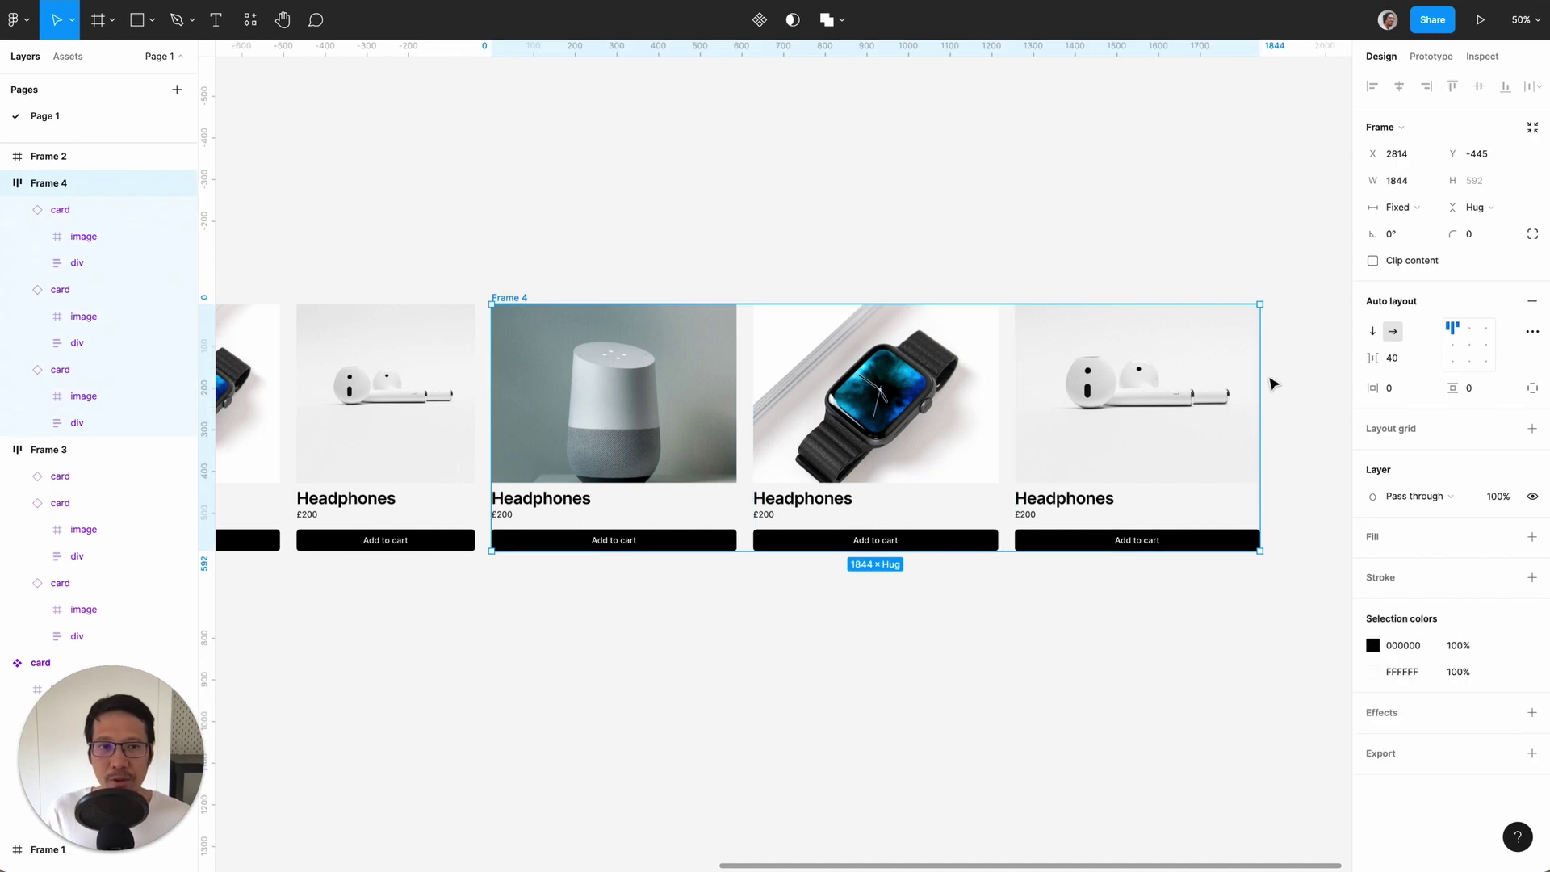
pyautogui.moveTo(1260, 377); pyautogui.dragTo(1106, 399)
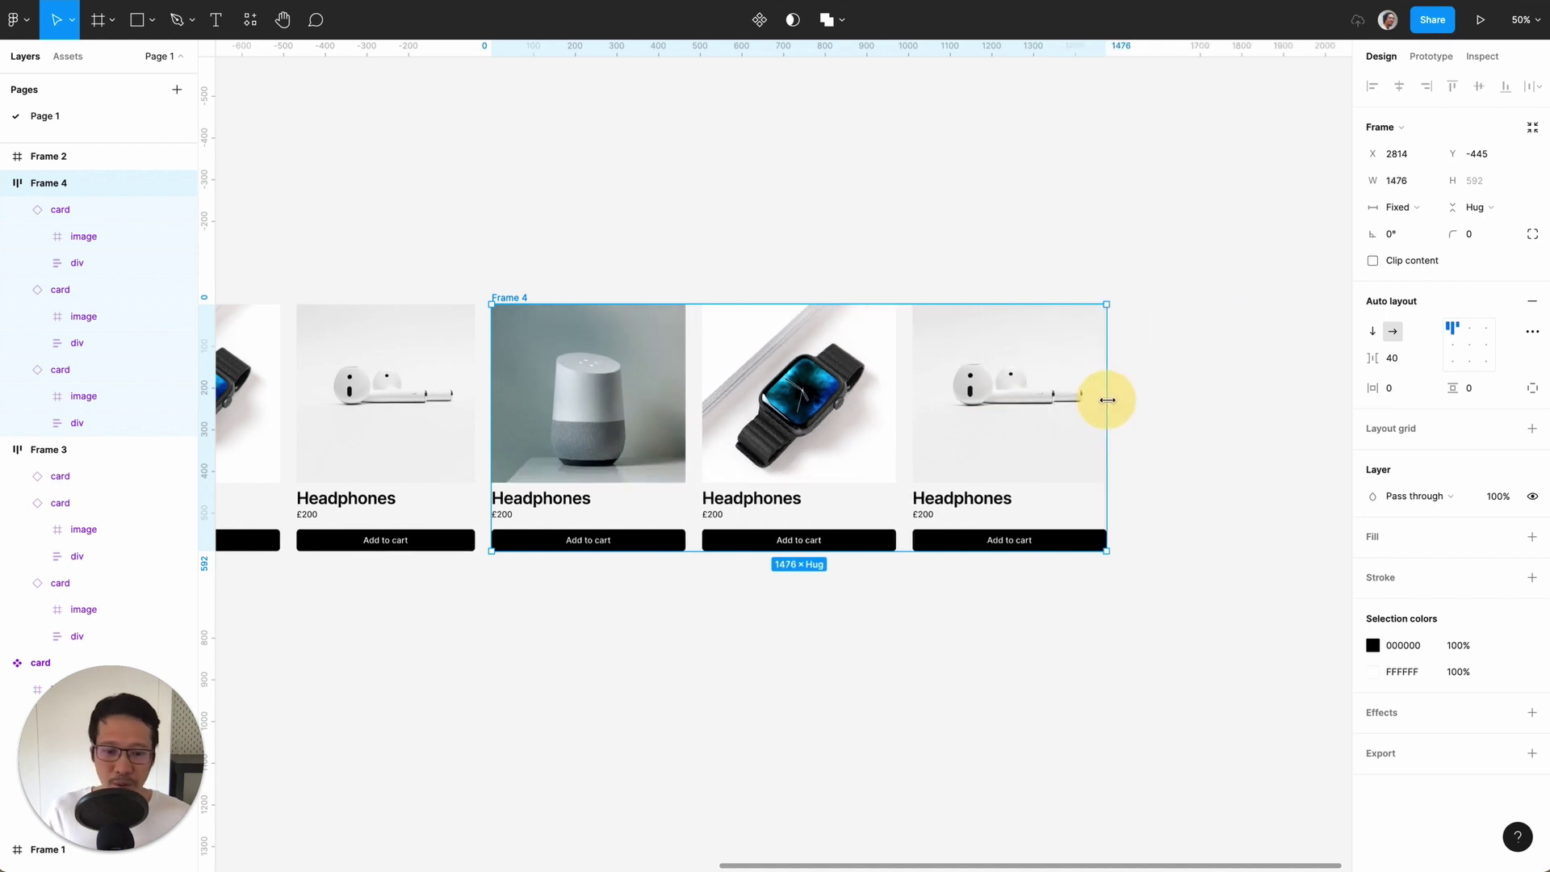
# - Shift Frame 4 slightly right to x 3070
pyautogui.click(1090, 583)
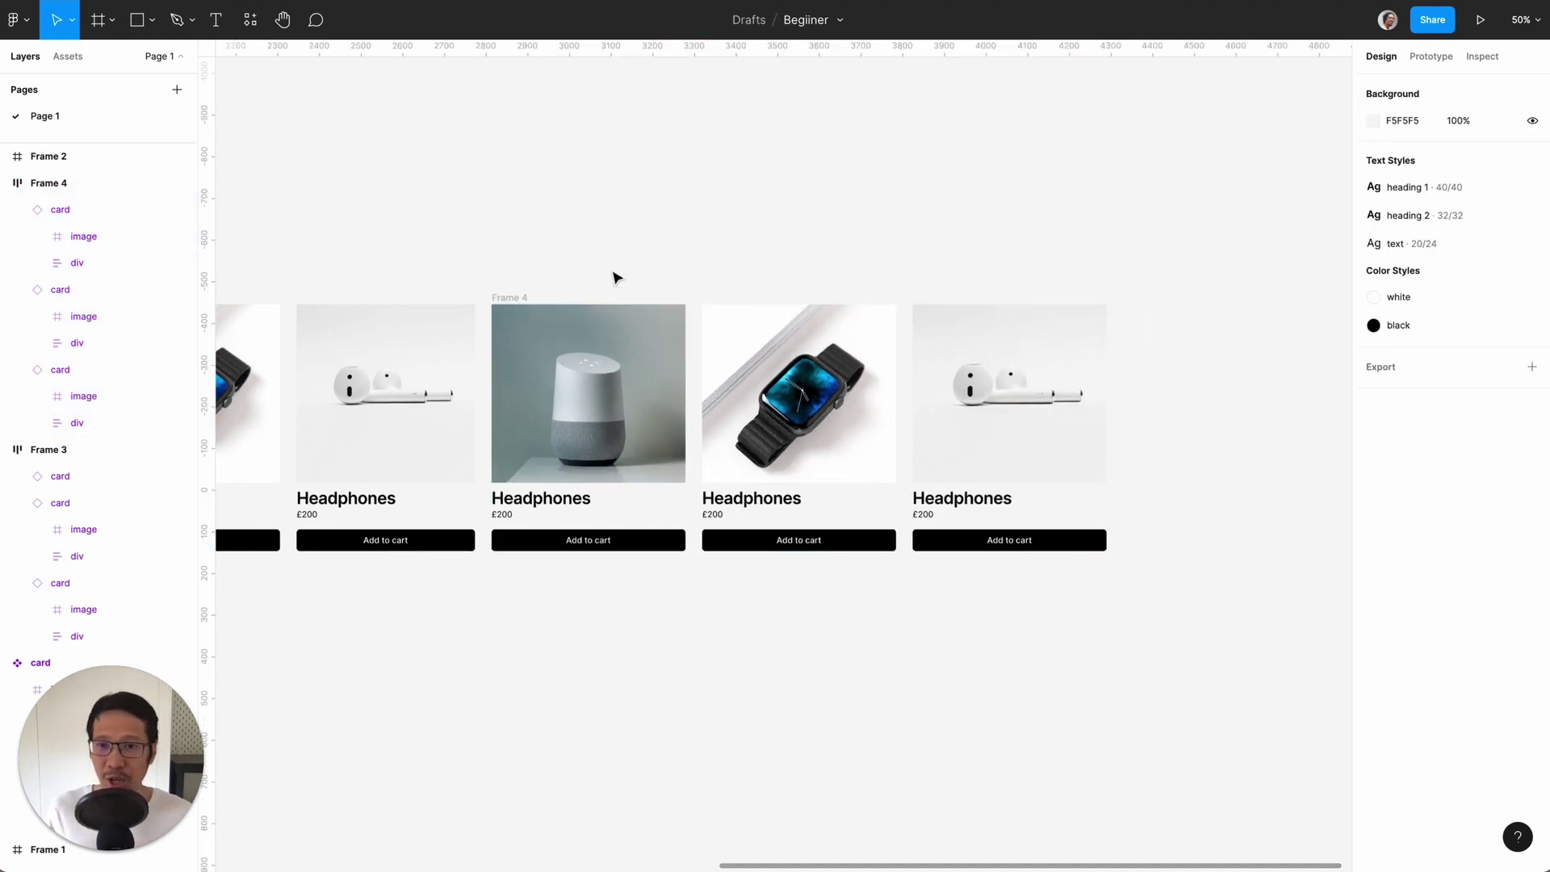
pyautogui.hotkey('ctrl', '-')
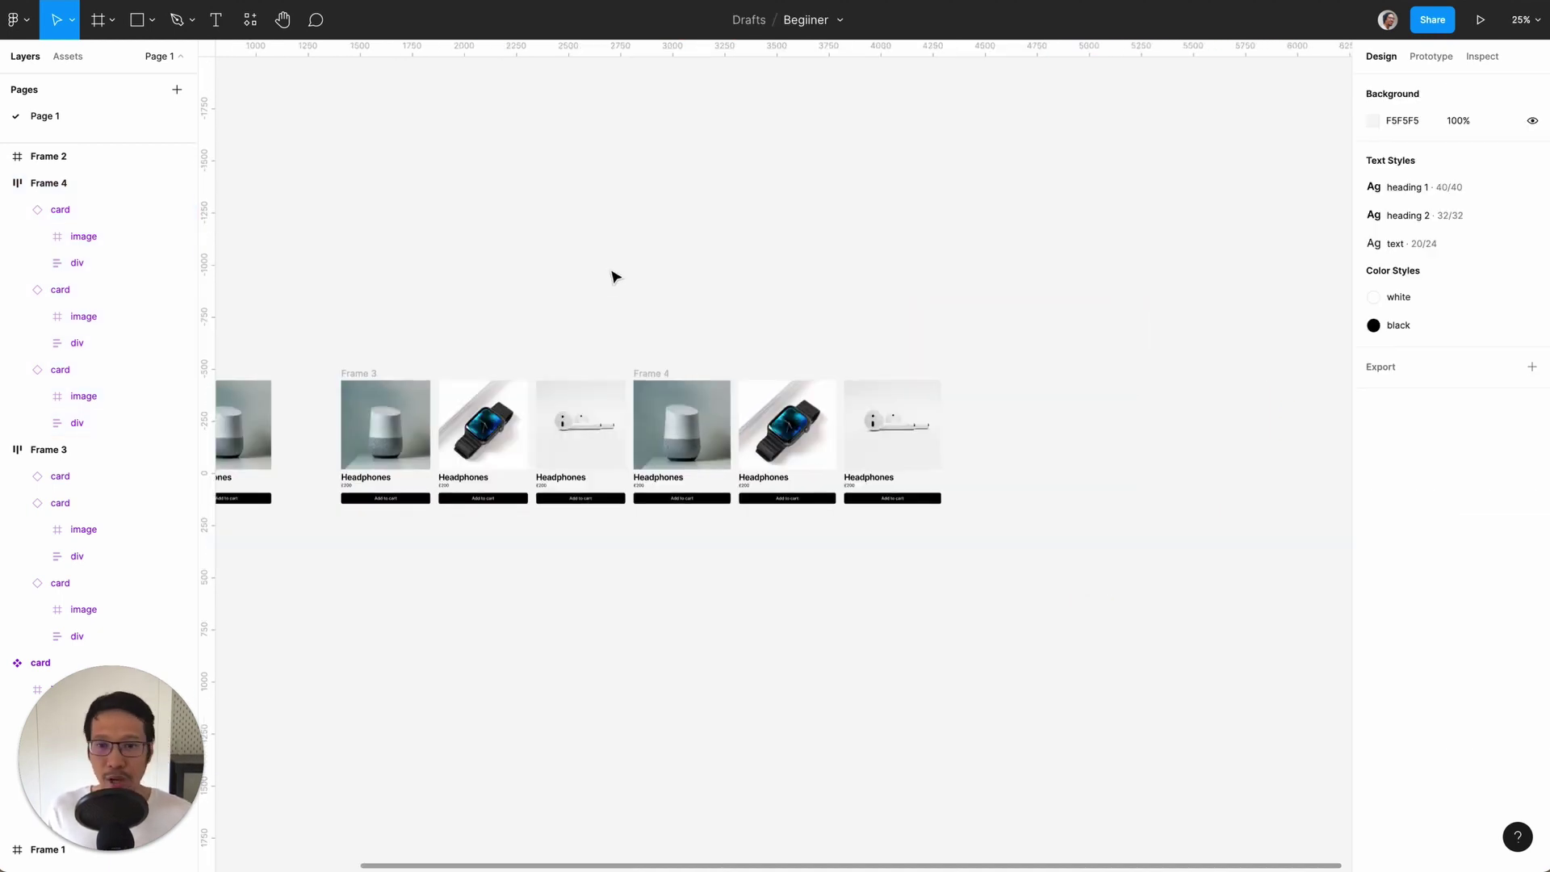
pyautogui.click(646, 373)
pyautogui.moveTo(690, 375); pyautogui.dragTo(730, 373)
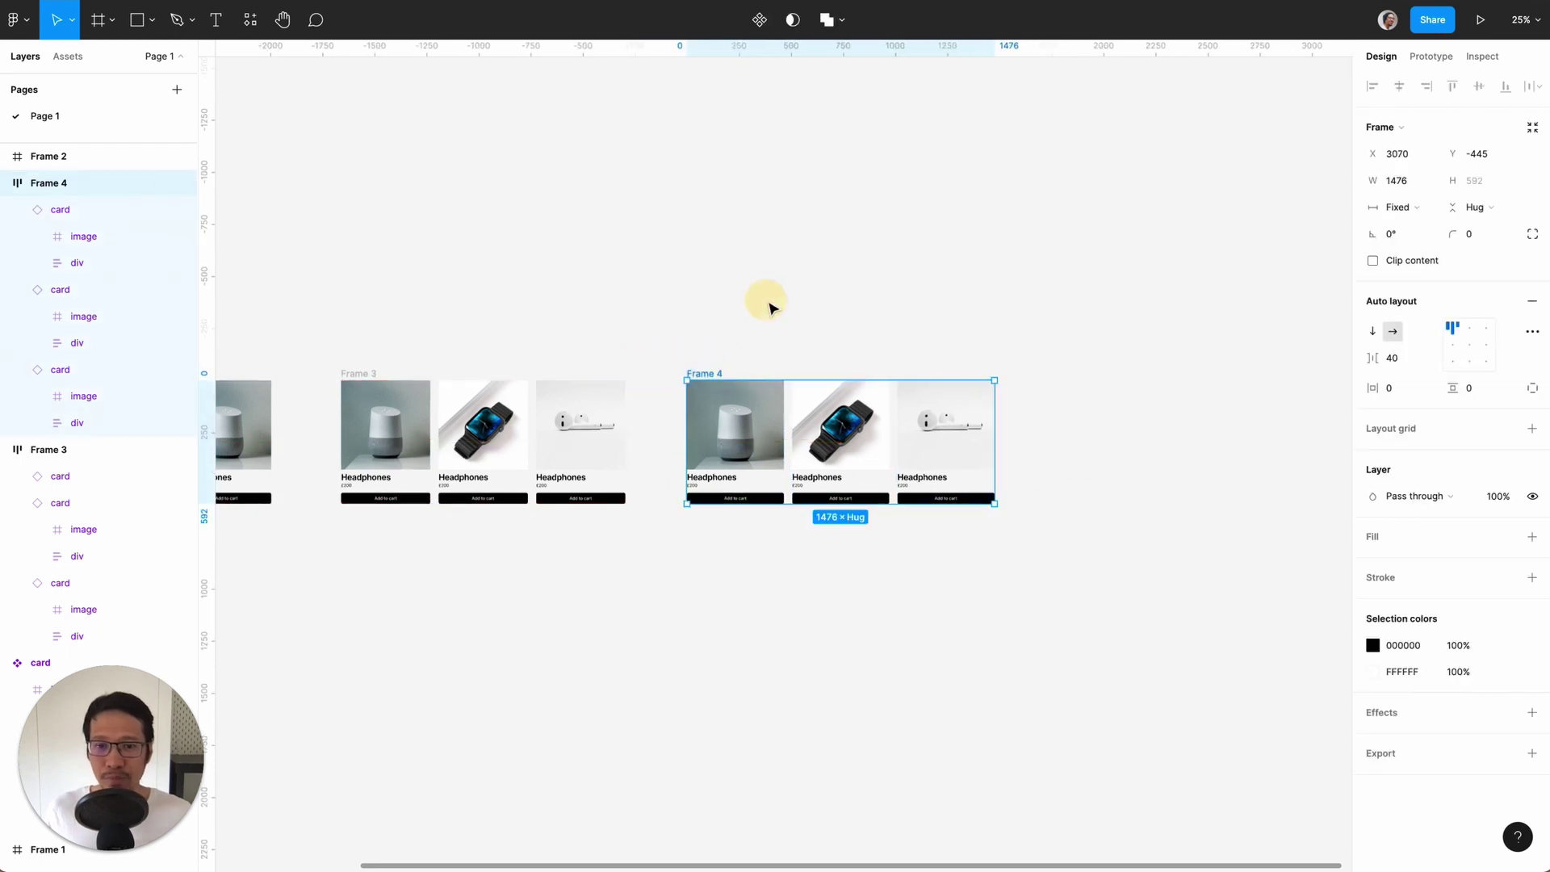
# - Duplicate Frame 4 as Frame 5 and switch its auto layout direction to vertical
pyautogui.click(767, 304)
pyautogui.click(714, 375)
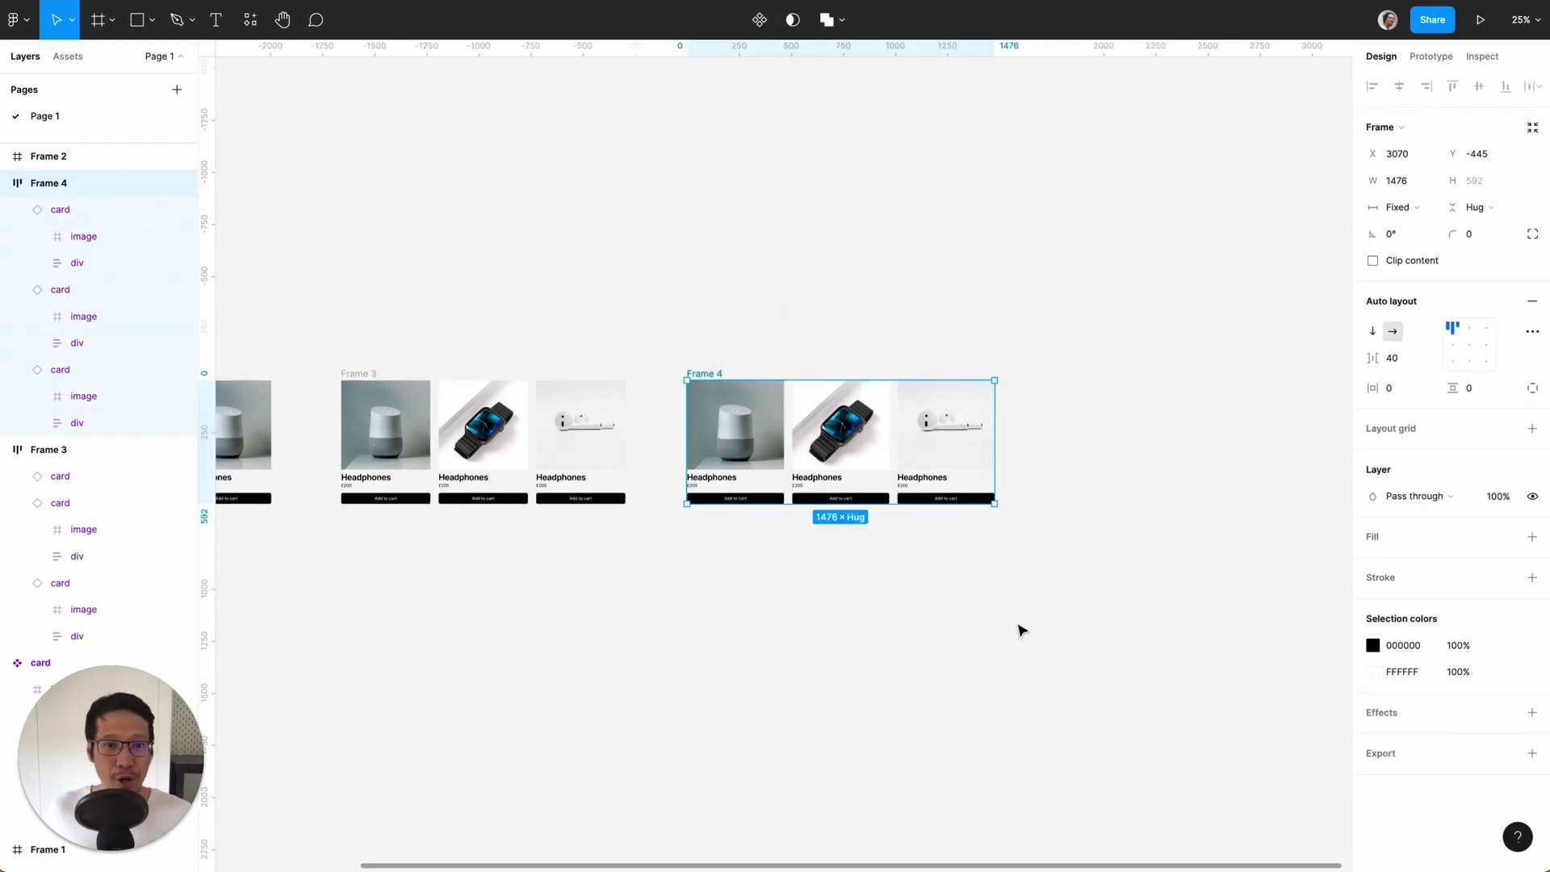
pyautogui.hotkey('ctrl', 'd')
pyautogui.hscroll(2, 1021, 630)
pyautogui.click(1374, 331)
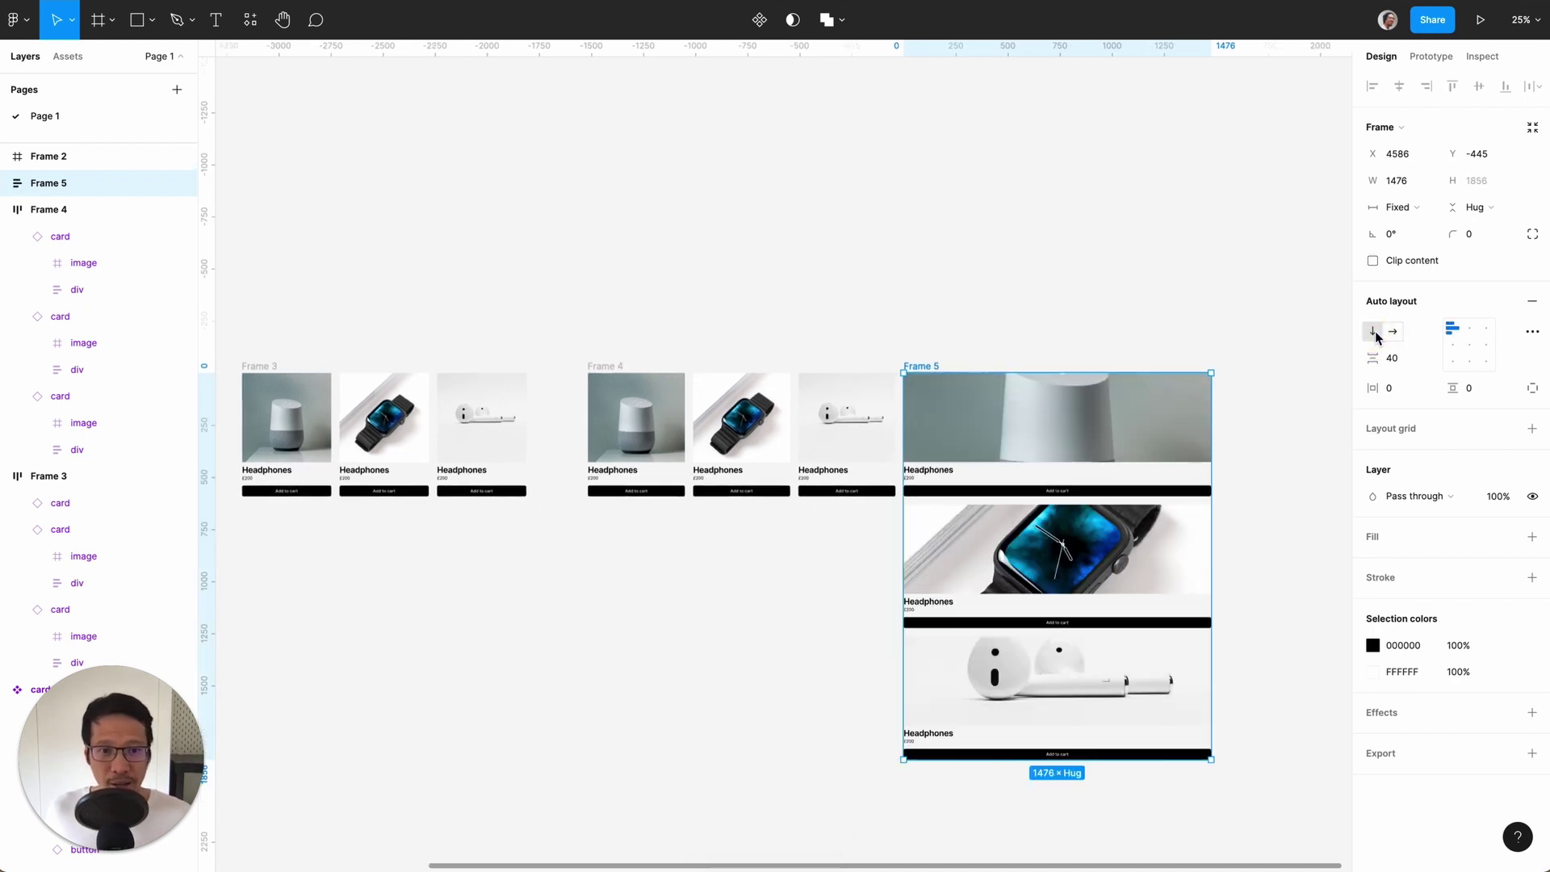
pyautogui.scroll(5, 1001, 385)
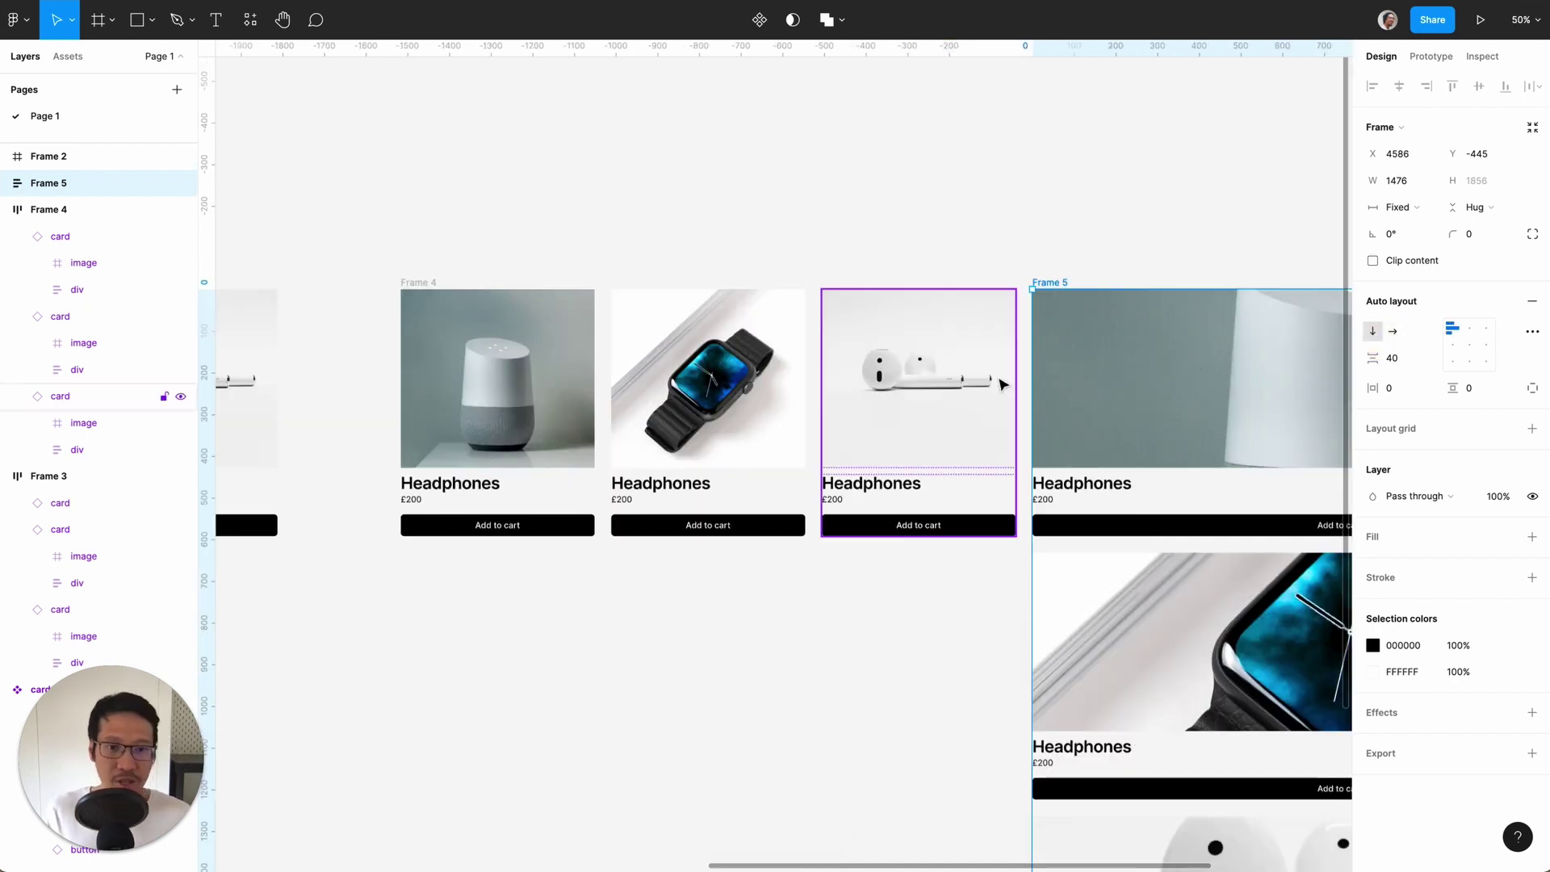
pyautogui.hscroll(1, 1066, 380)
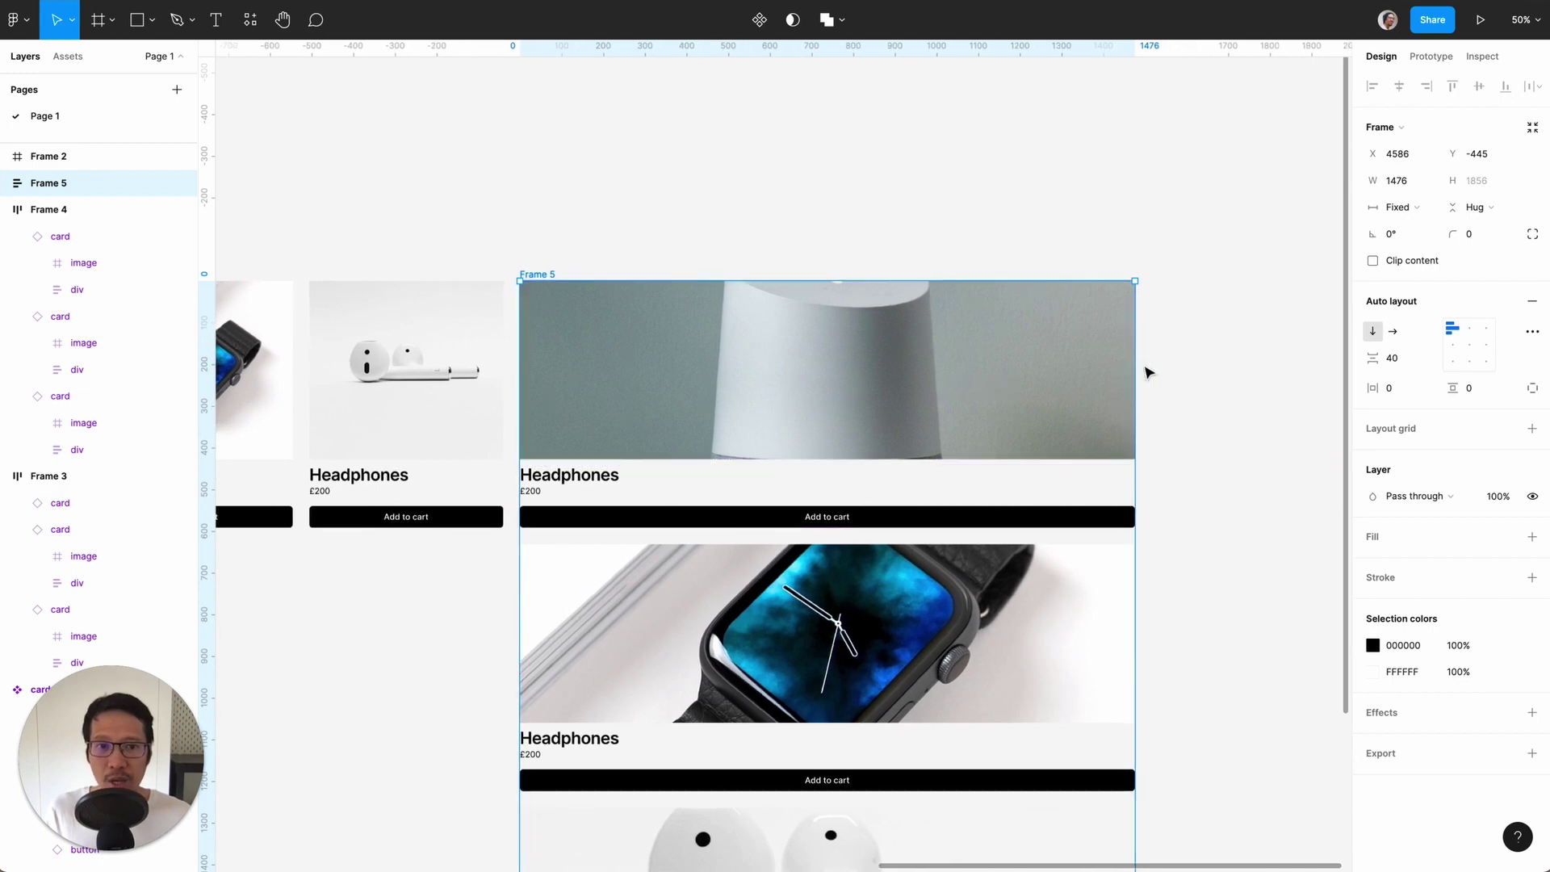
# - Add a 428 × 926 iPhone 13 Pro Max frame and nudge it down
pyautogui.click(1172, 371)
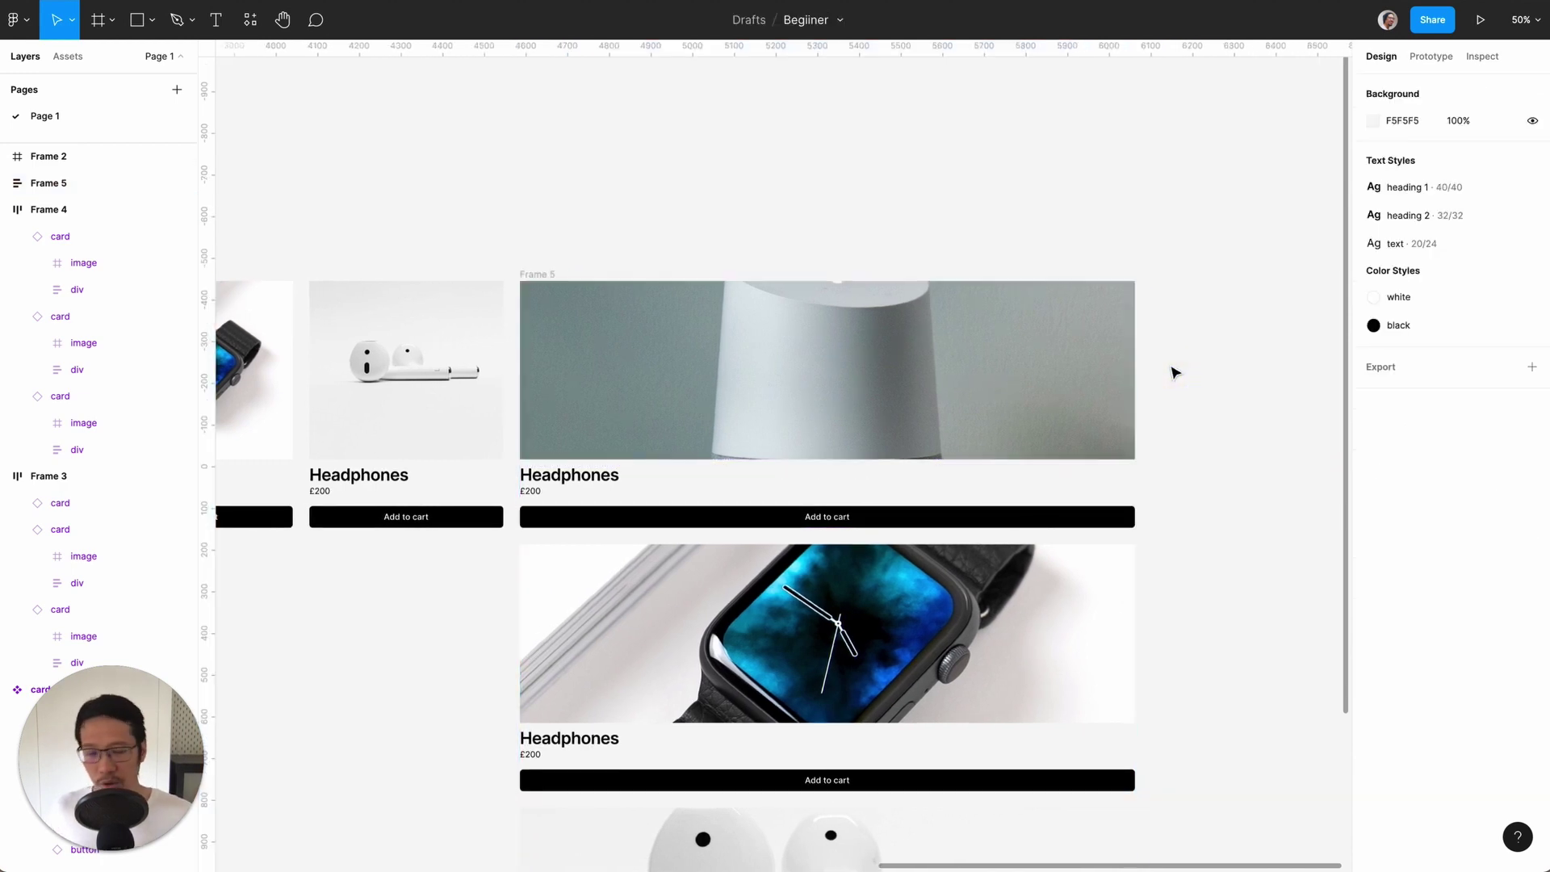
pyautogui.press('f')
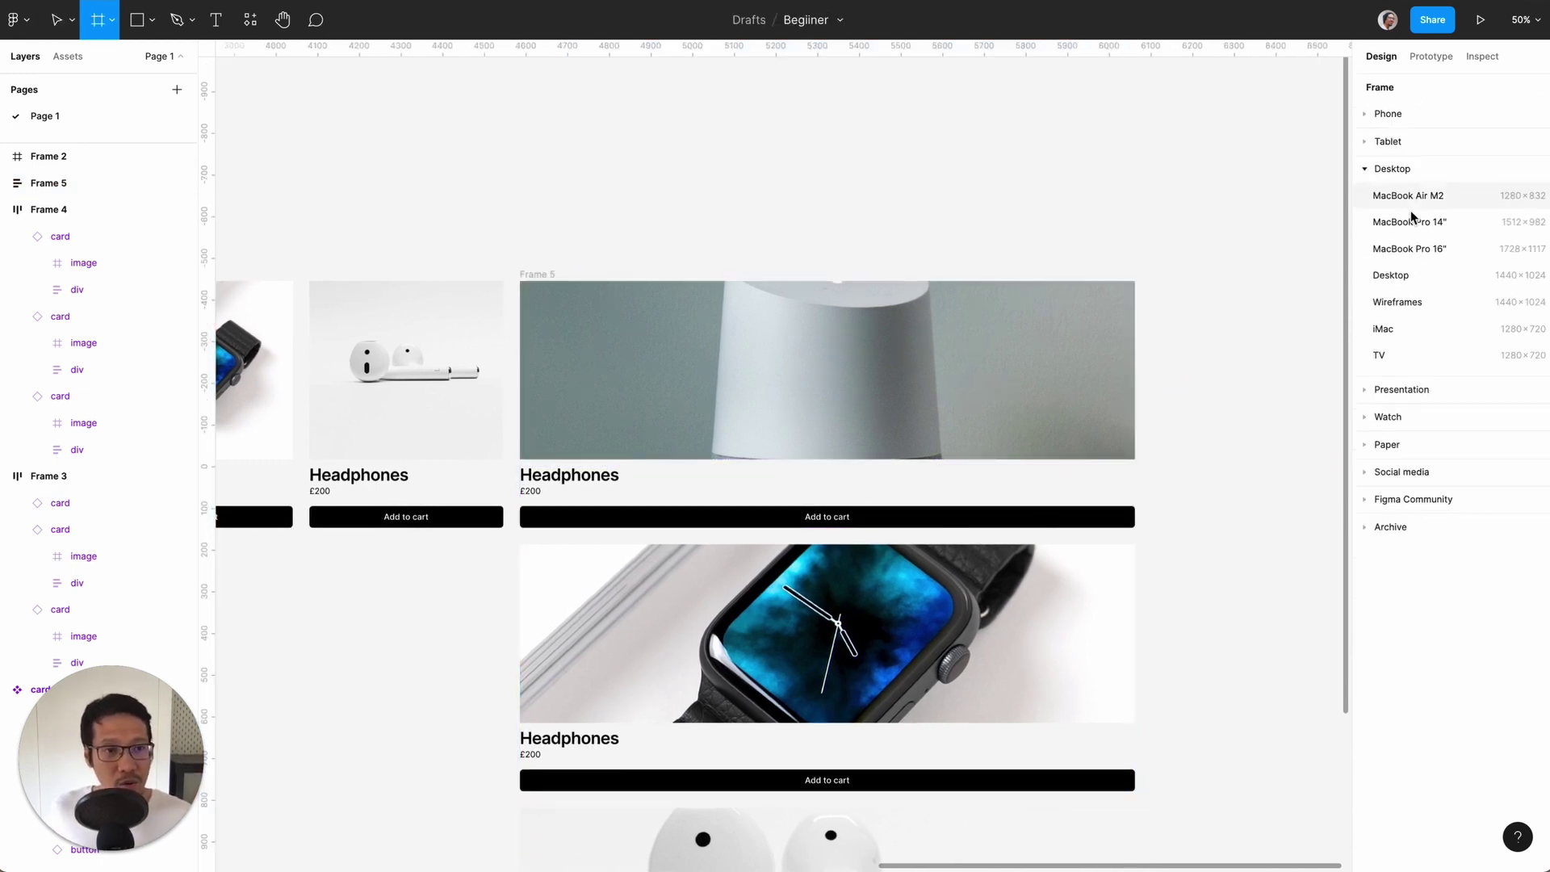
pyautogui.click(1368, 117)
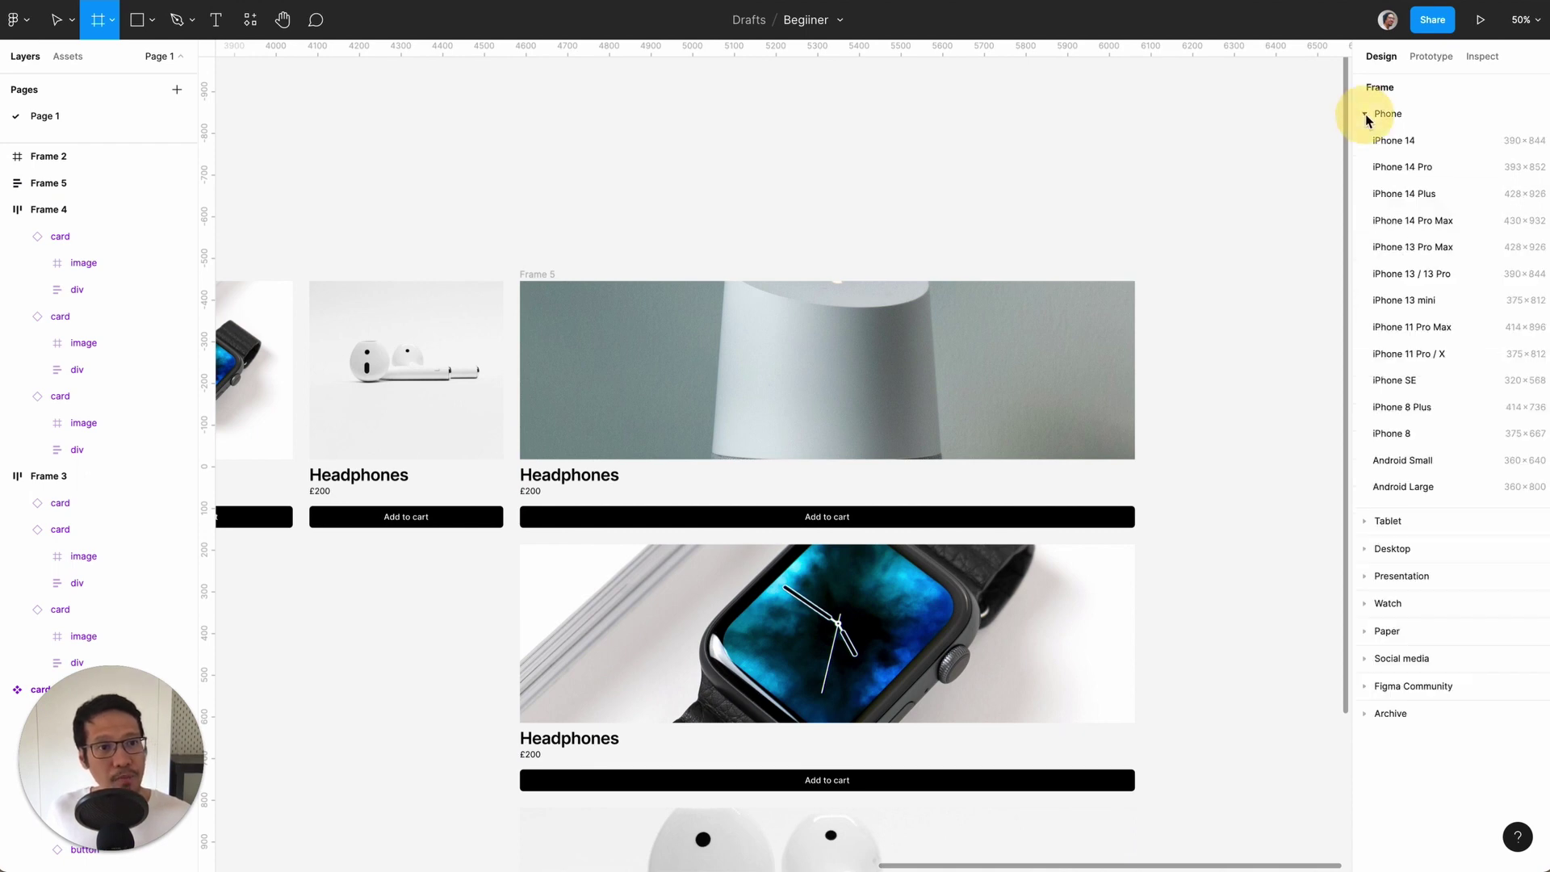
pyautogui.click(1412, 248)
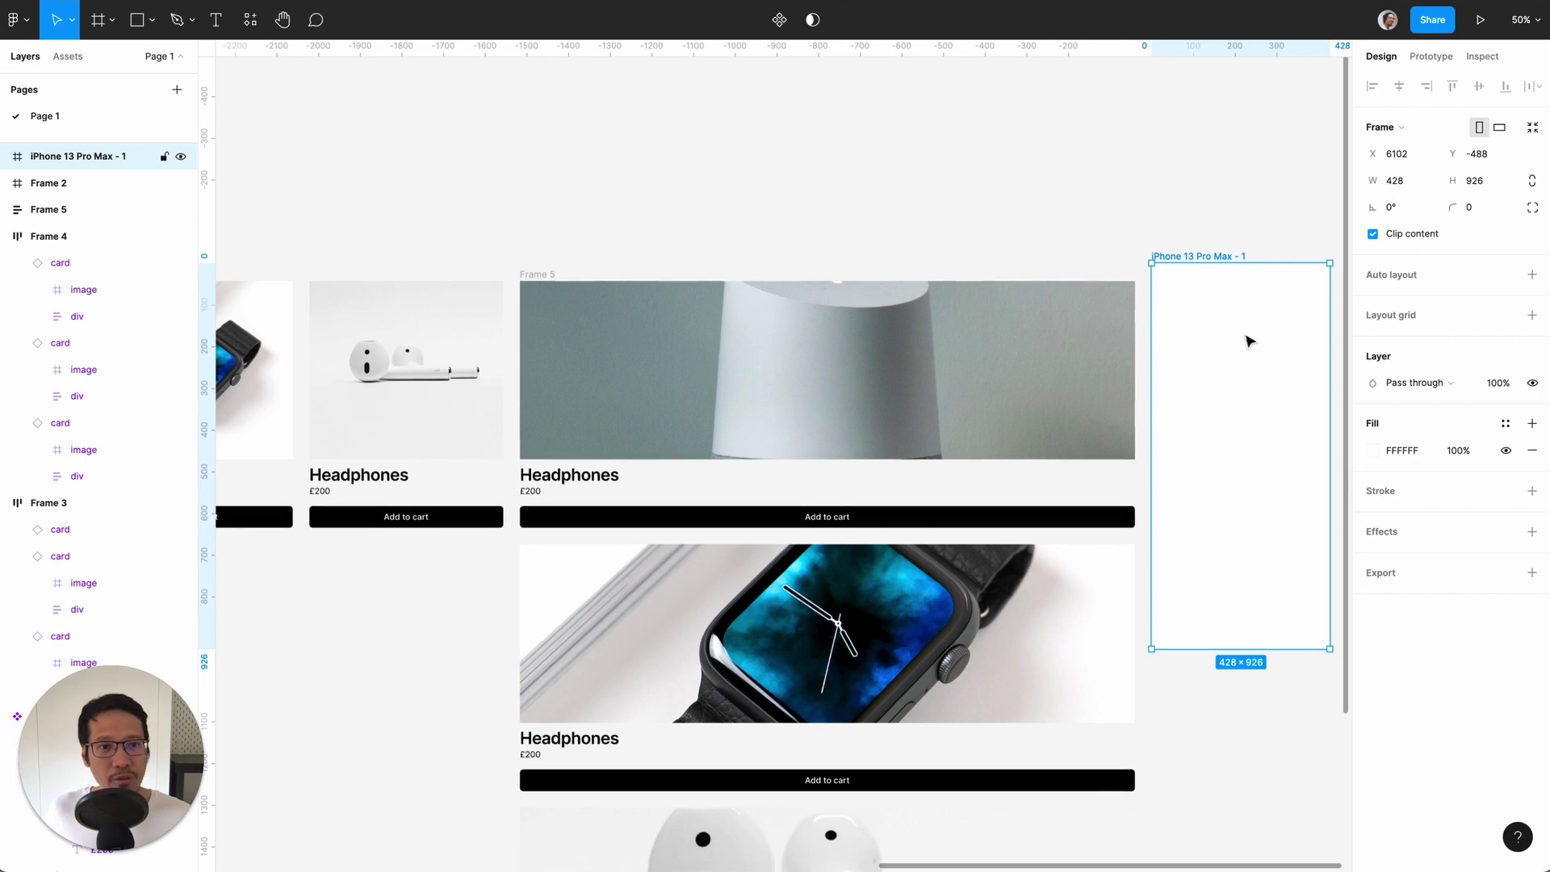
pyautogui.moveTo(1250, 340); pyautogui.dragTo(1240, 359)
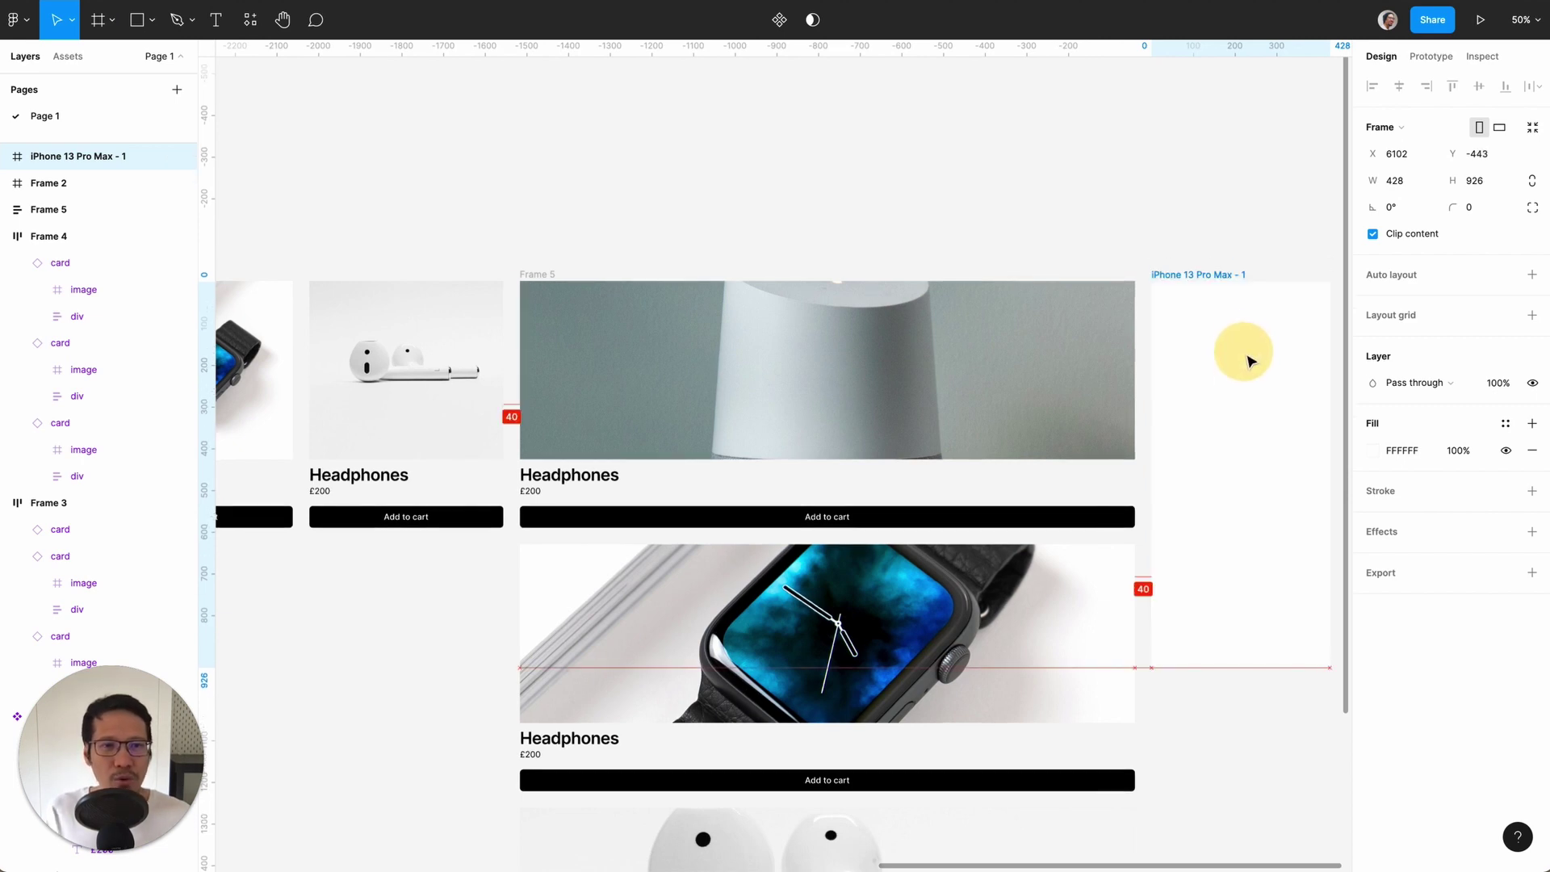
# - Set Frame 5's width to 428
pyautogui.click(872, 371)
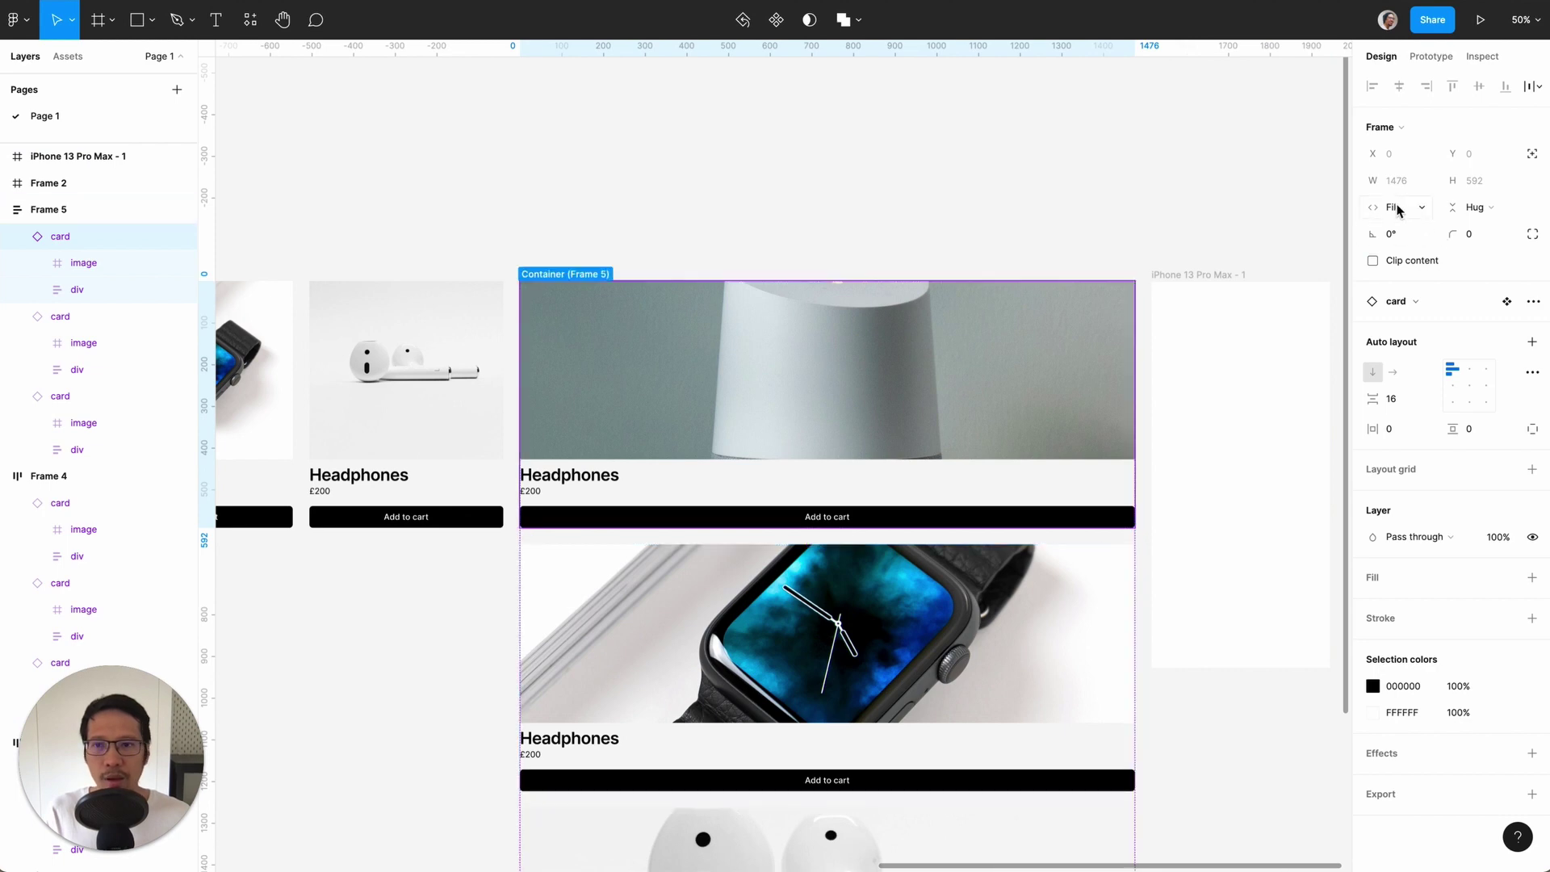
pyautogui.click(50, 211)
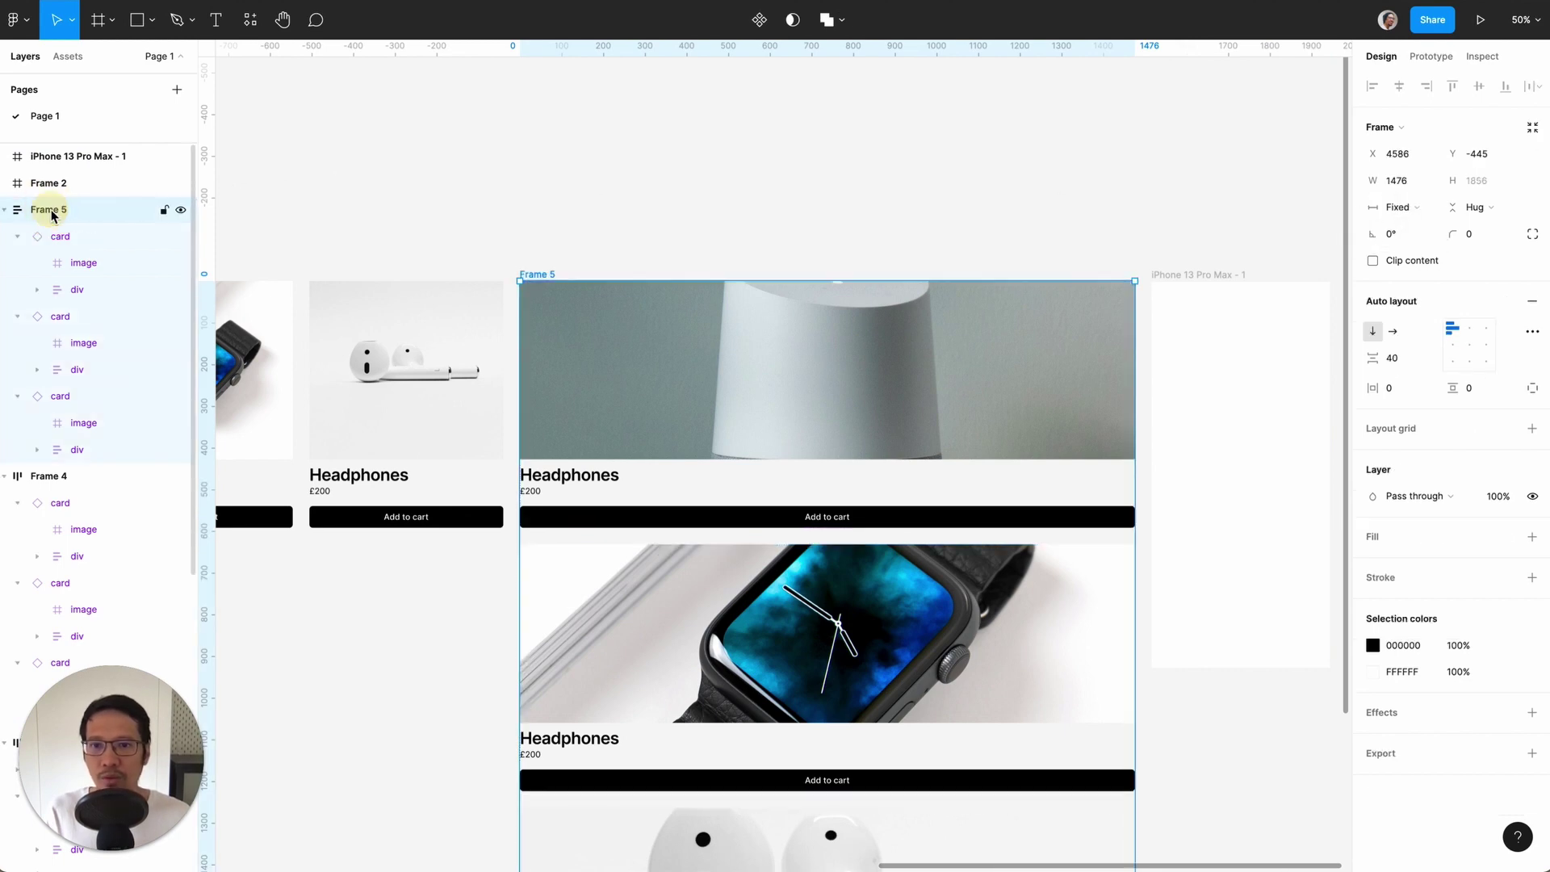
pyautogui.click(1406, 181)
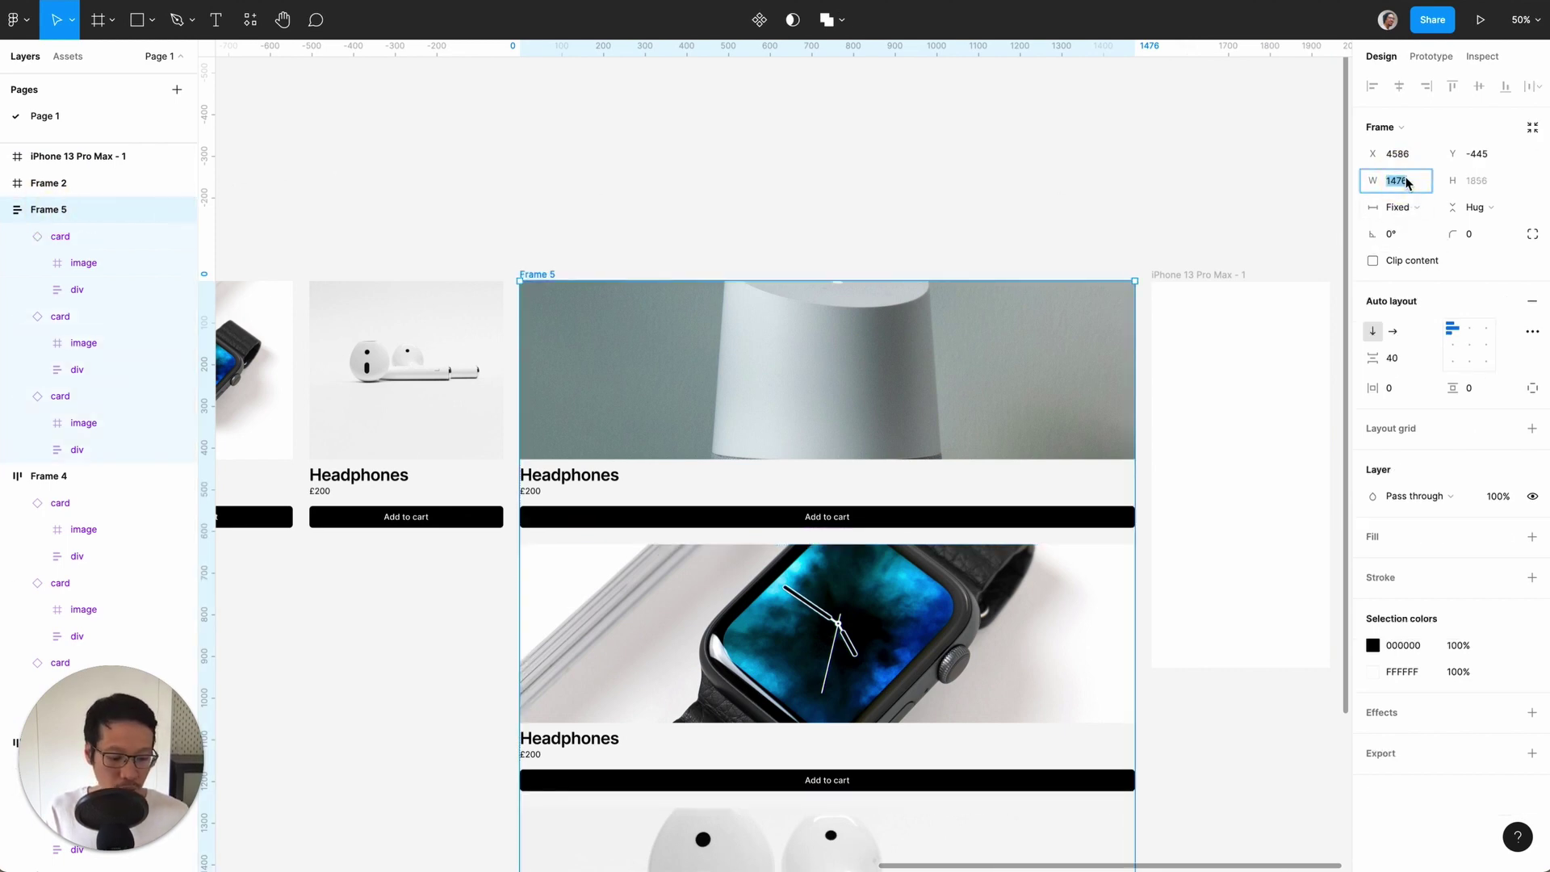
pyautogui.write('4')
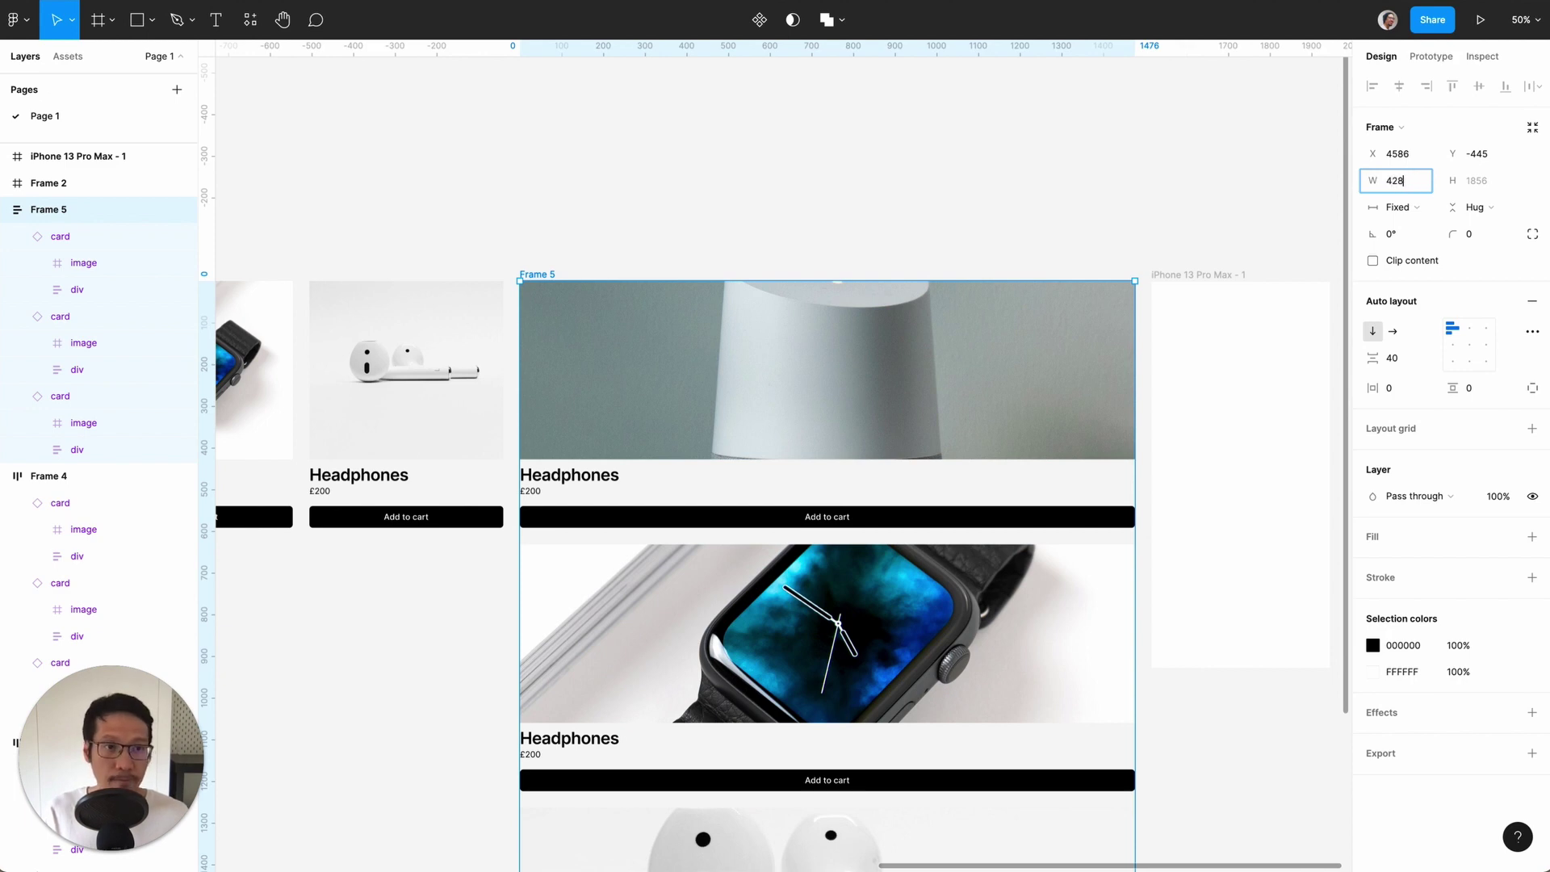
pyautogui.write('28')
pyautogui.press('Return')
pyautogui.click(792, 192)
# - Give Frame 5 80 spacing between its stacked cards and move it further right
pyautogui.scroll(-1, 795, 193)
pyautogui.hscroll(-2, 795, 194)
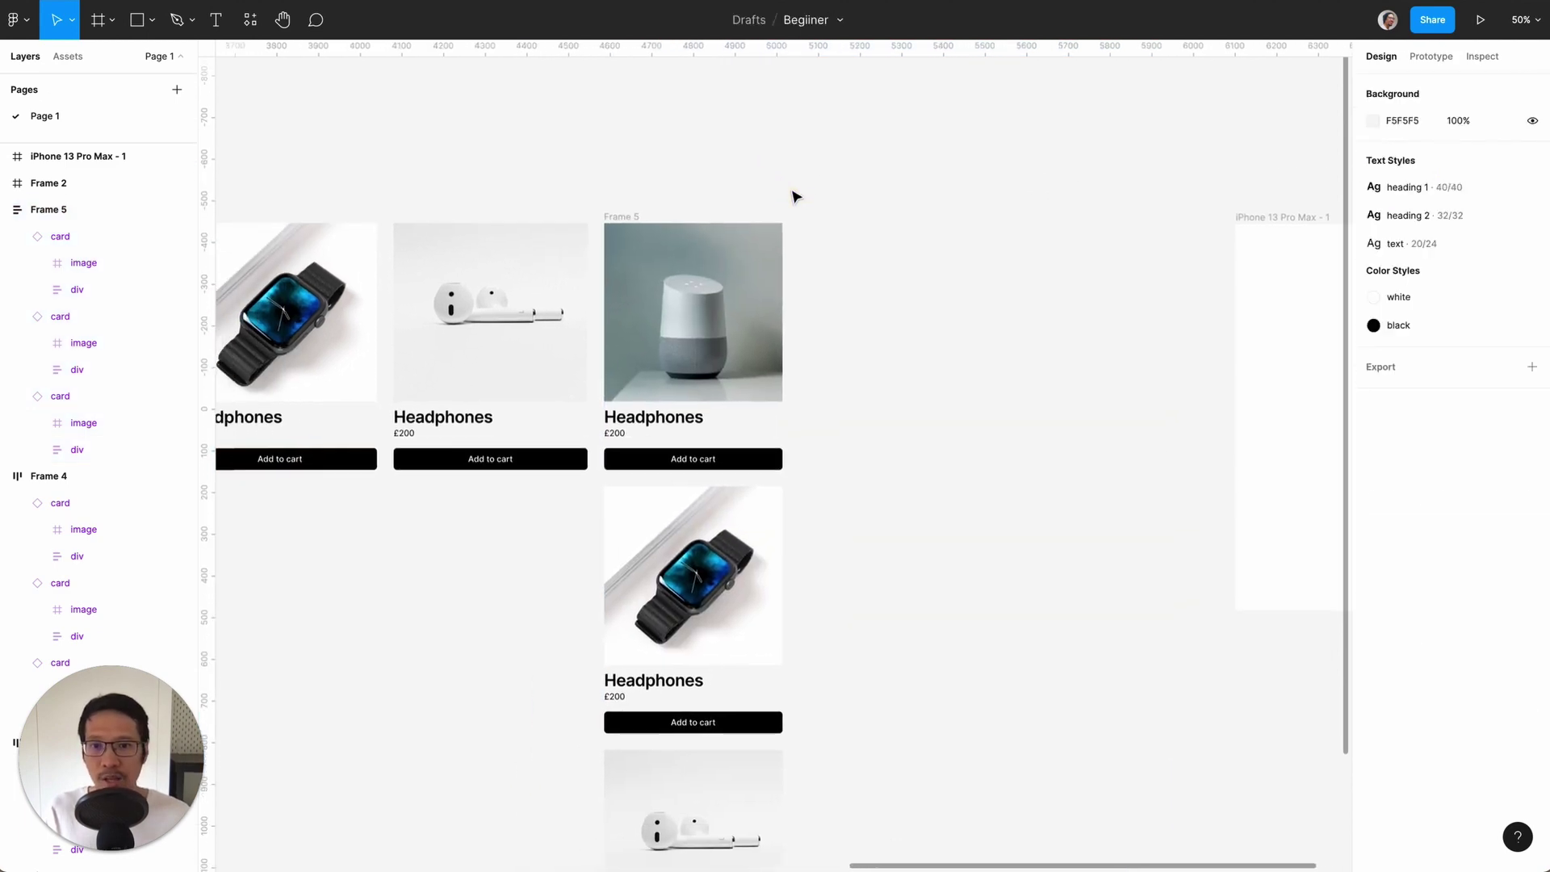
pyautogui.click(634, 216)
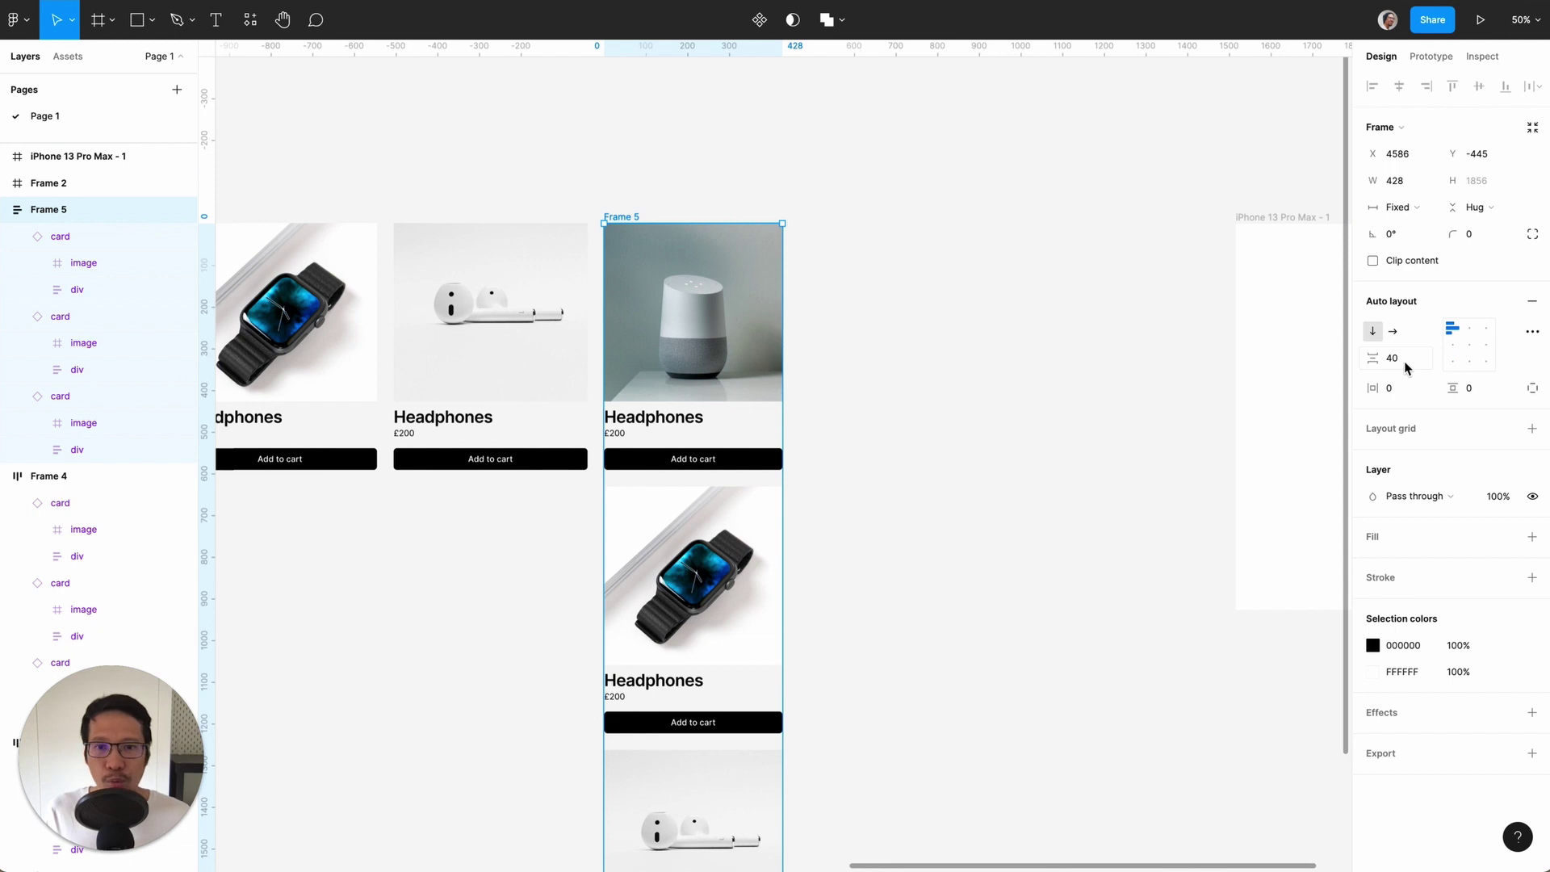
pyautogui.click(1403, 360)
pyautogui.write('80')
pyautogui.press('Return')
pyautogui.click(942, 464)
pyautogui.scroll(-1, 941, 463)
pyautogui.hscroll(-1, 942, 463)
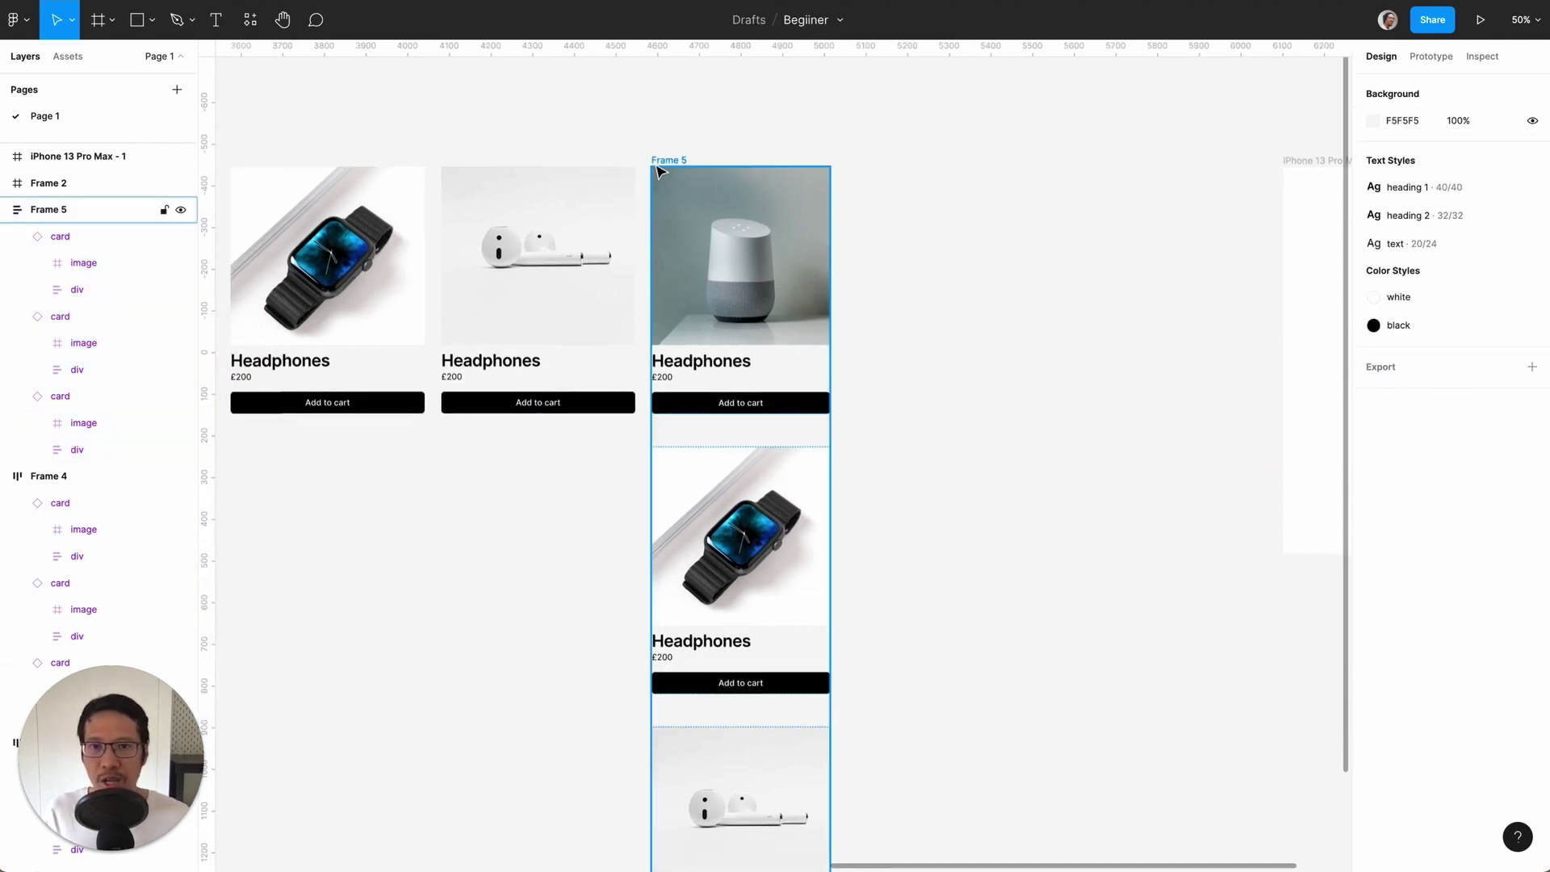
pyautogui.moveTo(657, 161); pyautogui.dragTo(693, 163)
# - Delete the empty iPhone 13 Pro Max frame
pyautogui.click(1033, 242)
pyautogui.hscroll(3, 1033, 242)
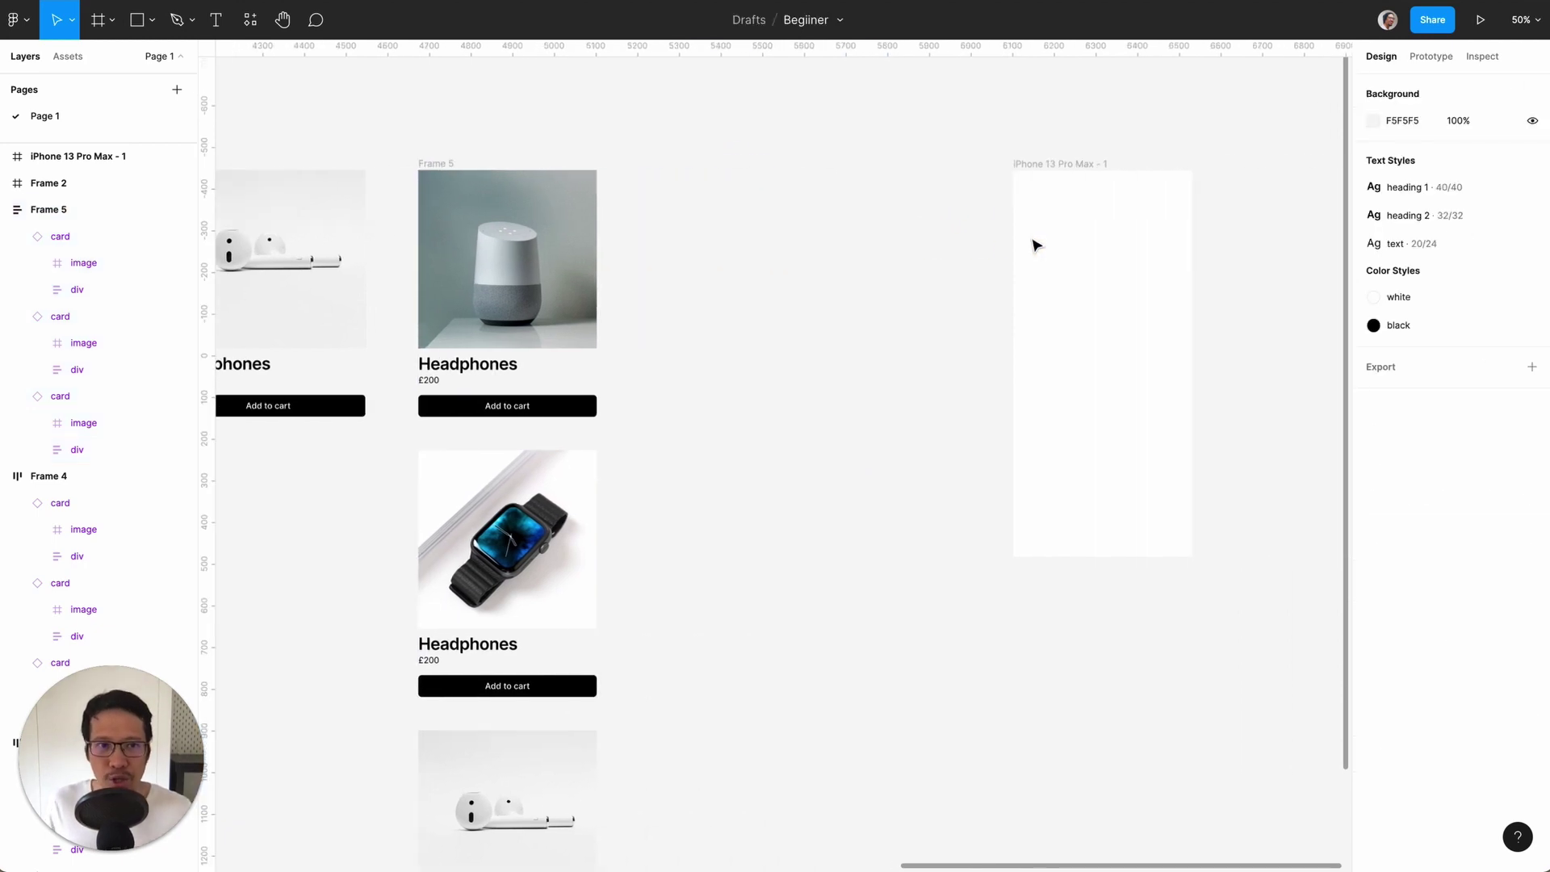
pyautogui.click(1039, 177)
pyautogui.press('Delete')
pyautogui.hscroll(-5, 816, 283)
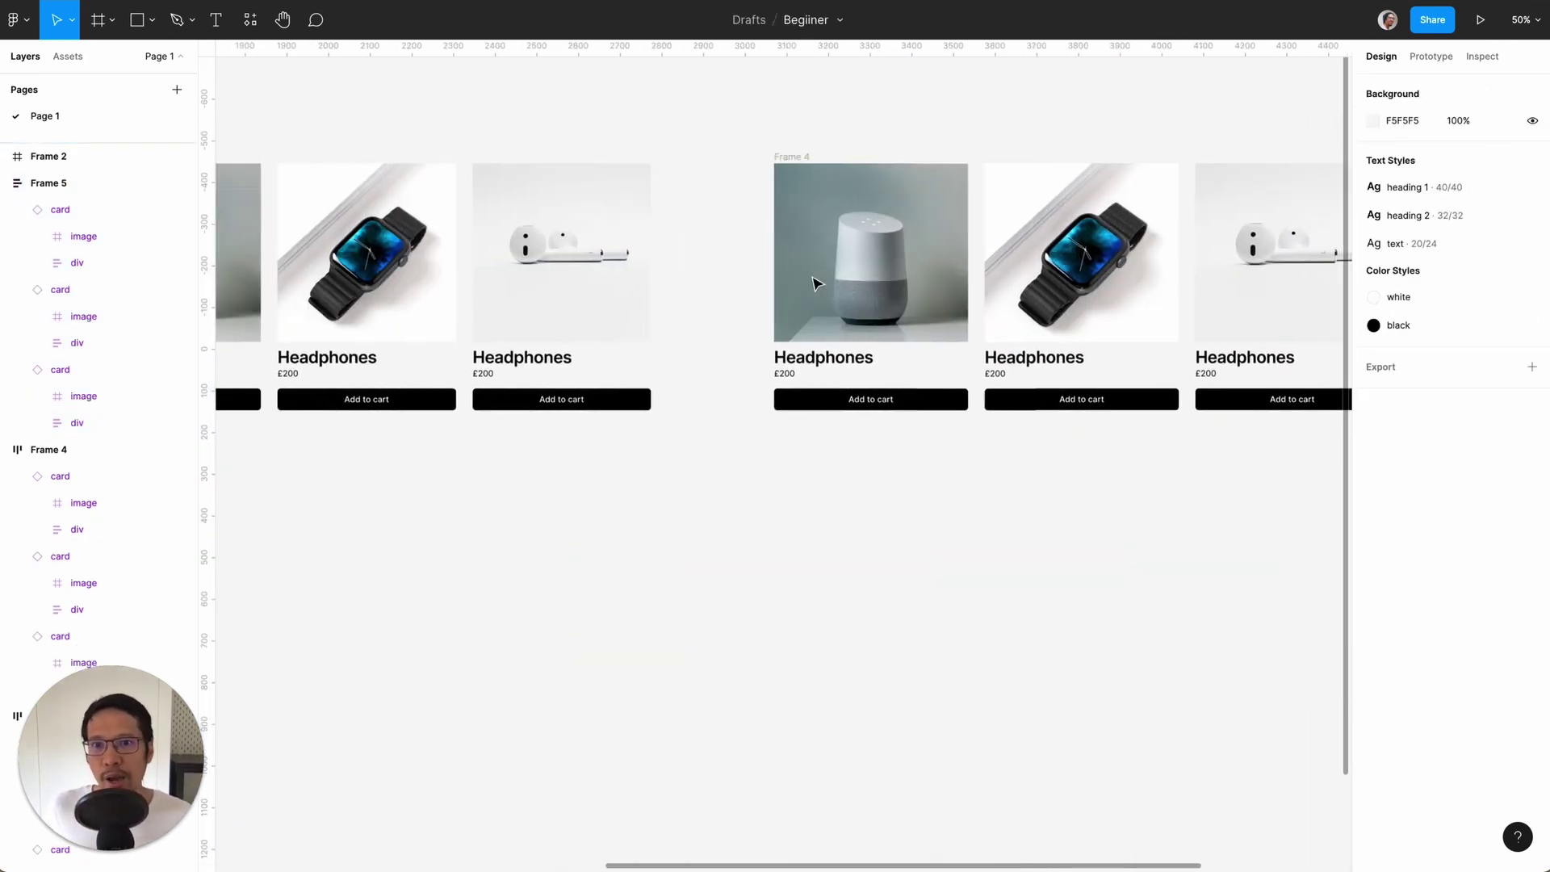
pyautogui.click(1032, 168)
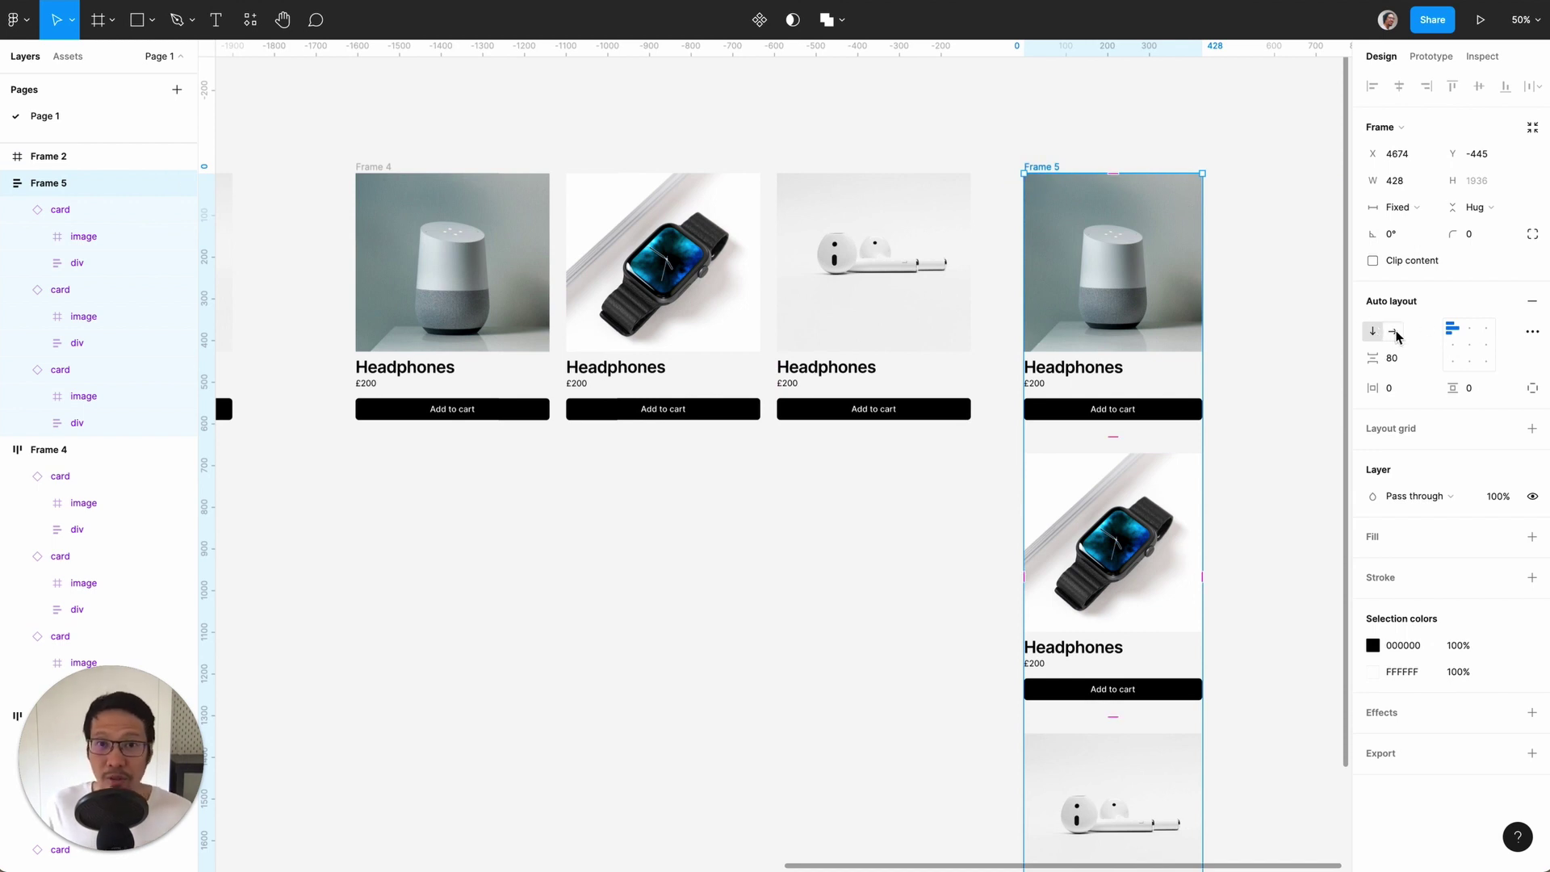
pyautogui.click(1287, 342)
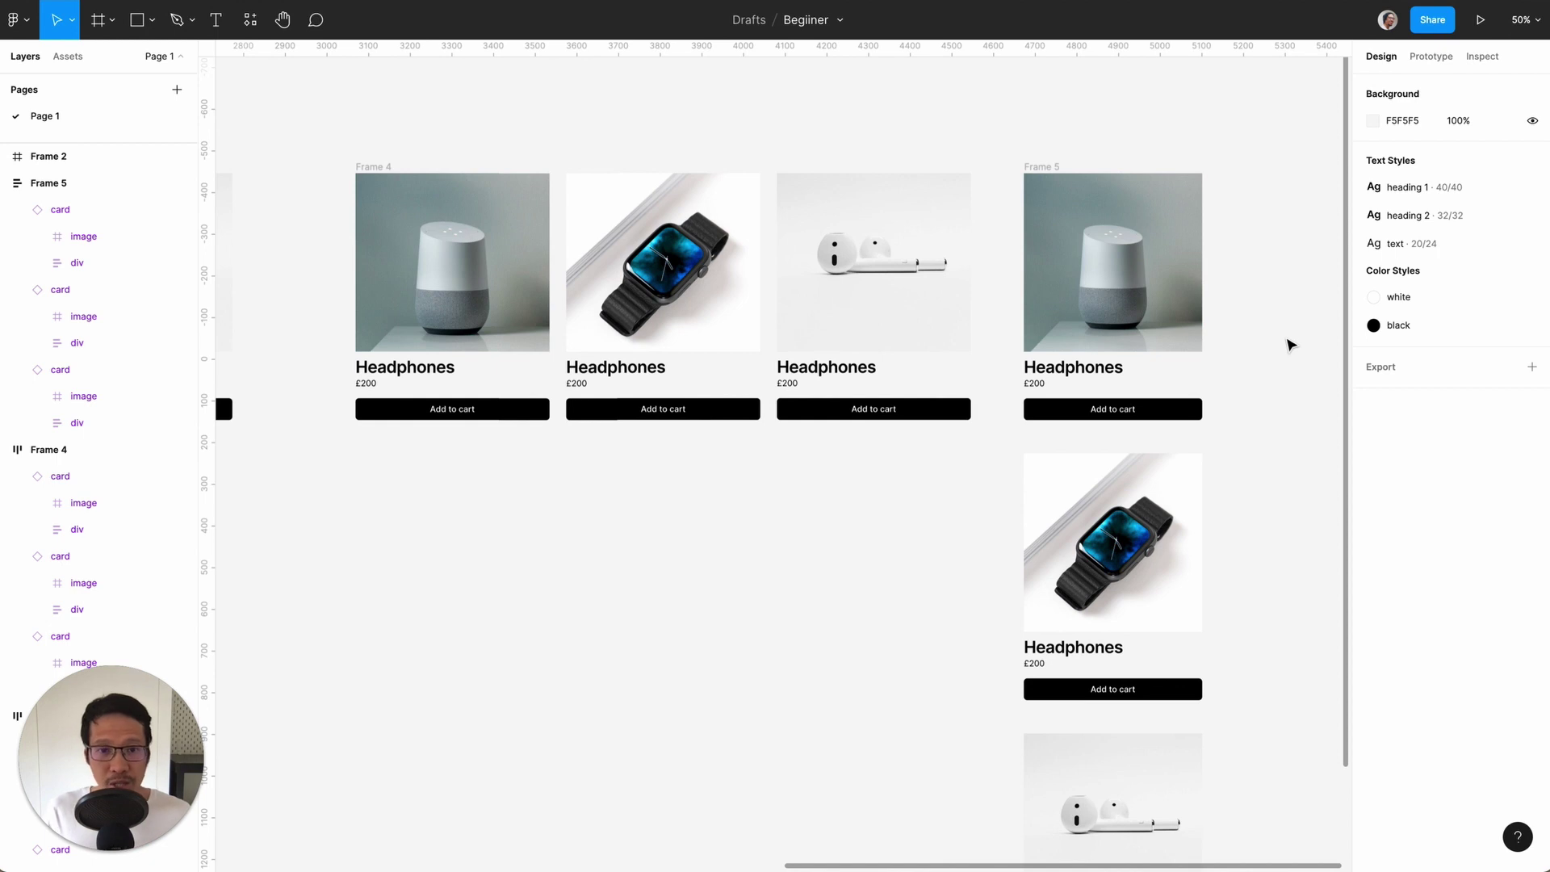
# - Compare the card rows at different zoom levels and select the horizontal row Frame 4
pyautogui.press('-')
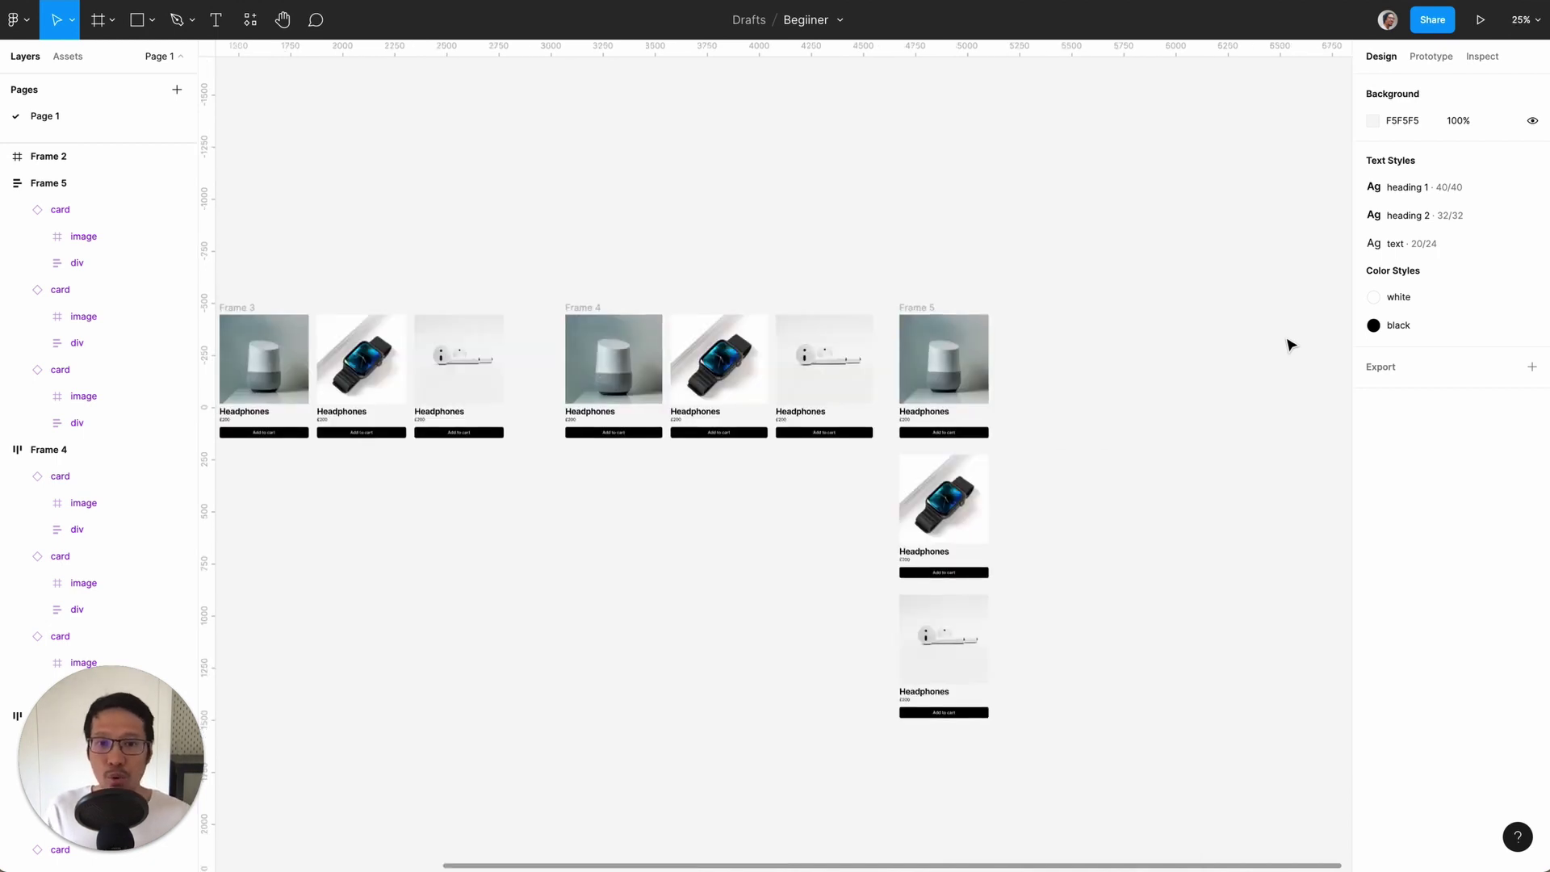
pyautogui.press('+')
pyautogui.press('-')
pyautogui.press('+')
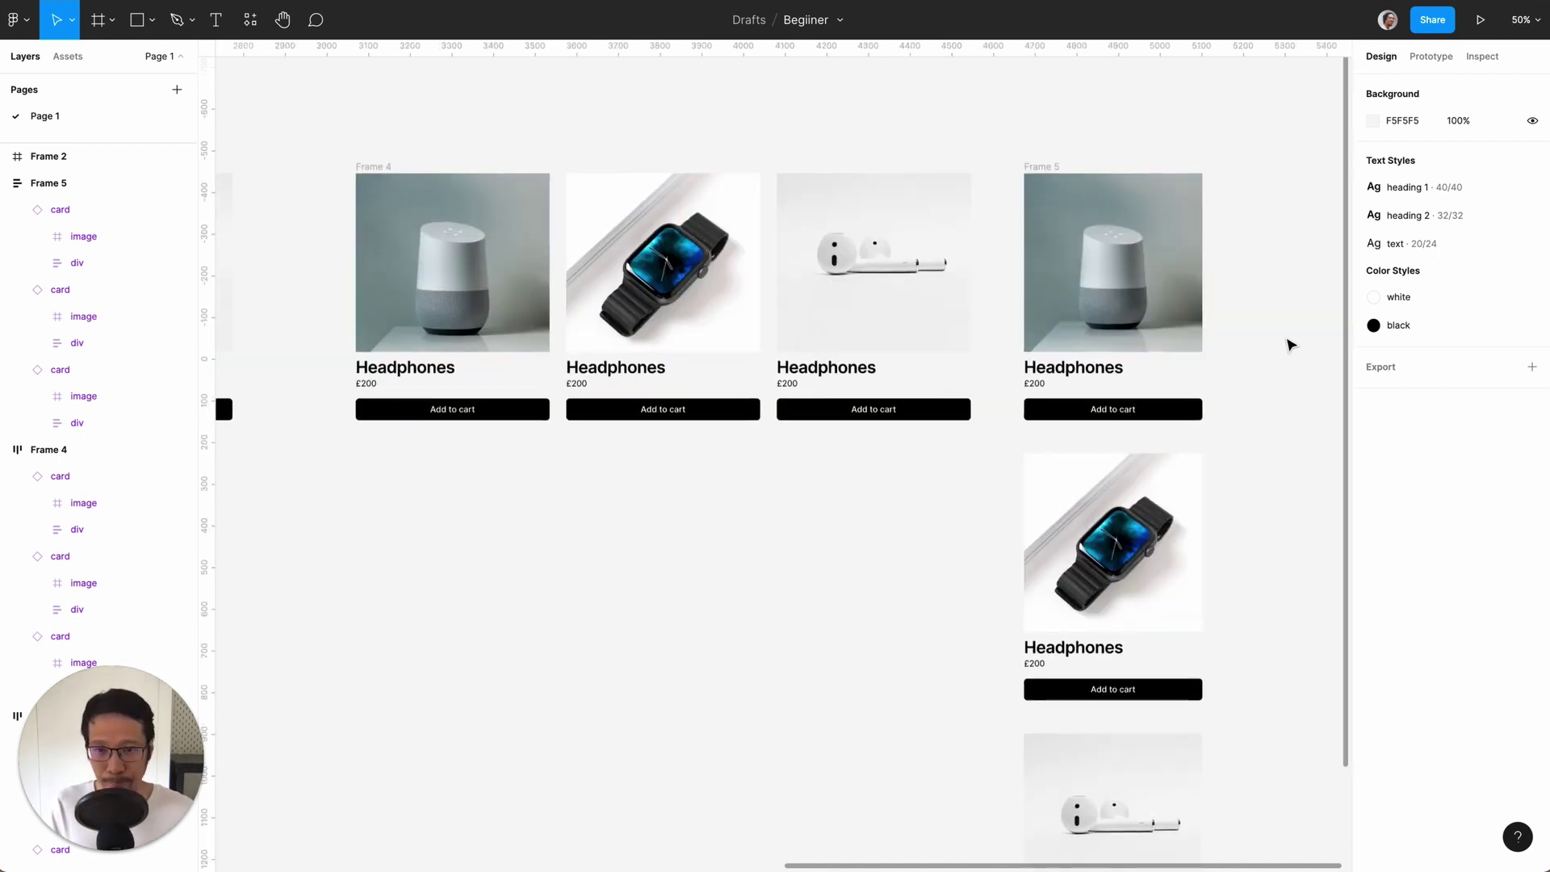
pyautogui.hscroll(3, 1287, 344)
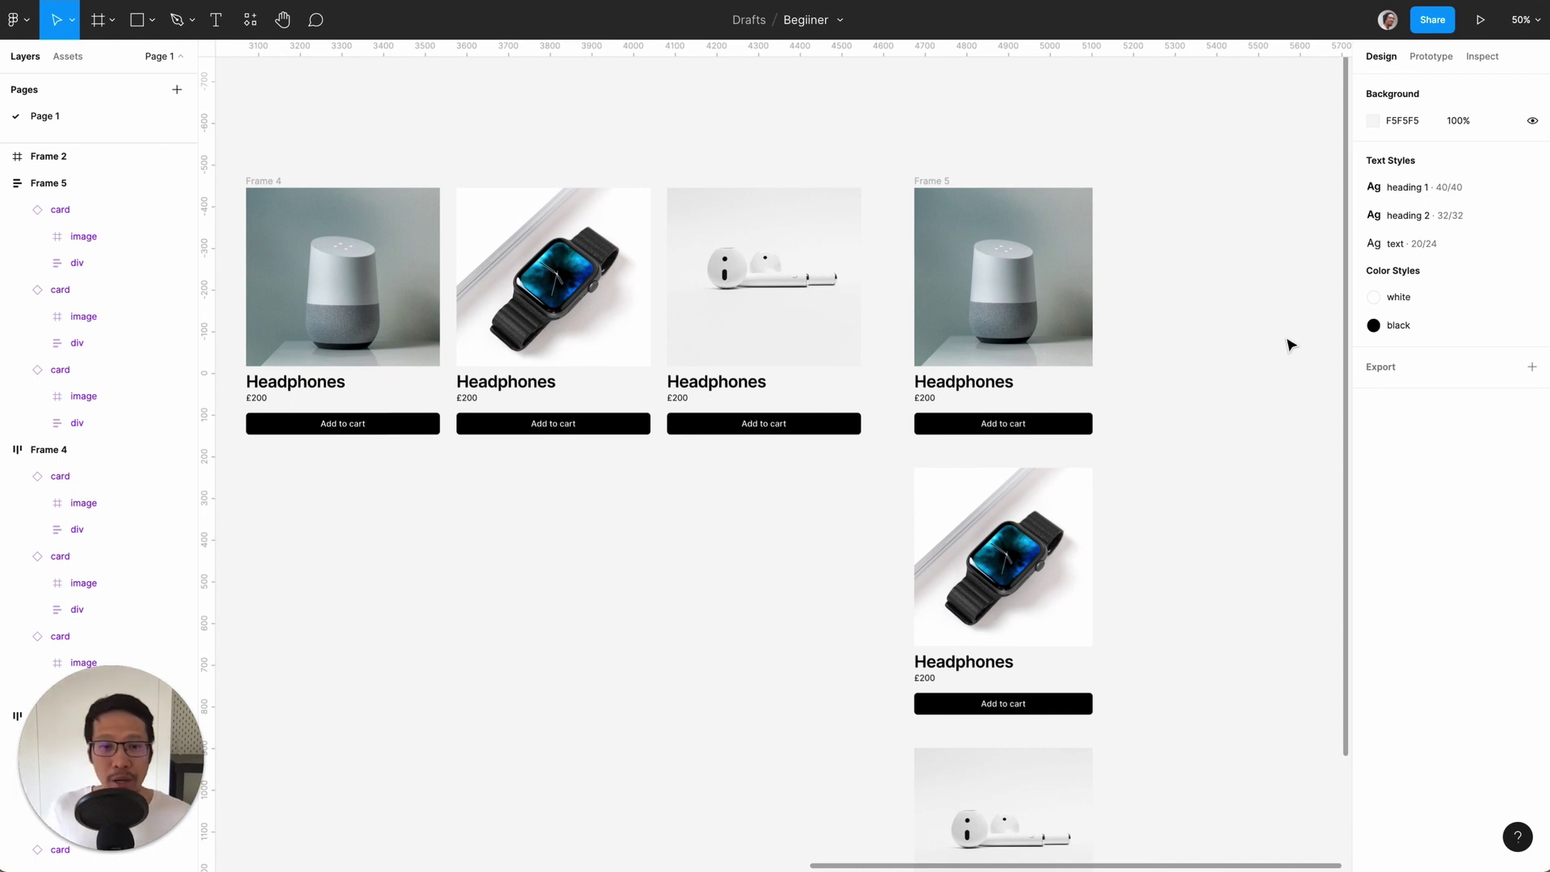
pyautogui.click(274, 183)
# - Duplicate Frame 4 and move the copy, Frame 6, to the right
pyautogui.hotkey('ctrl', 'd')
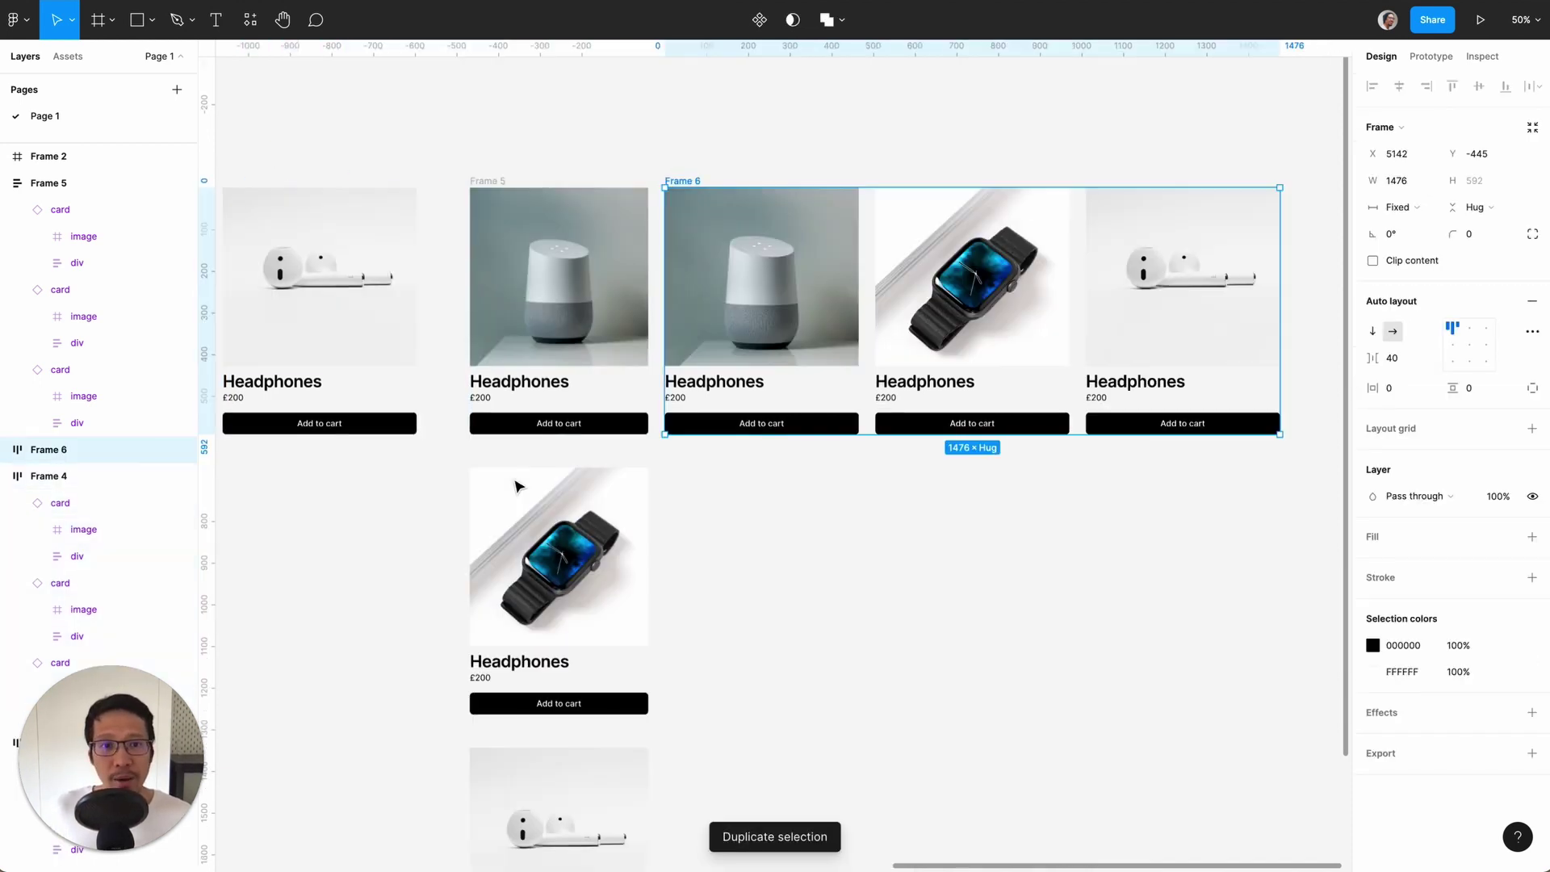
pyautogui.click(690, 181)
pyautogui.moveTo(691, 181); pyautogui.dragTo(886, 162)
pyautogui.click(884, 161)
pyautogui.hscroll(5, 886, 162)
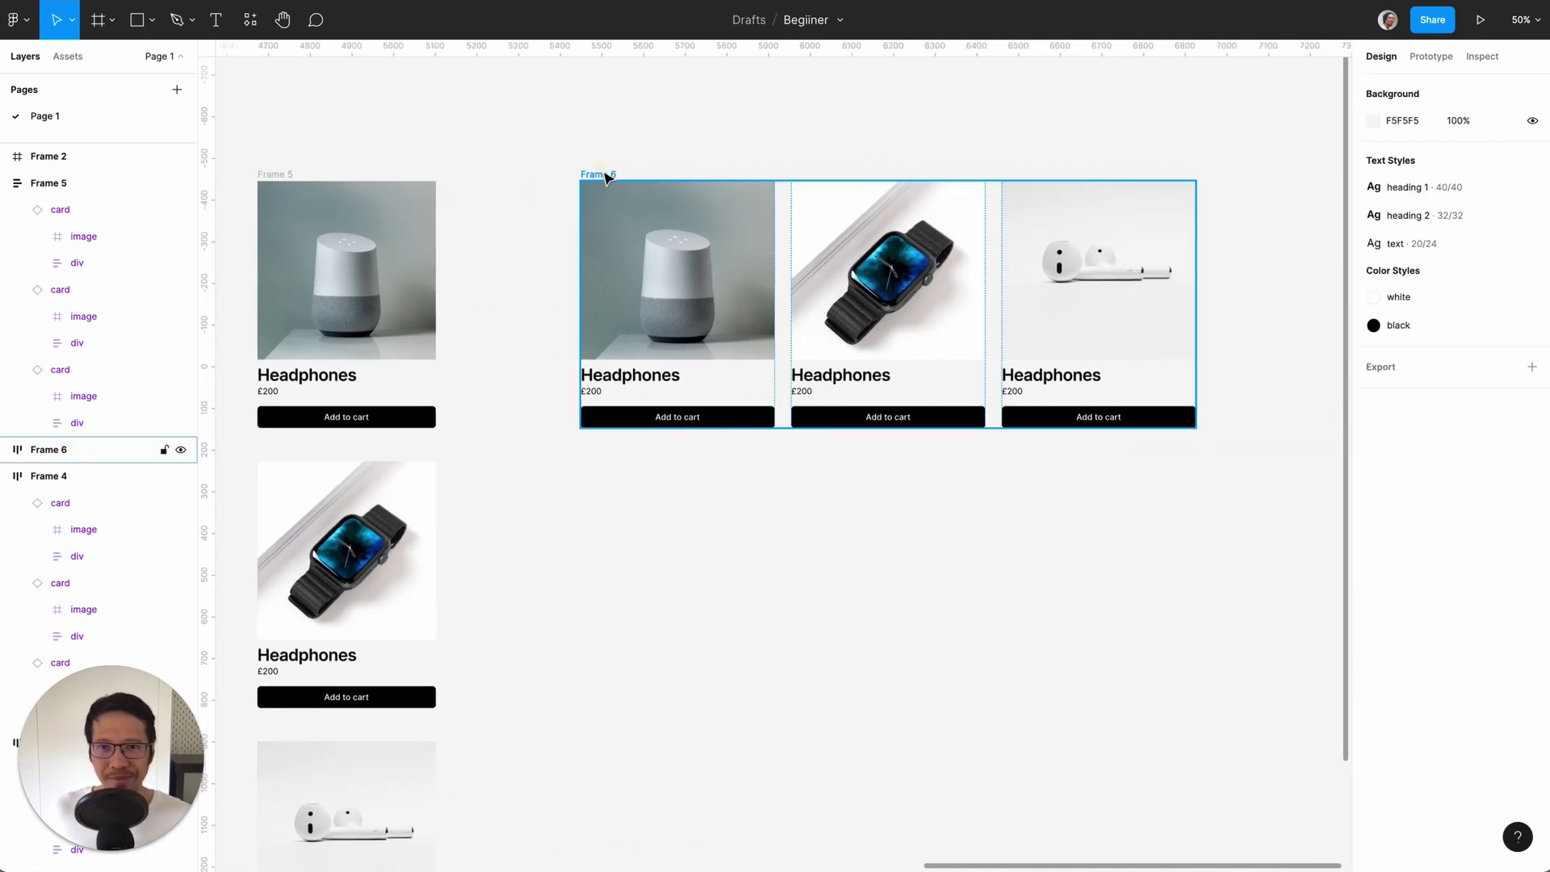
# - Rename Frame 6 to 'section'
pyautogui.click(597, 172)
pyautogui.click(3, 451)
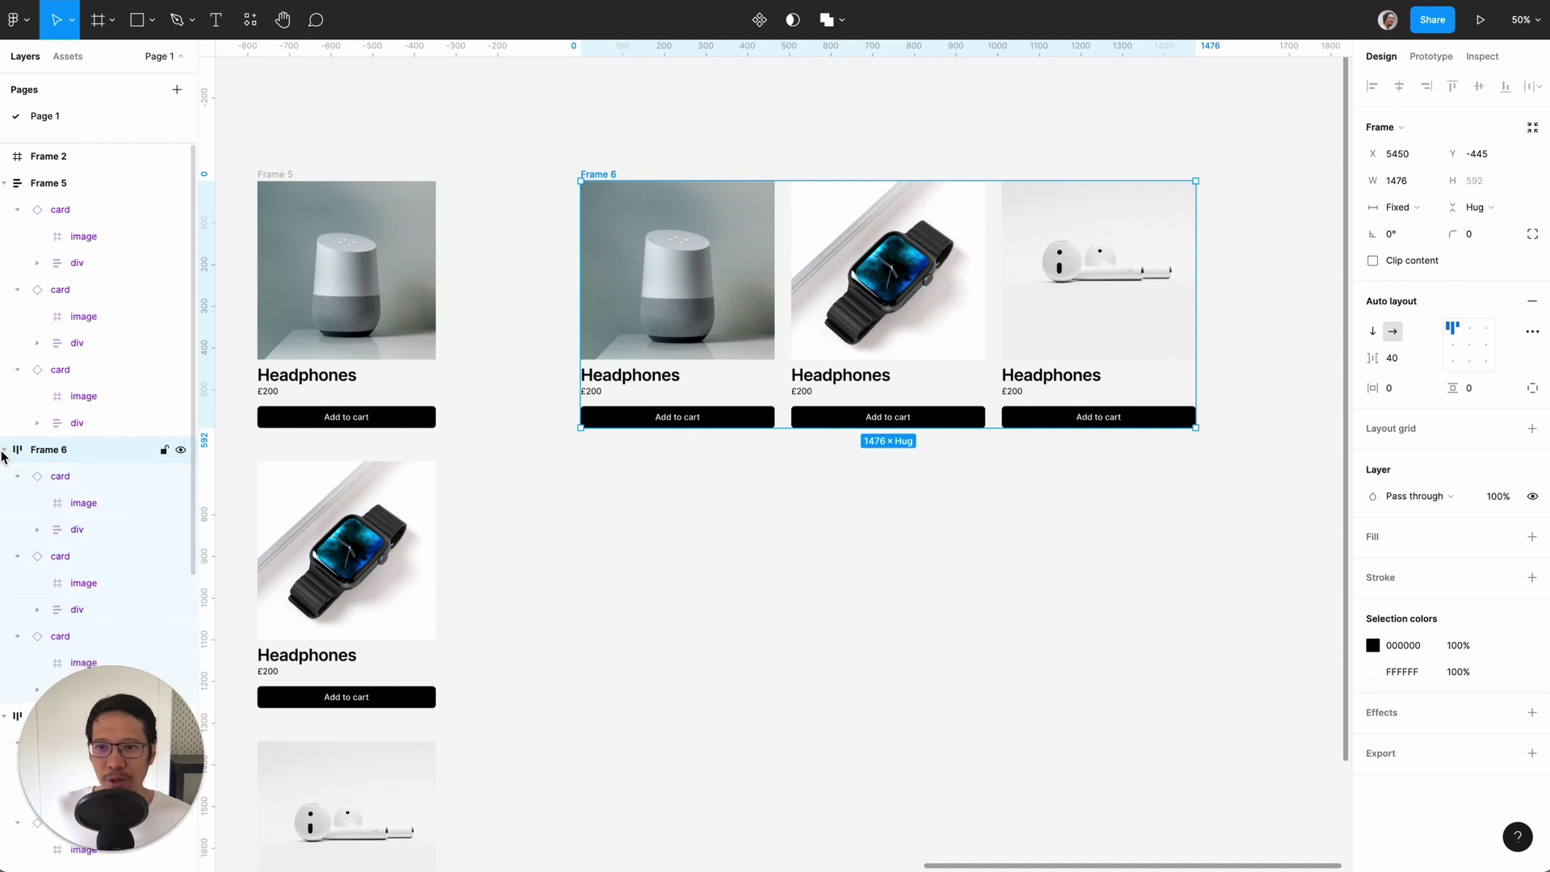
pyautogui.doubleClick(47, 450)
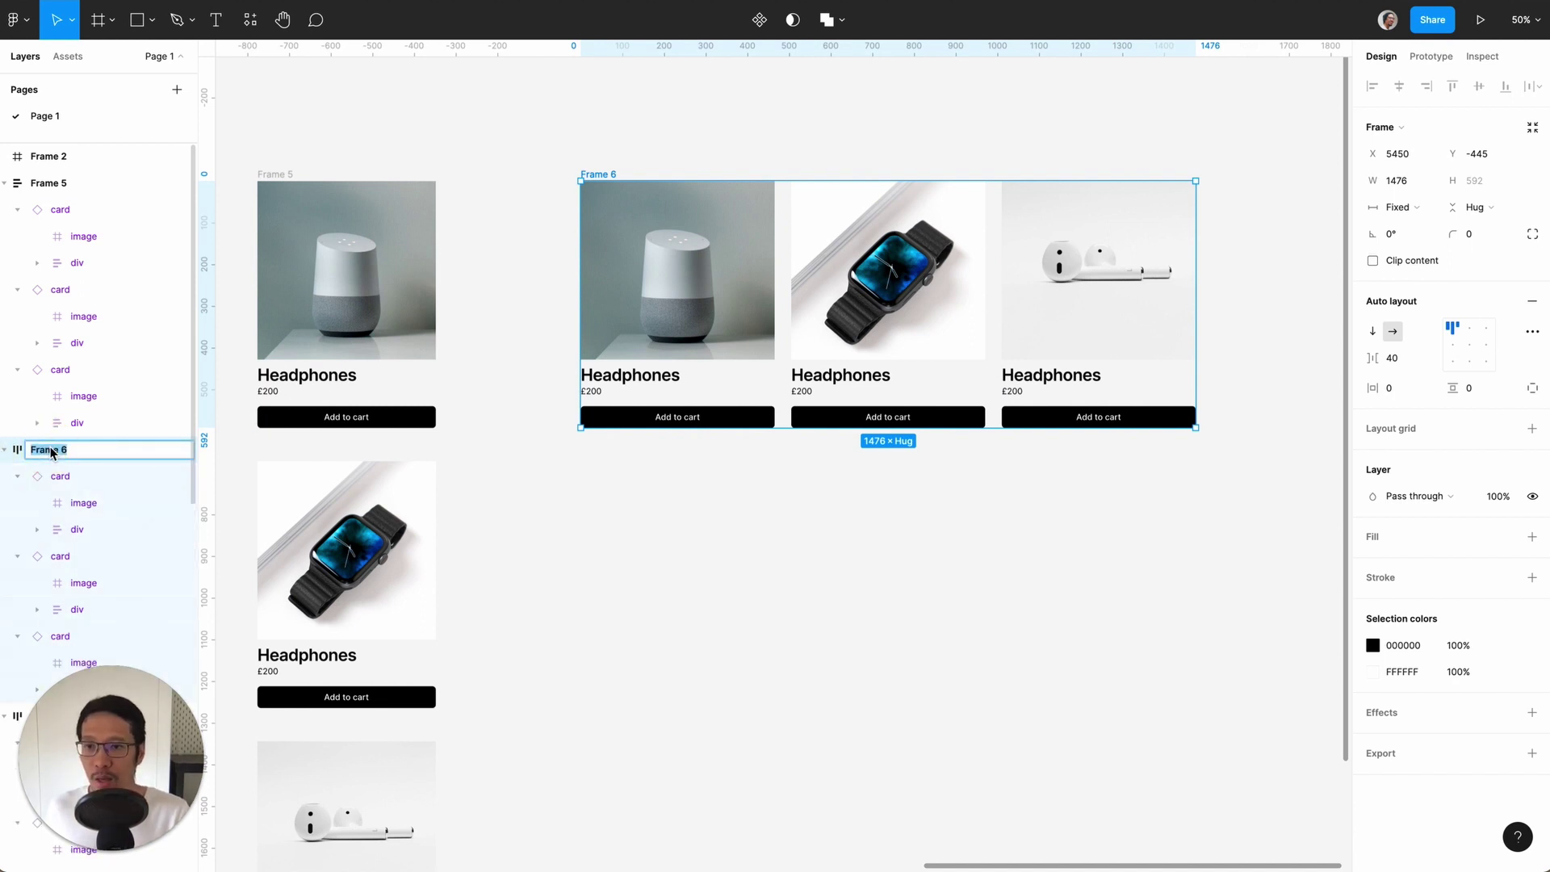
pyautogui.write('sect')
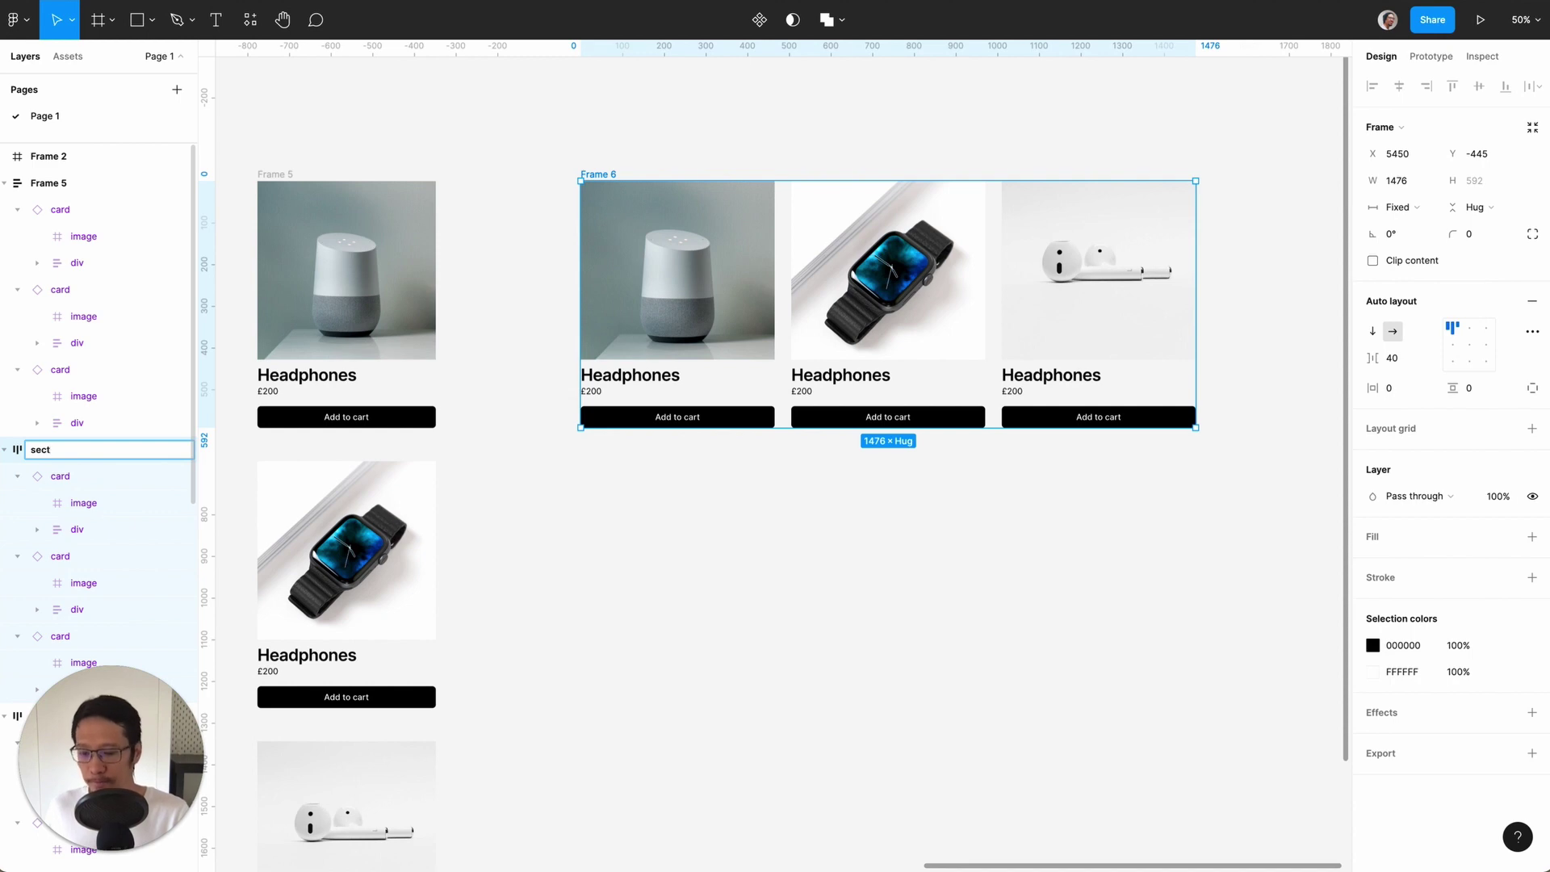
pyautogui.write('ion')
pyautogui.press('Return')
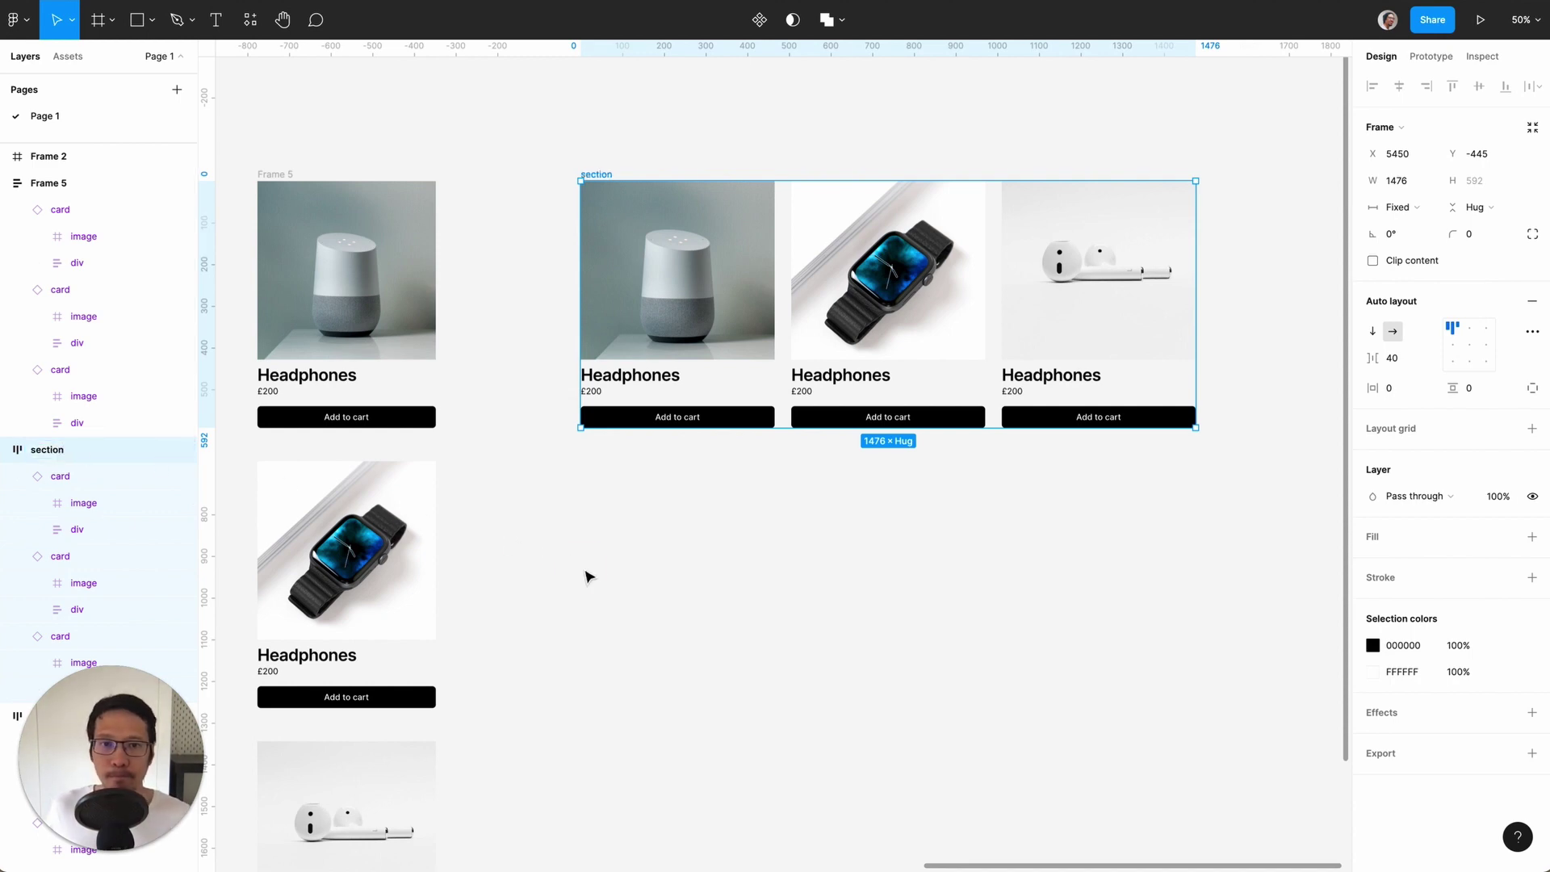
pyautogui.click(587, 572)
# - Give the section a 12-column layout grid with 40 margin and 40 gutter
pyautogui.click(603, 174)
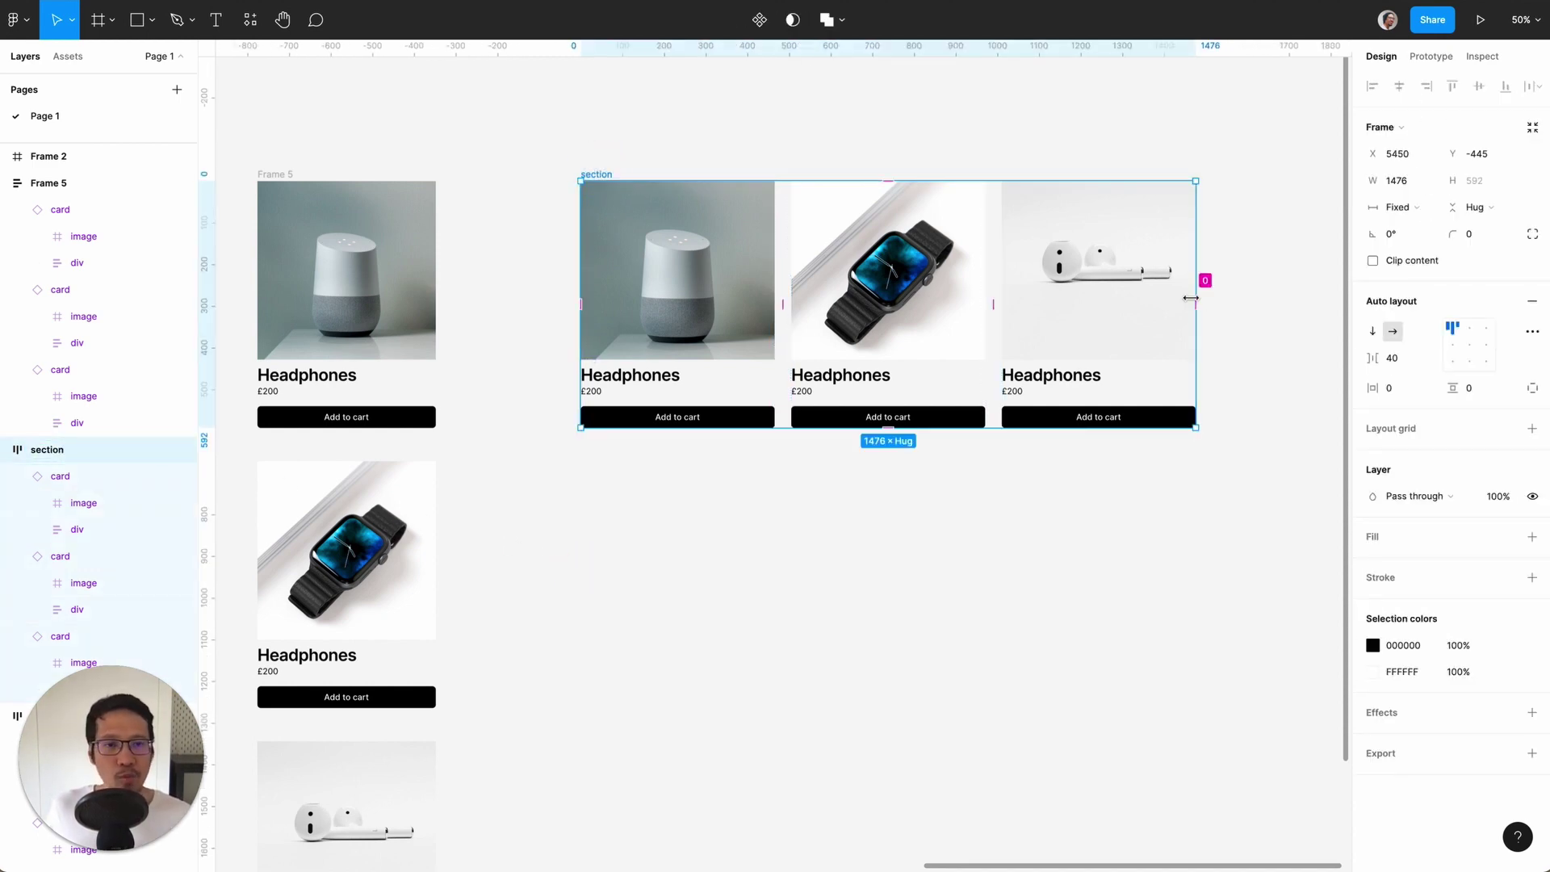
pyautogui.click(1531, 428)
pyautogui.click(1373, 456)
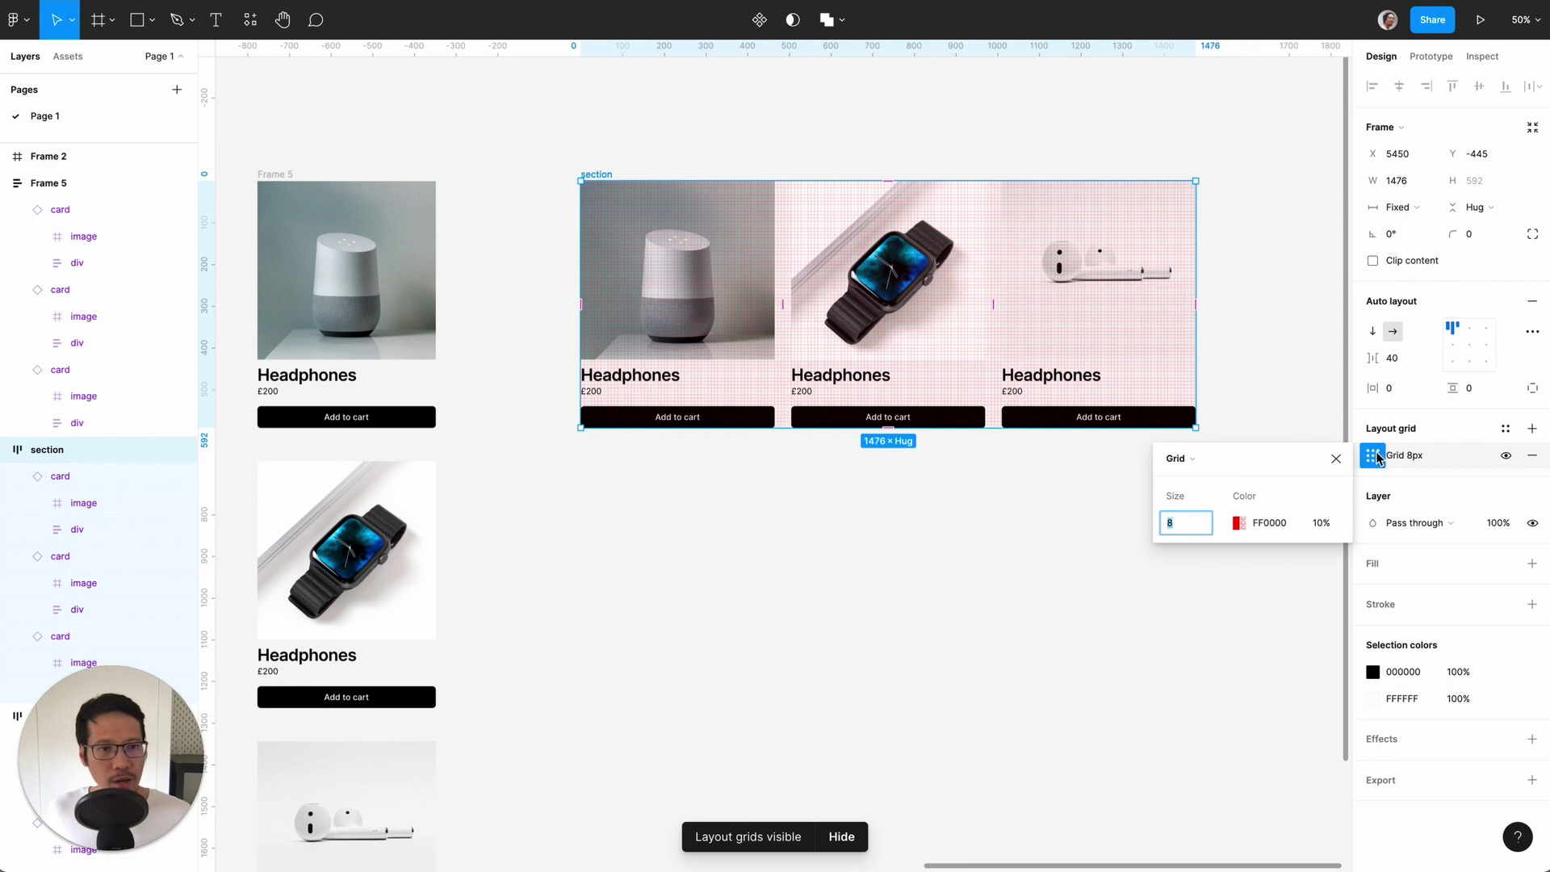
pyautogui.click(1202, 458)
pyautogui.click(1203, 484)
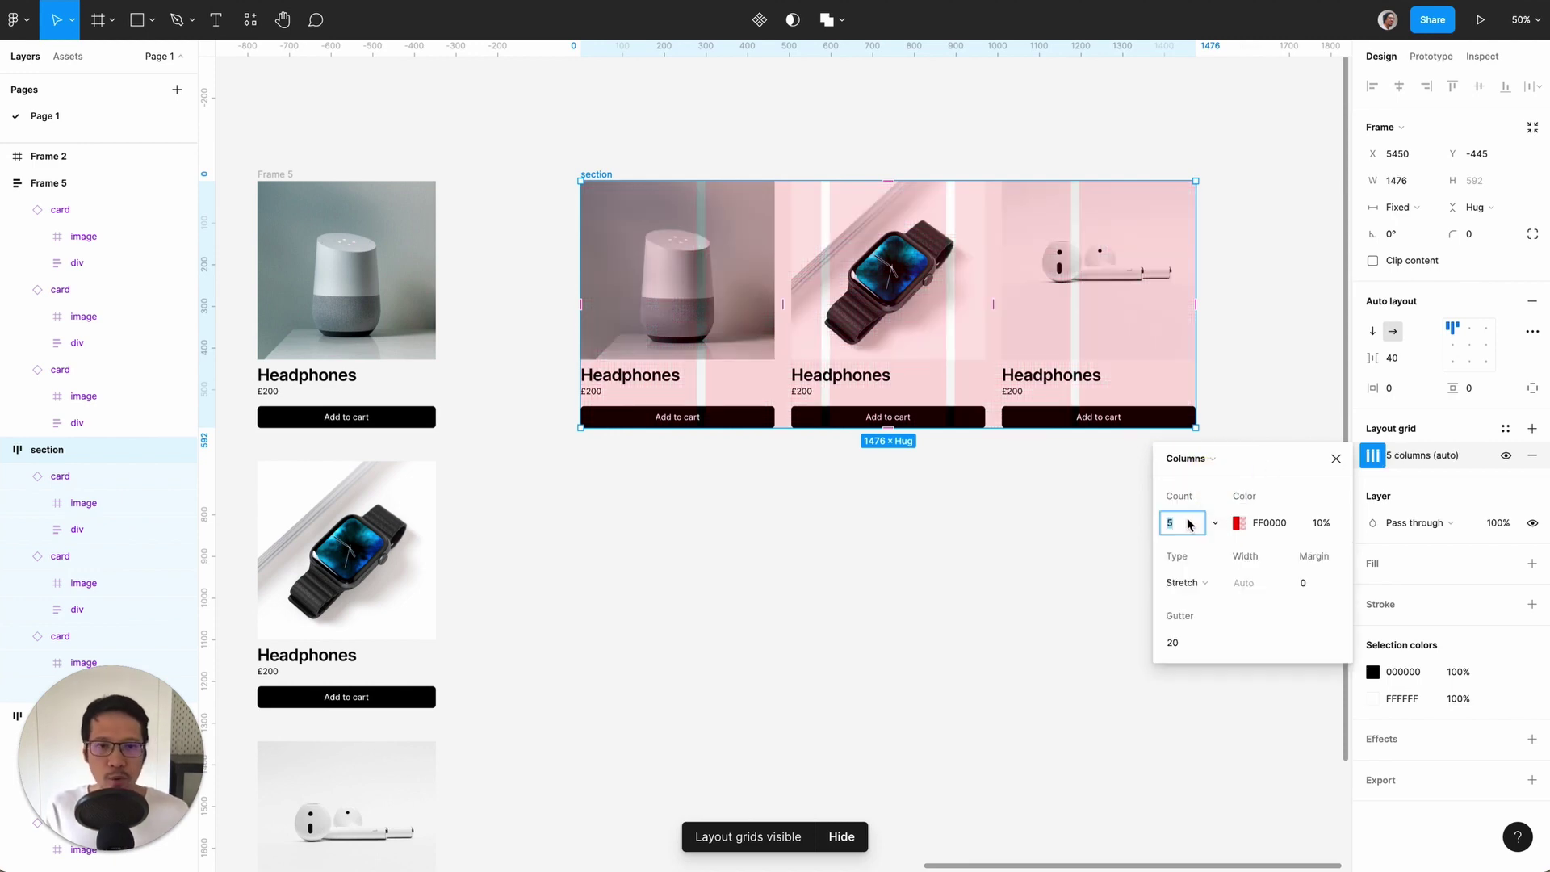
pyautogui.press('Return')
pyautogui.click(1314, 583)
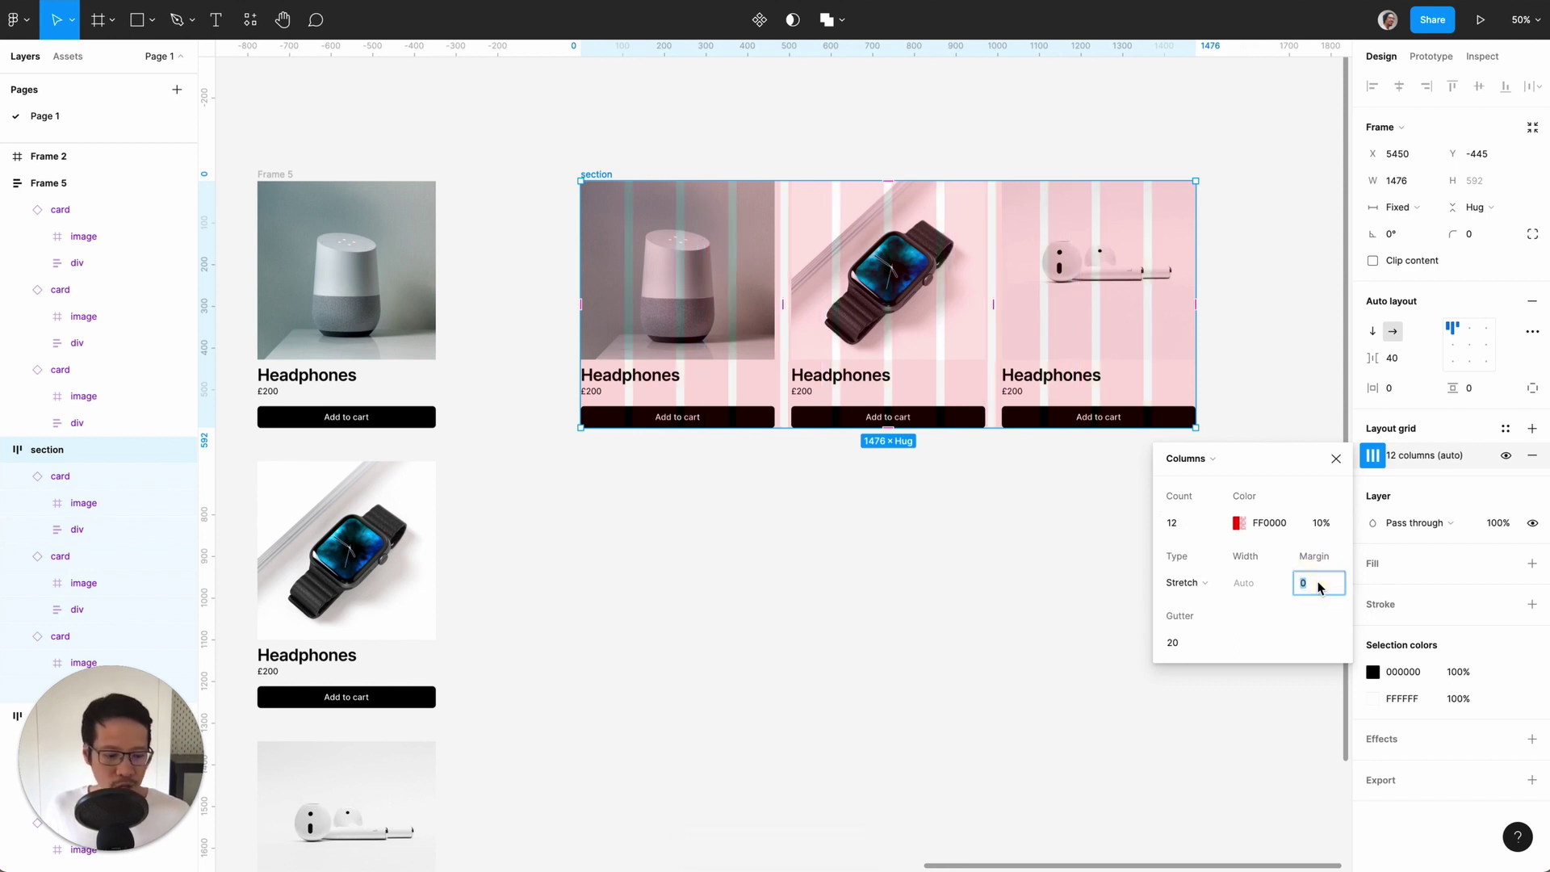
pyautogui.write('40')
pyautogui.click(1184, 642)
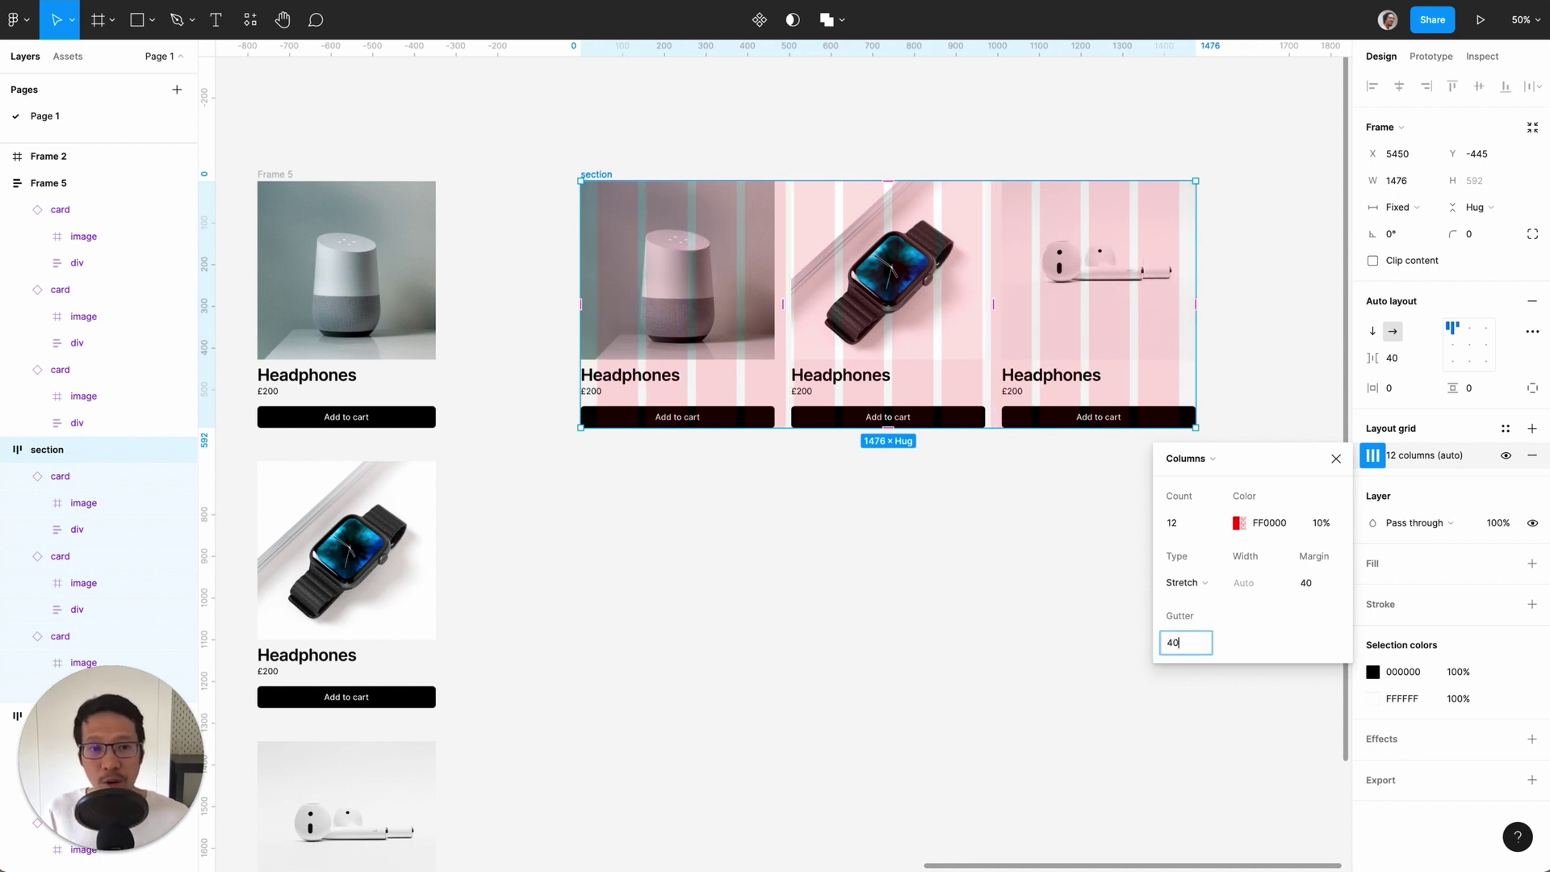
pyautogui.write('40')
pyautogui.press('Return')
pyautogui.click(1336, 459)
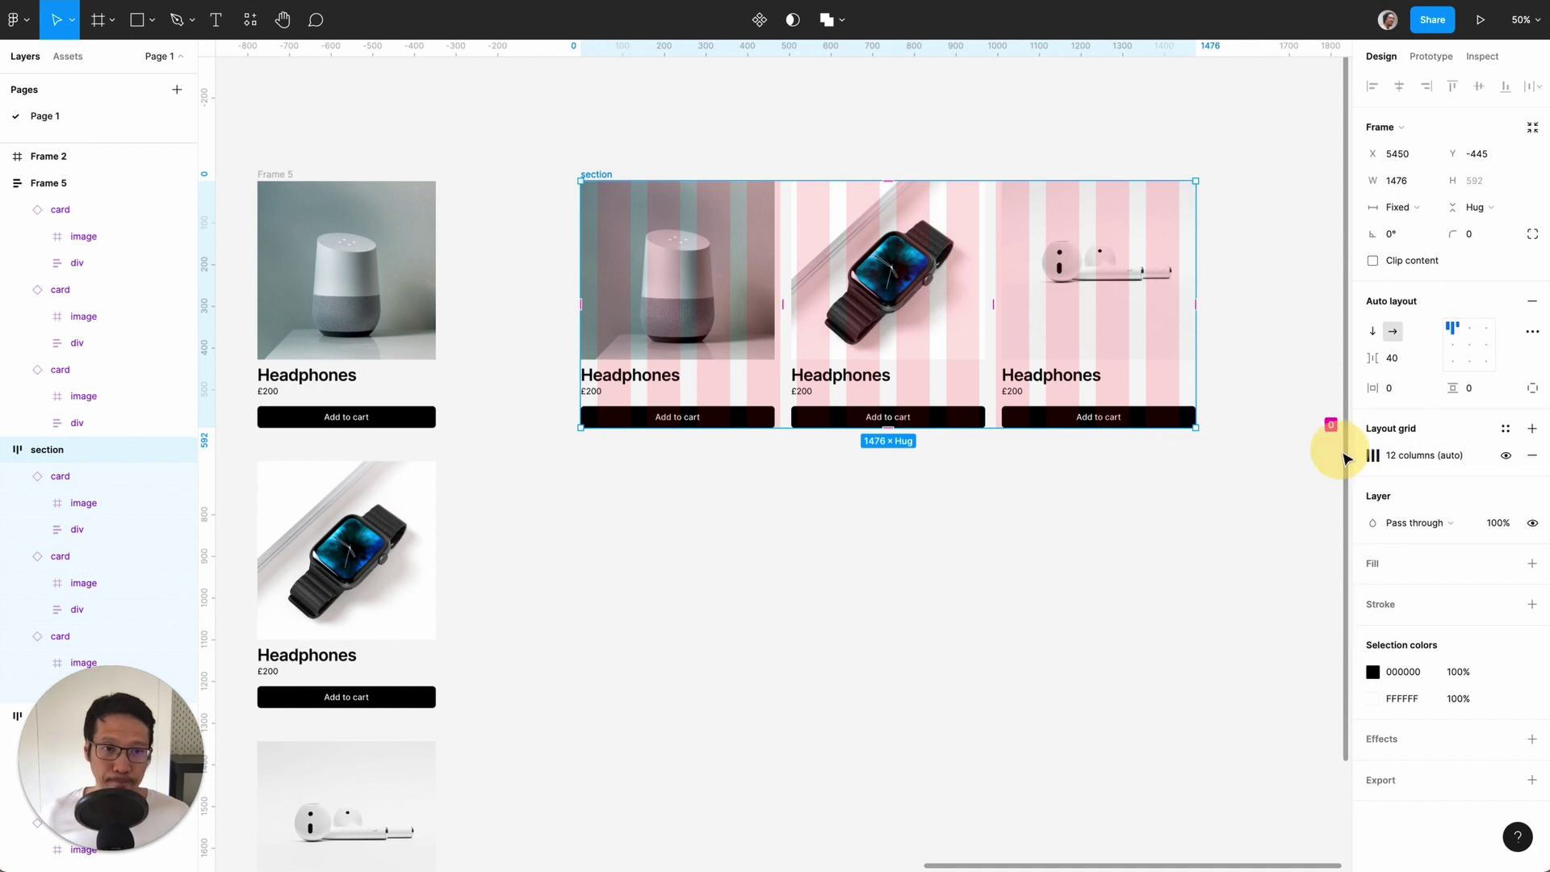
pyautogui.click(1131, 543)
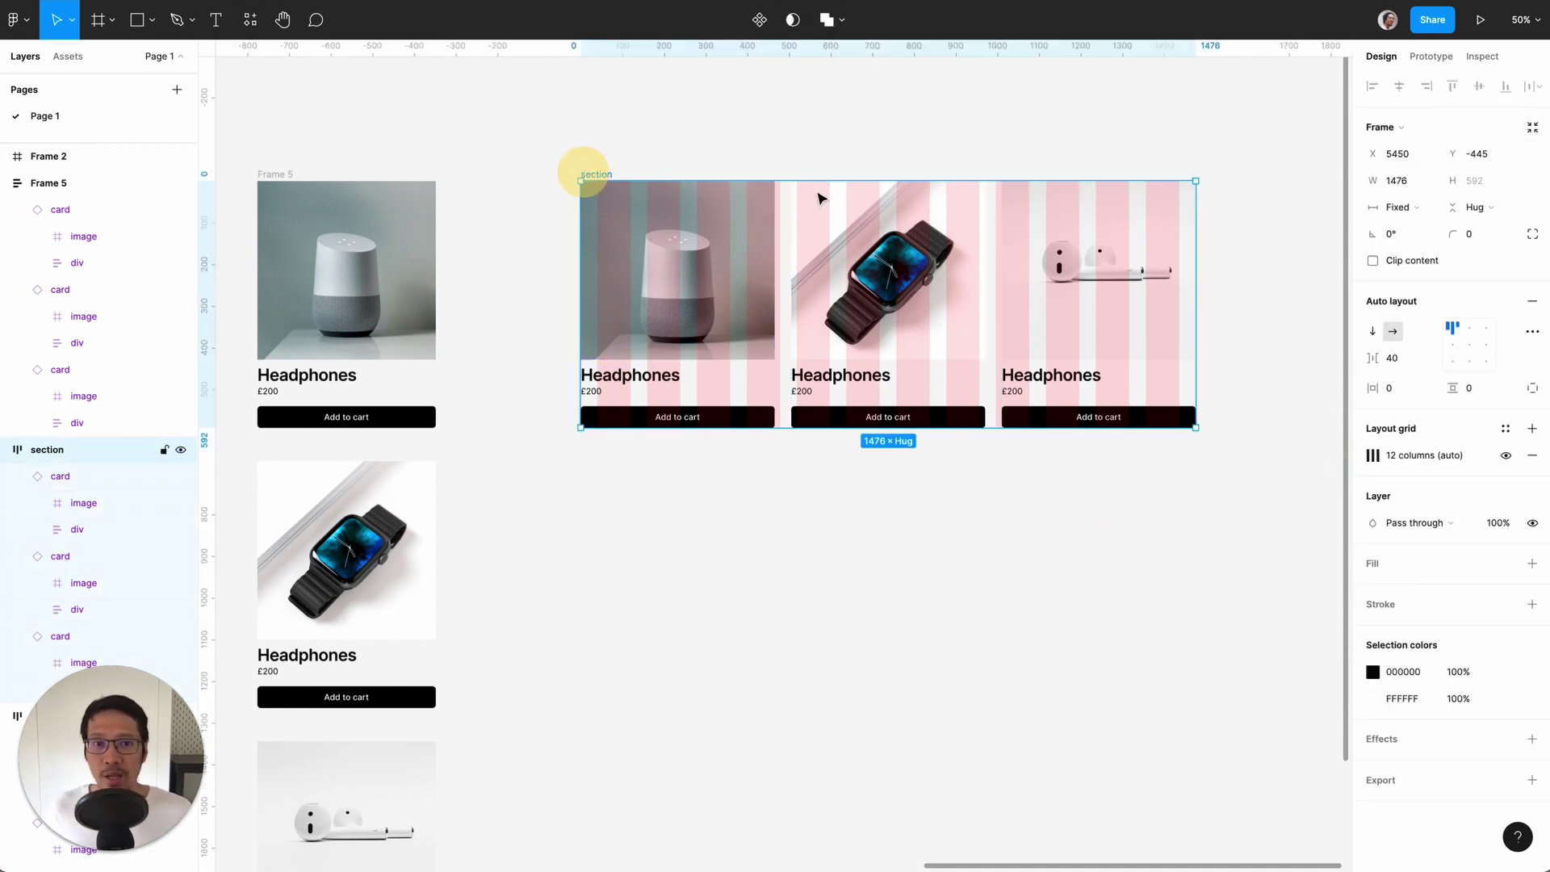
# - Widen the section row and give it 40 horizontal padding
pyautogui.hscroll(4, 1008, 244)
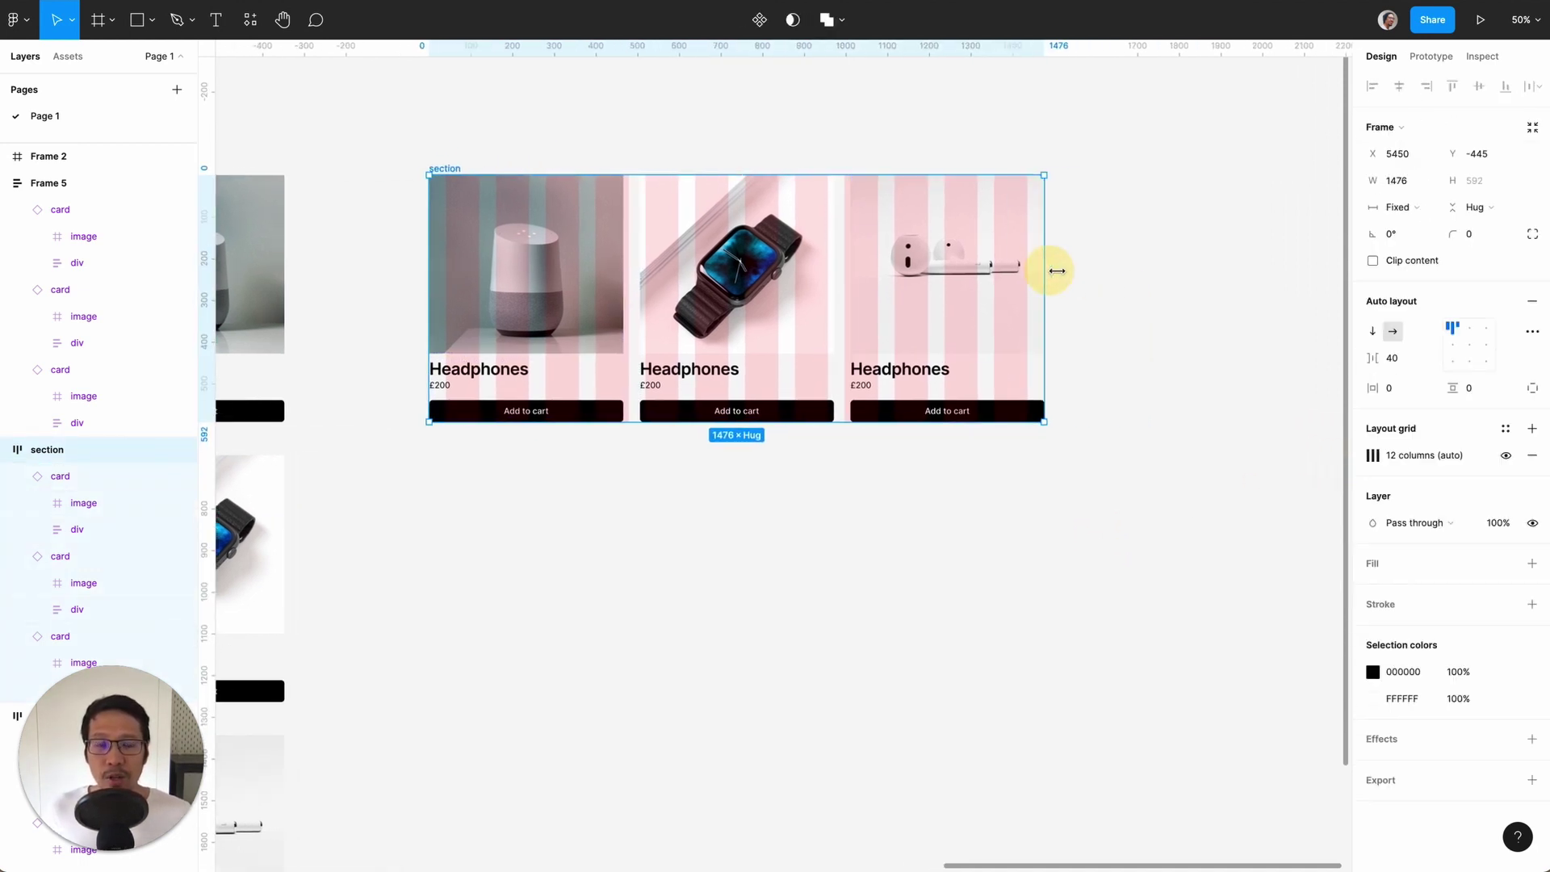
pyautogui.moveTo(1084, 271); pyautogui.dragTo(1274, 268)
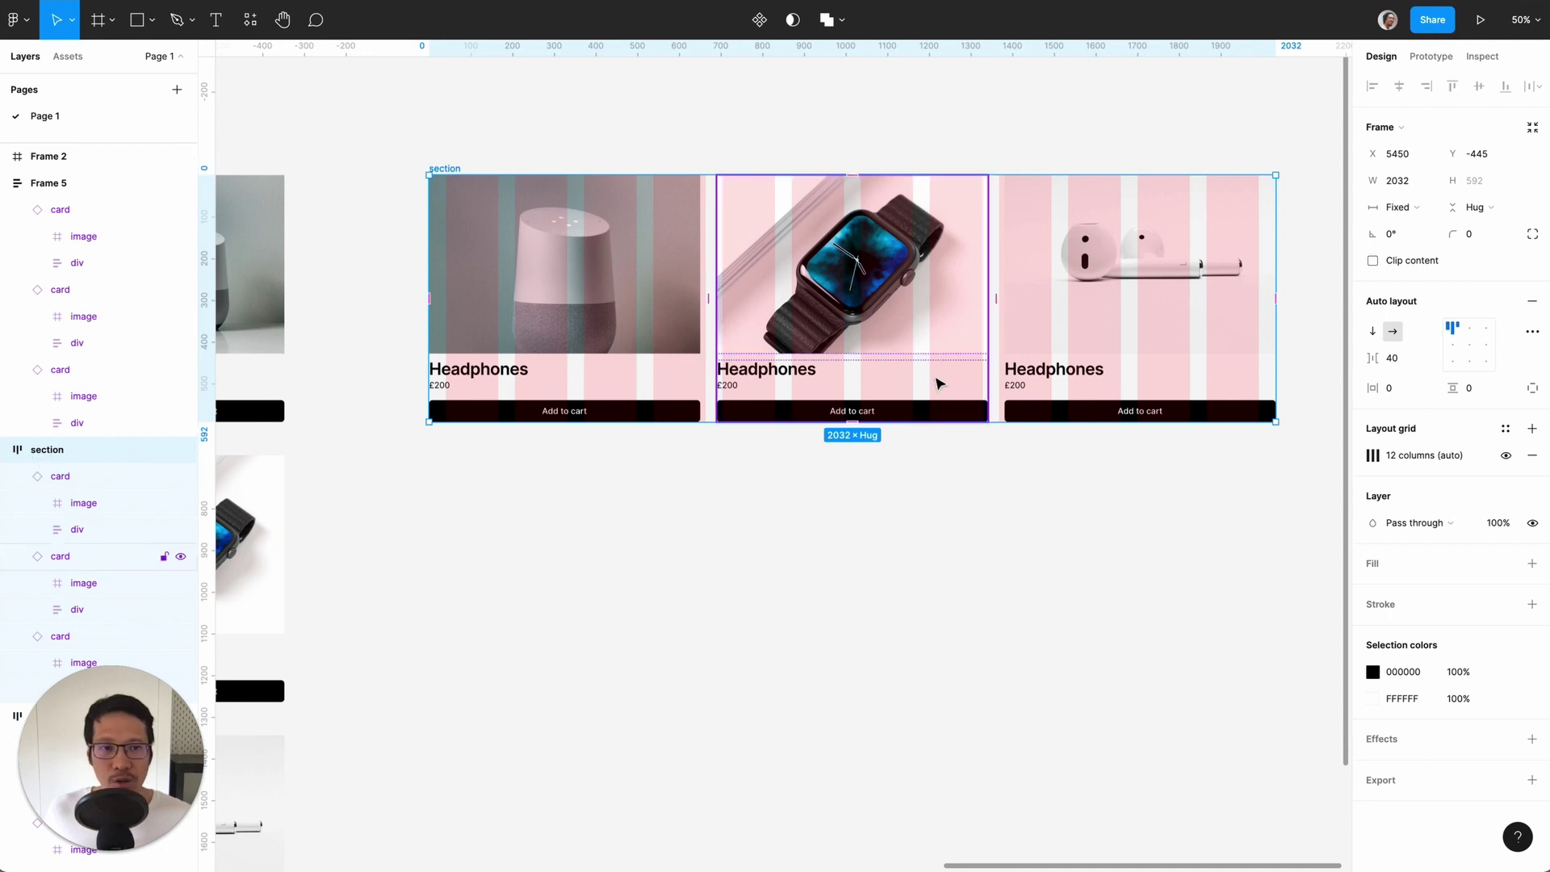
pyautogui.click(1399, 391)
pyautogui.write('40')
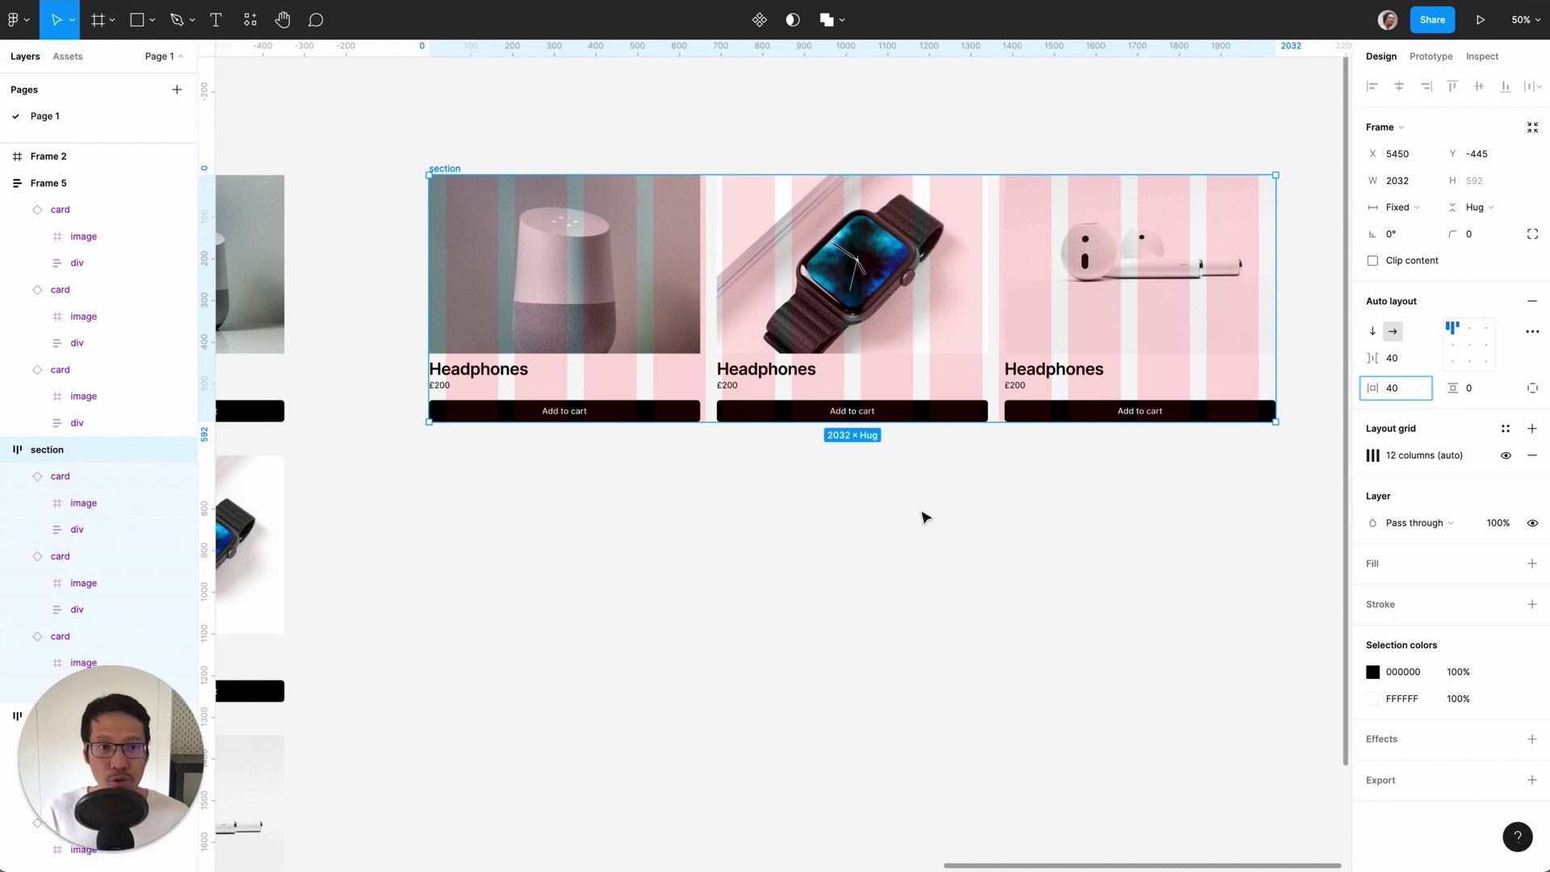
pyautogui.press('Return')
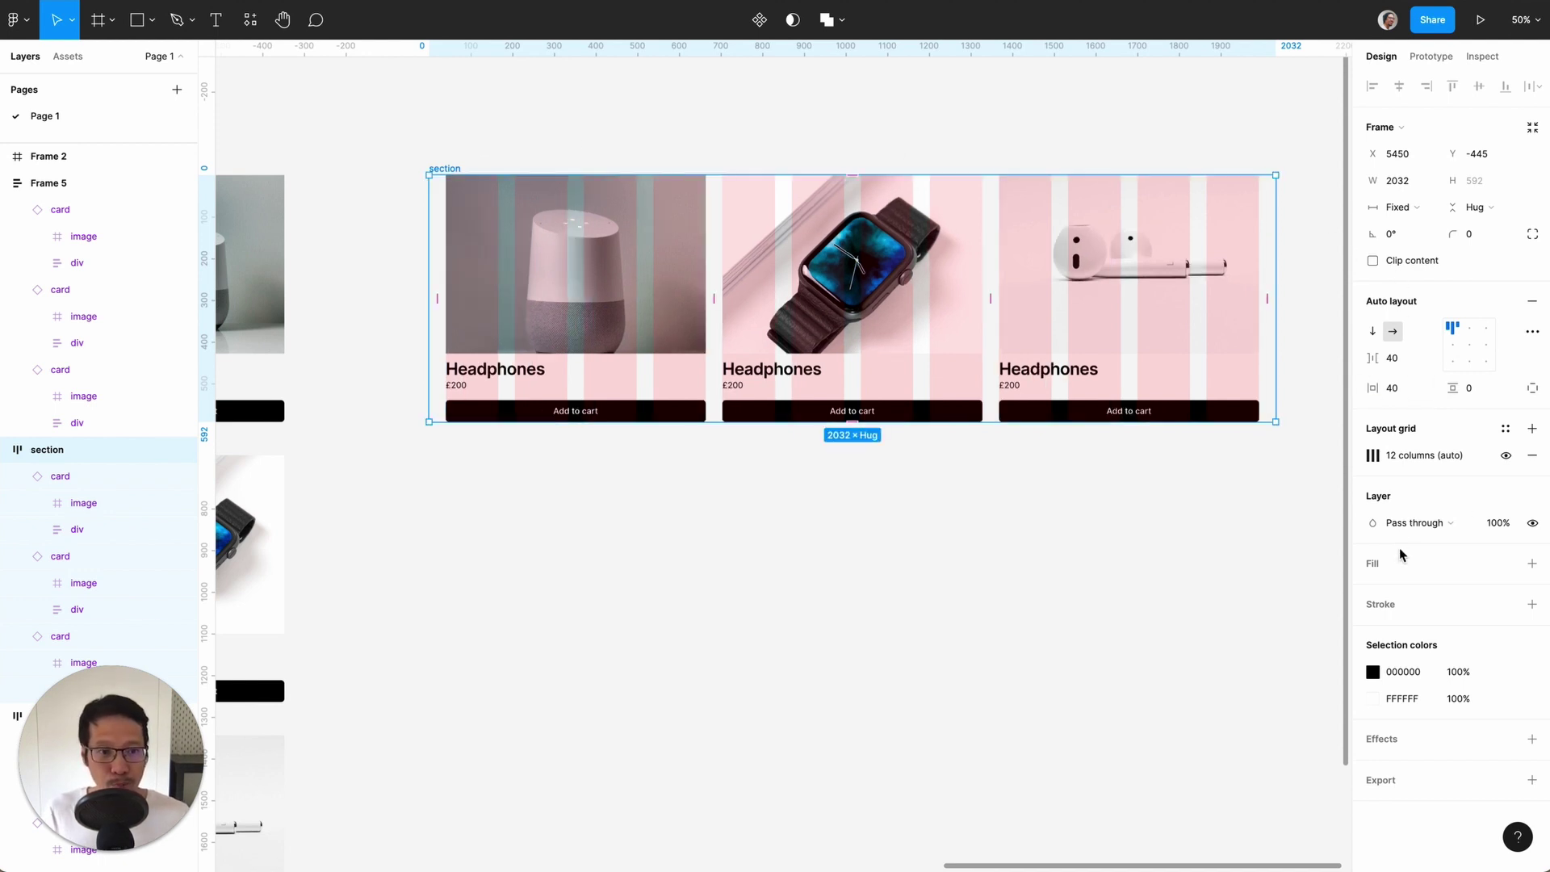
pyautogui.moveTo(1503, 568)
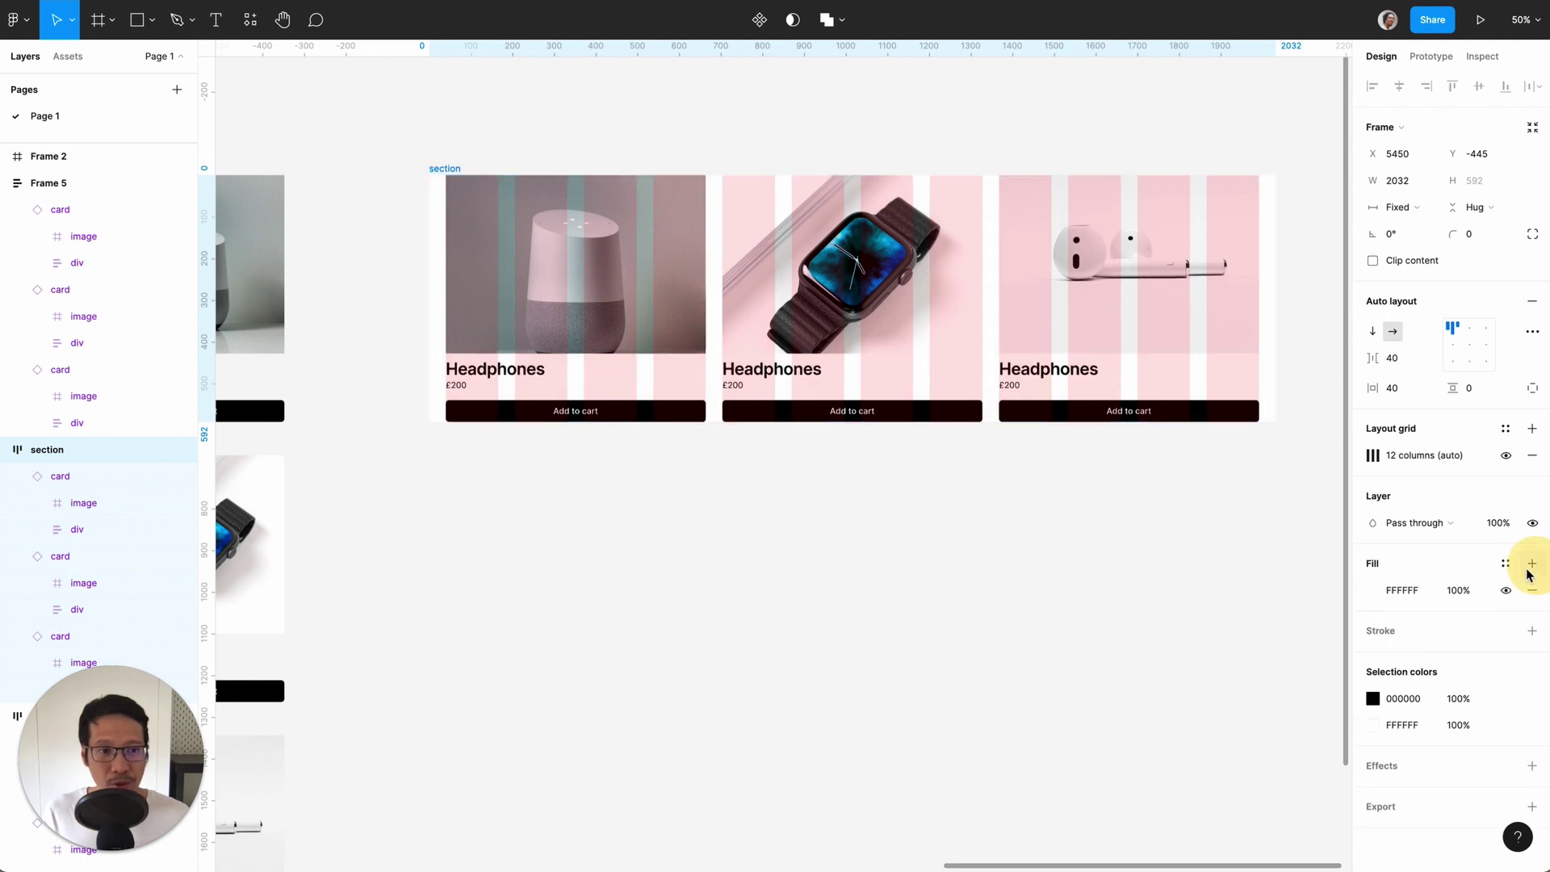
pyautogui.click(517, 154)
# - Add 40 vertical padding and adjust the section's width to 1992
pyautogui.click(440, 168)
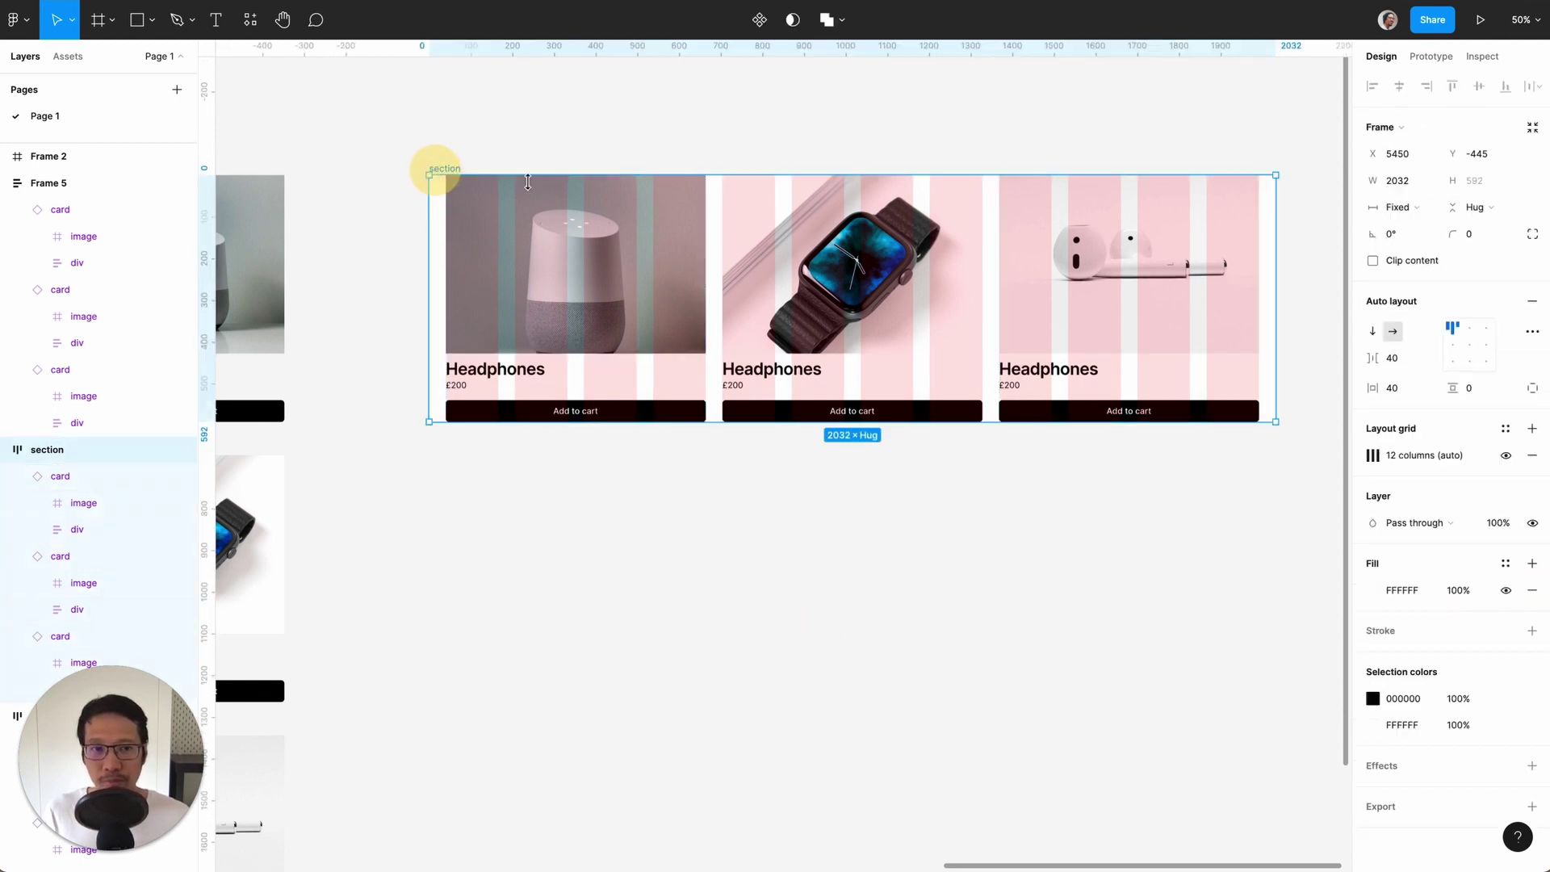
pyautogui.click(1478, 394)
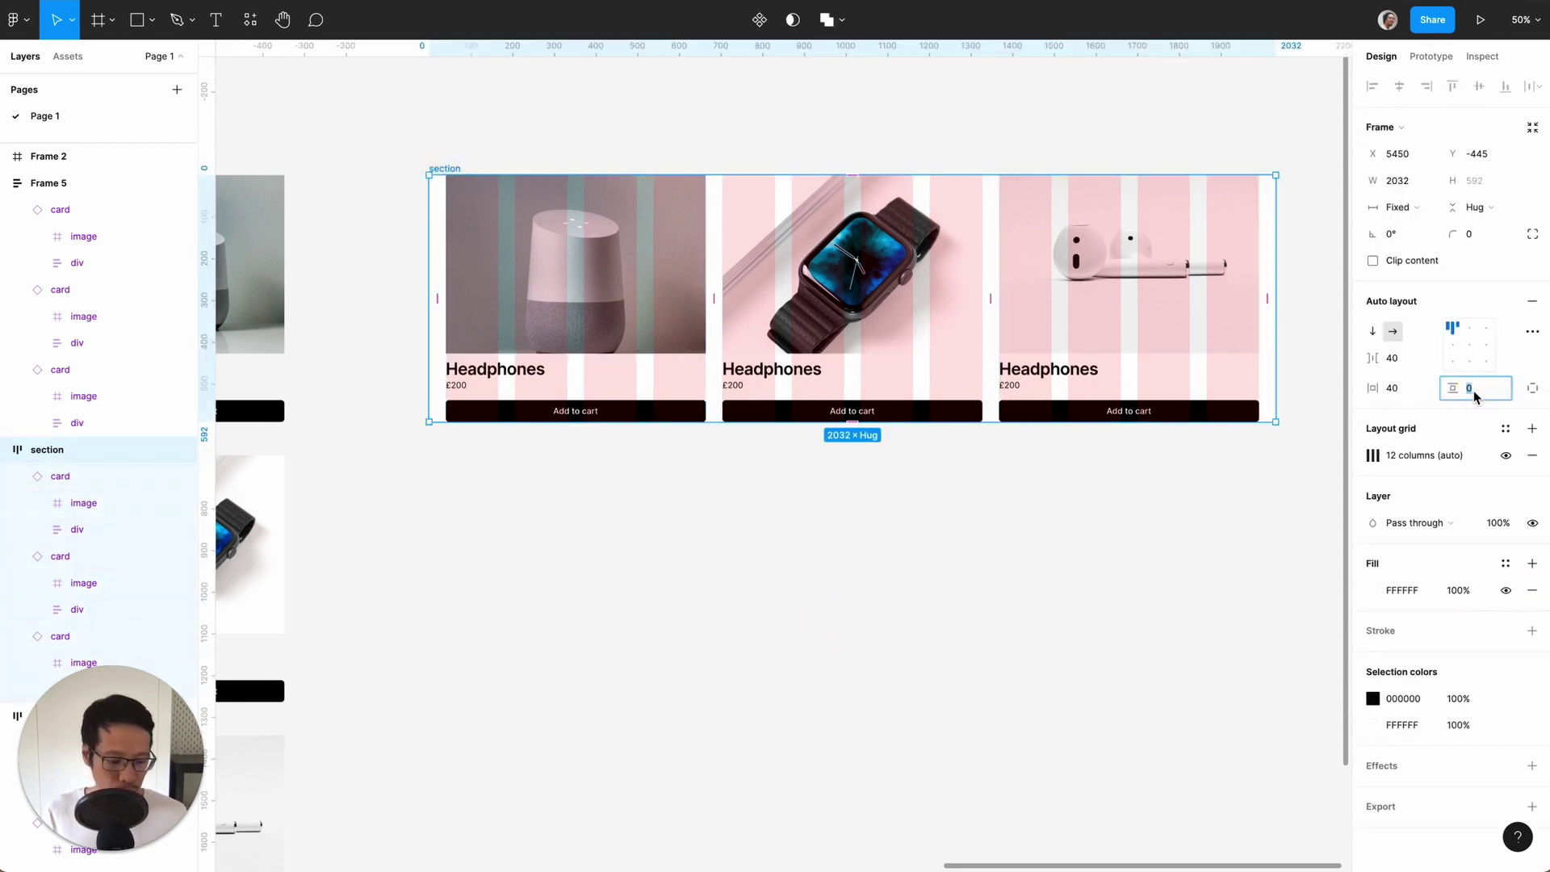
pyautogui.write('40')
pyautogui.press('Return')
pyautogui.click(971, 605)
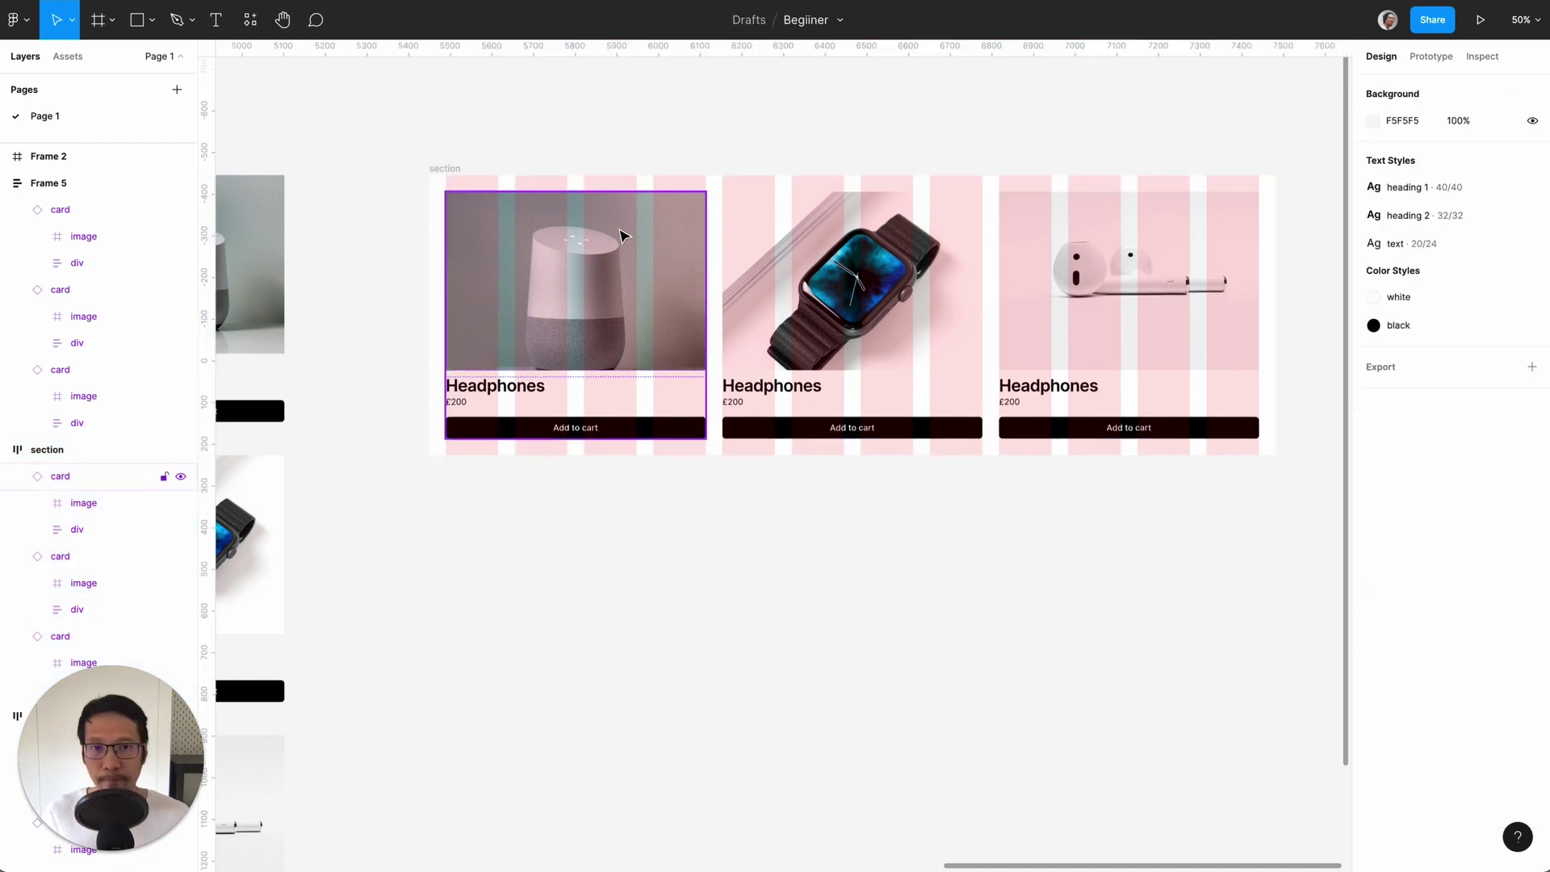
pyautogui.click(449, 168)
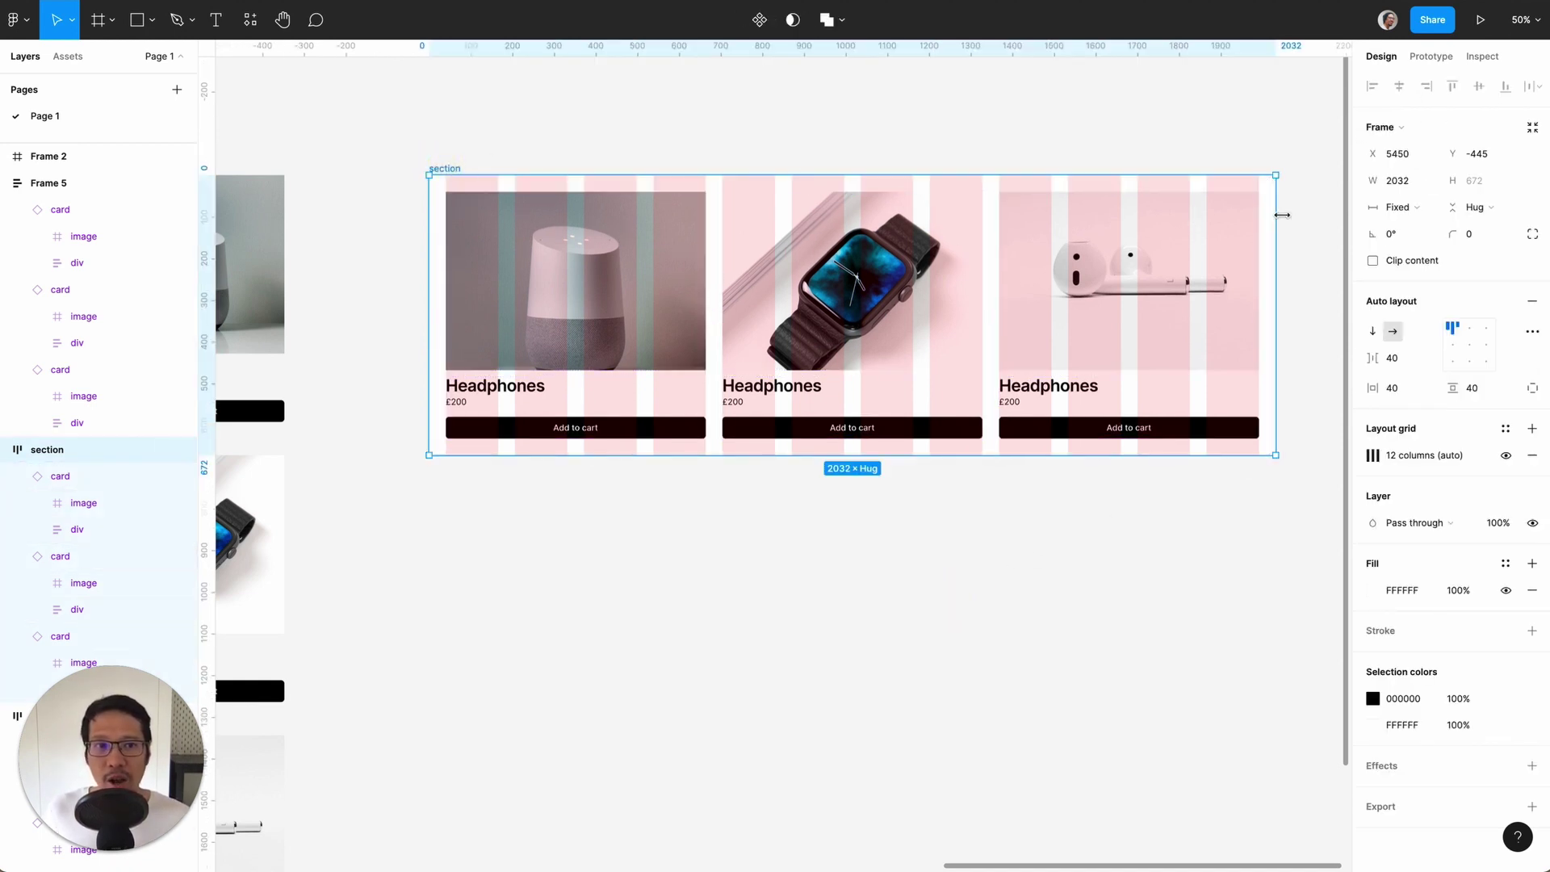
pyautogui.moveTo(1275, 215)
pyautogui.mouseDown()
pyautogui.moveTo(1076, 217)
pyautogui.moveTo(1256, 215)
pyautogui.mouseUp()
pyautogui.click(832, 565)
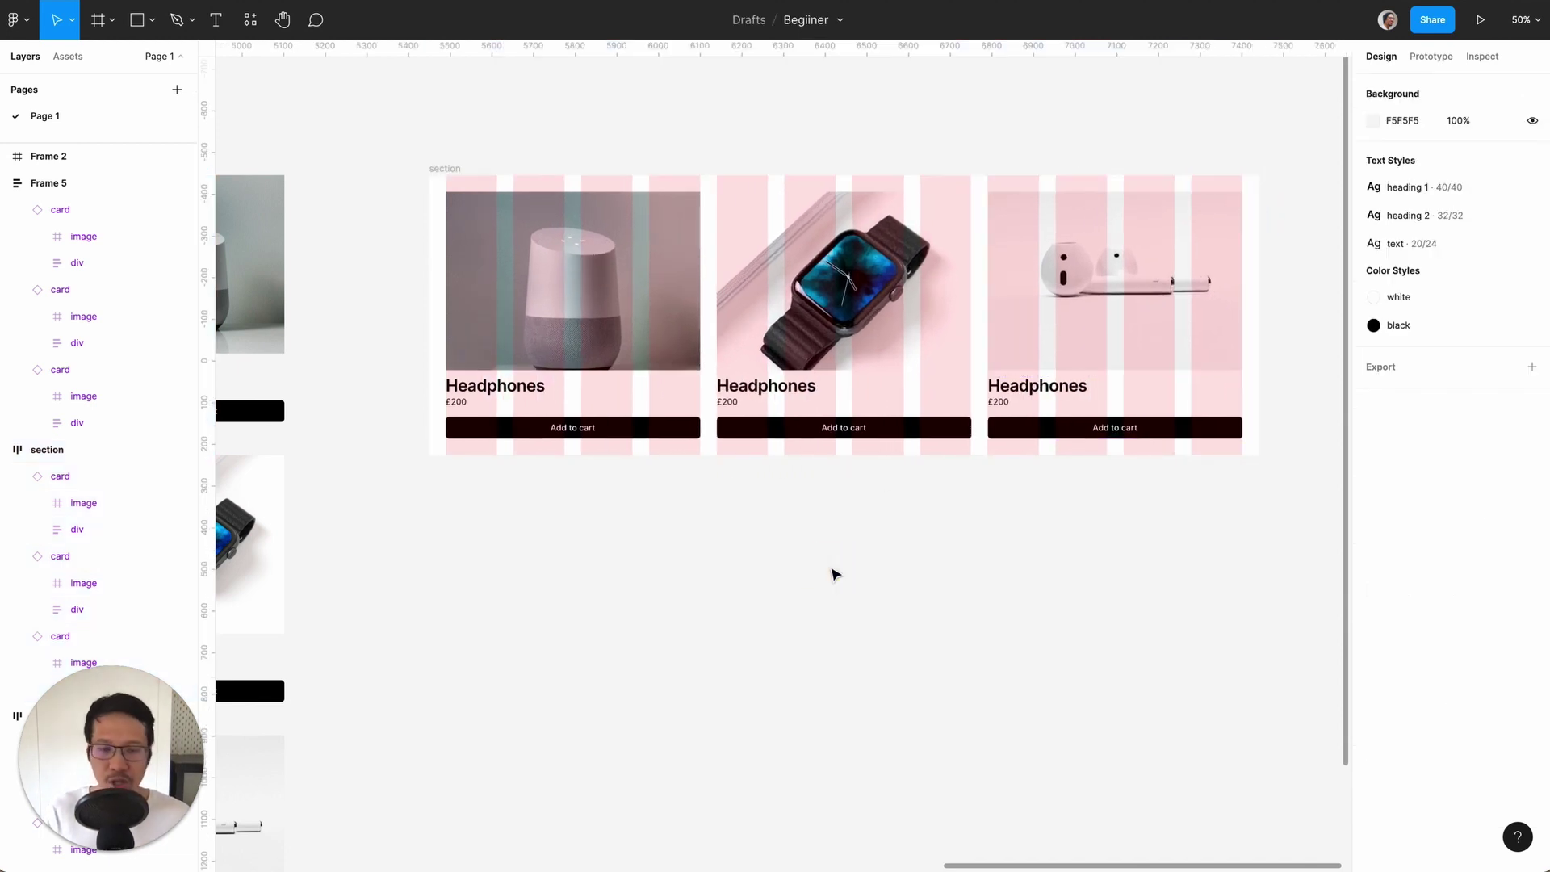
pyautogui.click(445, 167)
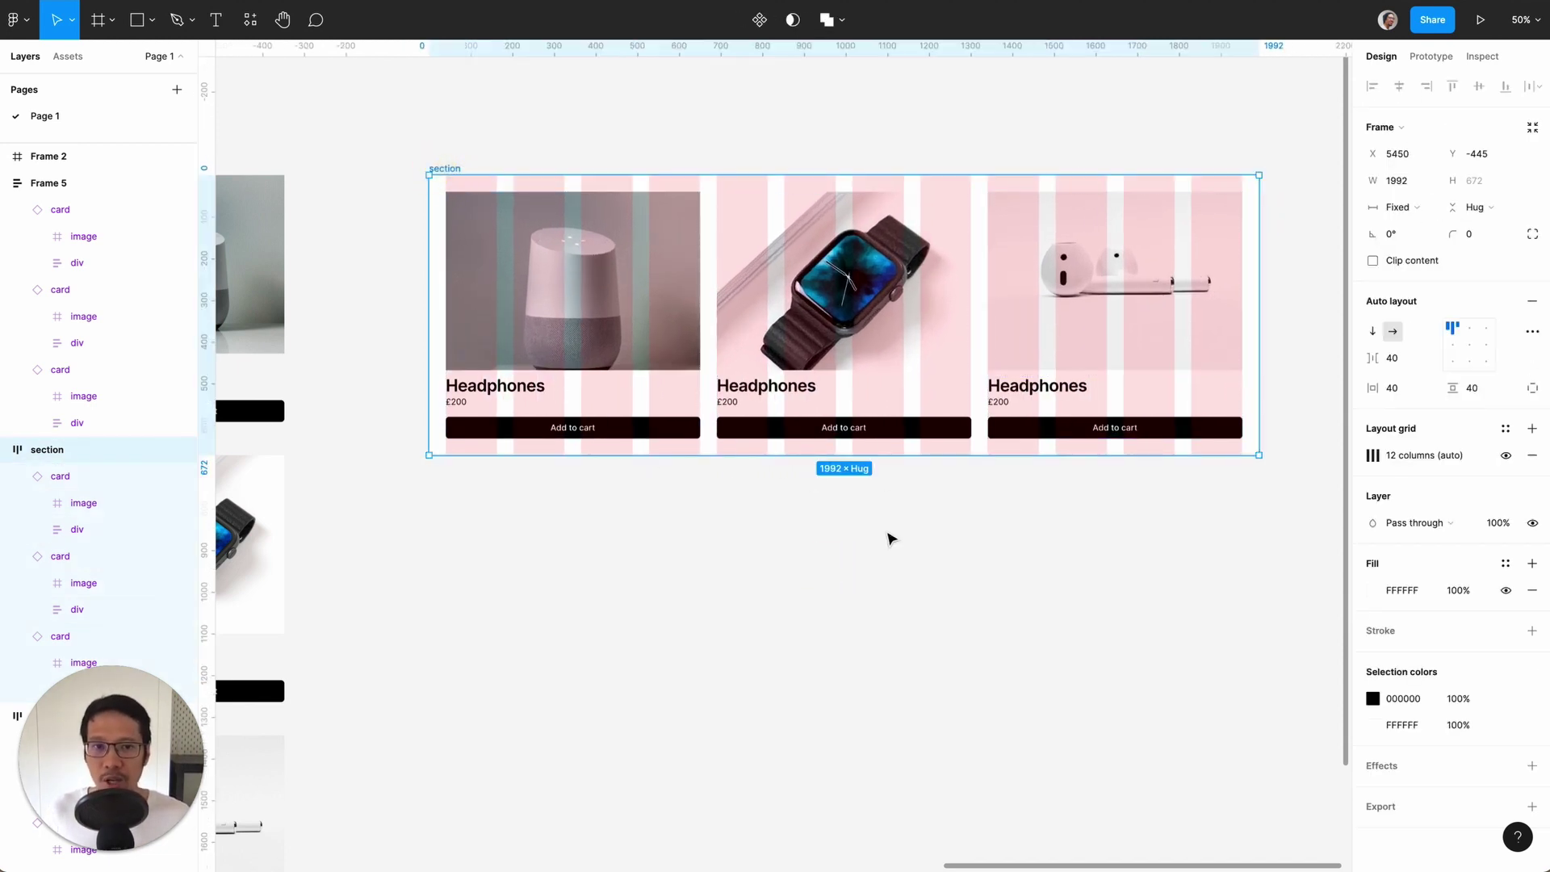
# - Duplicate the section, delete its third card, and resize it to 1766 wide
pyautogui.hotkey('ctrl', 'd')
pyautogui.click(1074, 366)
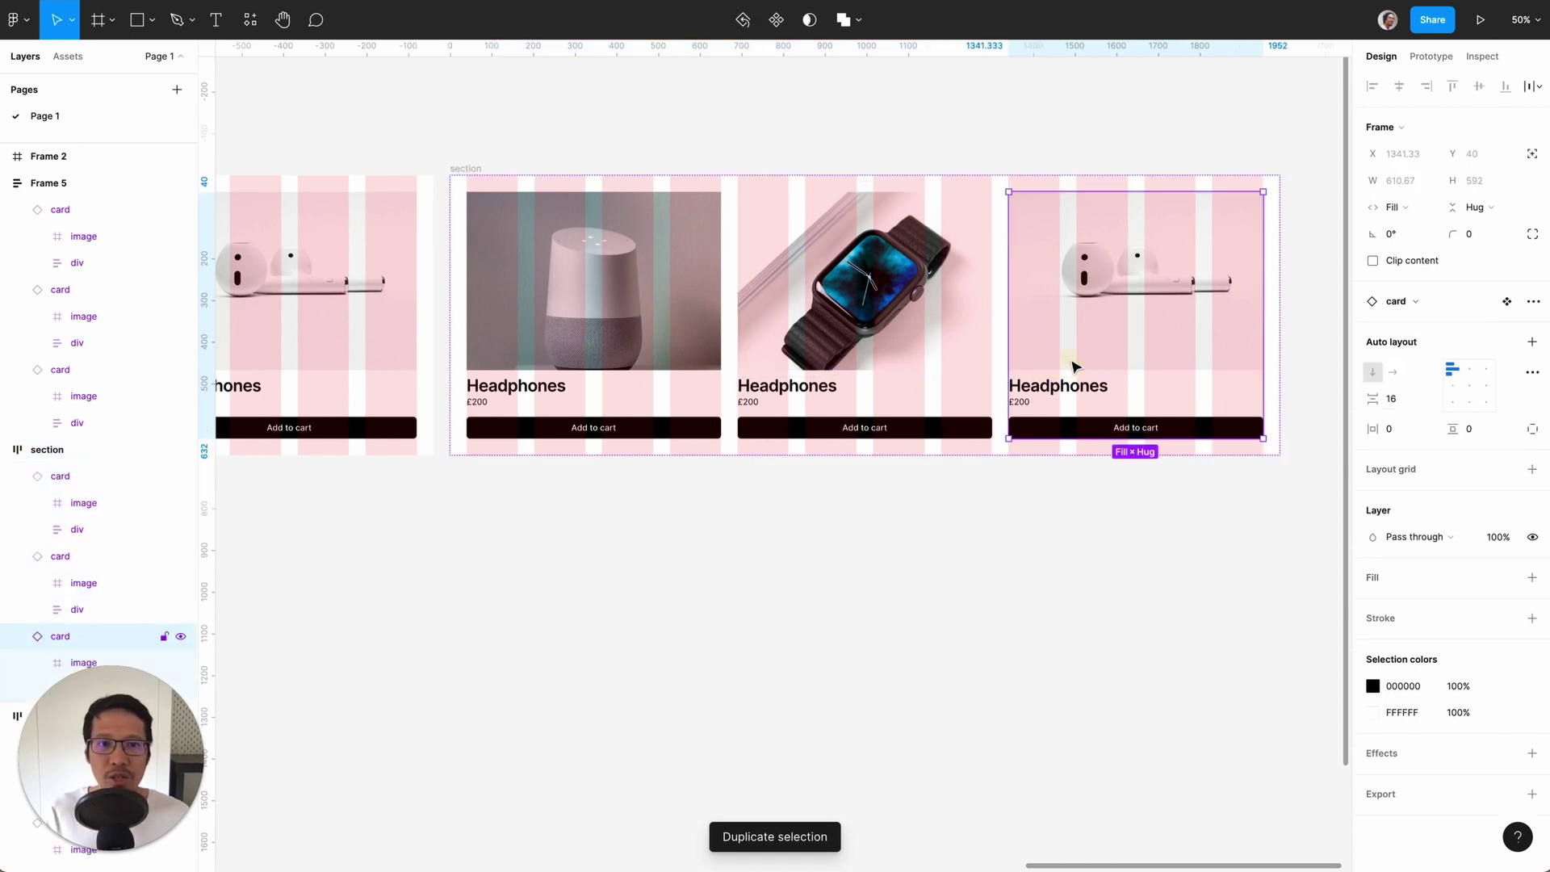
pyautogui.press('Delete')
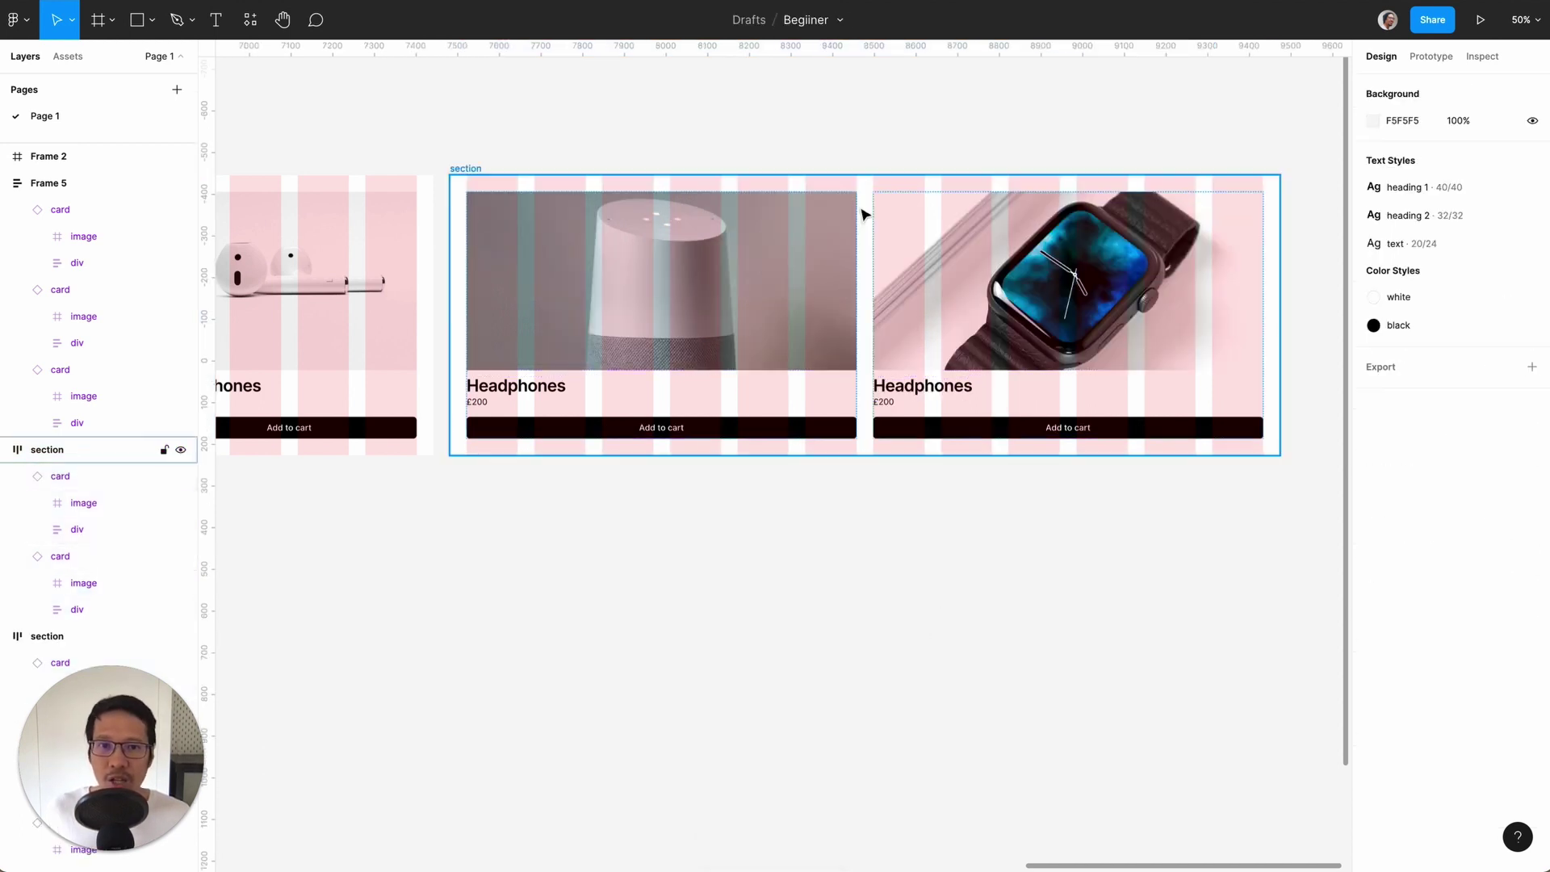
pyautogui.click(464, 168)
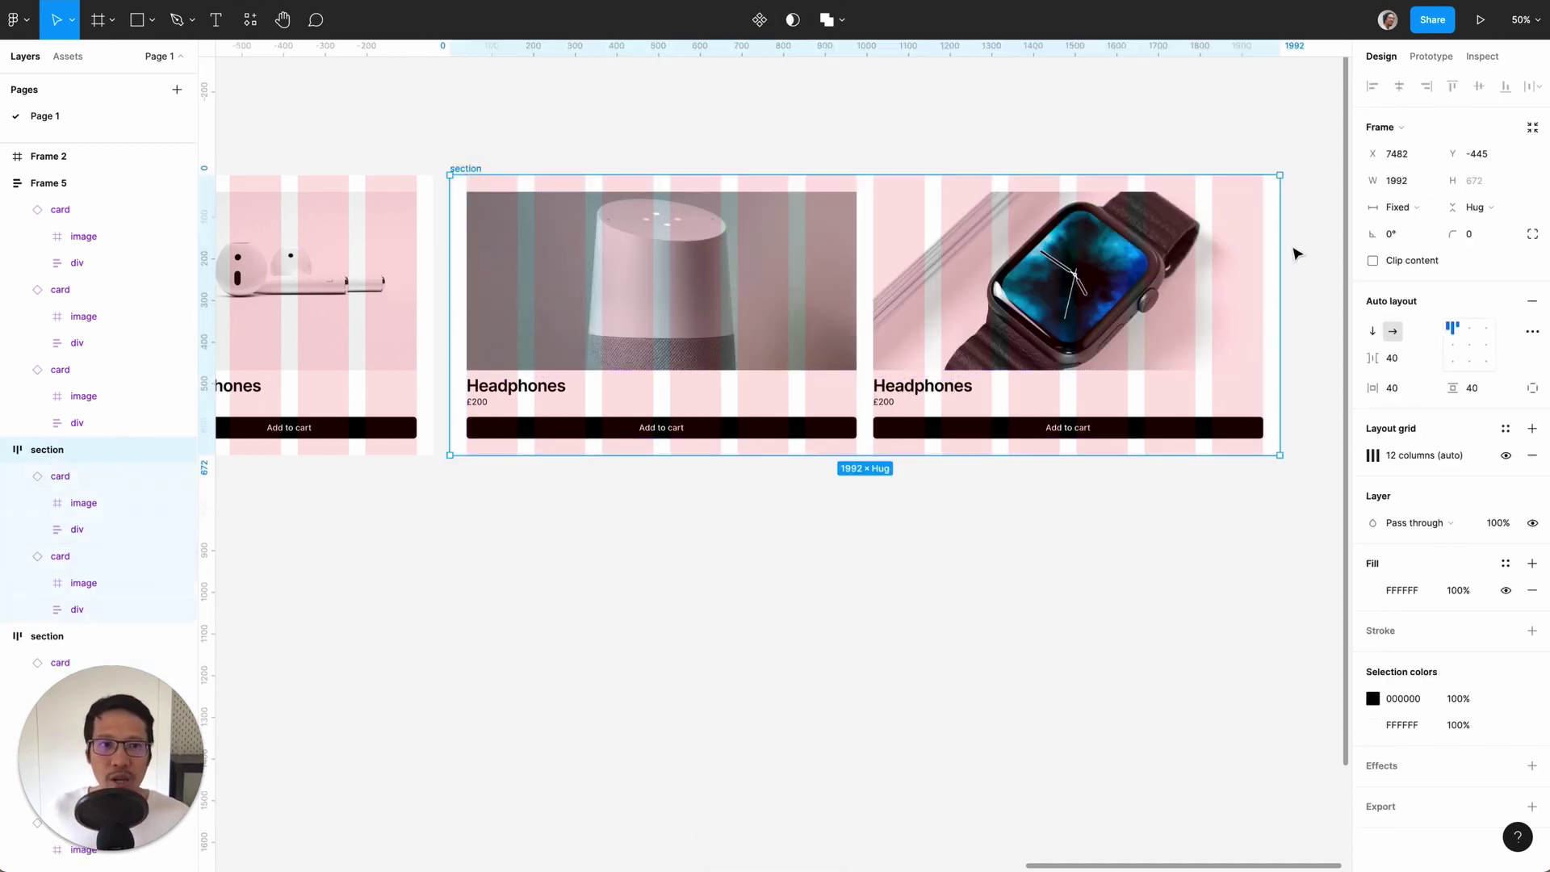
pyautogui.moveTo(1282, 245); pyautogui.dragTo(1186, 253)
# - Duplicate the two-card section and copy its middle card to build the four-card row
pyautogui.hotkey('ctrl', 'd')
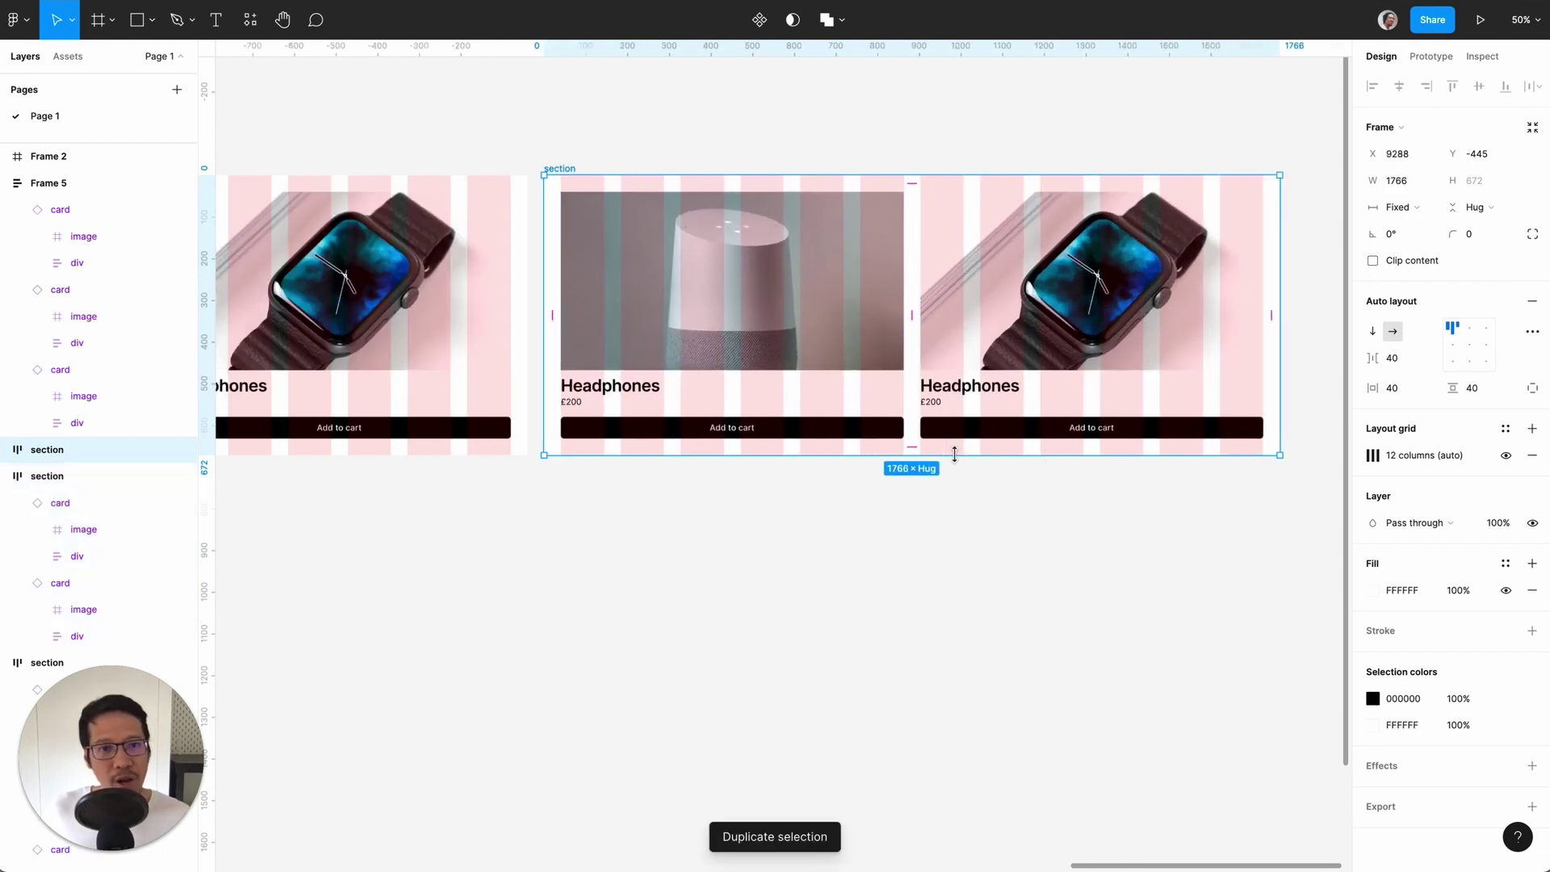
pyautogui.click(852, 271)
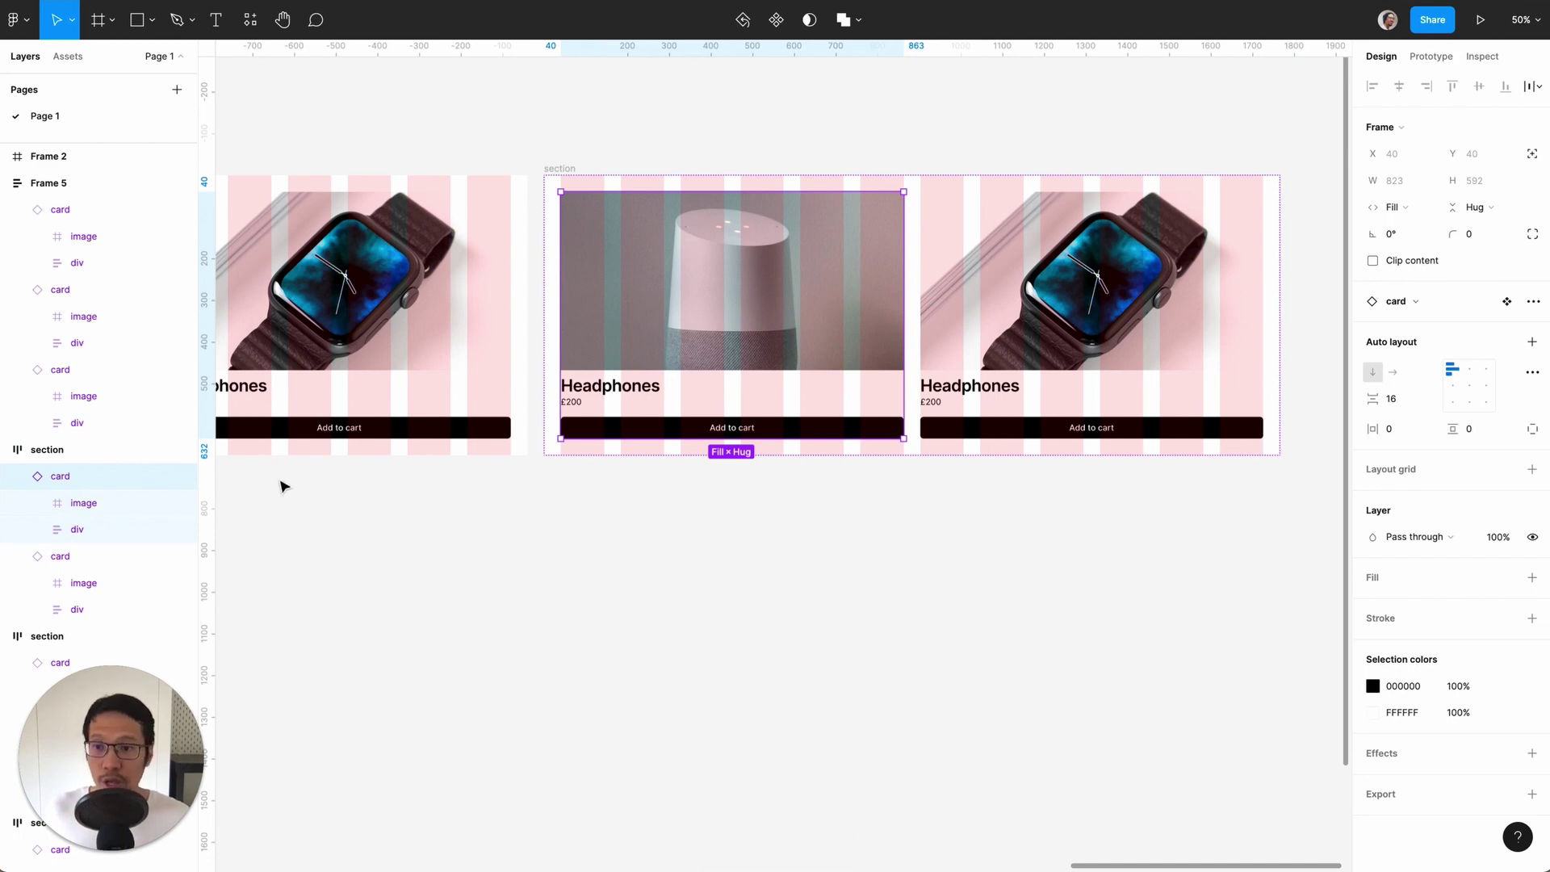
pyautogui.hotkey('ctrl', 'd')
pyautogui.hotkey('ctrl', 'd')
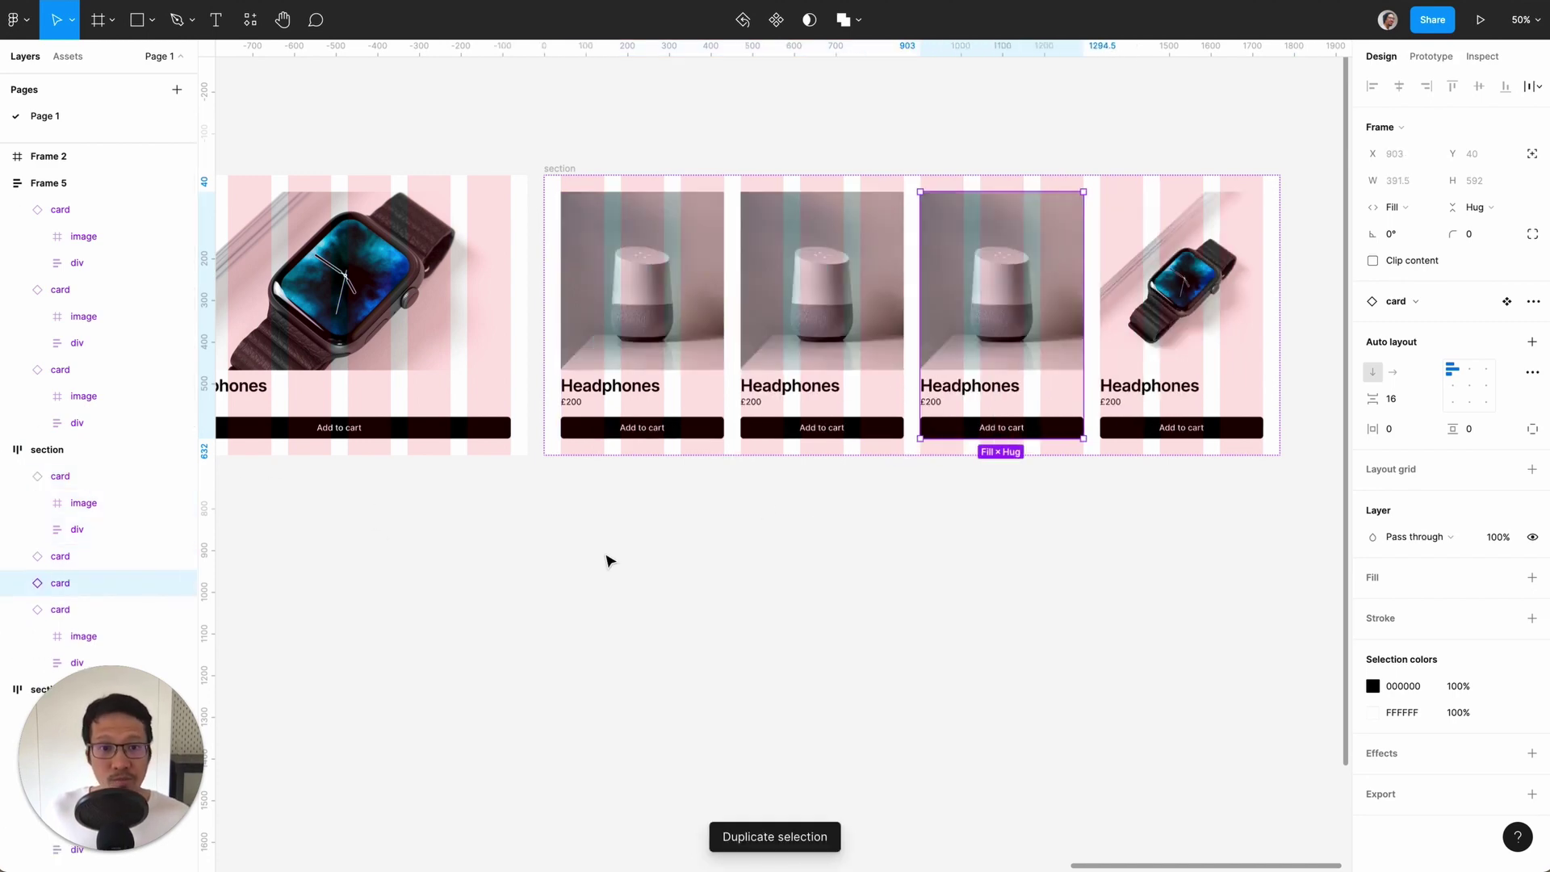
pyautogui.click(607, 557)
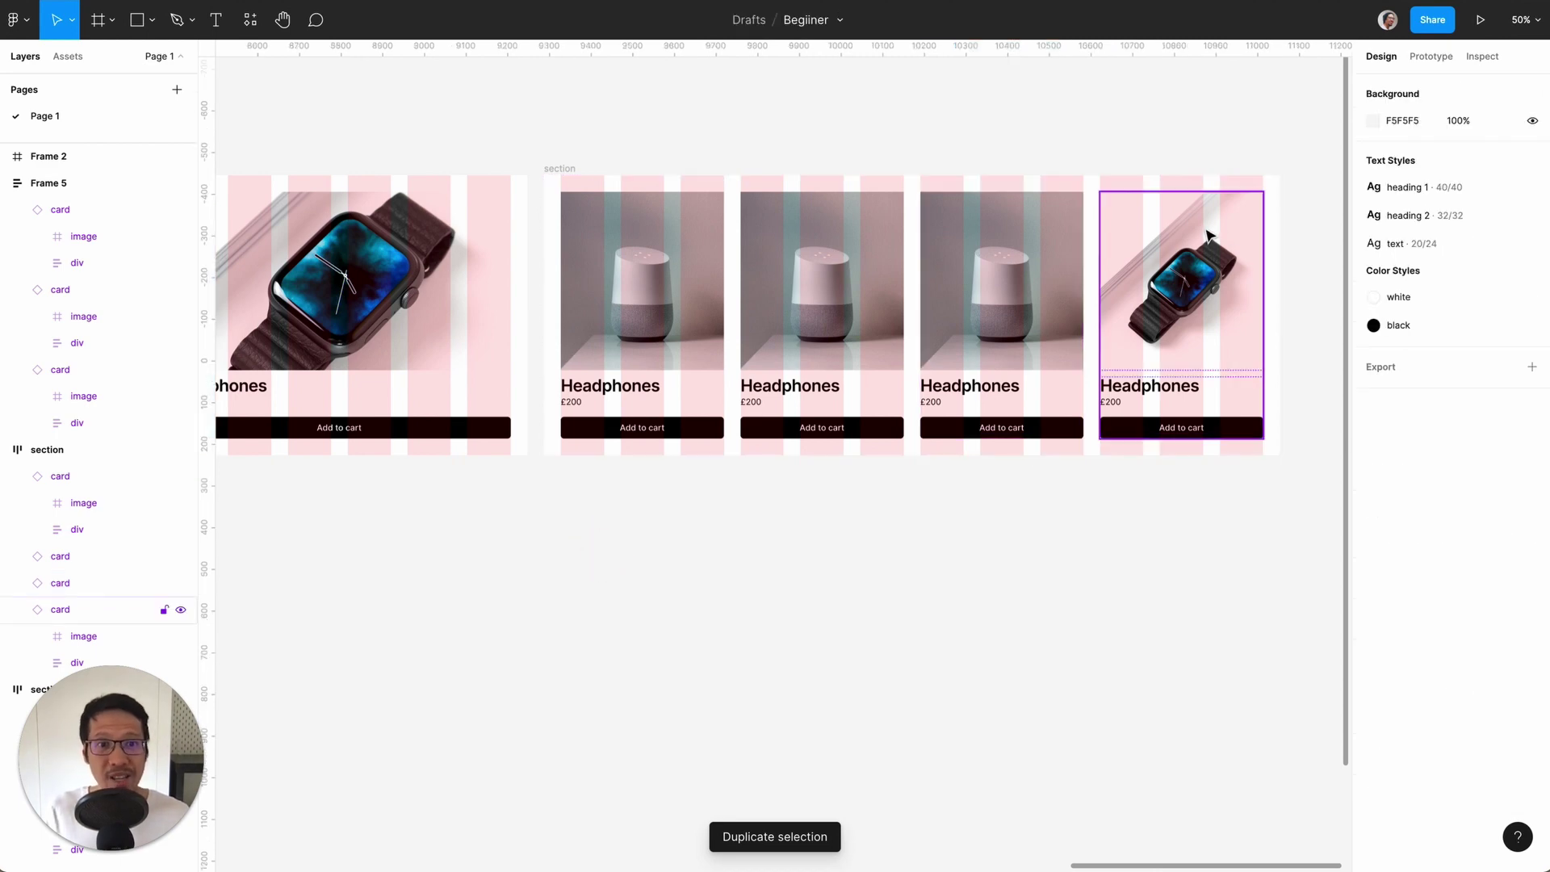
pyautogui.click(552, 169)
pyautogui.click(950, 602)
pyautogui.press('-')
pyautogui.hscroll(-10, 952, 605)
pyautogui.hscroll(-8, 952, 605)
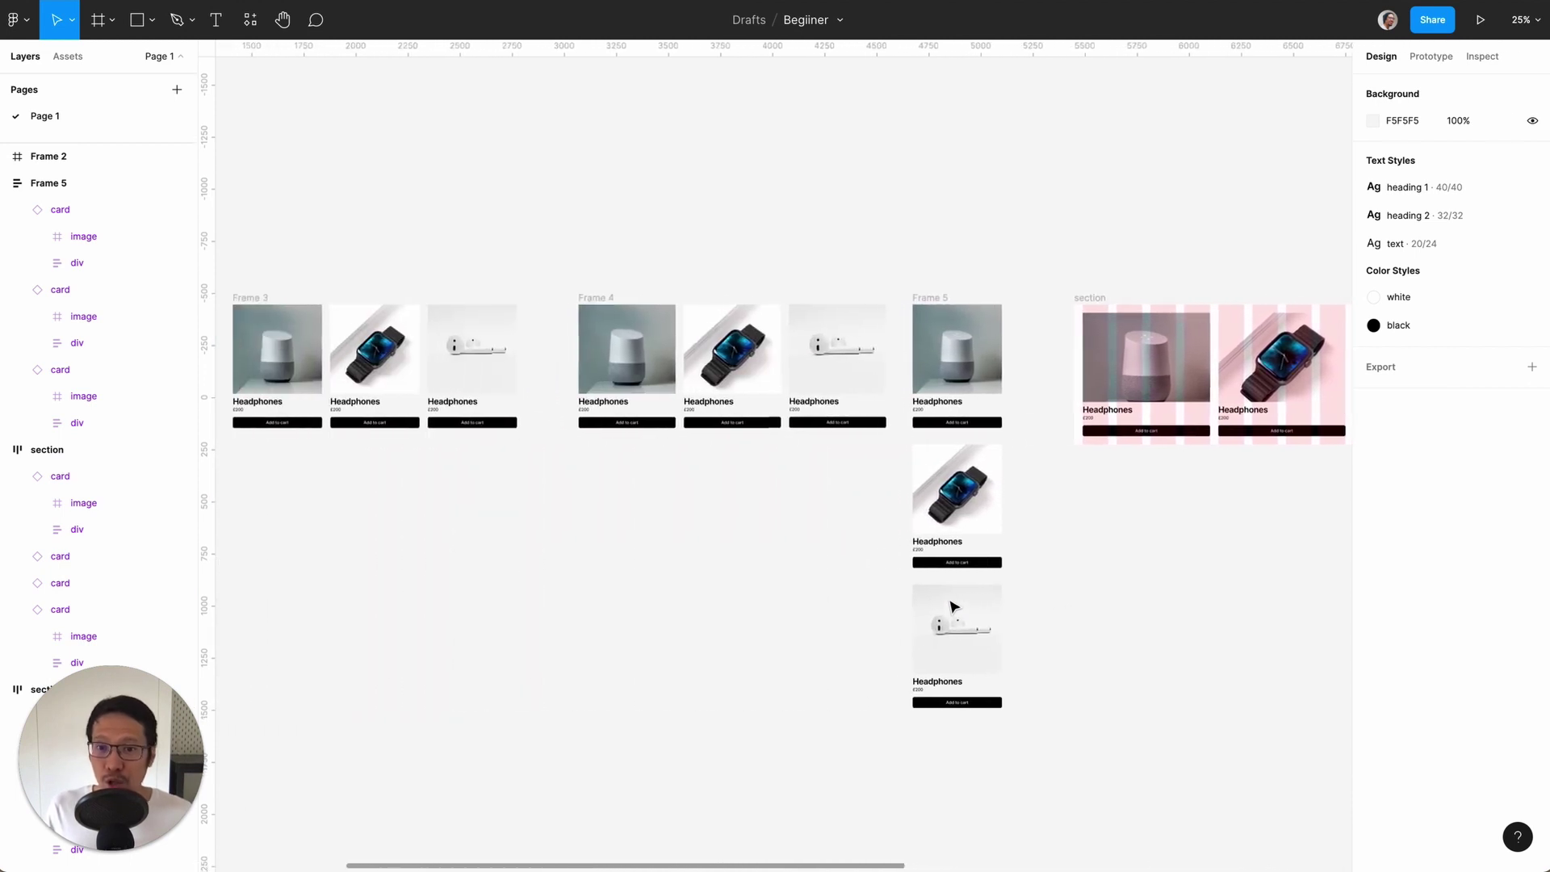
pyautogui.hscroll(14, 953, 605)
pyautogui.hscroll(1, 953, 606)
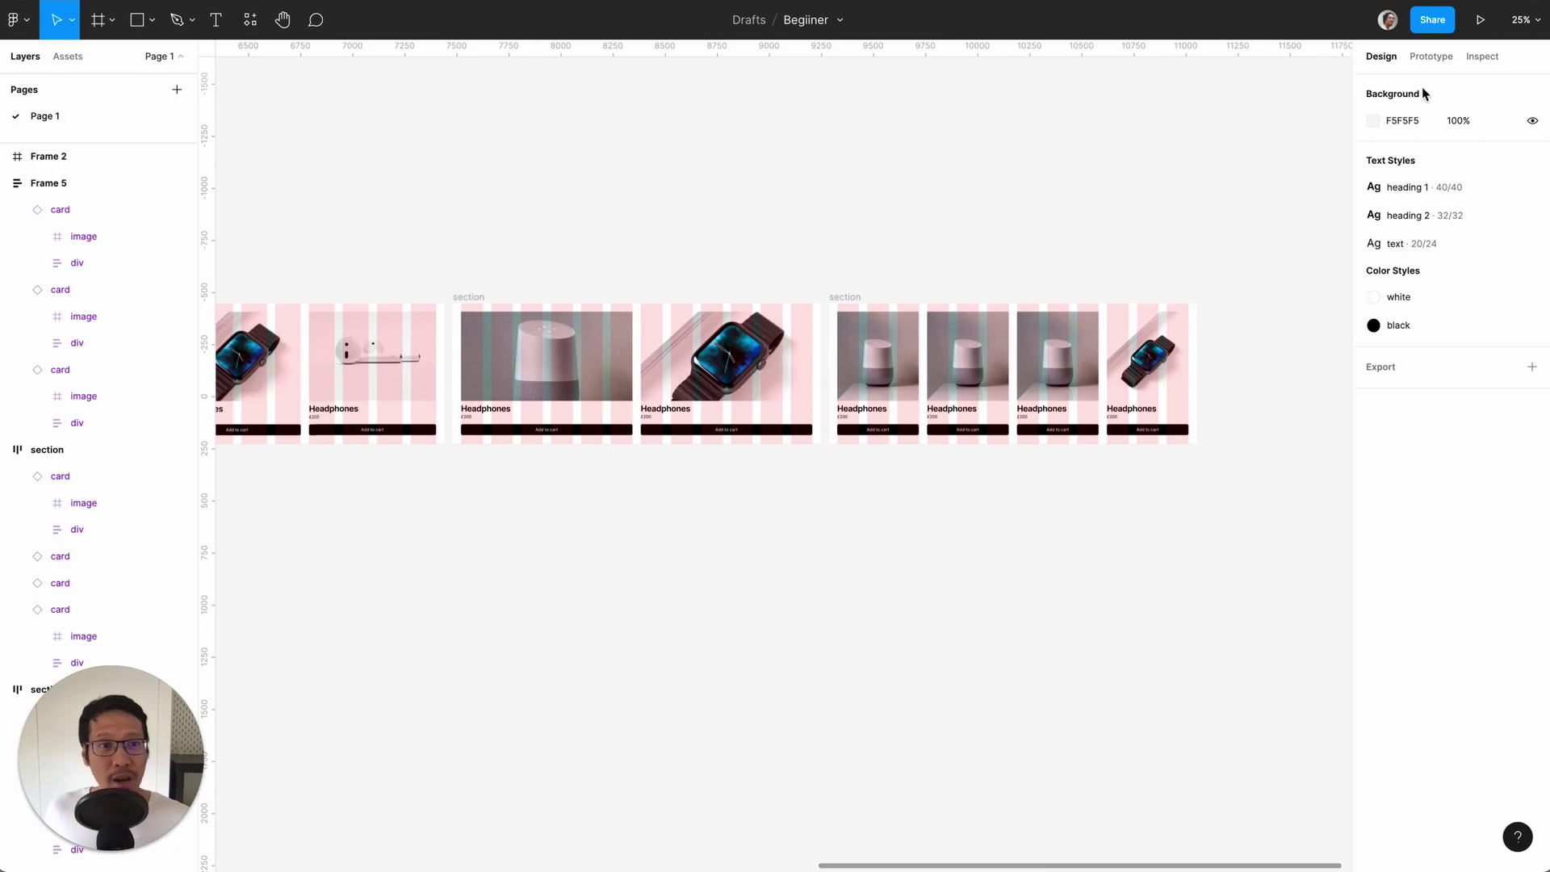
pyautogui.click(1432, 22)
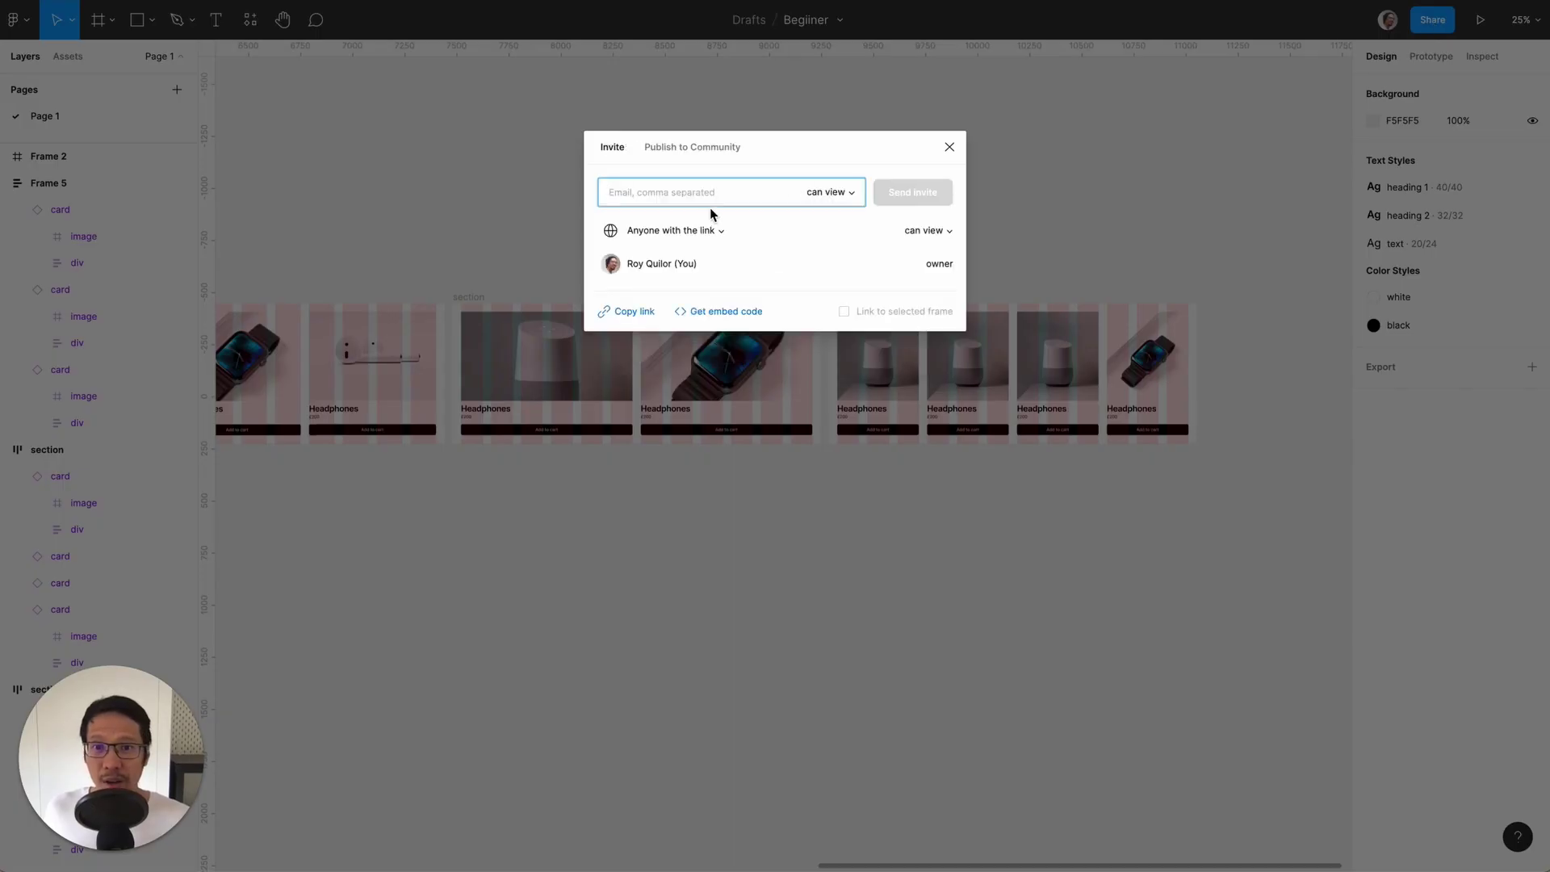
pyautogui.click(949, 146)
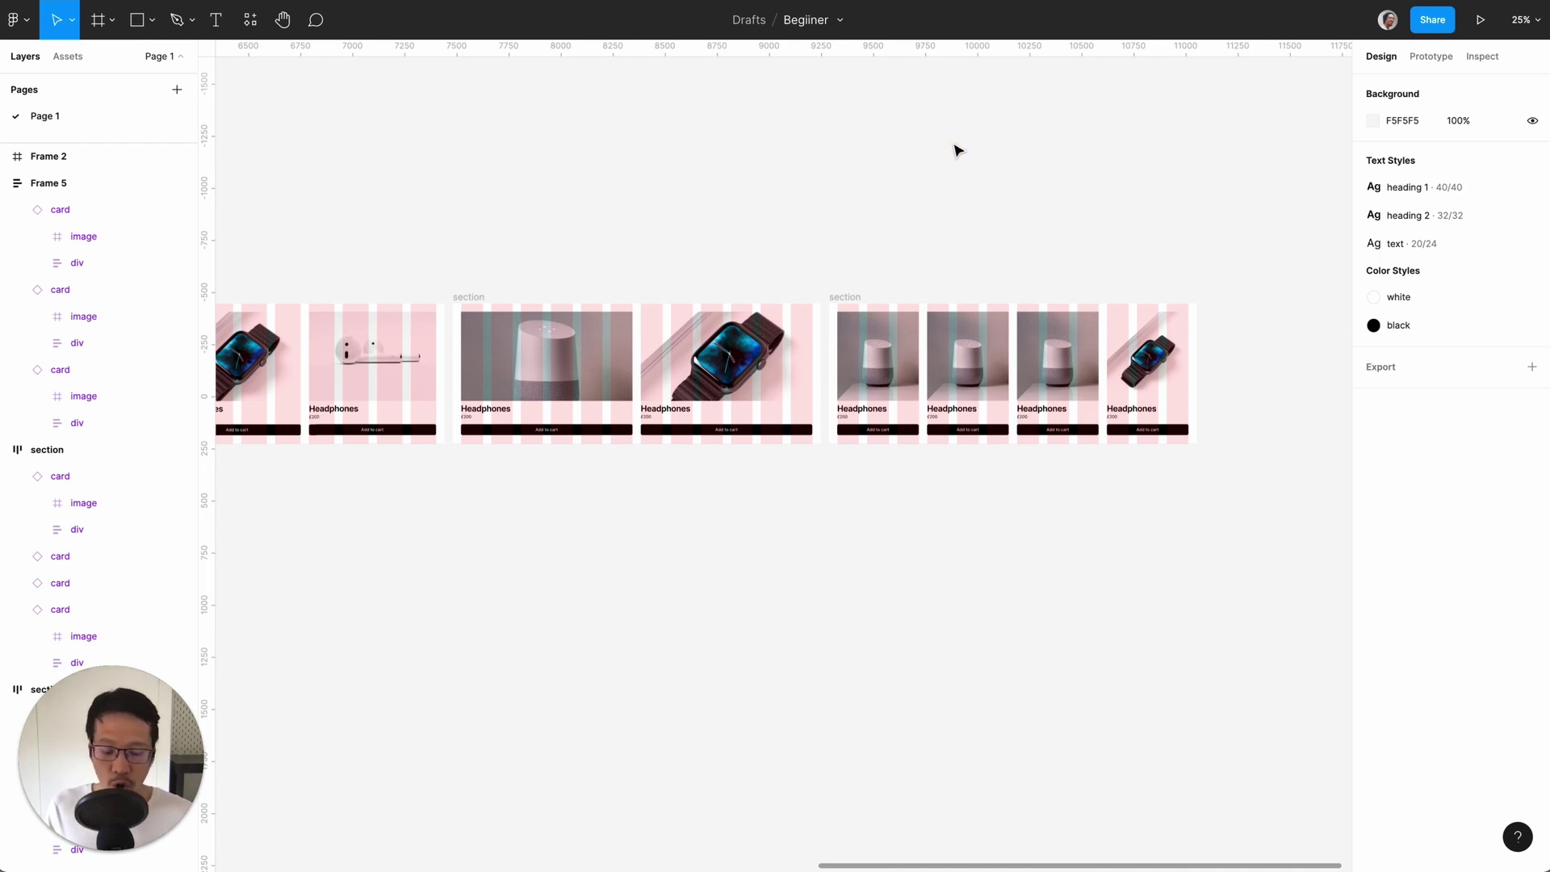
pyautogui.hscroll(-5, 958, 149)
pyautogui.scroll(5, 959, 148)
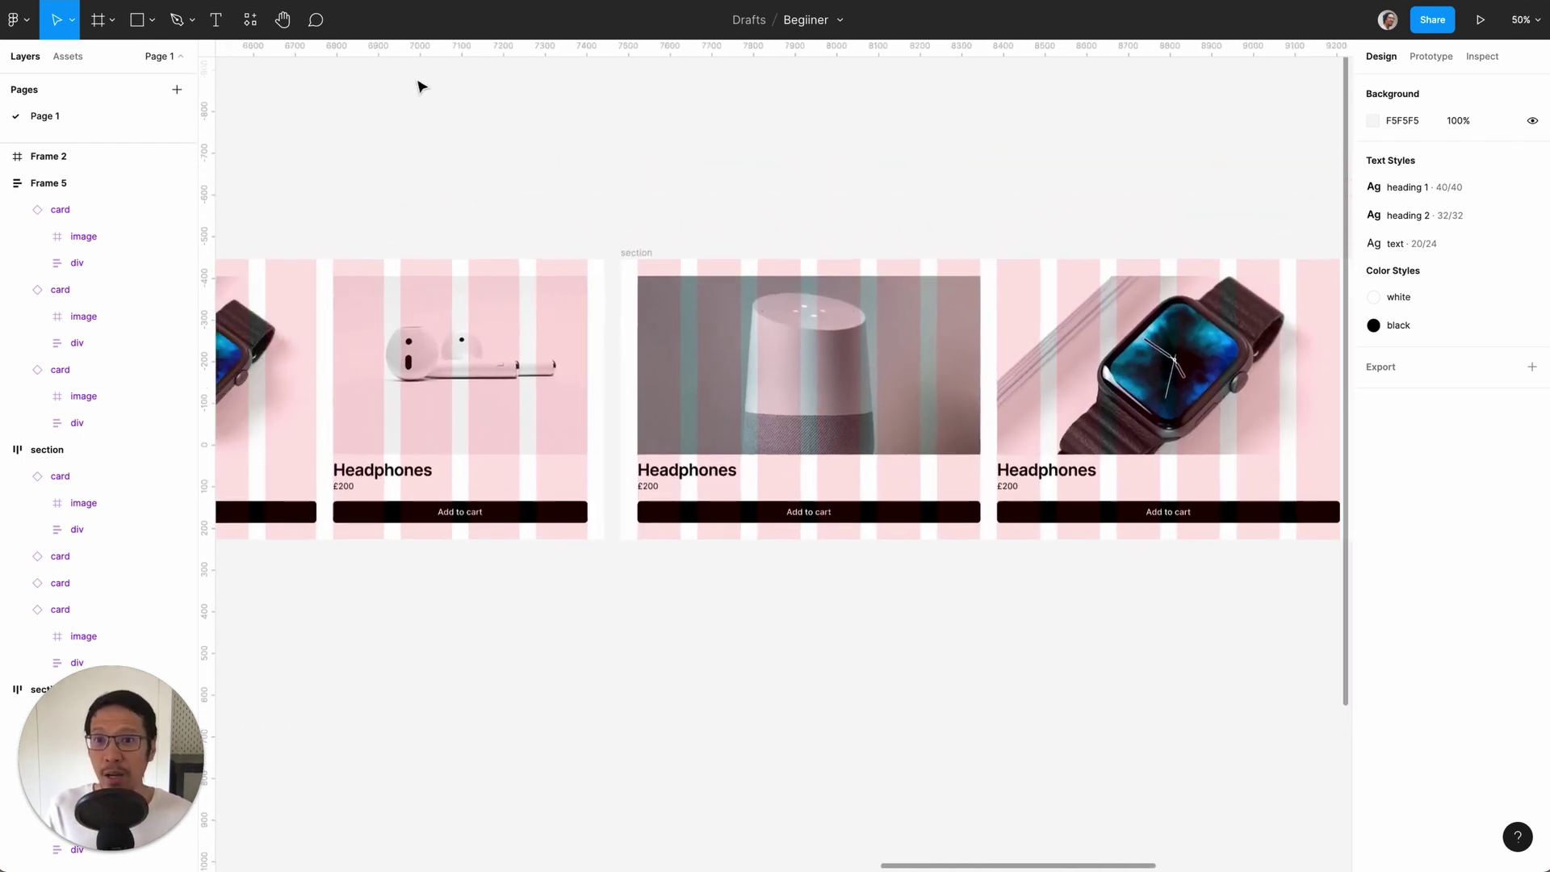
# - Pin the comment 'I like this layout' on the product section, then close its thread
pyautogui.click(316, 19)
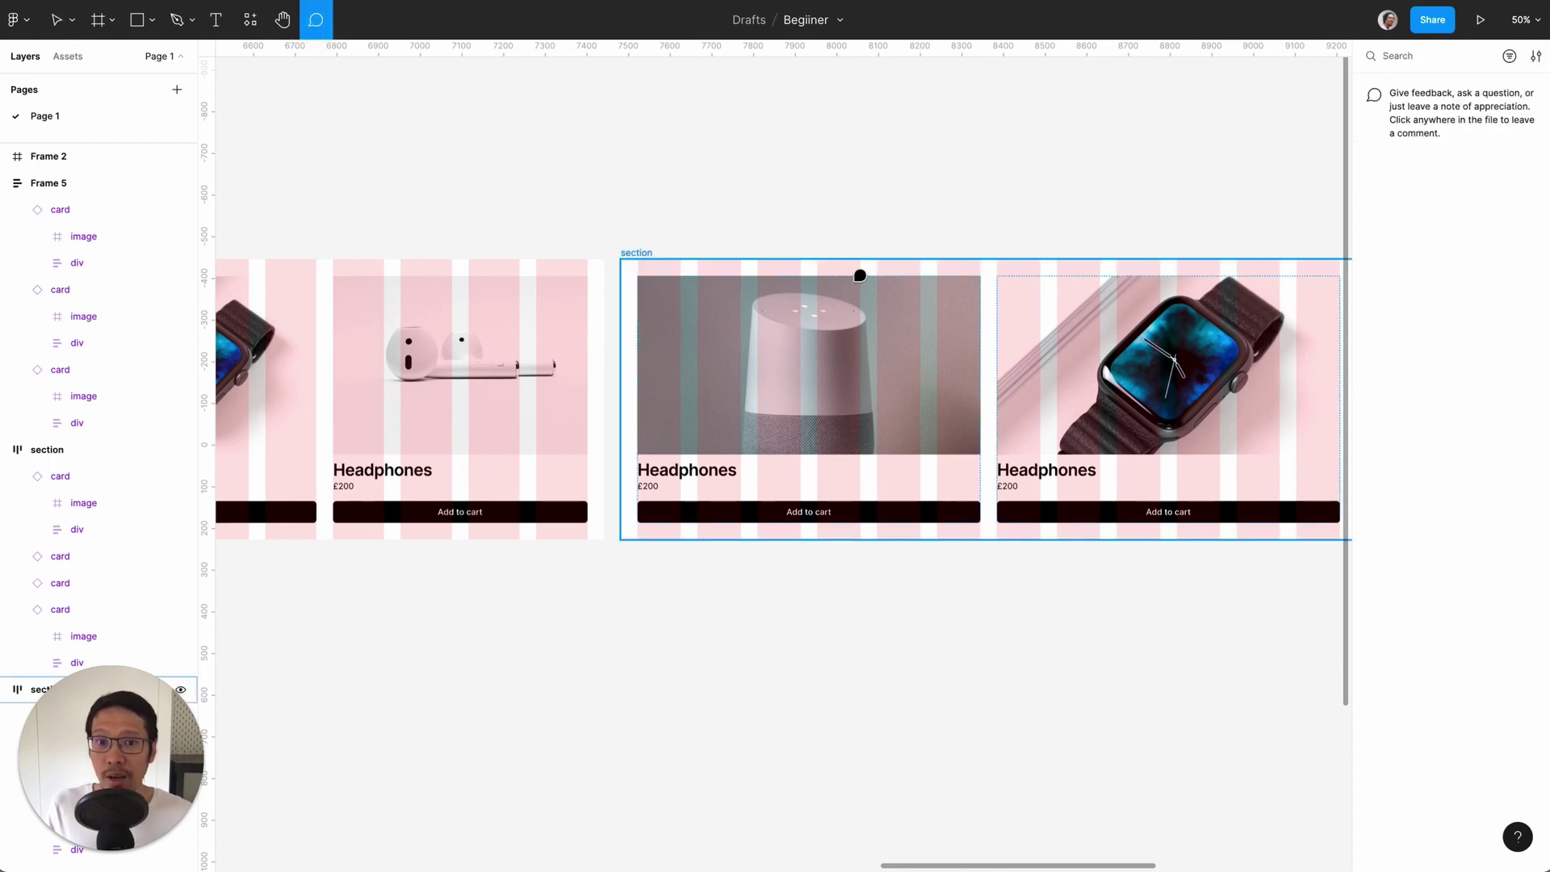
pyautogui.click(956, 290)
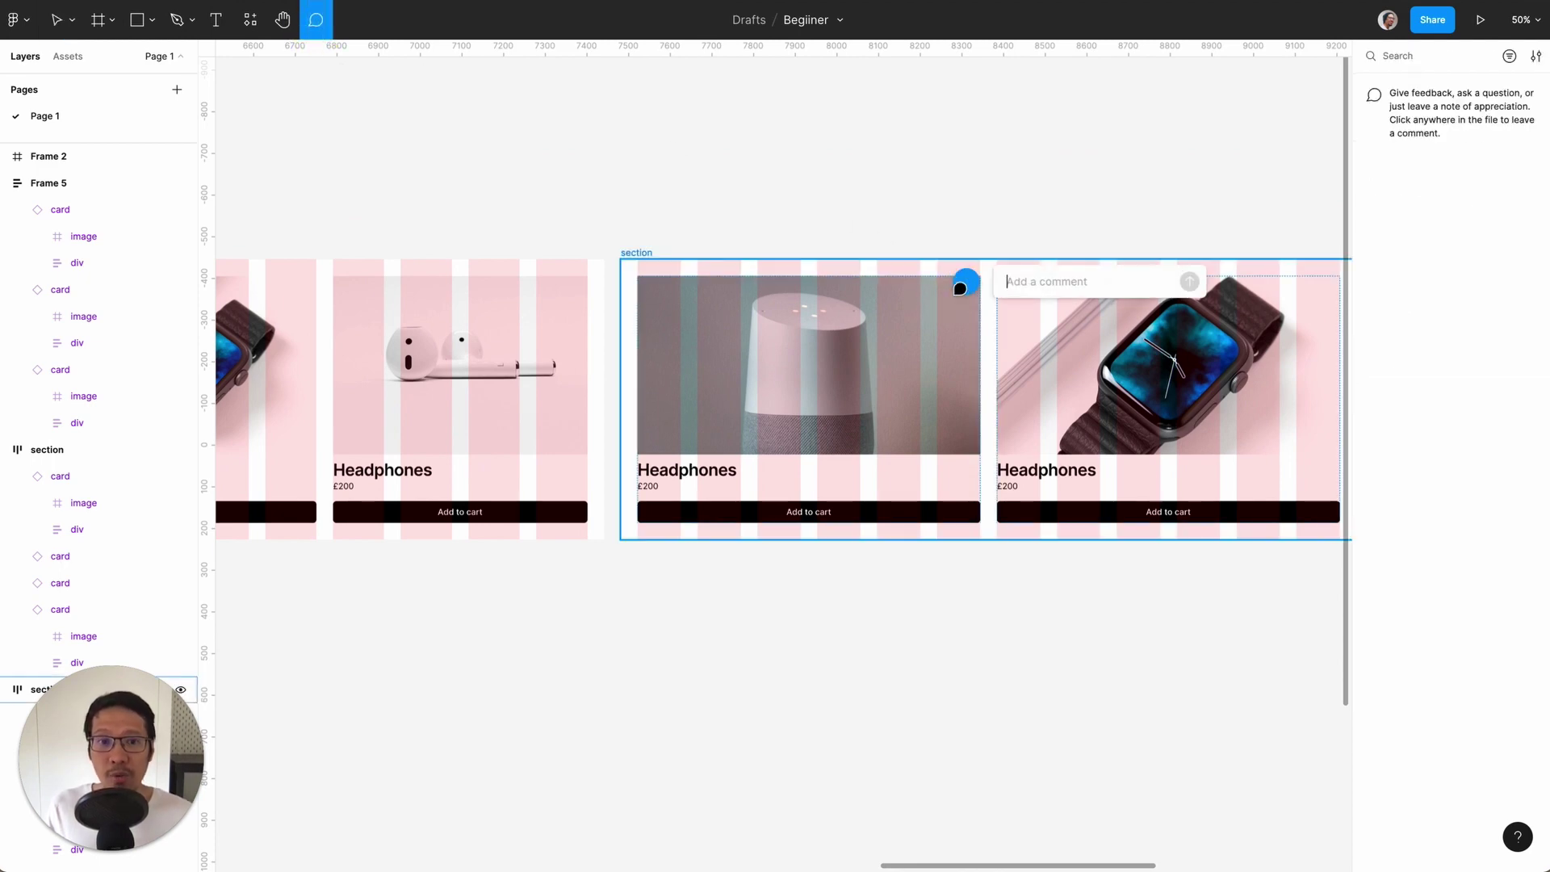
pyautogui.write('I')
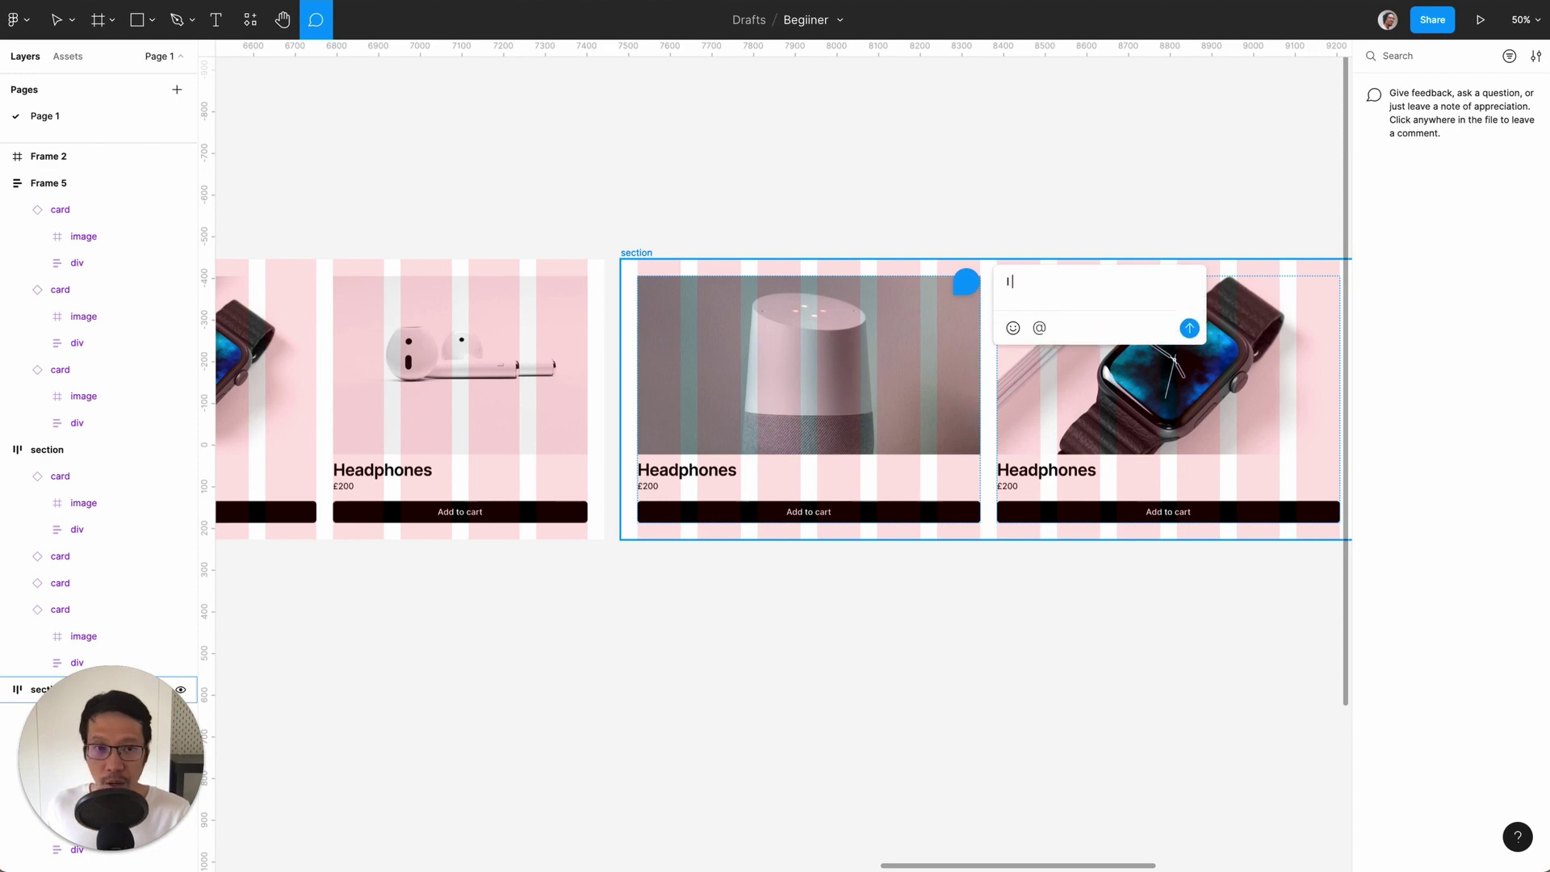
pyautogui.write(' like this layout')
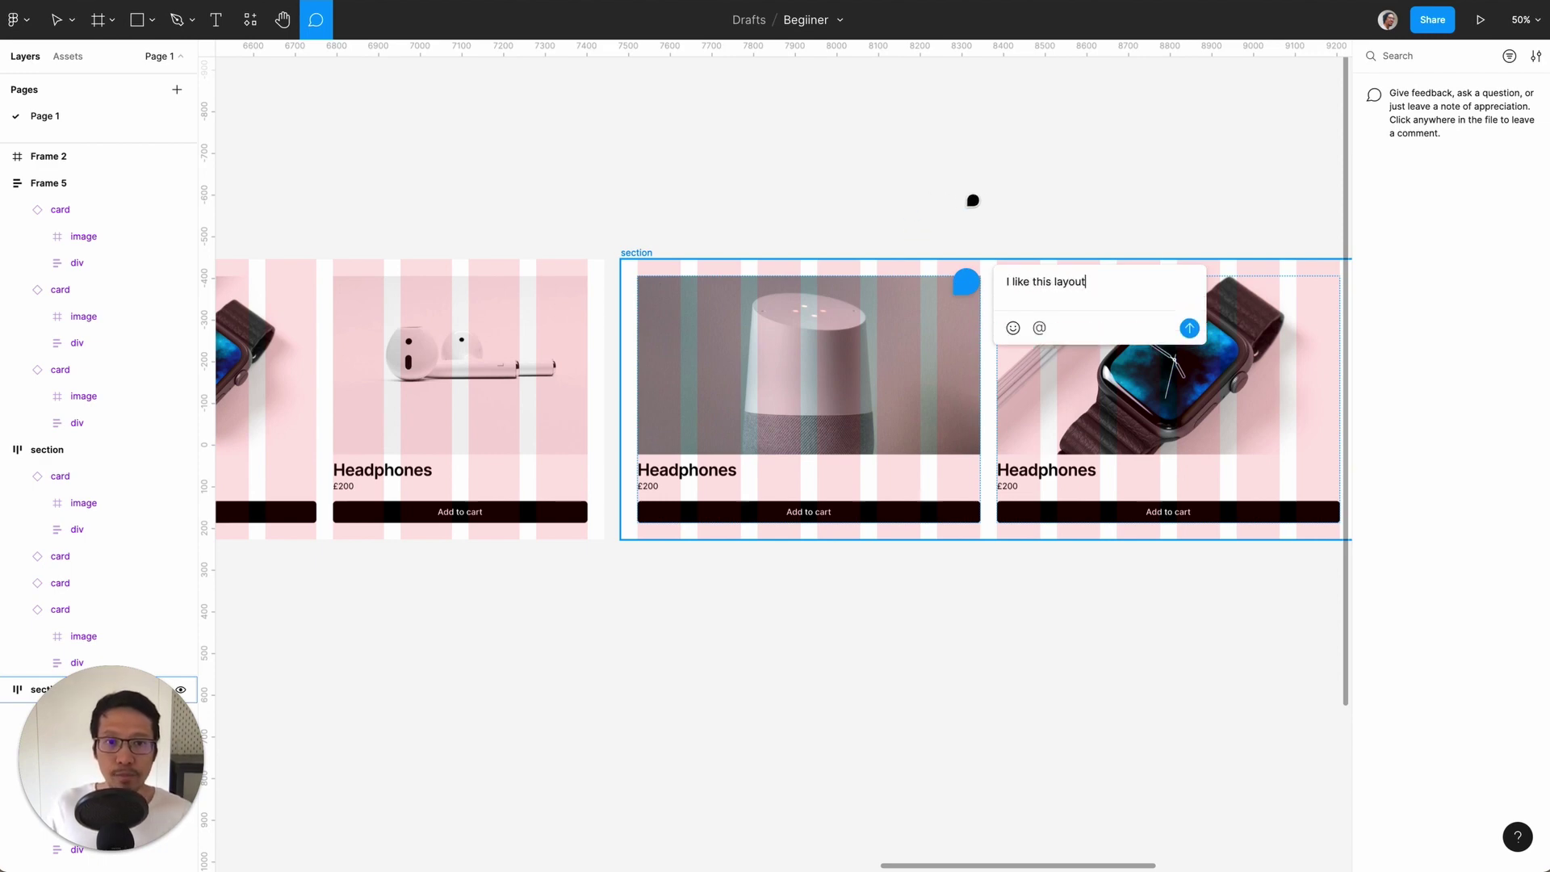
pyautogui.press('Return')
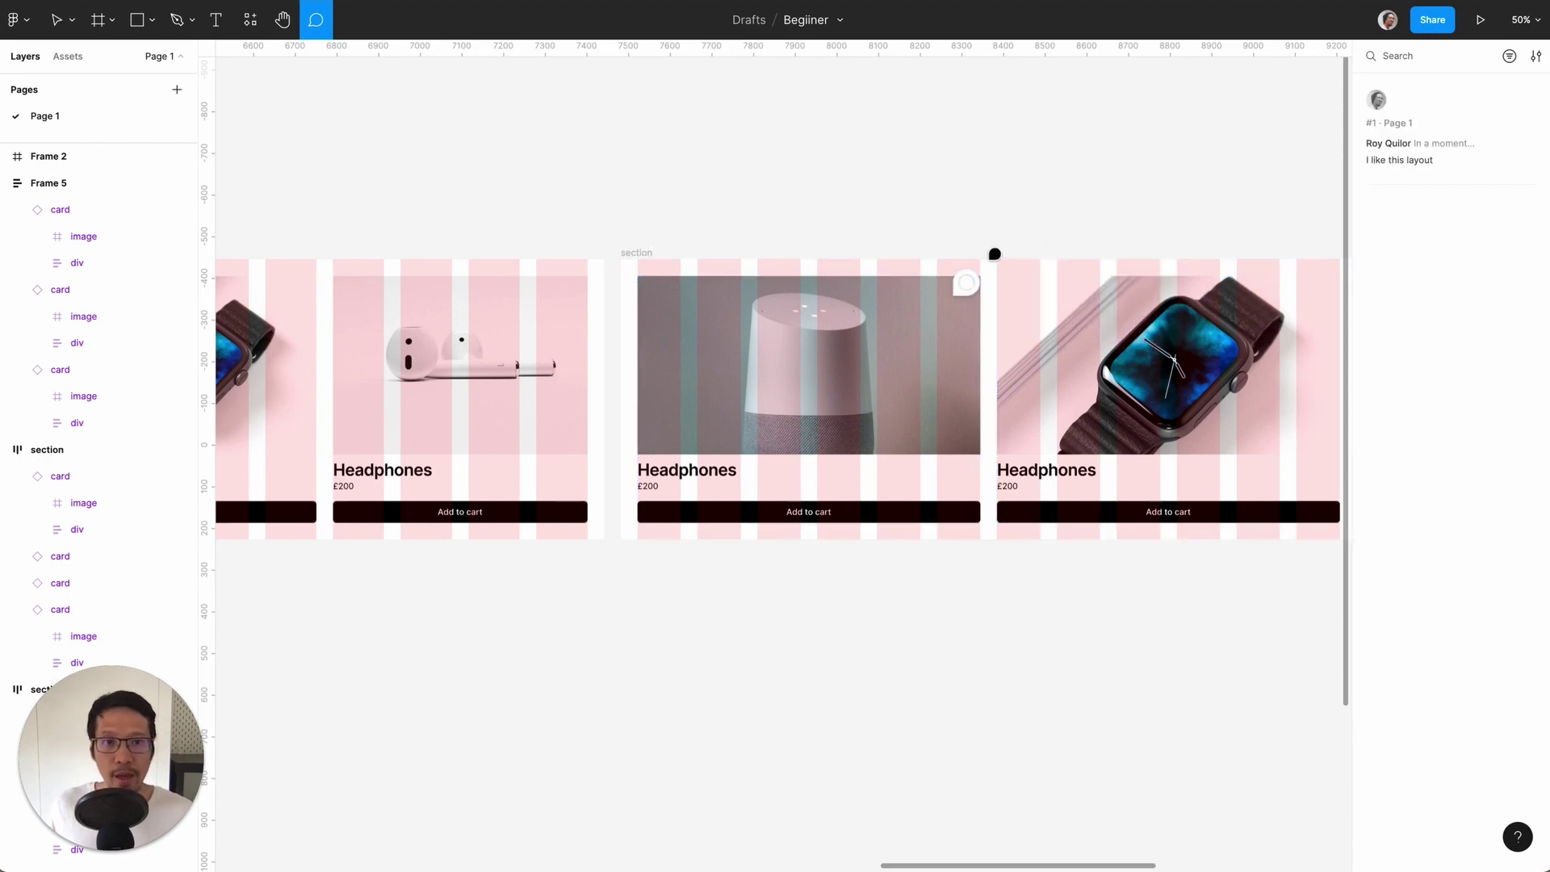
pyautogui.press('Escape')
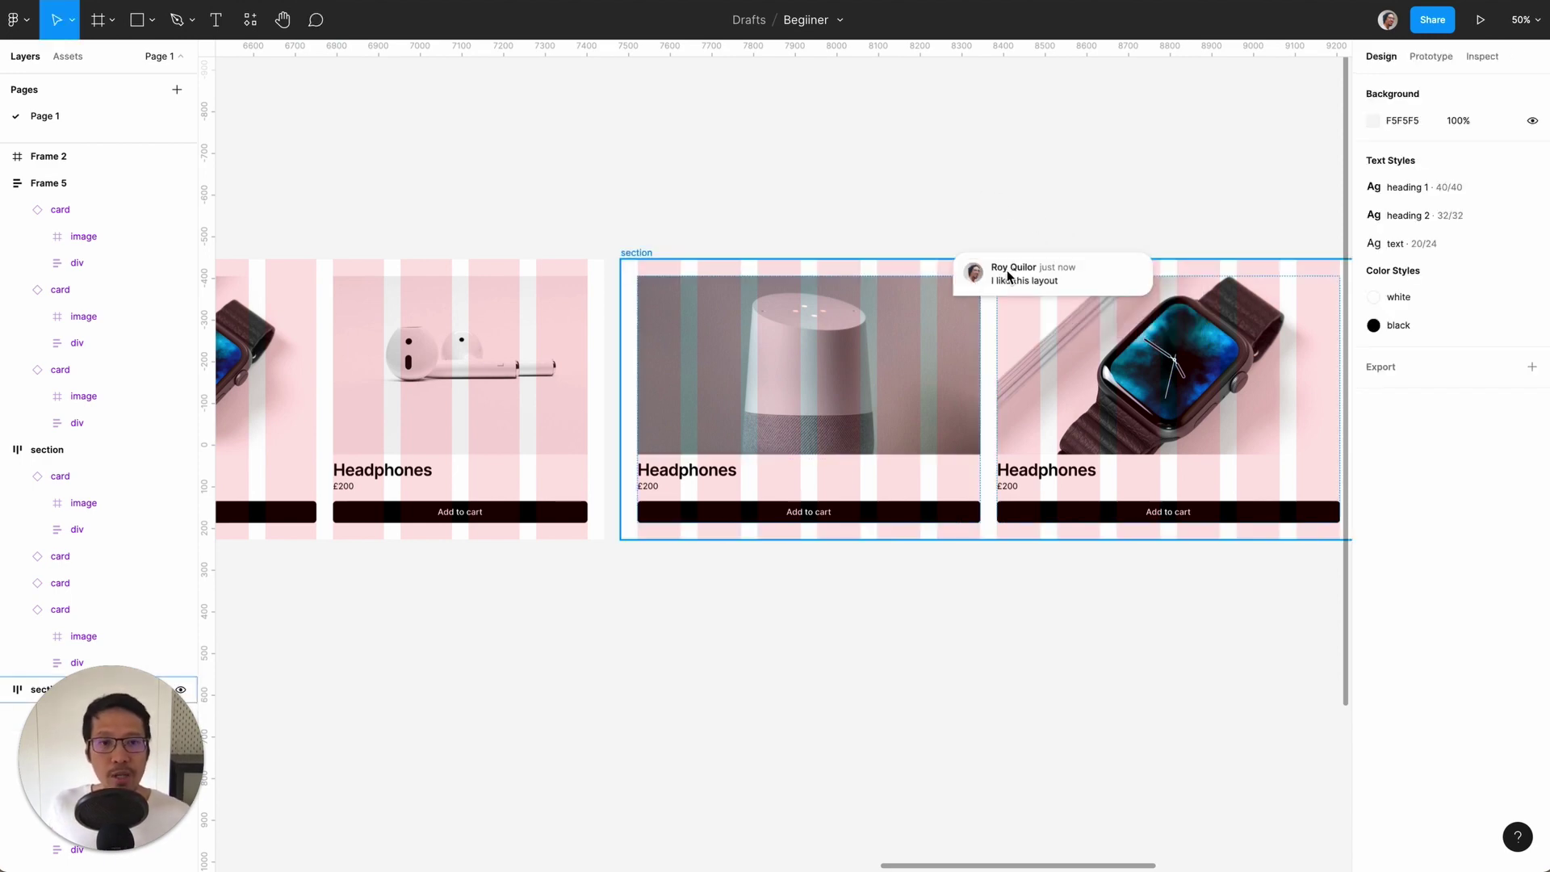
pyautogui.click(1032, 277)
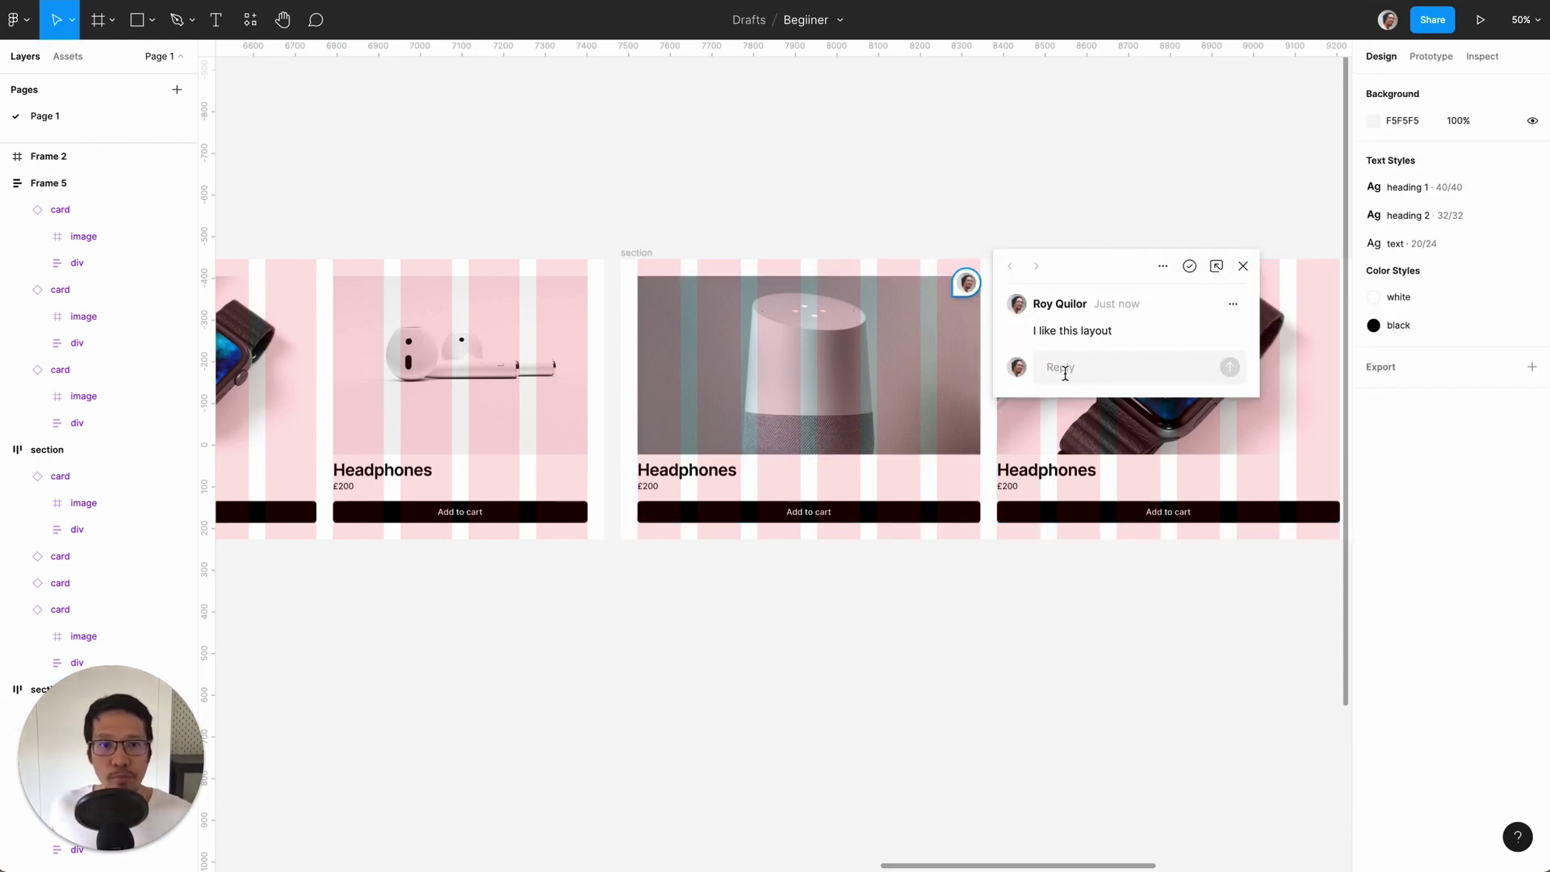
pyautogui.click(1240, 267)
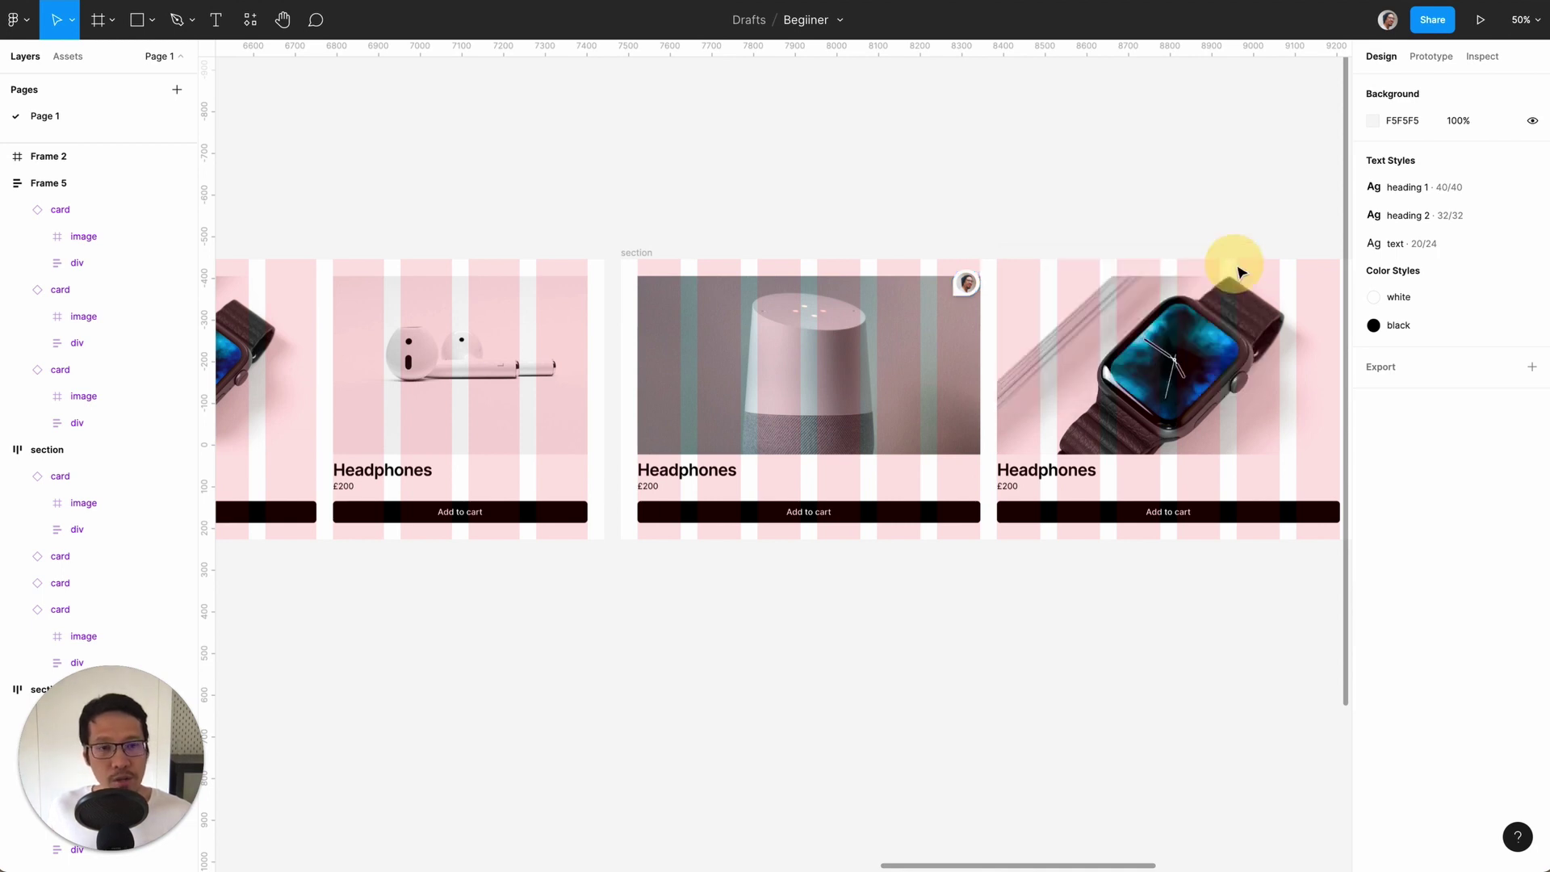
pyautogui.click(980, 130)
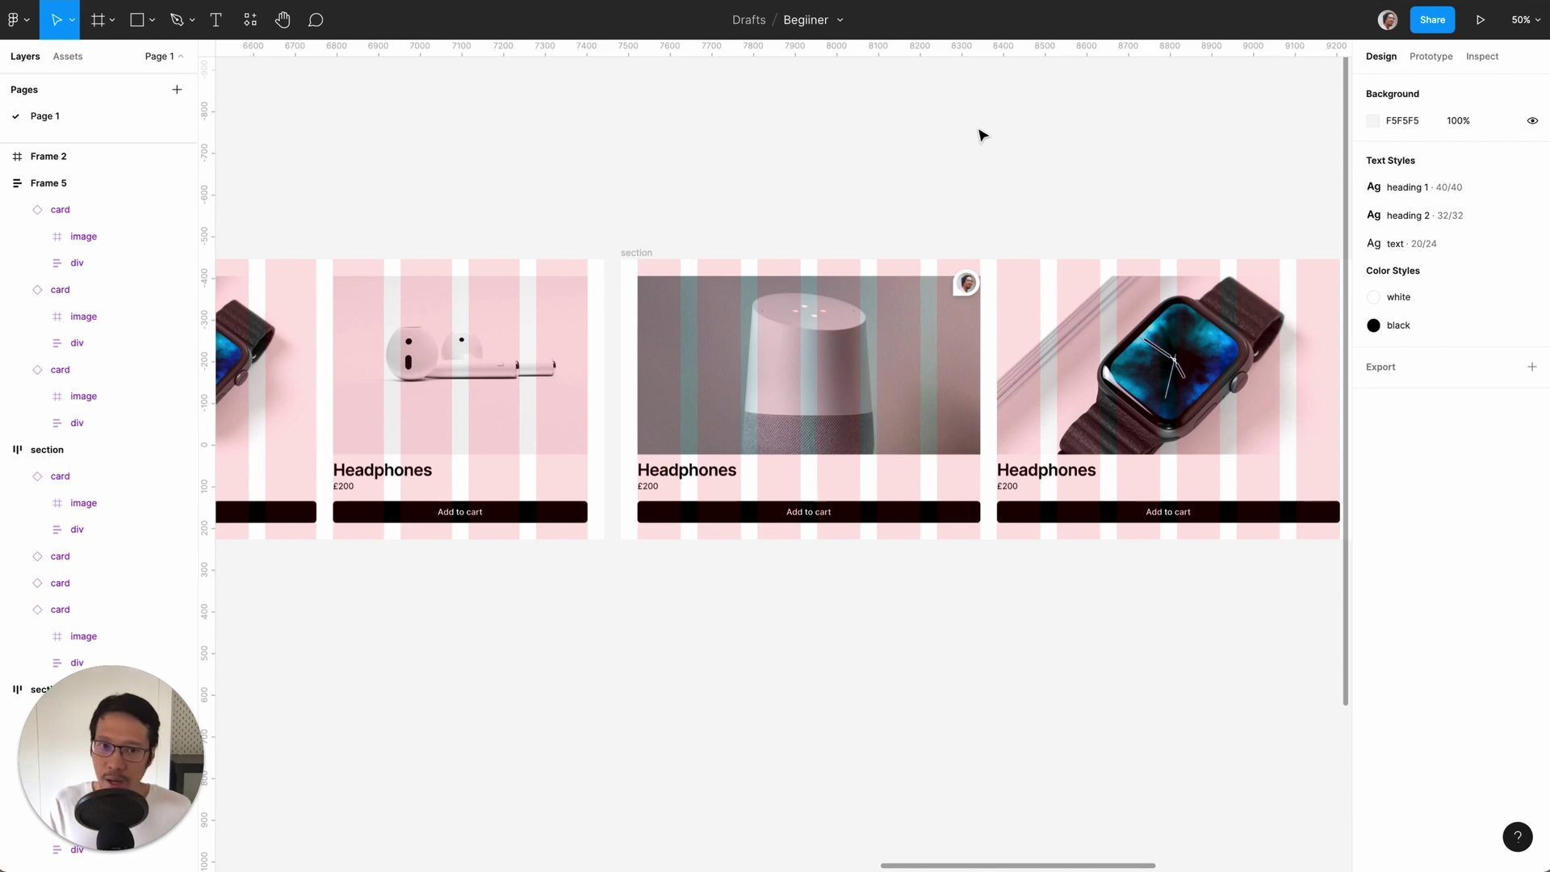
# - Zoom out to about 13% and pan across all frames on the canvas
pyautogui.press('-')
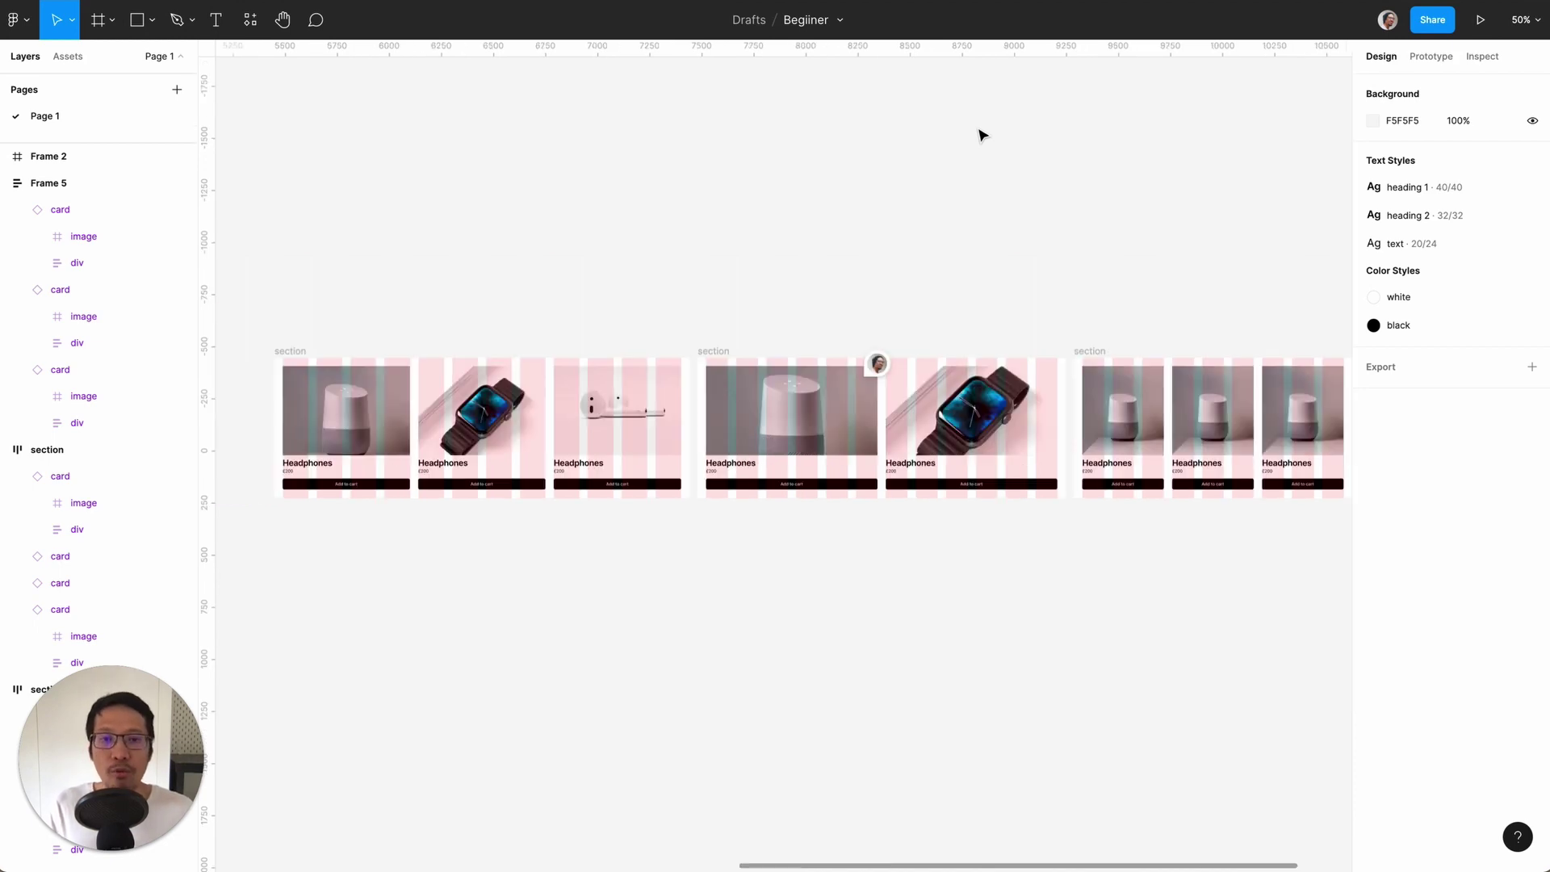
pyautogui.press('-')
pyautogui.hscroll(-3, 981, 133)
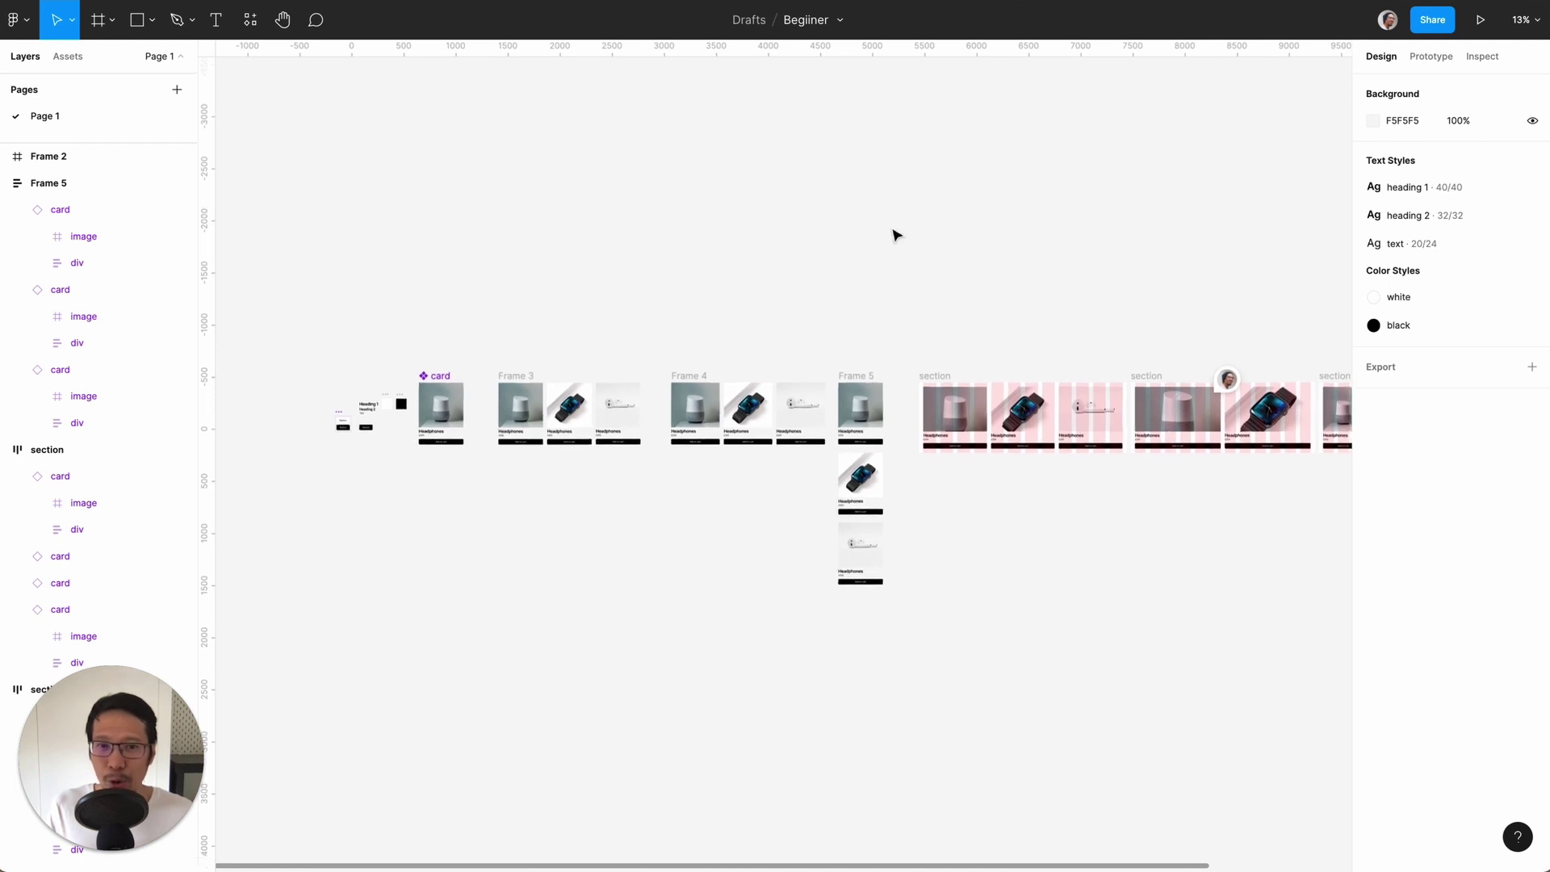
pyautogui.hscroll(10, 893, 235)
pyautogui.hscroll(-8, 894, 235)
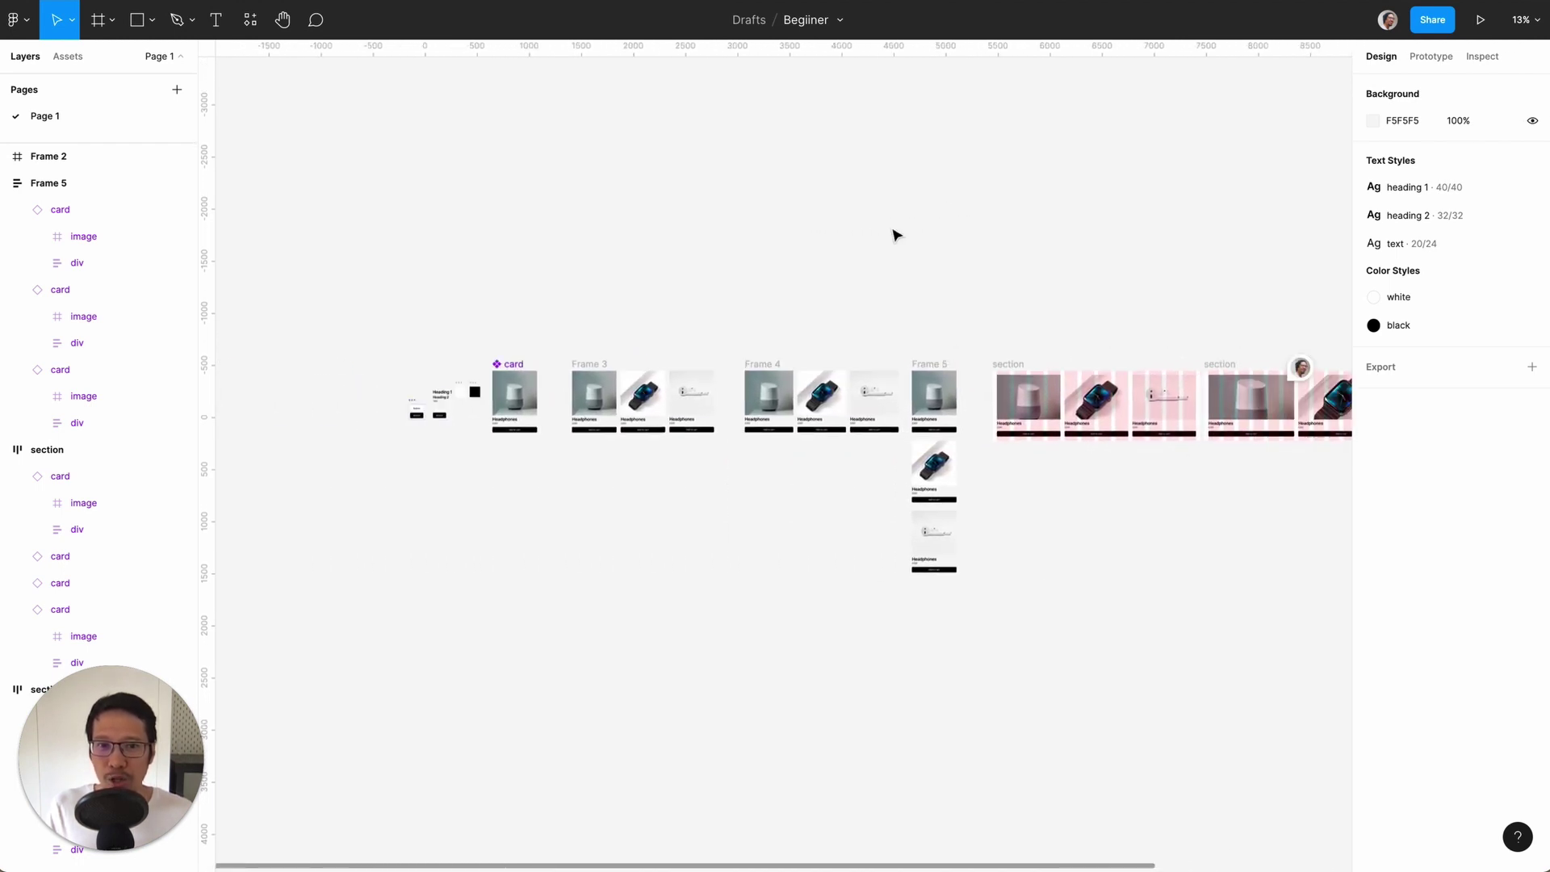